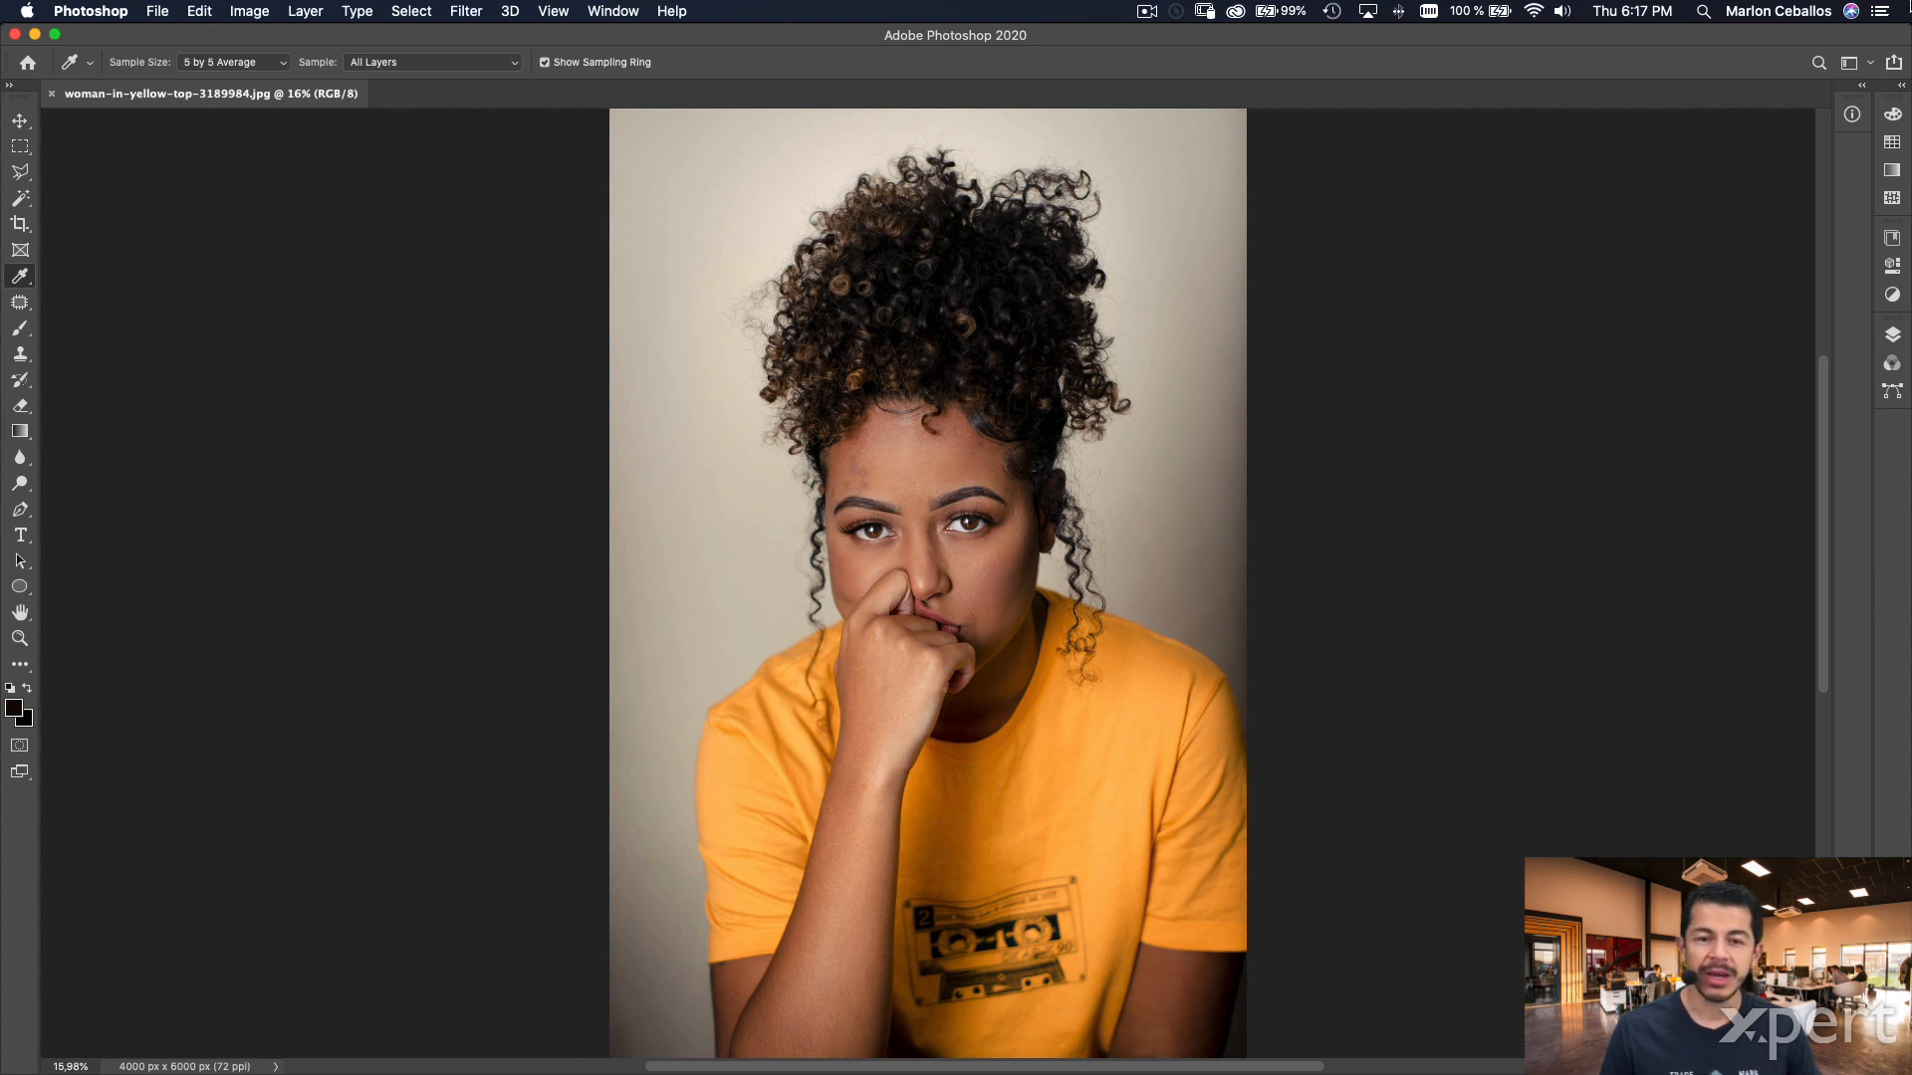
key("super+Tab")
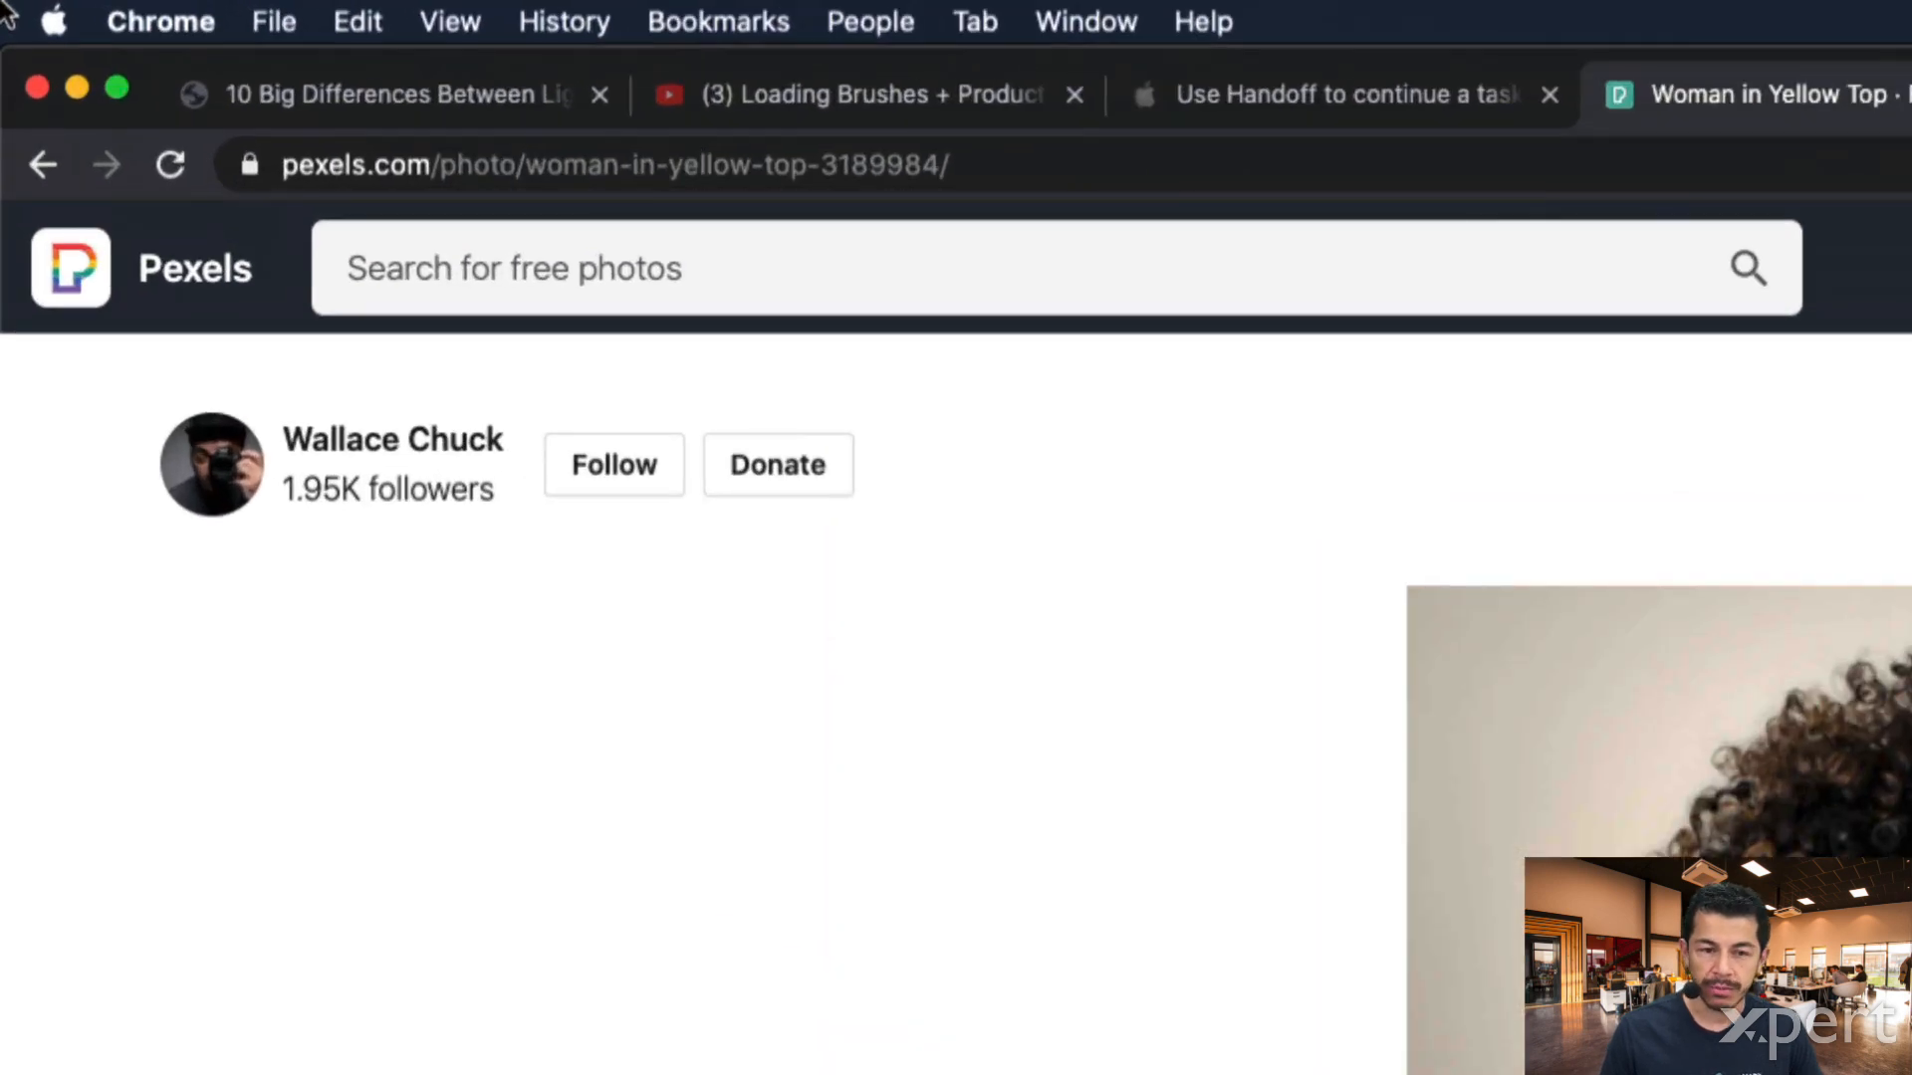
key("super+Tab")
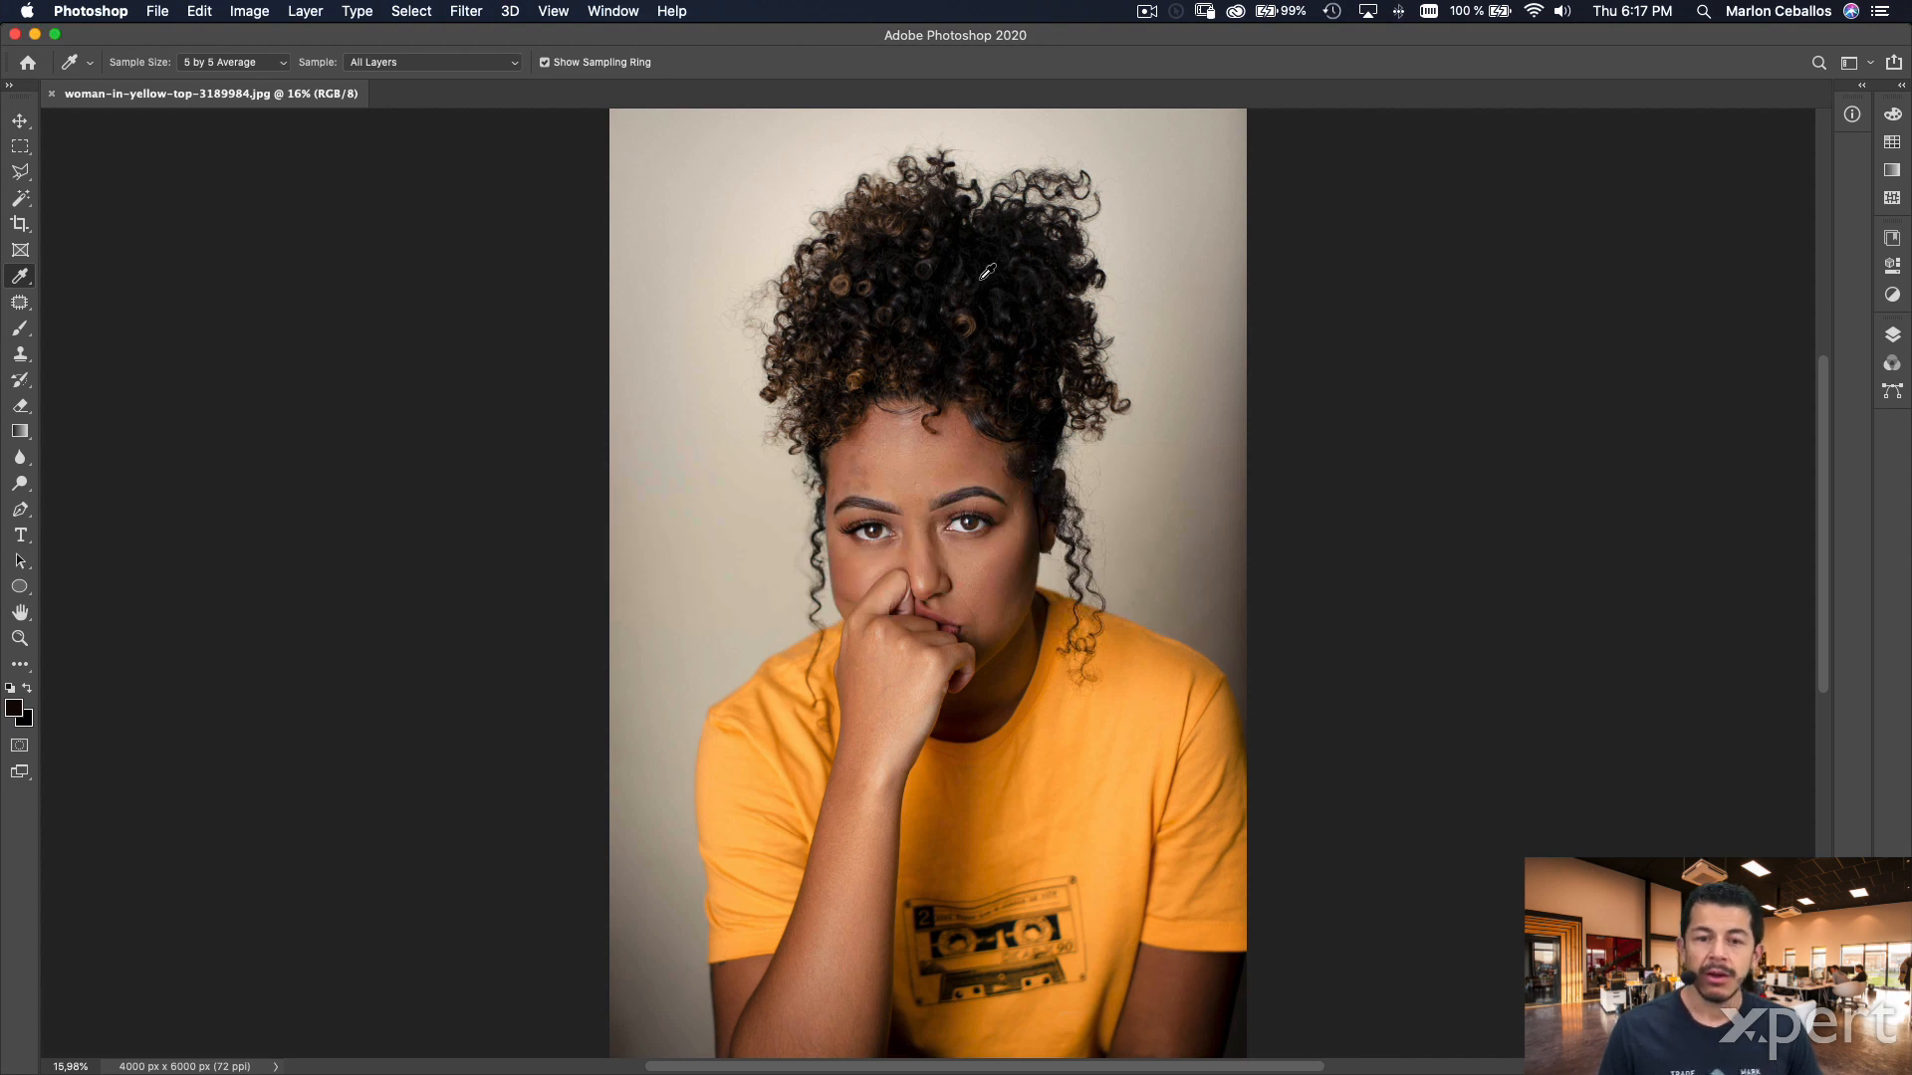
- Unlock the Background layer and add a Solid Color fill layer above it
left_click(1900, 342)
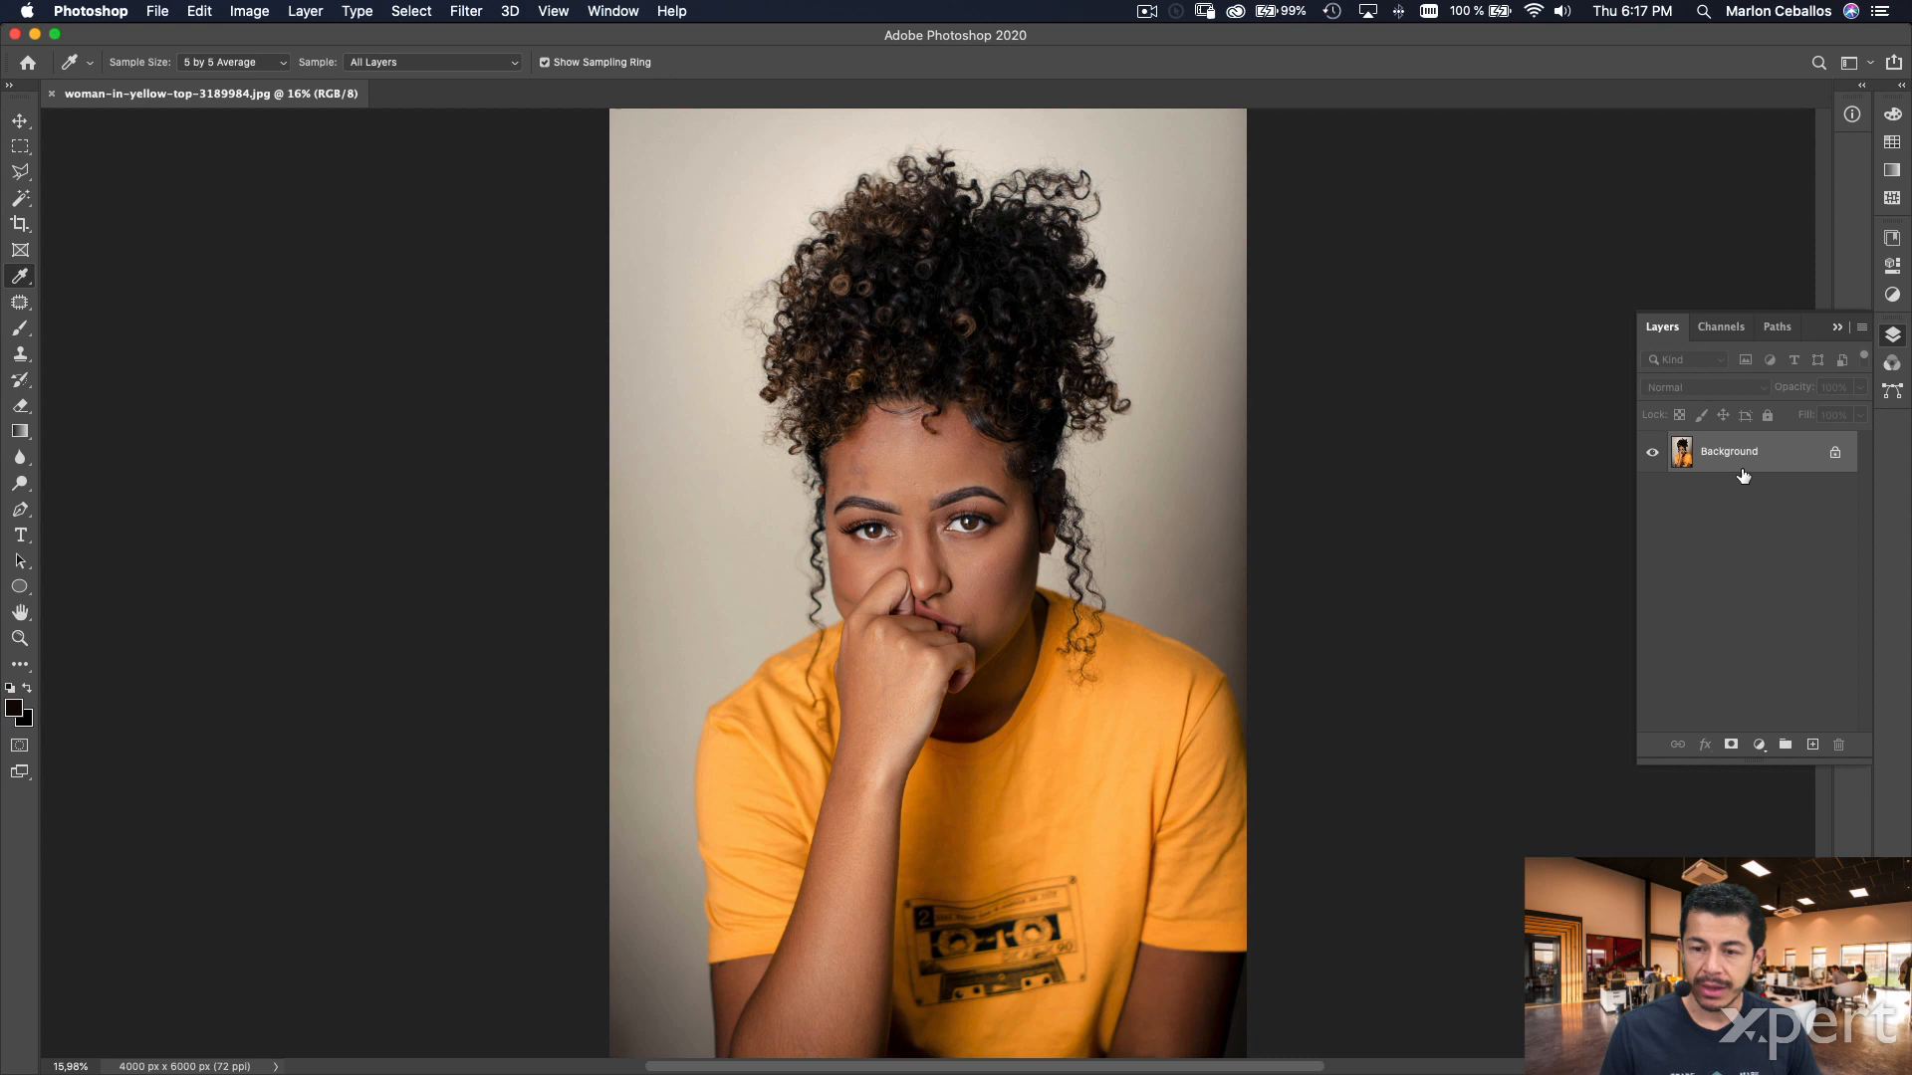
left_click(1837, 457)
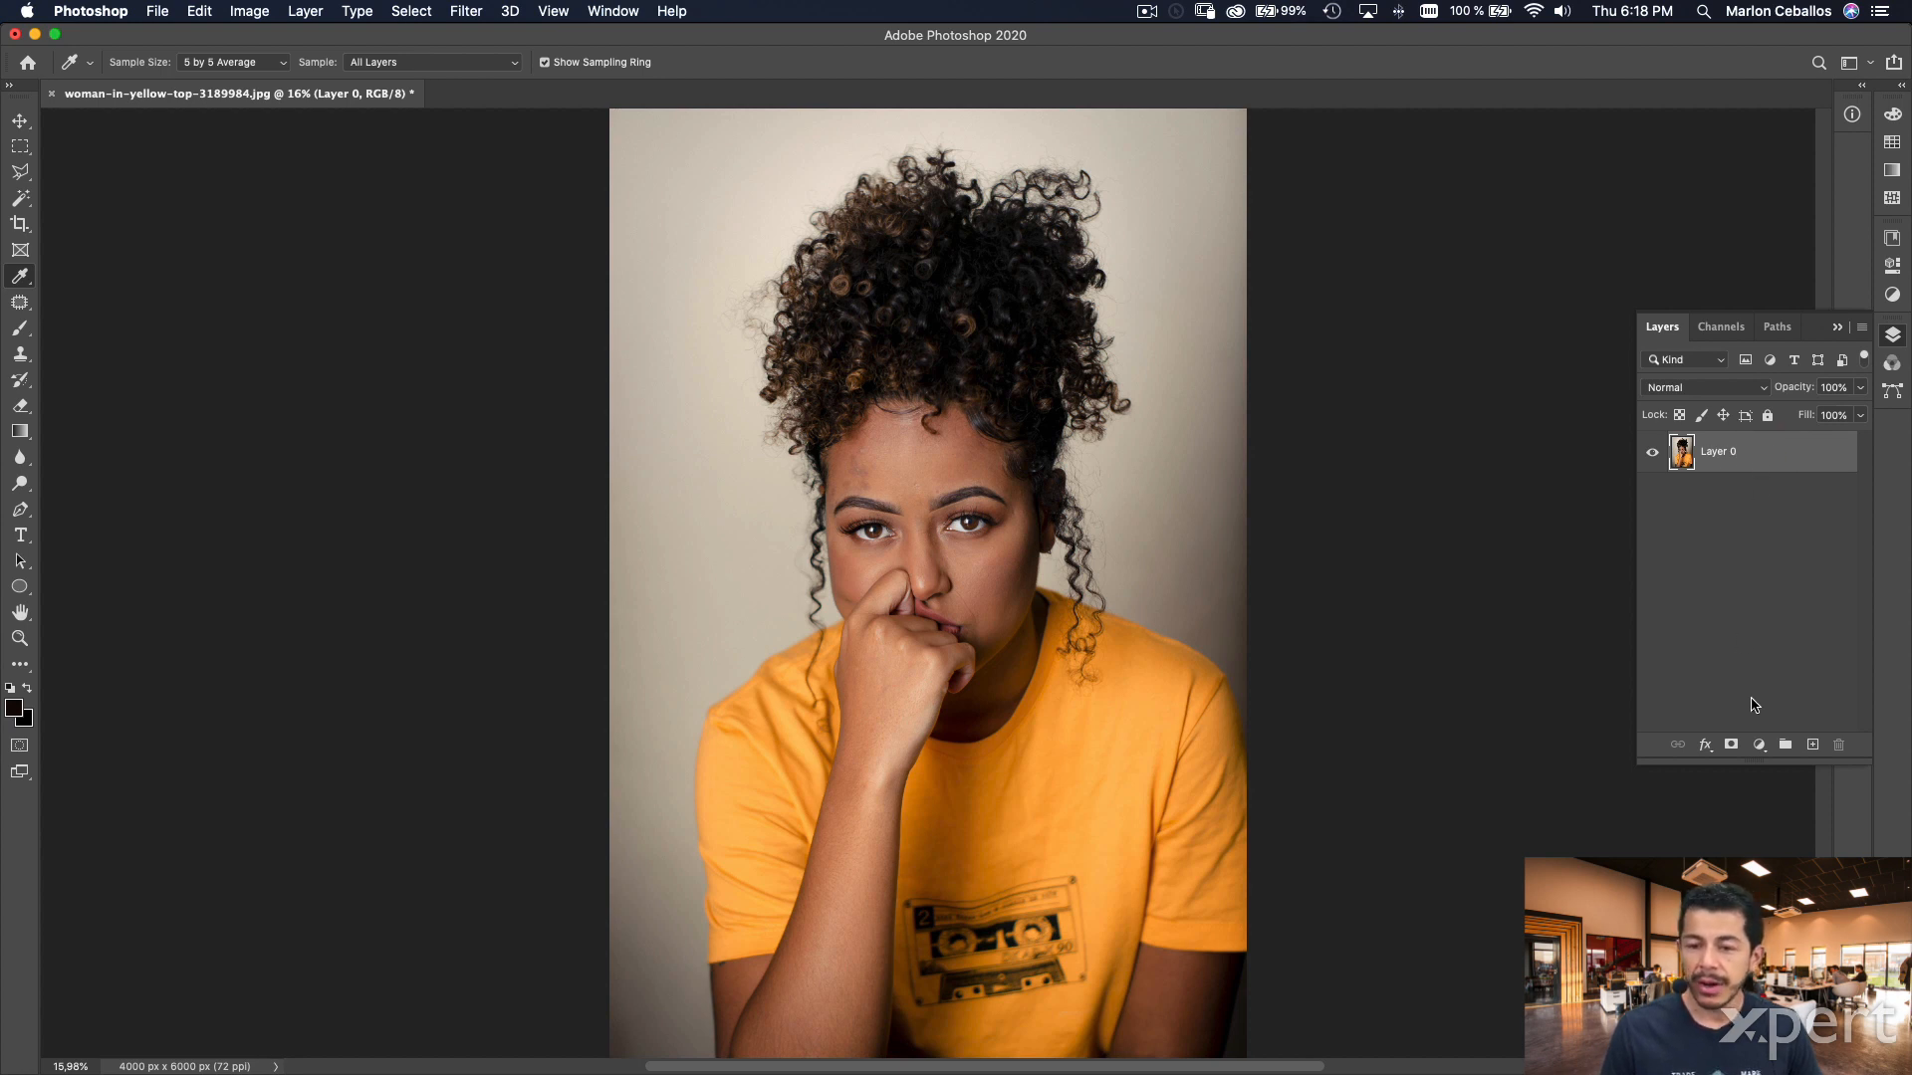
left_click(1760, 747)
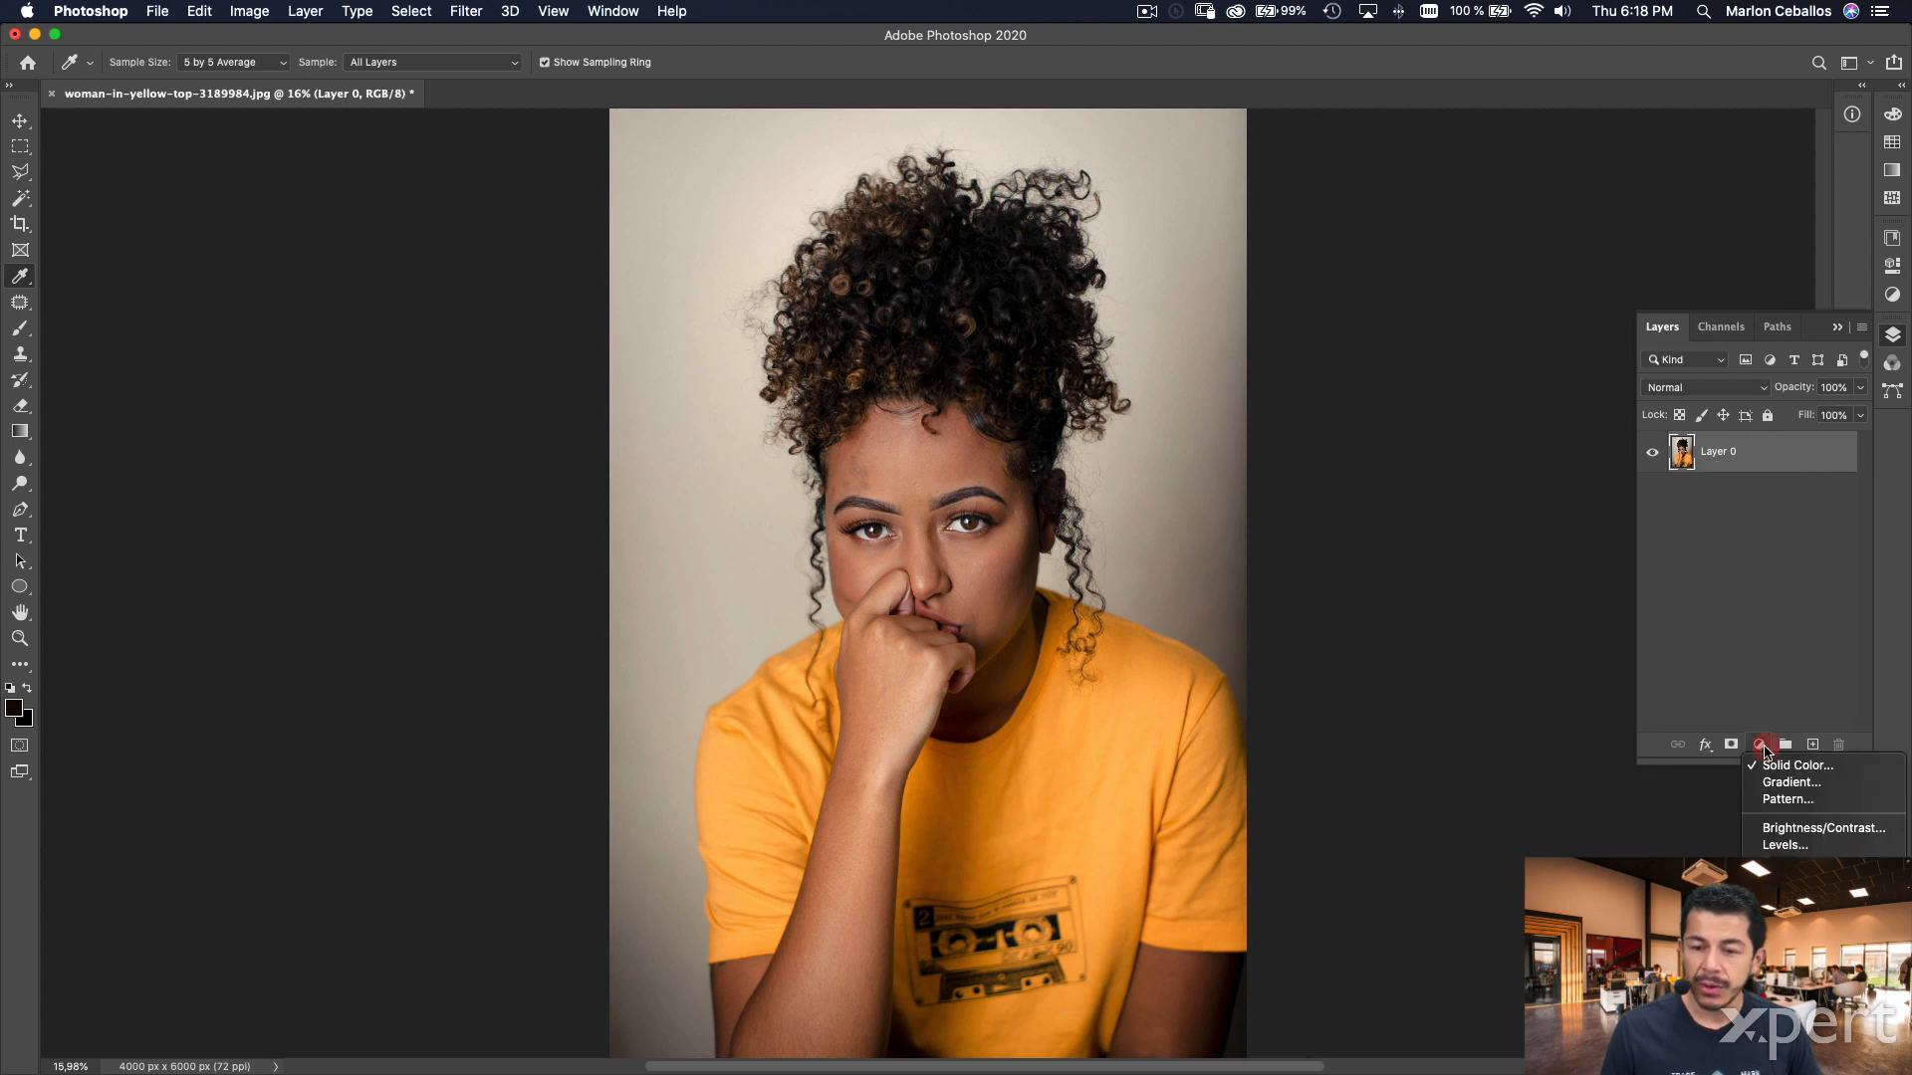
left_click(1831, 765)
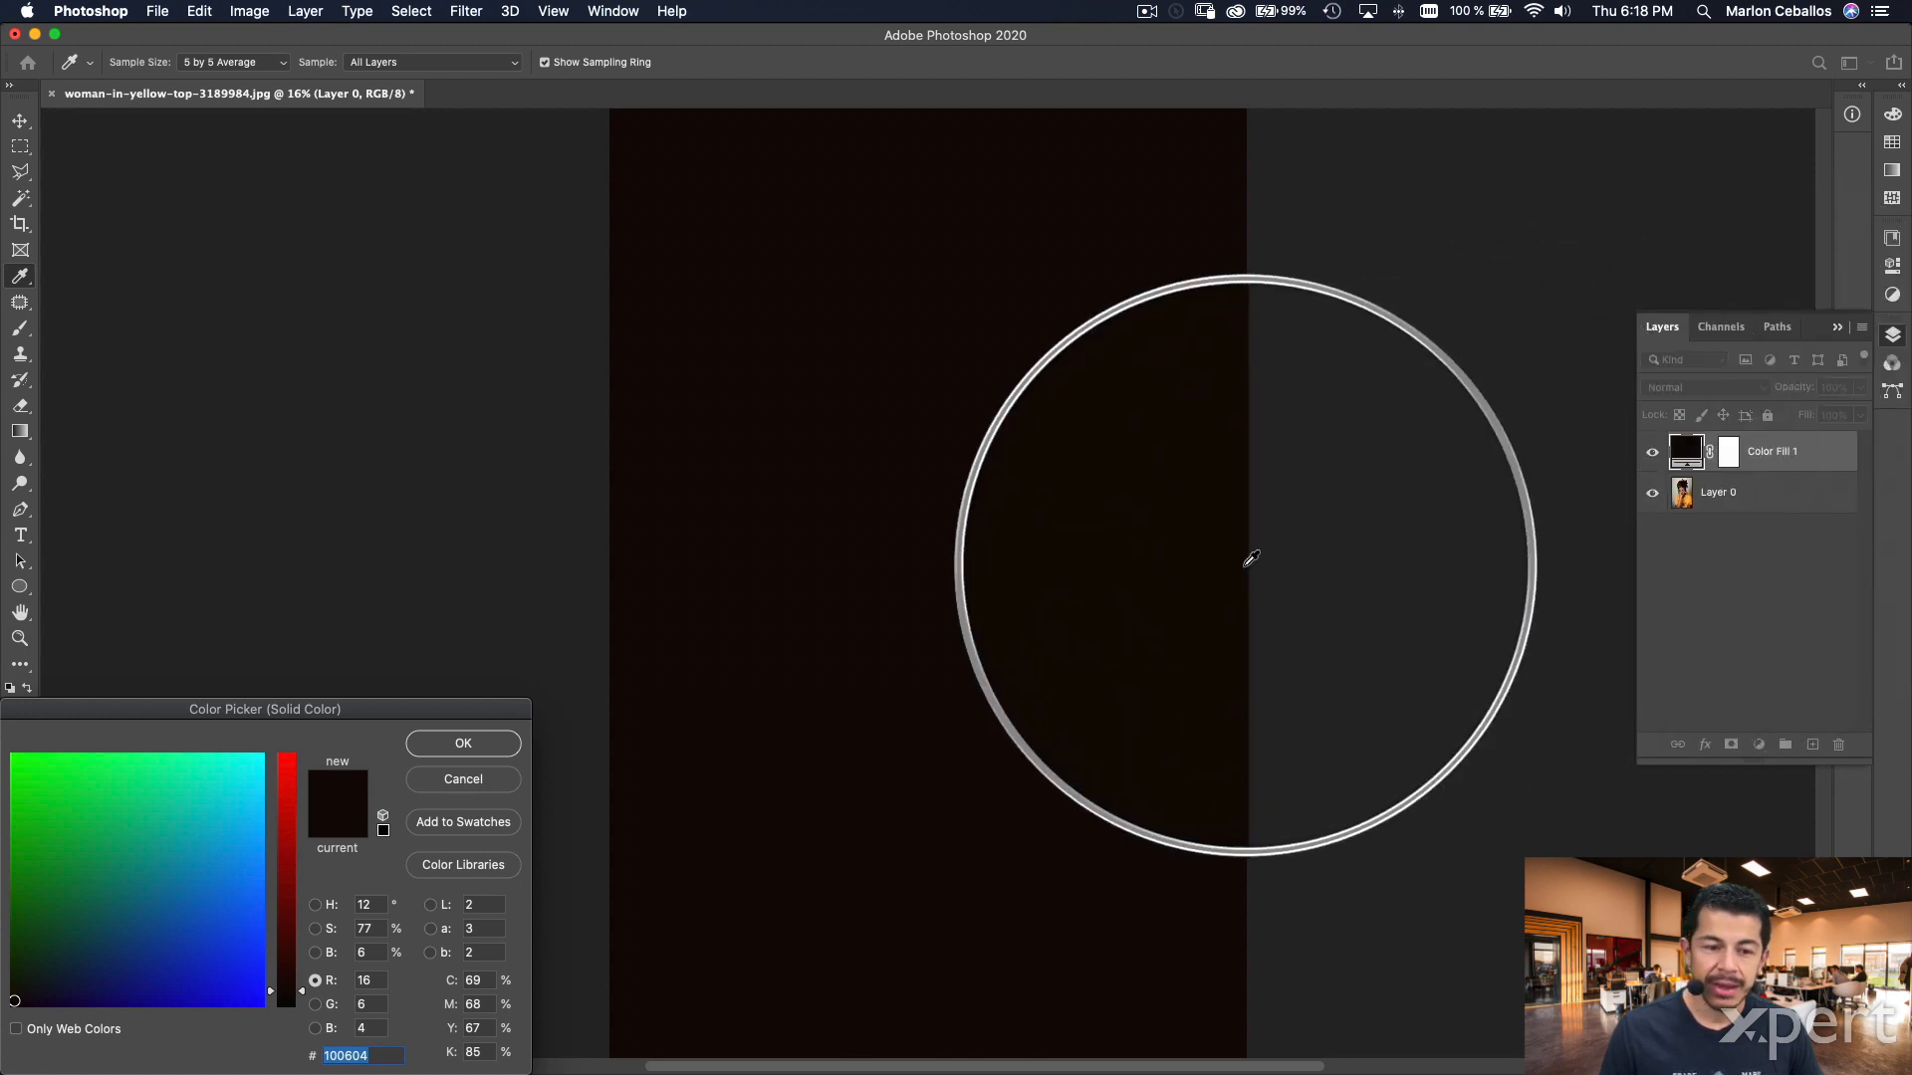
- Set the fill layer's color to cyan with RGB values 0, 255, 255
left_click_drag(192, 768, 304, 745)
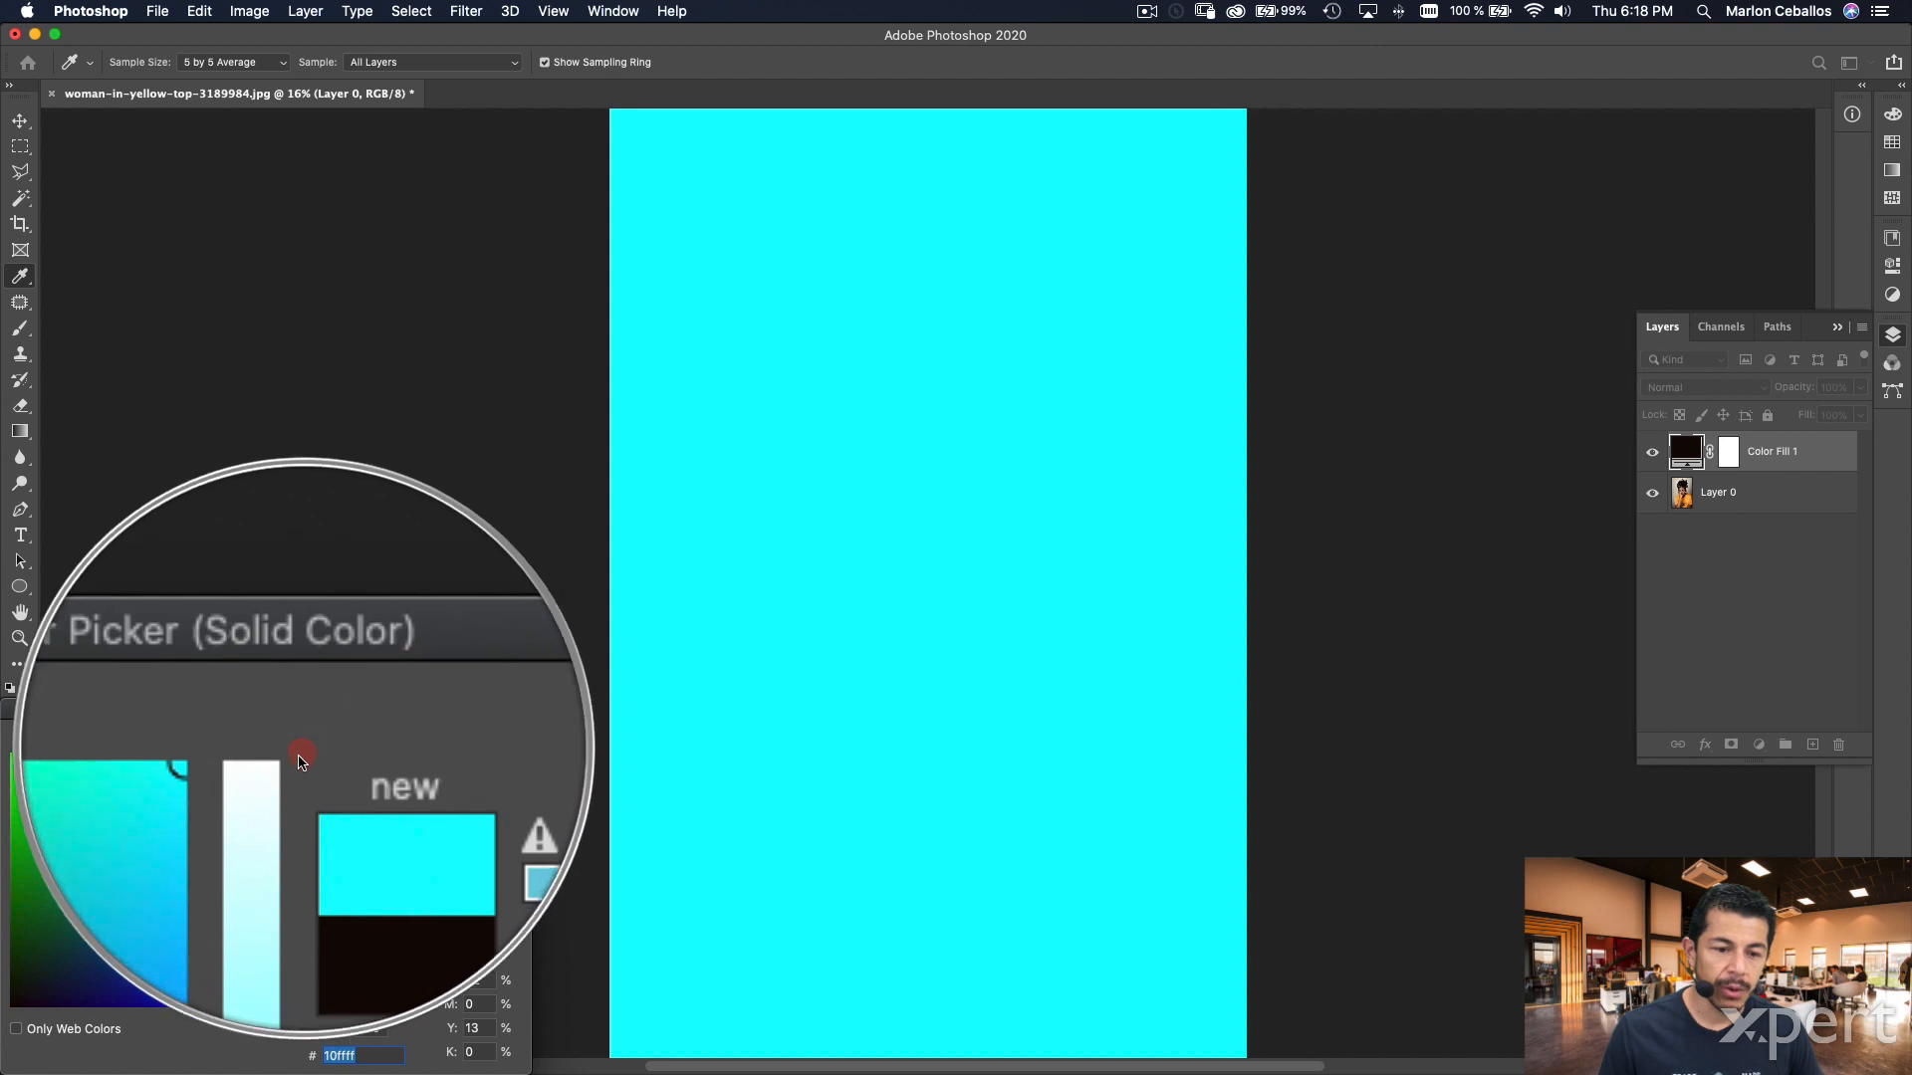
left_click(374, 1049)
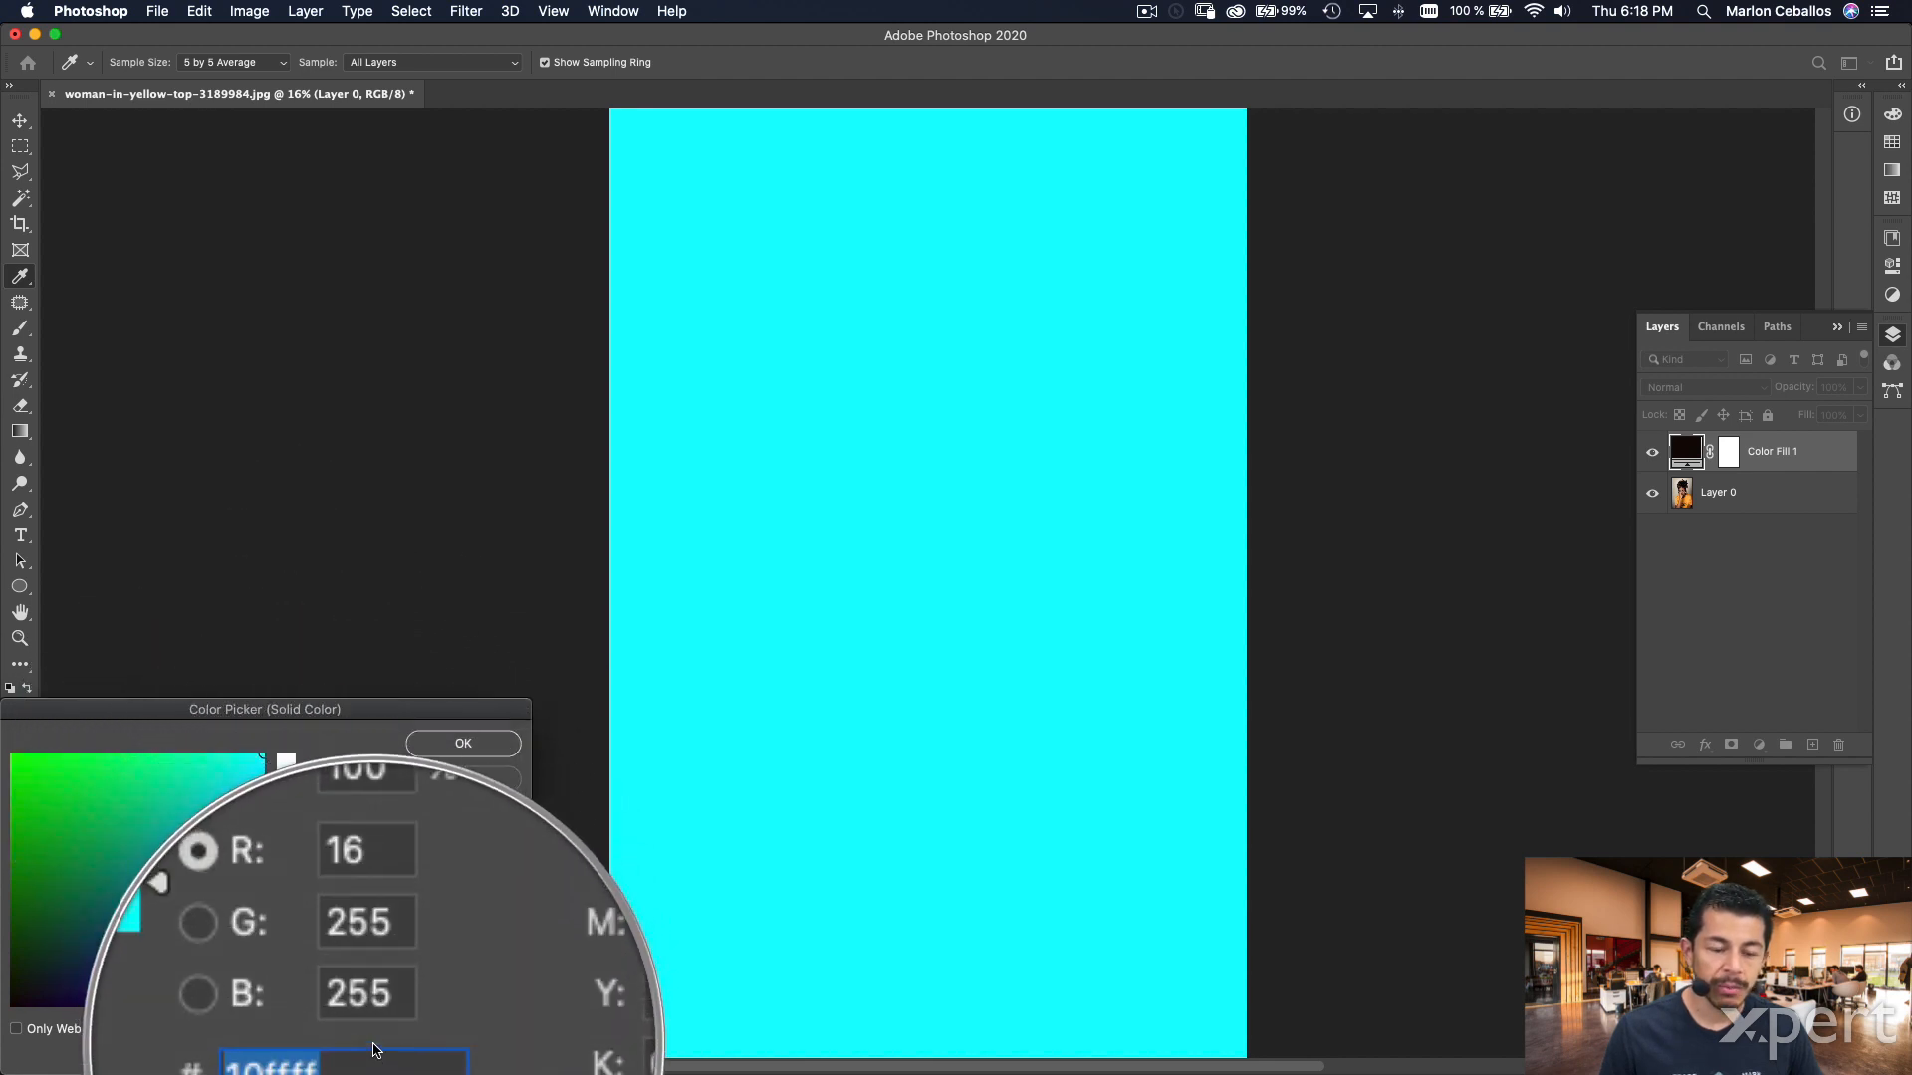
left_click(375, 984)
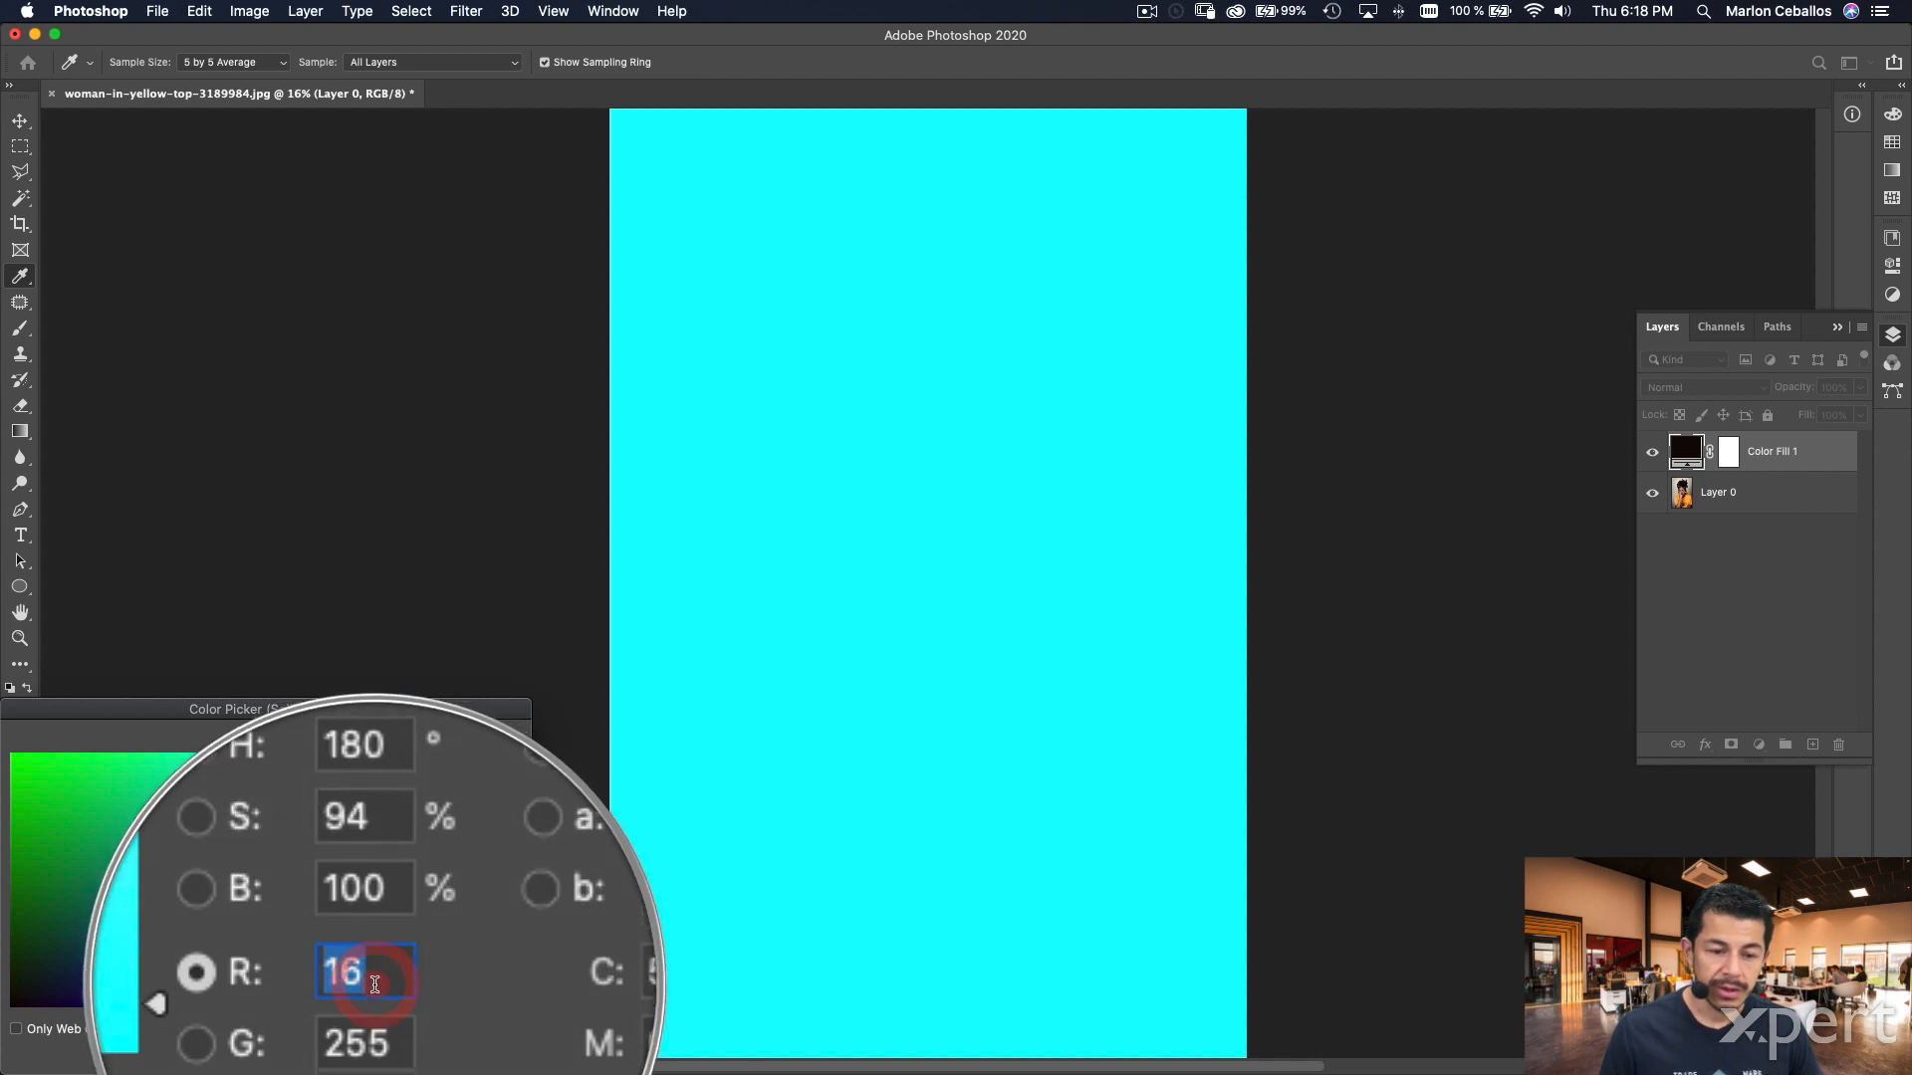
type("0")
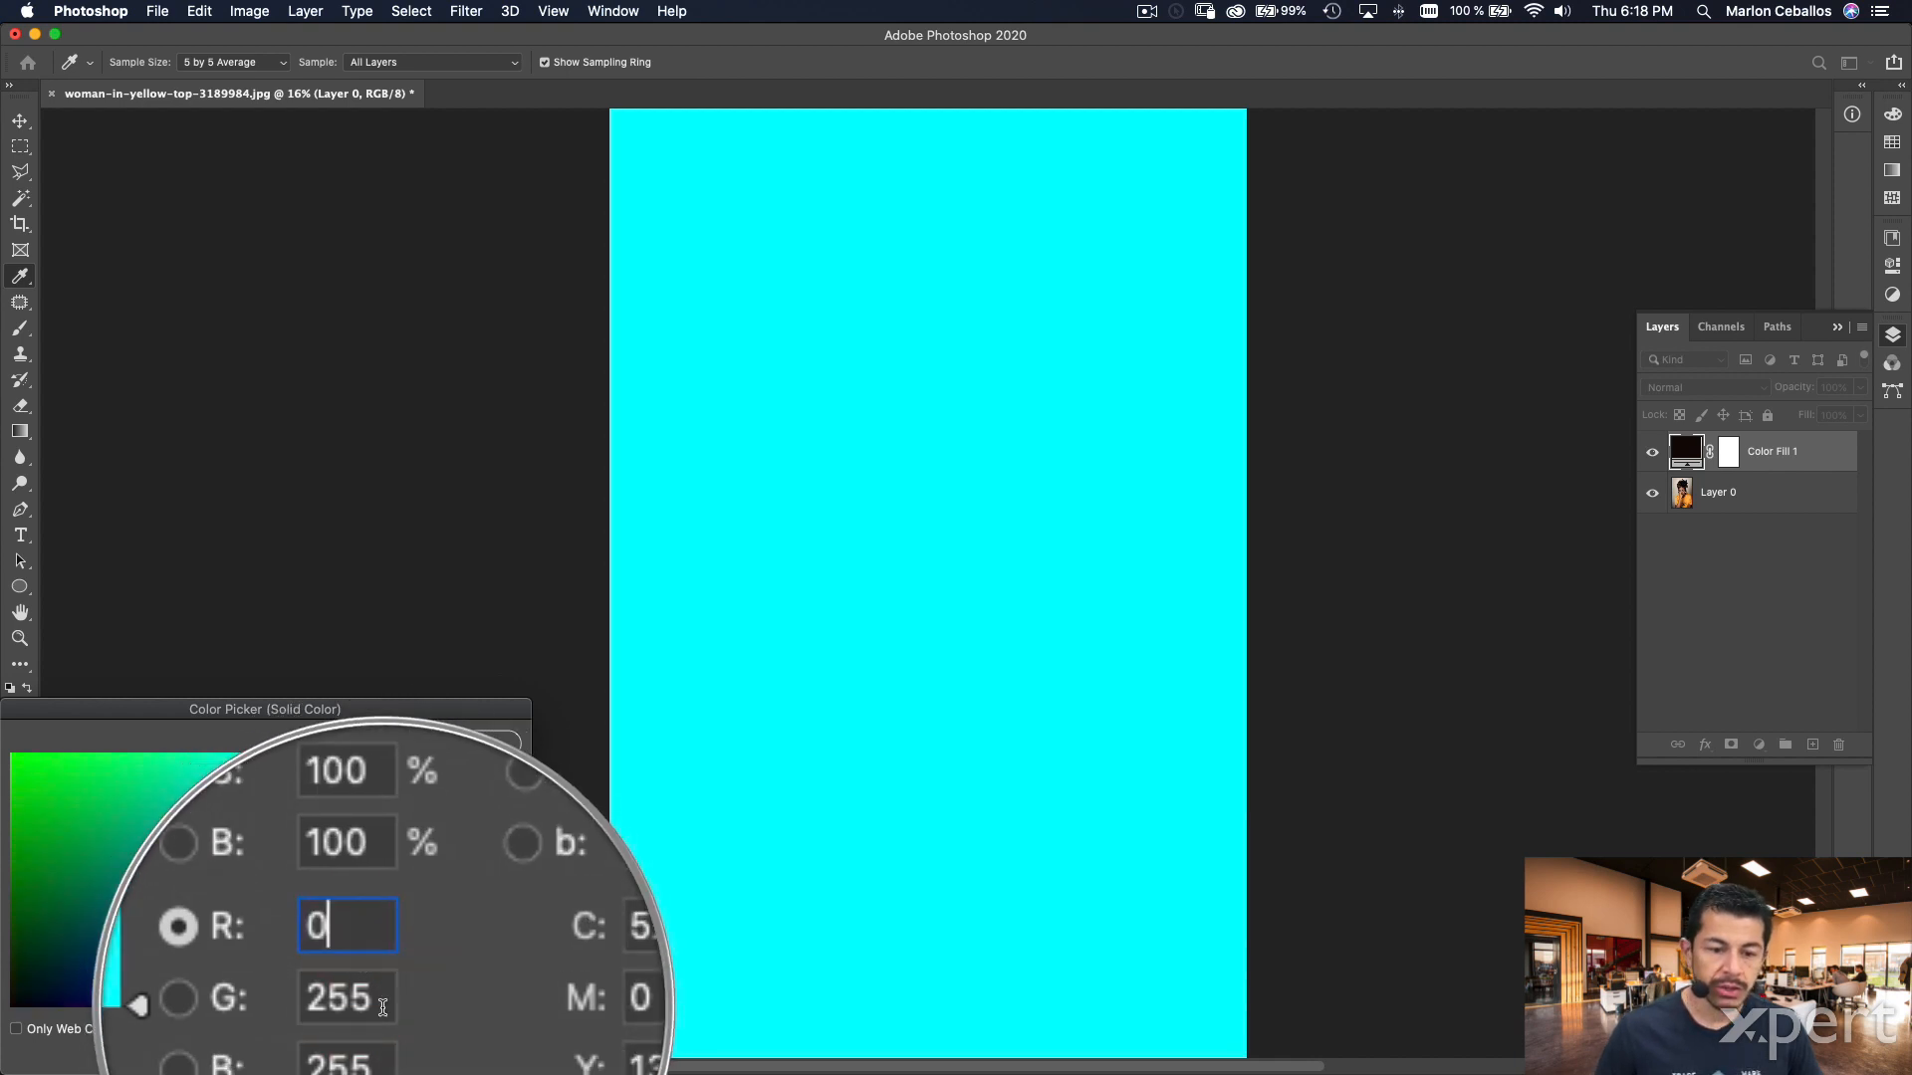
key("Tab")
key("Tab")
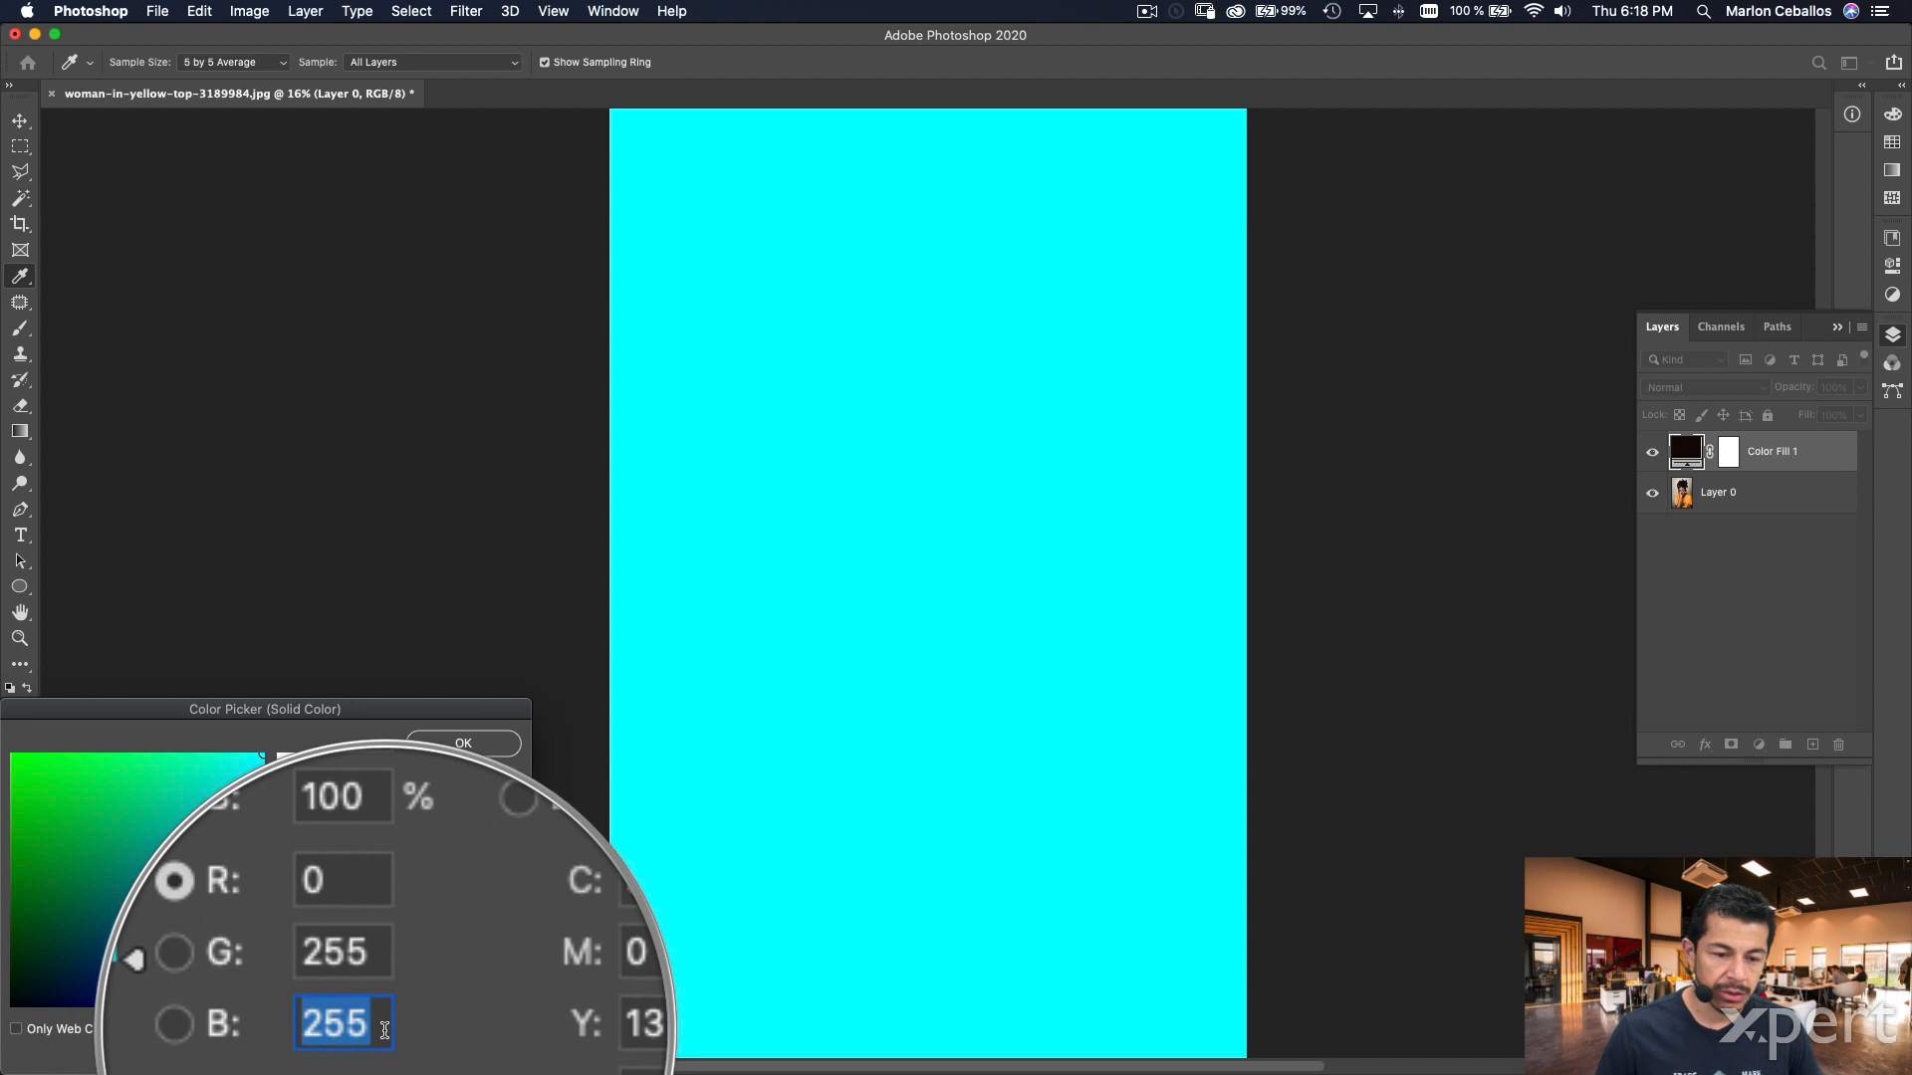
left_click(443, 747)
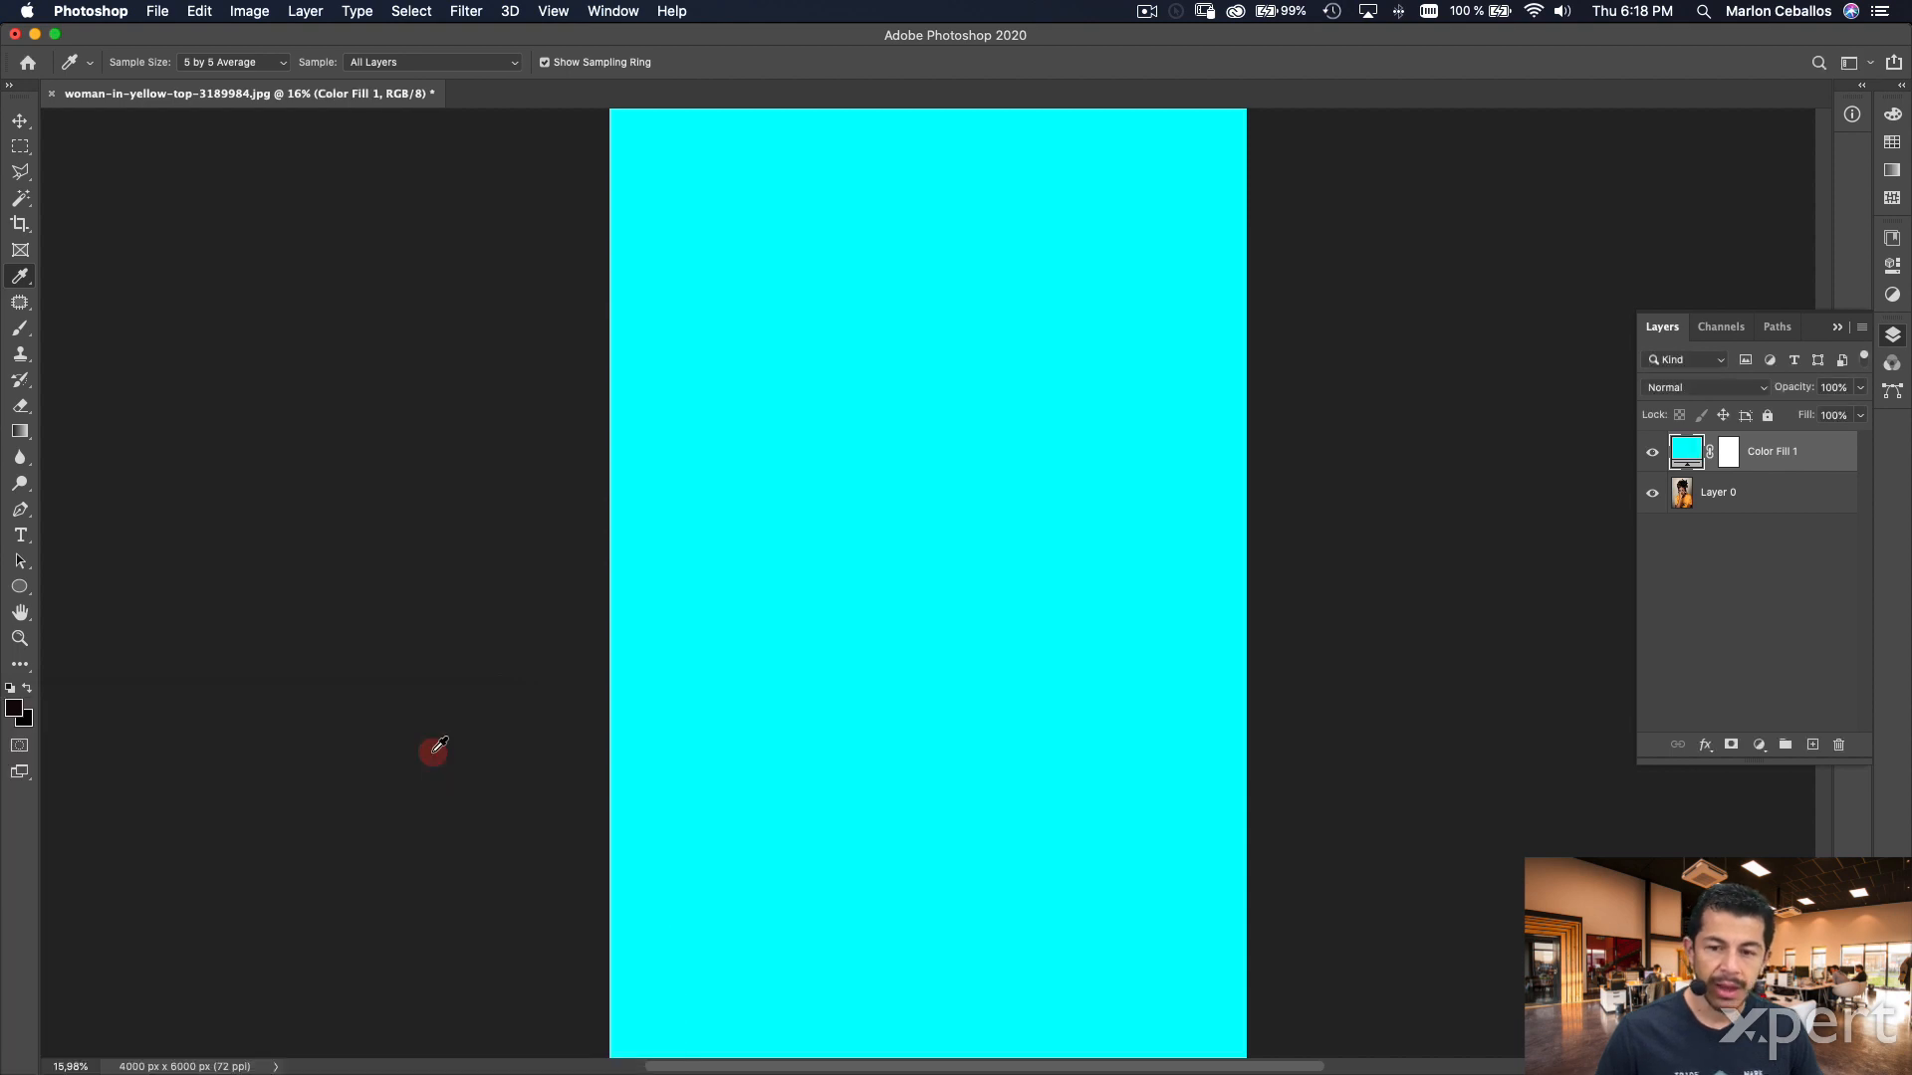
- Move the cyan fill layer beneath the photo layer and make the photo layer active
left_click_drag(1774, 450, 1771, 508)
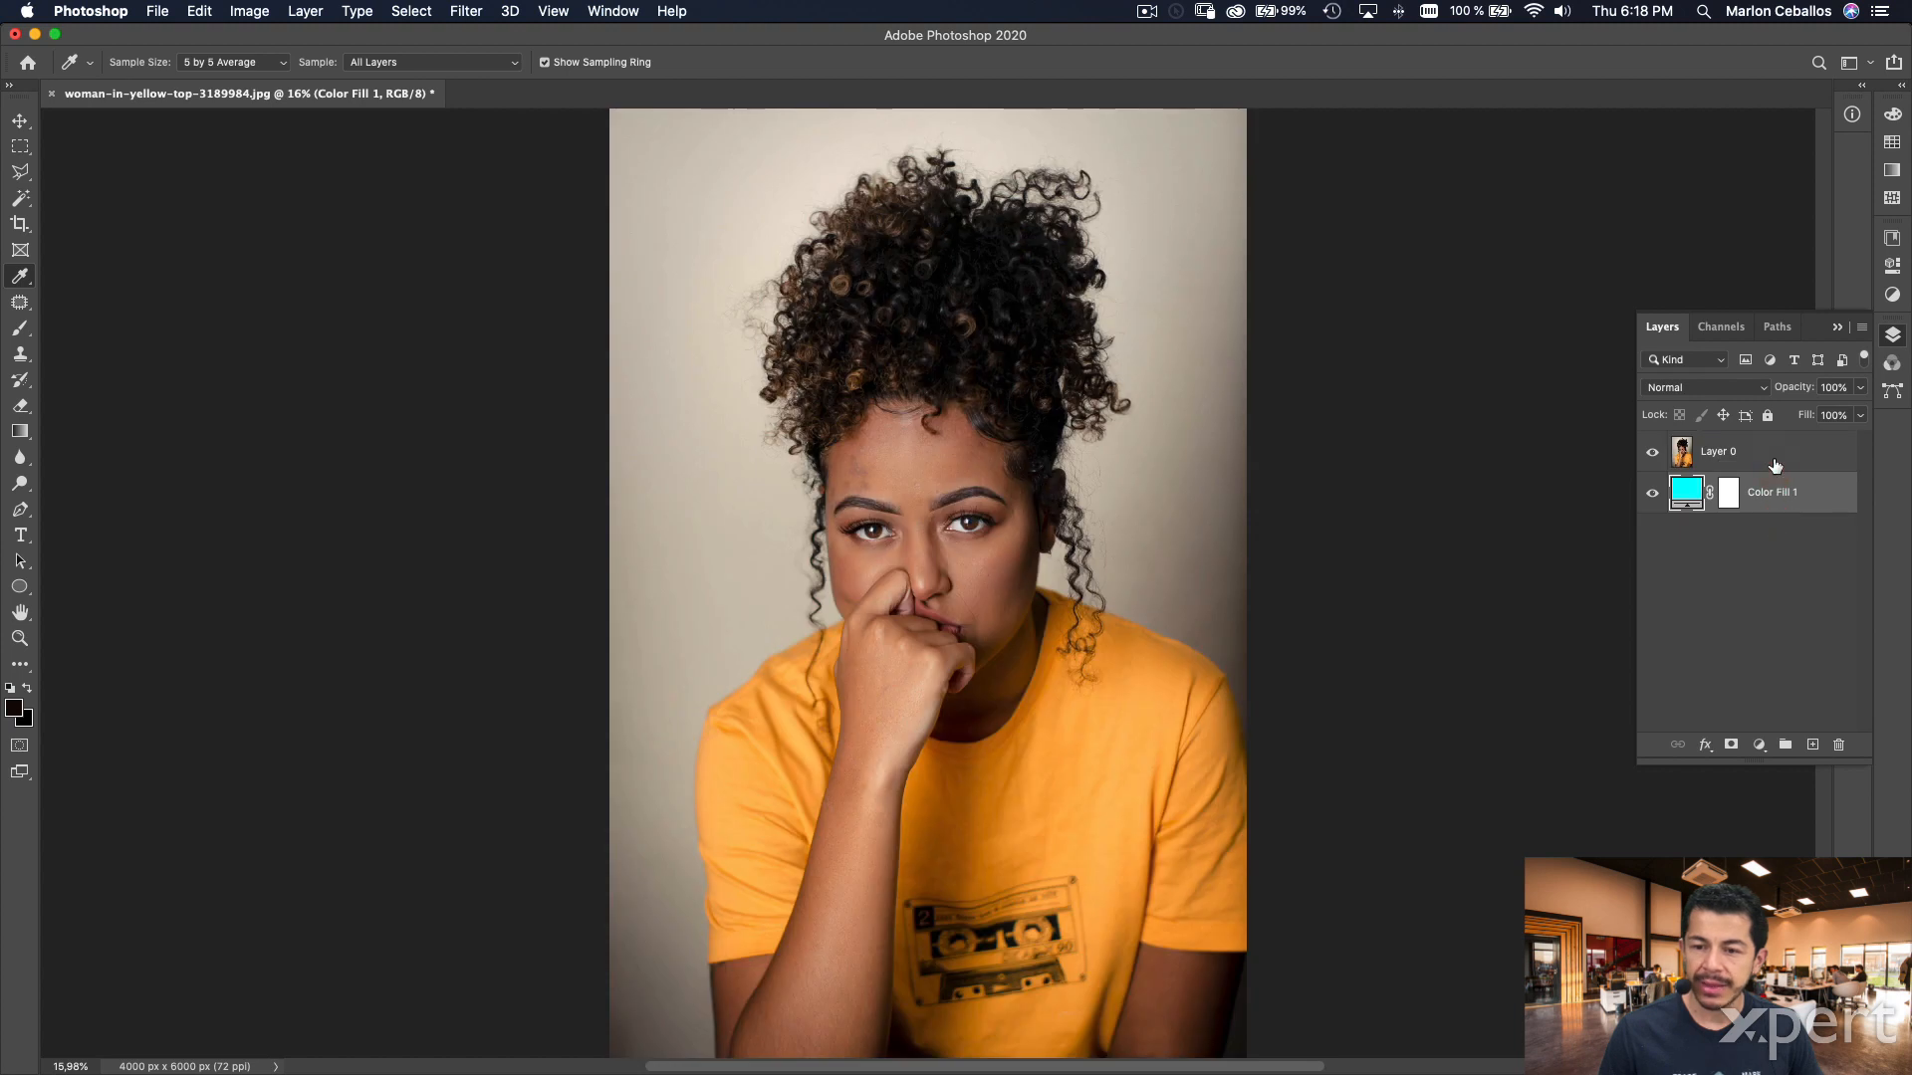
left_click(1773, 456)
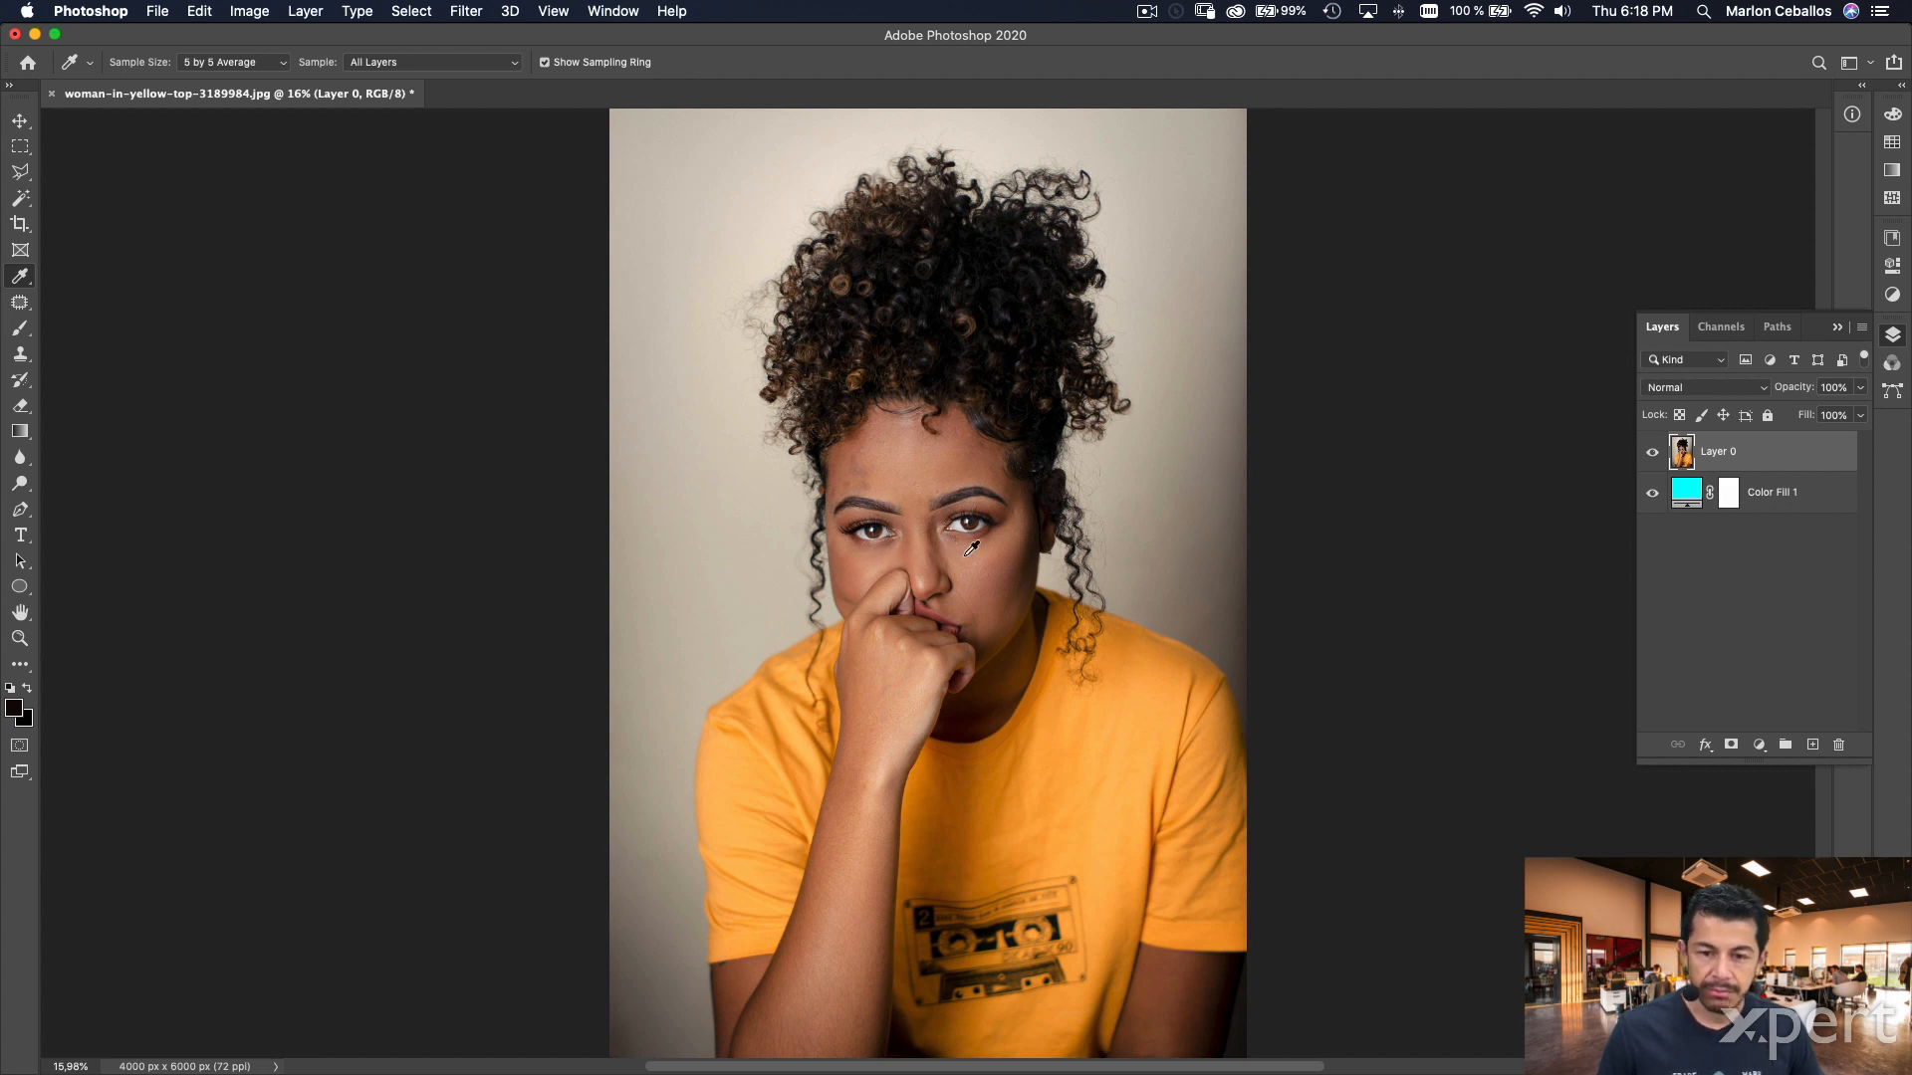
key("z")
left_click_drag(1149, 710, 1262, 511)
key("i")
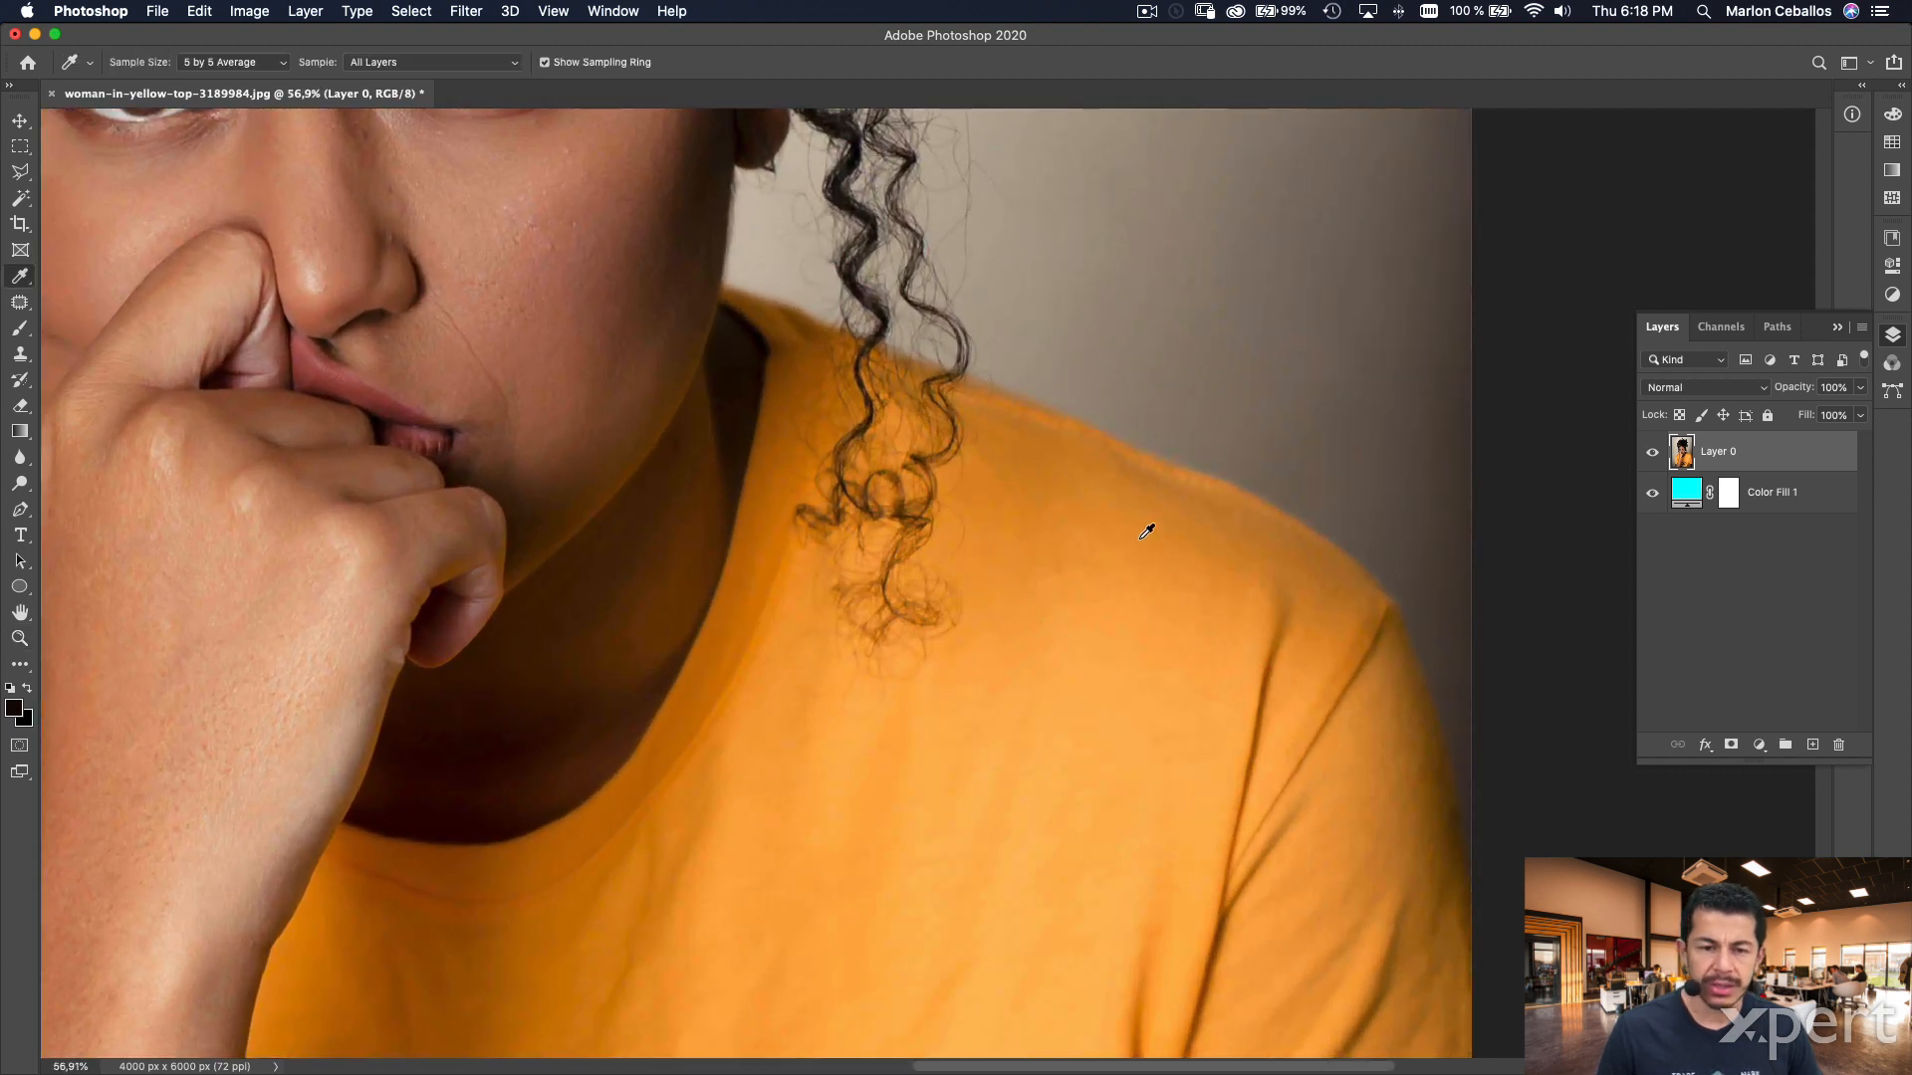
key("super+0")
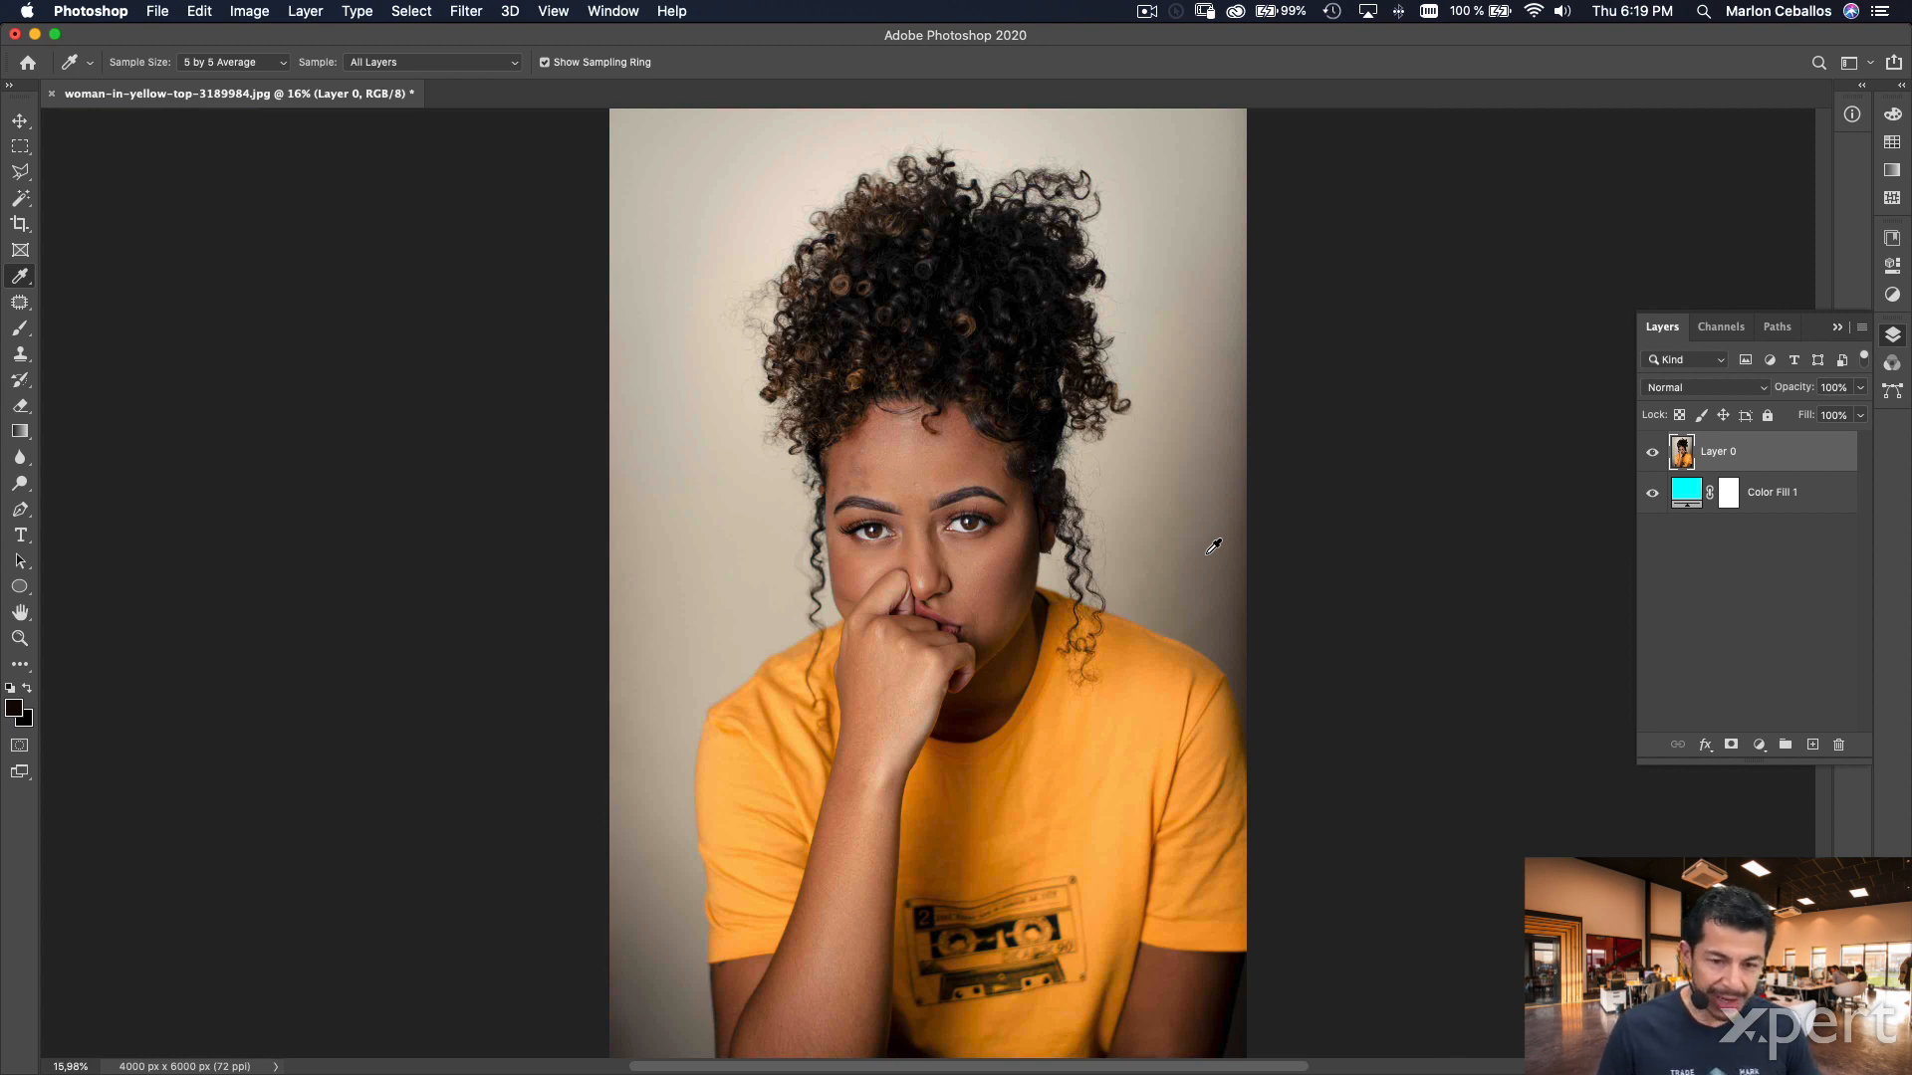
- Crop away the lower part of the image just below the mouth, leaving about 4000 x 3392 px
key("c")
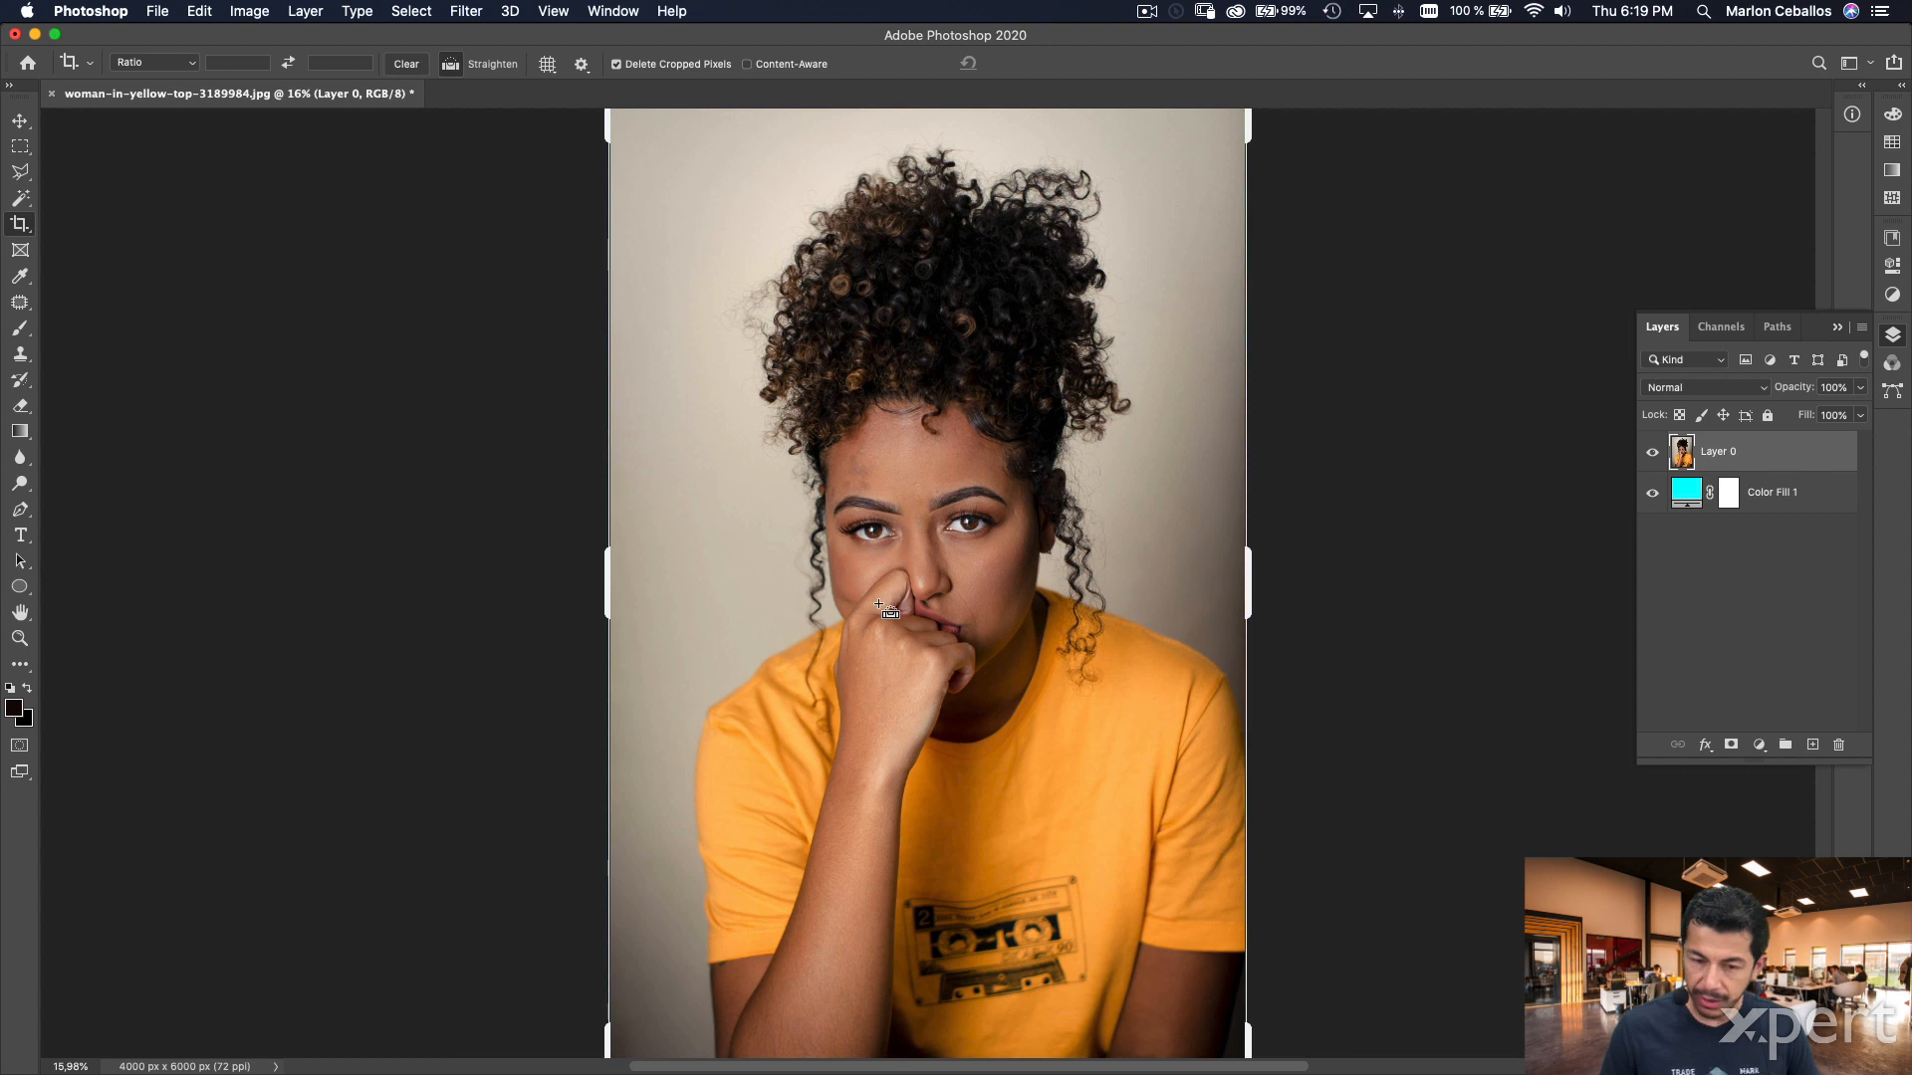
key("super+minus")
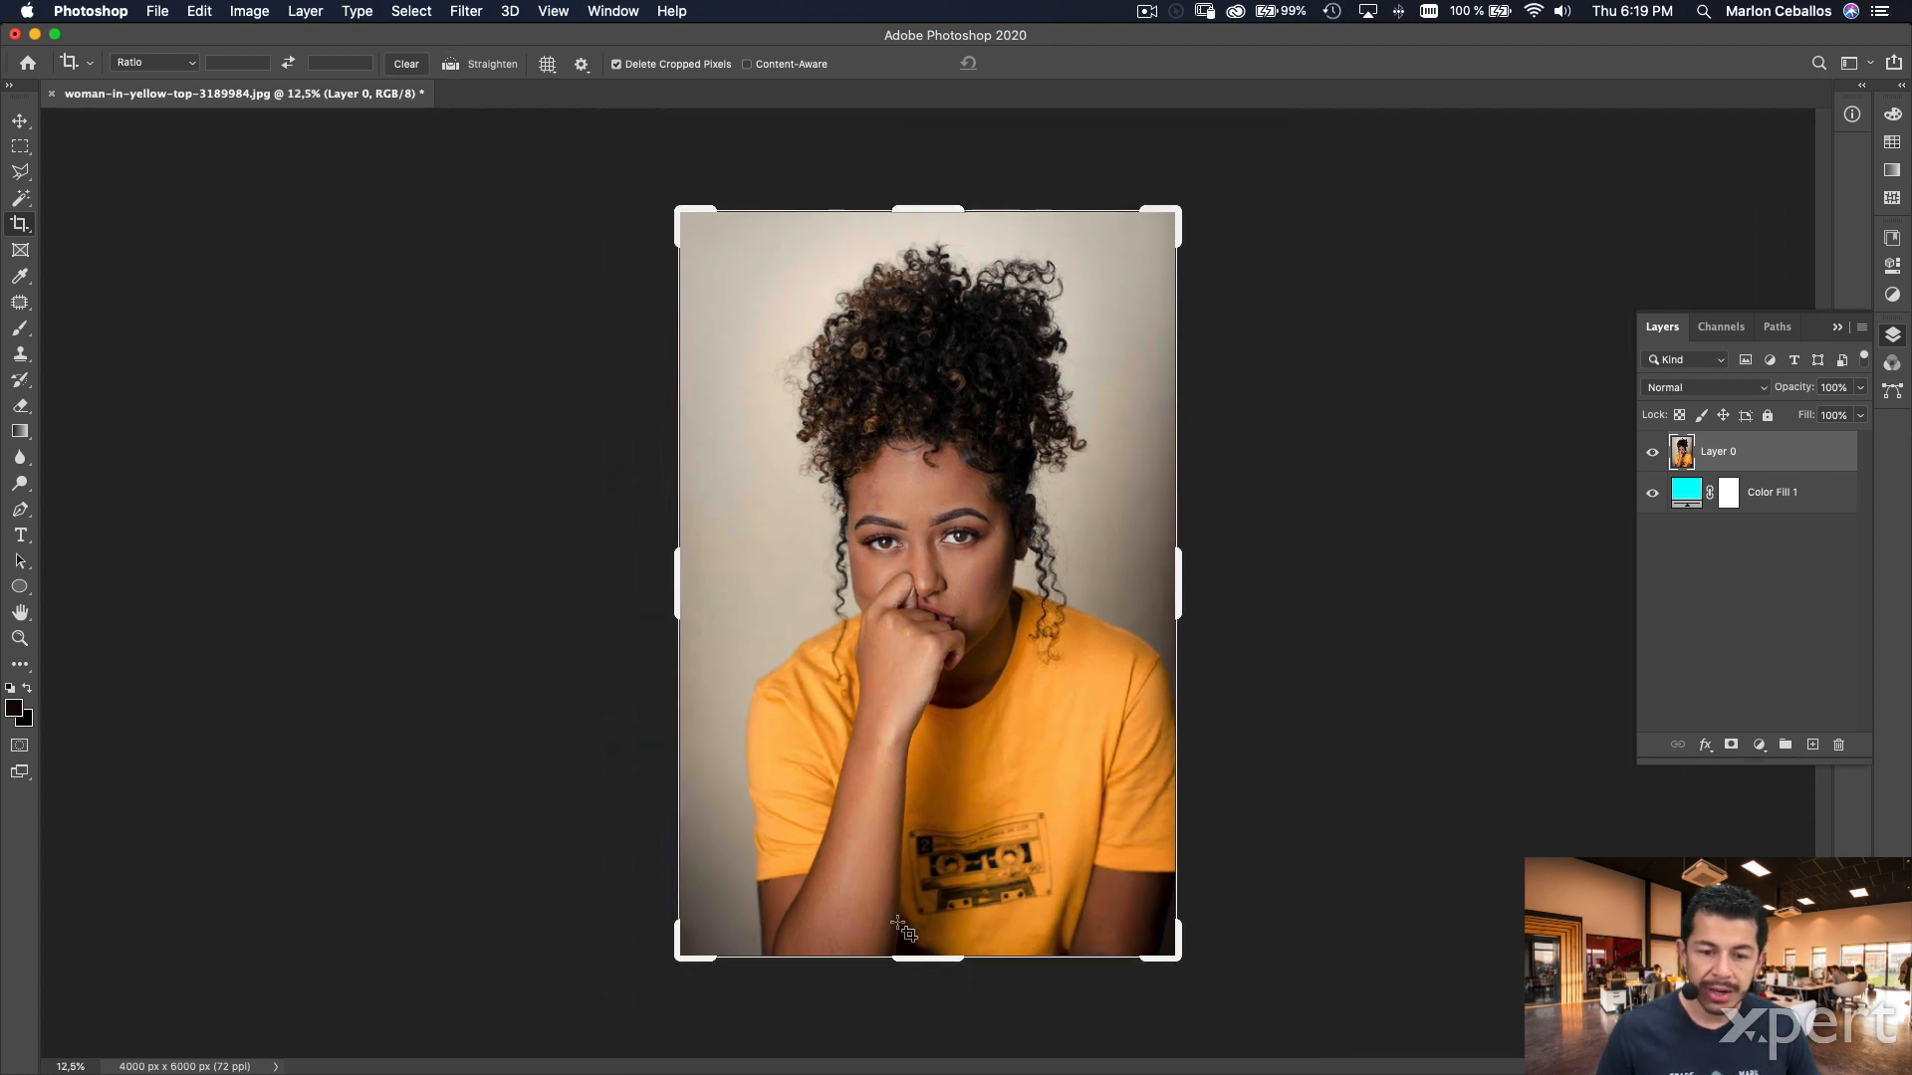
left_click_drag(918, 957, 924, 793)
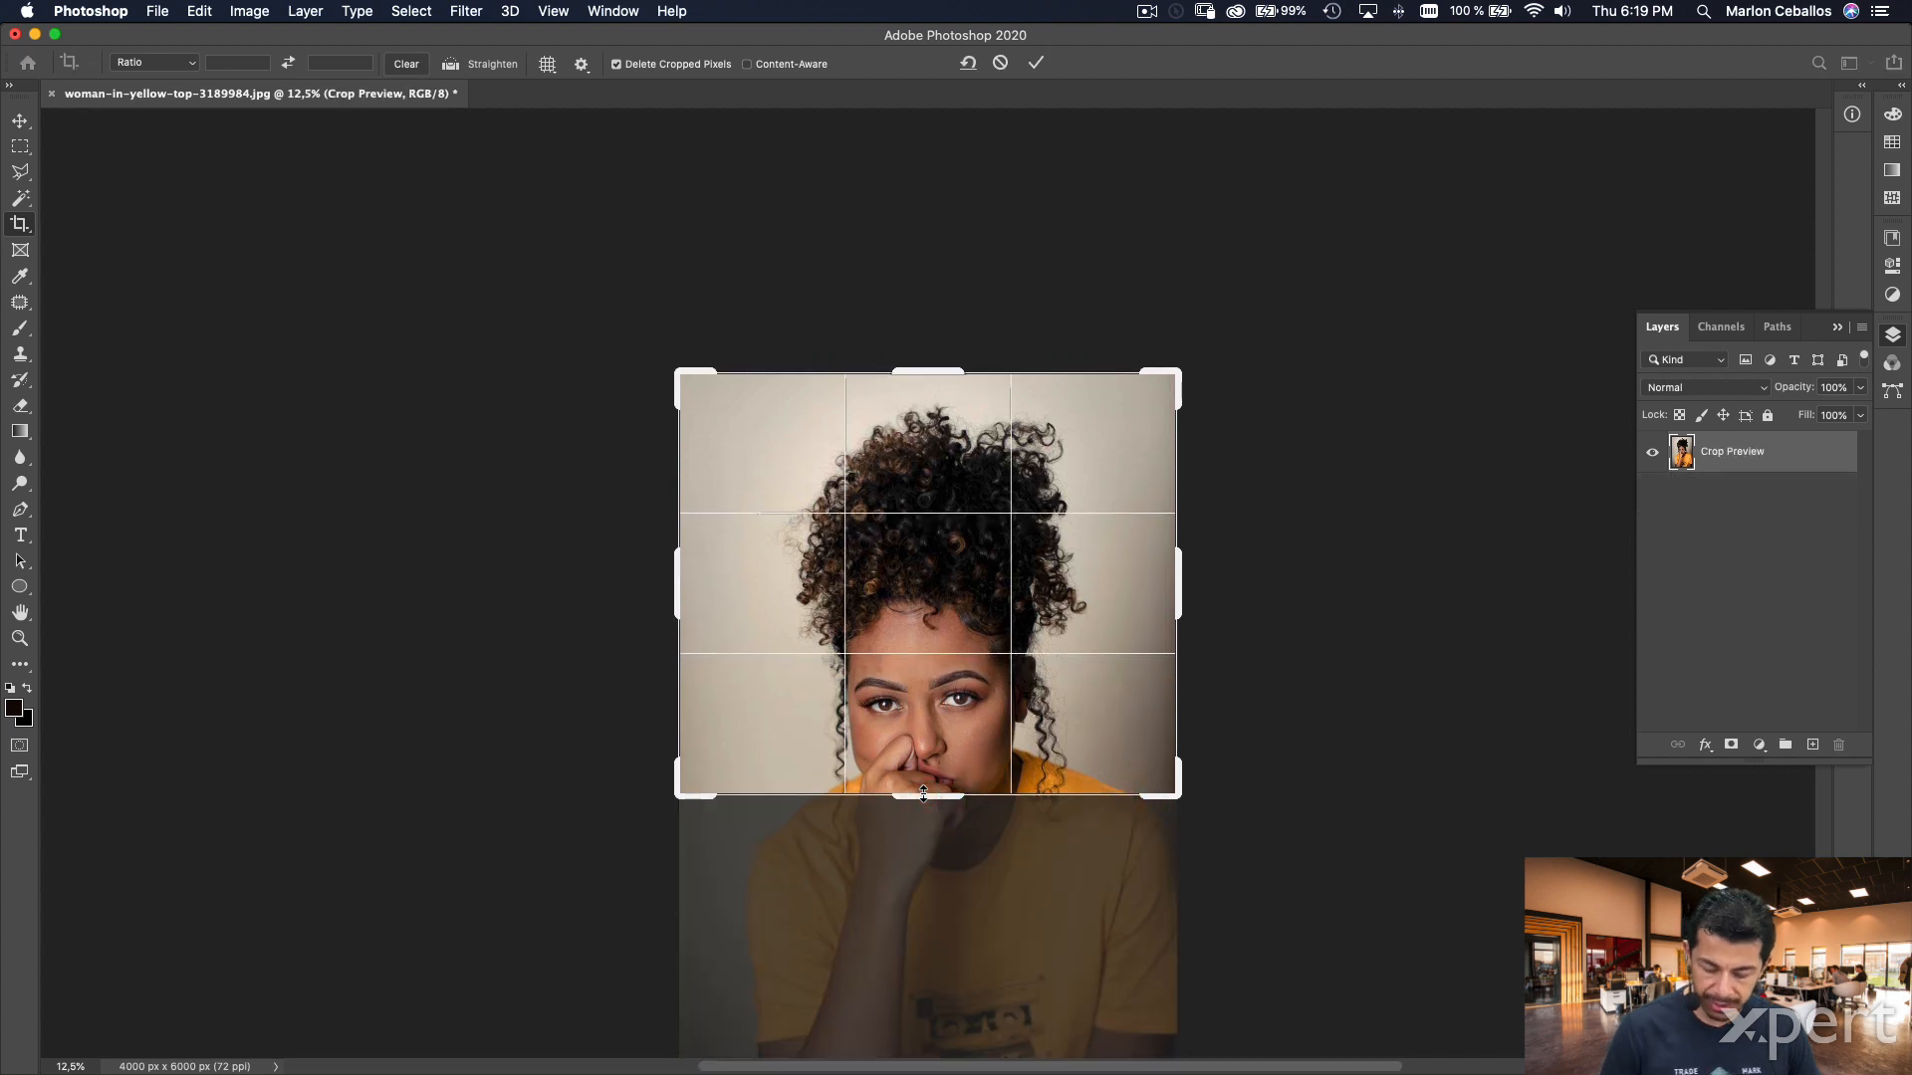
key("Return")
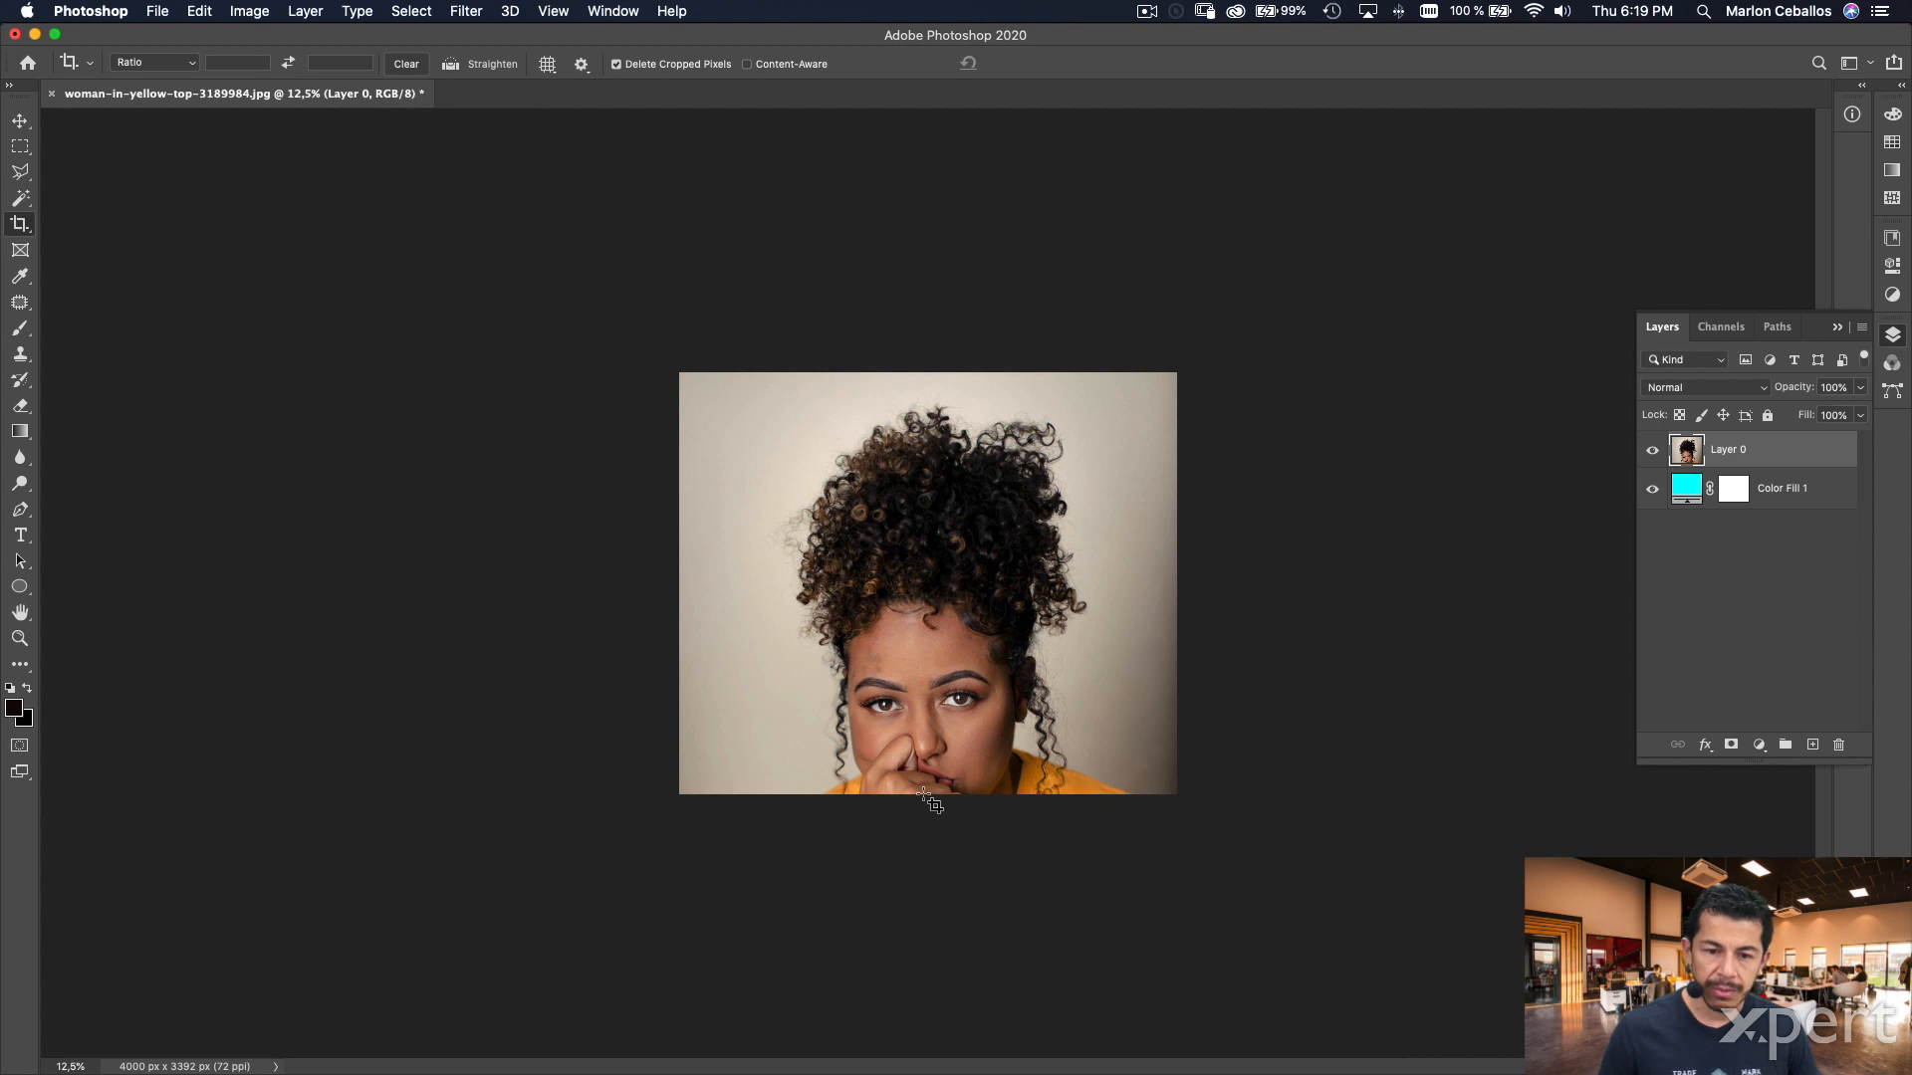
key("super+0")
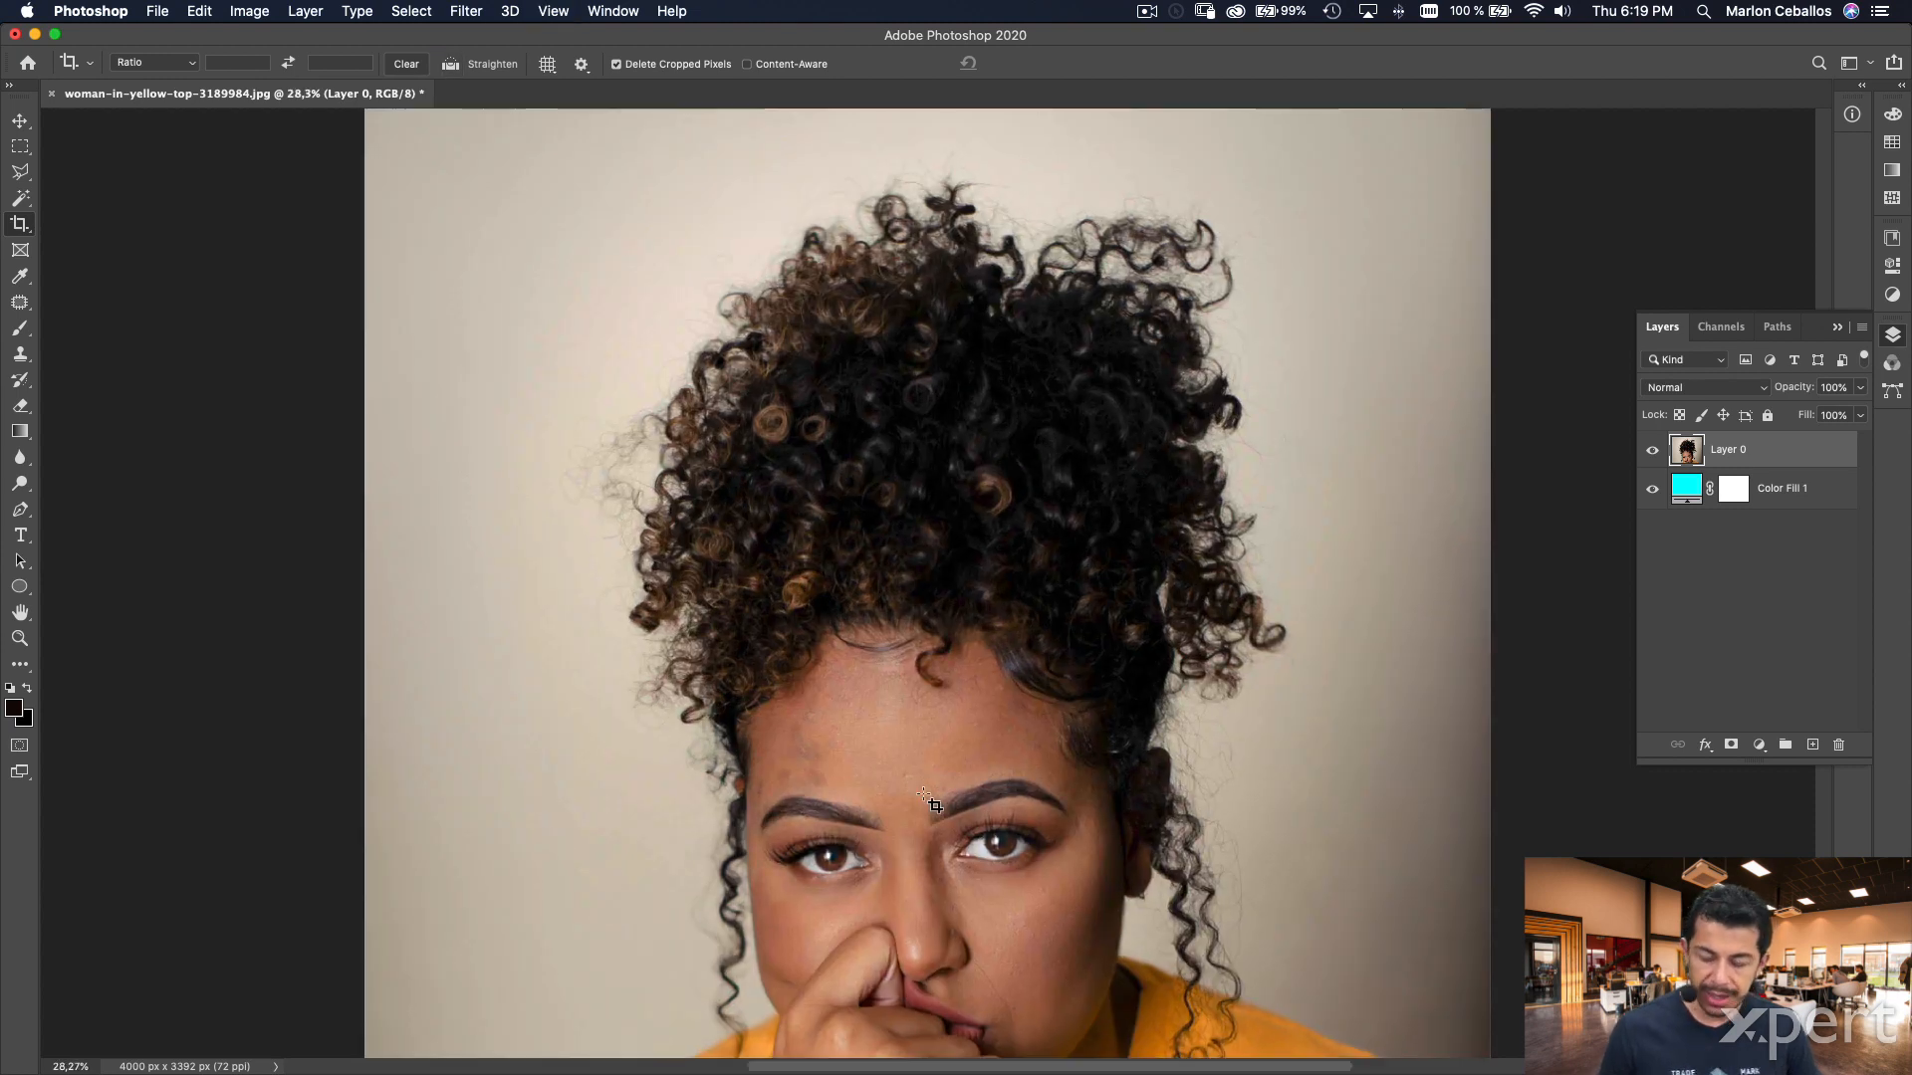
key("super+minus")
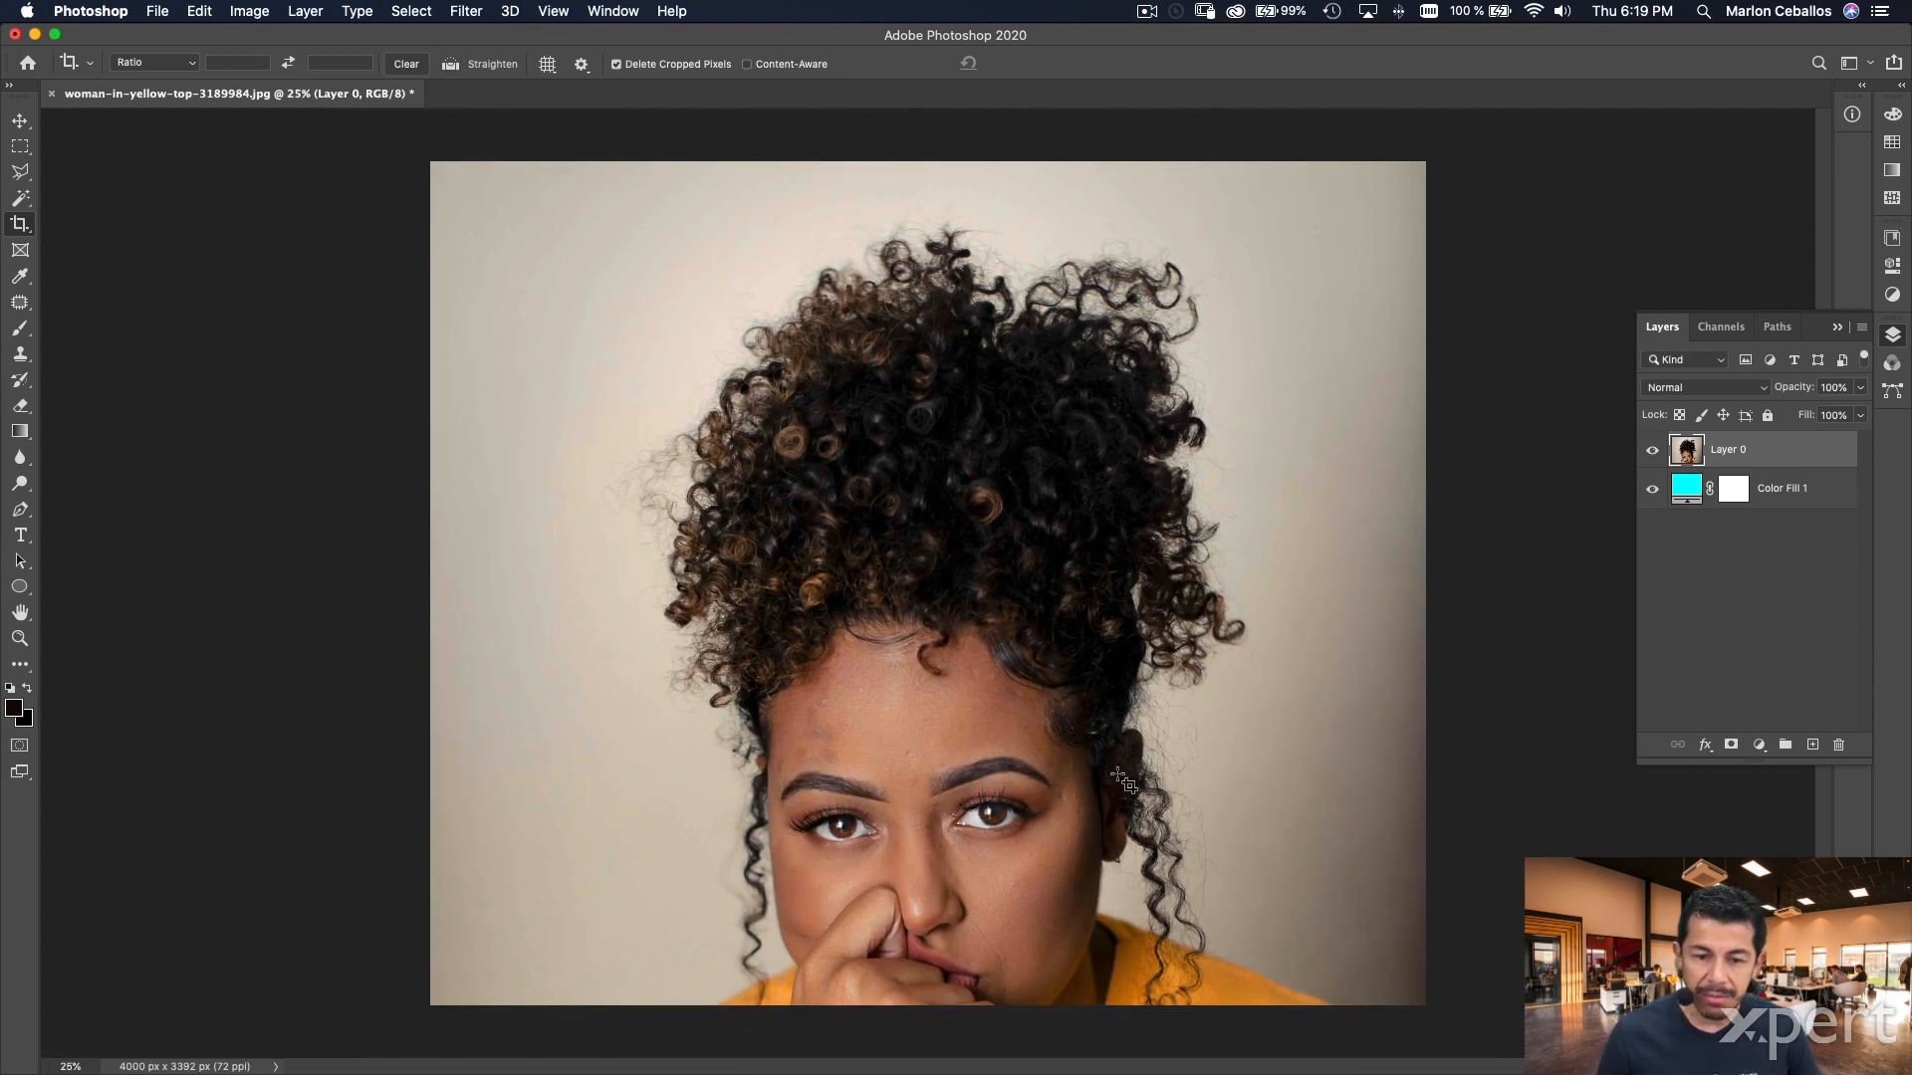
key("i")
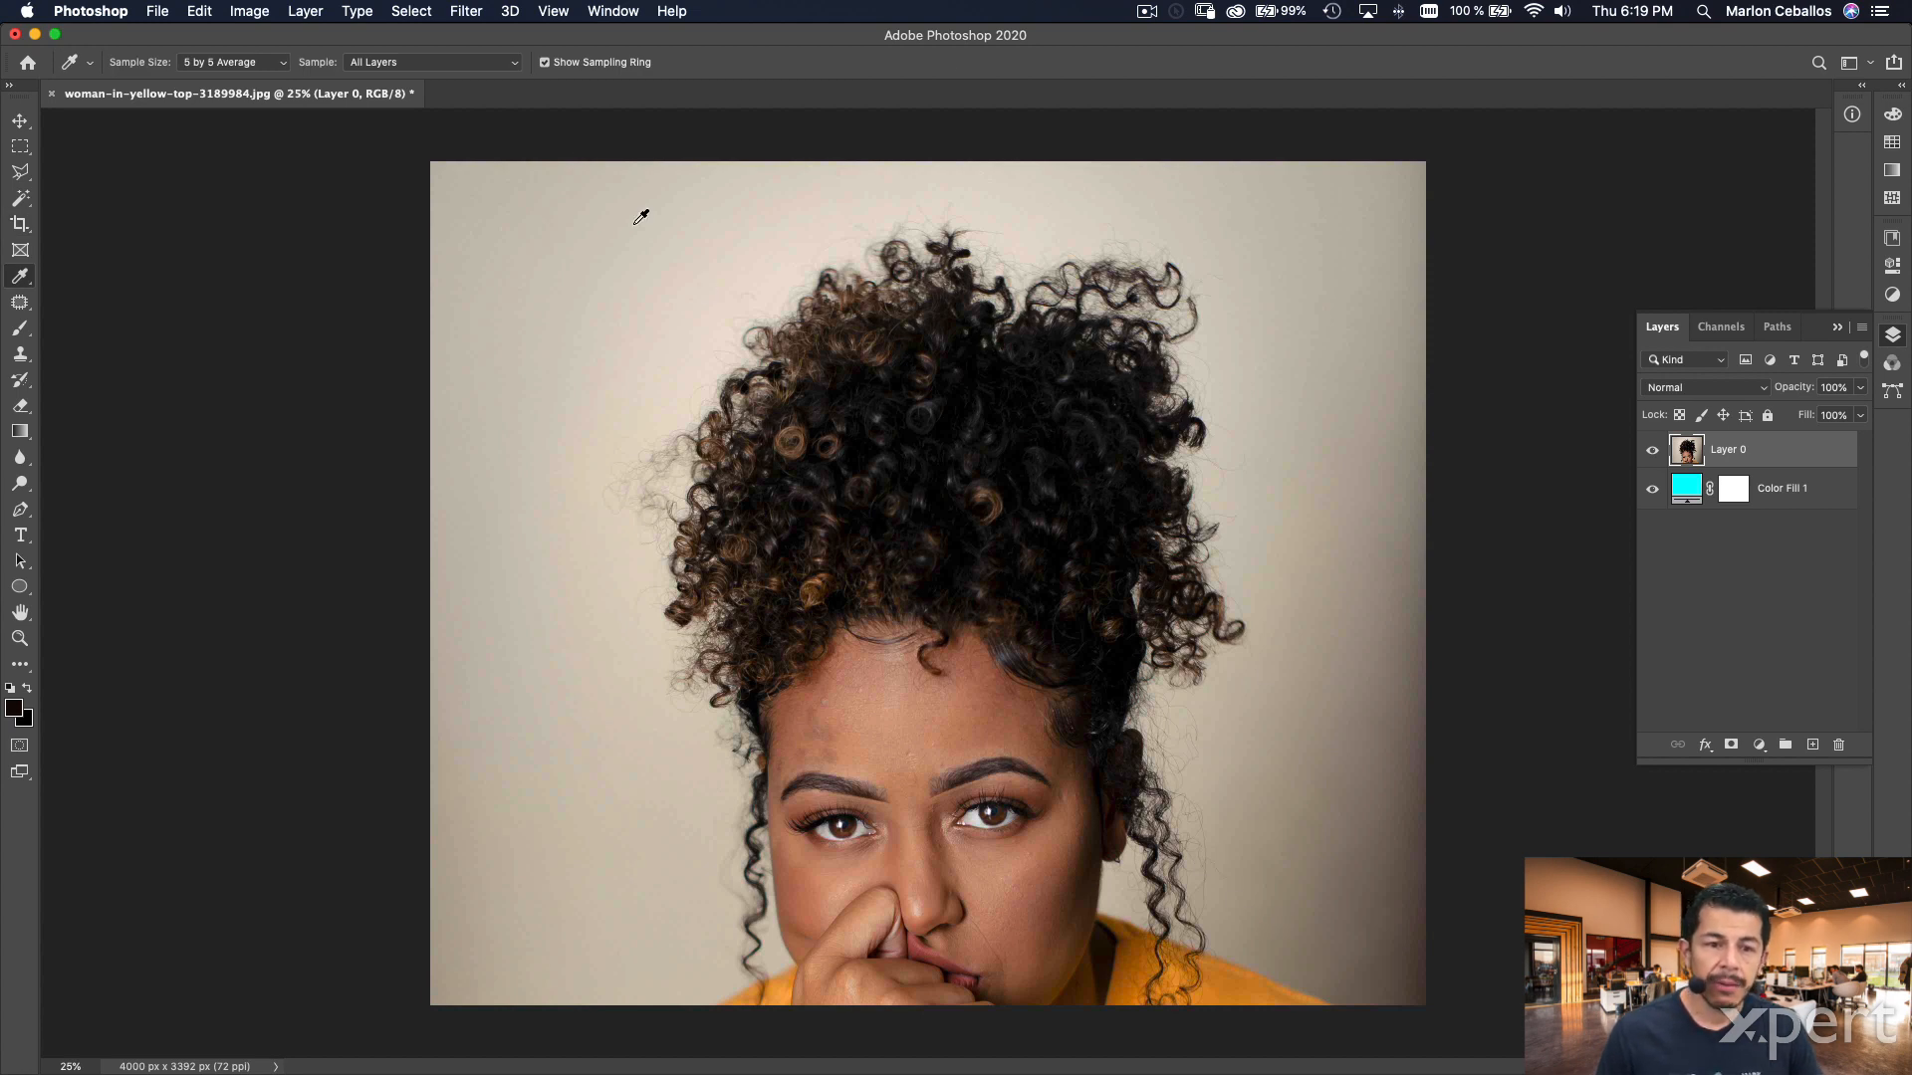
- Select the woman automatically with the Subject selection command
left_click(419, 10)
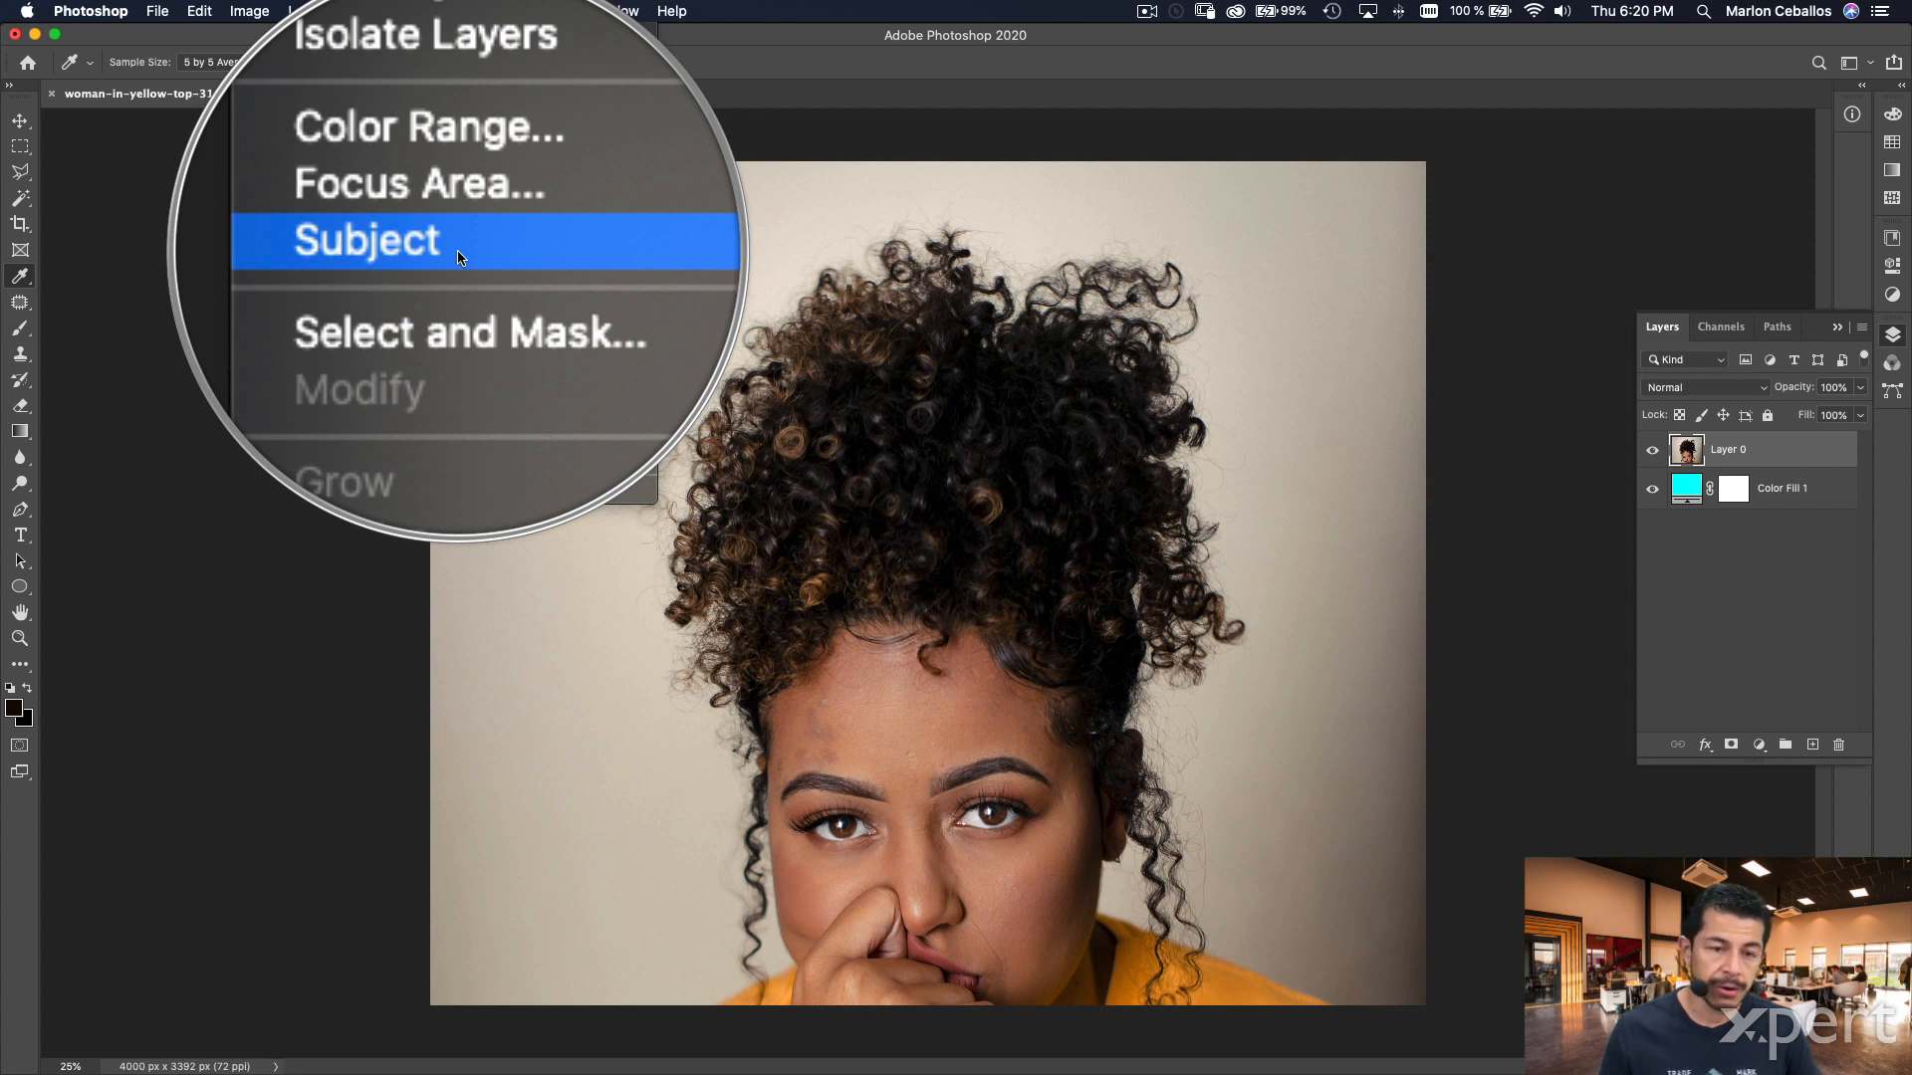
left_click(458, 249)
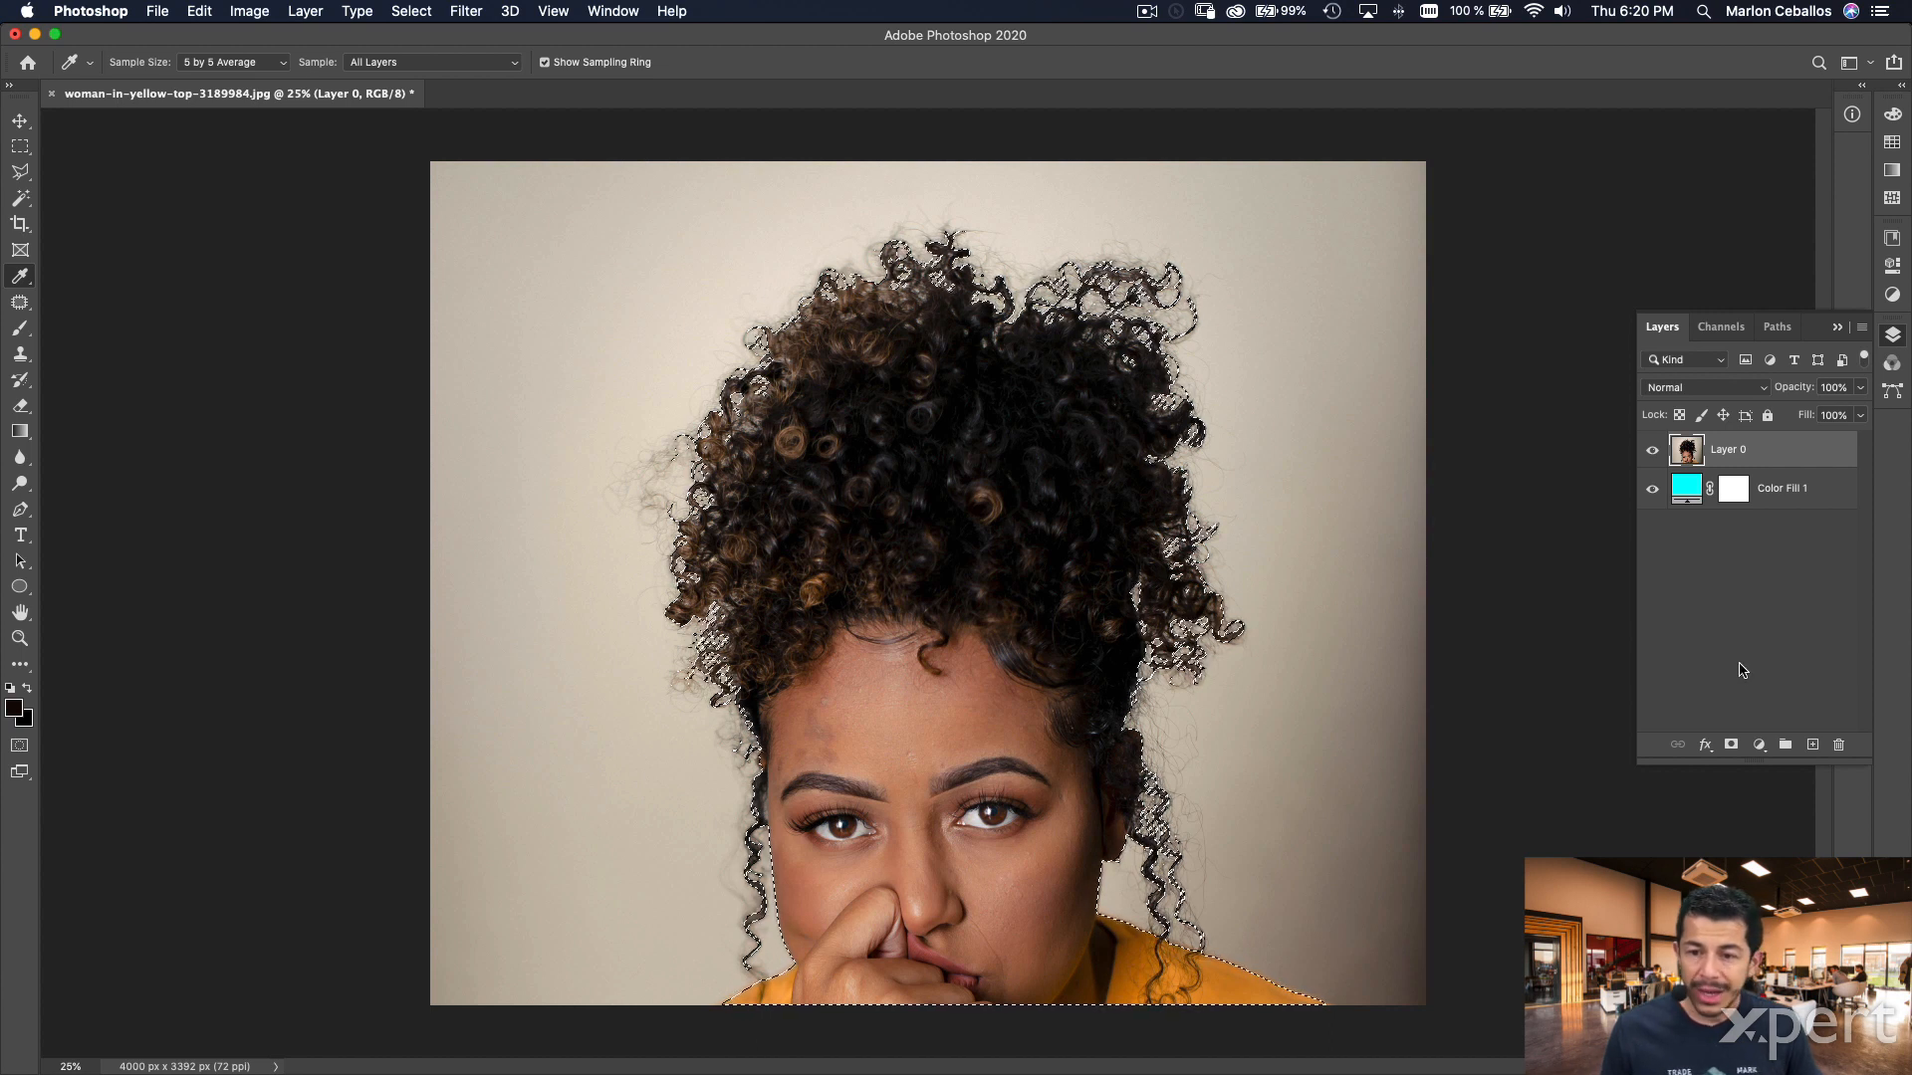
- Try masking the photo layer with the subject selection, examine the curly hair edges against the cyan, and undo the mask
left_click(1731, 745)
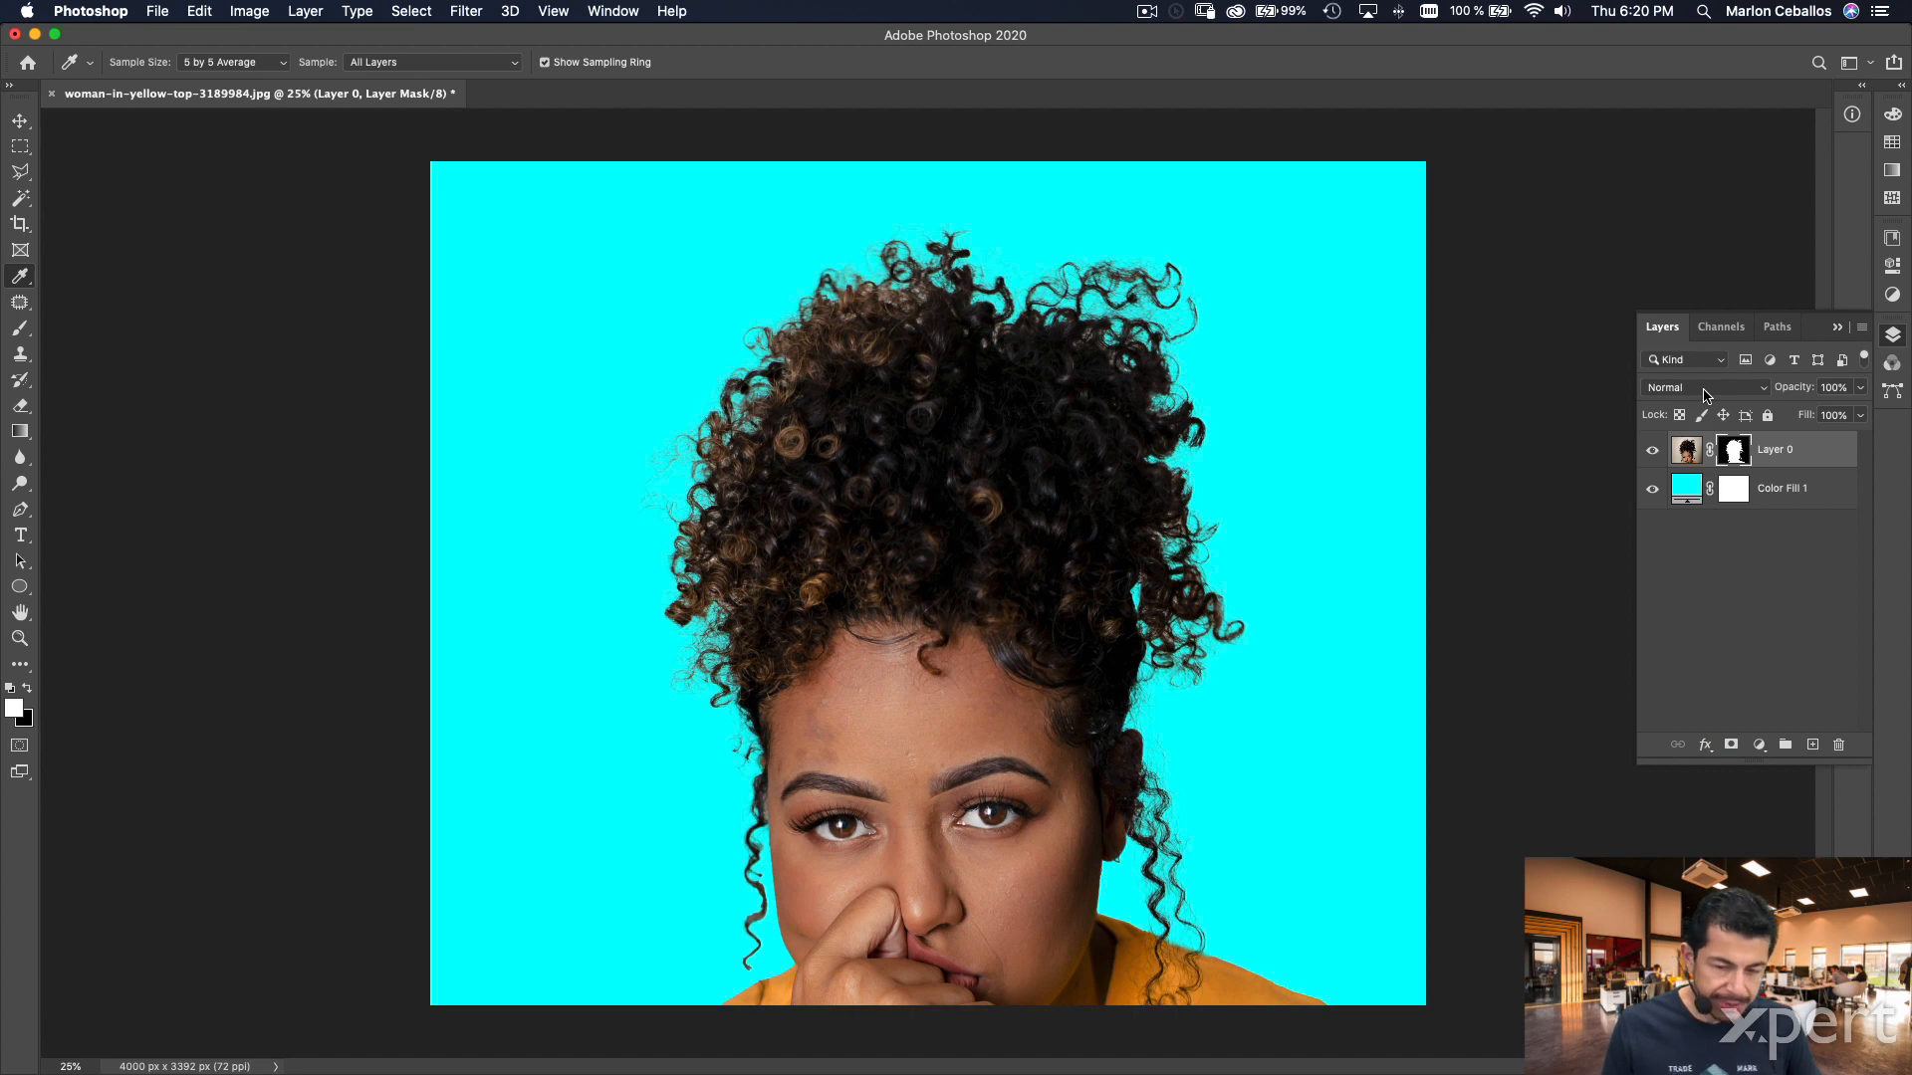
key("z")
left_click_drag(906, 335, 1011, 317)
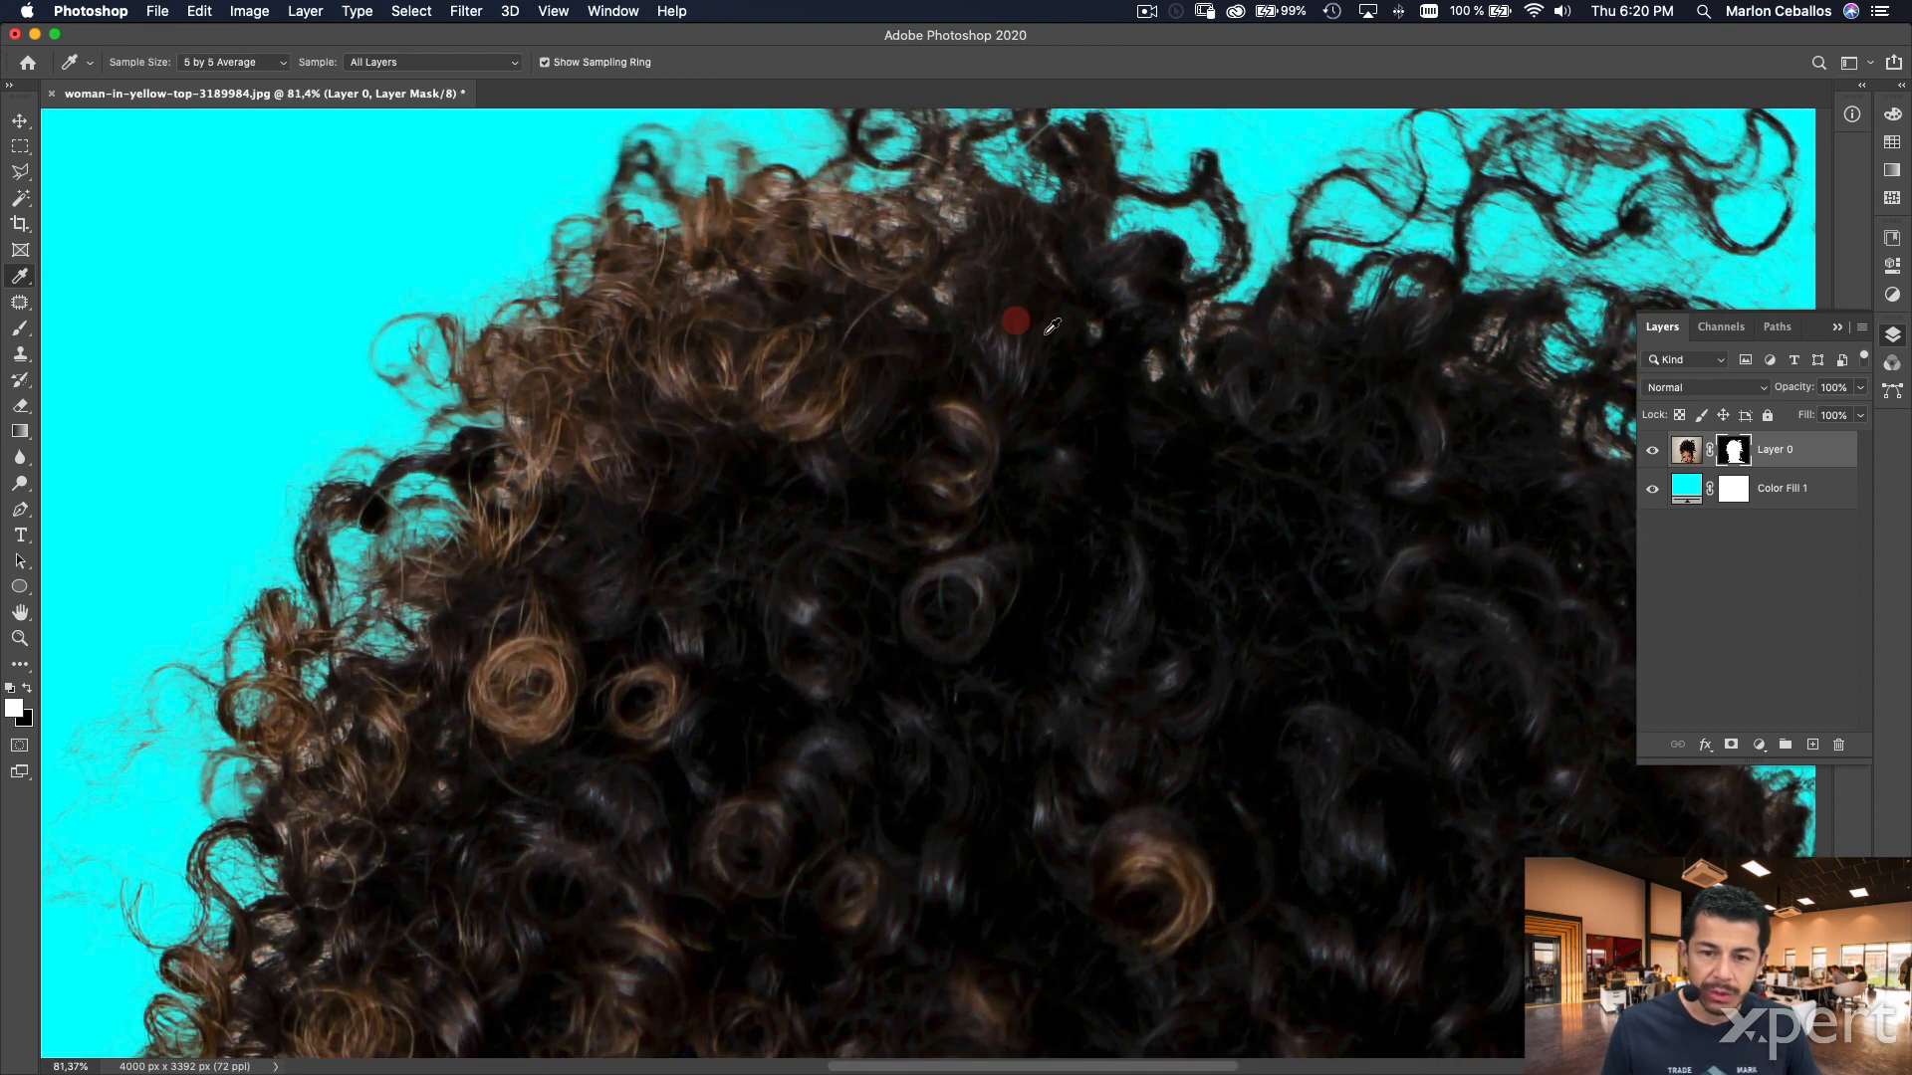
scroll(1013, 316, "down", 10)
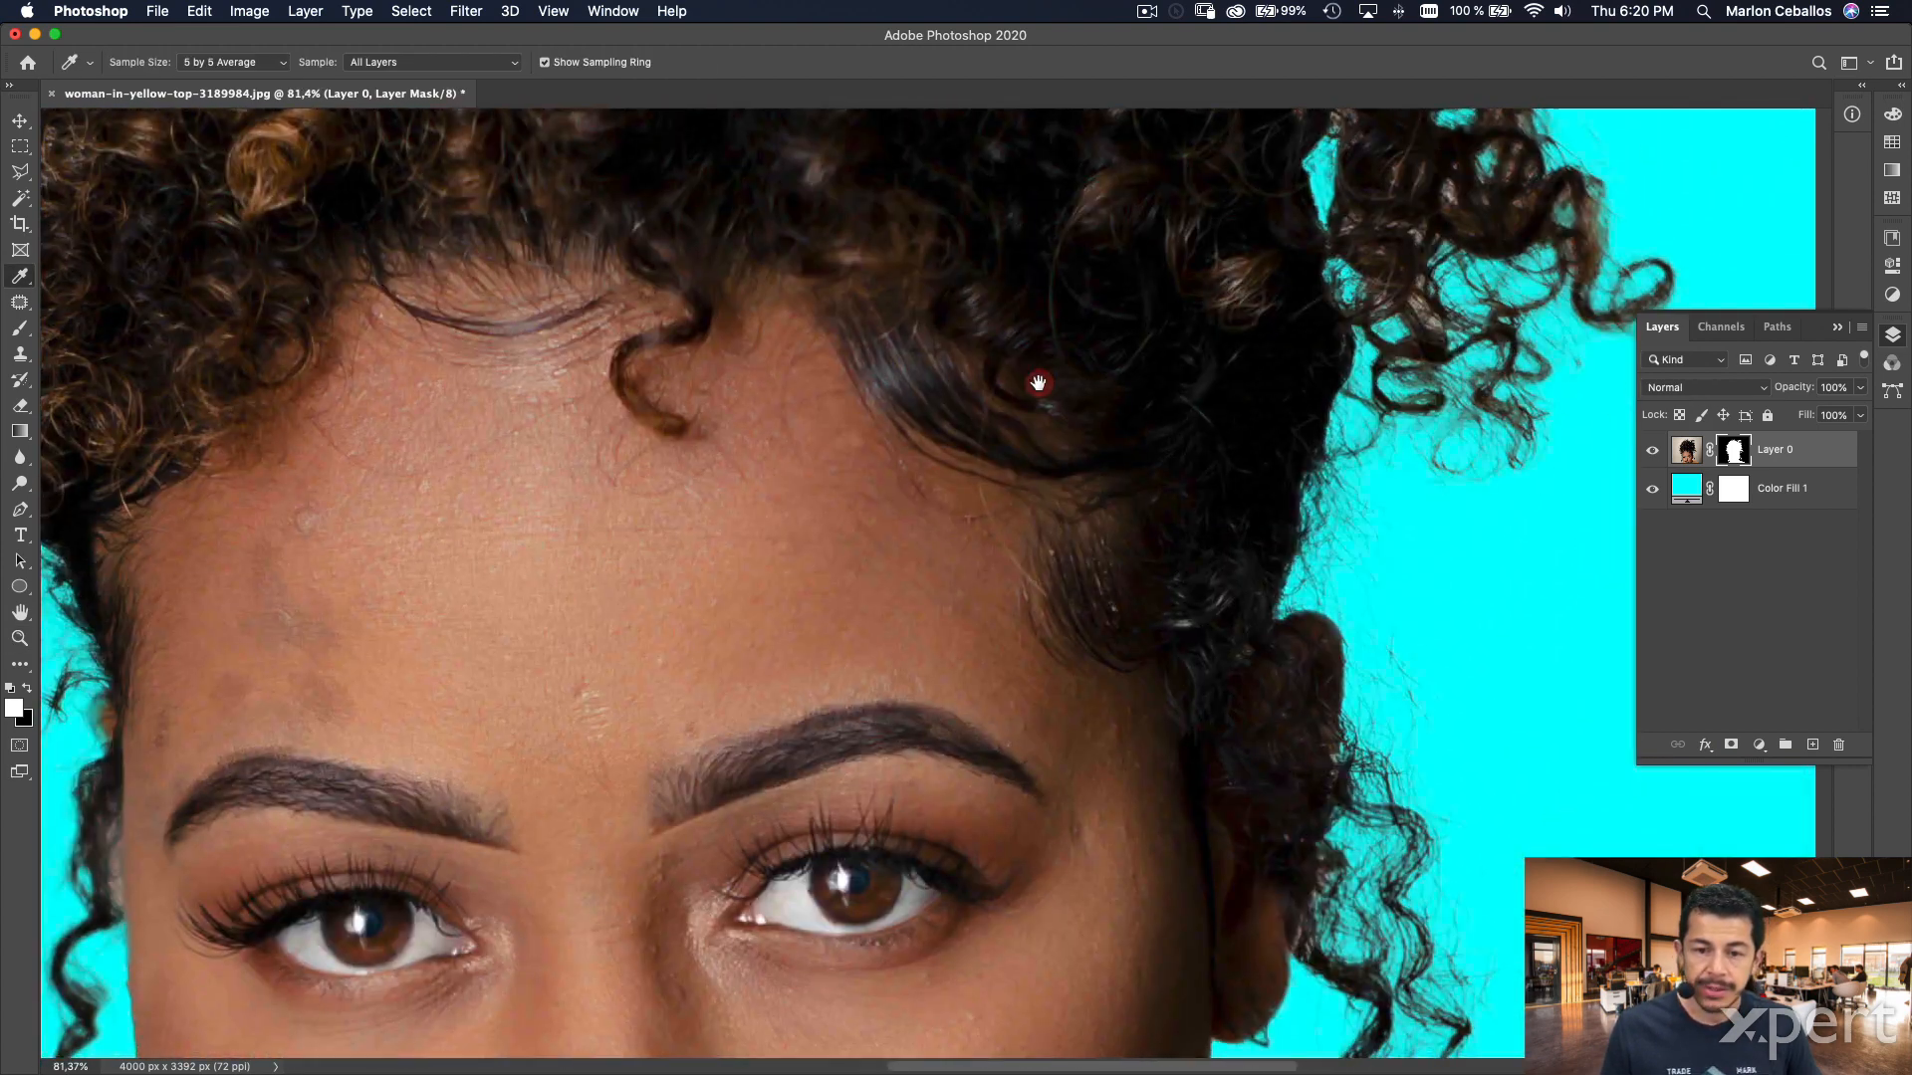
scroll(1038, 382, "down", 10)
scroll(917, 427, "up", 10)
scroll(839, 509, "up", 15)
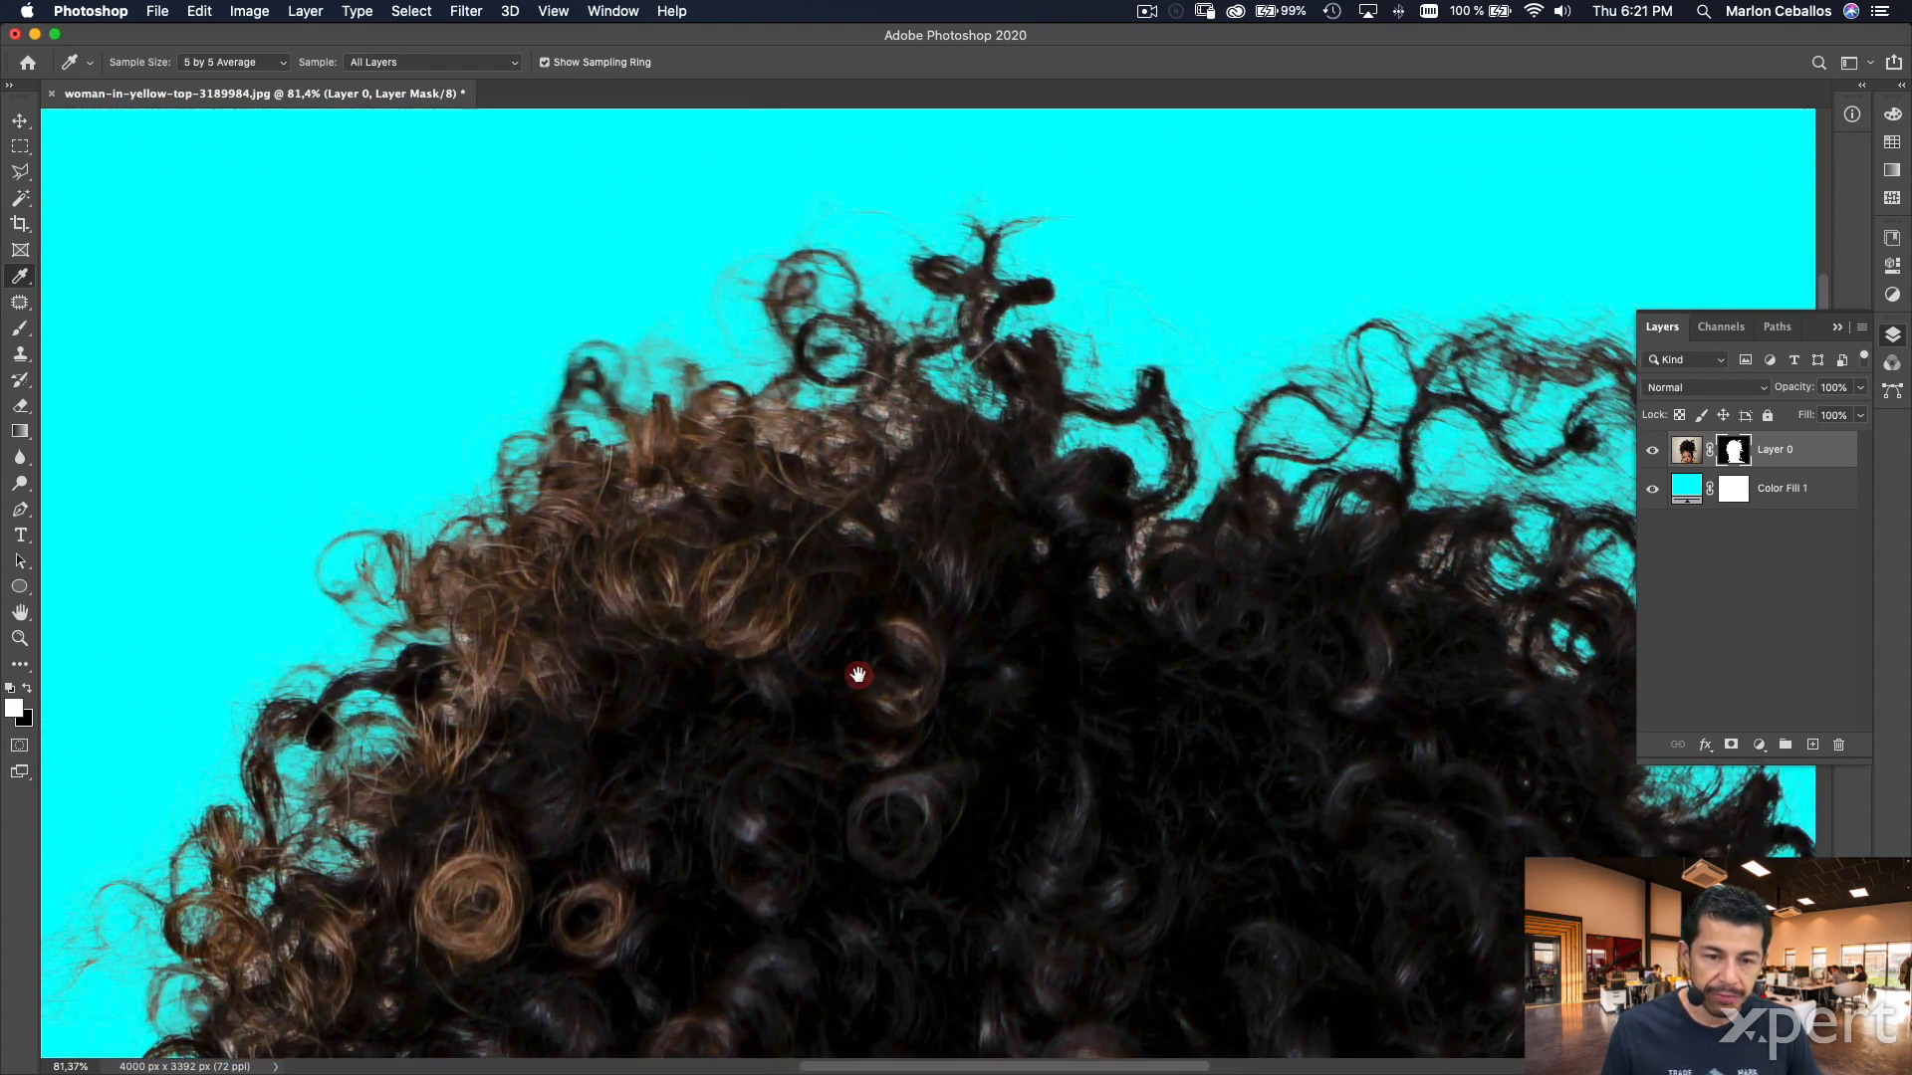
key("super+0")
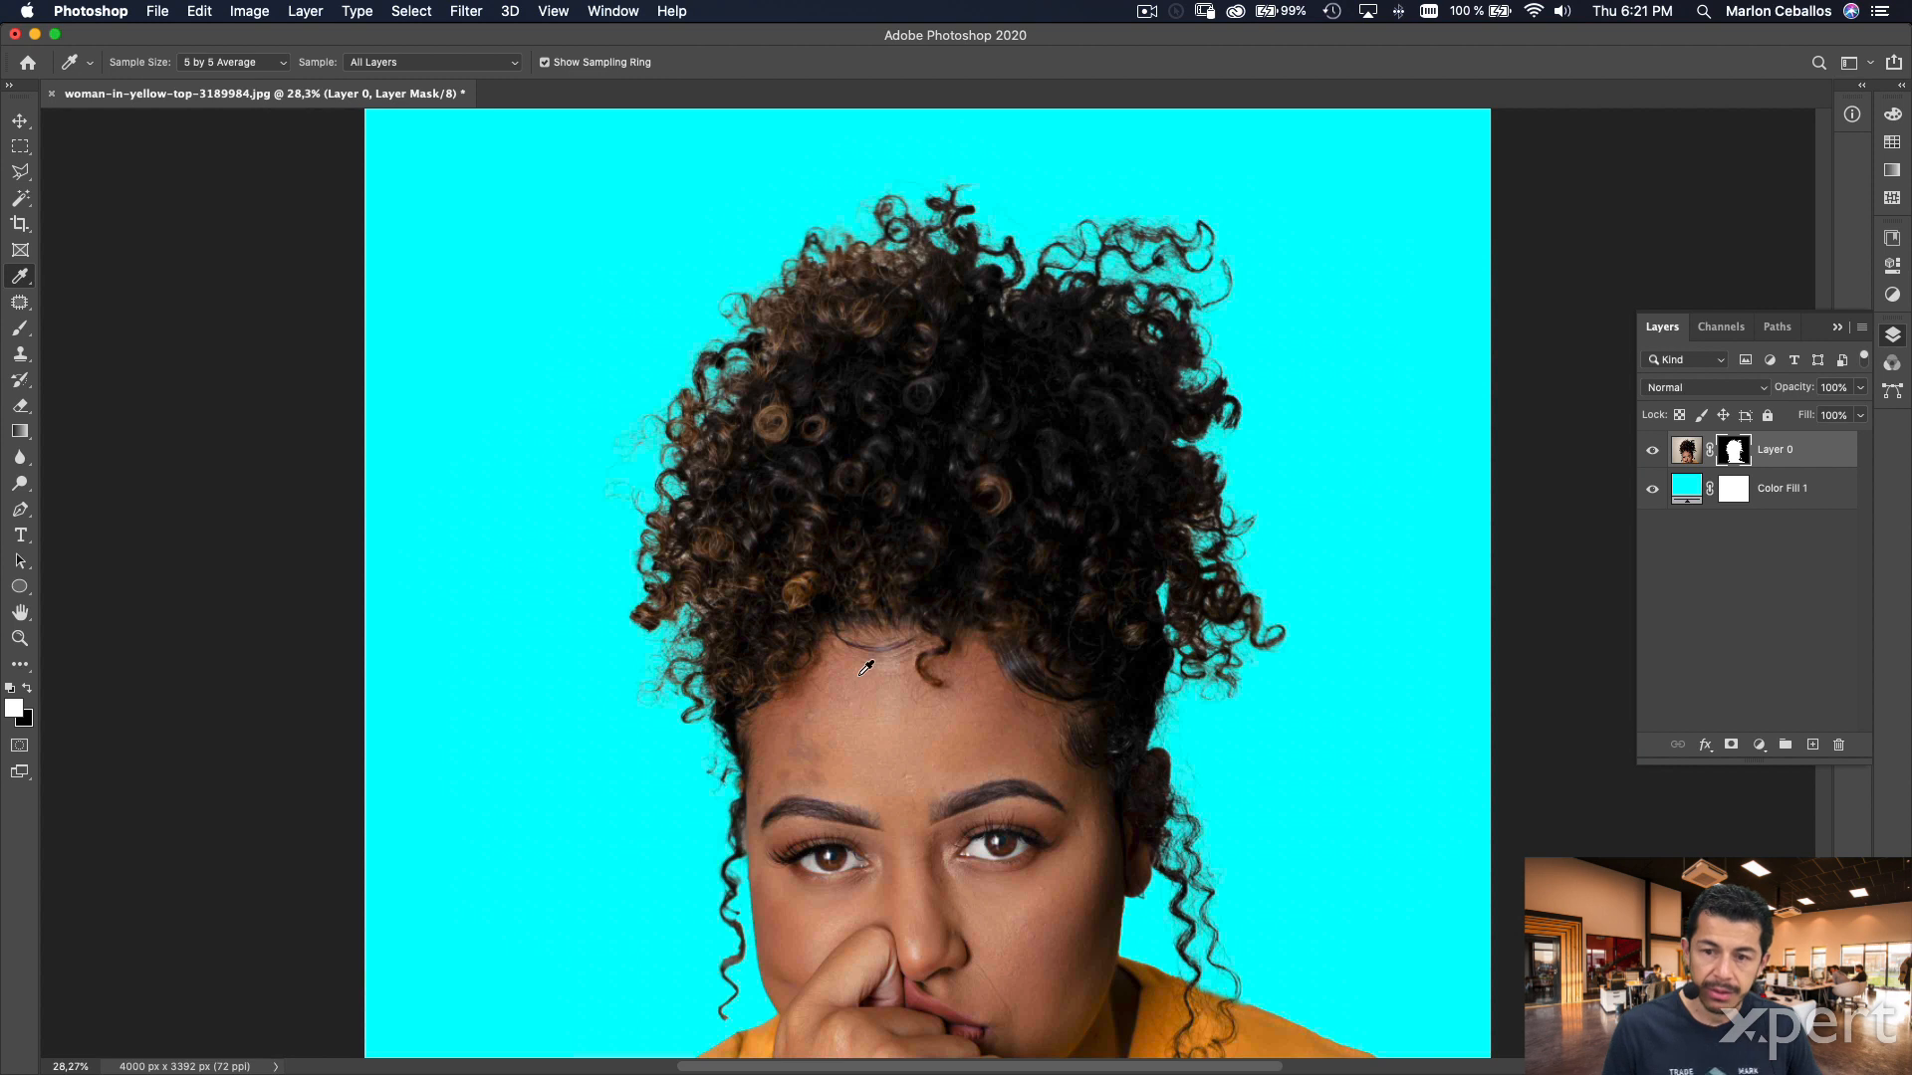
key("super+s")
key("super+z")
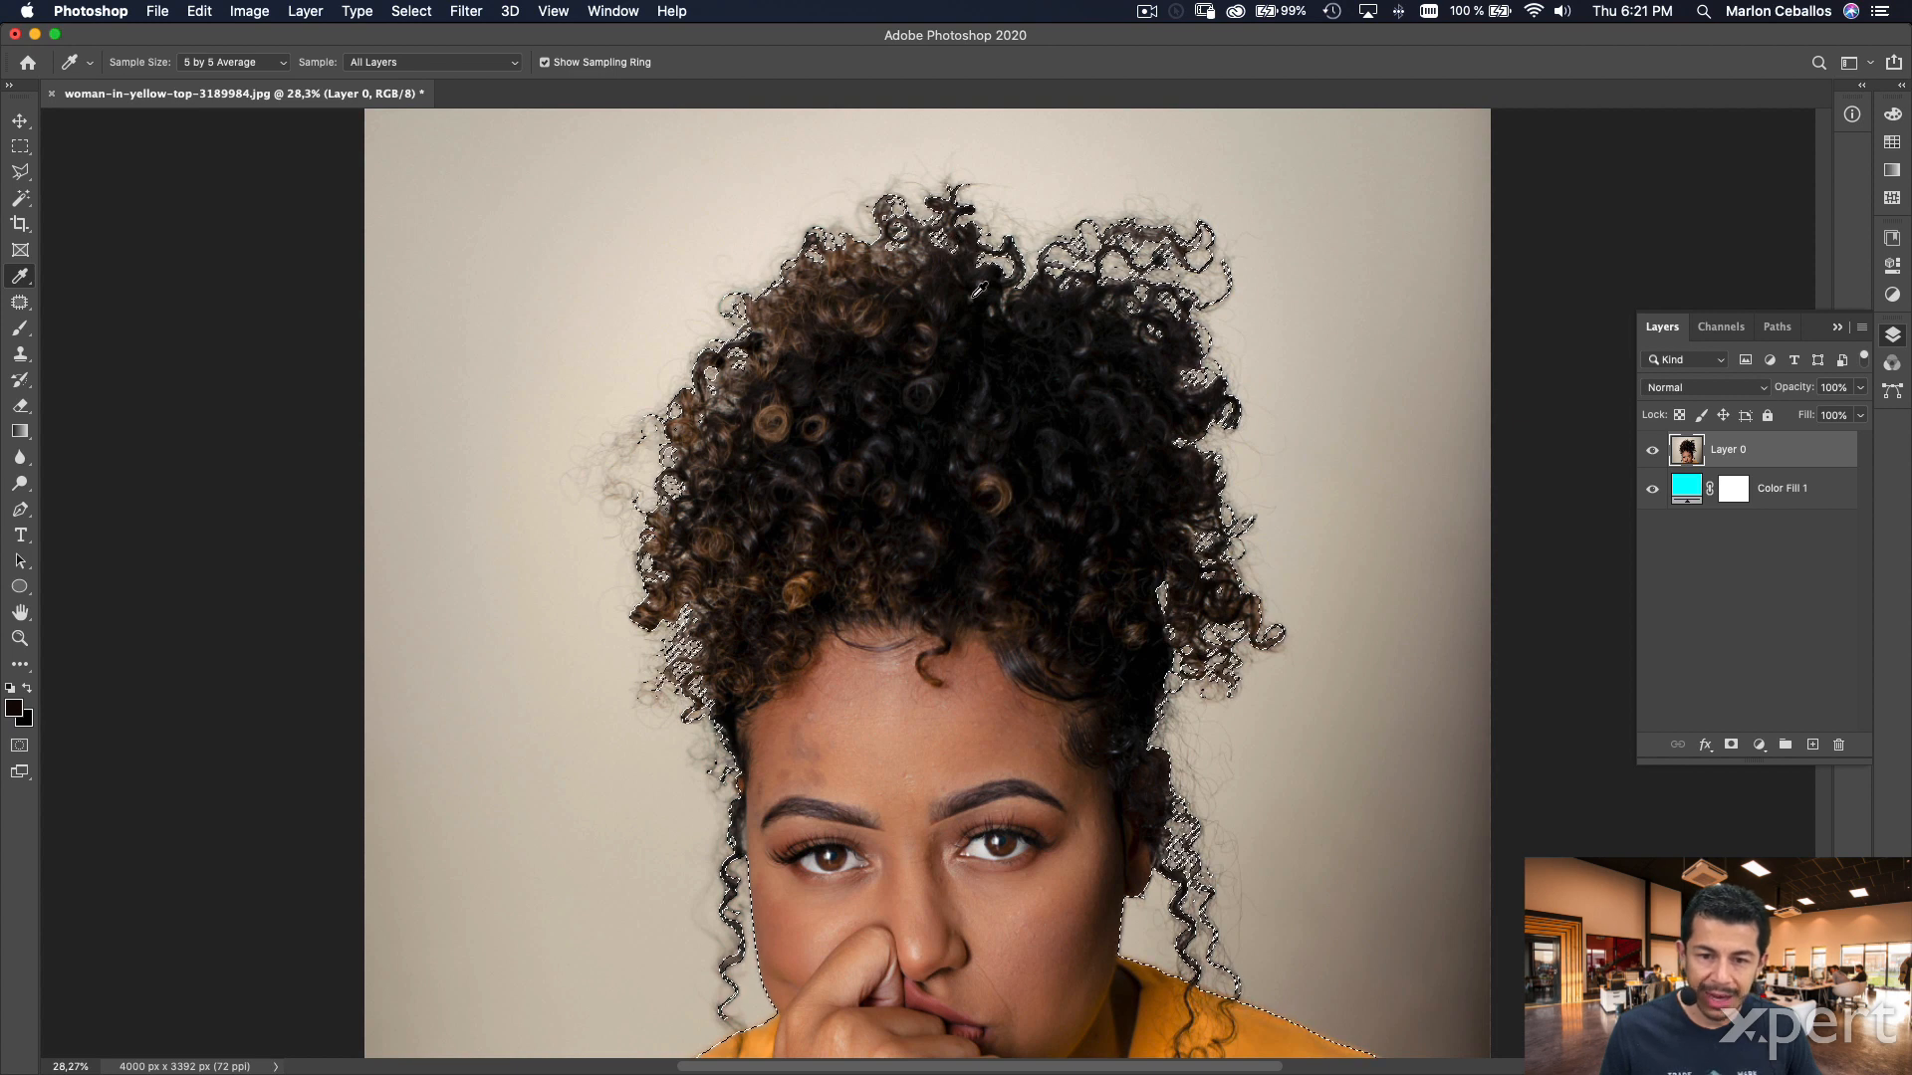
- Open the subject selection in Select and Mask and set its view mode to Onion Skin
left_click(420, 14)
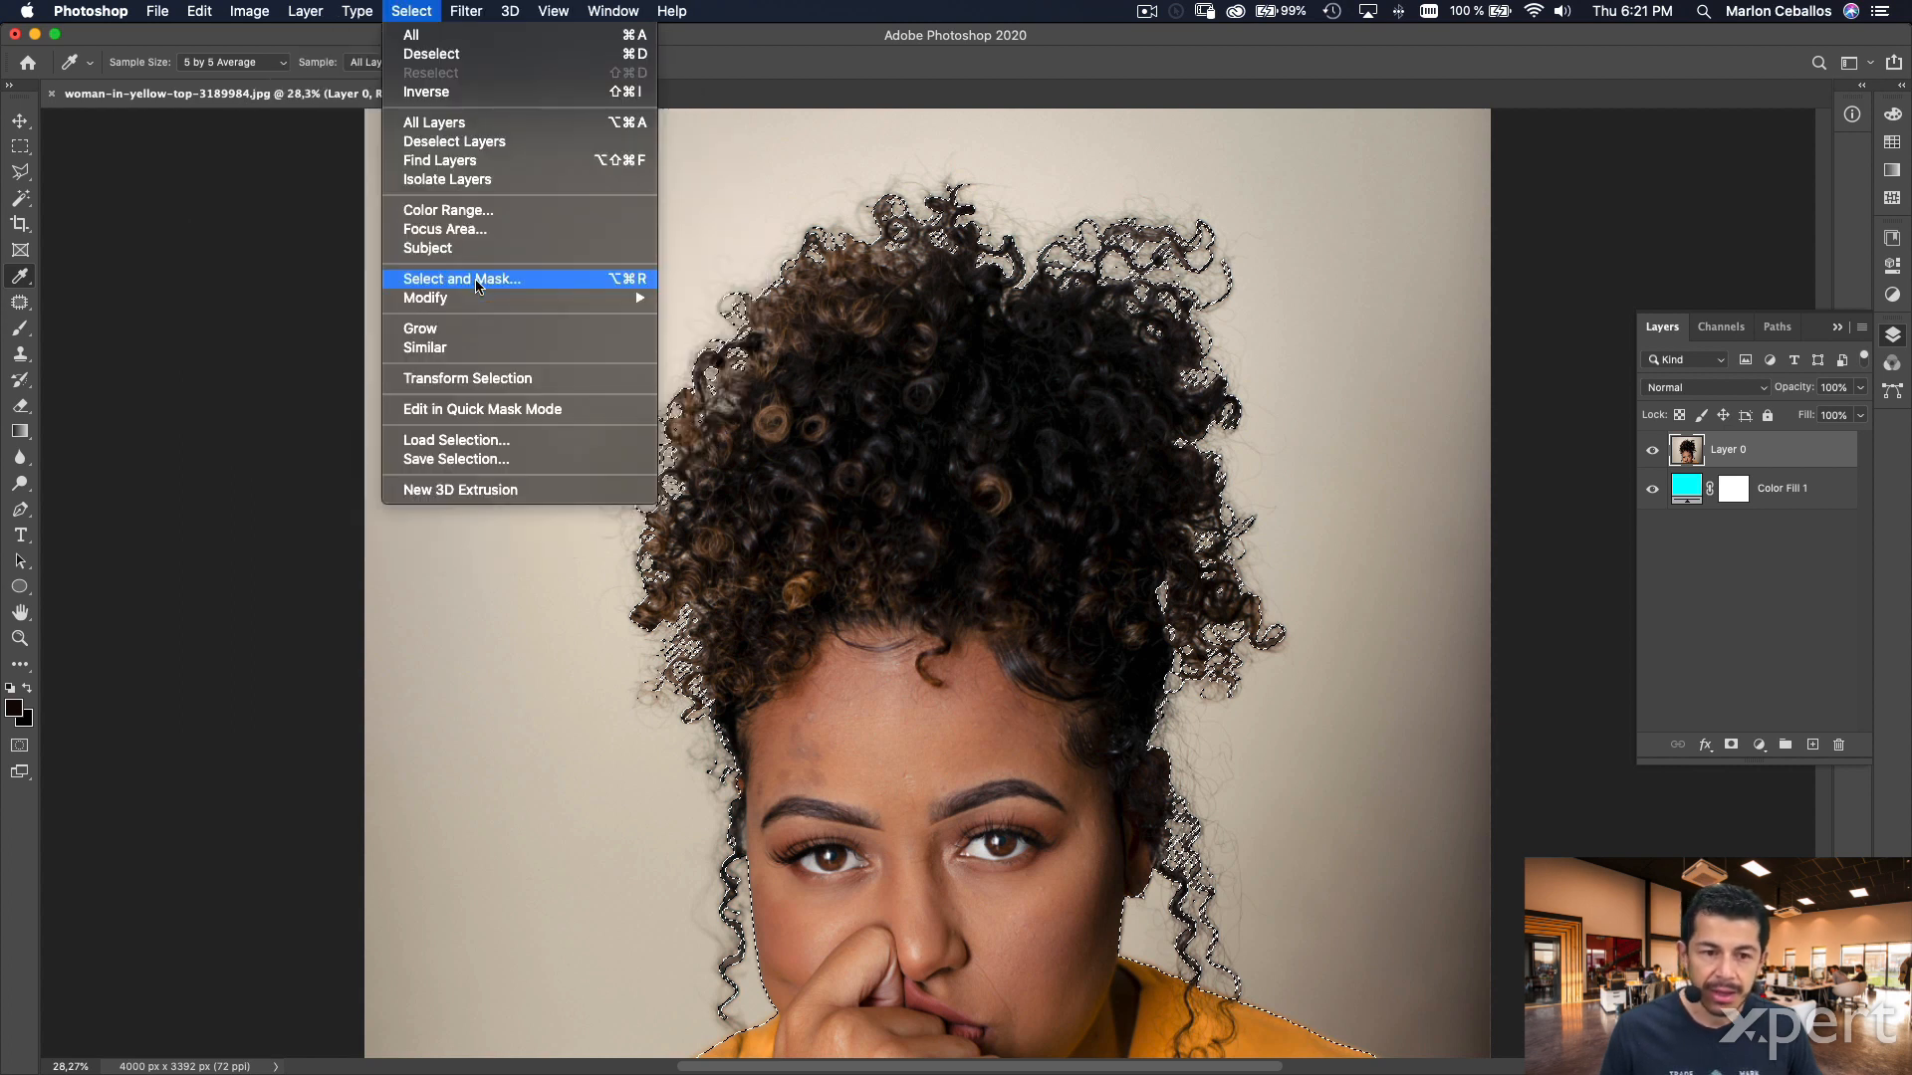
left_click(477, 282)
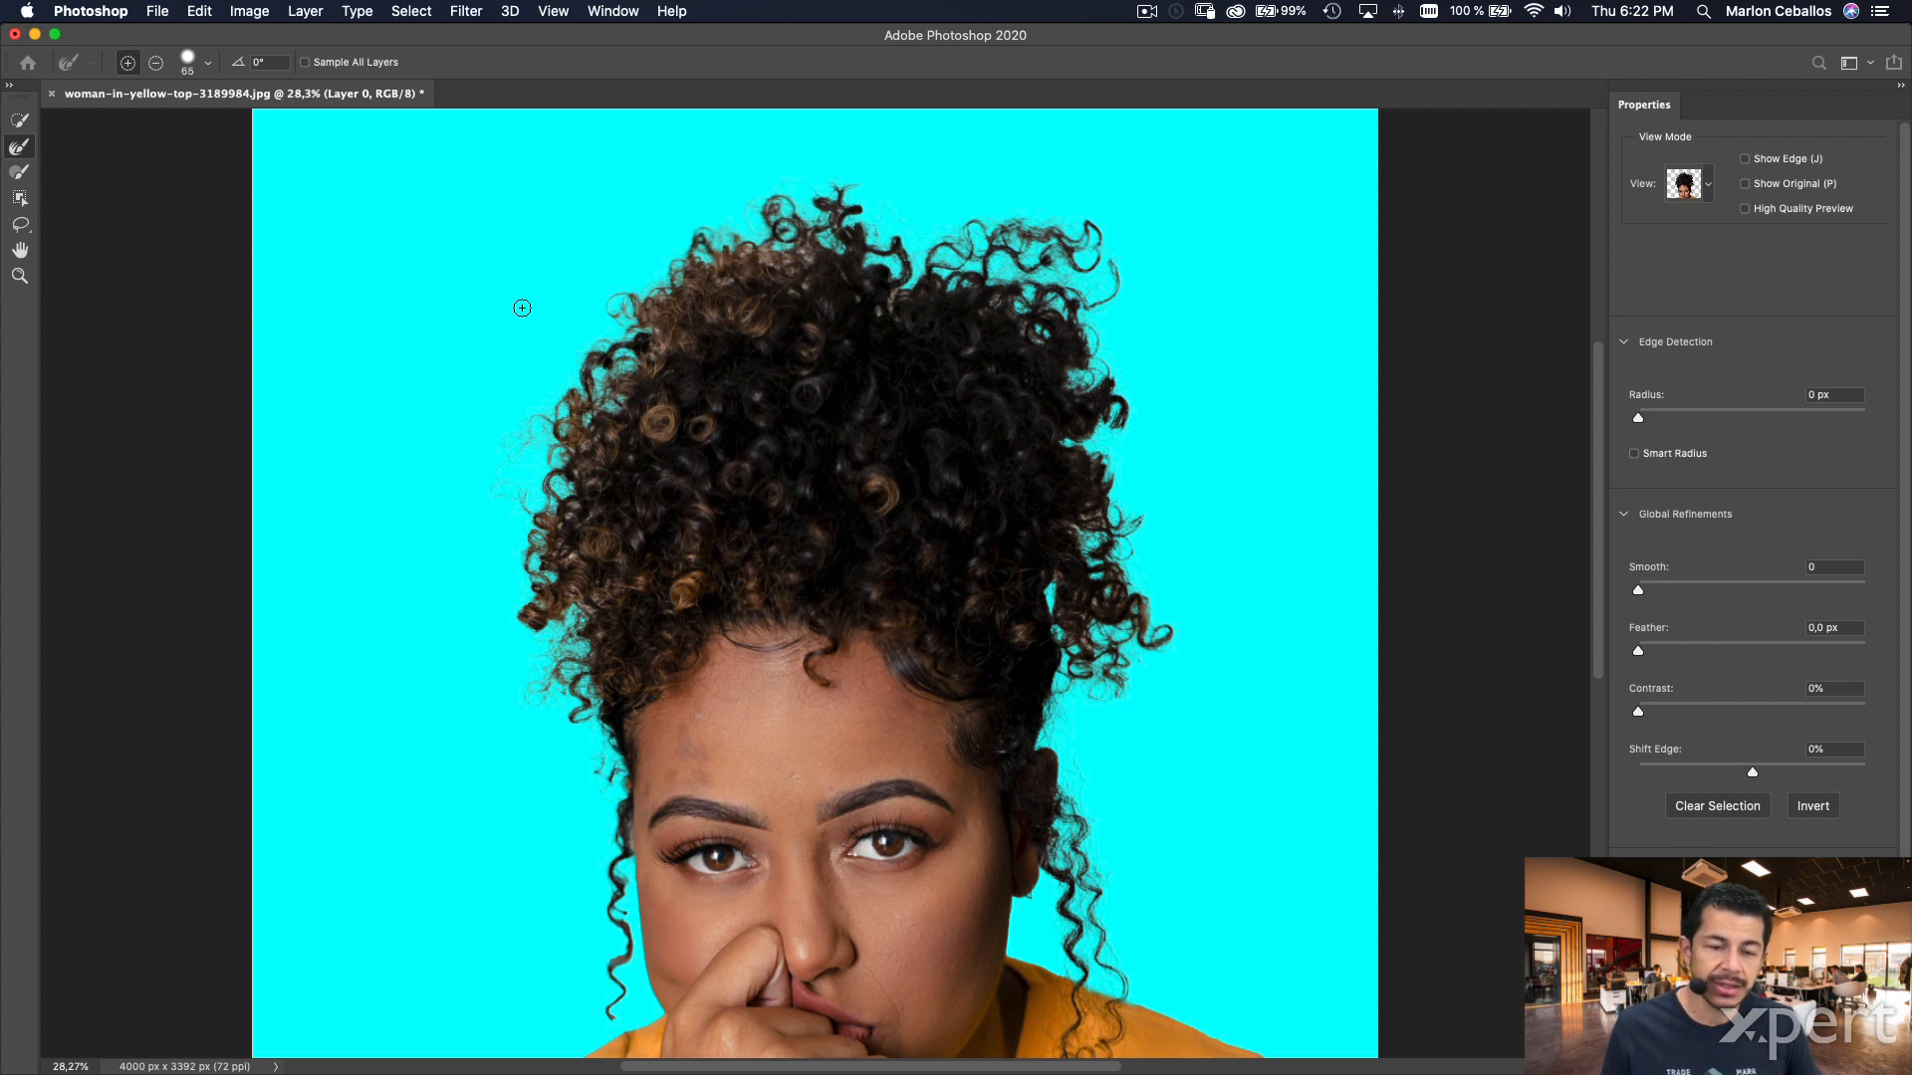
left_click(1713, 188)
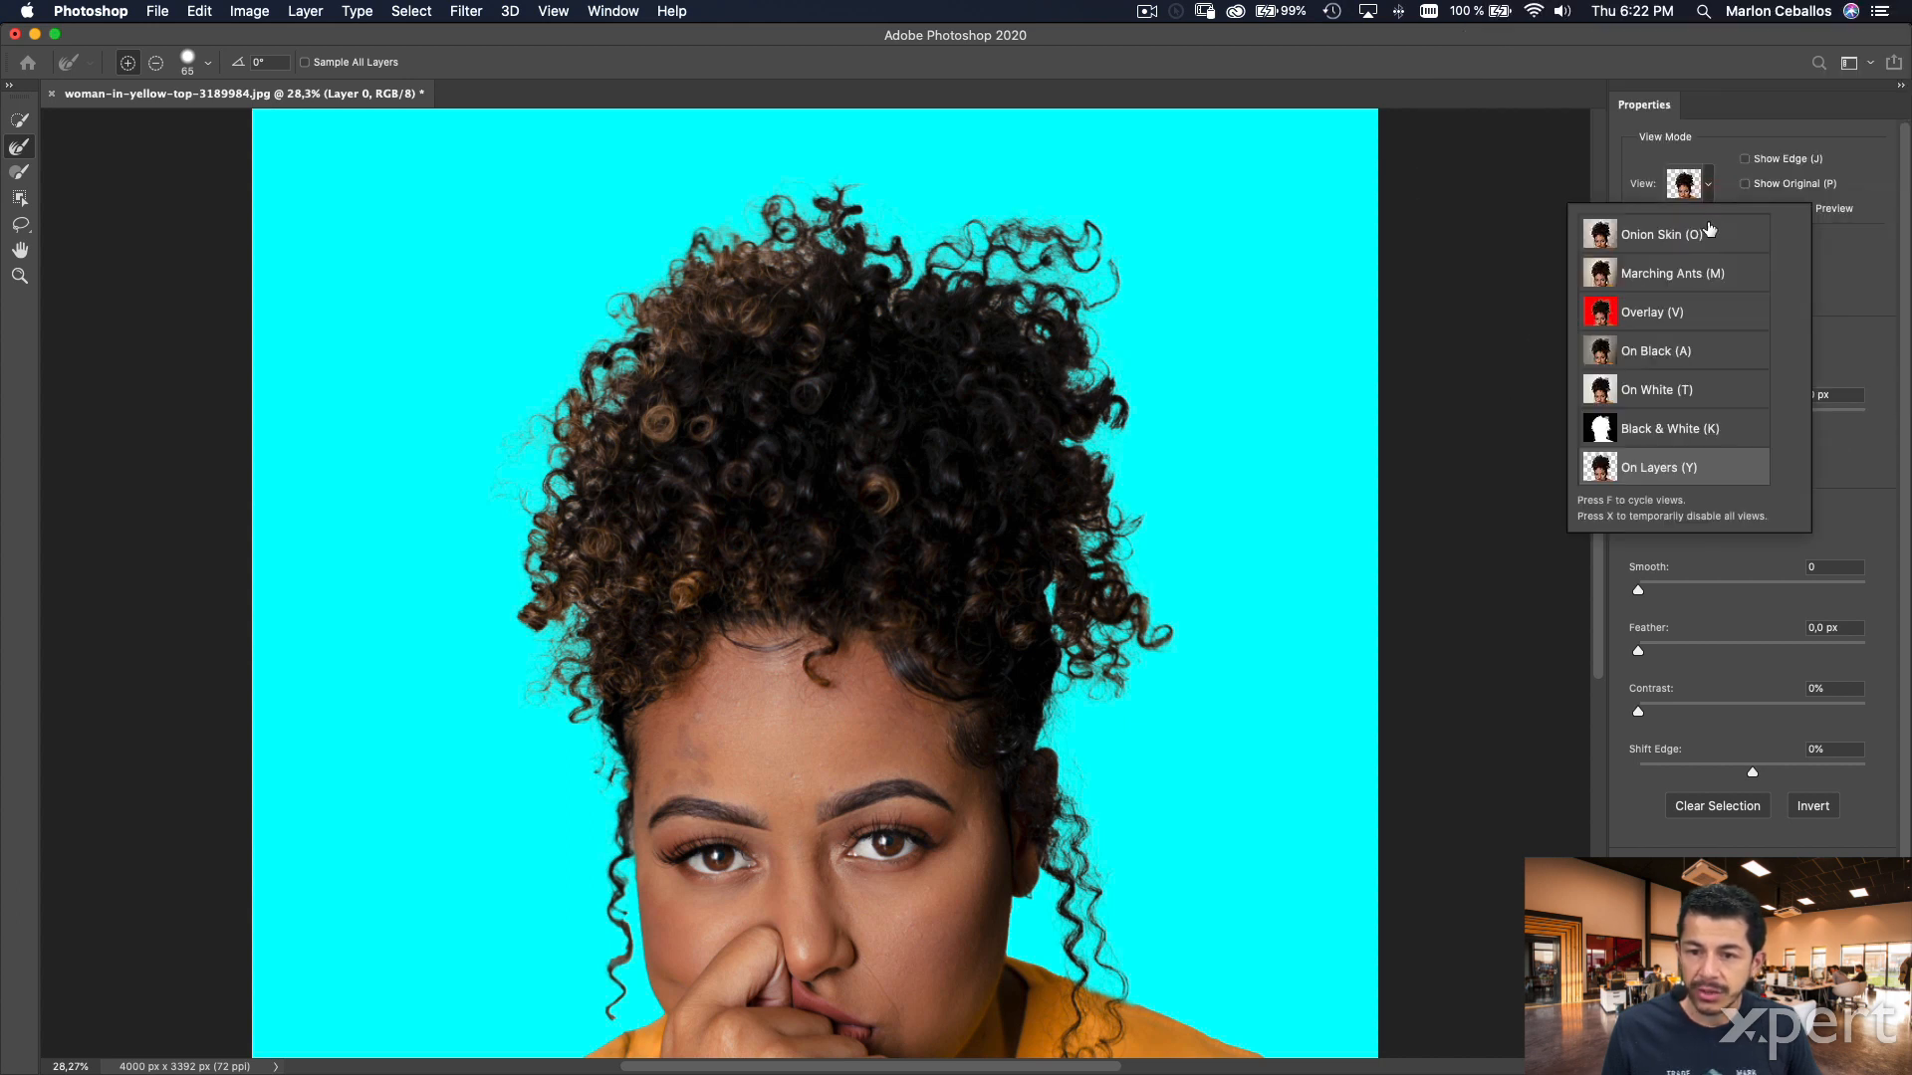
left_click(1709, 237)
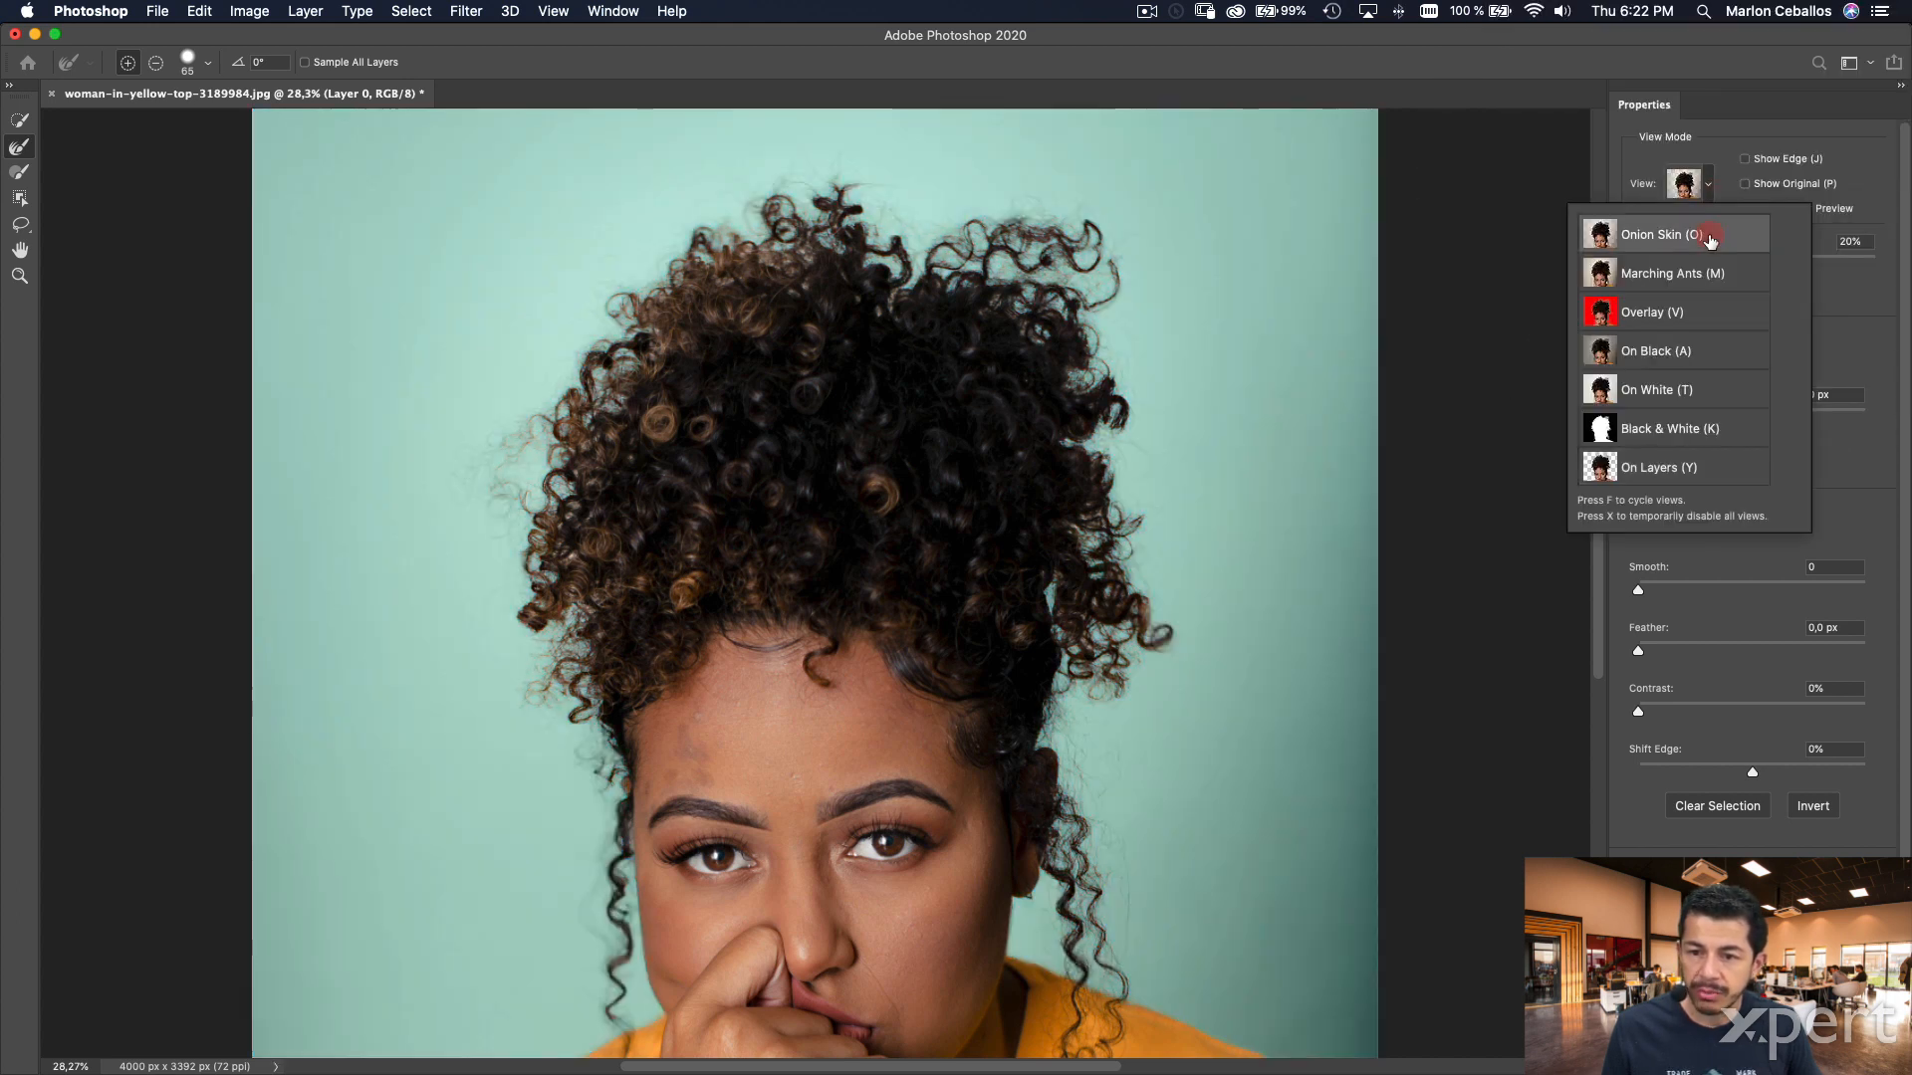
- Preview the selection in the Overlay, On Black, On White, Black & White and On Layers view modes
left_click(1699, 314)
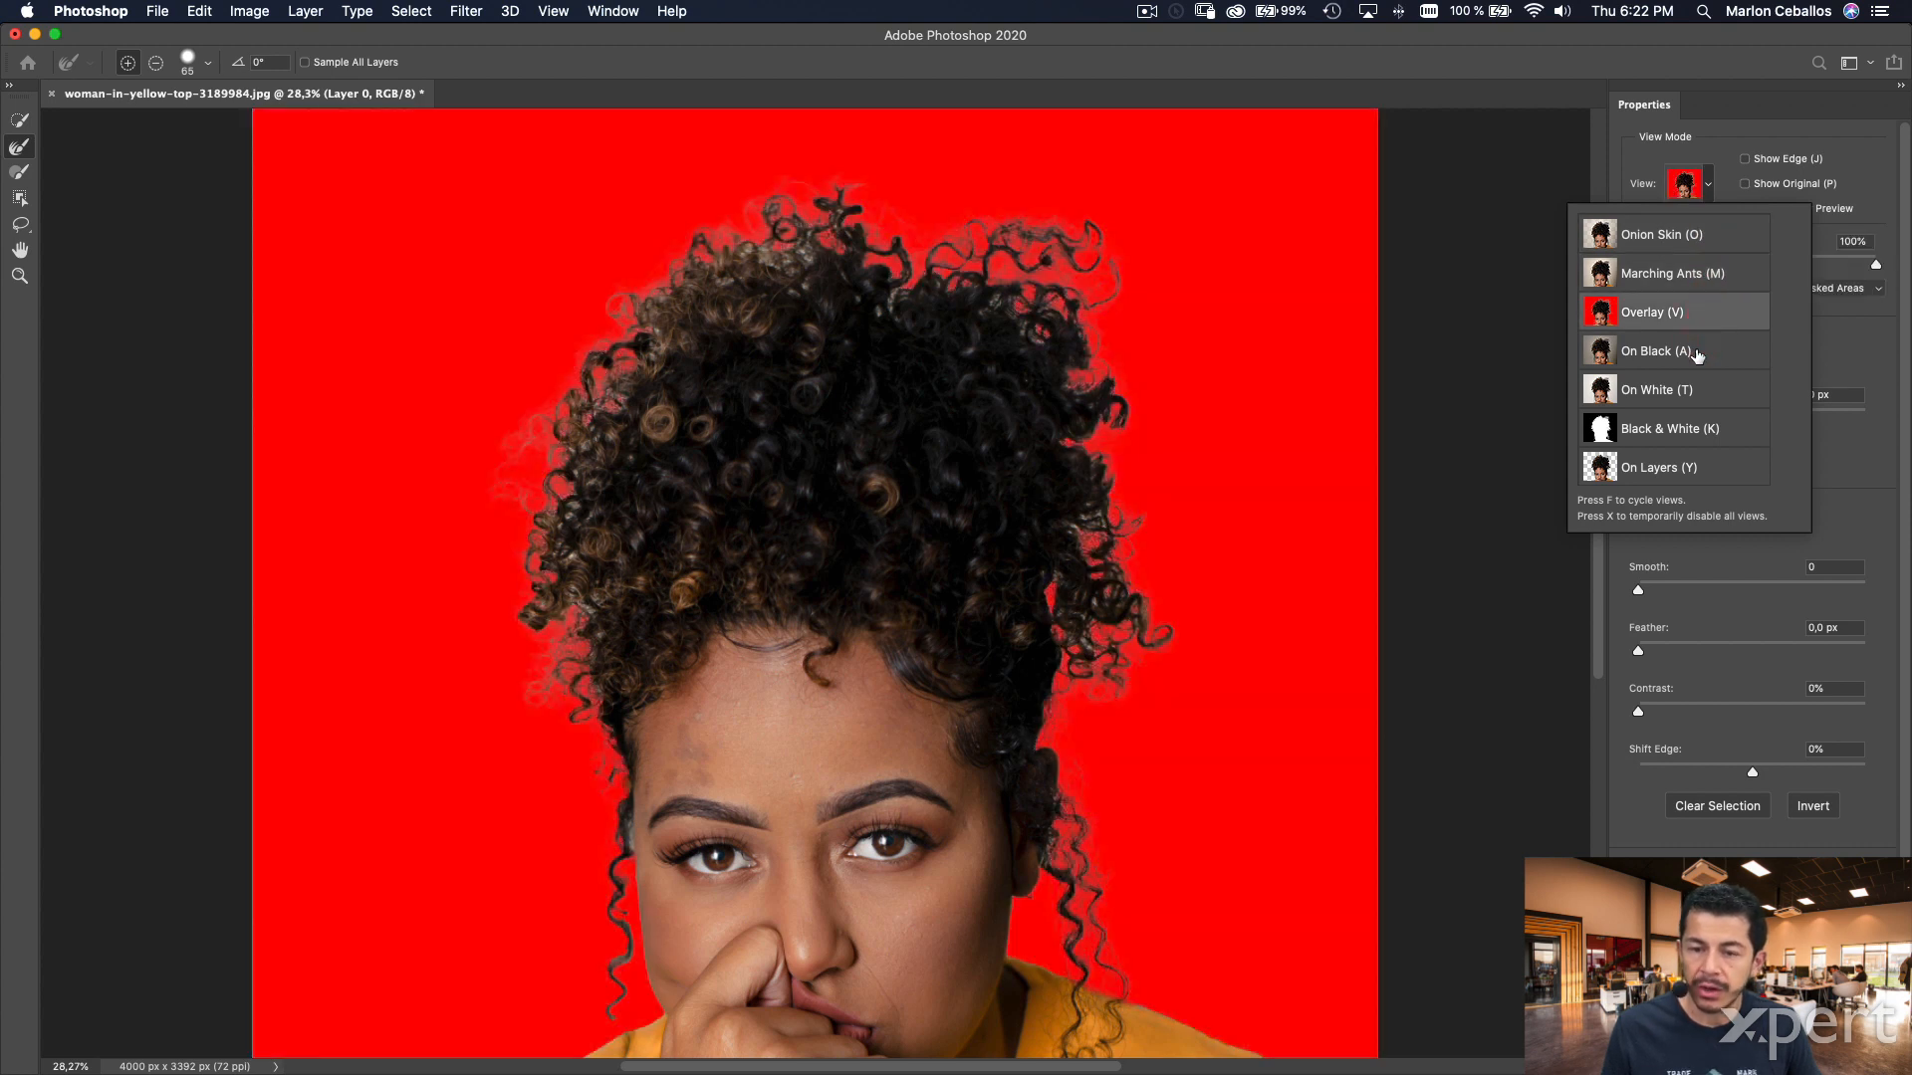
left_click(1696, 353)
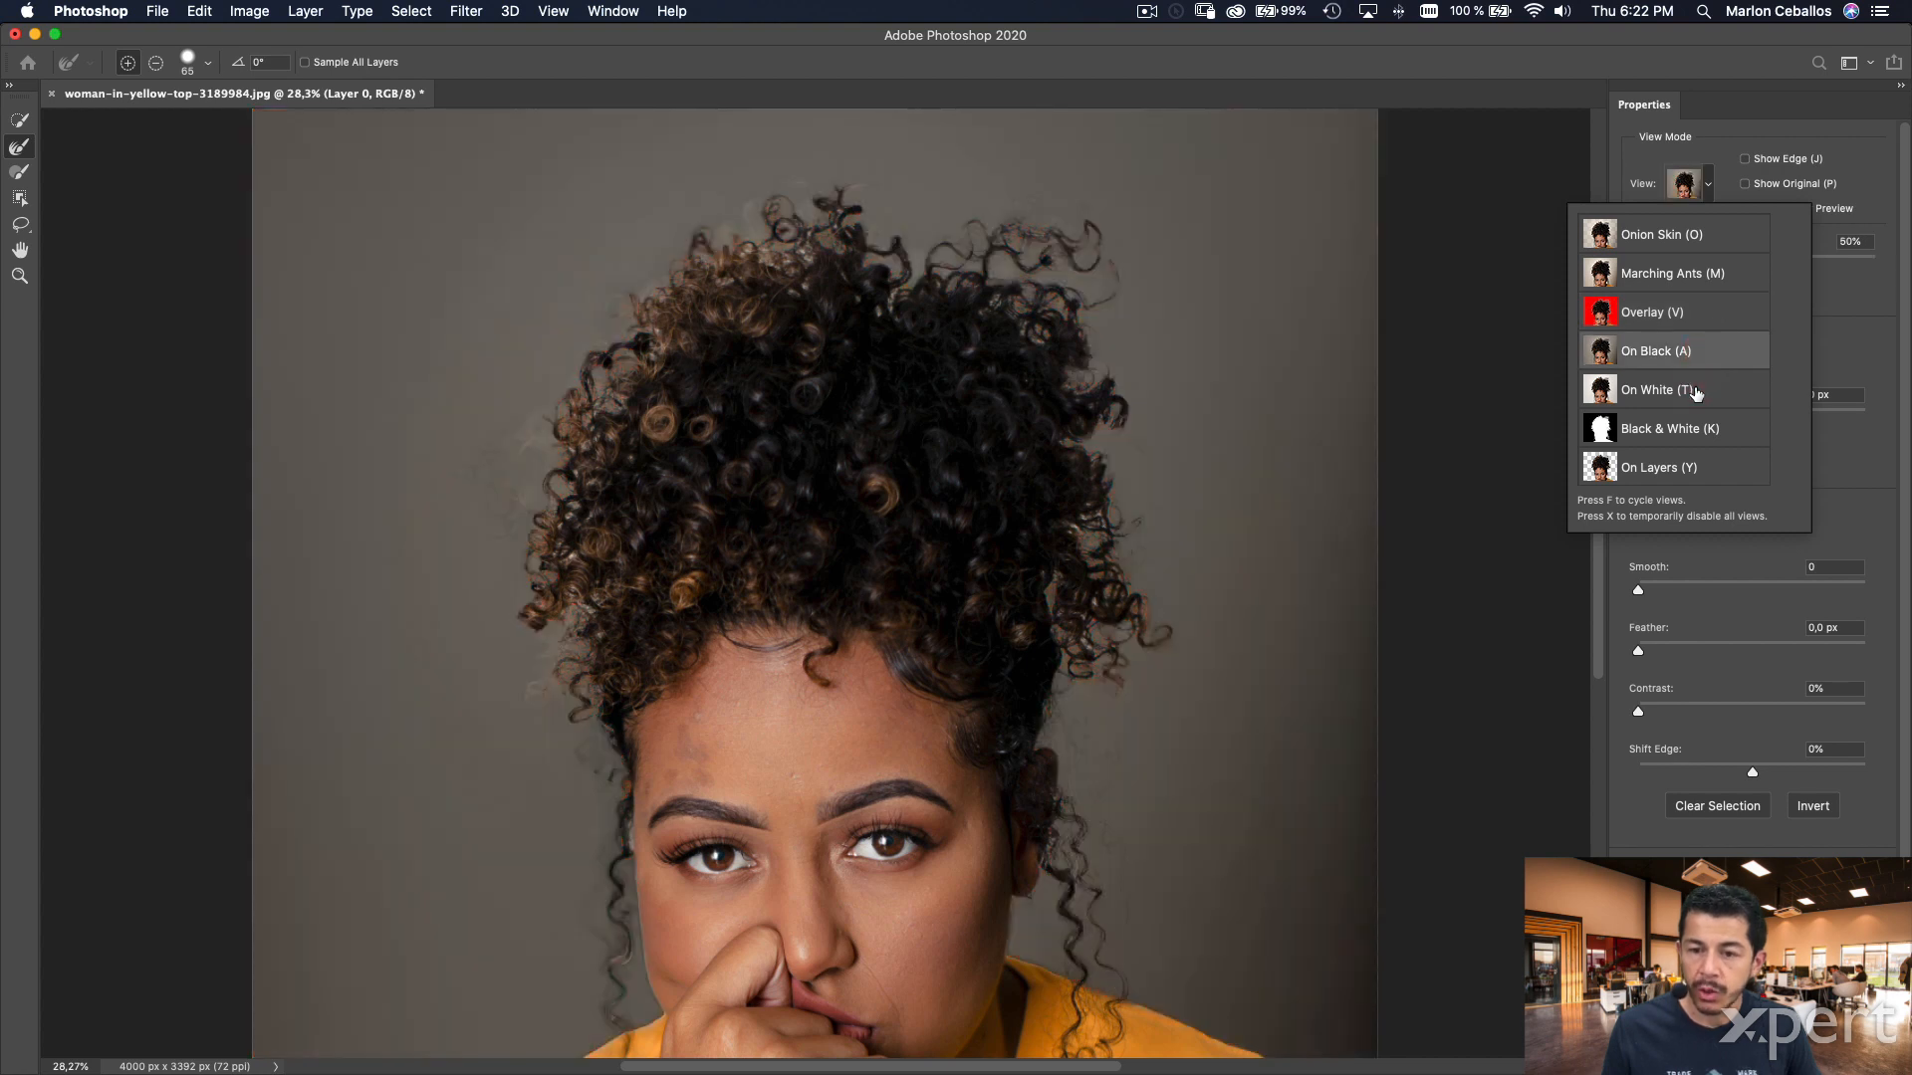
left_click(1696, 392)
left_click(1696, 431)
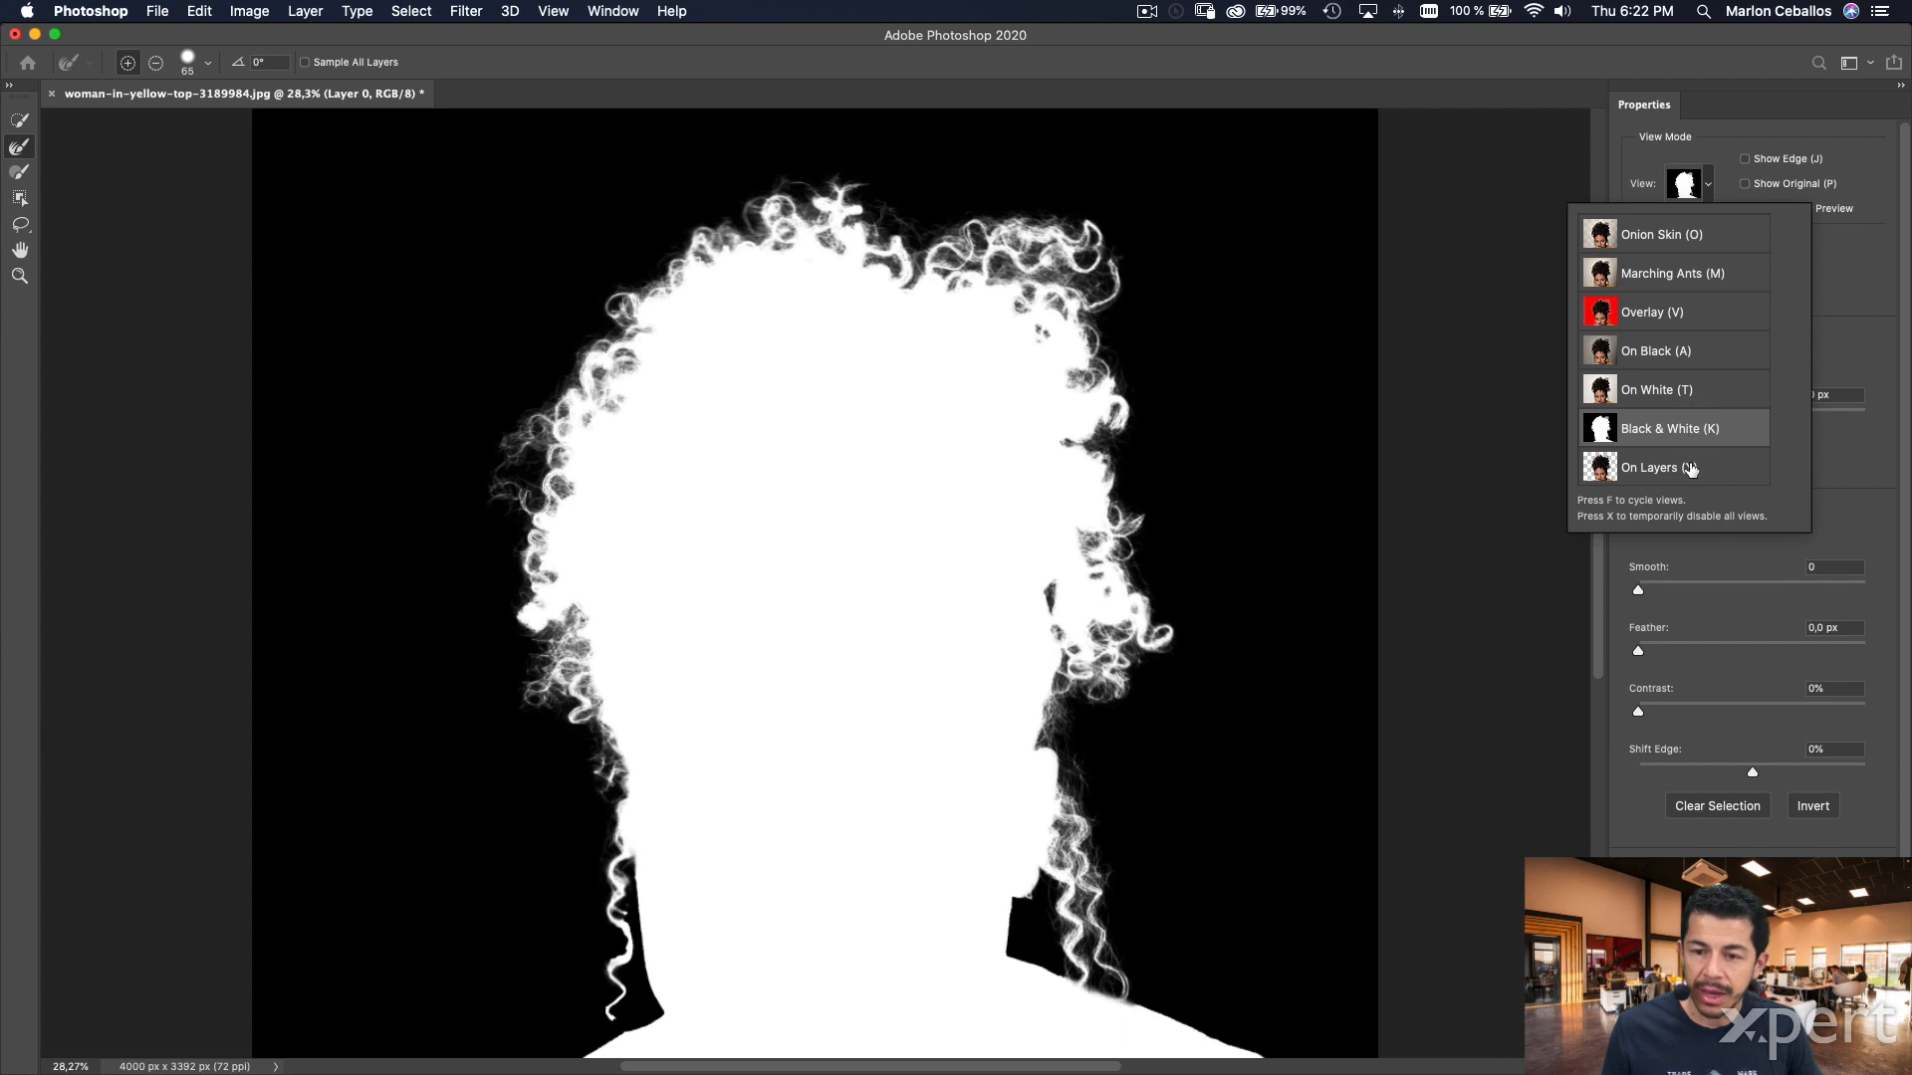
left_click(1691, 469)
left_click(1623, 134)
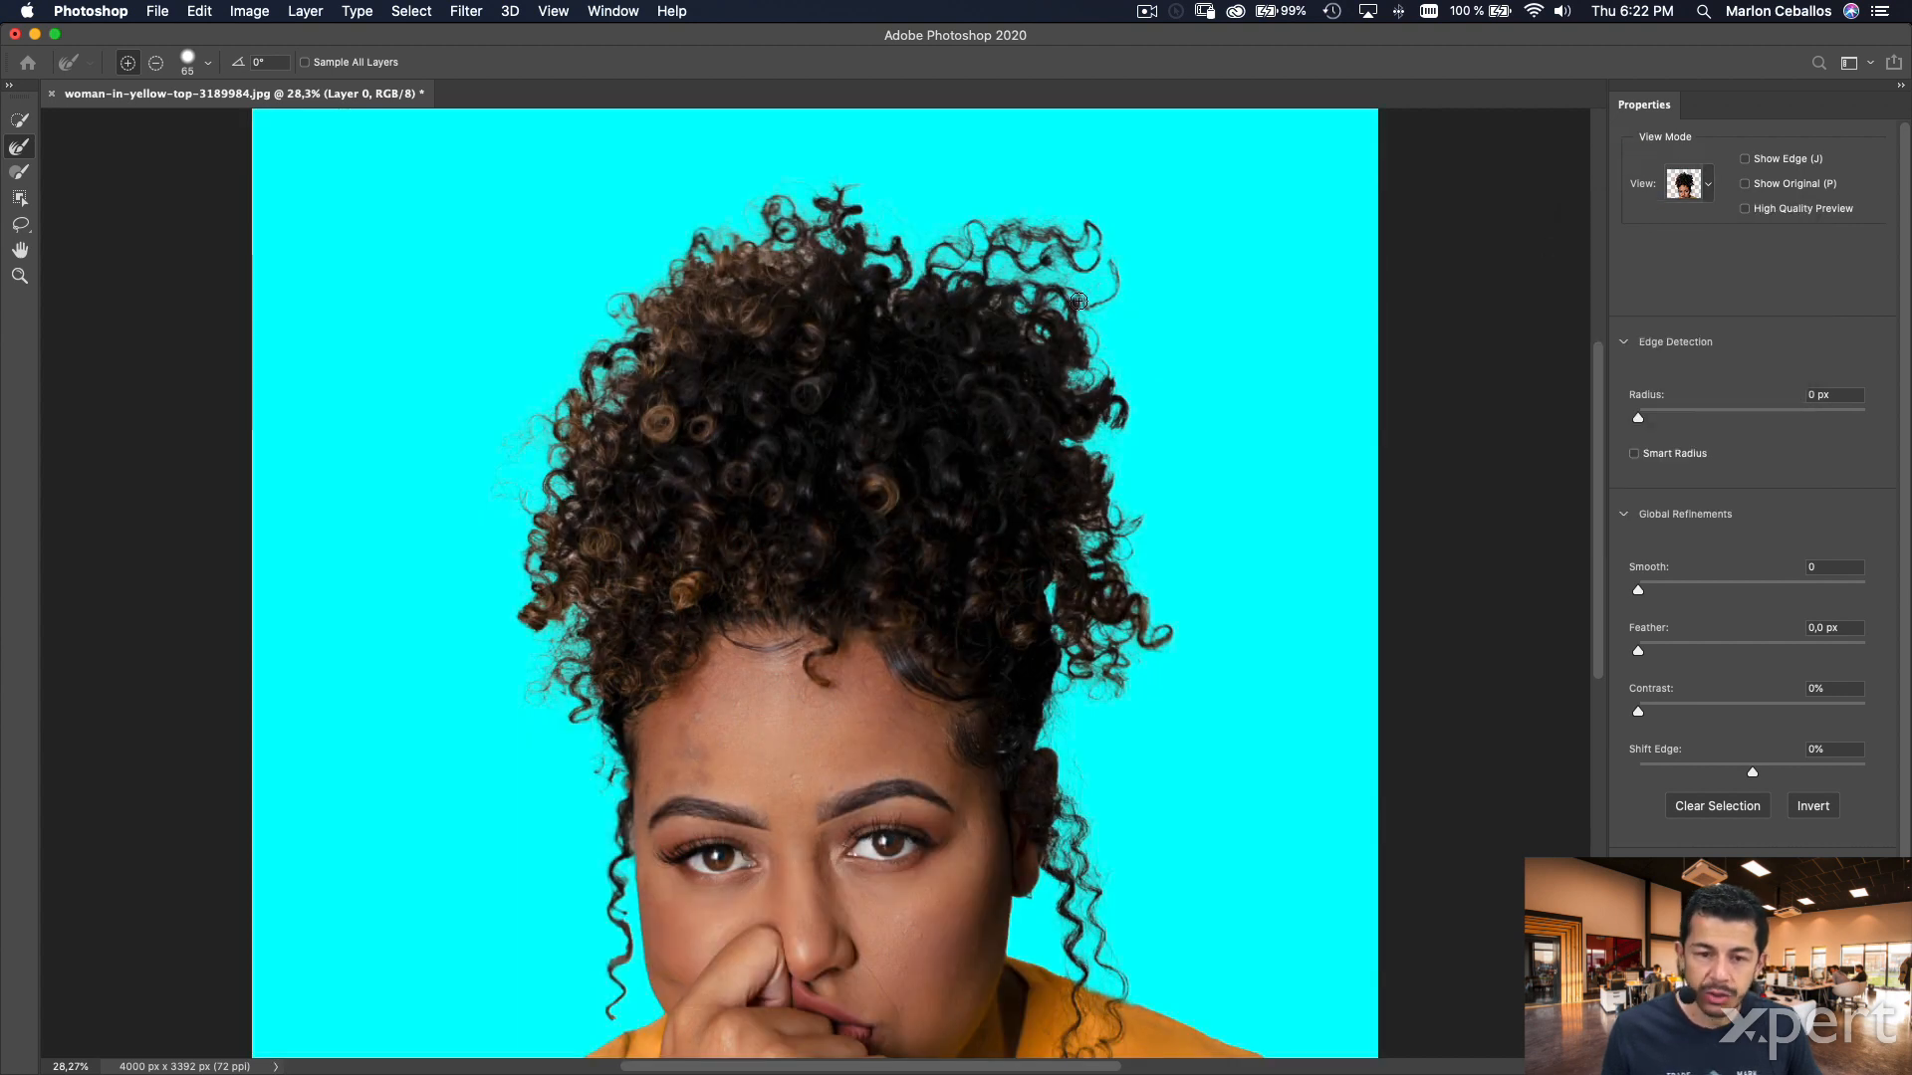
- Compare the selection in the Marching Ants and On Layers view modes, ending on On Layers over the cyan
left_click(1709, 189)
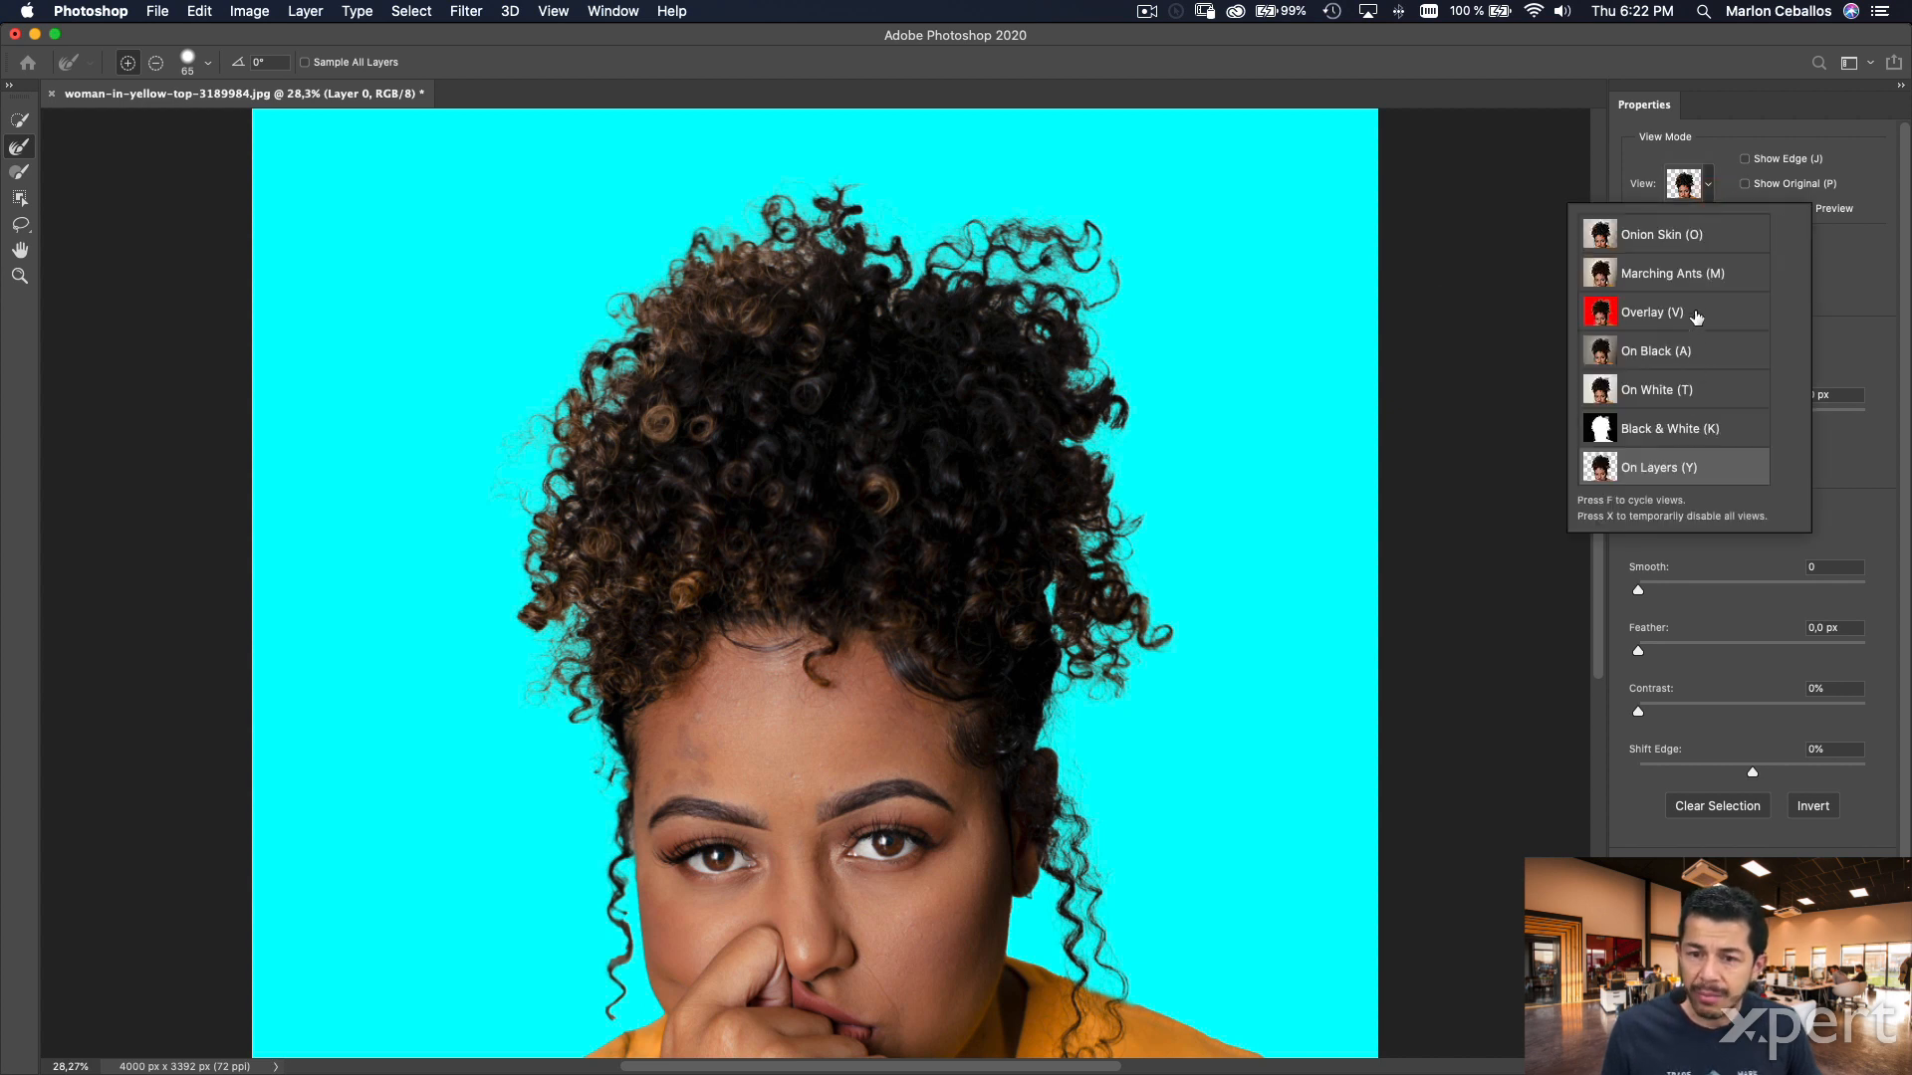
left_click(1698, 285)
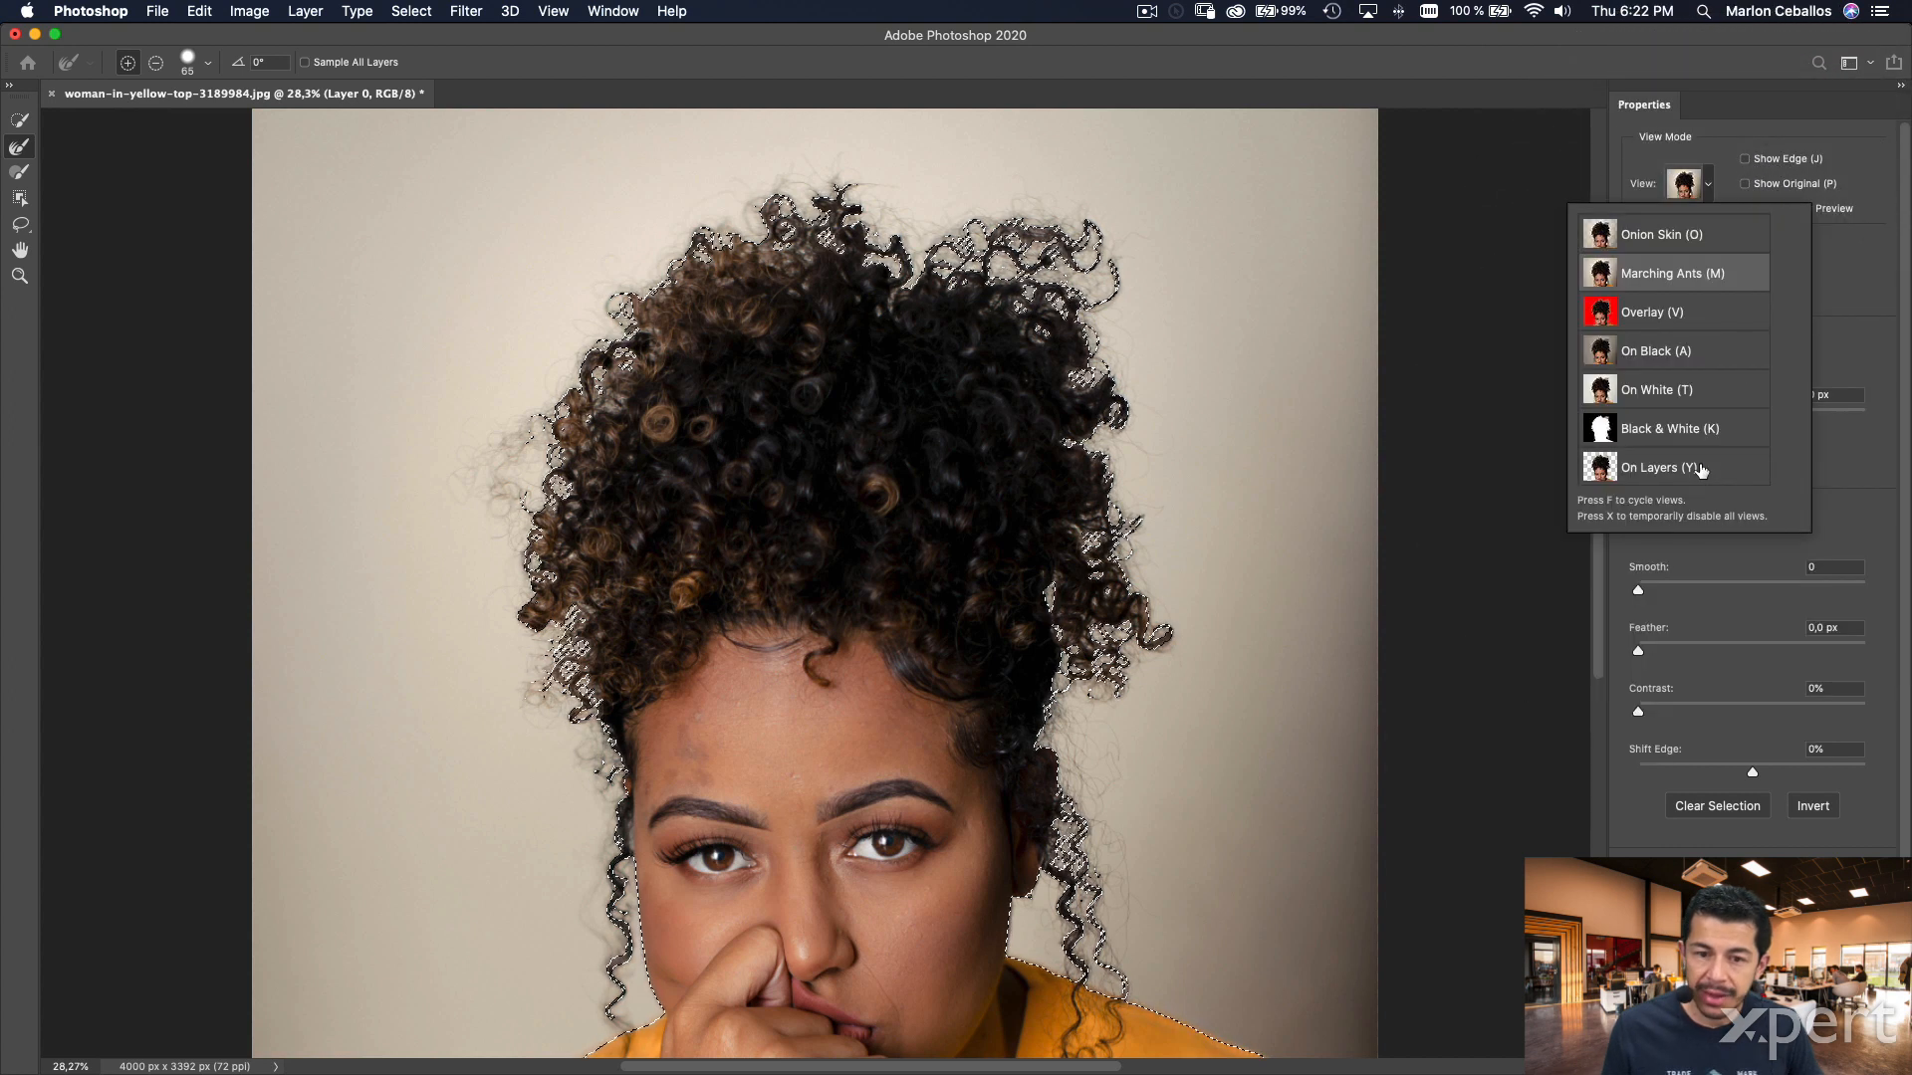
key("Escape")
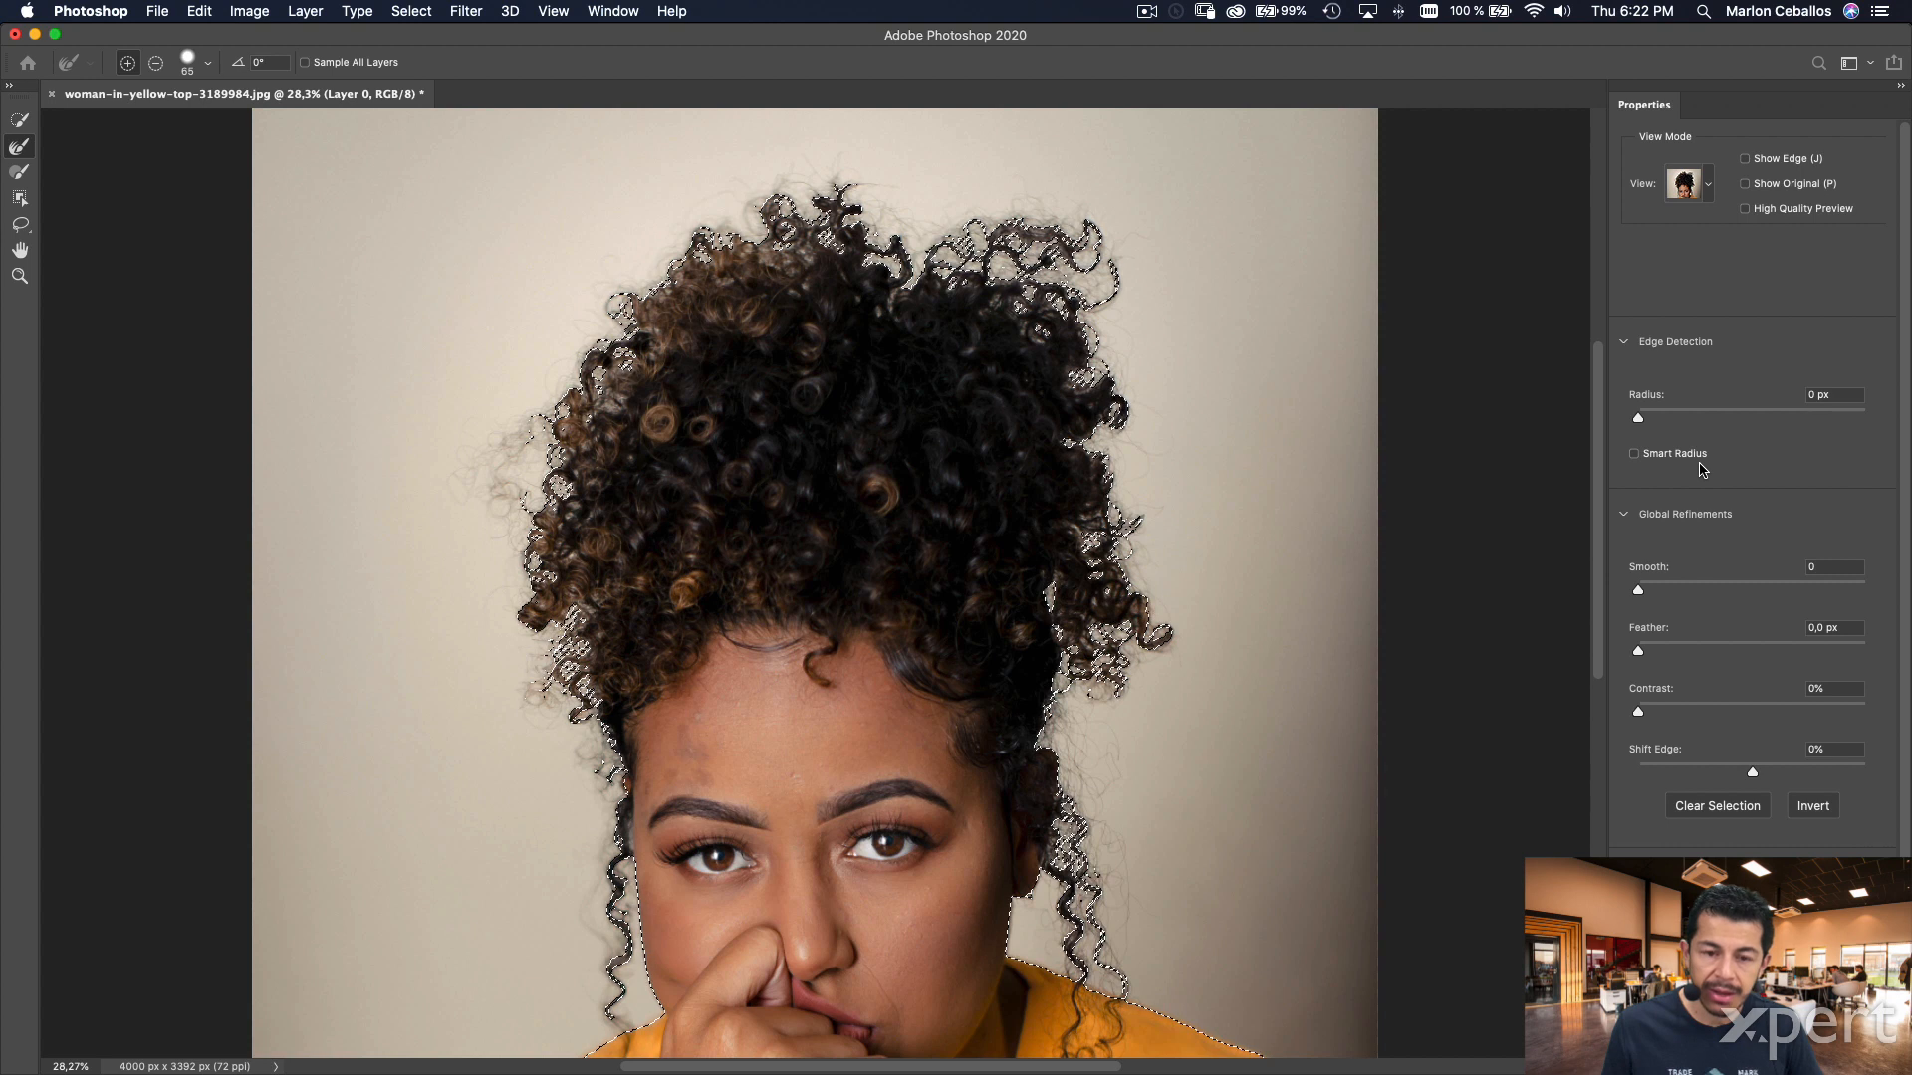
key("v")
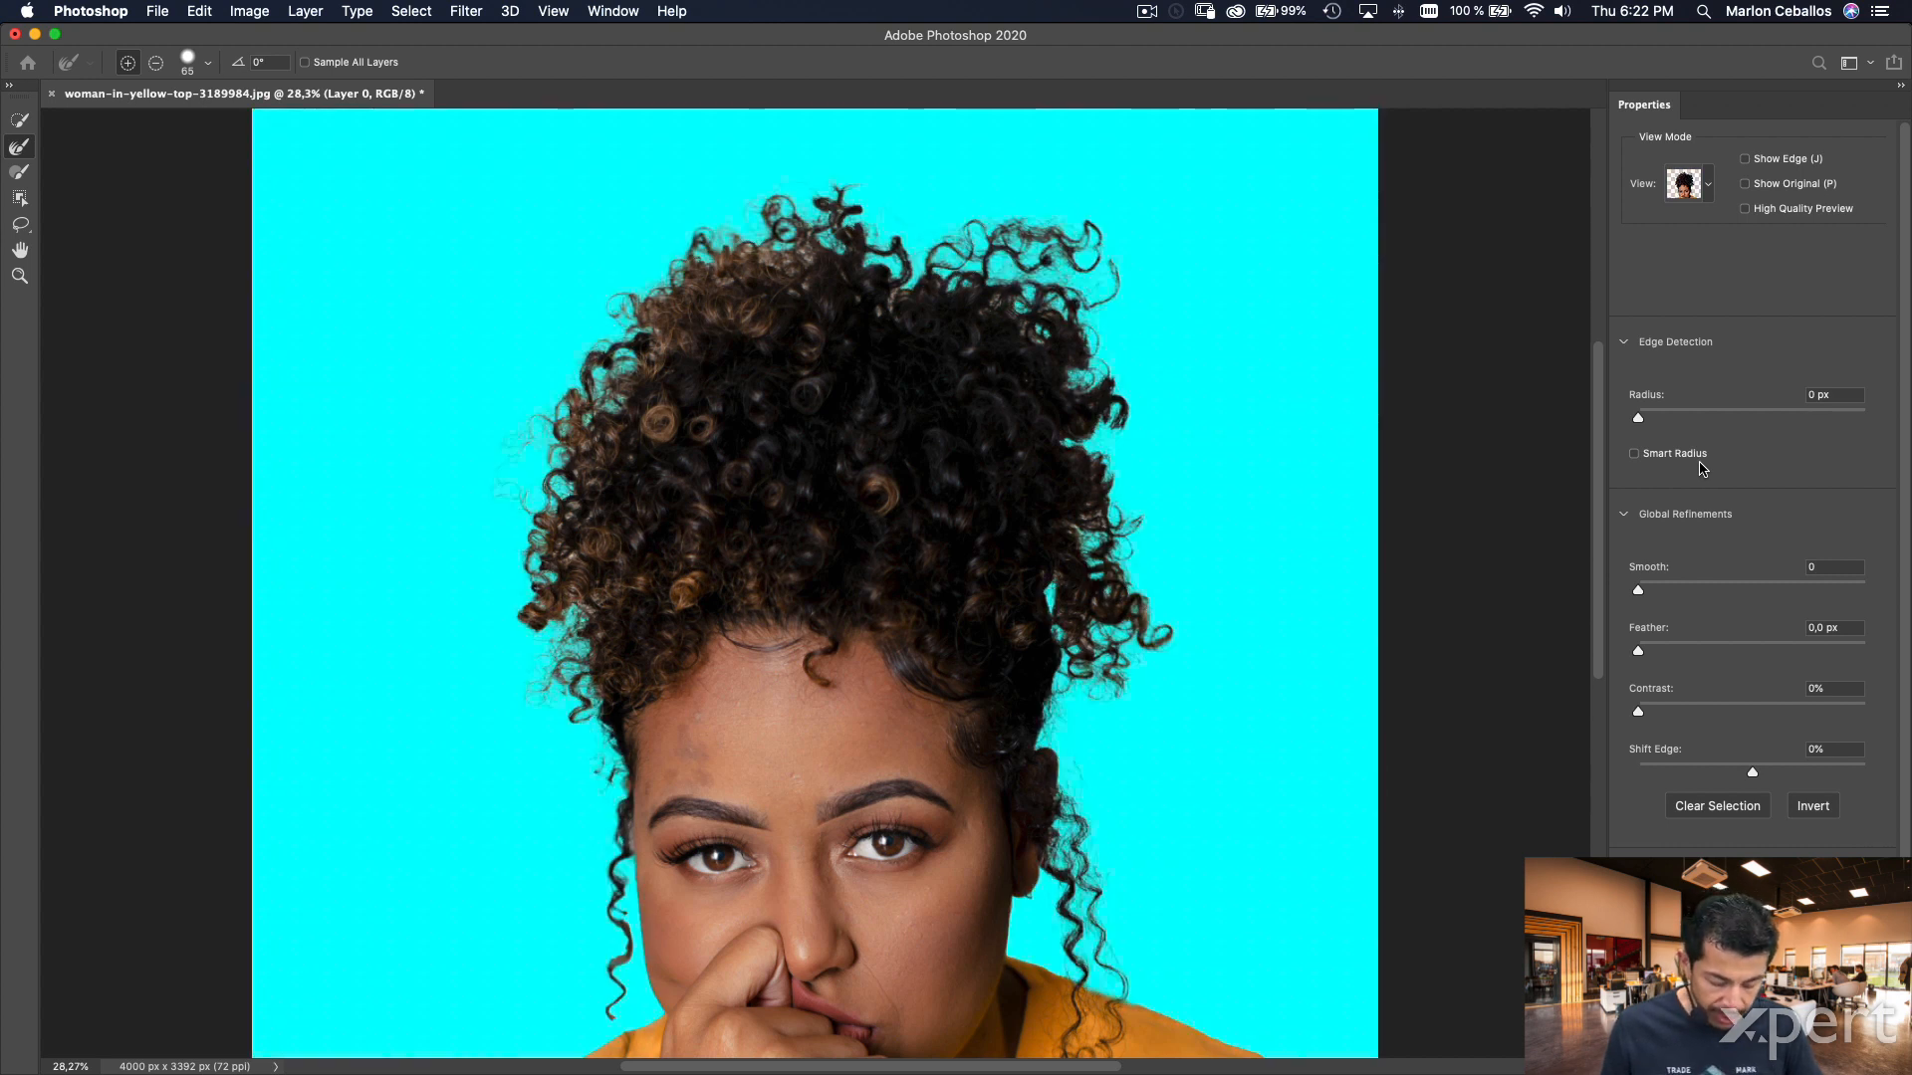
key("m")
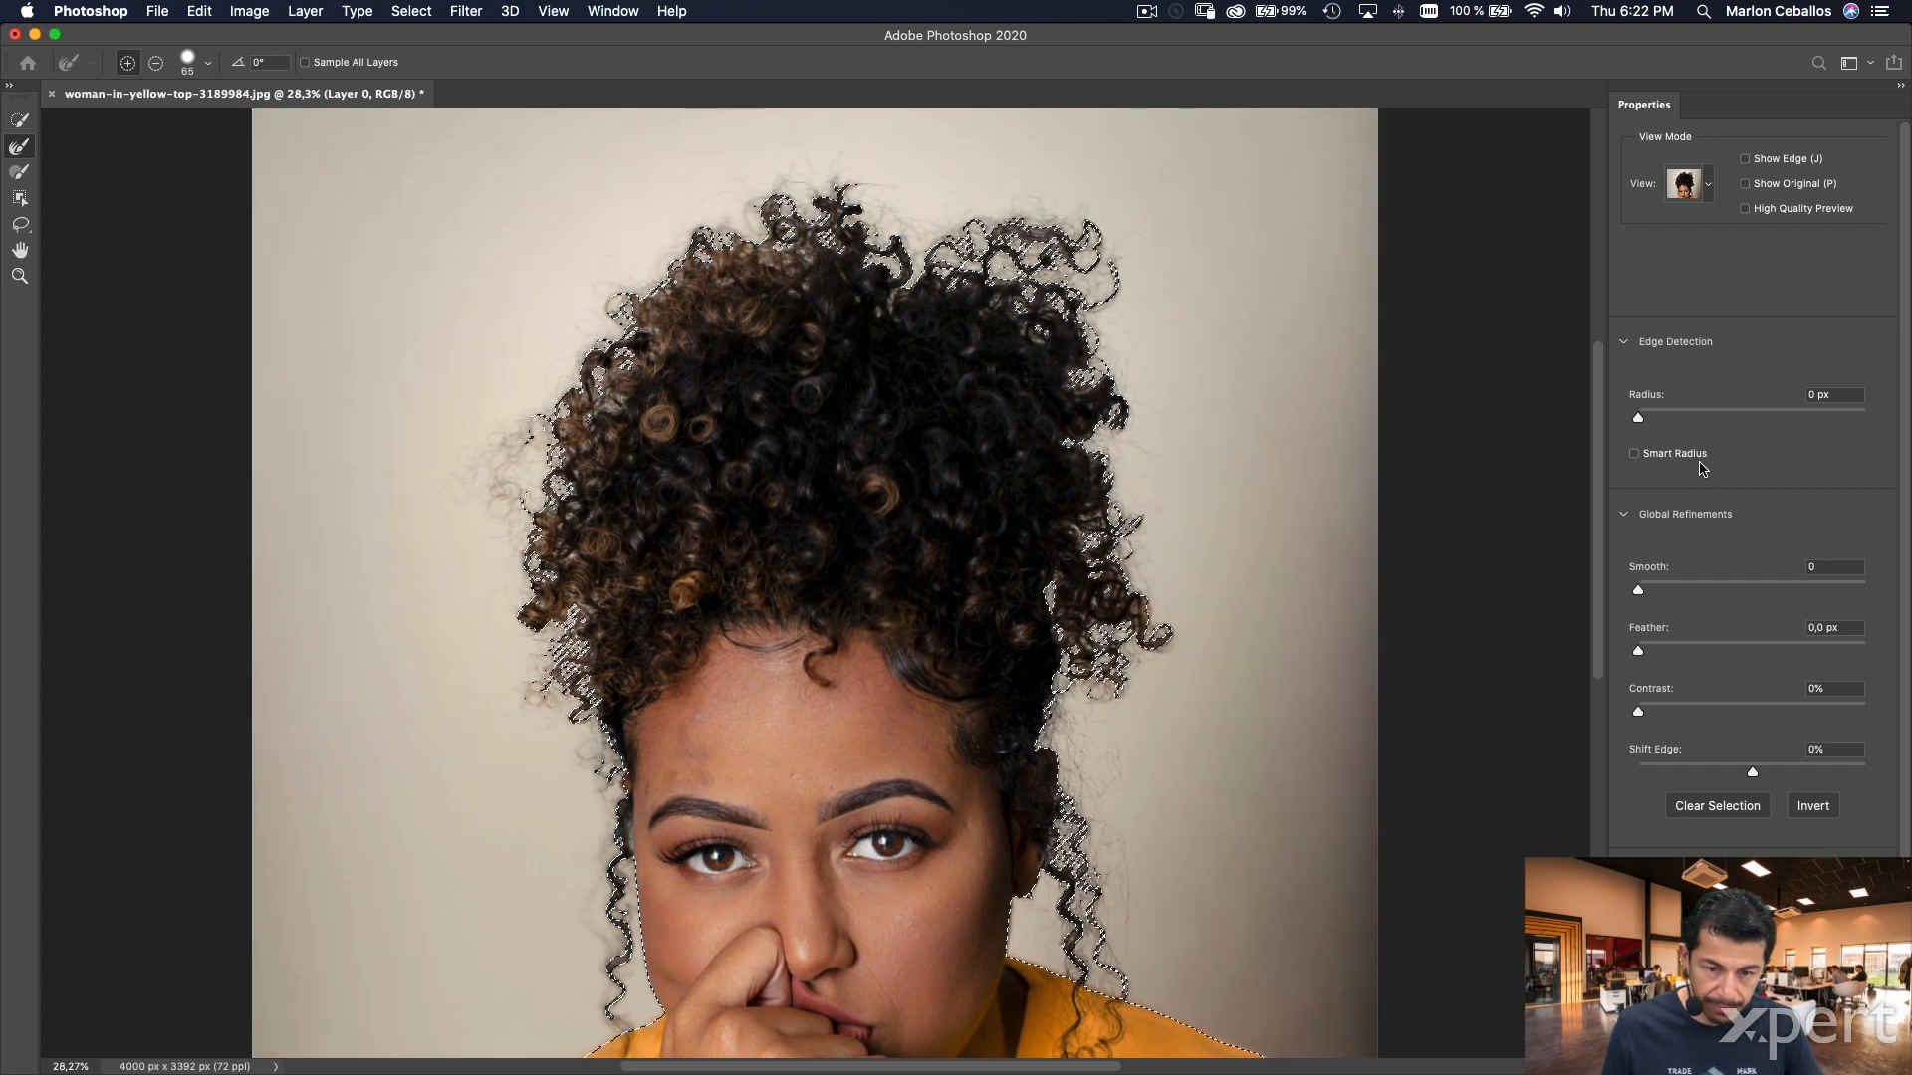
key("y")
key("v")
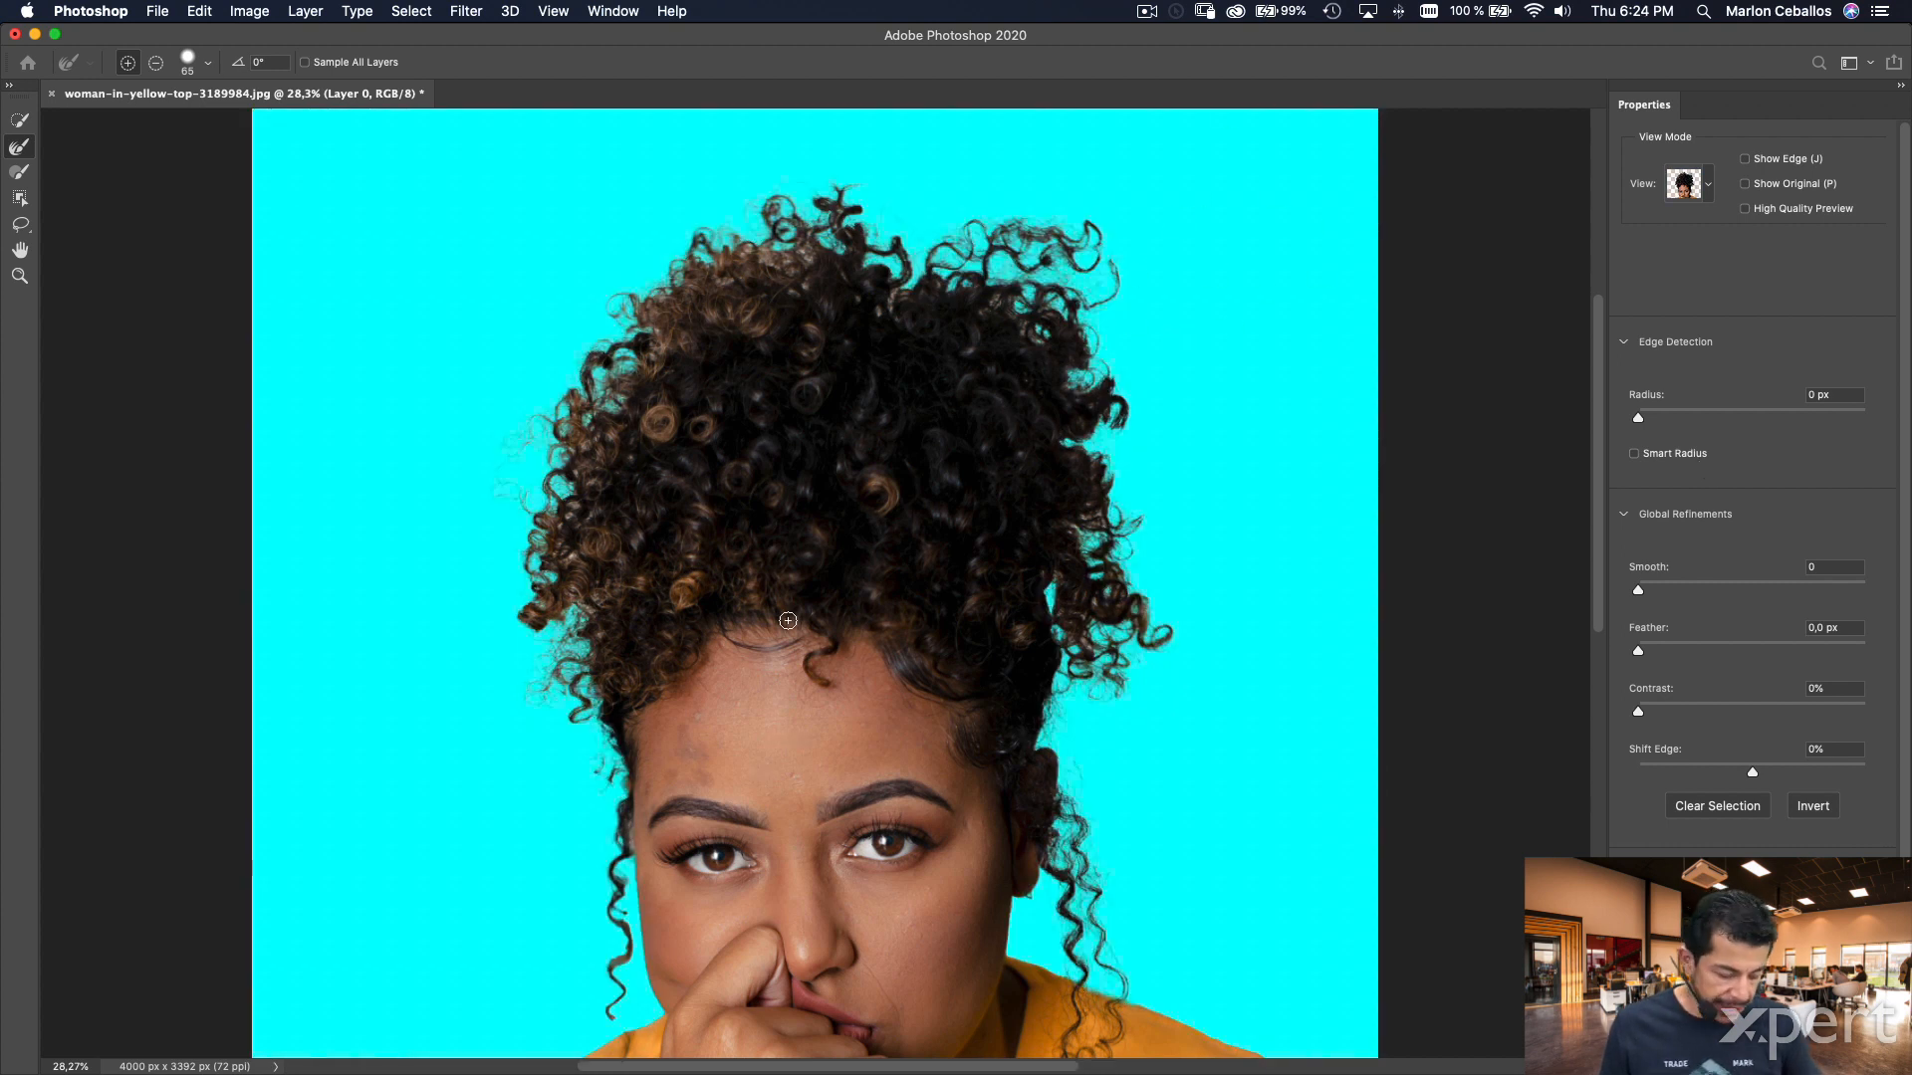
- Try refining the curls along the left edge of the hair with the Refine Edge Brush at 158 px
key("z")
mouse_move(597, 443)
left_mouse_down()
mouse_move(670, 426)
mouse_move(734, 440)
left_mouse_up()
key("r")
left_click_drag(551, 524, 917, 448)
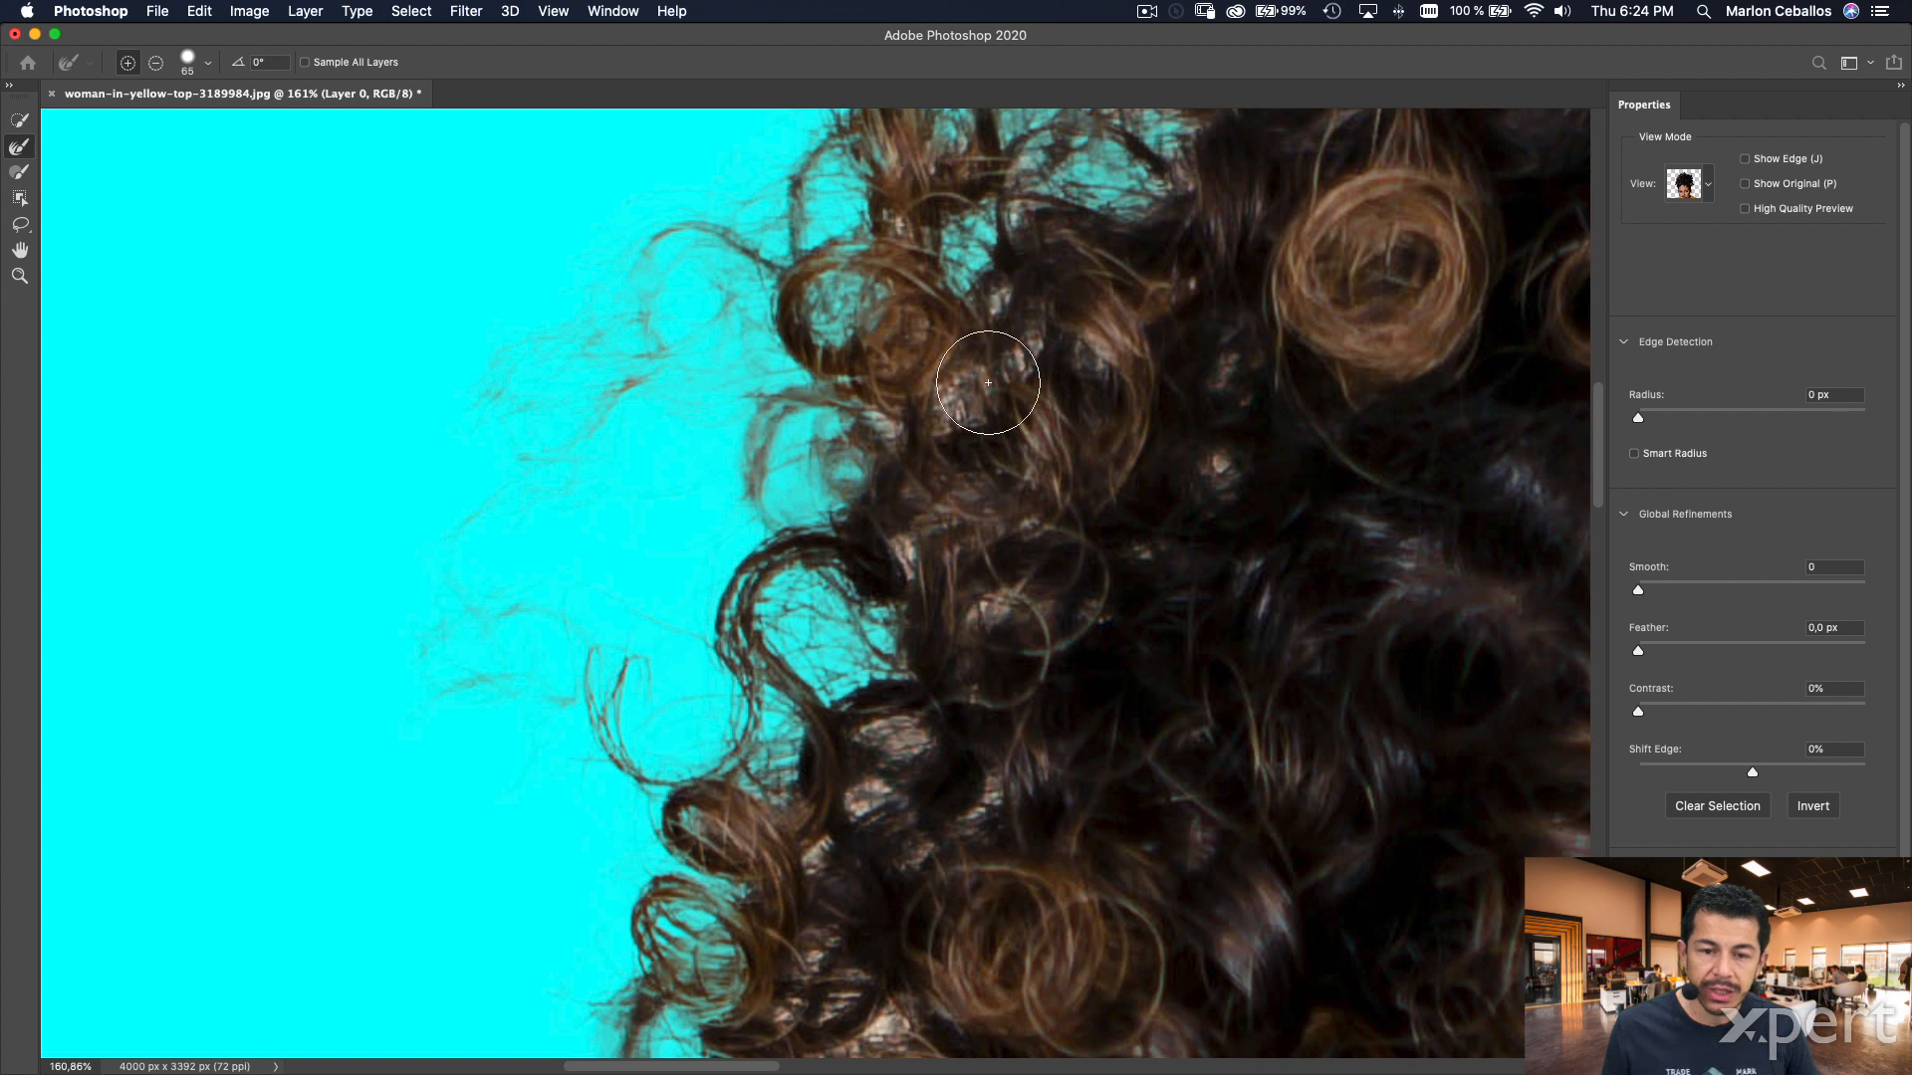
key("z")
left_click_drag(1028, 350, 1086, 350)
key("r")
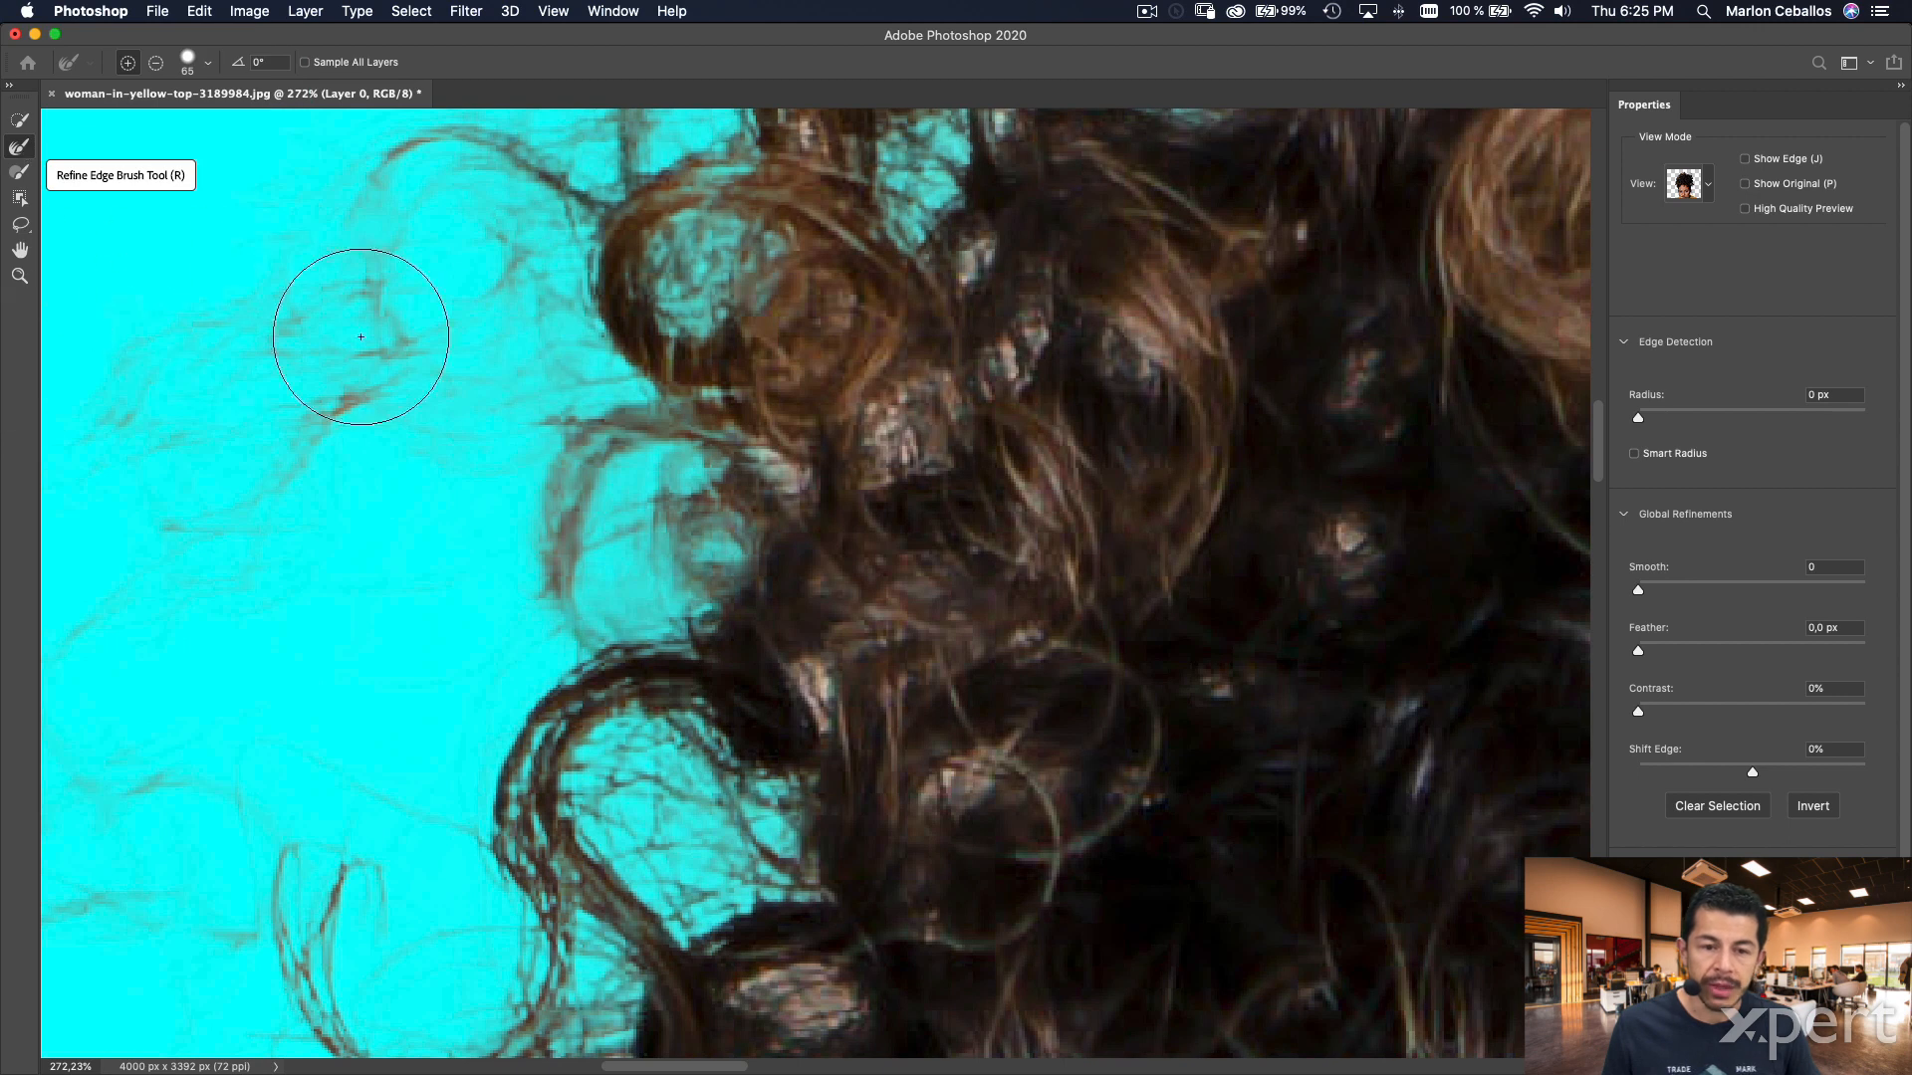
key("super+1")
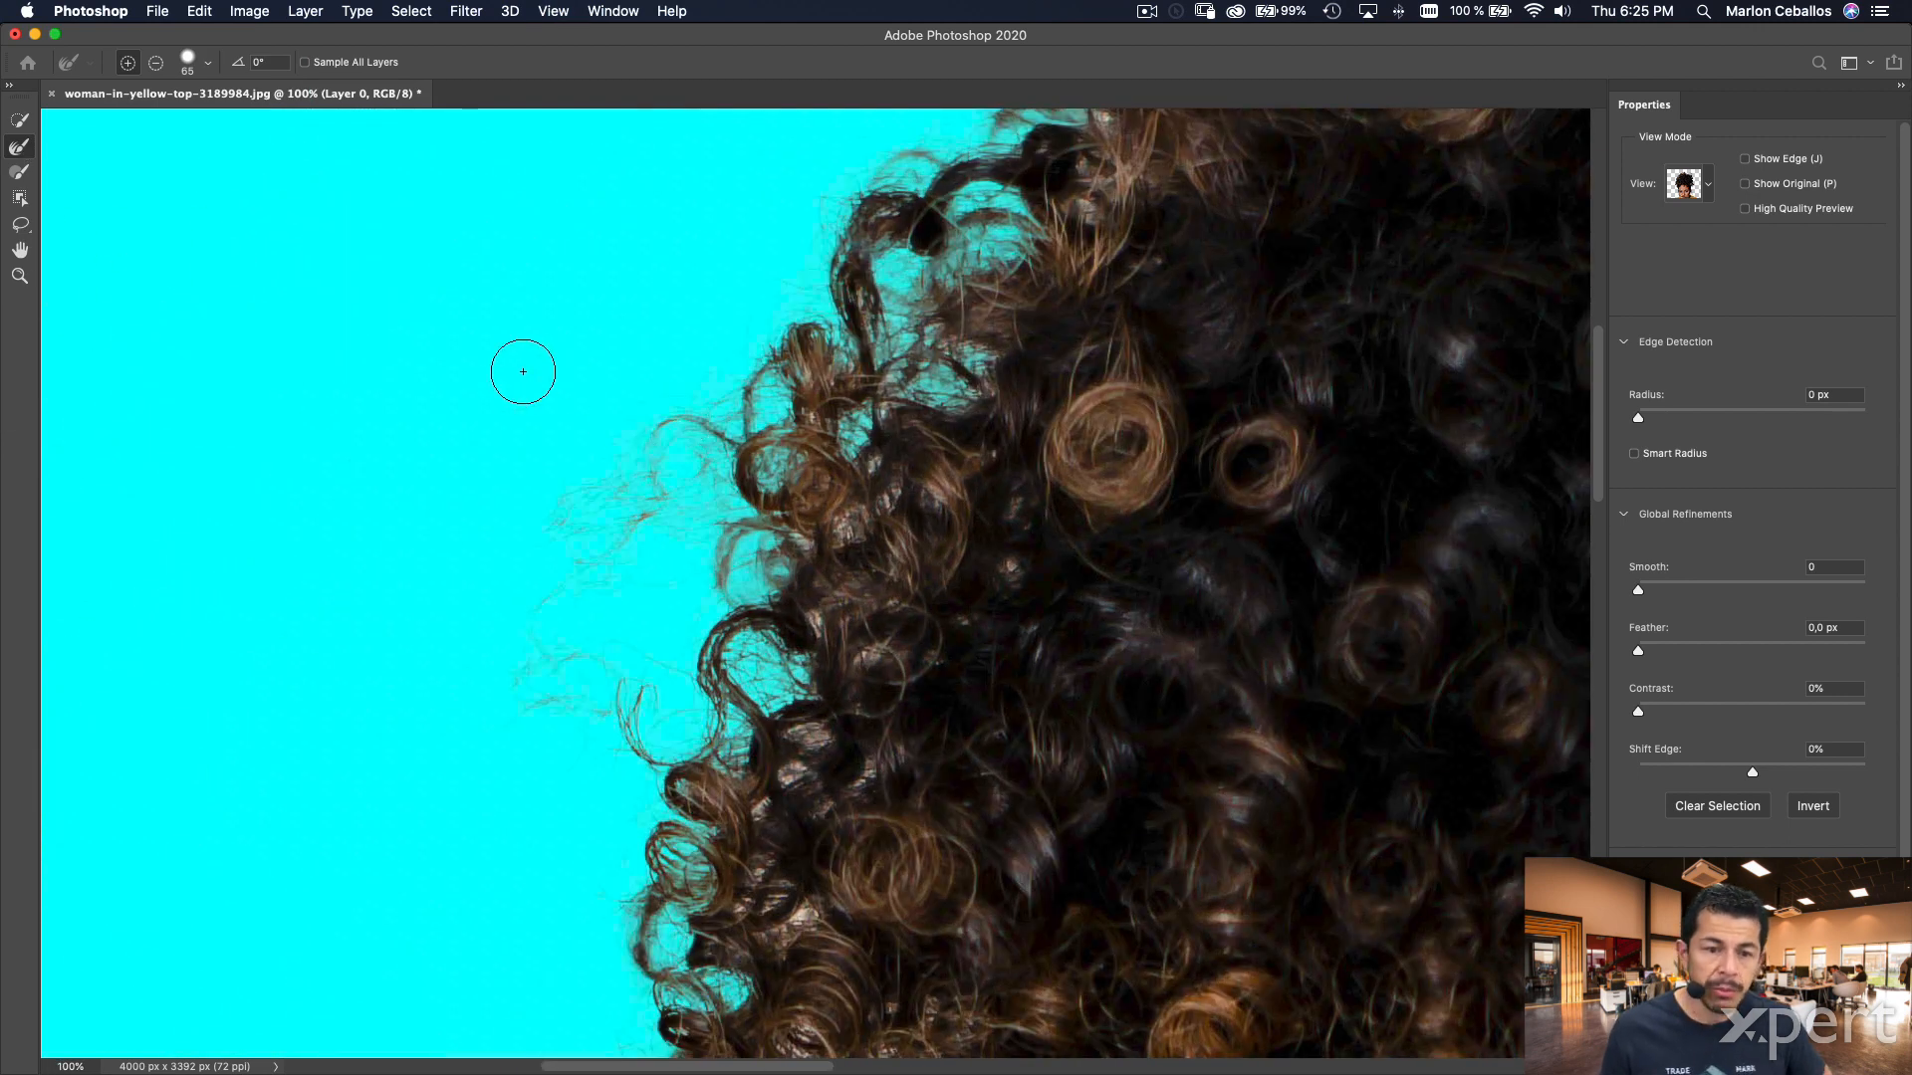
left_click_drag(474, 361, 522, 356)
mouse_move(836, 605)
left_mouse_down()
mouse_move(837, 673)
mouse_move(871, 532)
mouse_move(947, 398)
mouse_move(959, 289)
mouse_move(968, 543)
mouse_move(843, 619)
left_mouse_up()
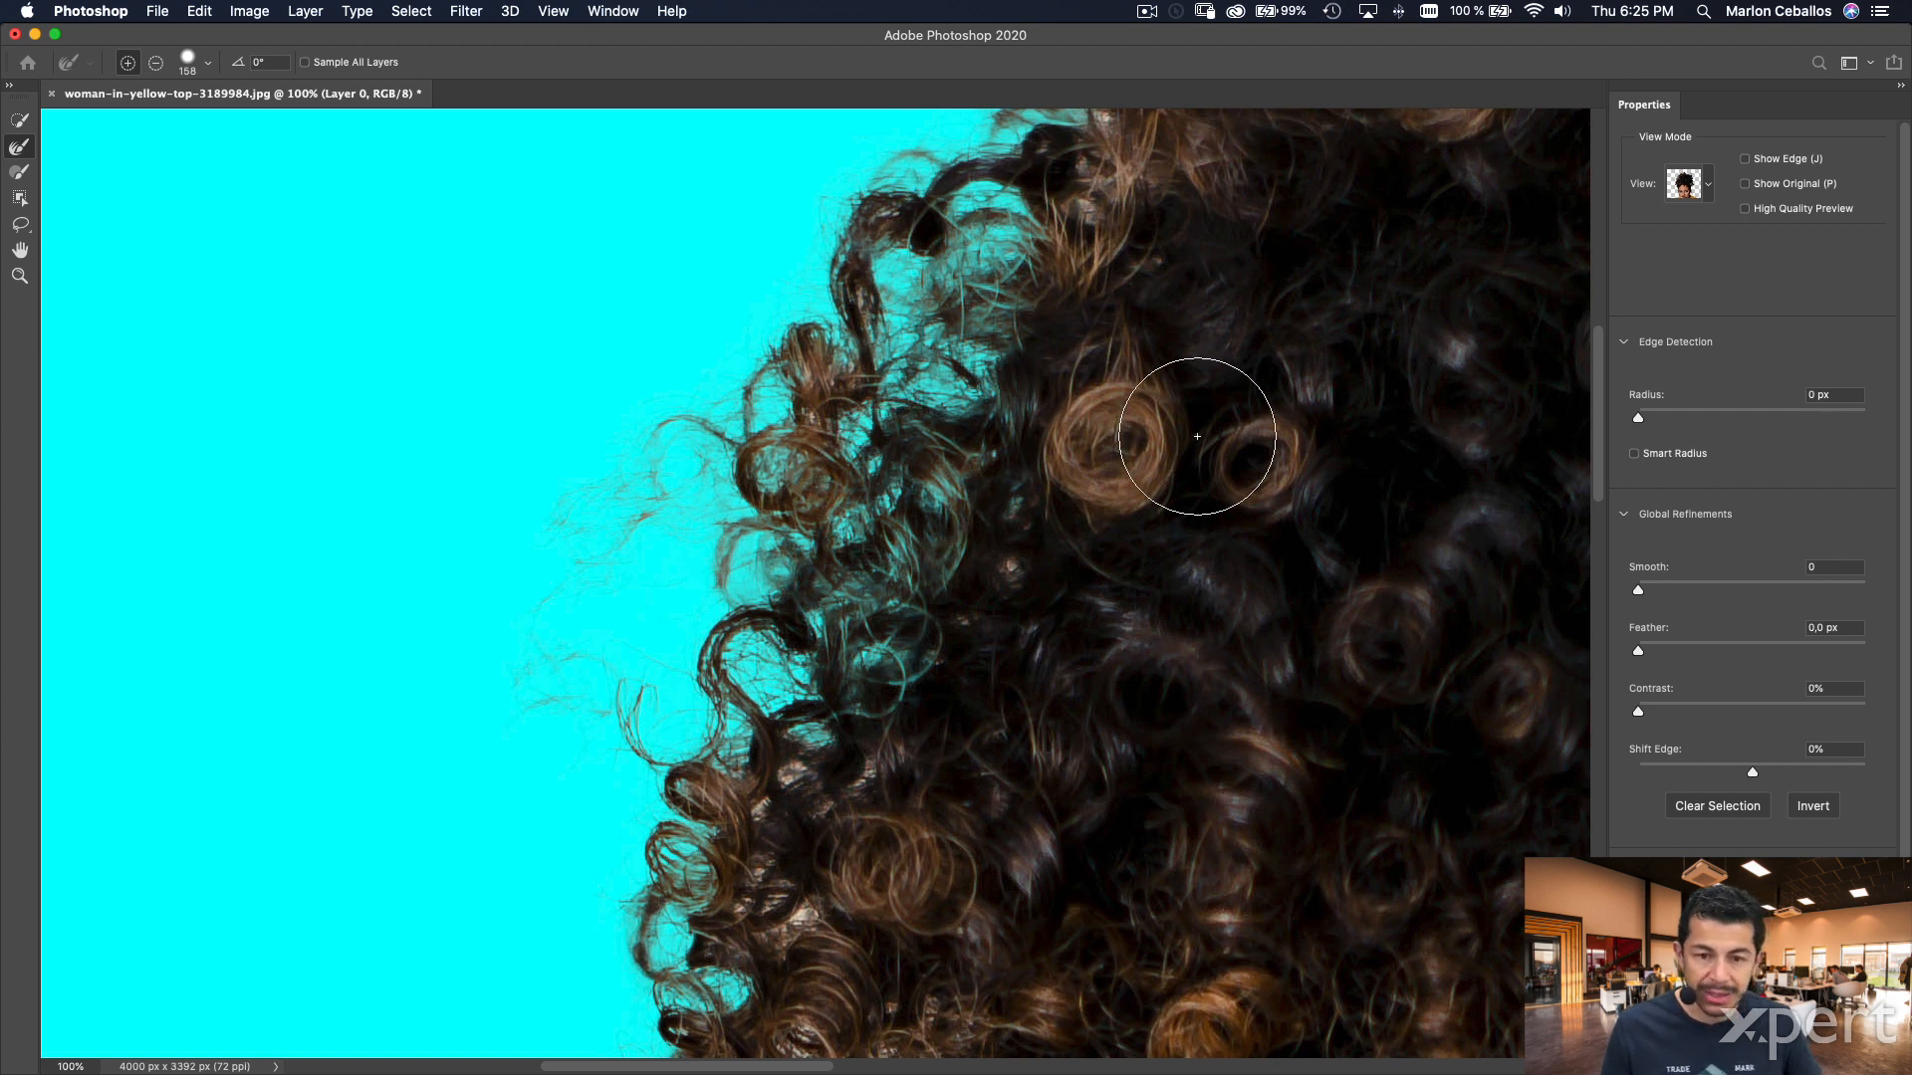
left_click_drag(985, 533, 1000, 523)
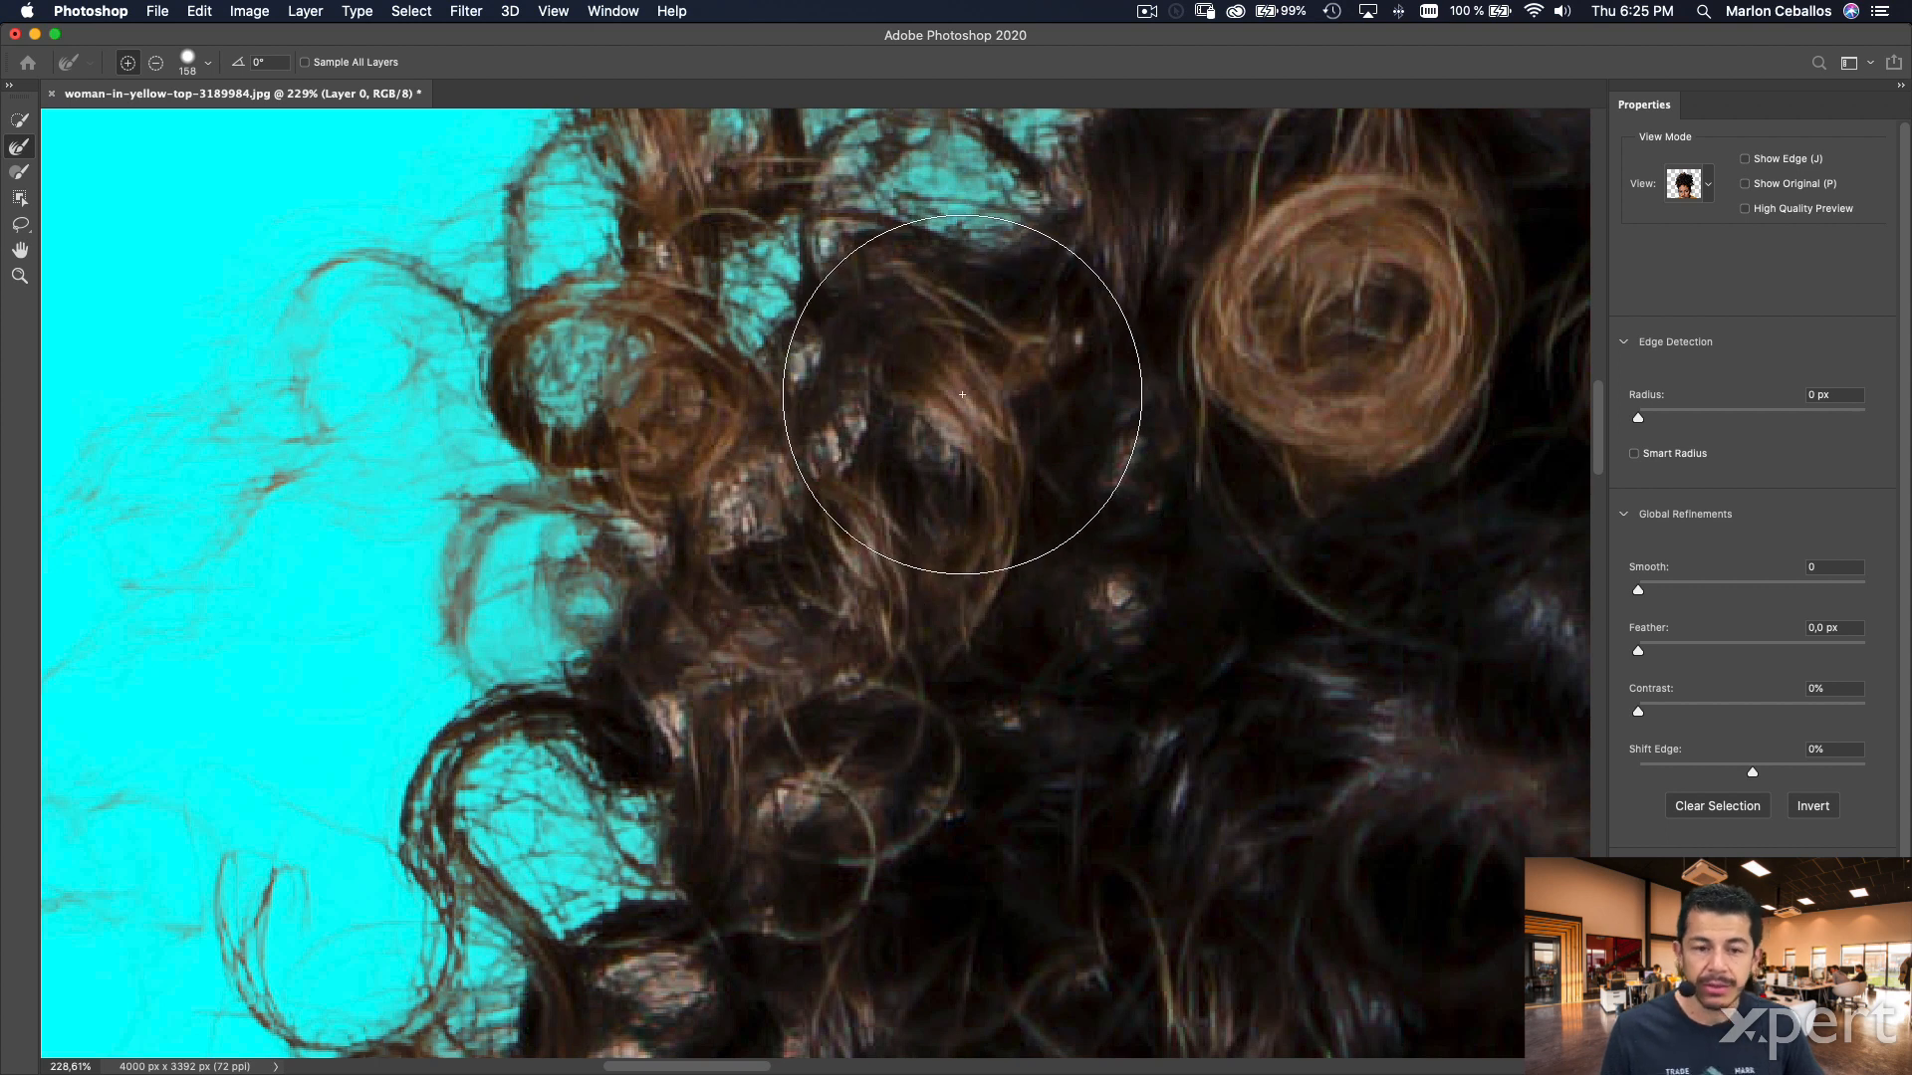
- Set the Refine Edge Brush to 55 px and paint over the background gaps between the curls on the hair's left side
left_click_drag(853, 438, 738, 459)
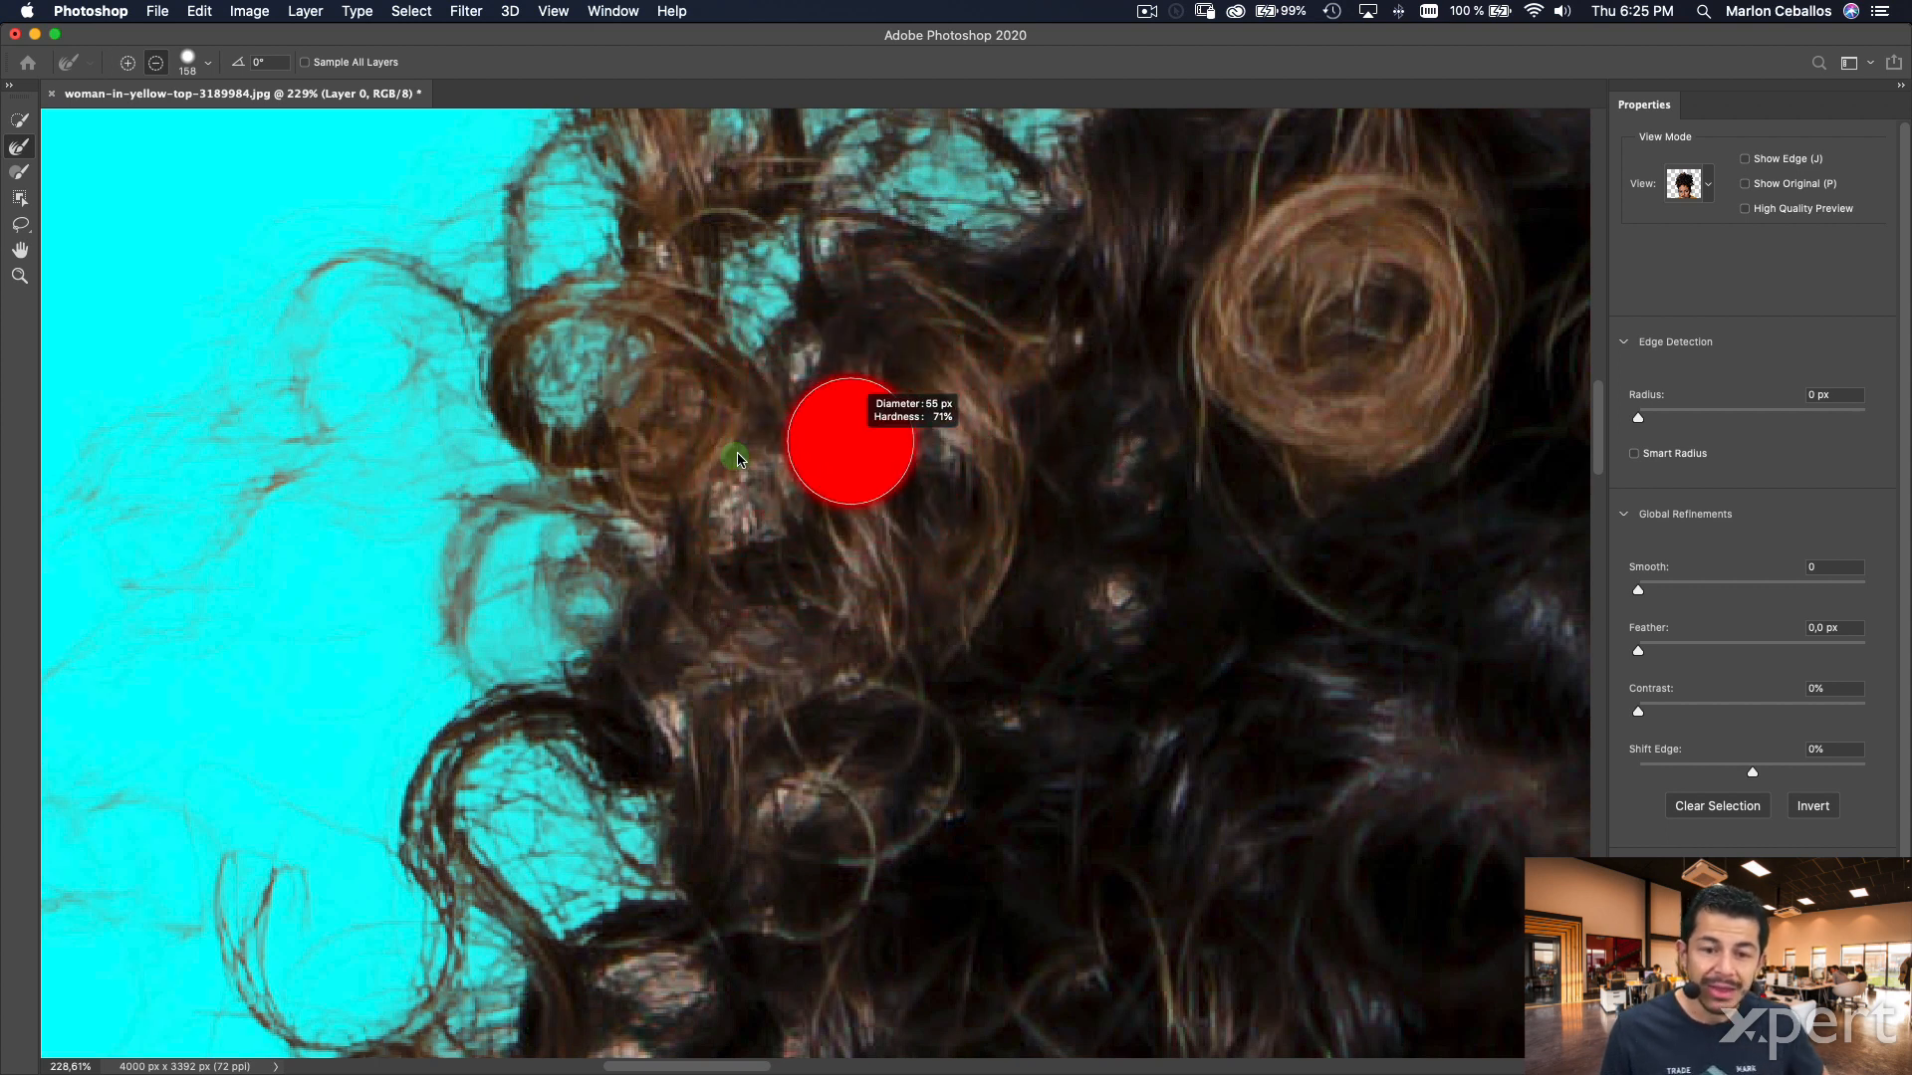
mouse_move(699, 521)
left_mouse_down()
mouse_move(697, 537)
mouse_move(747, 470)
mouse_move(693, 516)
mouse_move(627, 507)
mouse_move(832, 418)
mouse_move(846, 378)
mouse_move(813, 426)
mouse_move(811, 320)
mouse_move(862, 264)
mouse_move(832, 214)
mouse_move(807, 292)
left_mouse_up()
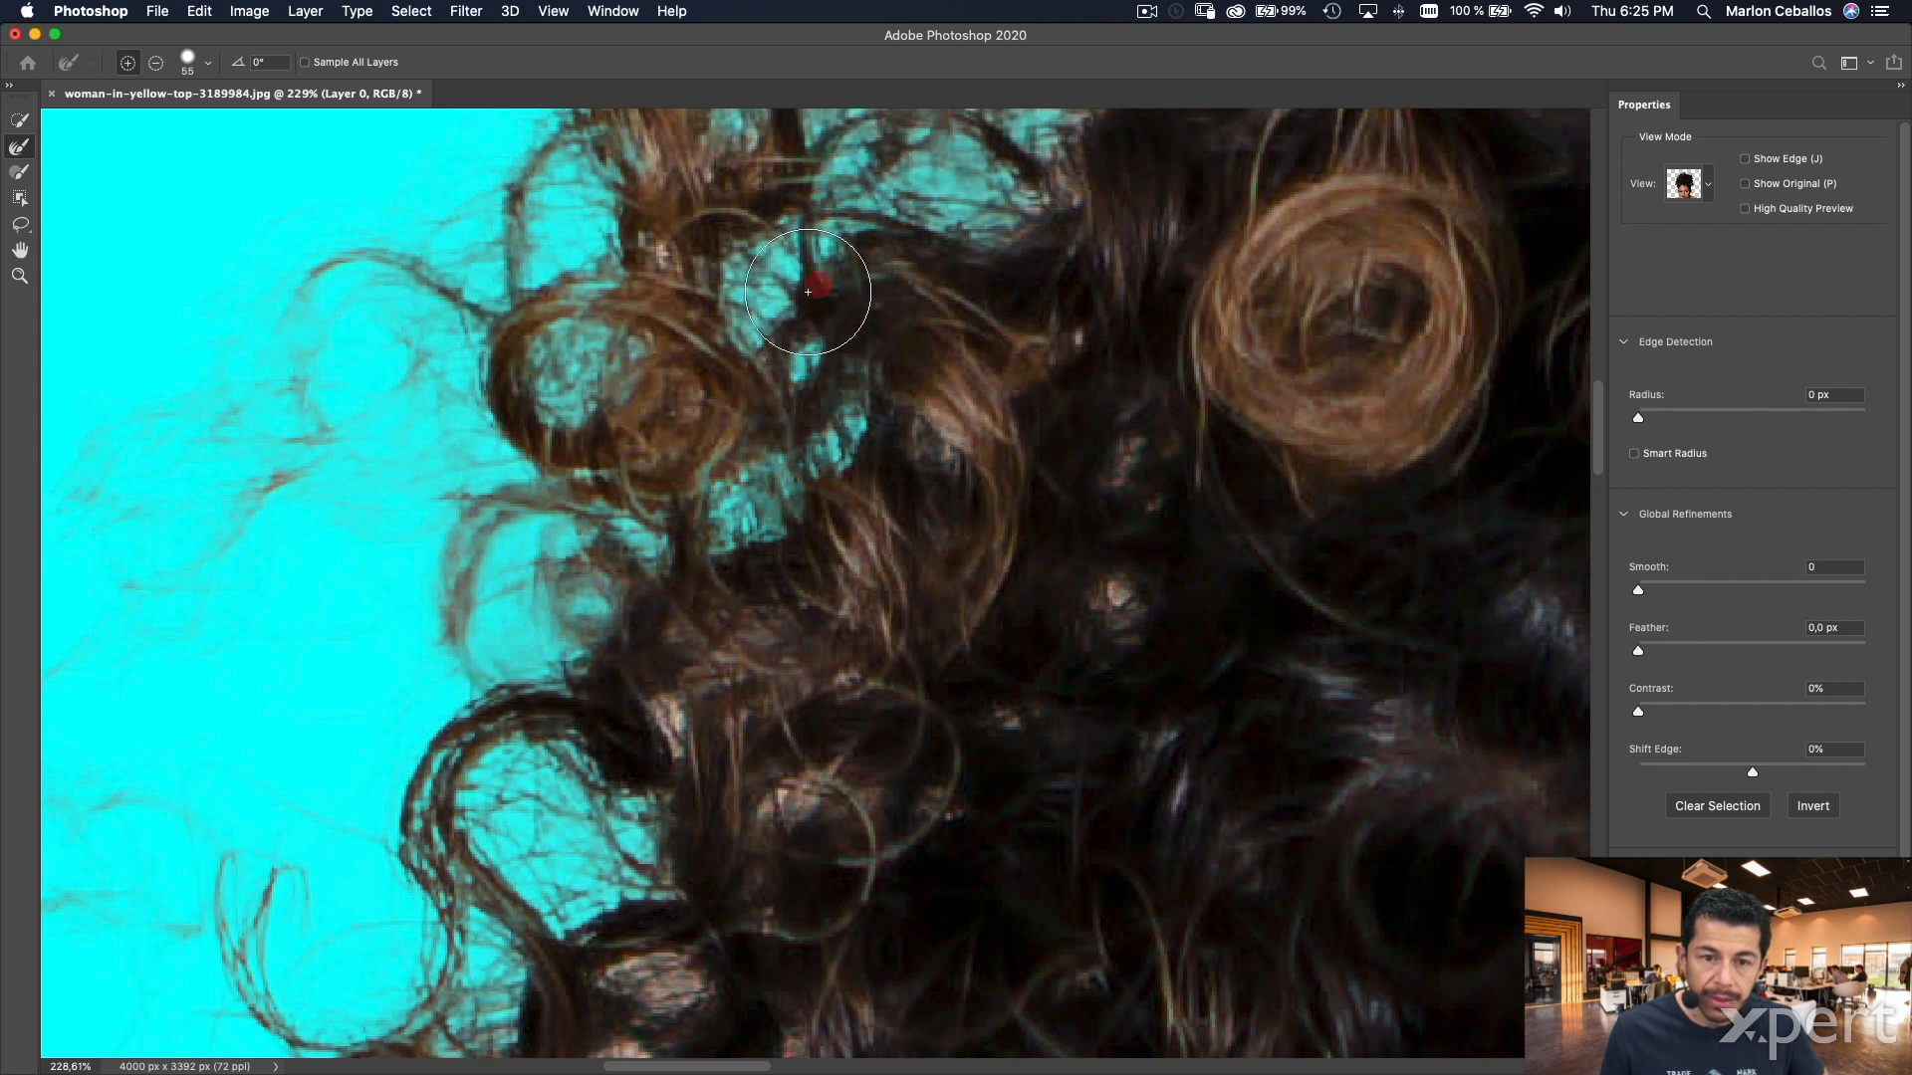
mouse_move(558, 702)
left_mouse_down()
mouse_move(704, 422)
mouse_move(815, 431)
mouse_move(824, 474)
left_mouse_up()
left_click_drag(771, 662, 803, 539)
left_click_drag(914, 264, 883, 315)
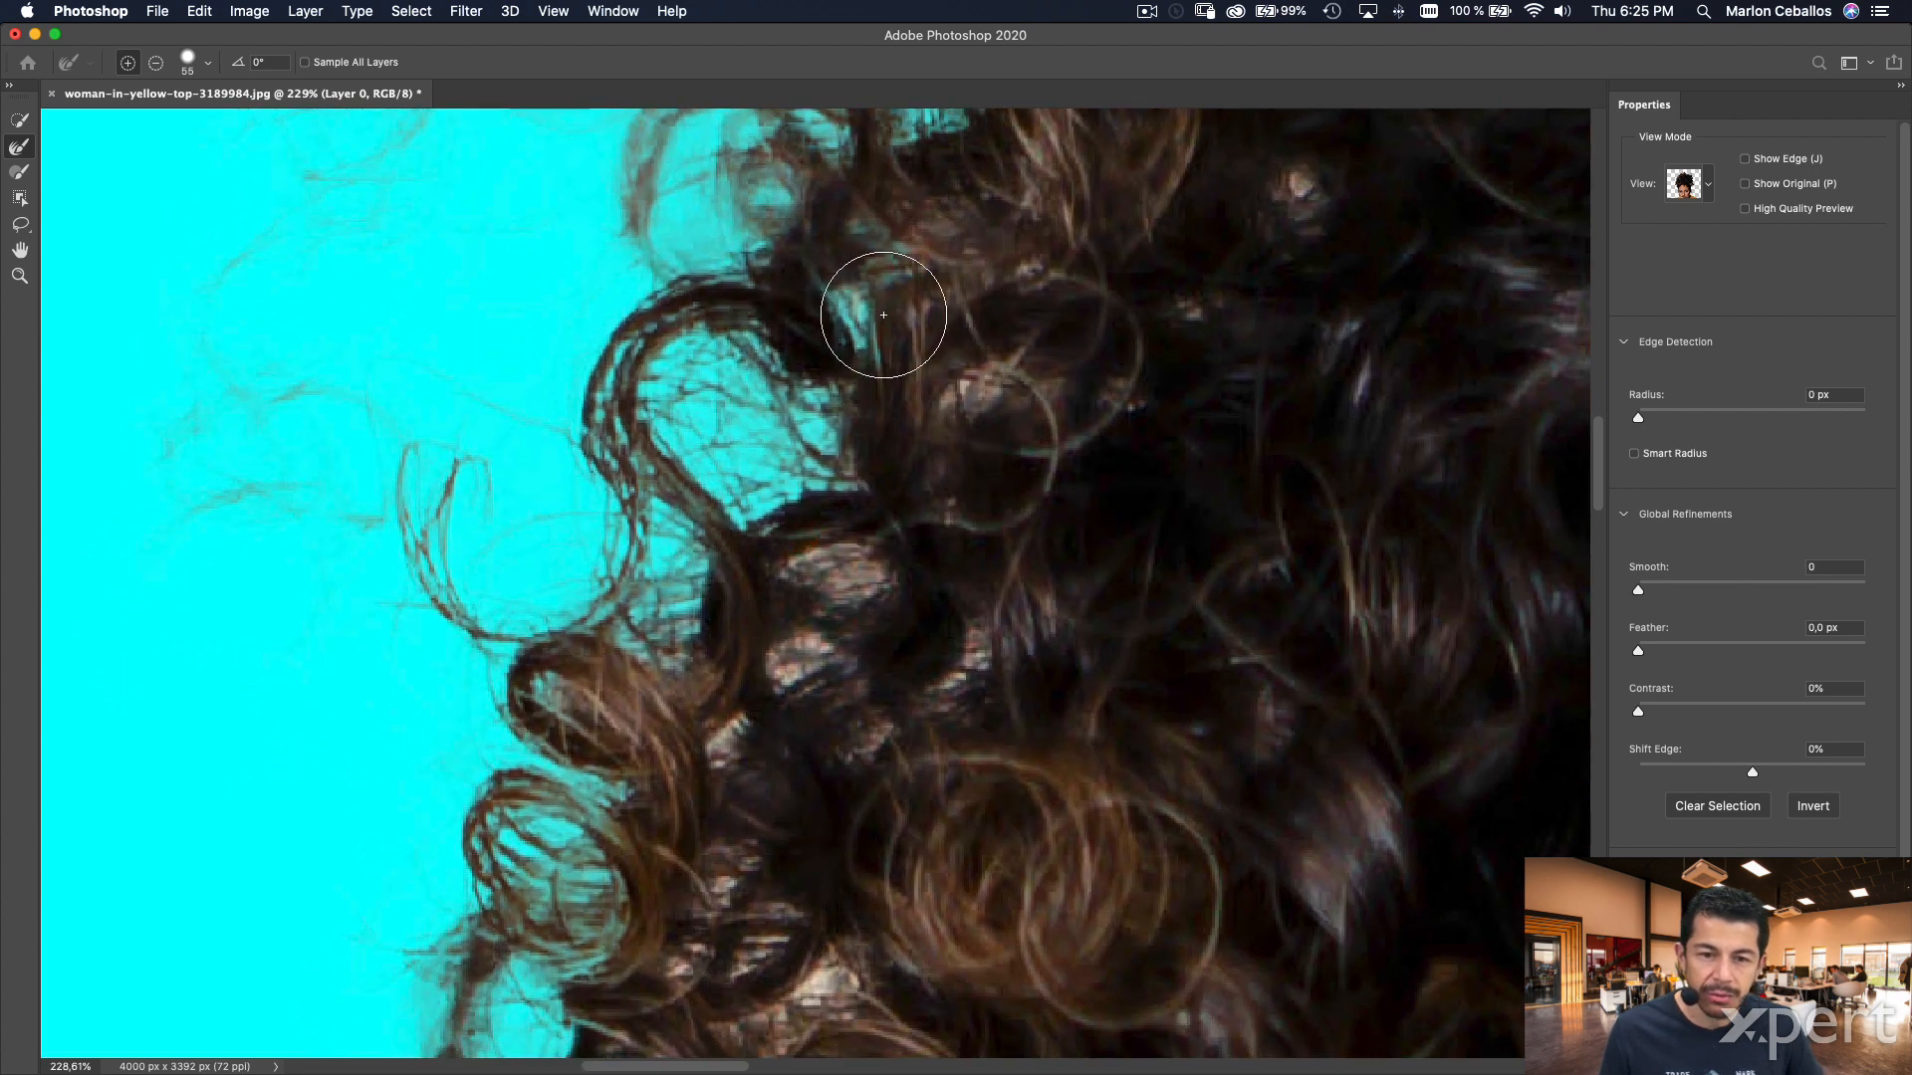
mouse_move(823, 547)
left_mouse_down()
mouse_move(835, 589)
mouse_move(760, 726)
left_mouse_up()
mouse_move(911, 652)
left_mouse_down()
mouse_move(975, 633)
mouse_move(972, 677)
left_mouse_up()
left_click_drag(990, 397, 1066, 194)
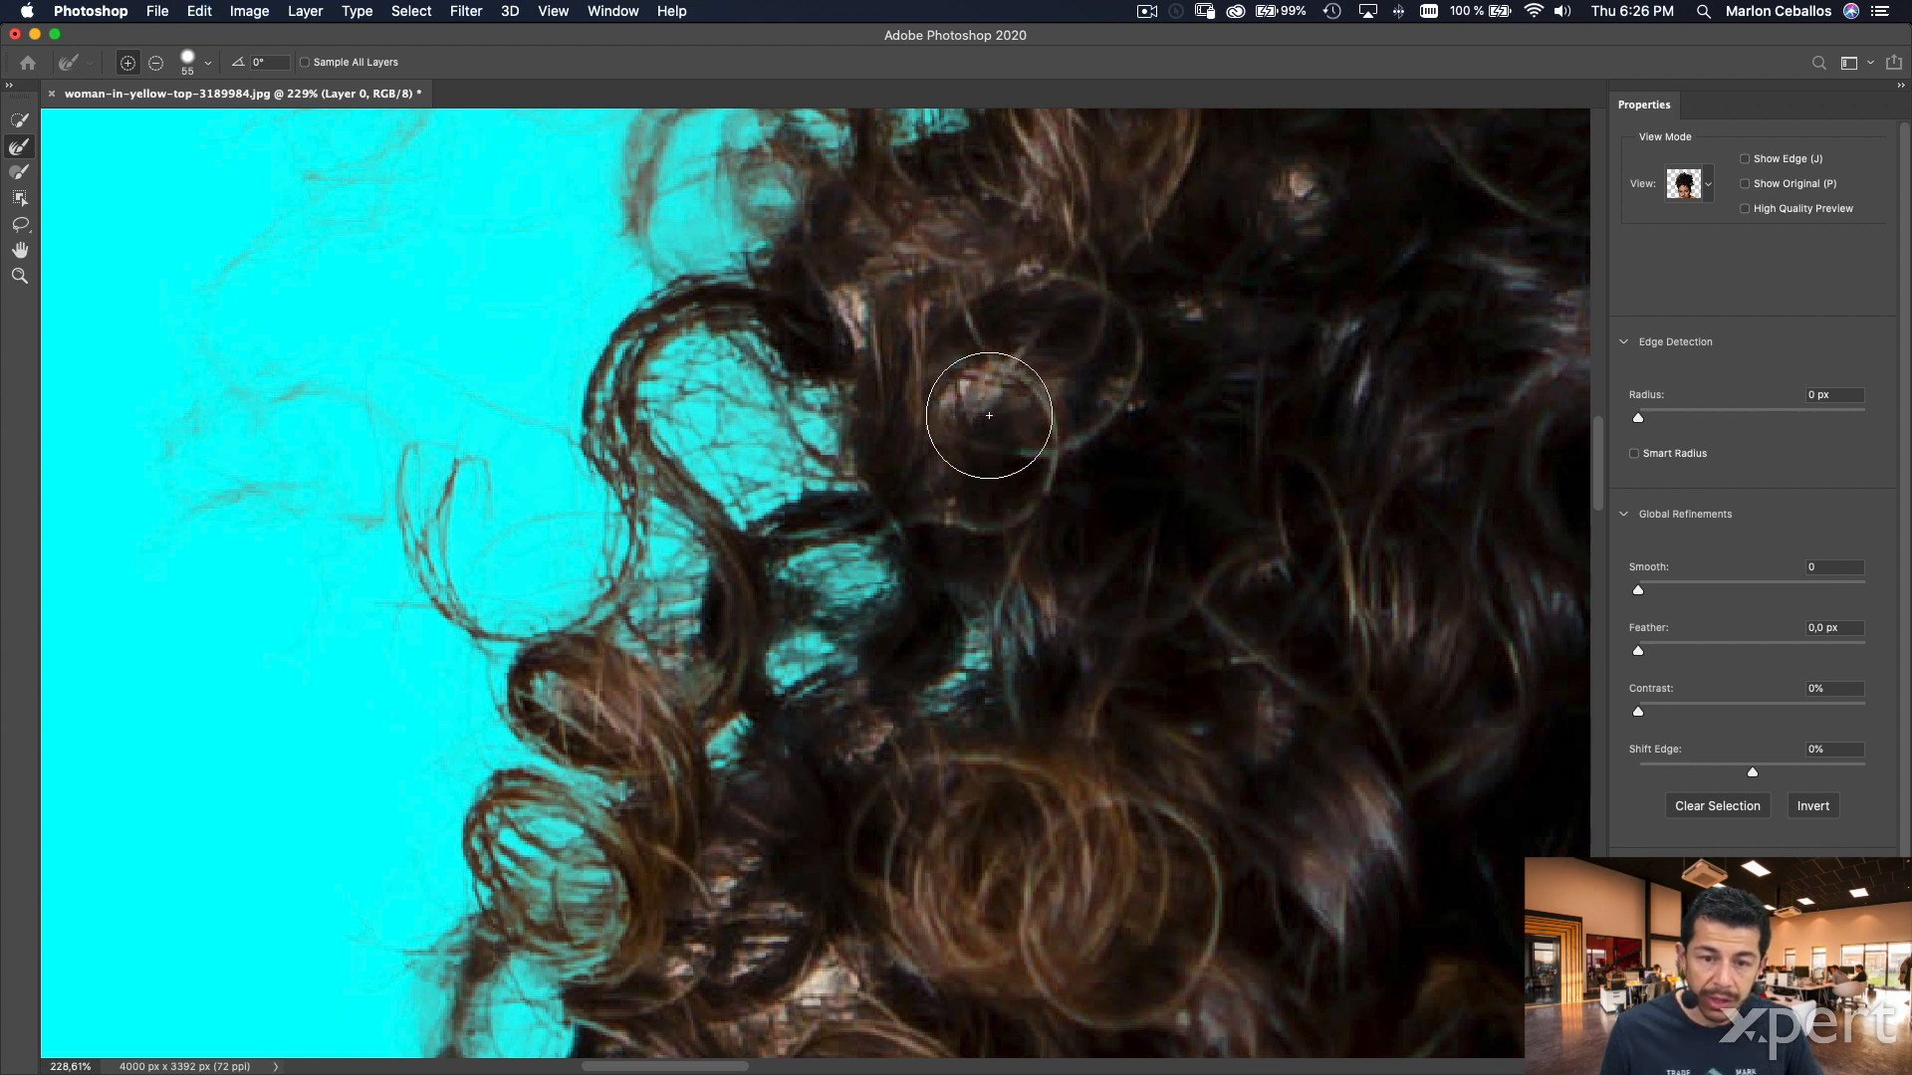
- Clear the tiny background gaps inside the left curls with the Refine Edge Brush at 23 px and 10 px
key("z")
left_click_drag(1040, 363, 1120, 356)
key("r")
mouse_move(1044, 438)
left_mouse_down()
mouse_move(939, 457)
mouse_move(775, 445)
mouse_move(824, 418)
left_mouse_up()
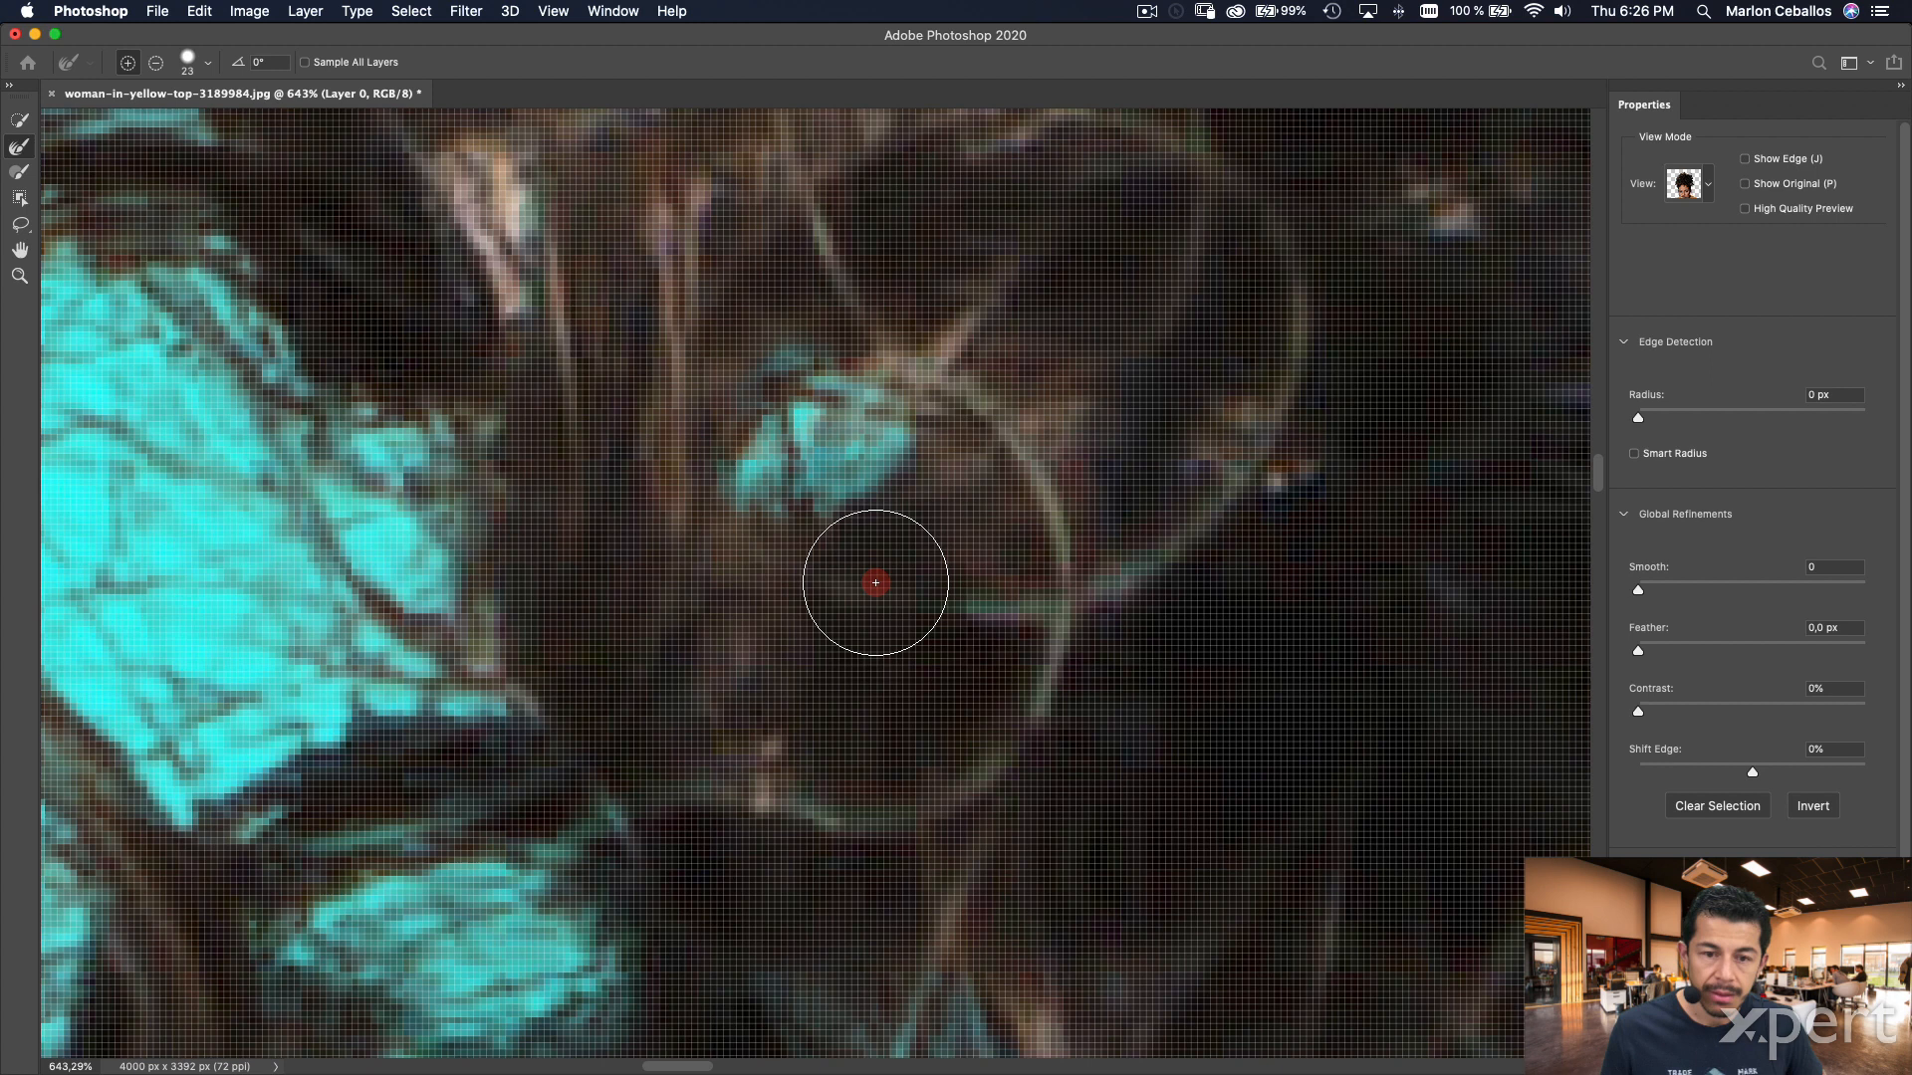
left_click_drag(596, 422, 760, 627)
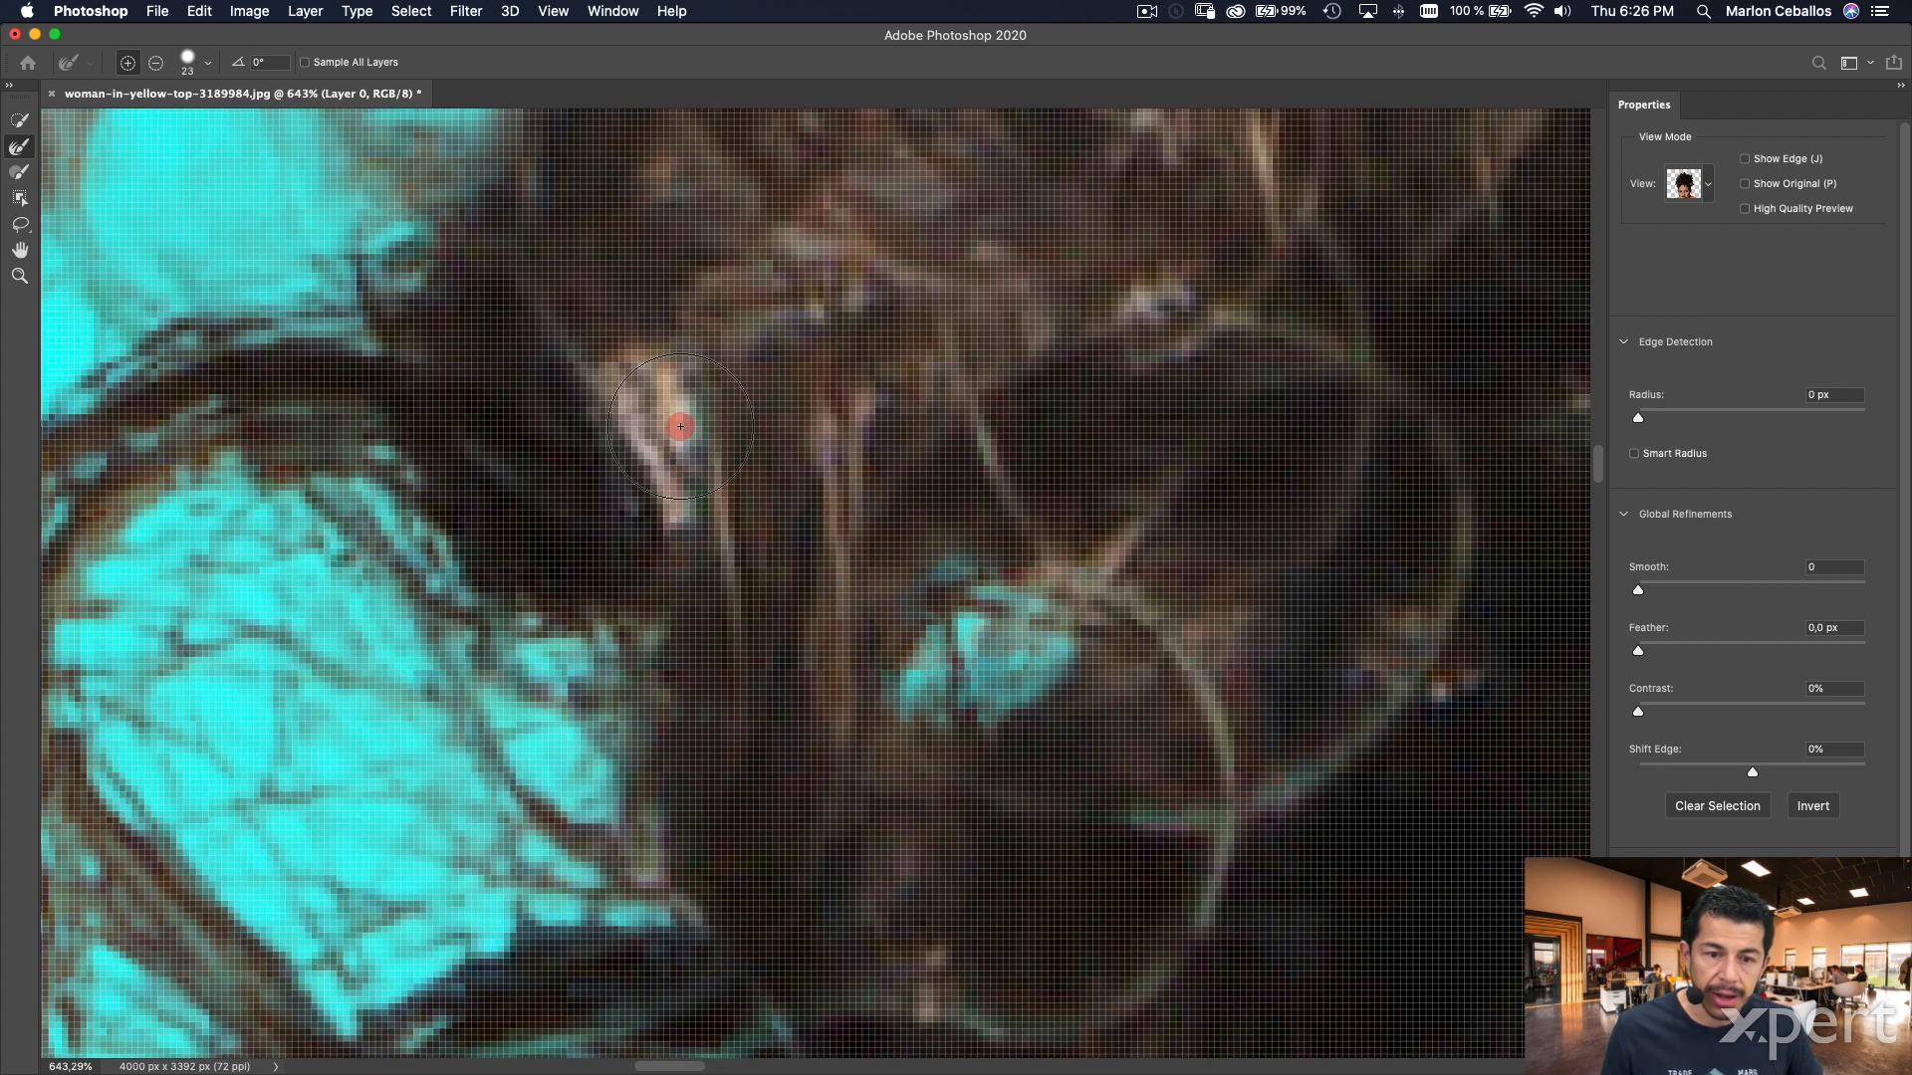
mouse_move(665, 419)
left_mouse_down()
mouse_move(654, 413)
mouse_move(670, 470)
mouse_move(637, 396)
left_mouse_up()
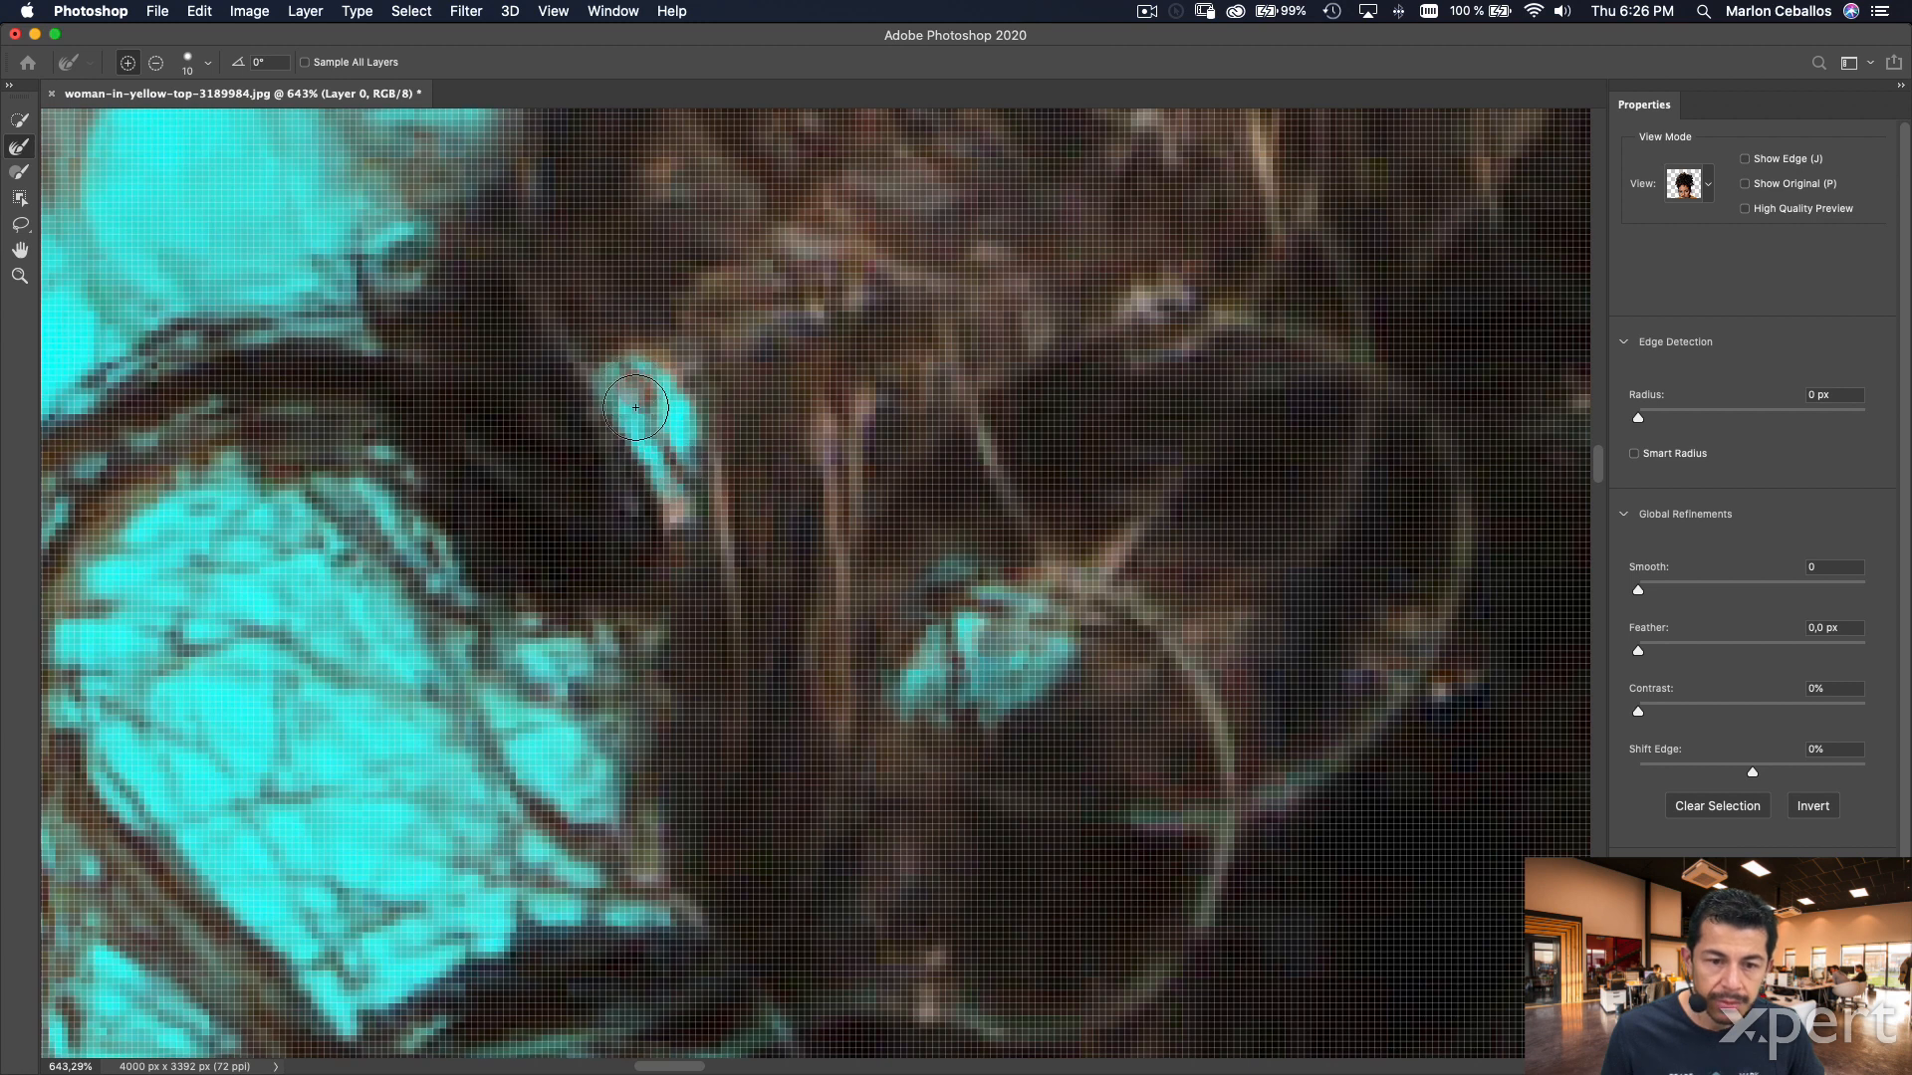
left_click(665, 504)
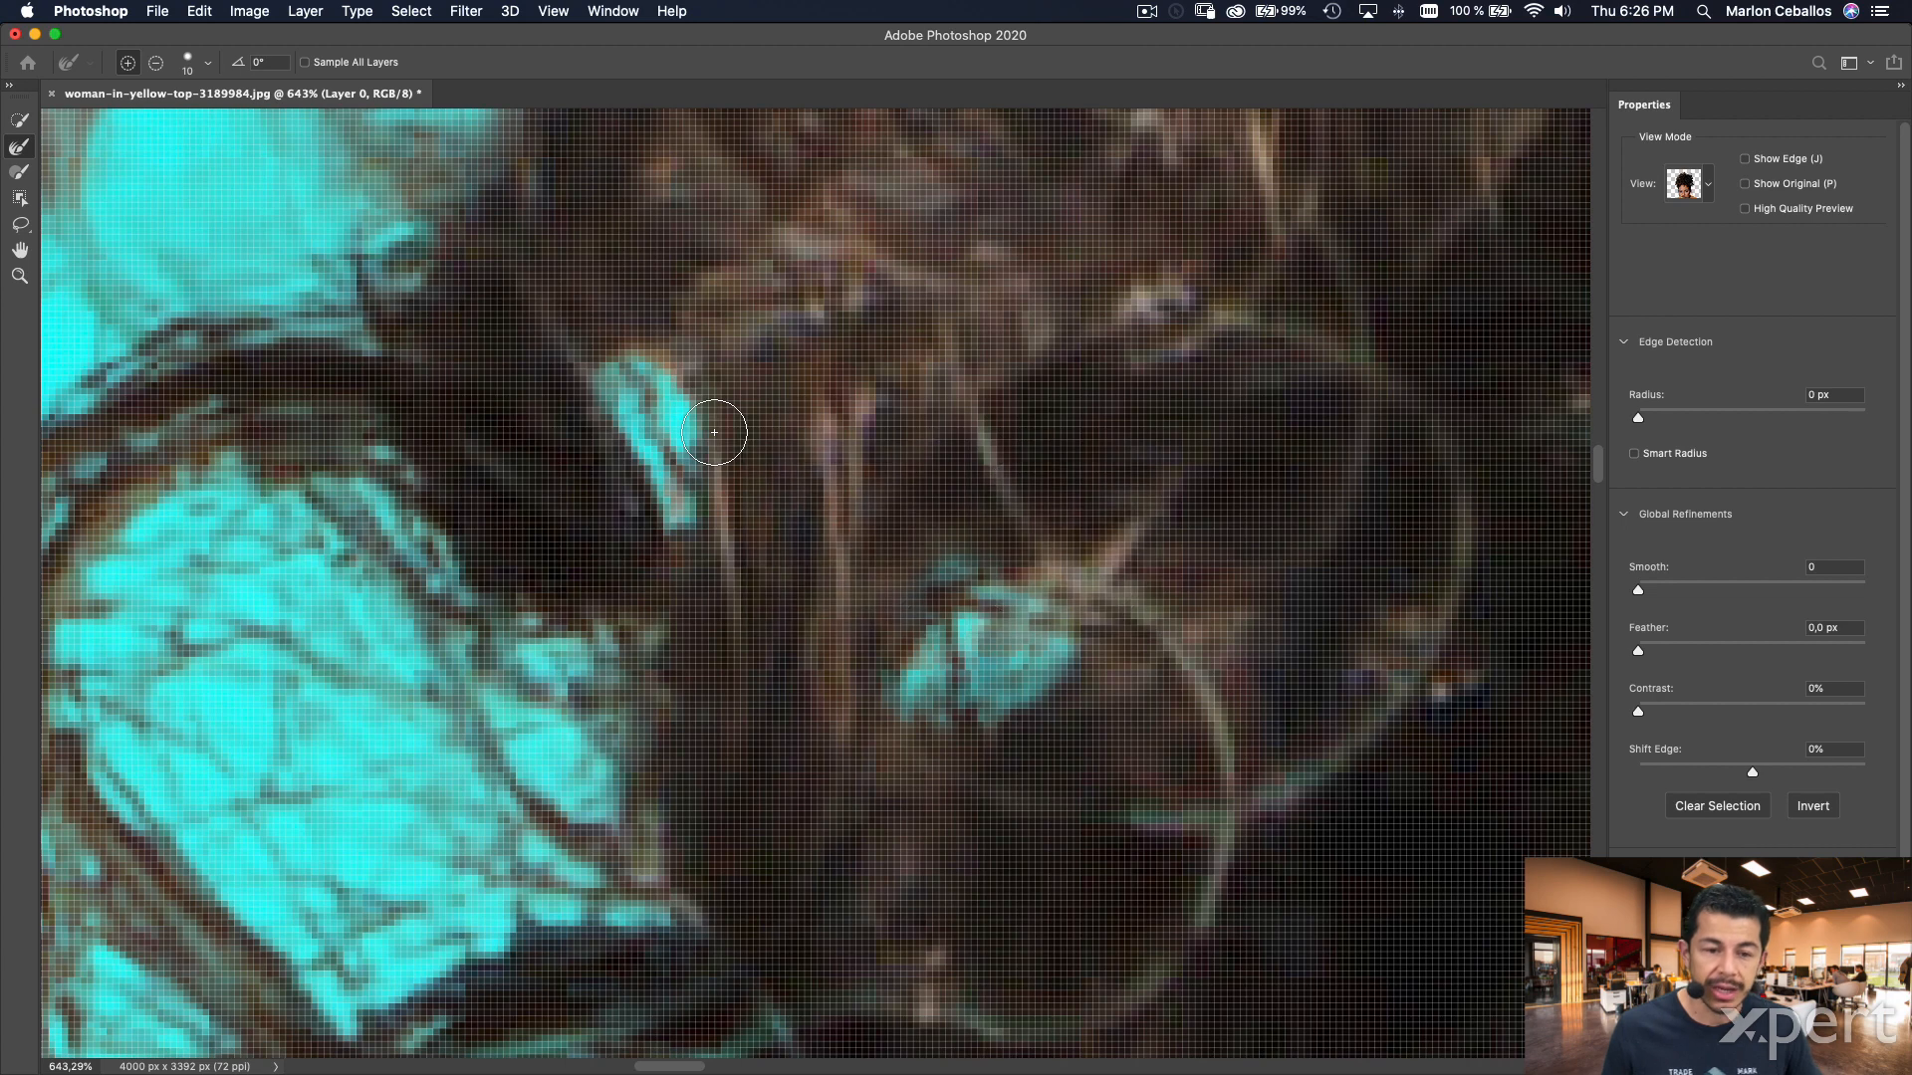
- Paint the Refine Edge Brush over the remaining background gaps down the left side of the hair to the lower curls
scroll(714, 432, "down", 6)
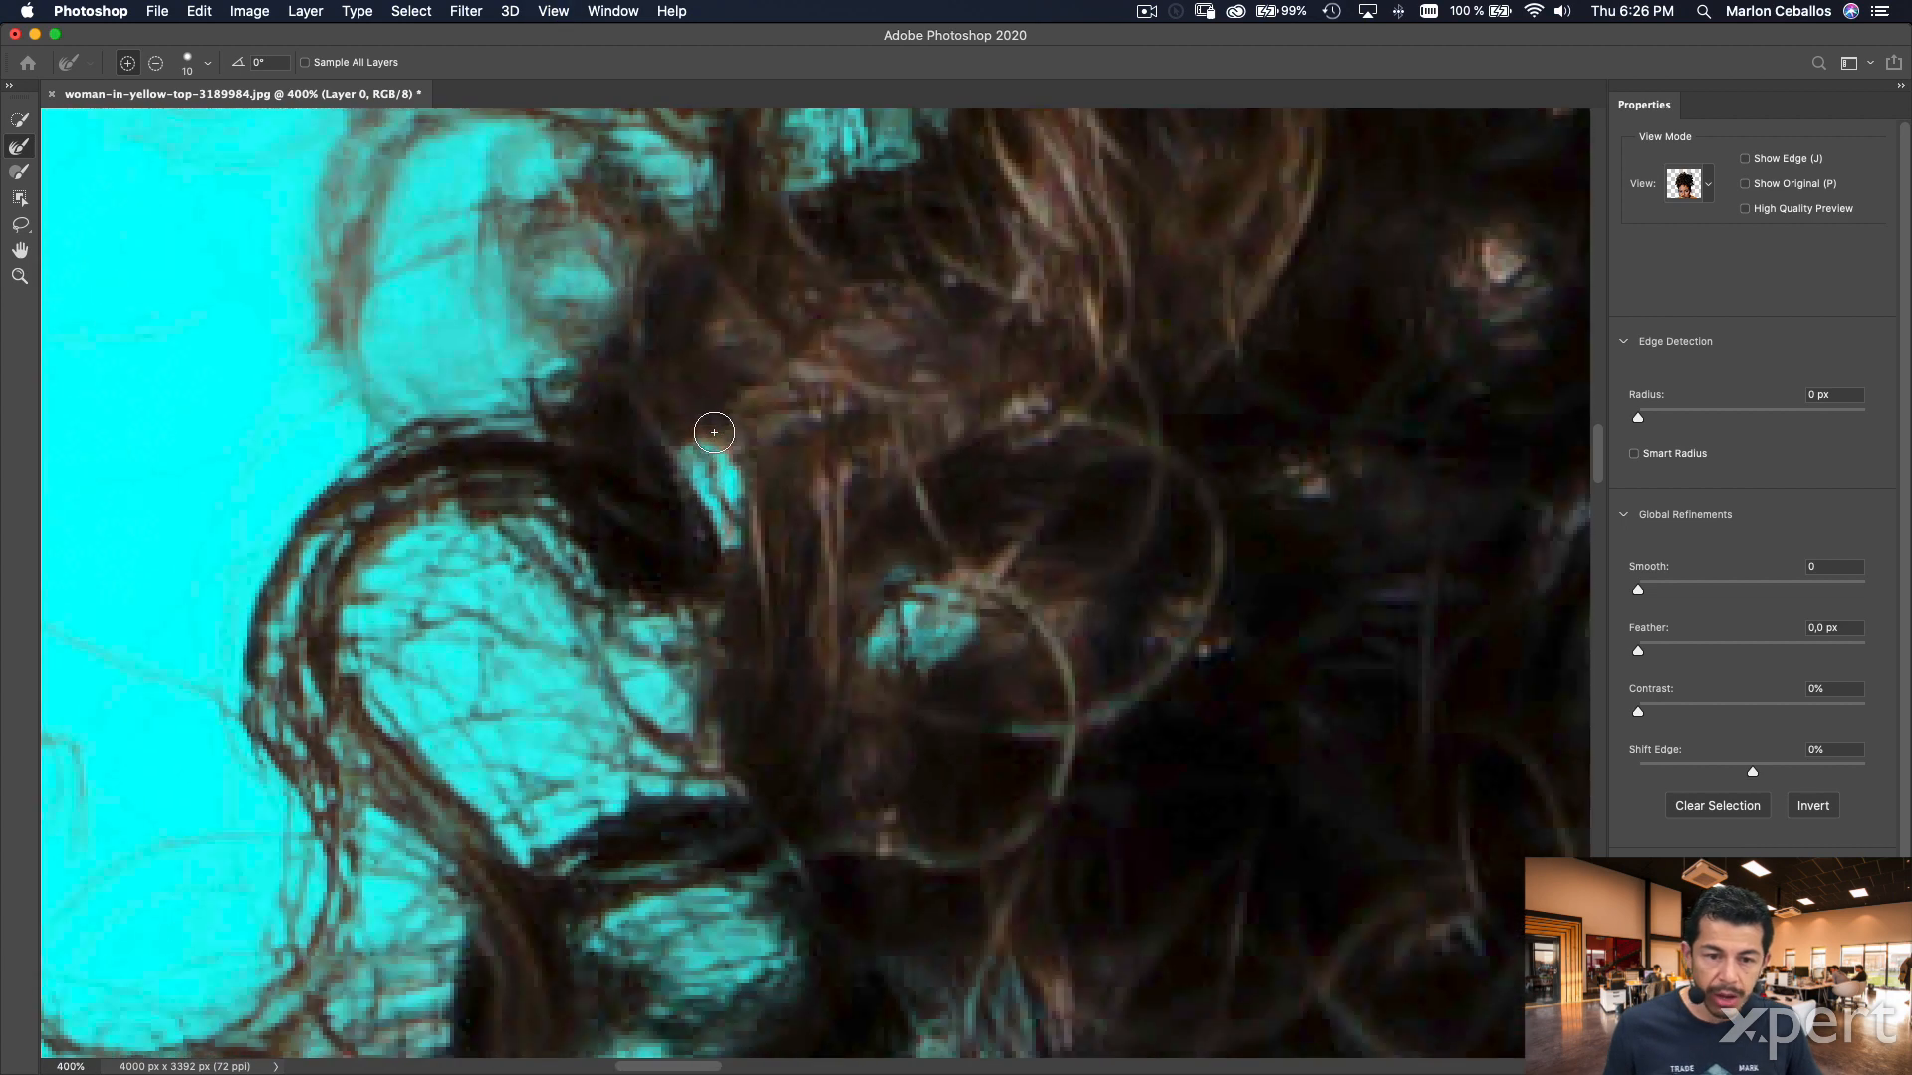
left_click_drag(695, 679, 876, 199)
left_click_drag(743, 722, 674, 454)
mouse_move(840, 372)
left_mouse_down()
mouse_move(748, 500)
mouse_move(829, 460)
mouse_move(789, 453)
mouse_move(748, 478)
mouse_move(719, 435)
mouse_move(686, 480)
mouse_move(754, 484)
mouse_move(737, 499)
mouse_move(772, 746)
left_mouse_up()
mouse_move(876, 816)
left_mouse_down()
mouse_move(939, 799)
mouse_move(949, 762)
mouse_move(1015, 717)
left_mouse_up()
mouse_move(735, 711)
left_mouse_down()
mouse_move(727, 638)
mouse_move(642, 518)
left_mouse_up()
mouse_move(818, 827)
left_mouse_down()
mouse_move(808, 665)
mouse_move(824, 690)
mouse_move(883, 679)
left_mouse_up()
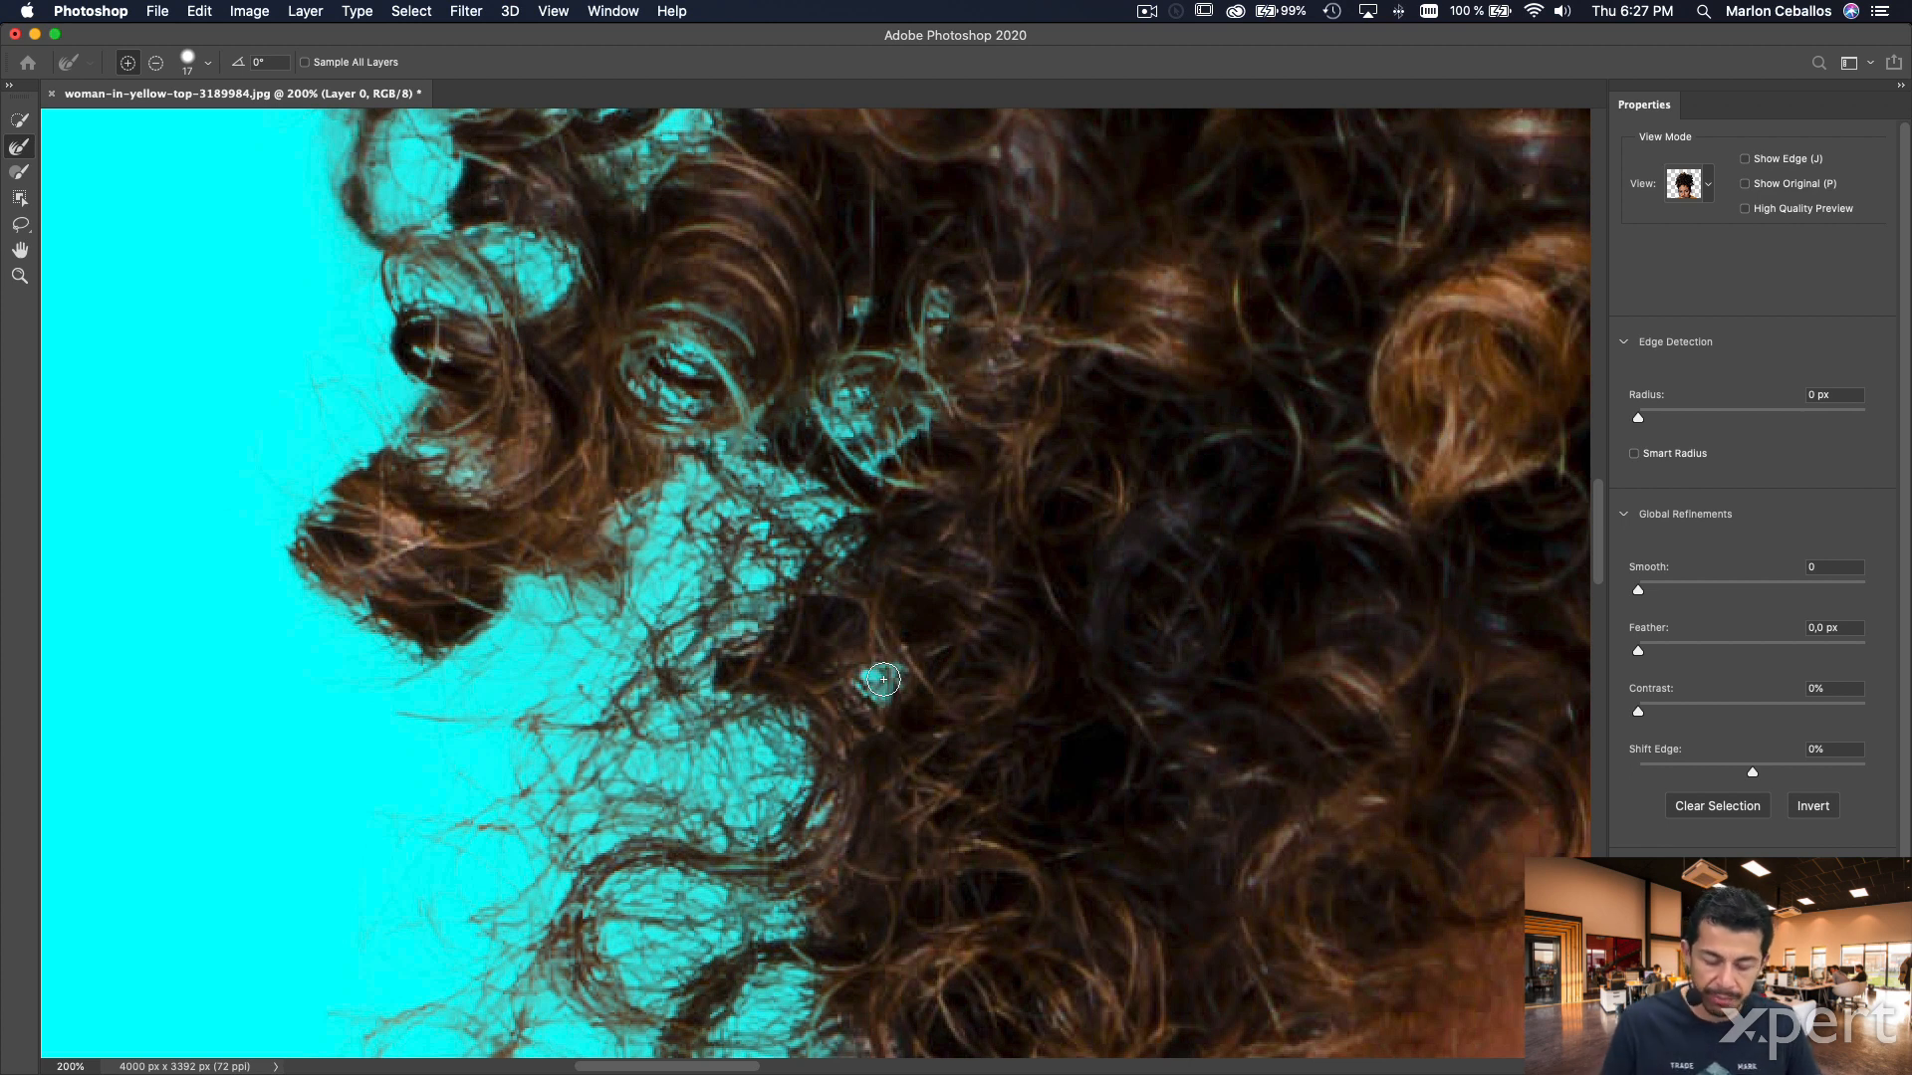
key("super+0")
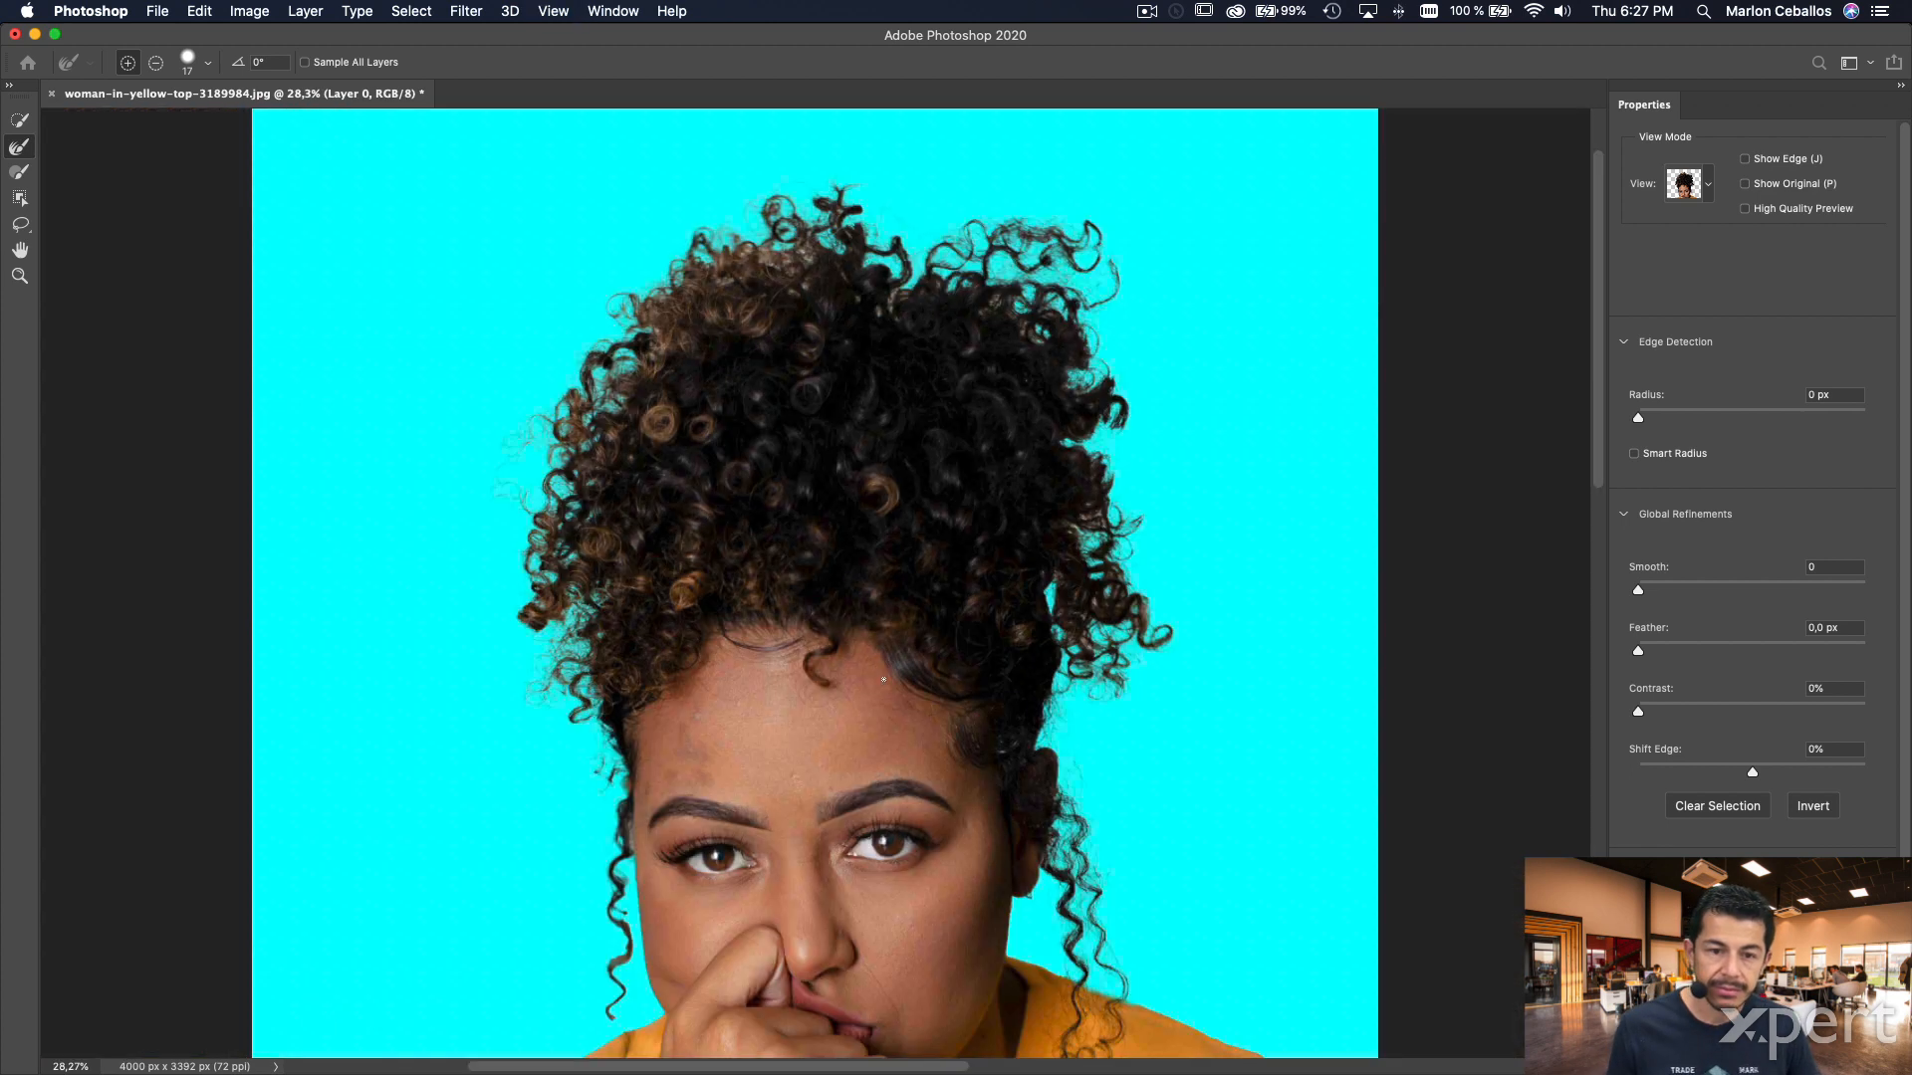
- Refine the background gaps between the curls at the upper left and top of the hair with a 36 px brush
left_click_drag(672, 287, 796, 428)
left_click_drag(618, 444, 712, 445)
left_click_drag(564, 644, 515, 644)
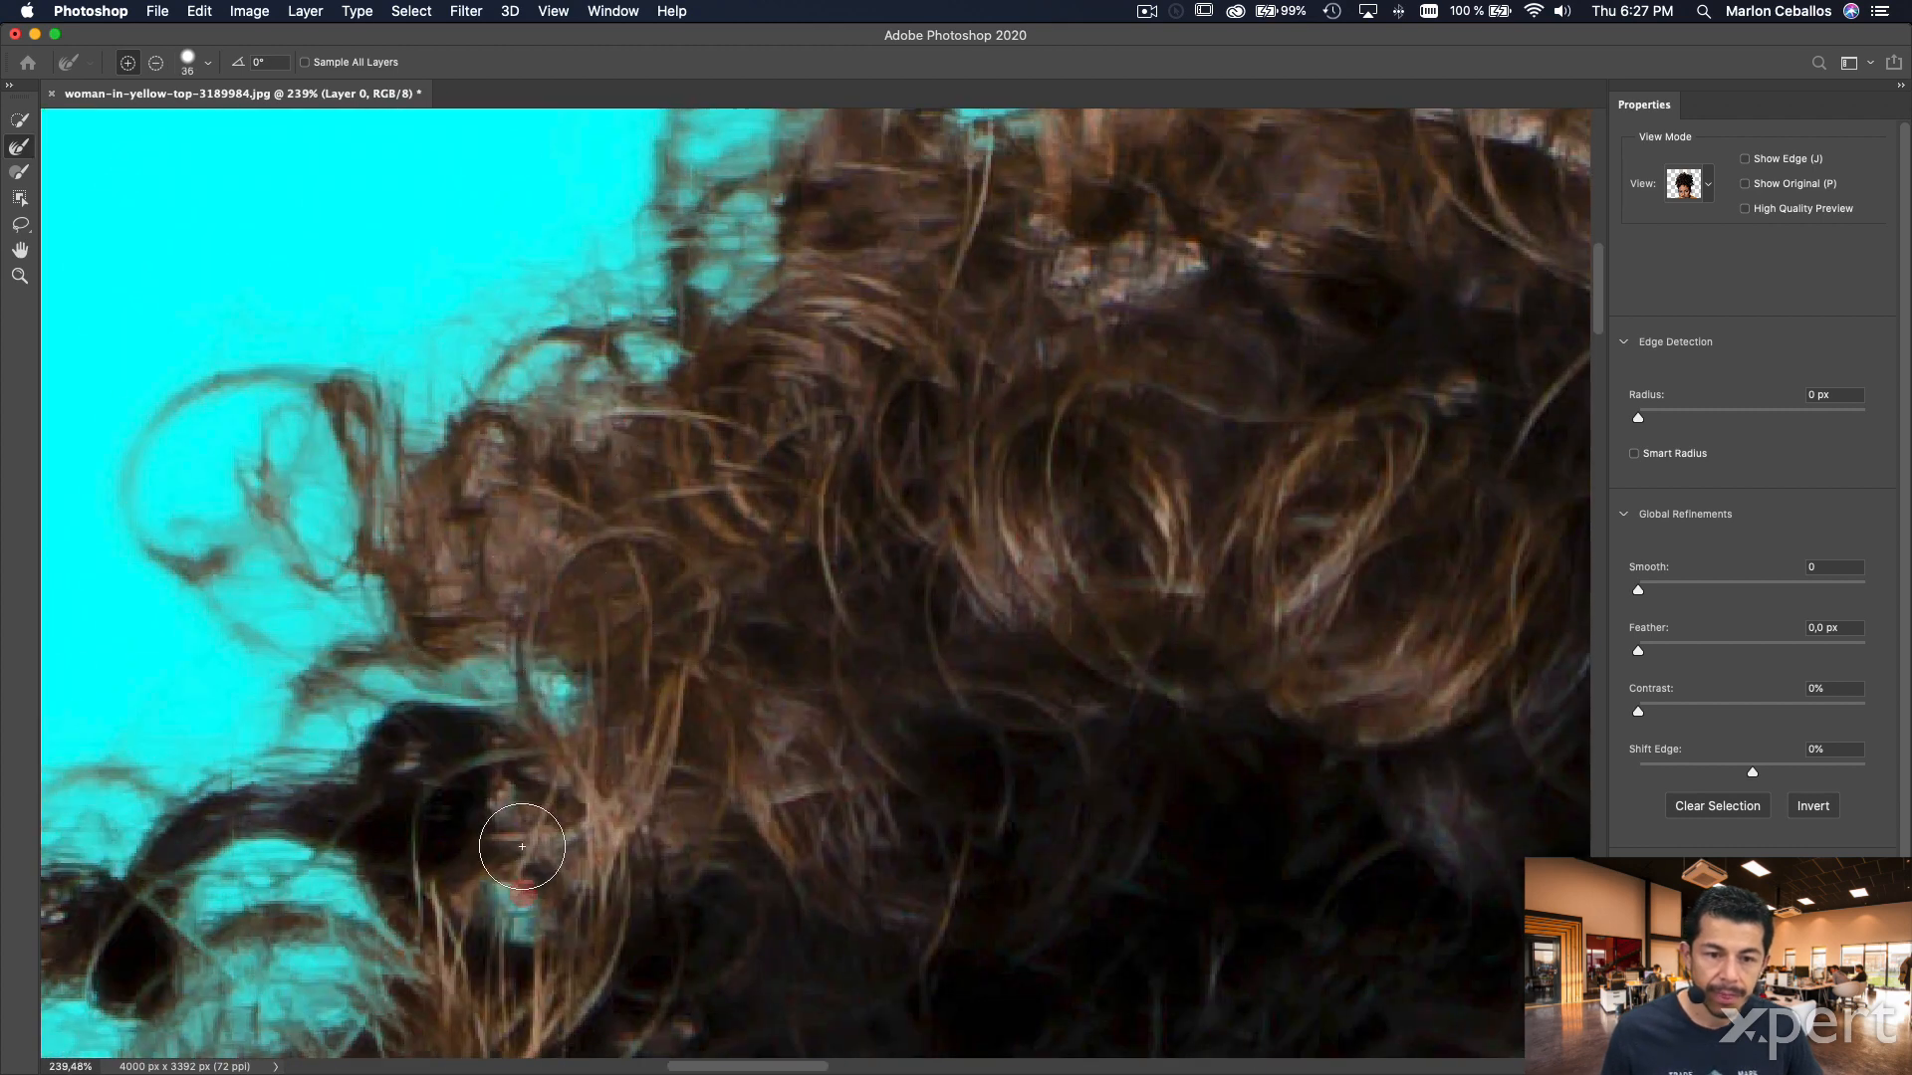
left_click_drag(1089, 206, 637, 668)
scroll(909, 511, "right", 10)
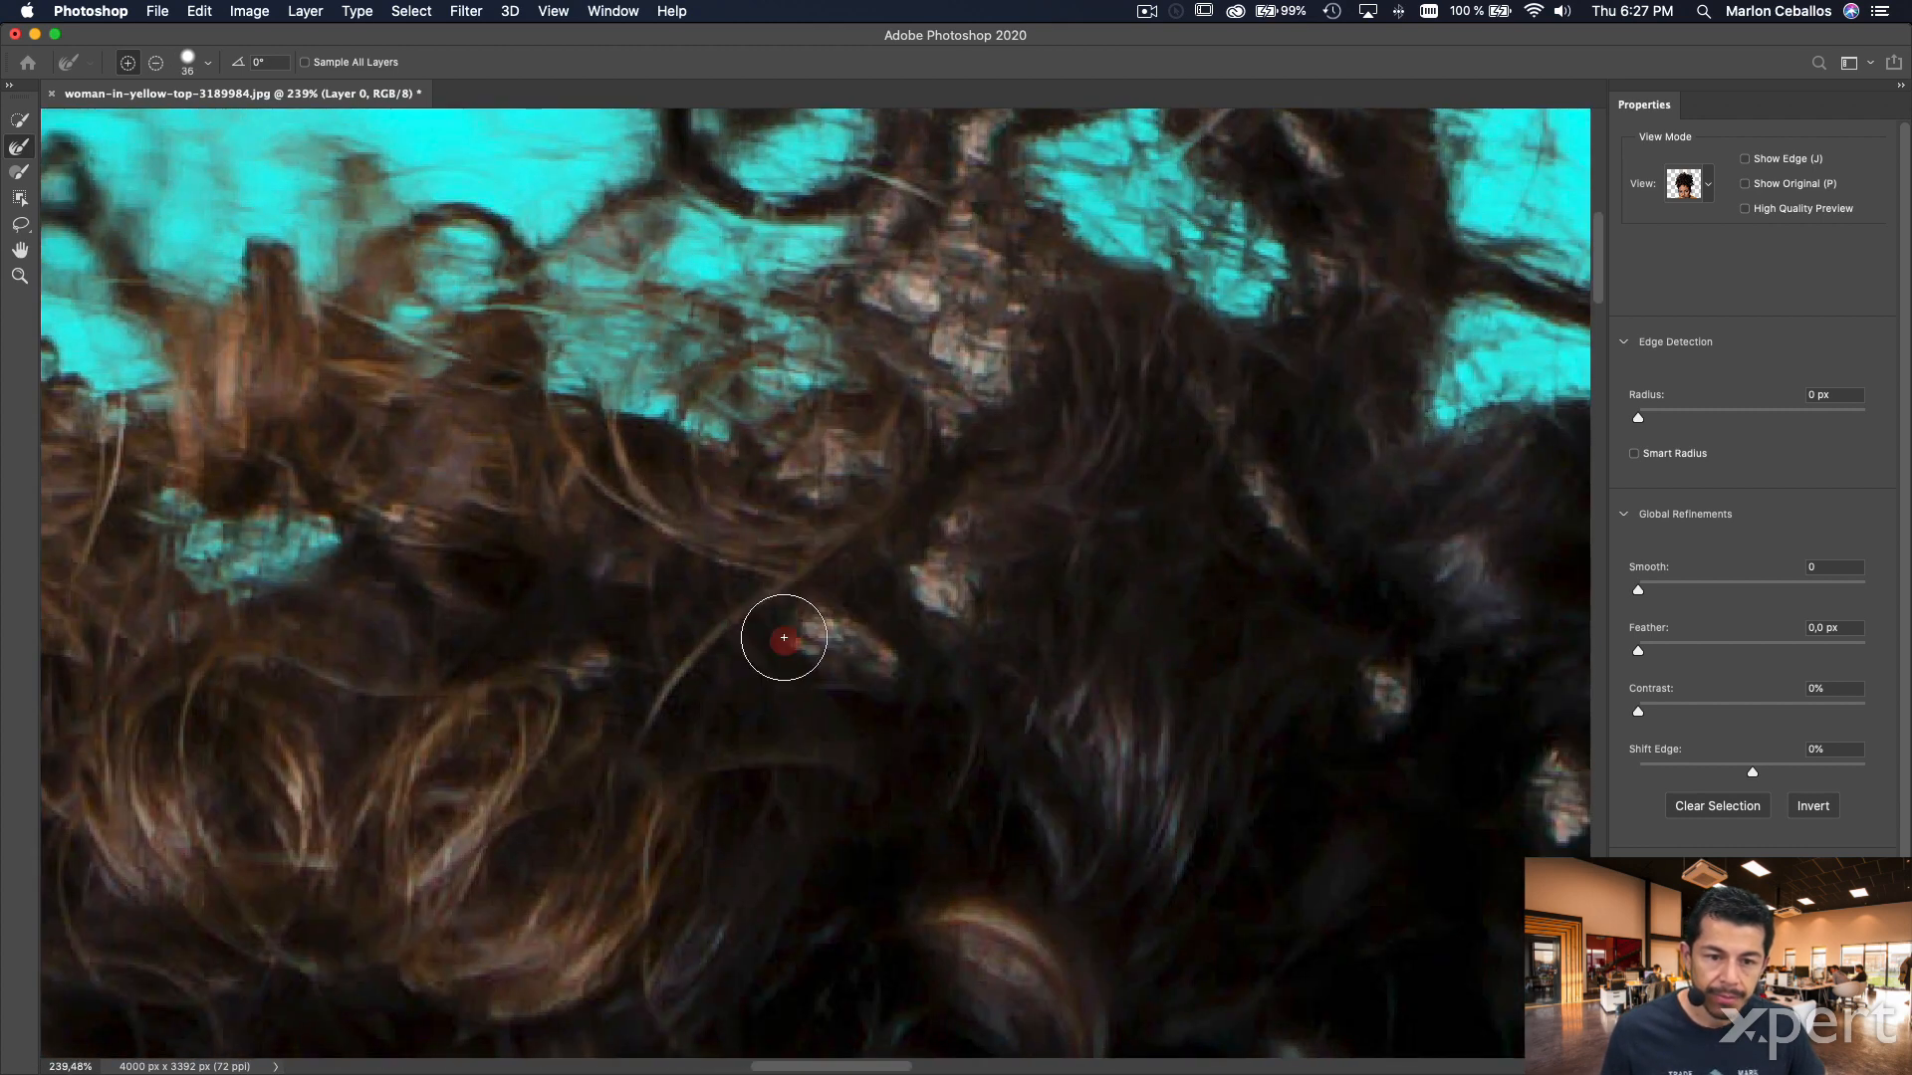
left_click_drag(880, 824, 884, 876)
left_click_drag(379, 458, 428, 458)
left_click_drag(398, 456, 584, 747)
left_click_drag(594, 541, 930, 567)
- Paint the Refine Edge Brush over the background gaps among the curls toward the upper right of the hair
left_click_drag(1195, 995, 558, 503)
mouse_move(670, 666)
left_mouse_down()
mouse_move(794, 792)
mouse_move(689, 806)
left_mouse_up()
left_click_drag(756, 717, 689, 717)
left_click_drag(1095, 488, 977, 559)
left_click_drag(1394, 796, 668, 524)
left_click_drag(768, 516, 807, 516)
left_click_drag(592, 542, 662, 557)
left_click_drag(944, 687, 1095, 786)
left_click_drag(1095, 528, 1205, 567)
- Refine the background gaps between the curls down the right side of the hair toward the ear
left_click_drag(1374, 896, 821, 667)
left_click_drag(846, 846, 747, 933)
left_click_drag(896, 946, 896, 550)
left_click_drag(844, 836, 946, 888)
left_click_drag(1115, 737, 1153, 645)
mouse_move(1205, 926)
left_mouse_down()
mouse_move(1268, 541)
mouse_move(1195, 199)
left_mouse_up()
mouse_move(768, 793)
left_mouse_down()
mouse_move(849, 781)
mouse_move(1056, 846)
left_mouse_up()
mouse_move(1066, 682)
left_mouse_down()
mouse_move(1084, 516)
mouse_move(946, 199)
left_mouse_up()
left_click_drag(954, 376, 1036, 377)
left_click_drag(922, 697, 1135, 414)
left_click_drag(704, 219, 972, 529)
left_click_drag(975, 897, 917, 840)
- Locate the loose strands beside the right ear in Marching Ants view and brush over them at 113 px in On Layers view
key("m")
key("y")
left_click(461, 611)
left_click_drag(1165, 285, 1108, 538)
key("m")
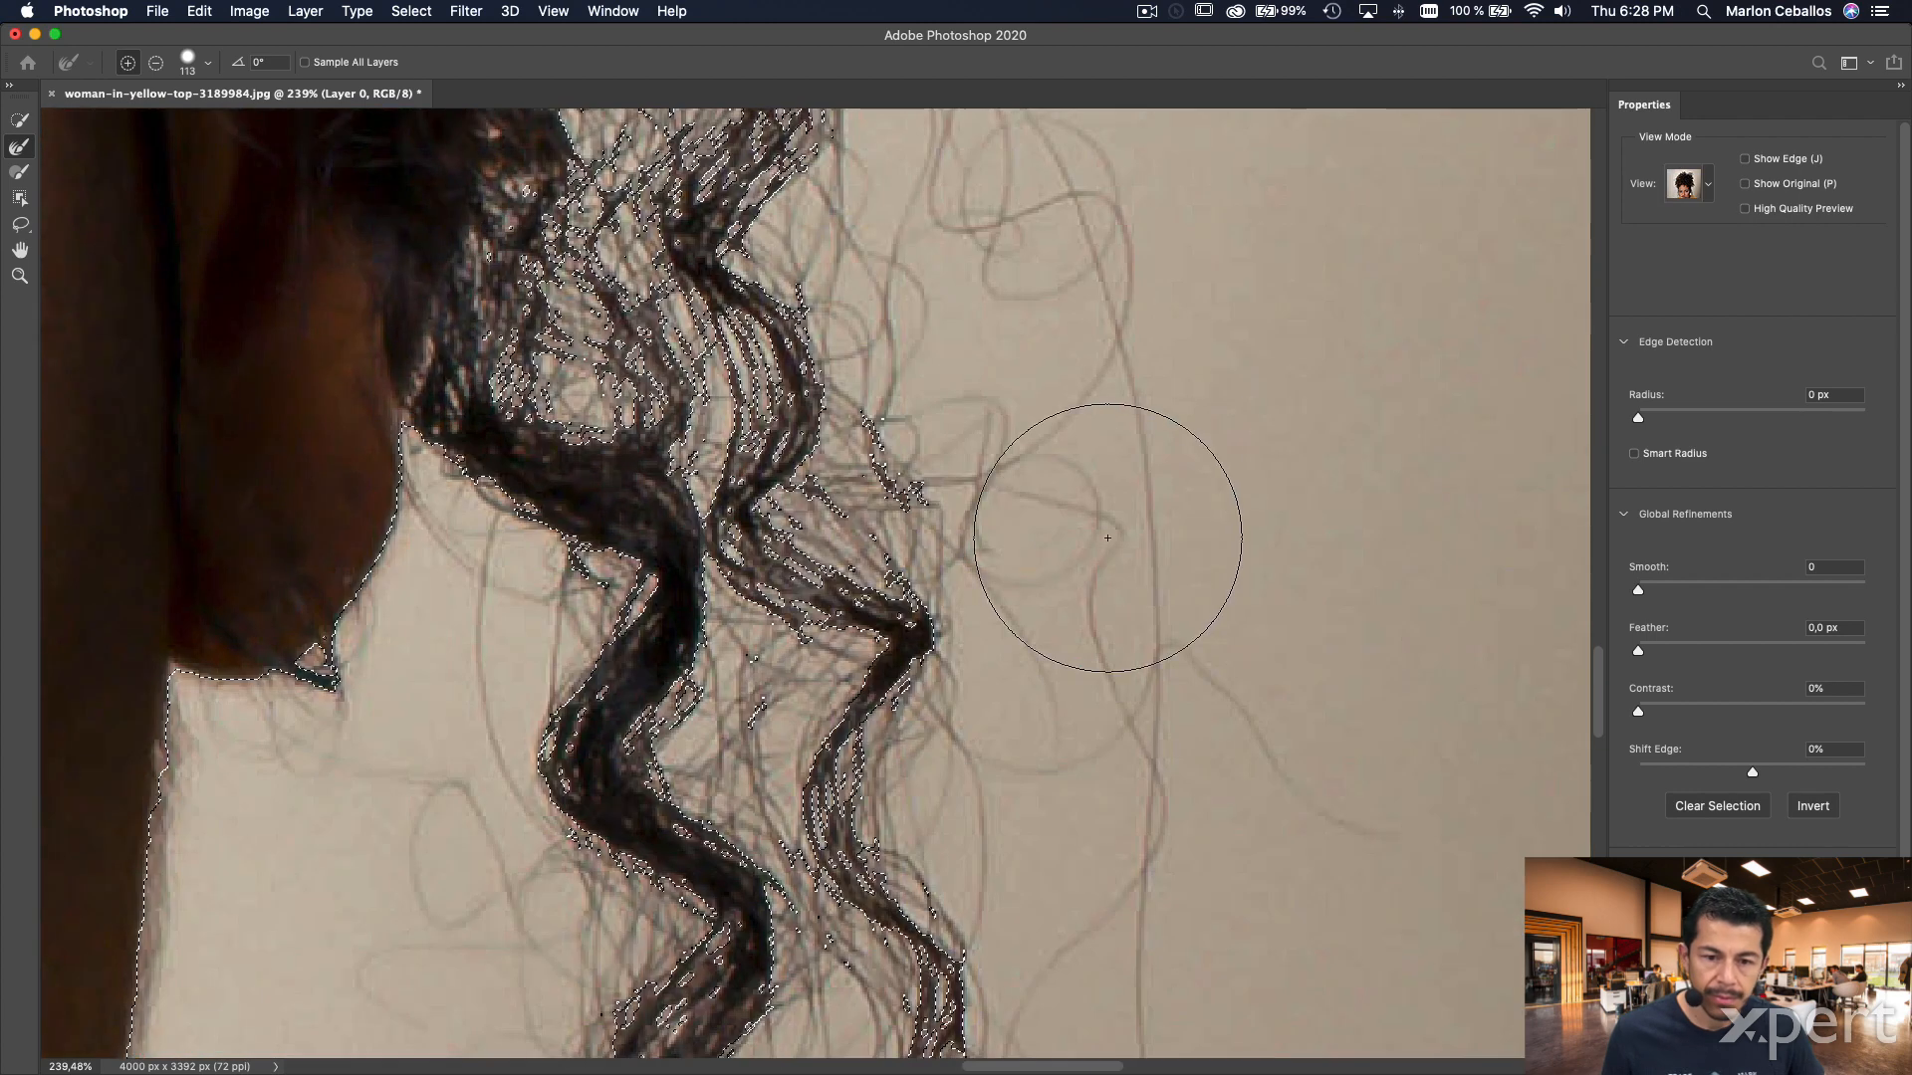
key("y")
left_click(1054, 259)
mouse_move(1141, 851)
left_mouse_down()
mouse_move(1161, 465)
mouse_move(1246, 266)
left_mouse_up()
left_click(1192, 563)
left_click(1212, 755)
- Refine the flyaway hairs above the right ear and below the side curls, checking them against the Marching Ants view
left_click_drag(1394, 269, 1041, 702)
left_click_drag(856, 129, 1186, 742)
key("m")
key("y")
left_click_drag(996, 189, 948, 697)
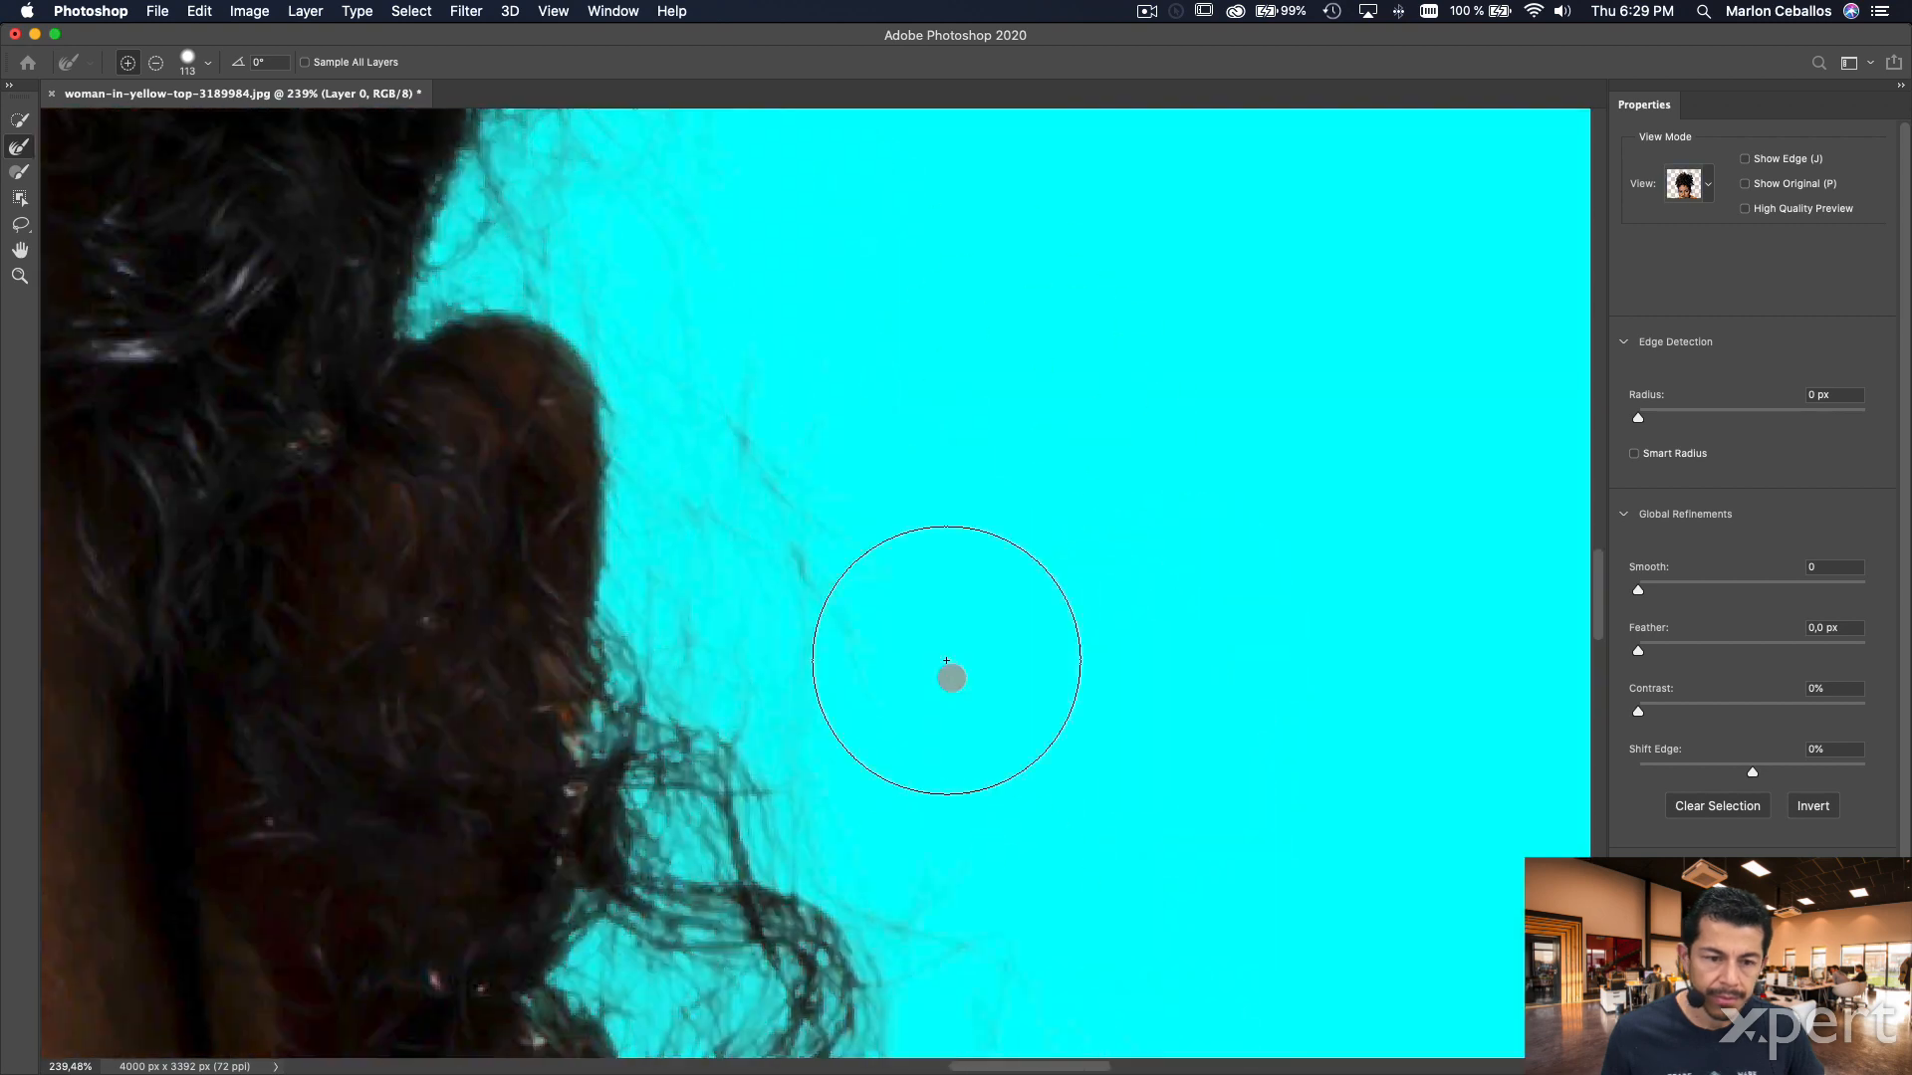
left_click_drag(1015, 946, 499, 687)
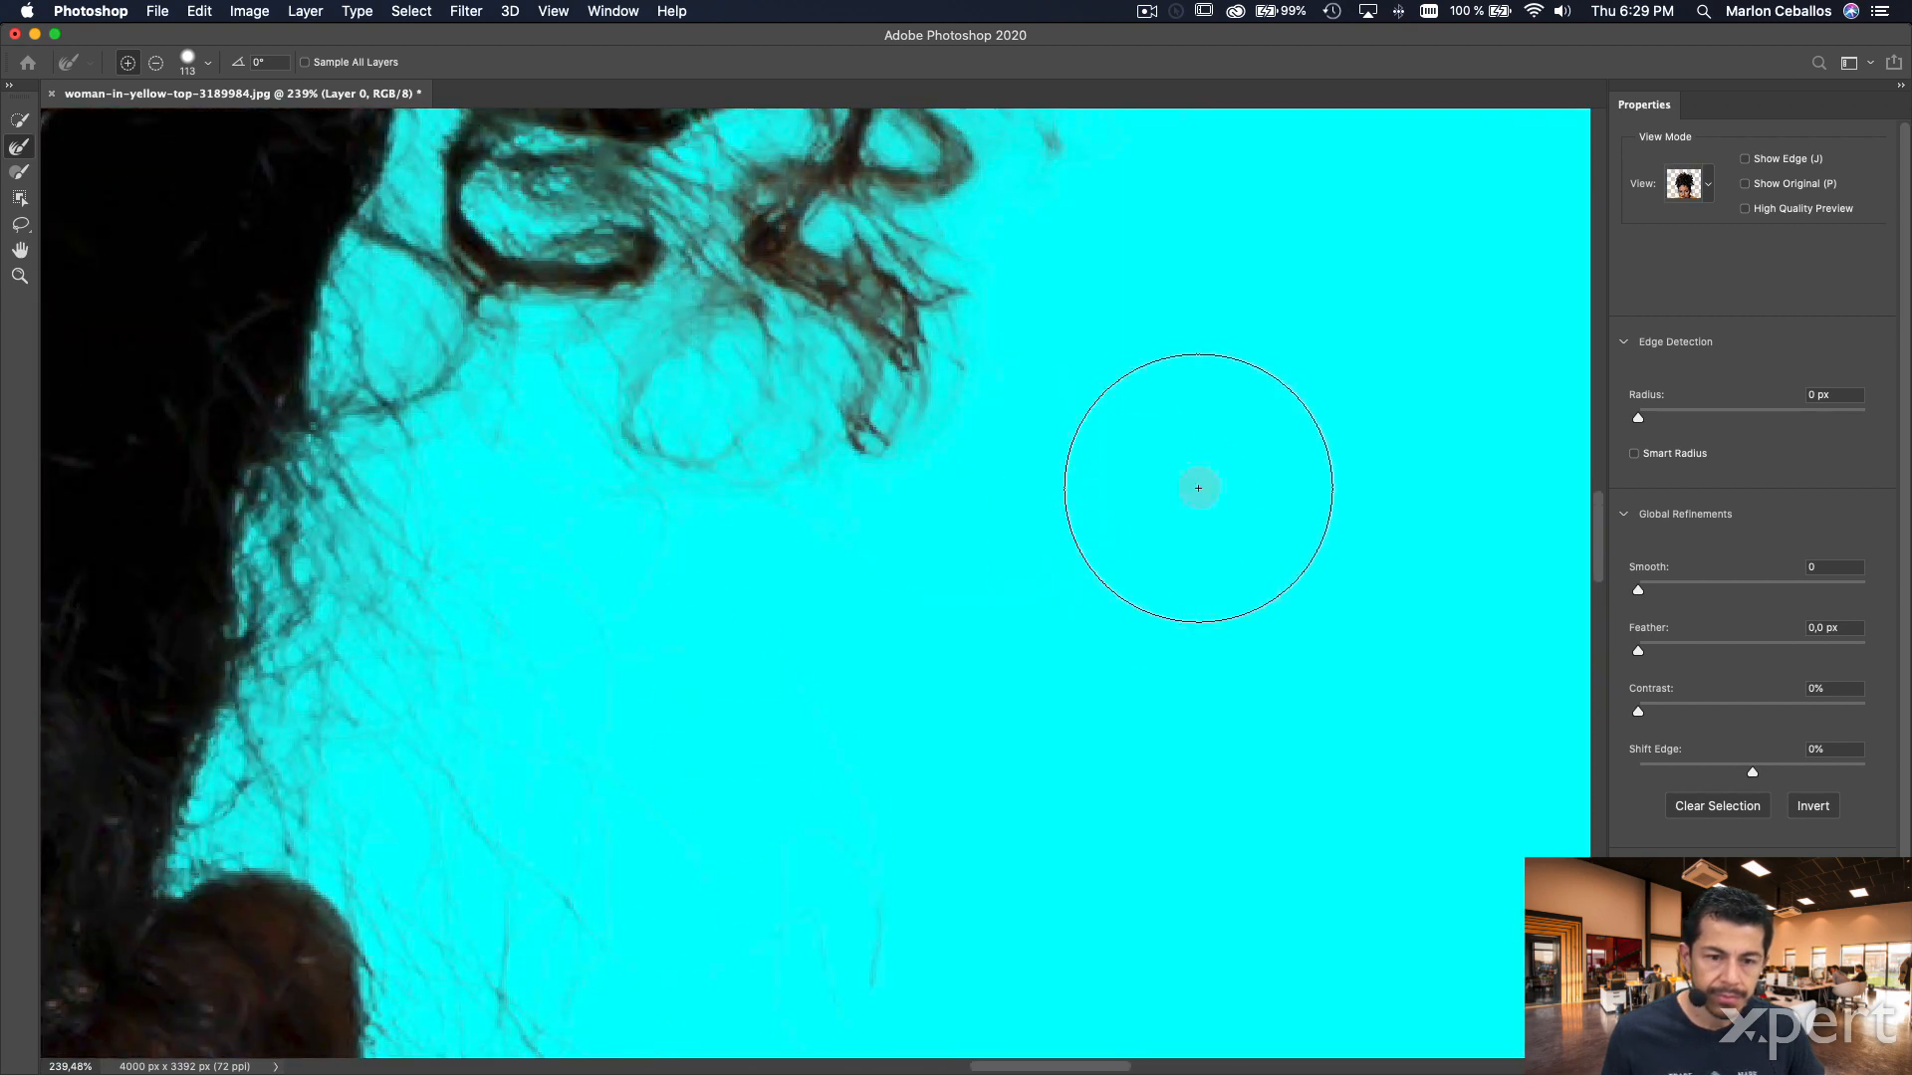
key("m")
key("y")
left_click(1195, 546)
left_click_drag(876, 179, 892, 588)
left_click_drag(1195, 742, 1016, 747)
- Paint an 80 px Refine Edge Brush along the loose hairs beside the left temple and forehead
mouse_move(598, 796)
left_mouse_down()
mouse_move(537, 634)
mouse_move(598, 199)
left_mouse_up()
left_click_drag(601, 469, 517, 482)
mouse_move(1055, 971)
left_mouse_down()
mouse_move(909, 853)
mouse_move(892, 546)
left_mouse_up()
left_click_drag(977, 898, 1032, 898)
mouse_move(956, 797)
left_mouse_down()
mouse_move(982, 392)
mouse_move(781, 711)
left_mouse_up()
left_click_drag(786, 712, 776, 457)
left_click_drag(697, 199, 768, 858)
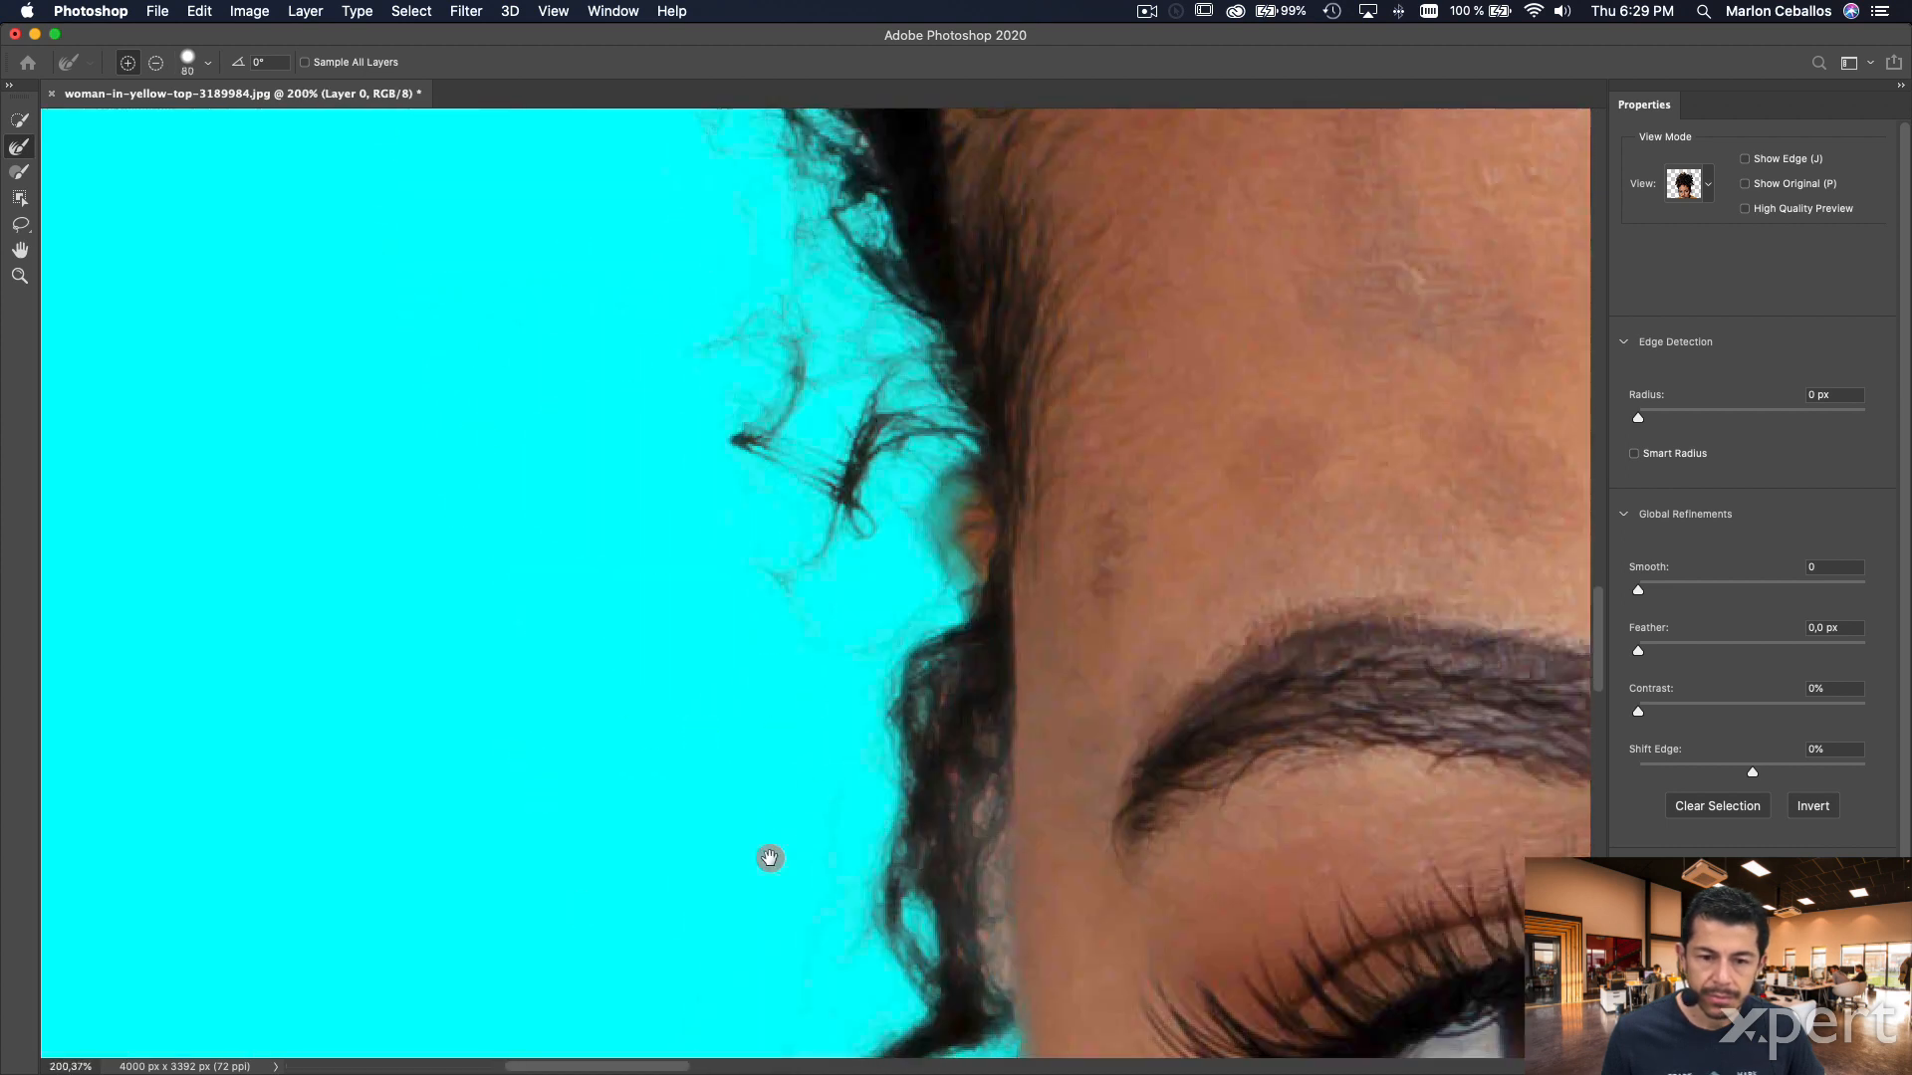
left_click_drag(813, 368, 813, 776)
key("super+0")
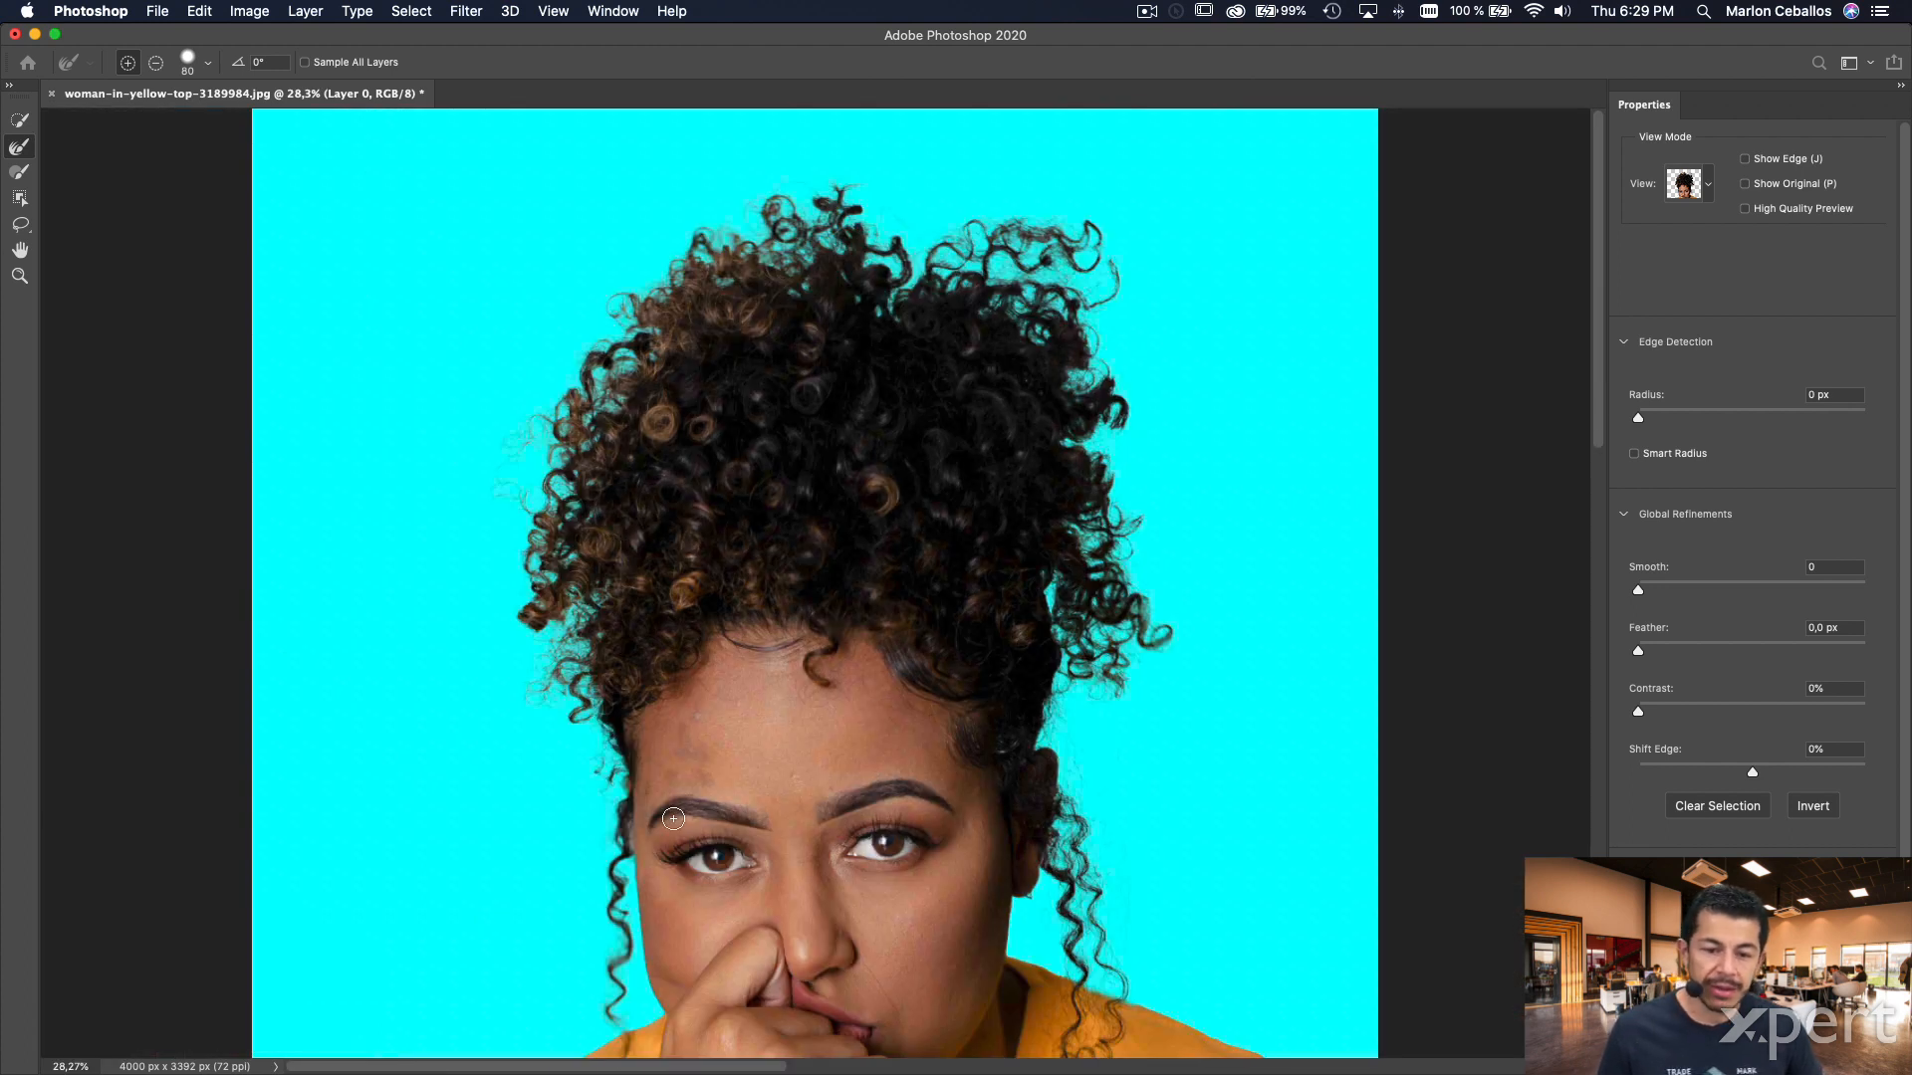
- Examine the left side strand, temple and lower curls for missed hairs in On Layers, Marching Ants and Onion Skin views
scroll(673, 819, "down", 10)
key("z")
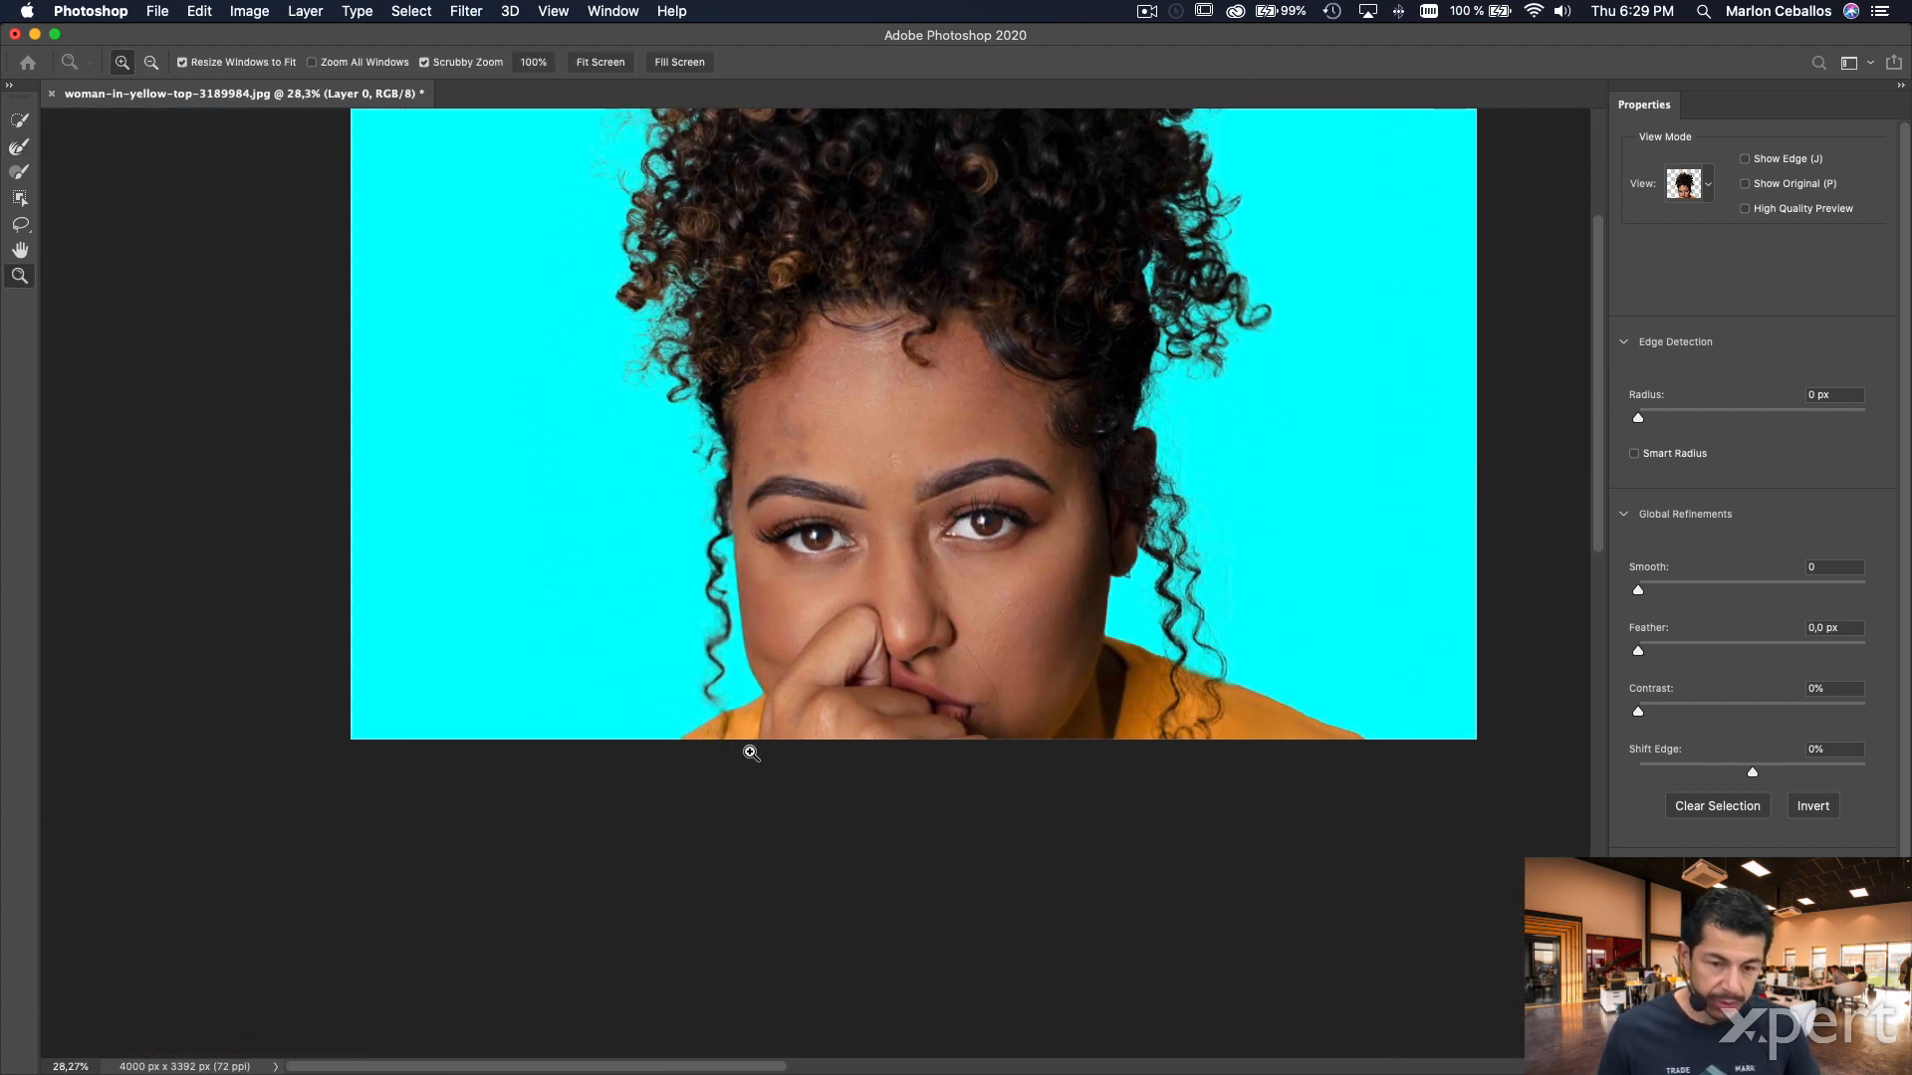
mouse_move(758, 716)
left_mouse_down()
mouse_move(883, 683)
mouse_move(853, 683)
left_mouse_up()
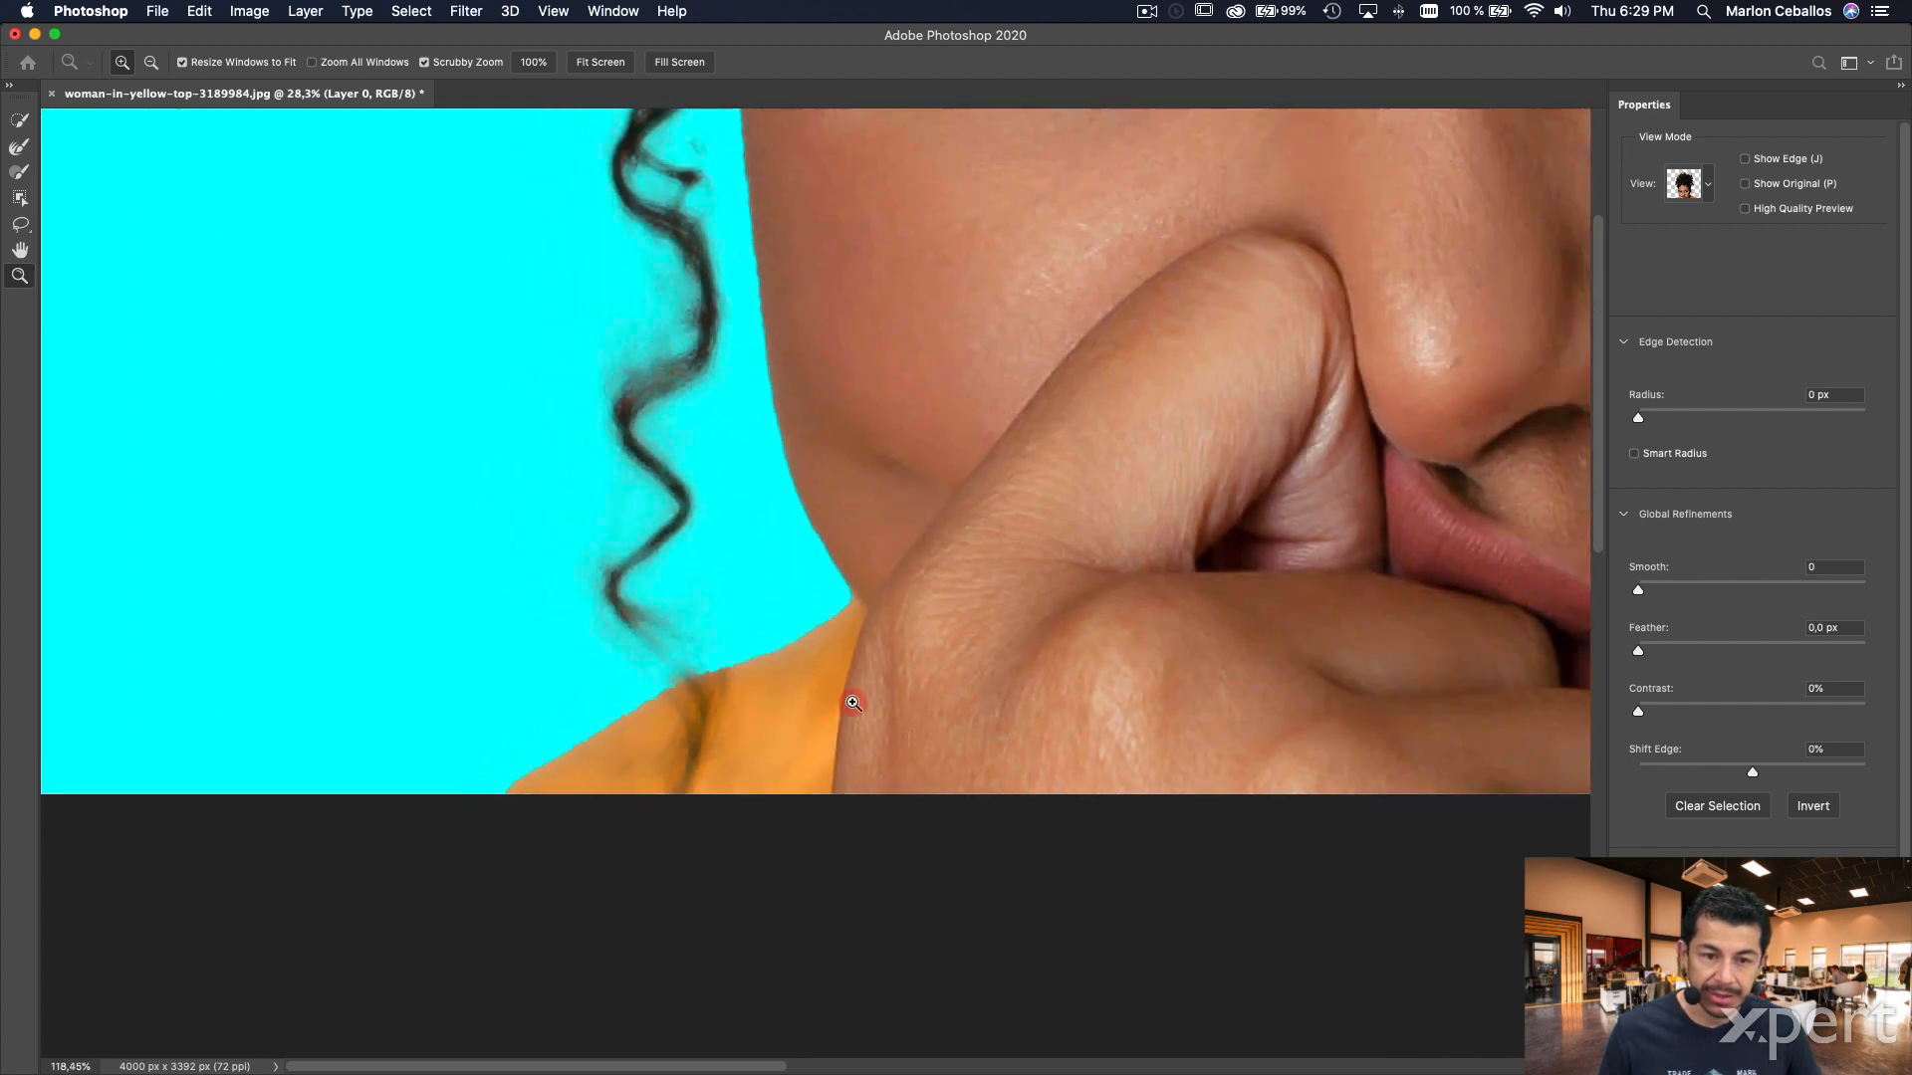
scroll(842, 451, "up", 5)
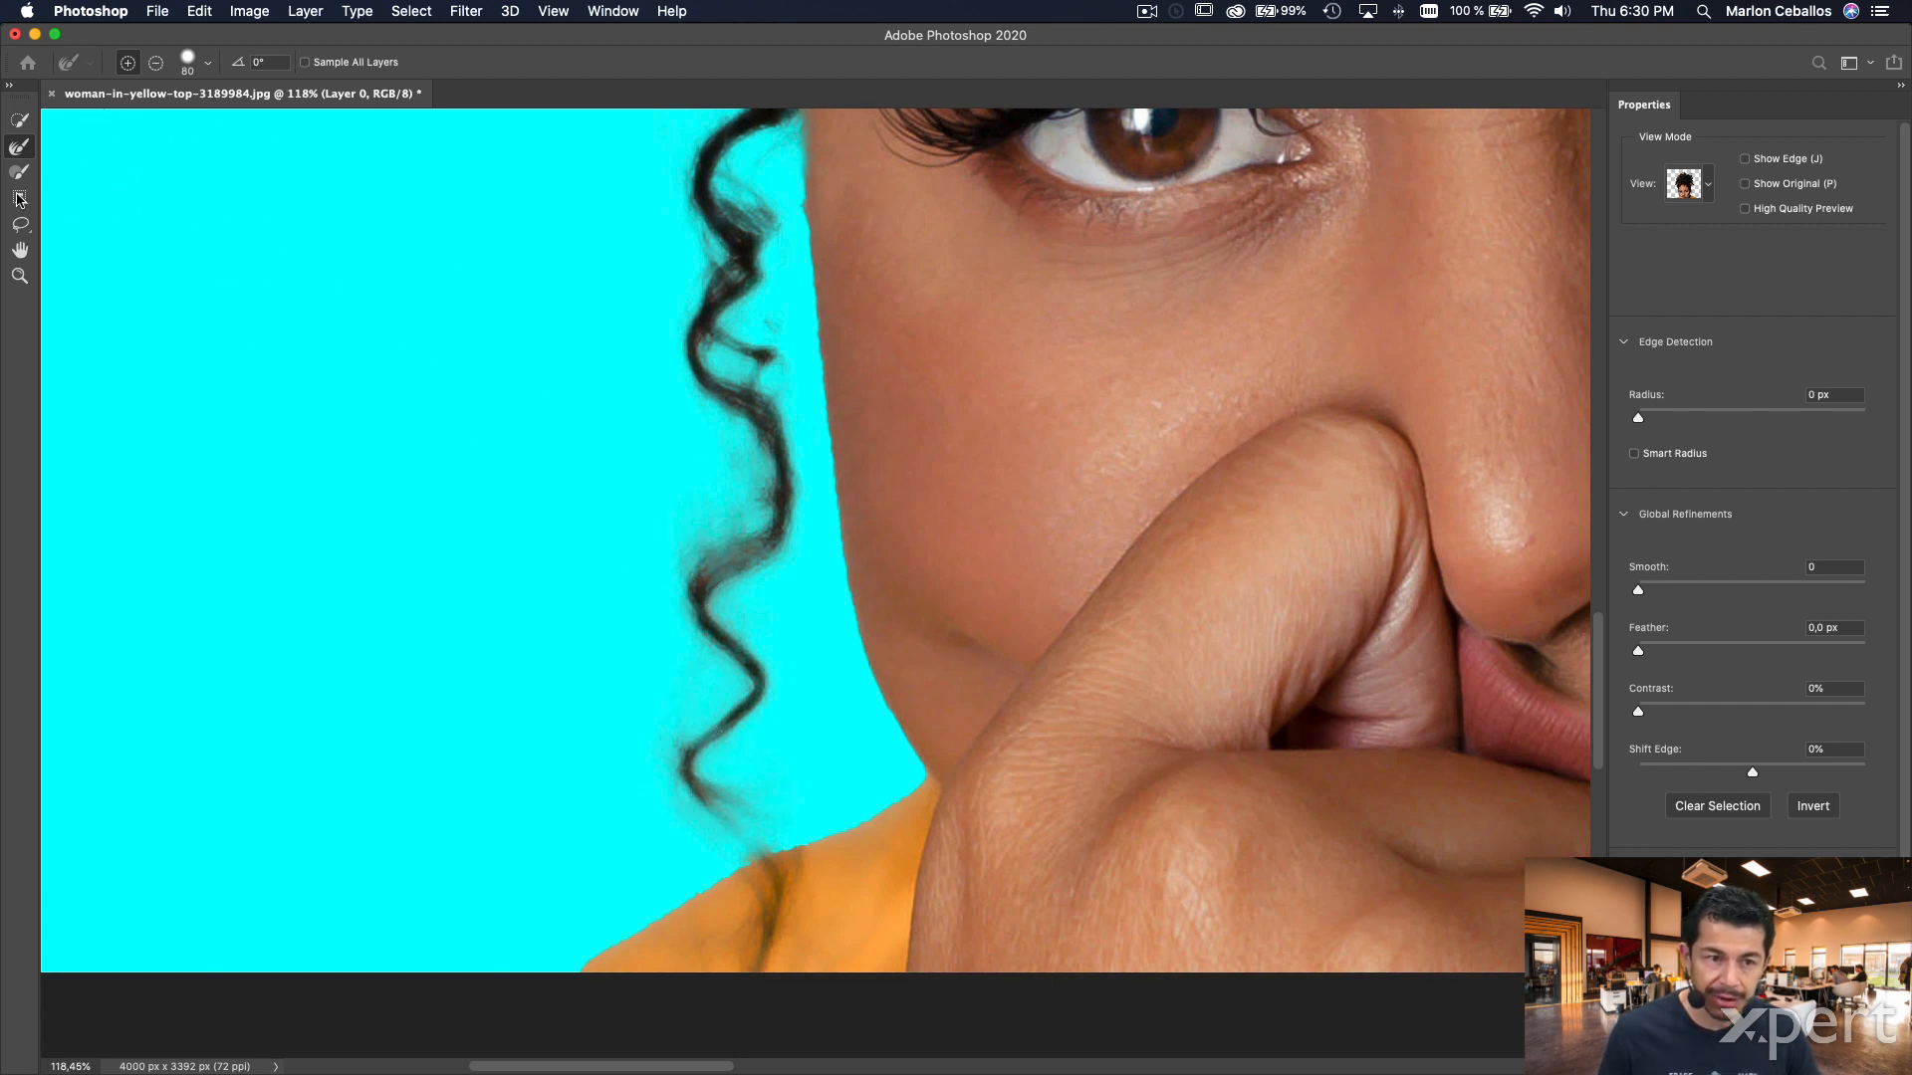
left_click_drag(799, 369, 784, 749)
left_click_drag(810, 247, 841, 455)
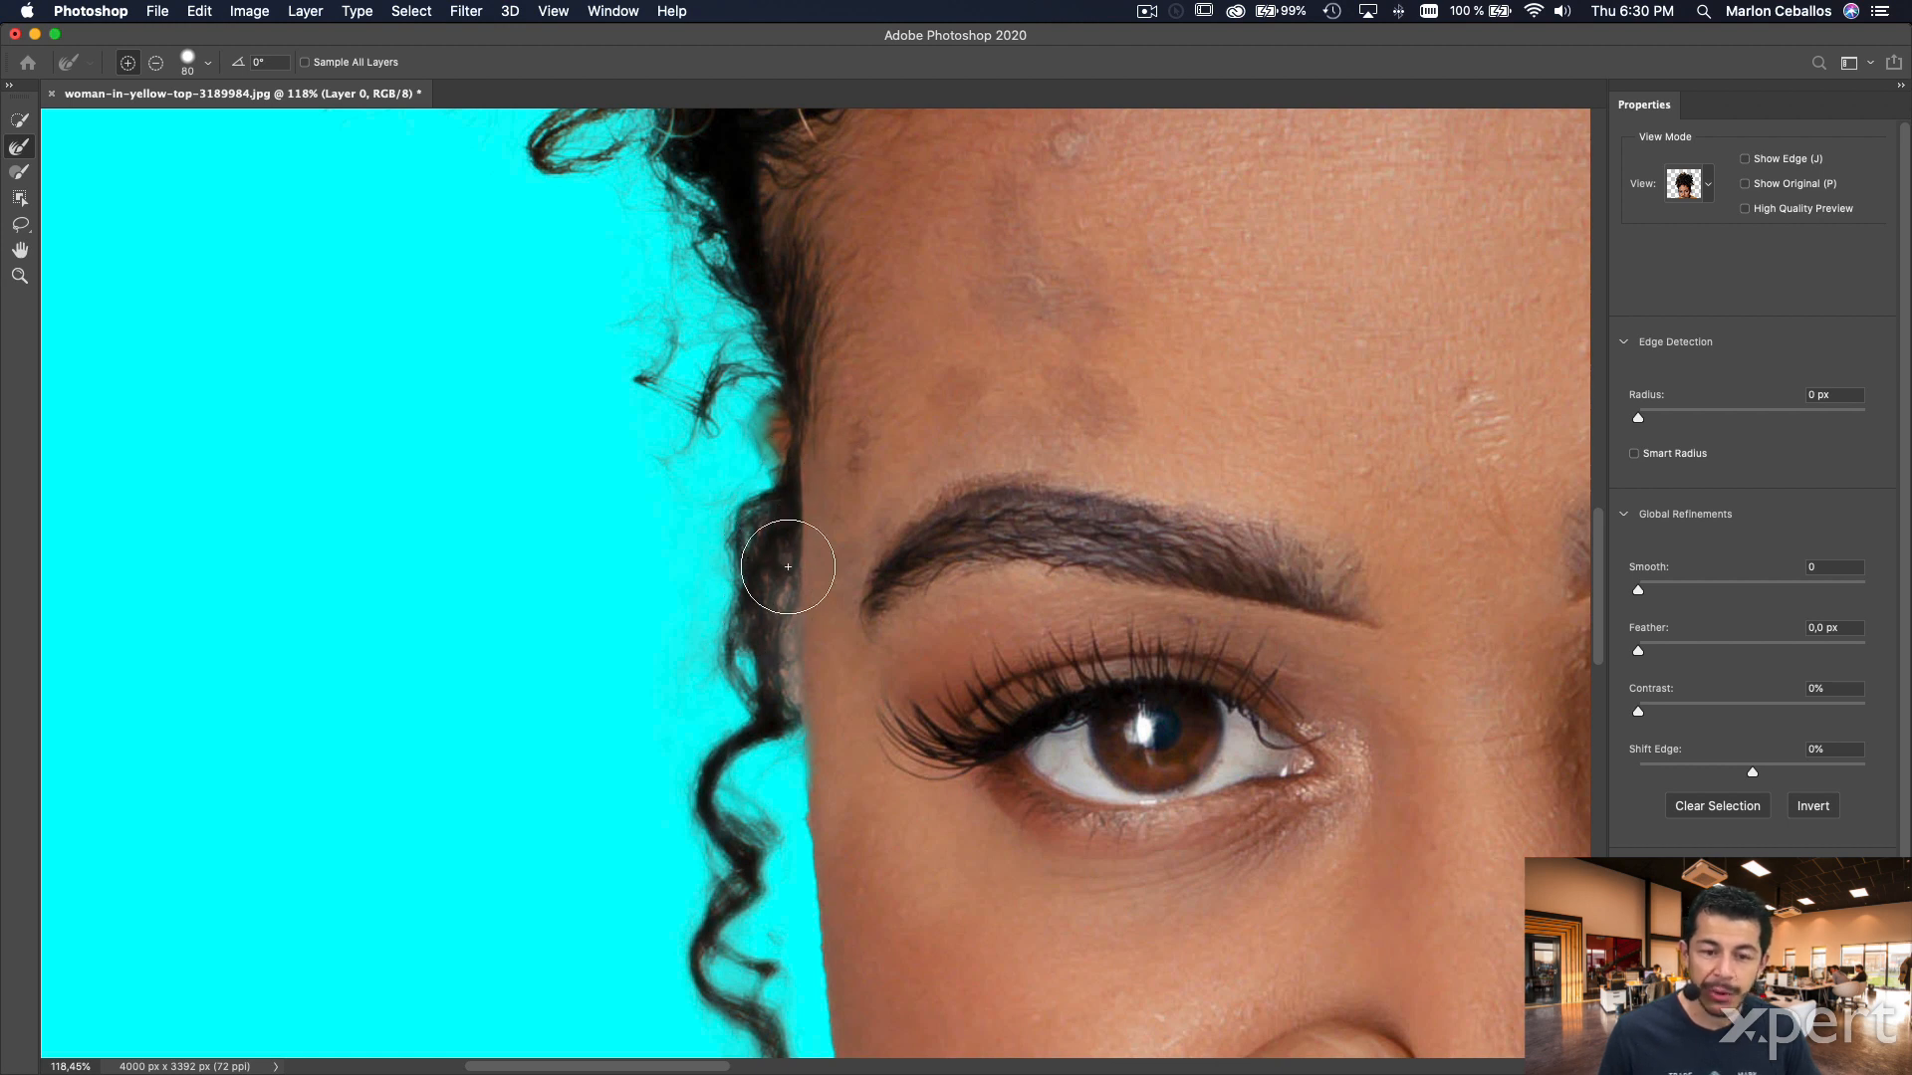
left_click_drag(839, 435, 931, 716)
left_click_drag(875, 474, 1080, 754)
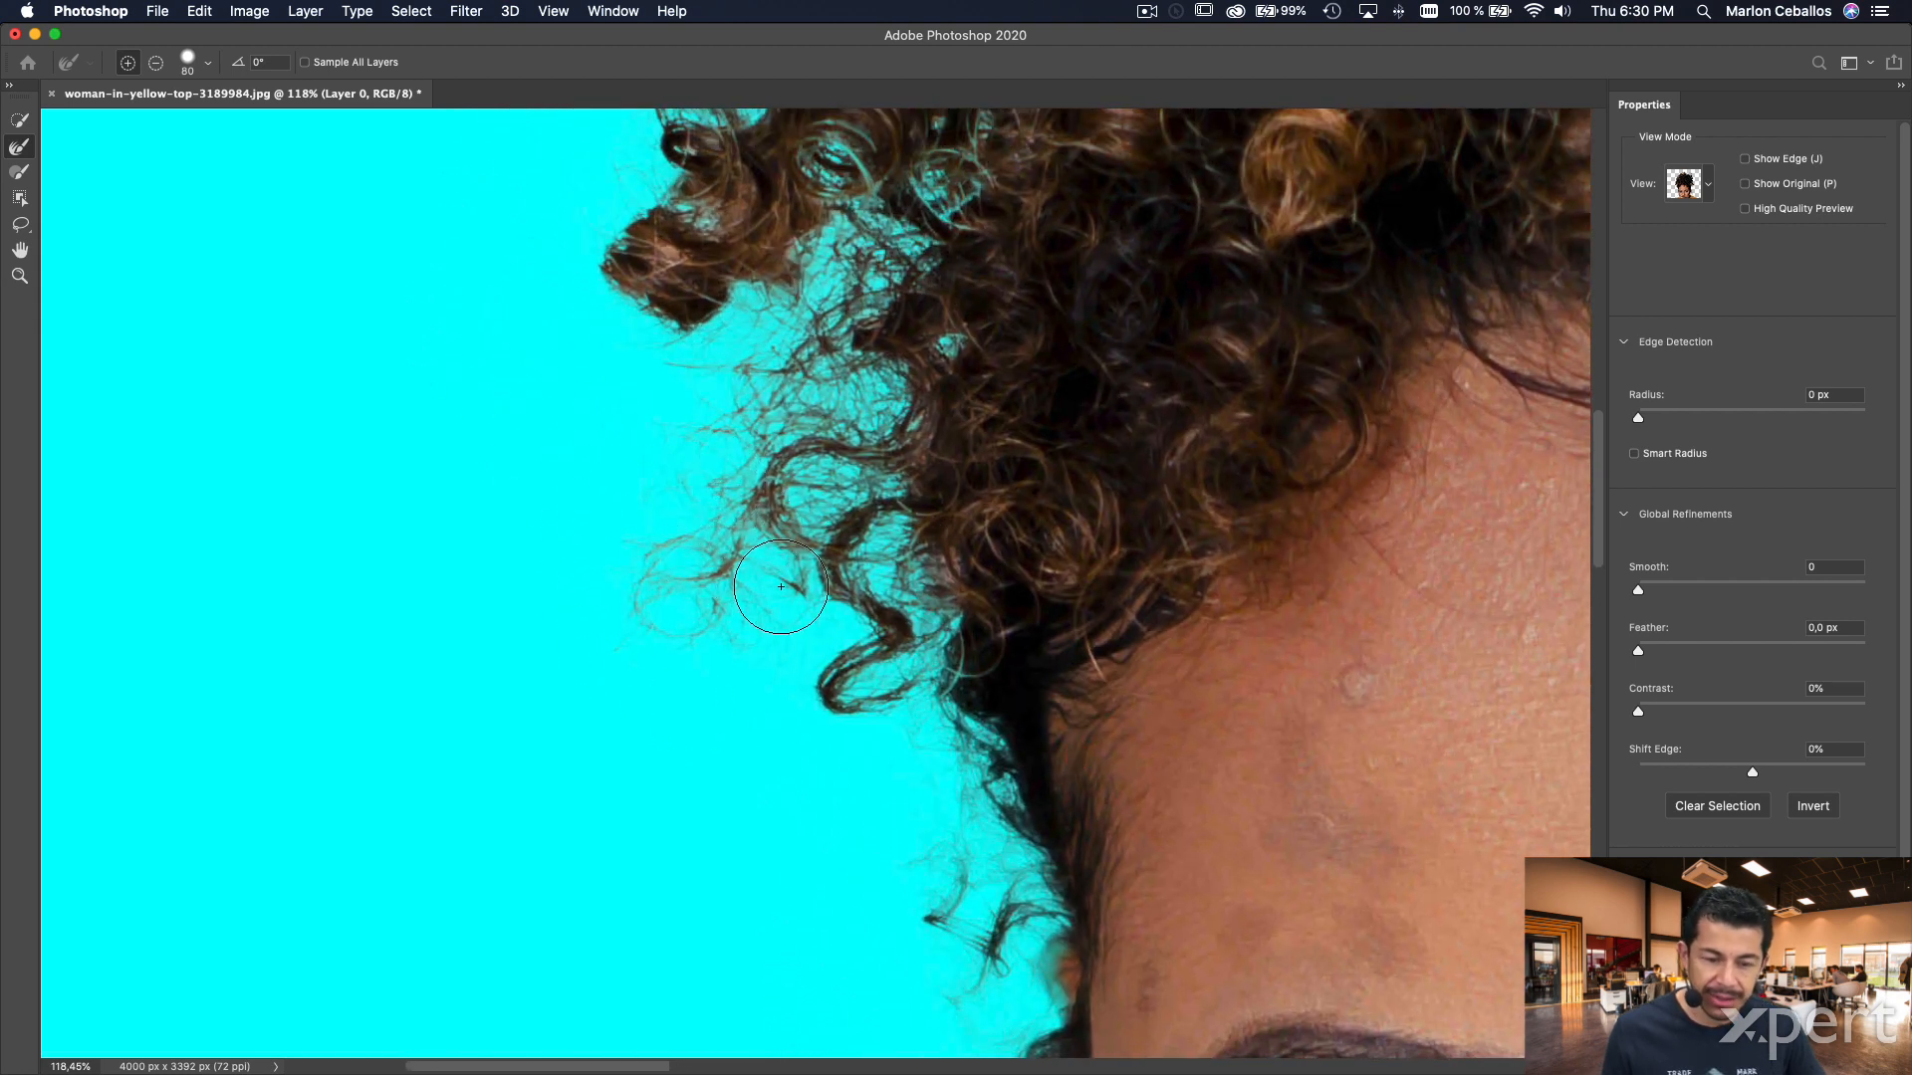
key("m")
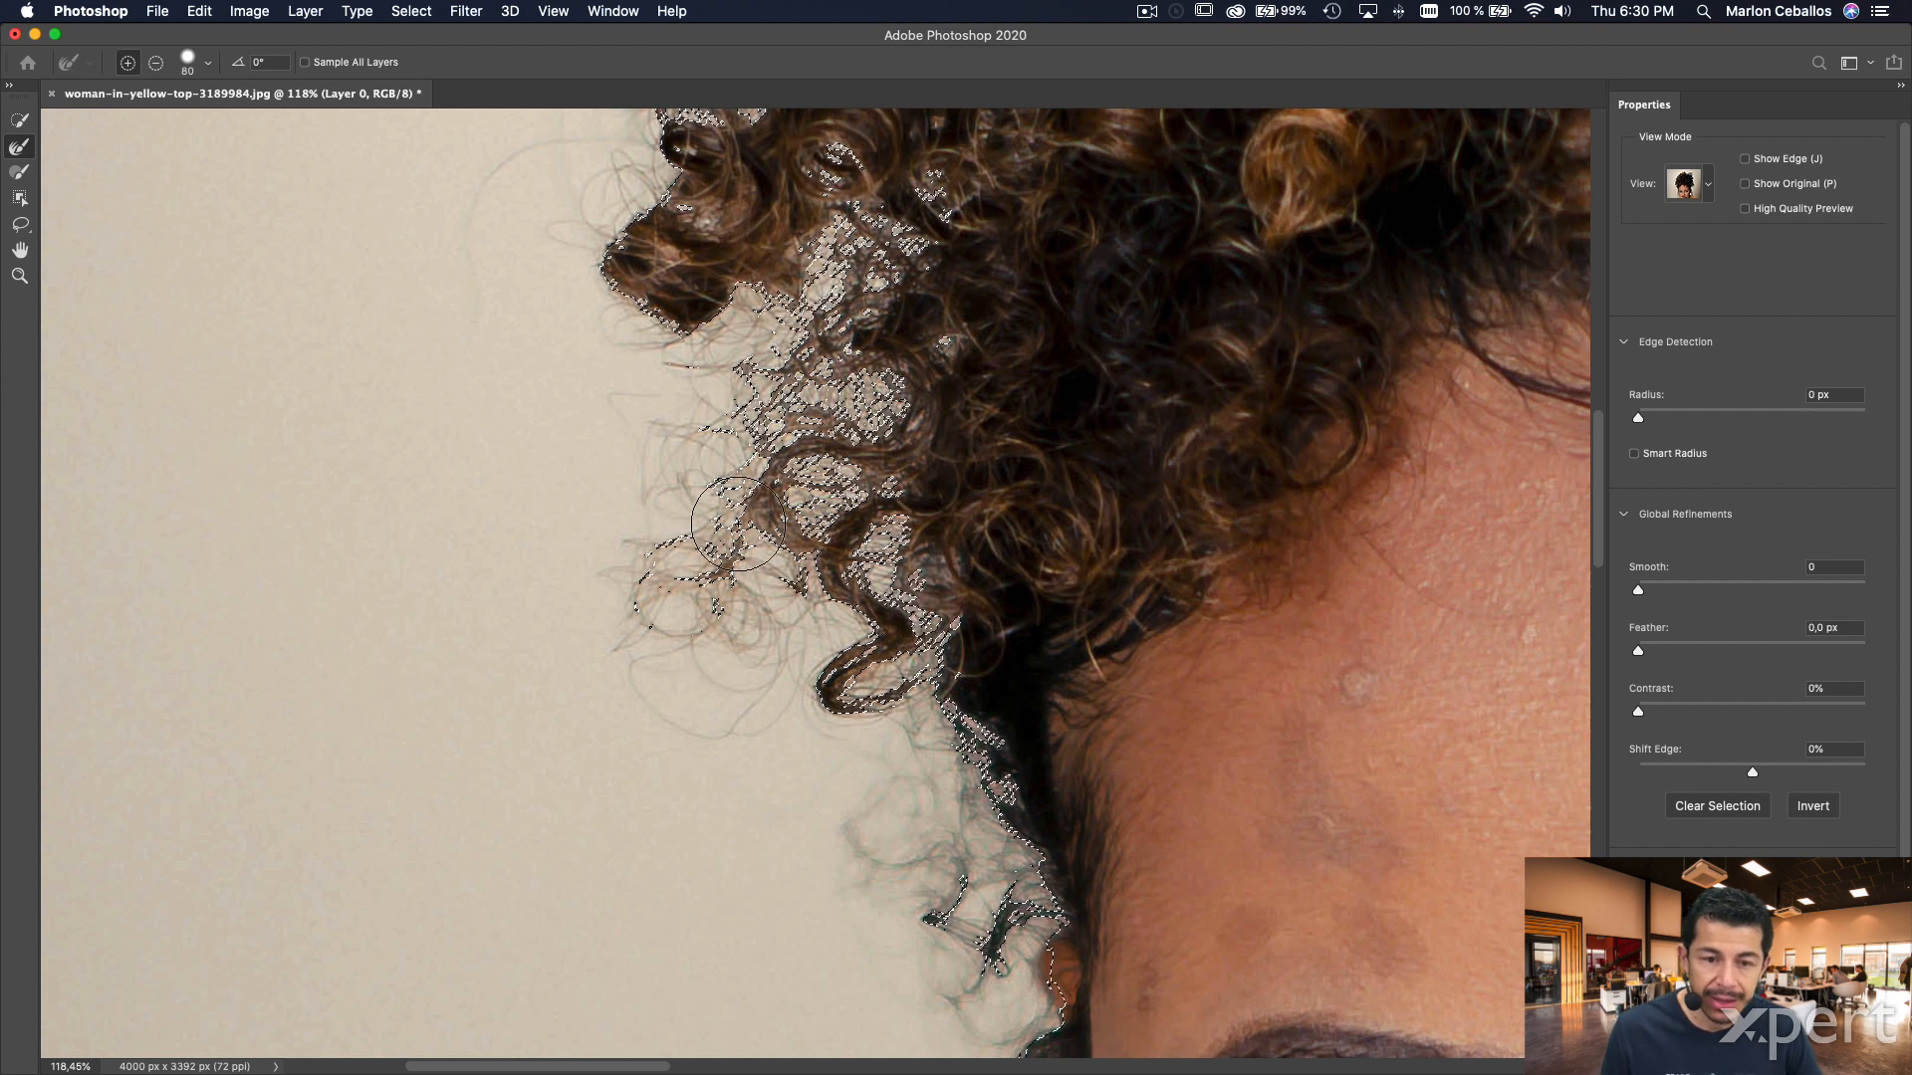
key("o")
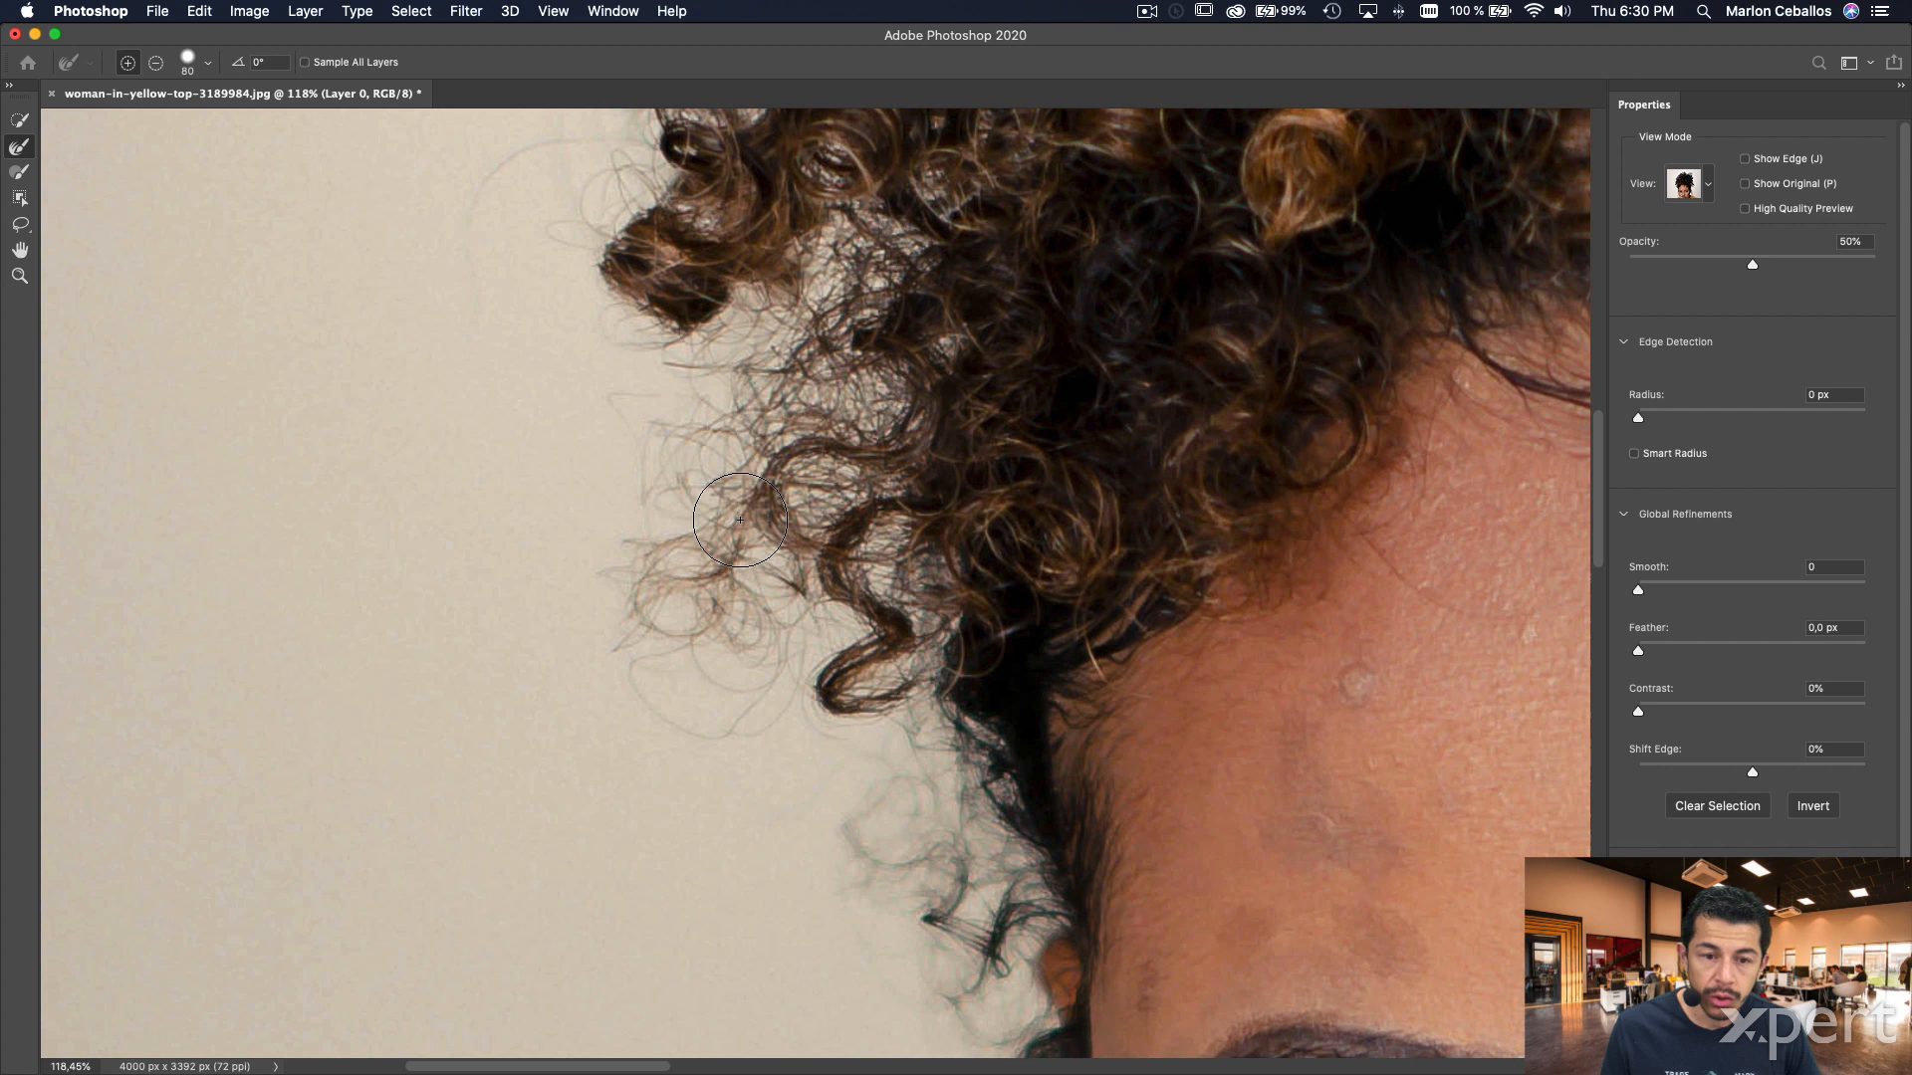
key("m")
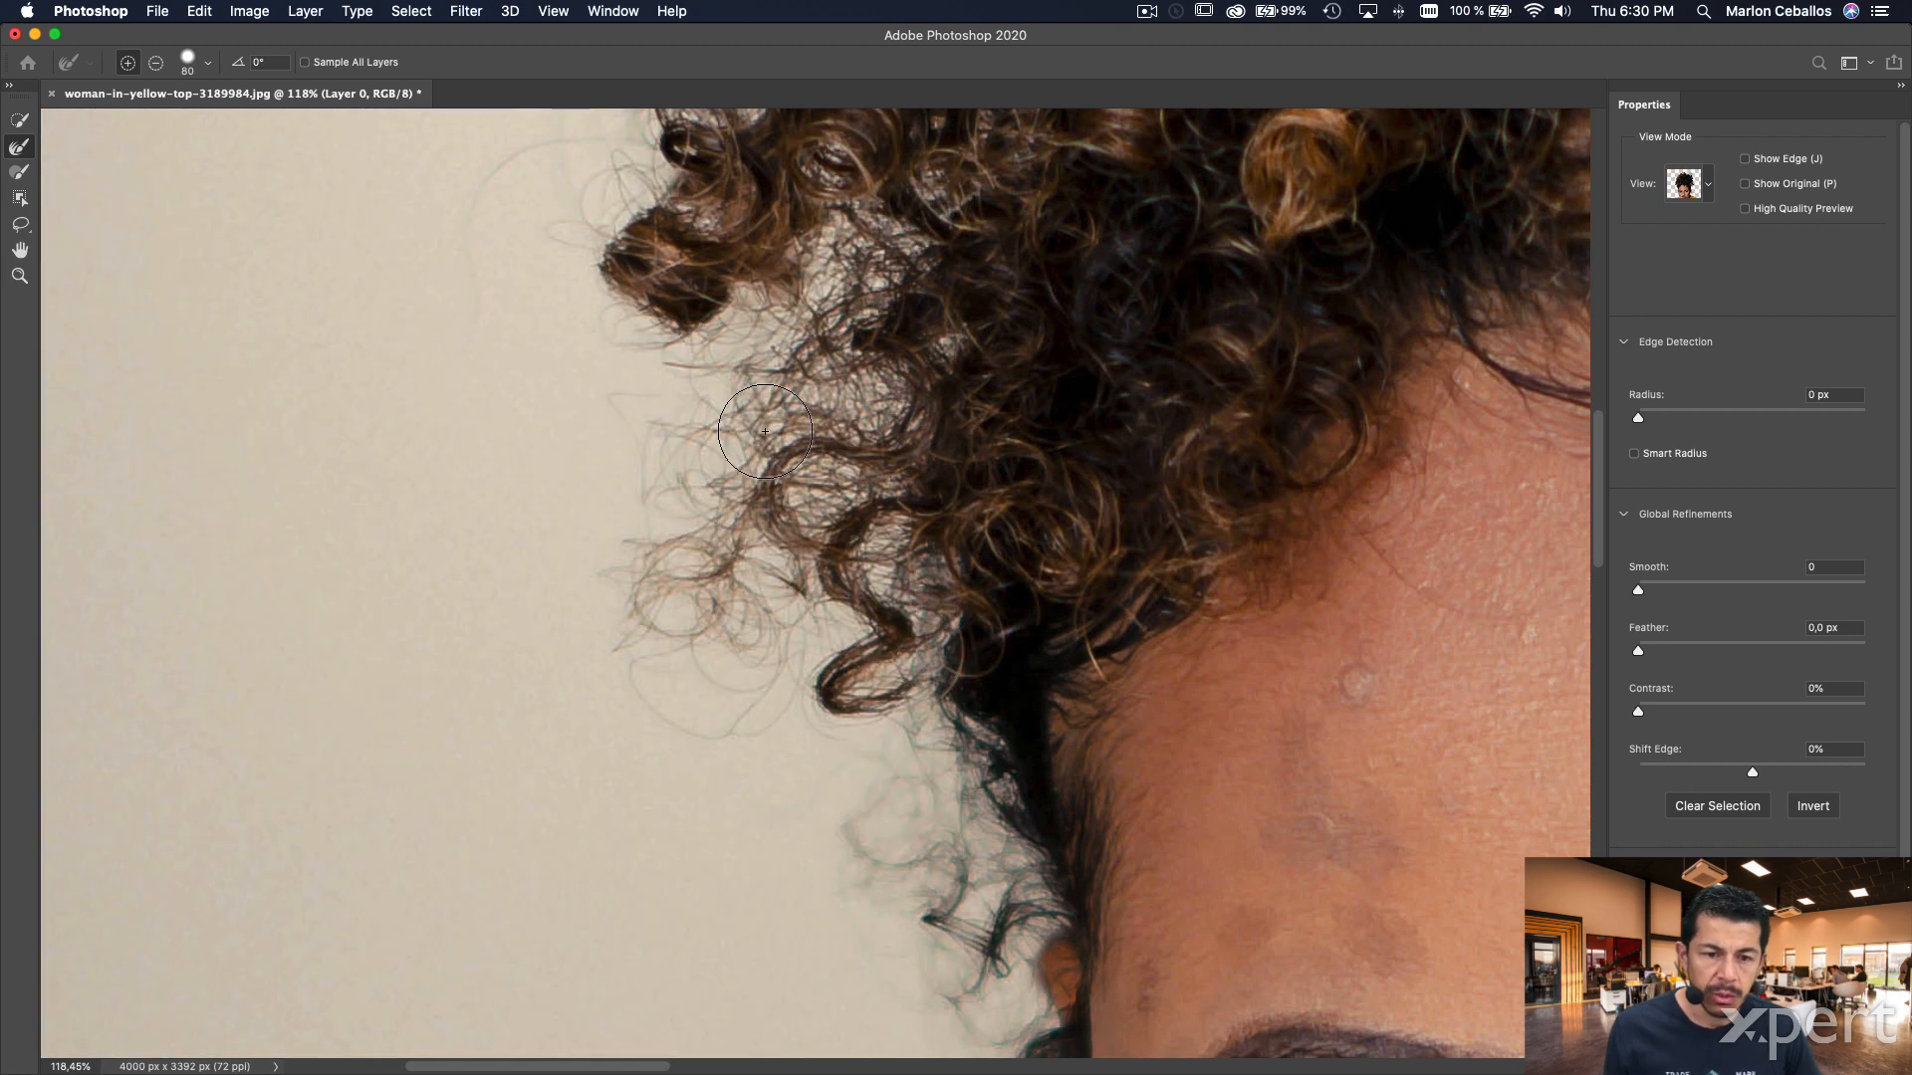
key("v")
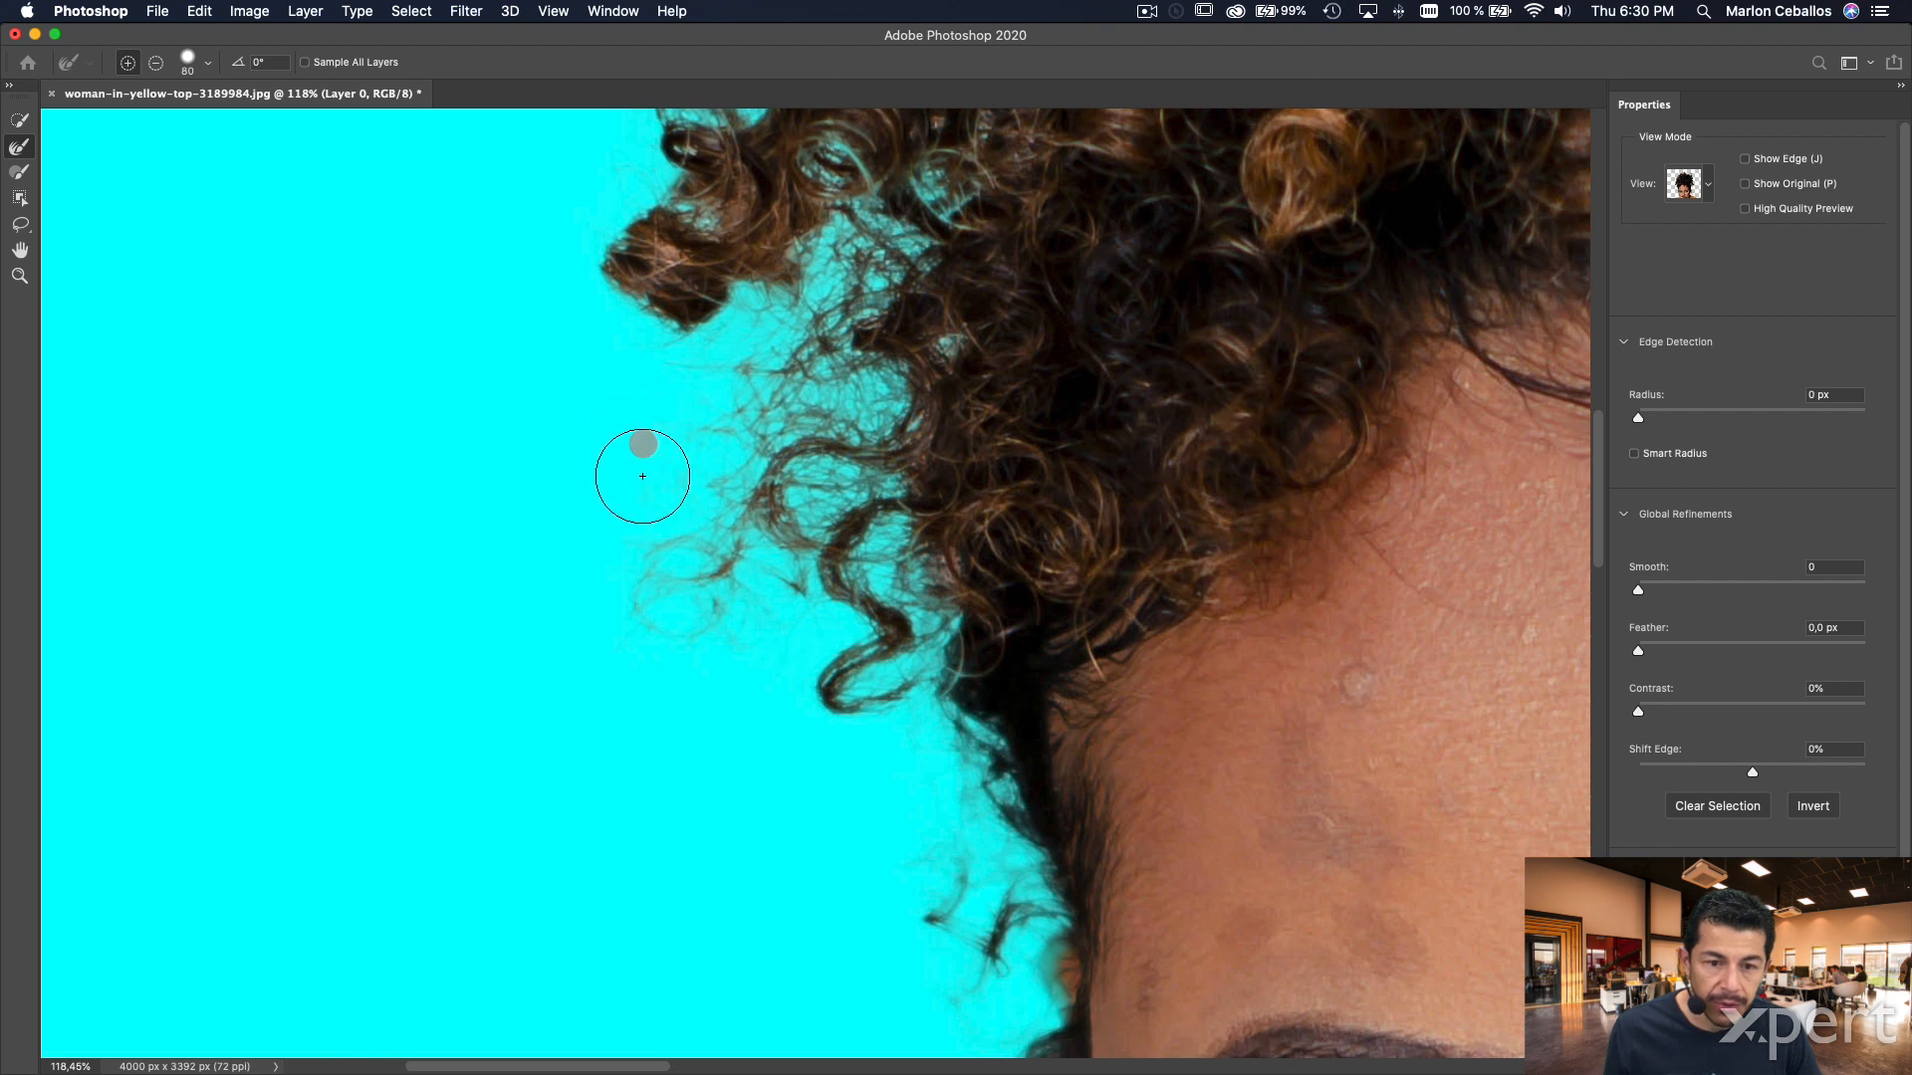
- Locate the flyaway hairs beside the upper-left curls in Marching Ants view and brush over them at 80 px in On Layers view
left_click_drag(797, 313, 814, 732)
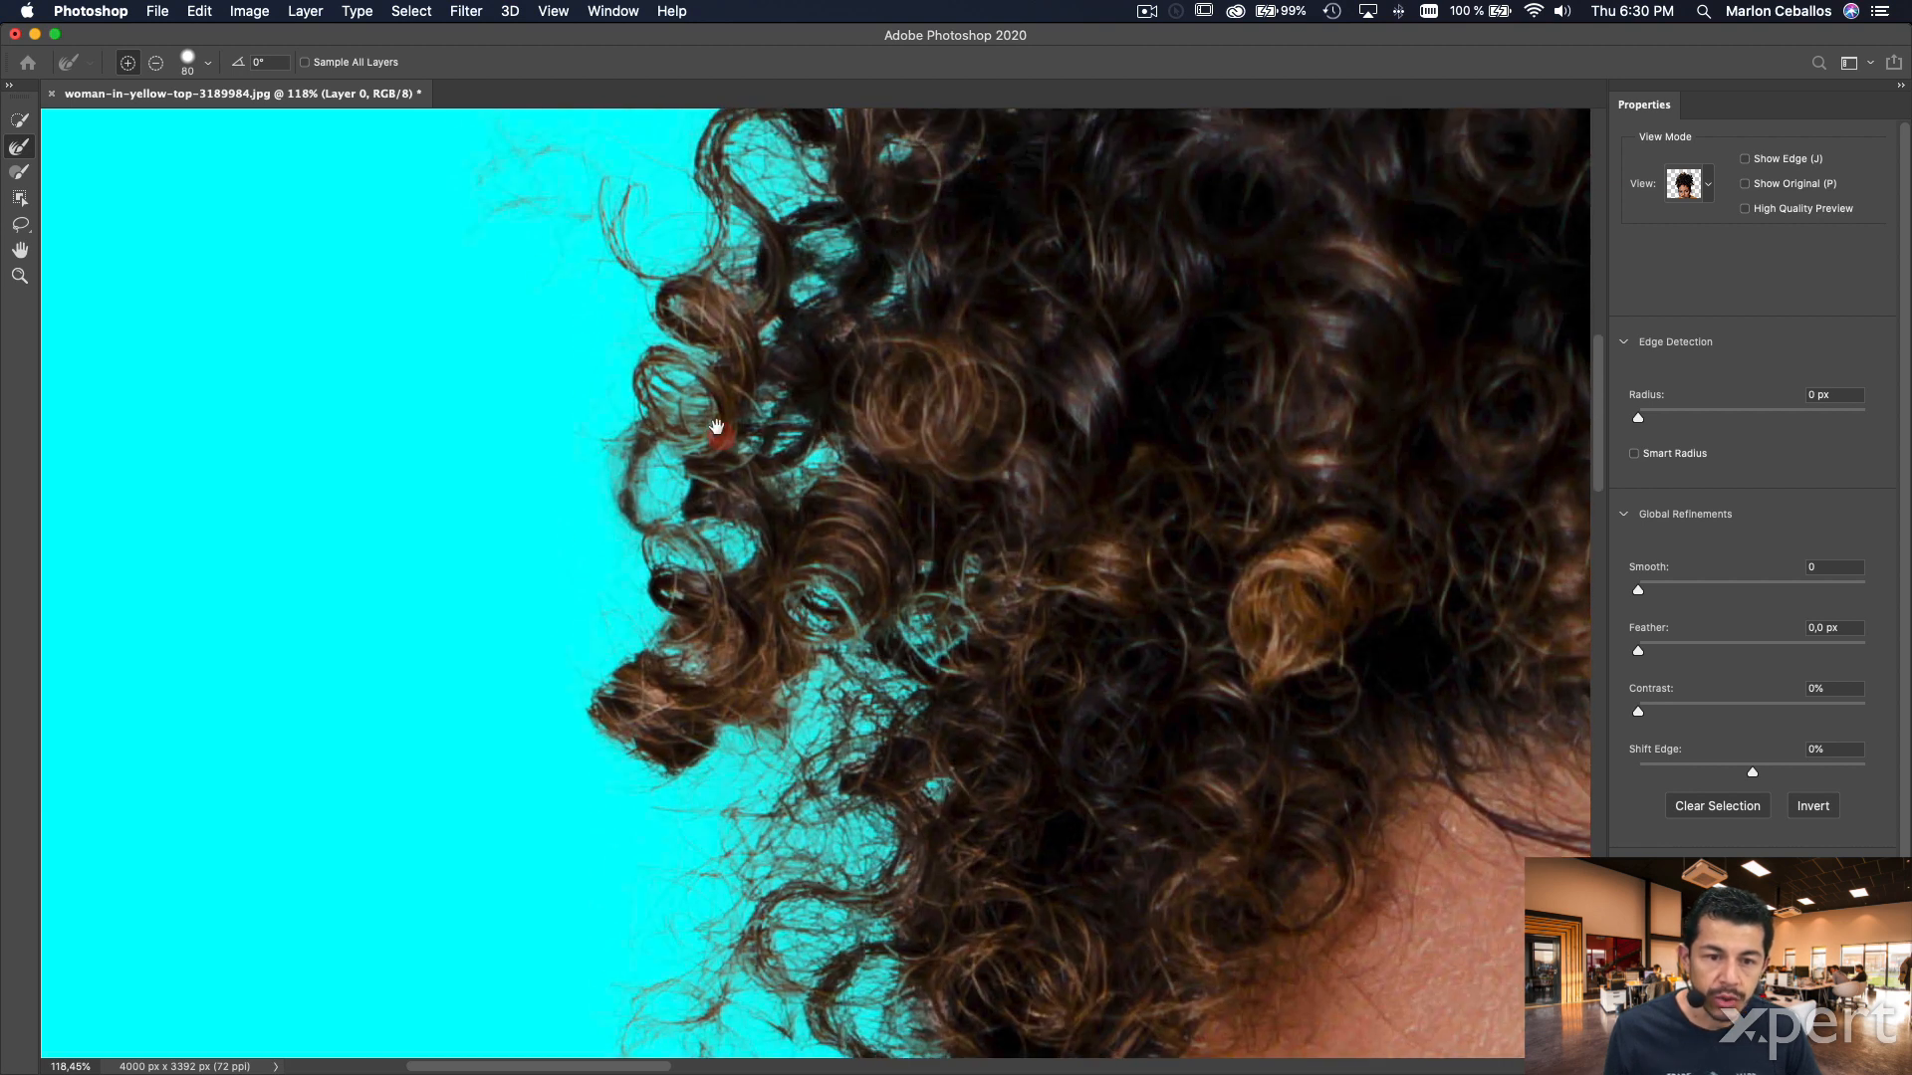
left_click_drag(697, 214, 773, 522)
left_click_drag(707, 270, 633, 565)
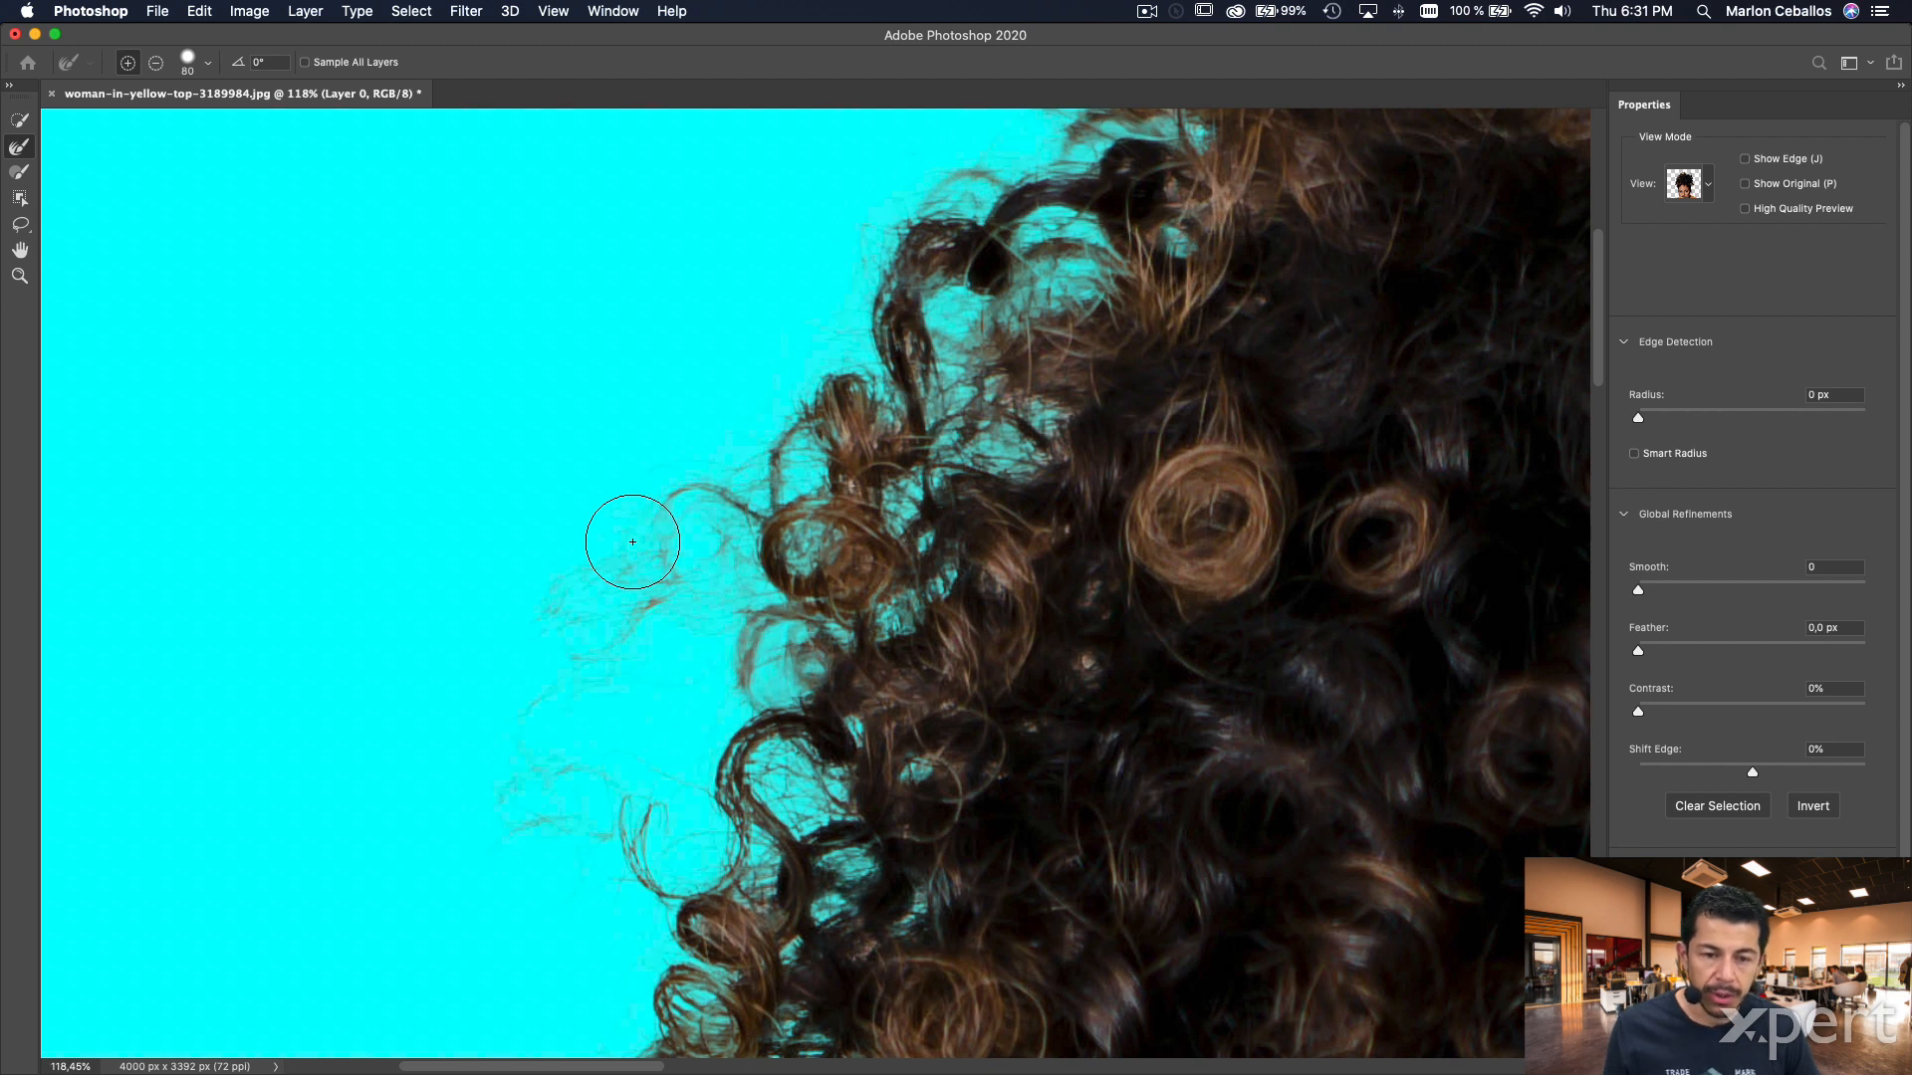
key("m")
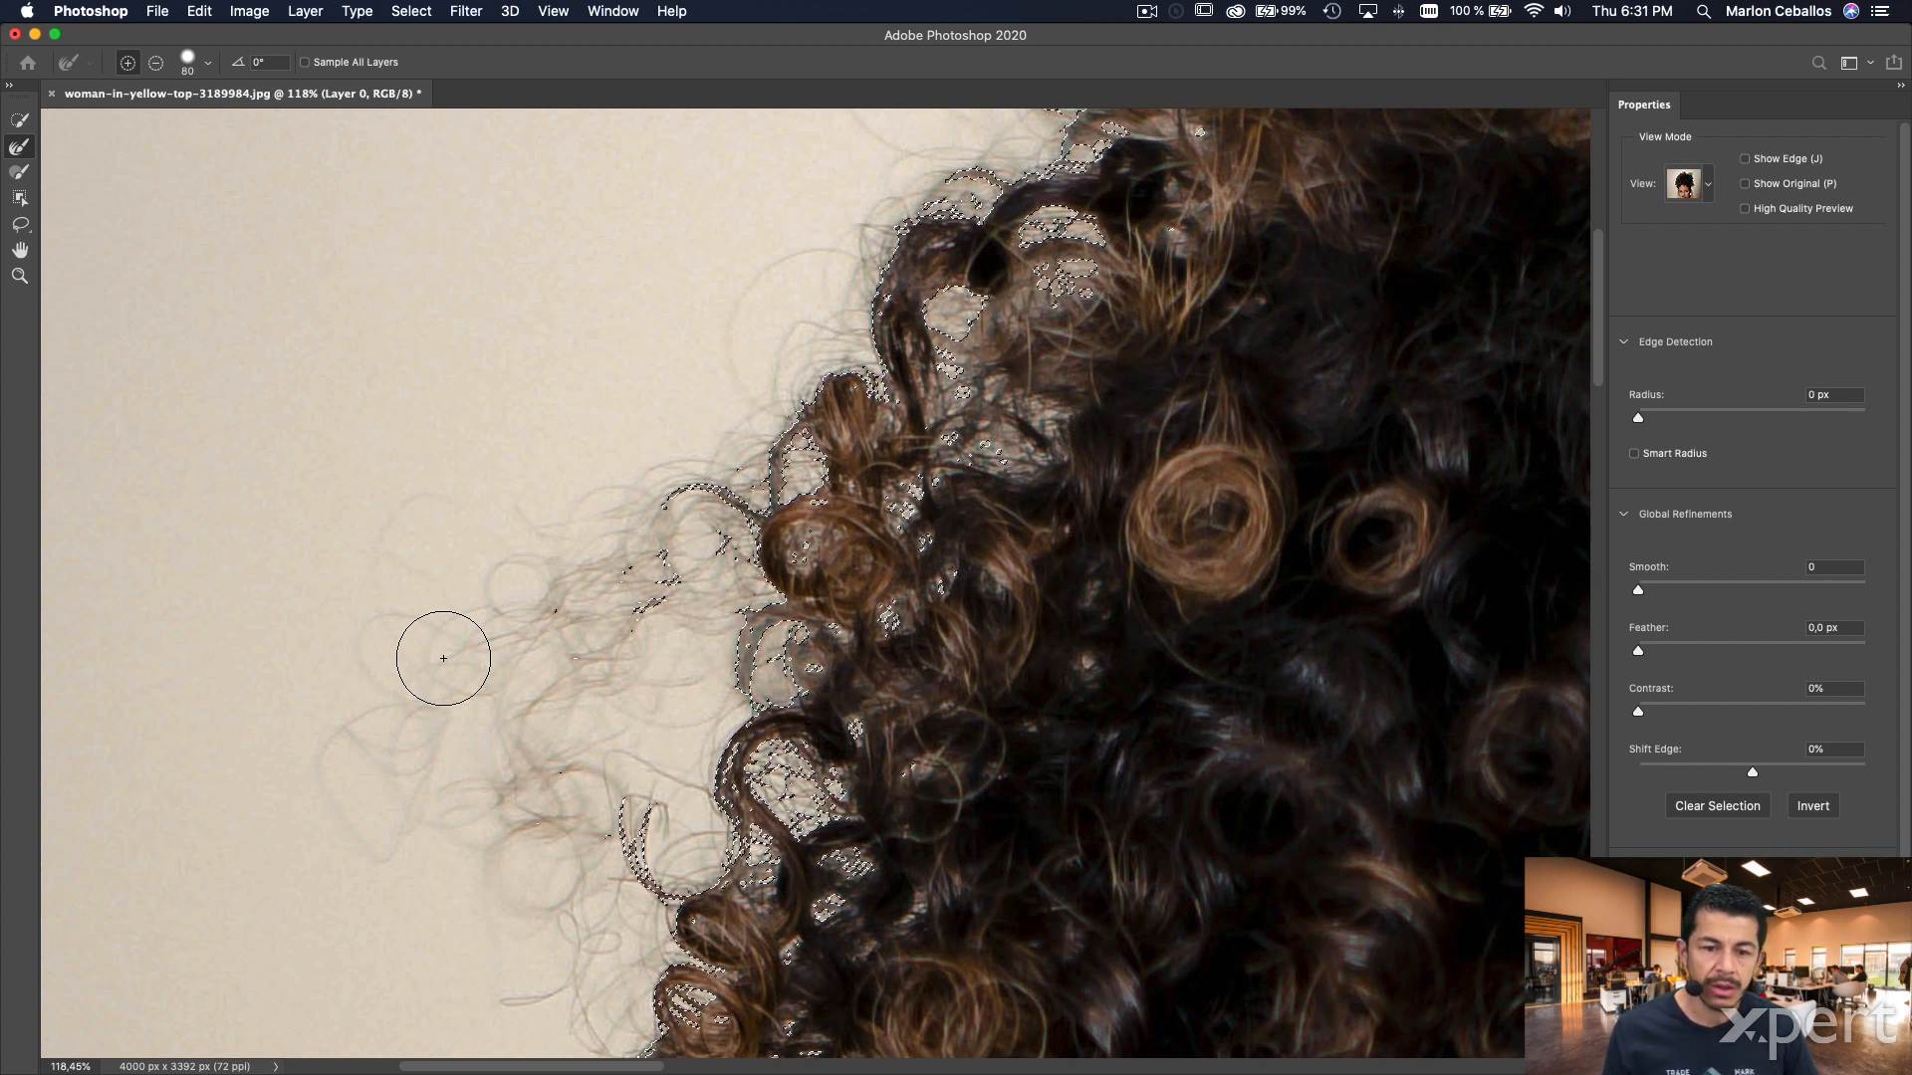
key("v")
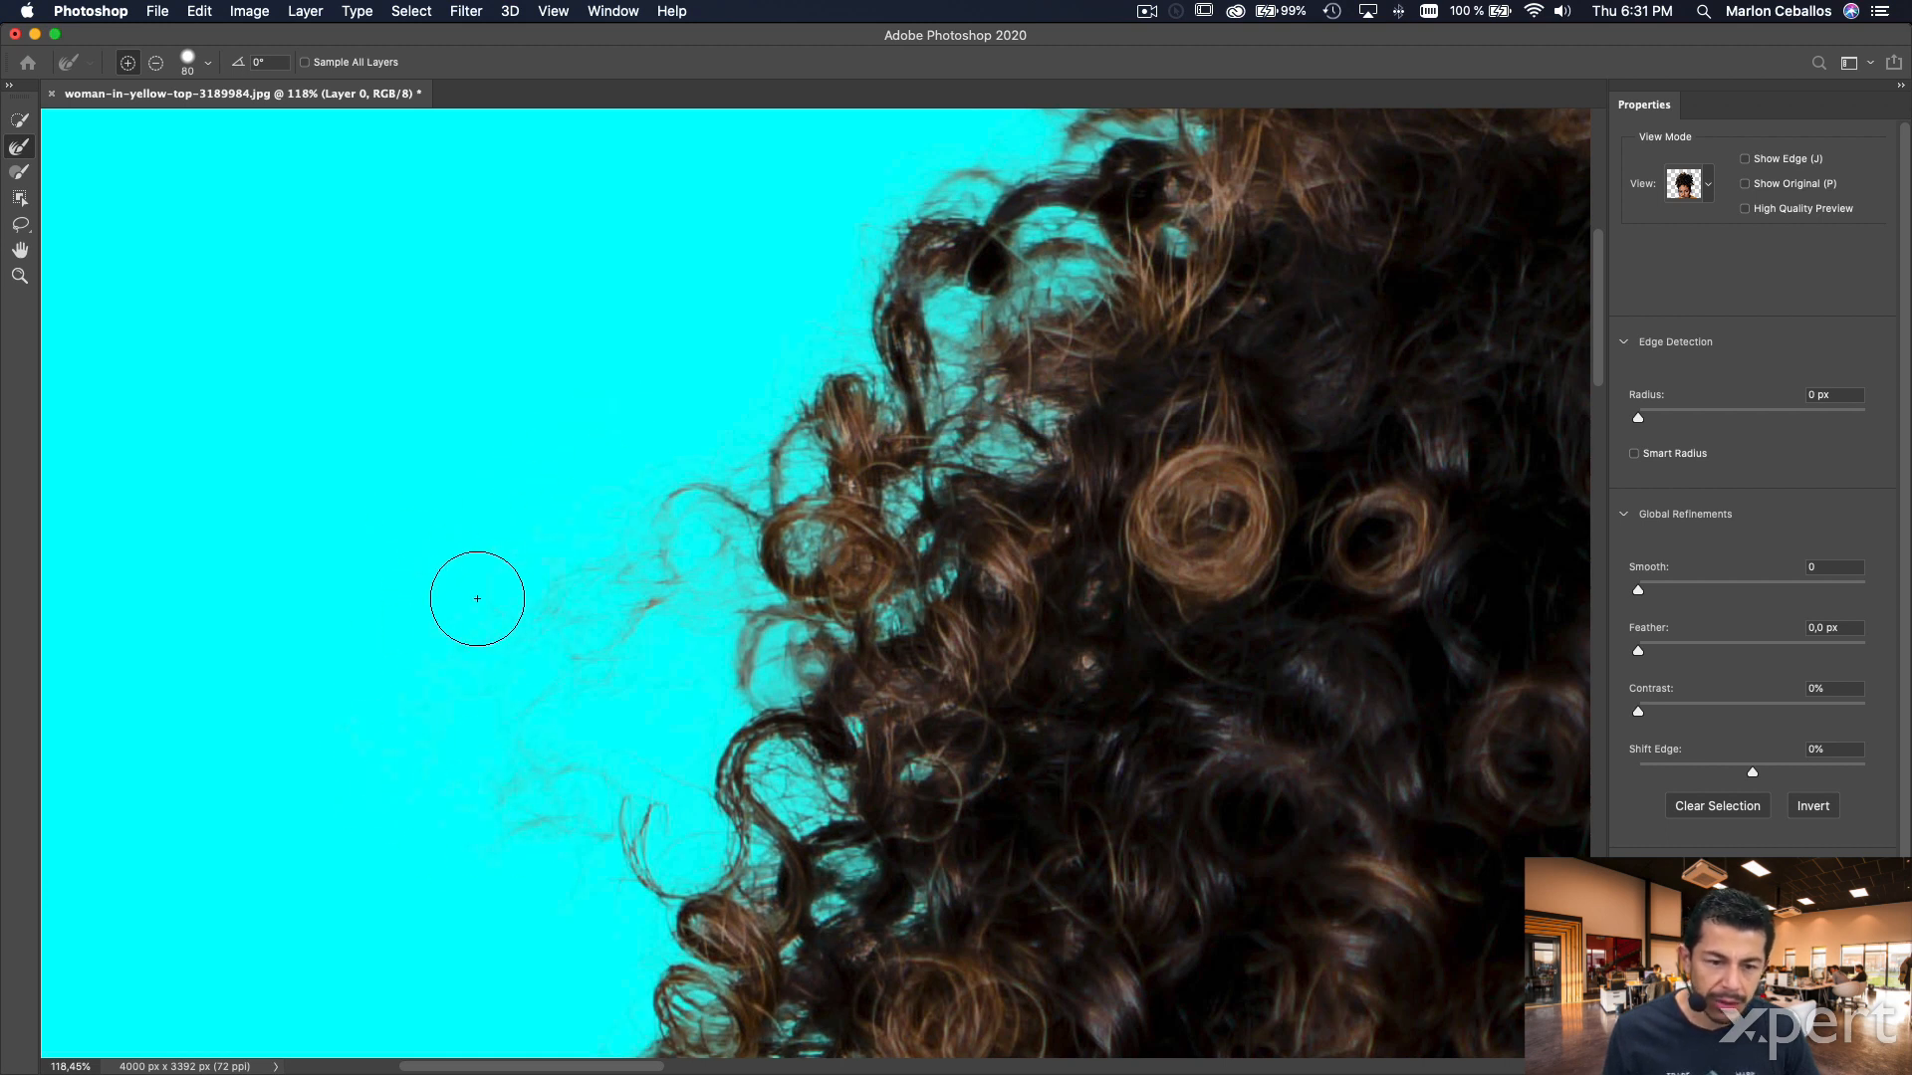
mouse_move(433, 675)
left_mouse_down()
mouse_move(424, 657)
mouse_move(508, 576)
mouse_move(729, 464)
left_mouse_up()
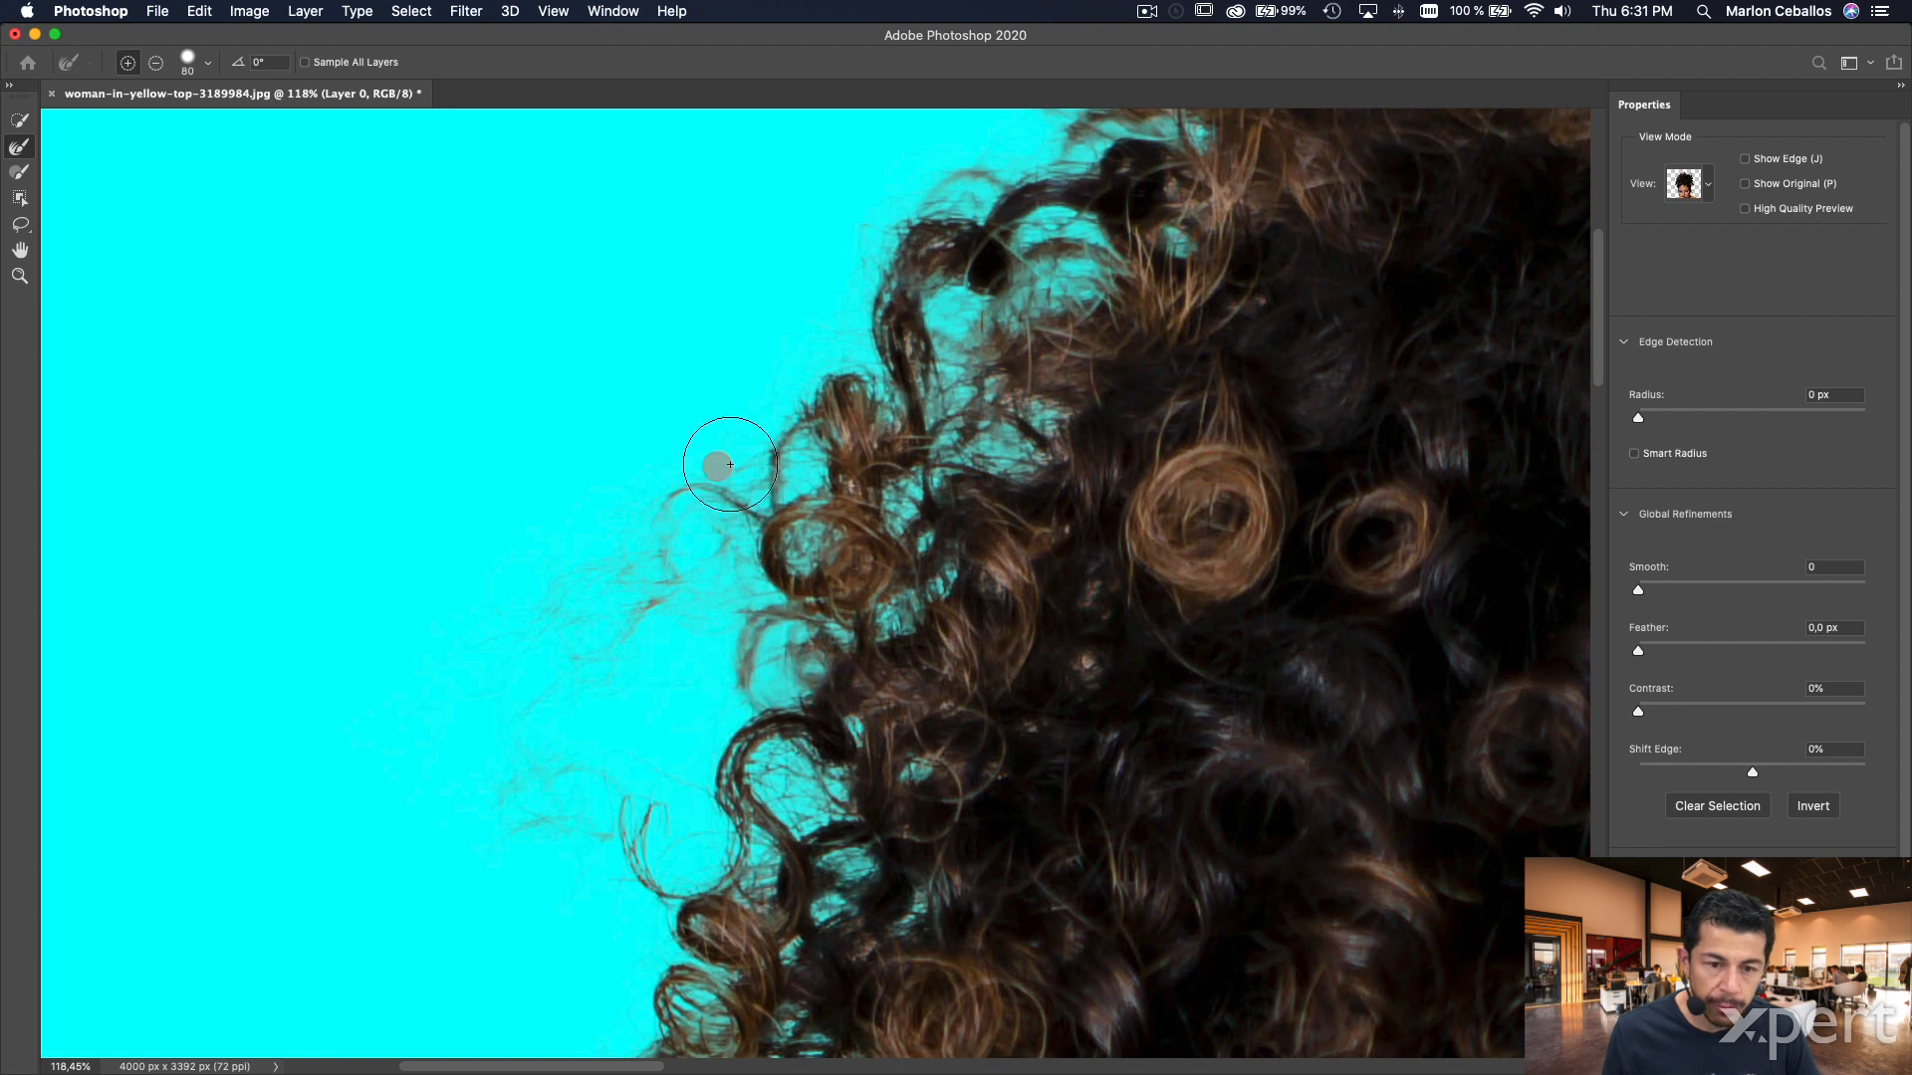
- Examine the refined hair edge across the top and down the right side to the shoulder in On Layers and Marching Ants views
mouse_move(892, 414)
left_mouse_down()
mouse_move(824, 503)
mouse_move(738, 418)
left_mouse_up()
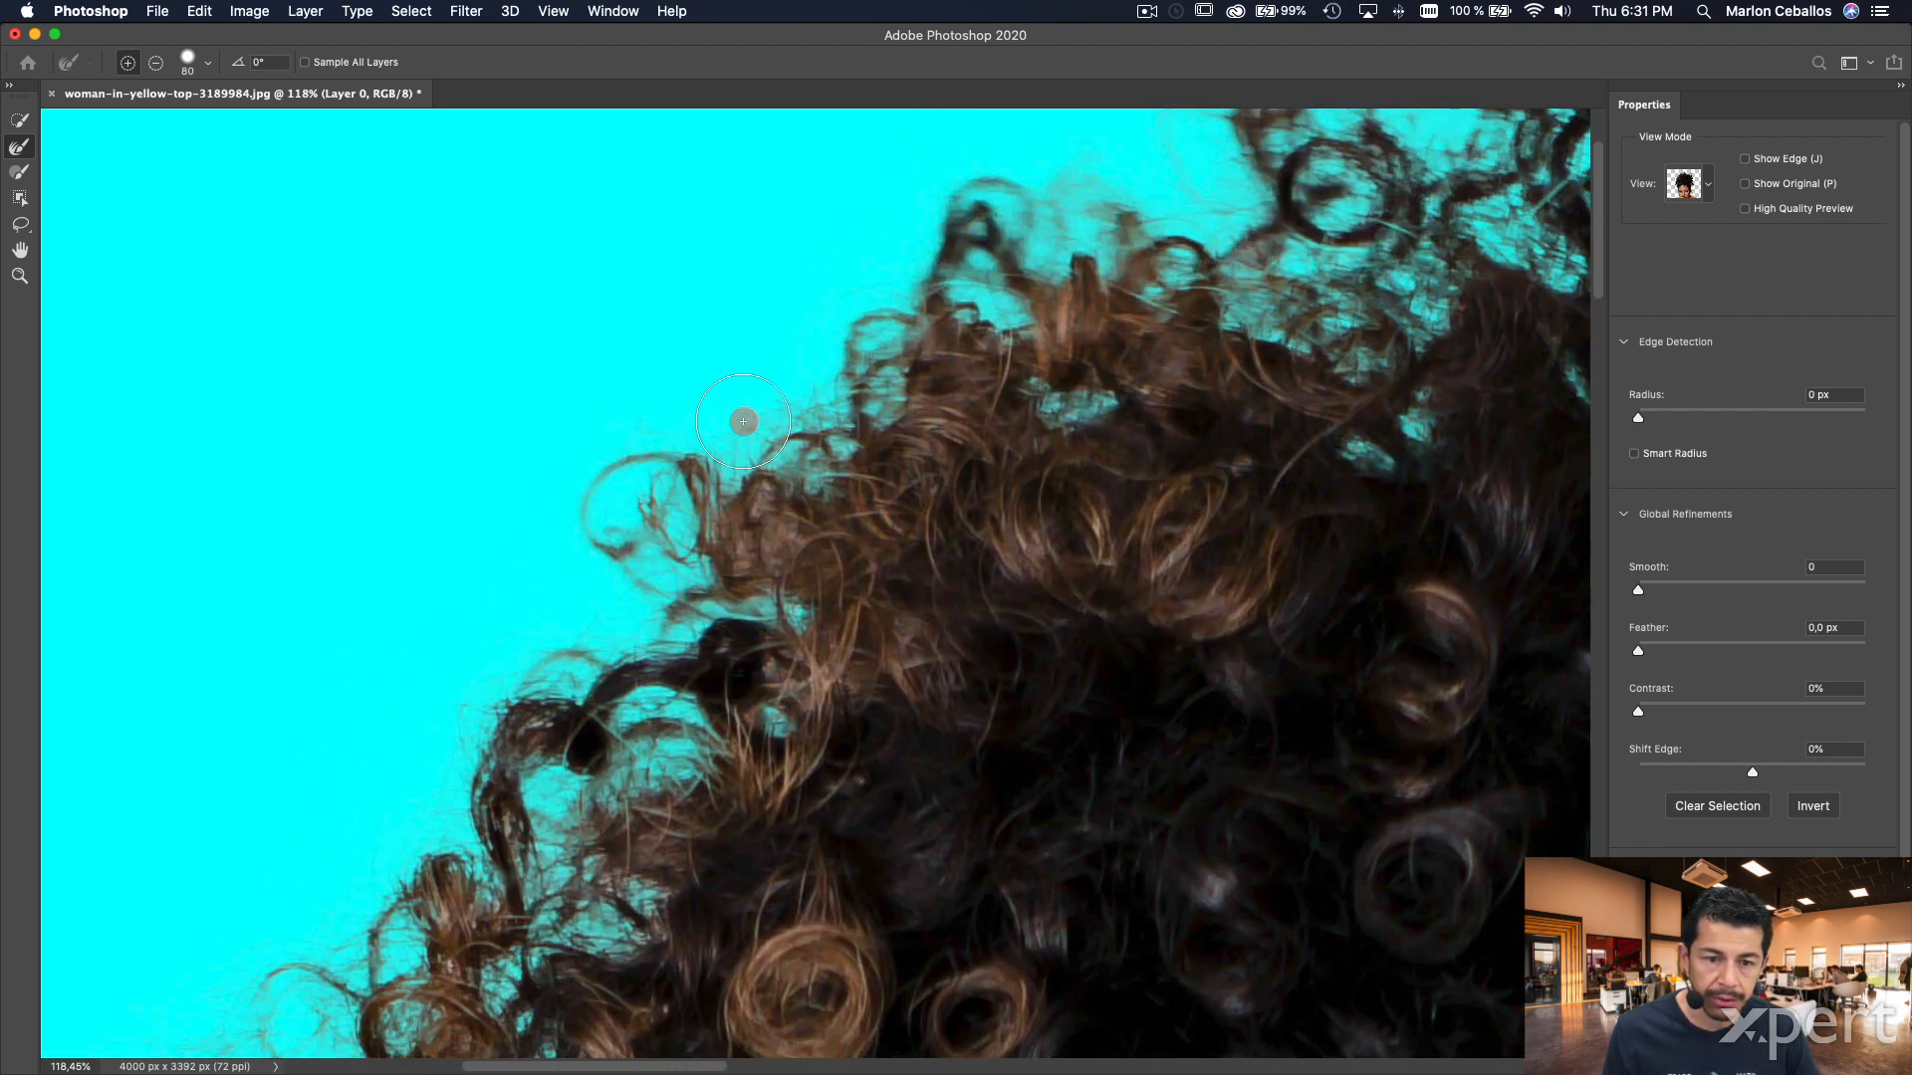
left_click_drag(1082, 415, 638, 746)
left_click_drag(913, 504, 777, 494)
left_click_drag(1278, 649, 608, 608)
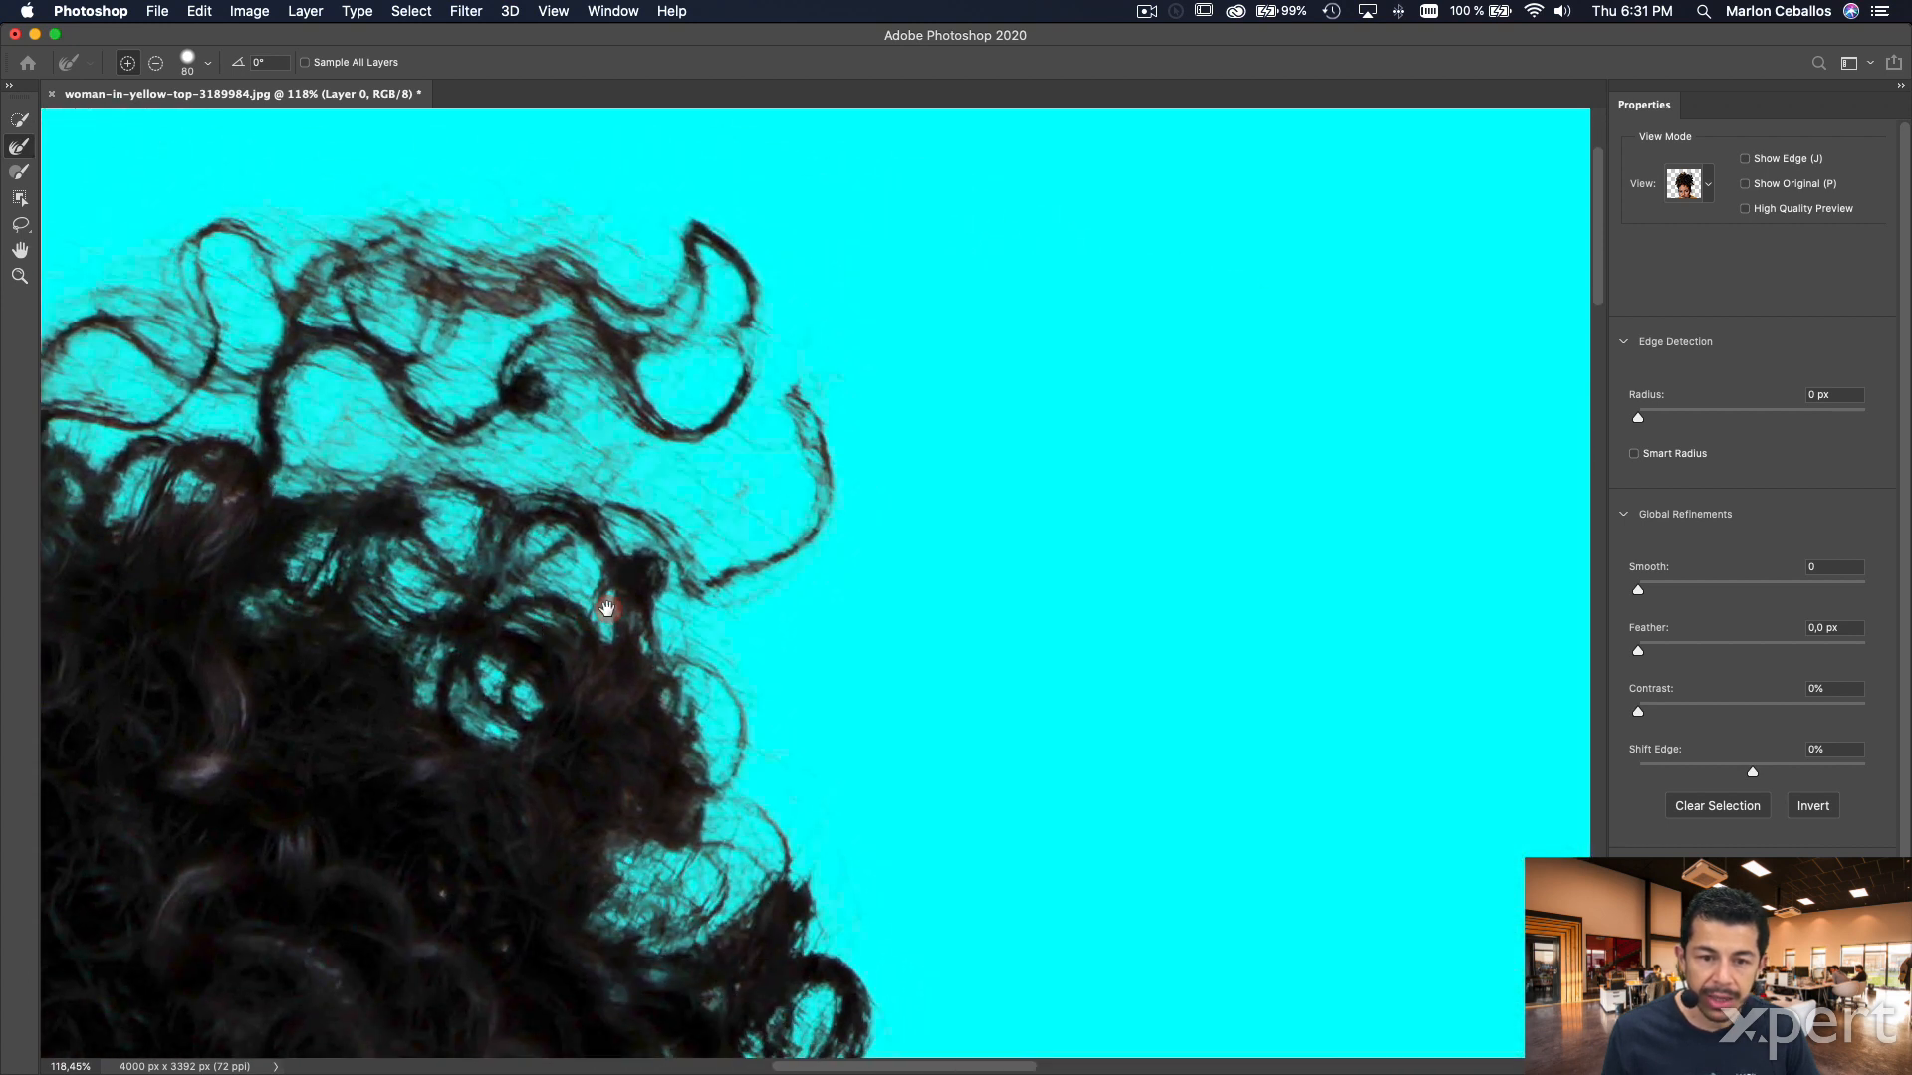
key("m")
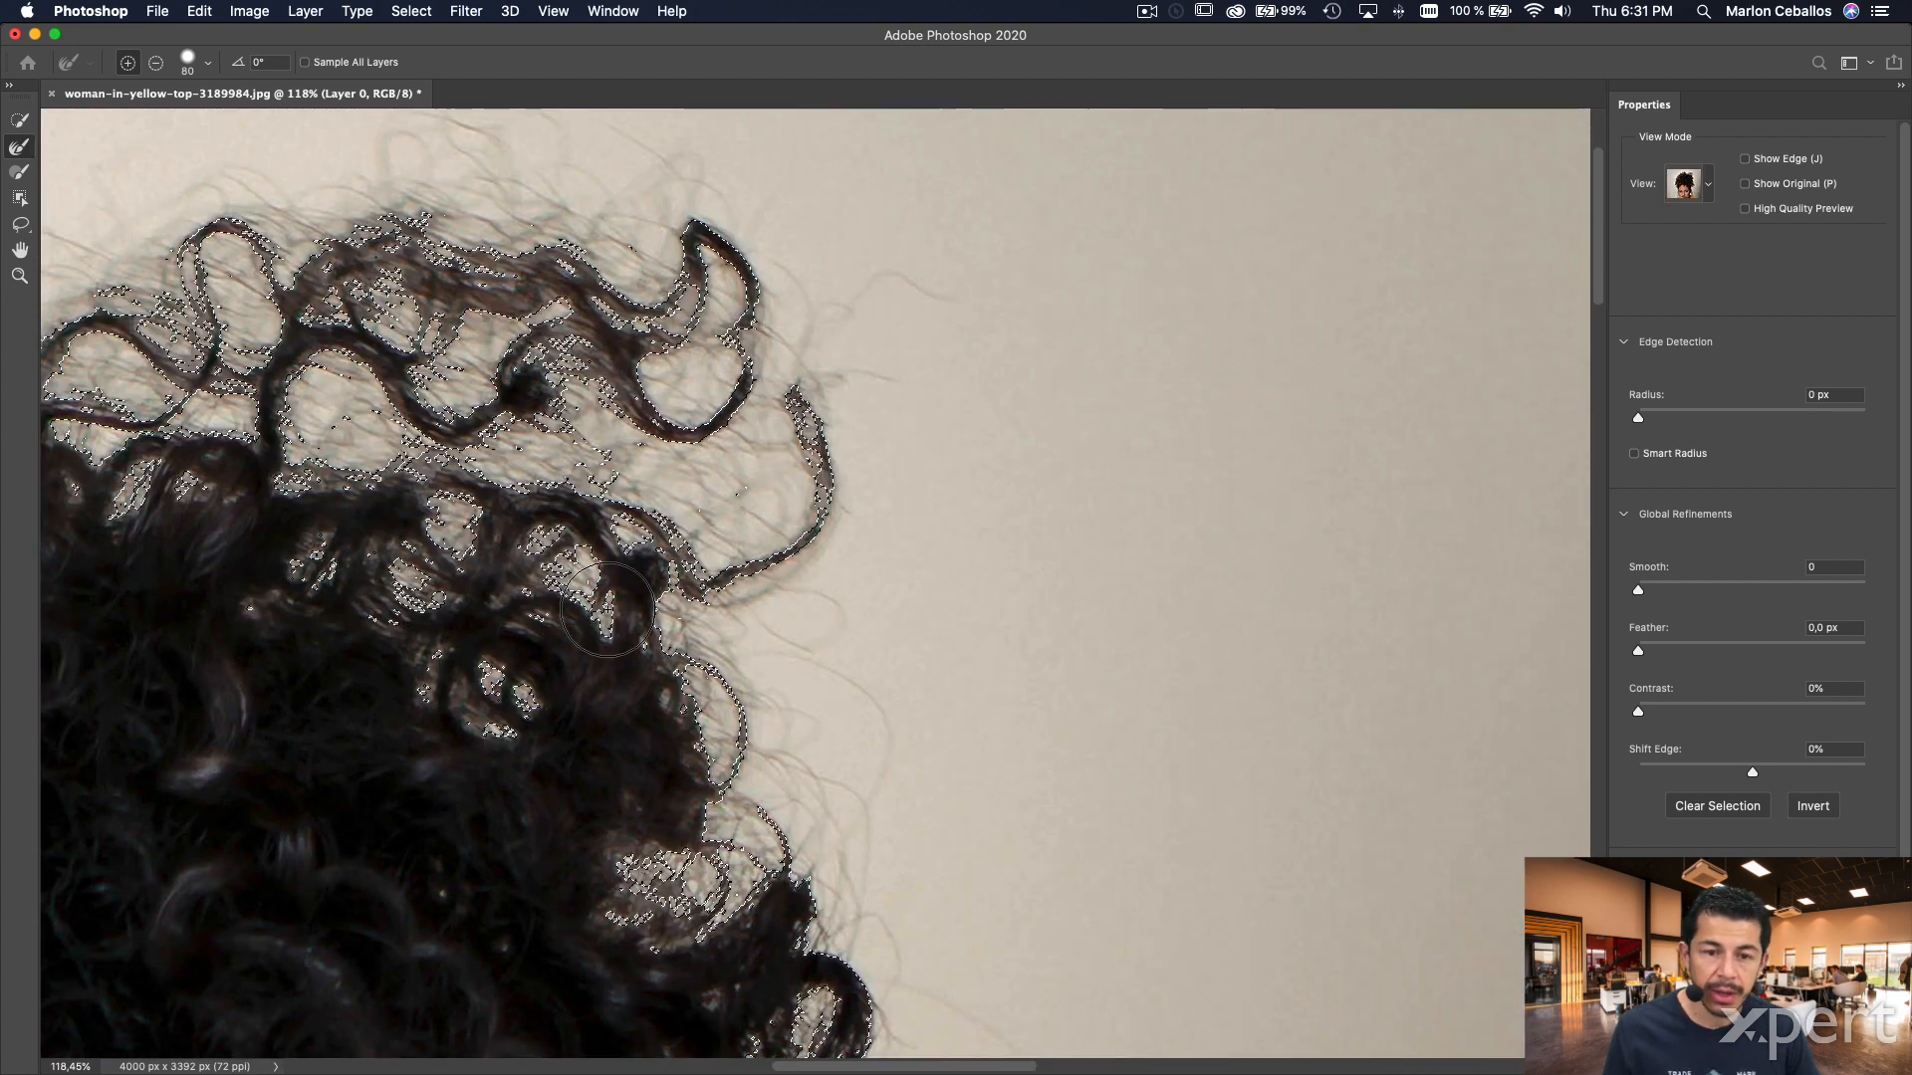
left_click_drag(818, 379, 999, 589)
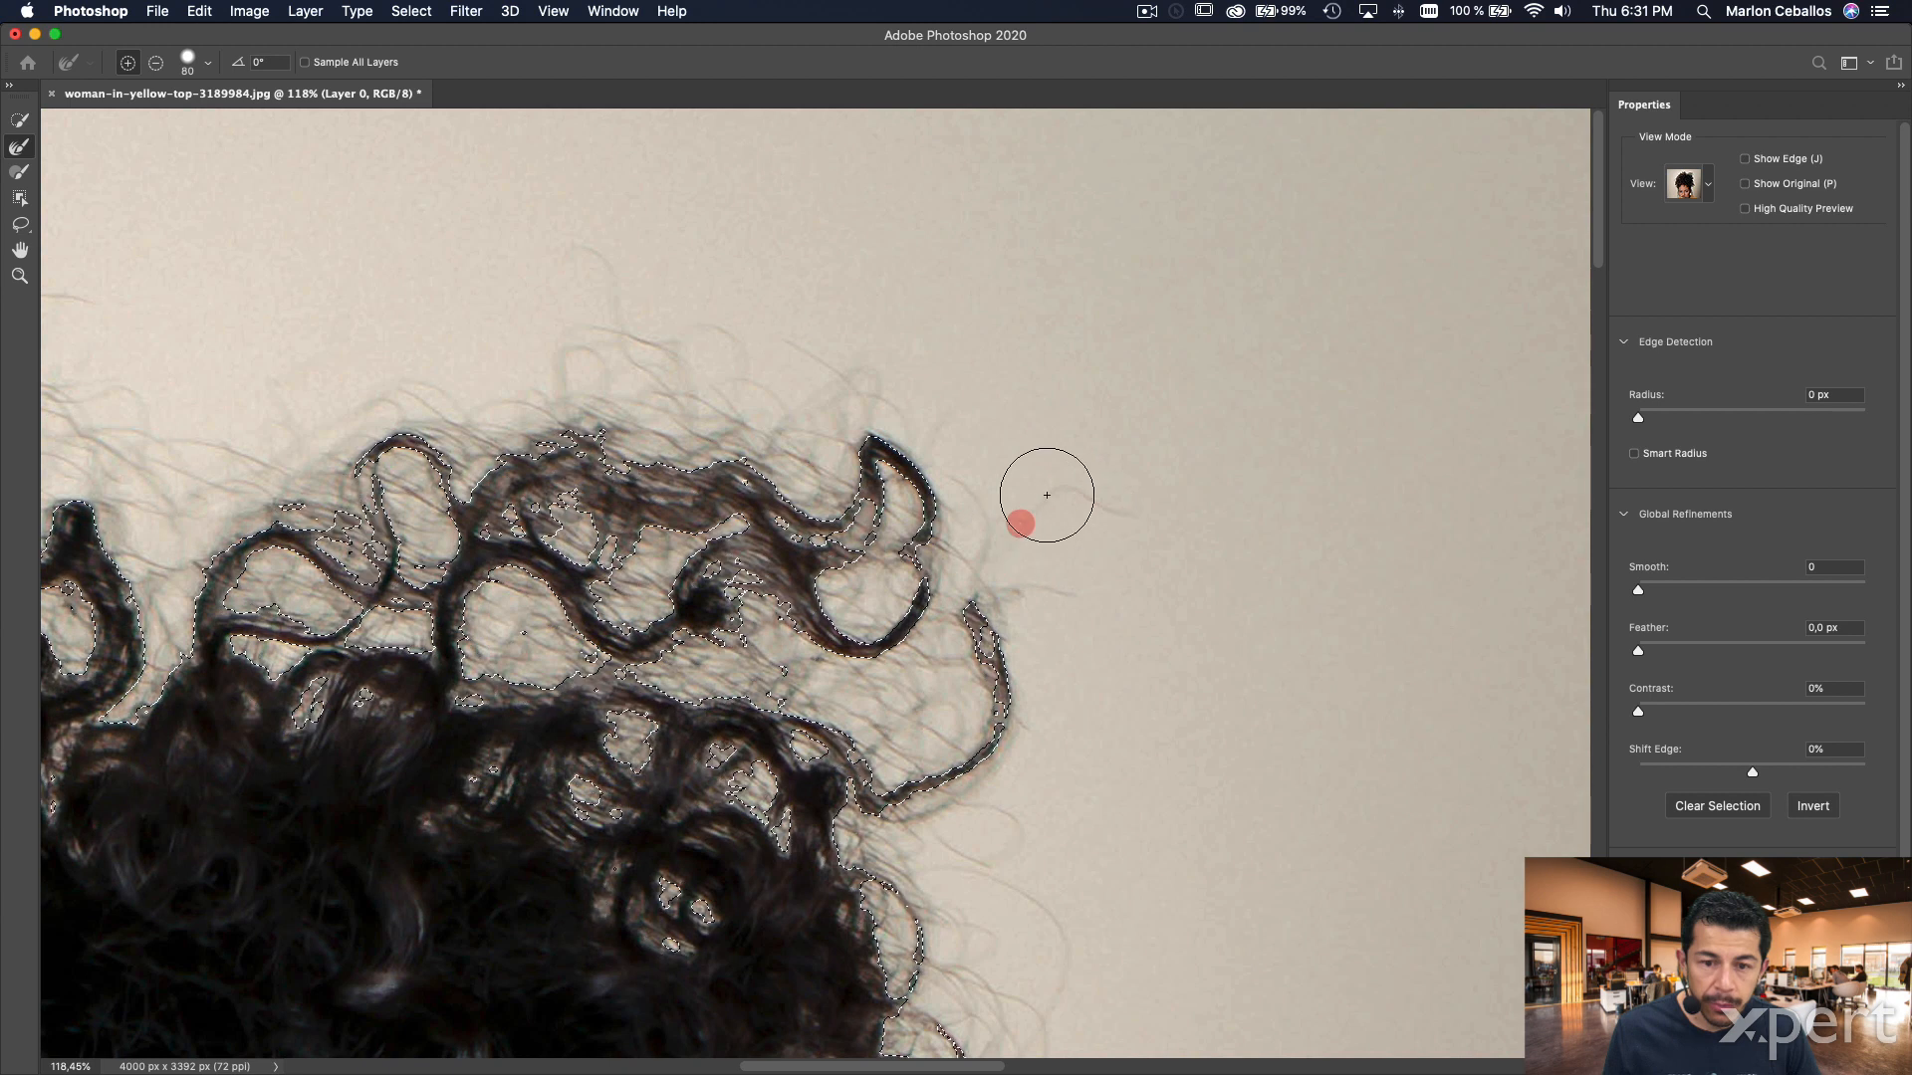
key("y")
left_click_drag(1046, 647, 1125, 224)
mouse_move(1075, 645)
left_mouse_down()
mouse_move(1016, 328)
mouse_move(976, 251)
left_mouse_up()
left_click_drag(1105, 647, 828, 282)
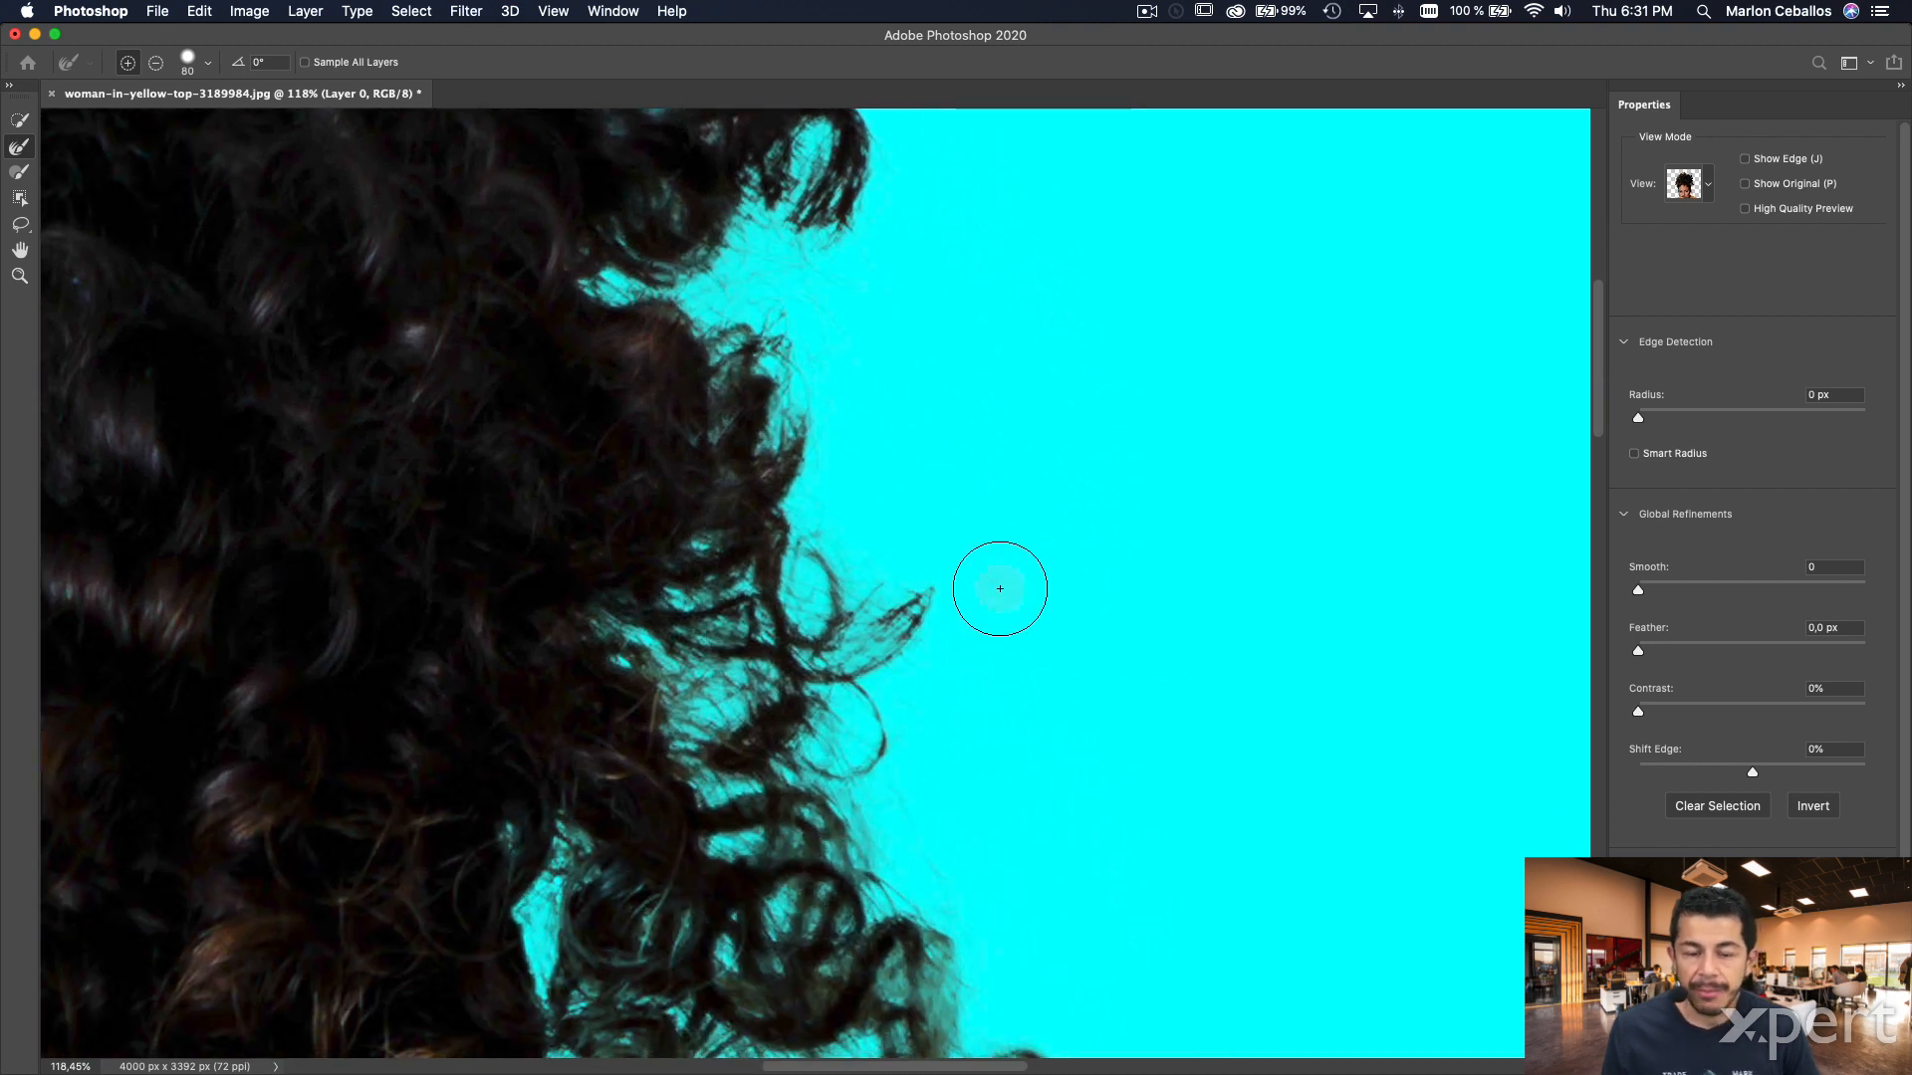
mouse_move(962, 801)
left_mouse_down()
mouse_move(968, 687)
mouse_move(1094, 364)
mouse_move(1079, 450)
mouse_move(1086, 430)
left_mouse_up()
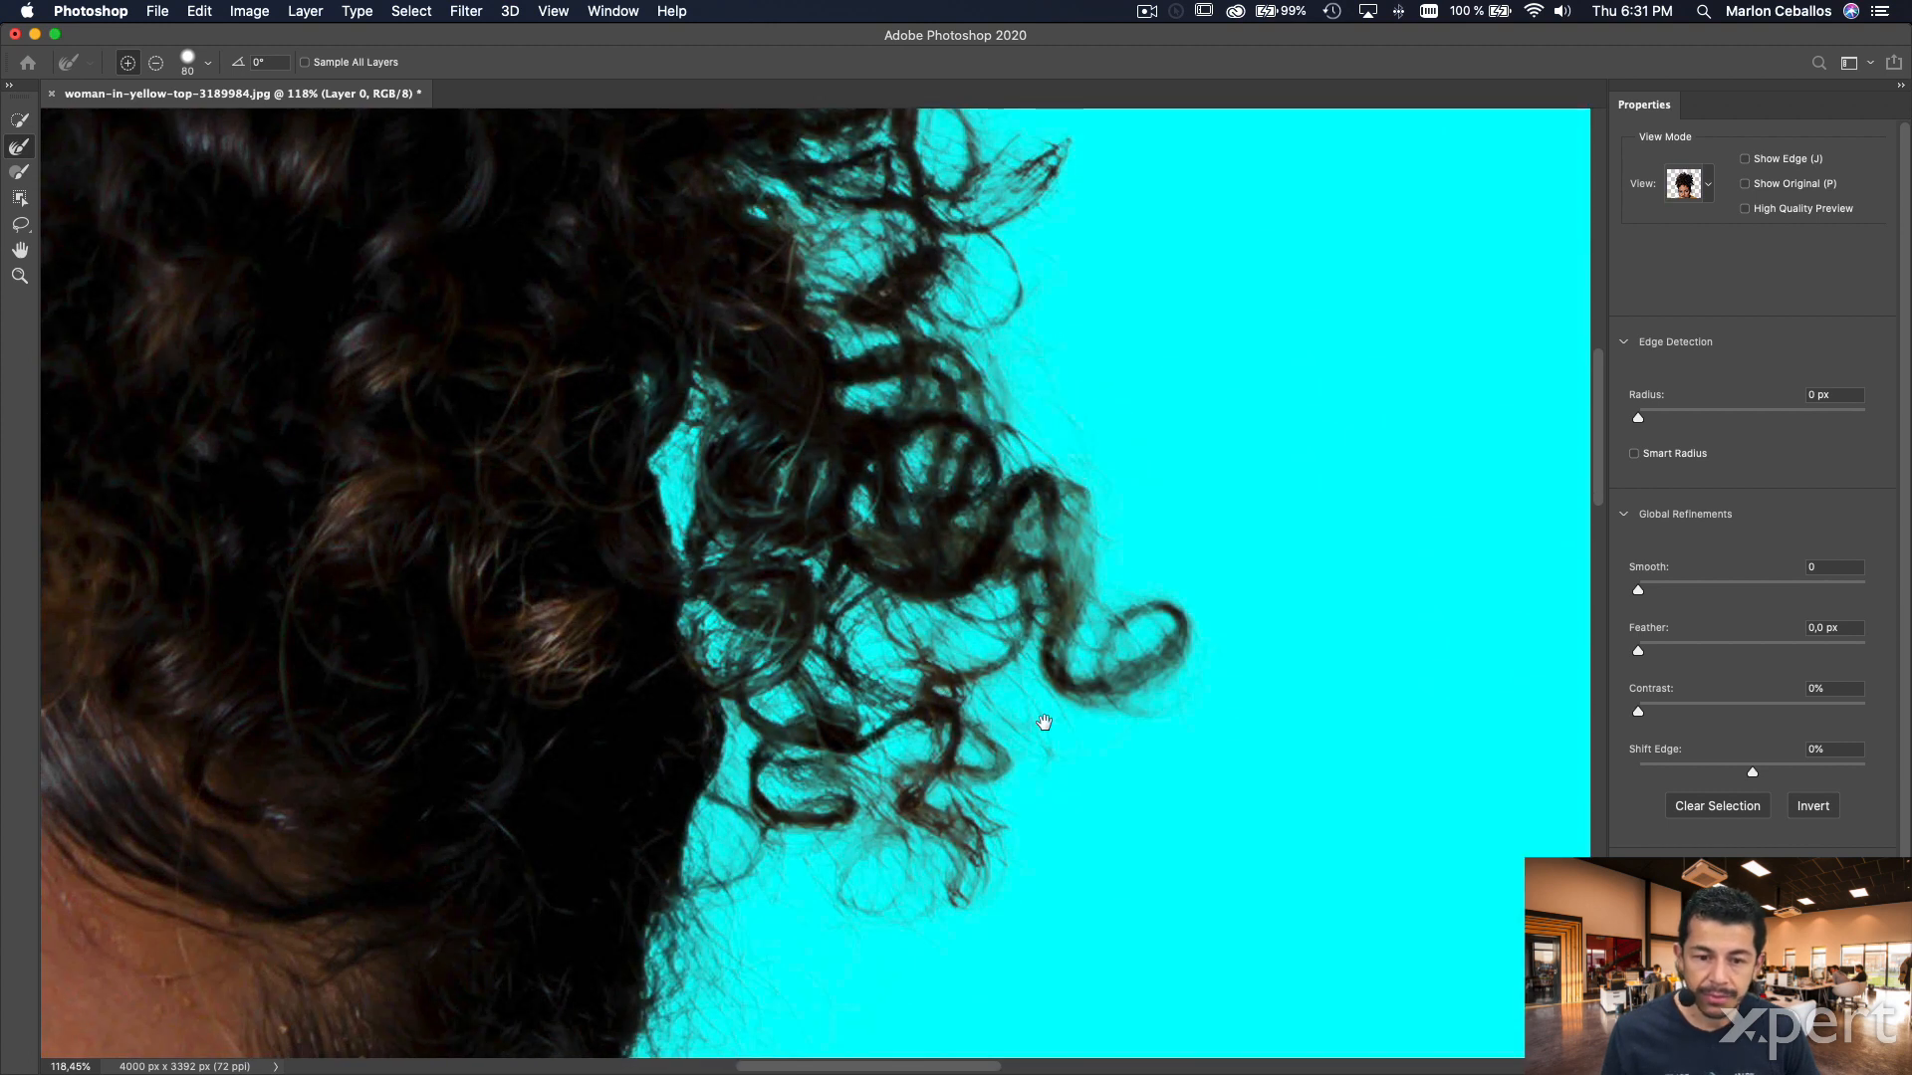
scroll(1044, 722, "down", 15)
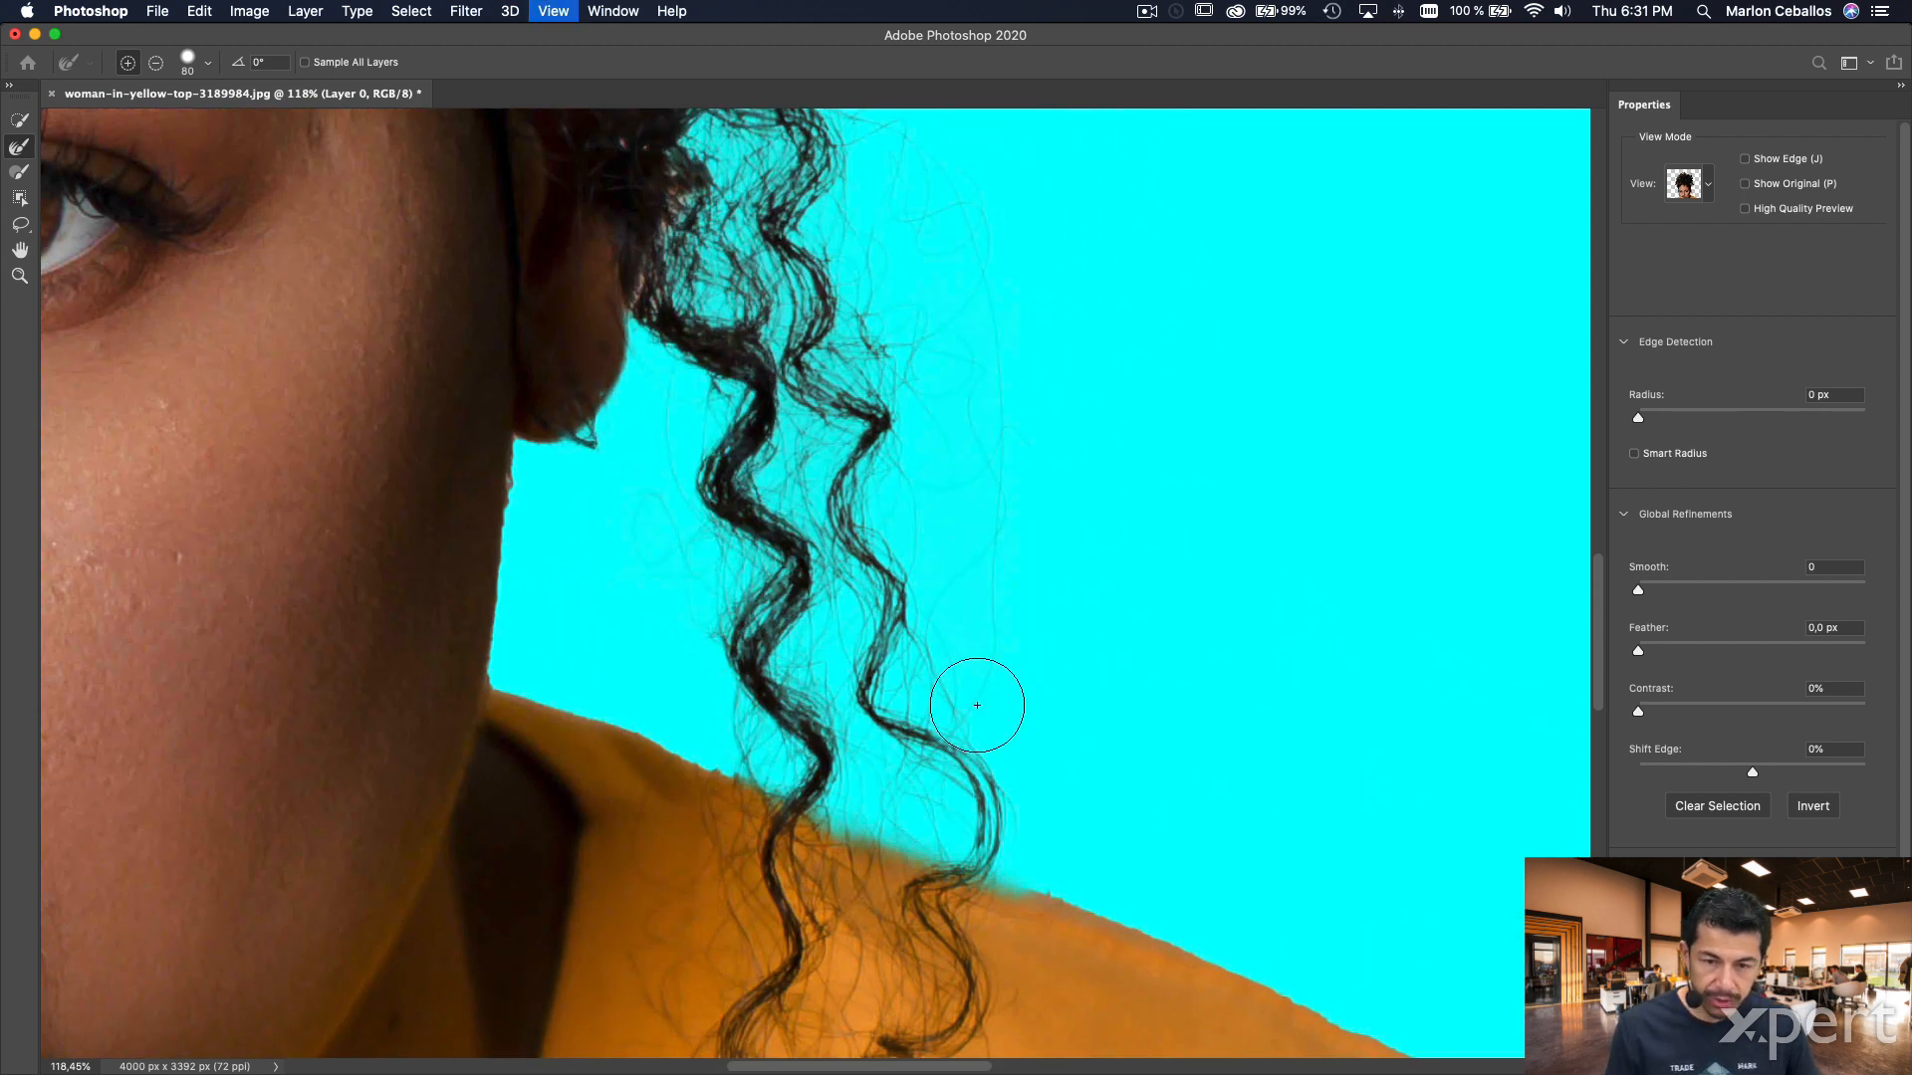
key("super+0")
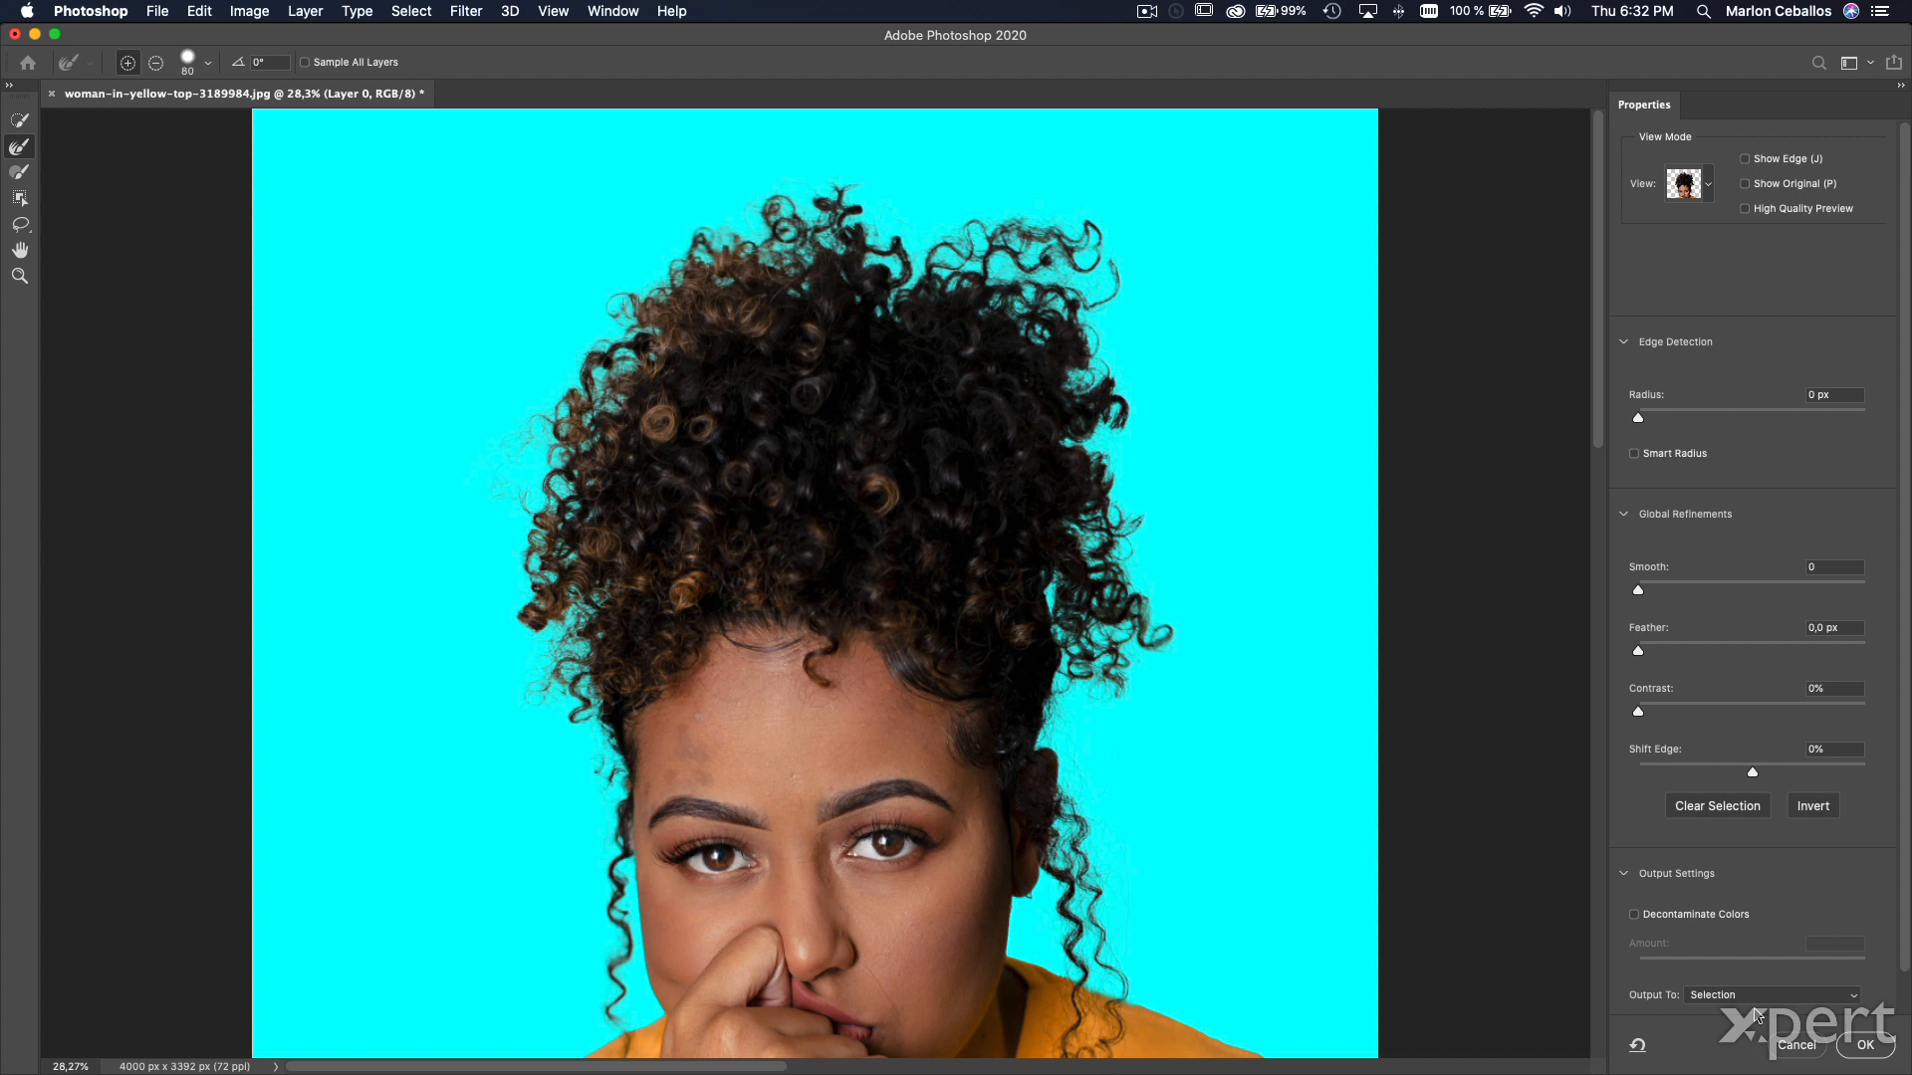
- Output the refined selection as New Layer with Layer Mask and apply Select and Mask
left_click(1823, 995)
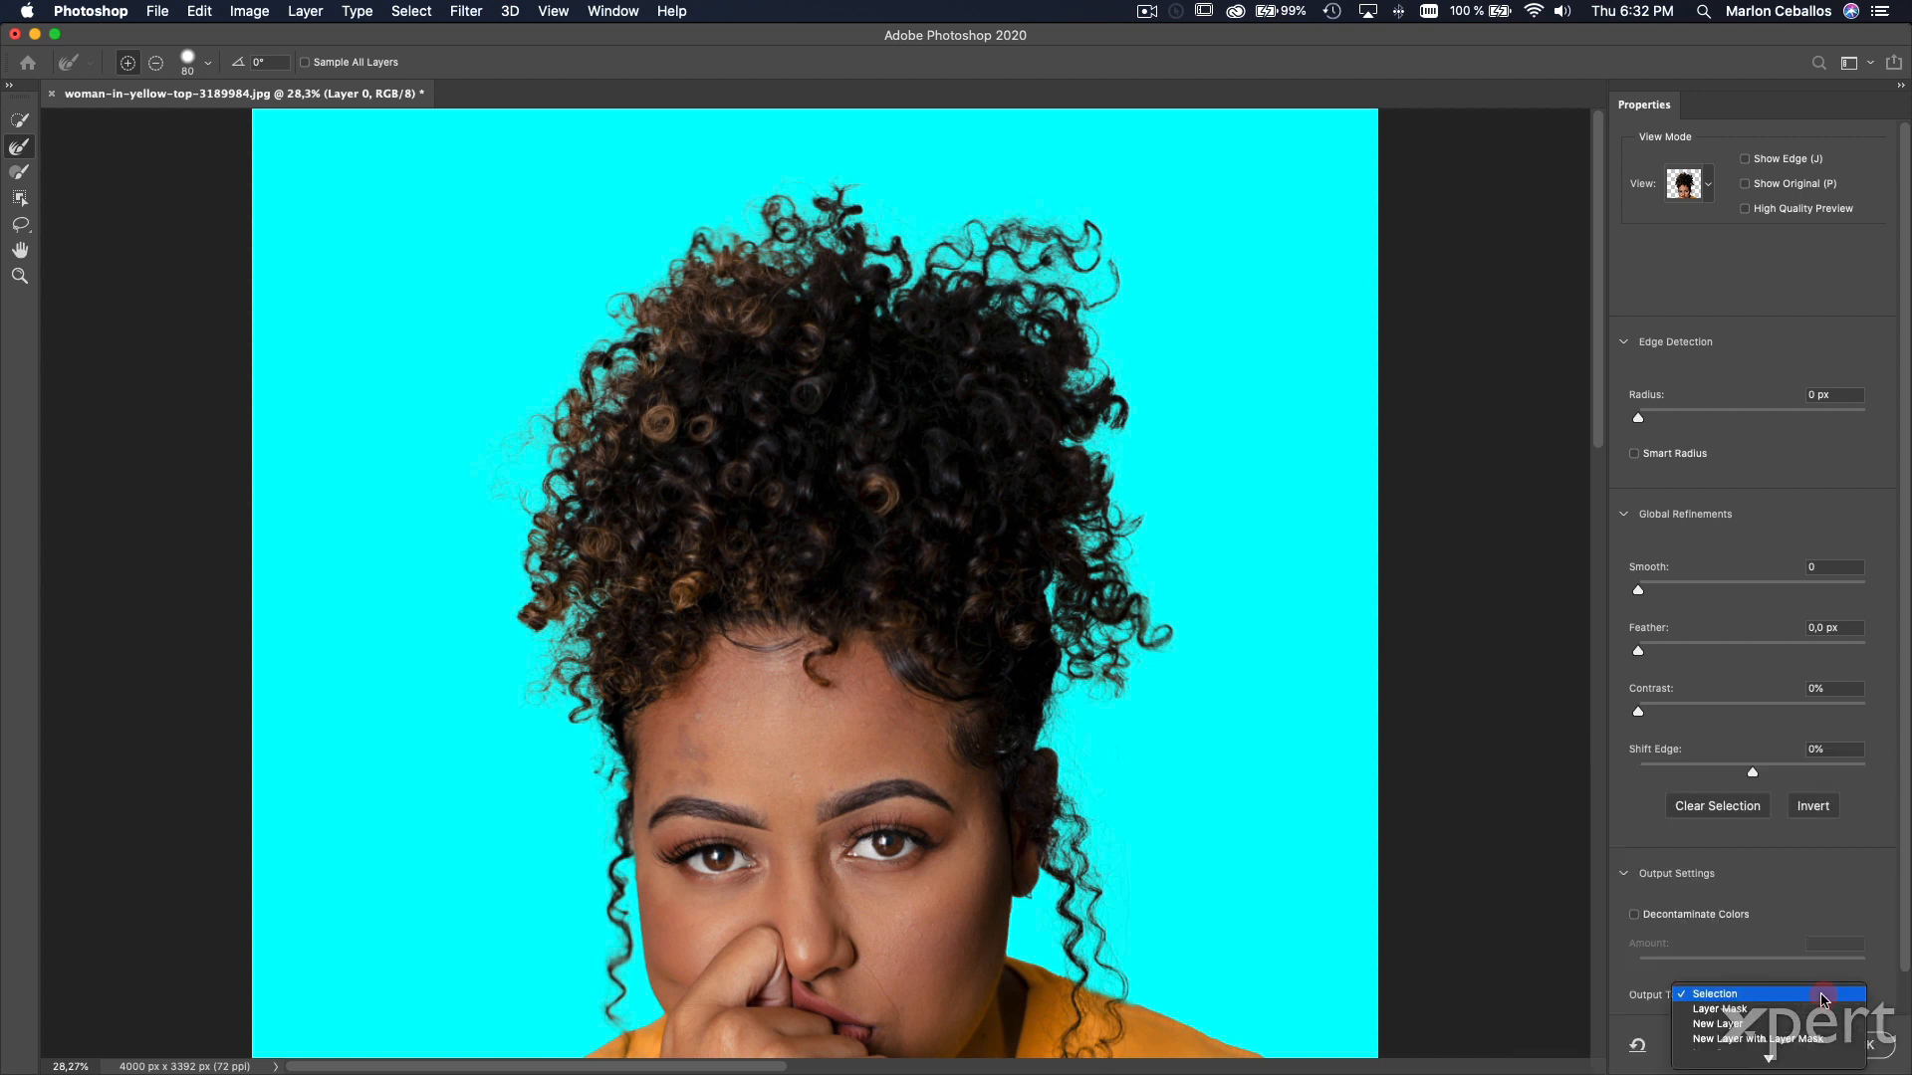
left_click(1778, 1029)
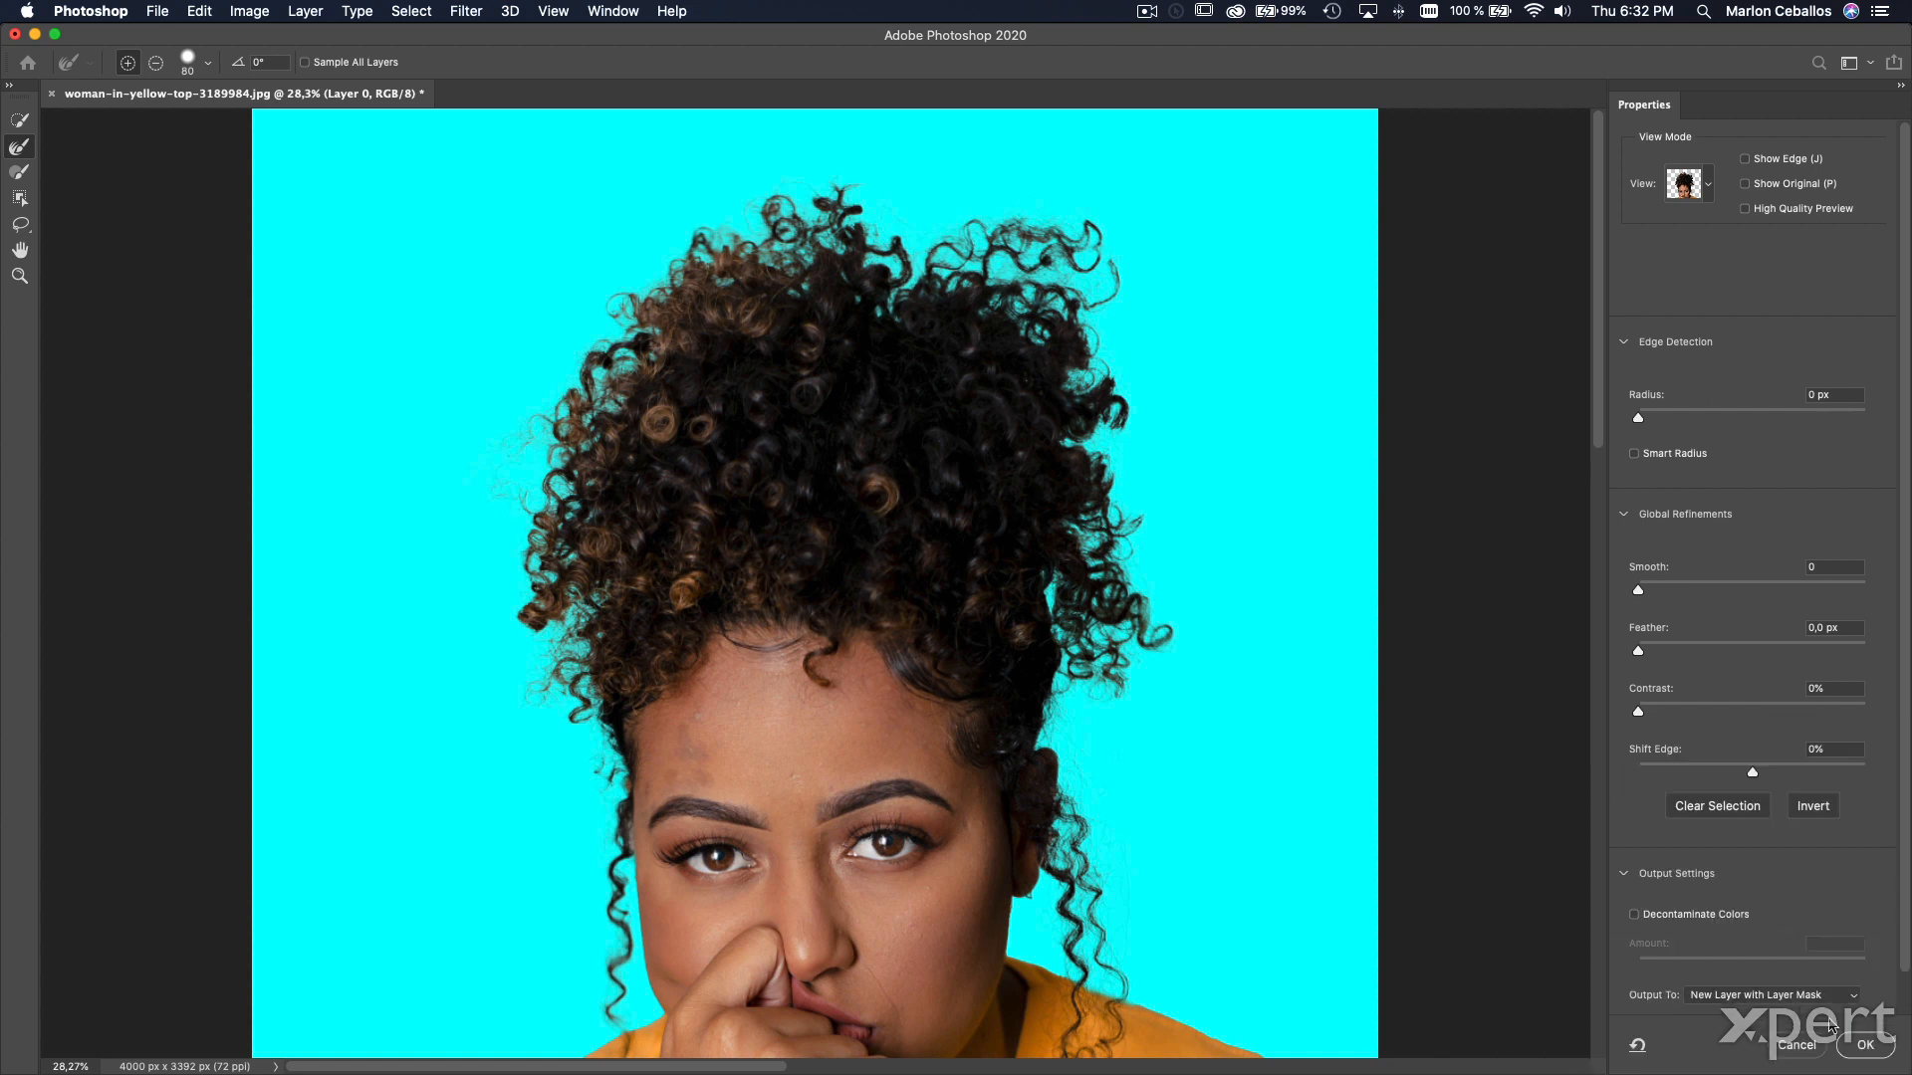
left_click(1865, 1045)
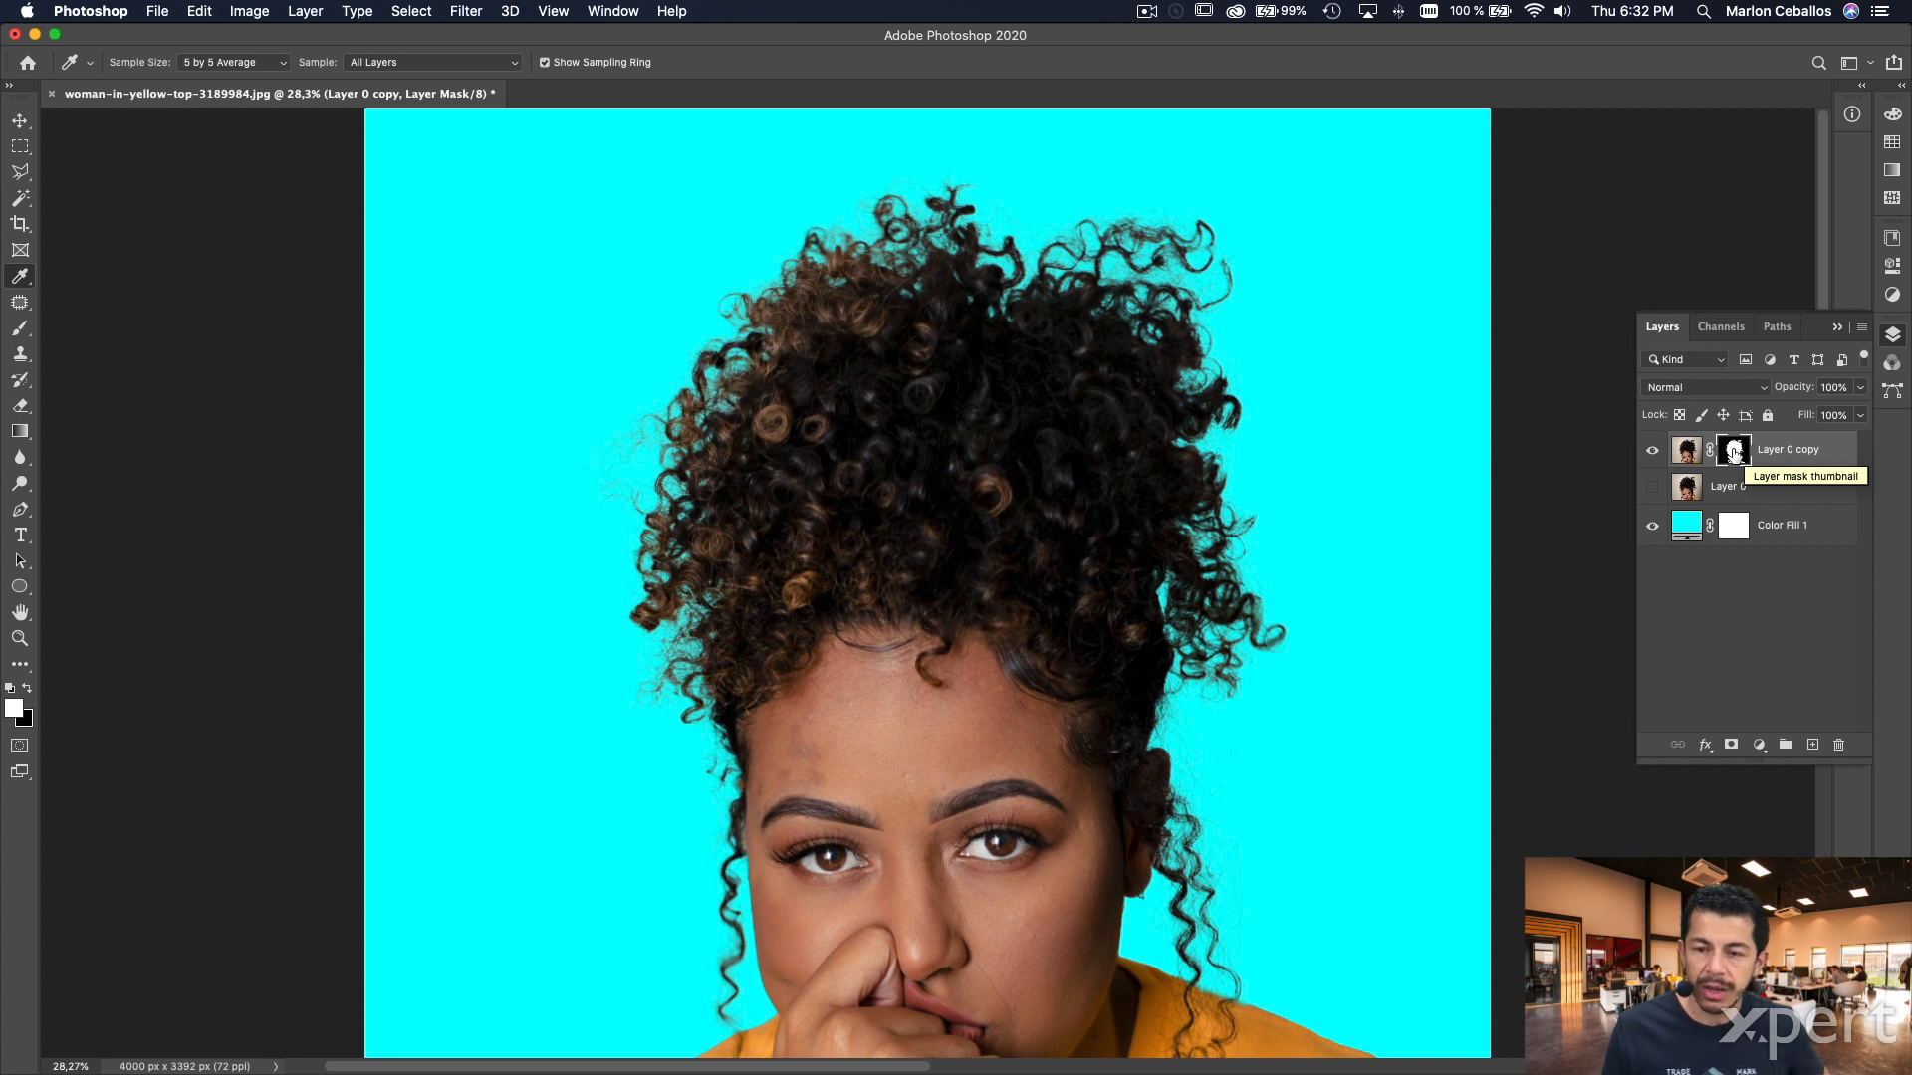
- Examine the cut-out layer's mask on its own, checking the hair detail at the upper right and around the right ear
left_click(1733, 453, "alt")
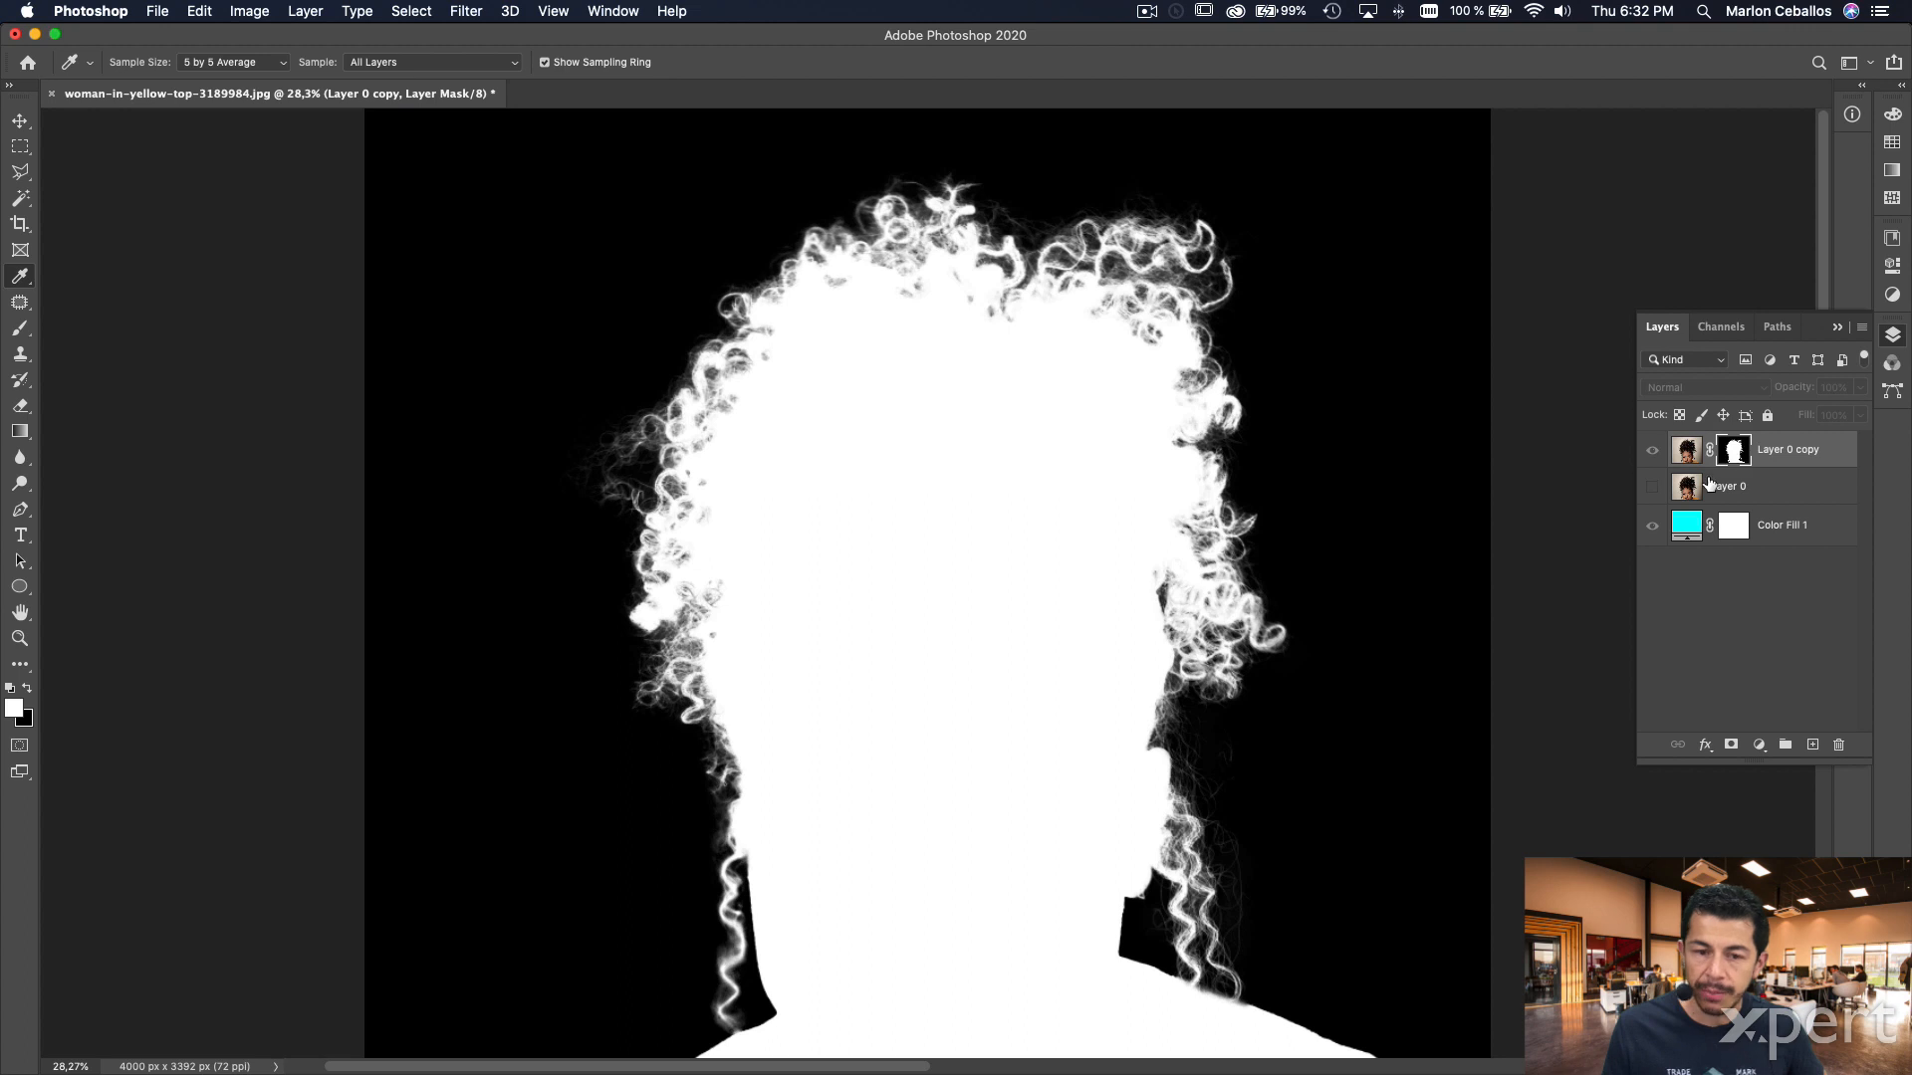
left_click_drag(756, 891, 874, 830)
left_click_drag(767, 420, 866, 818)
left_click_drag(732, 199, 837, 653)
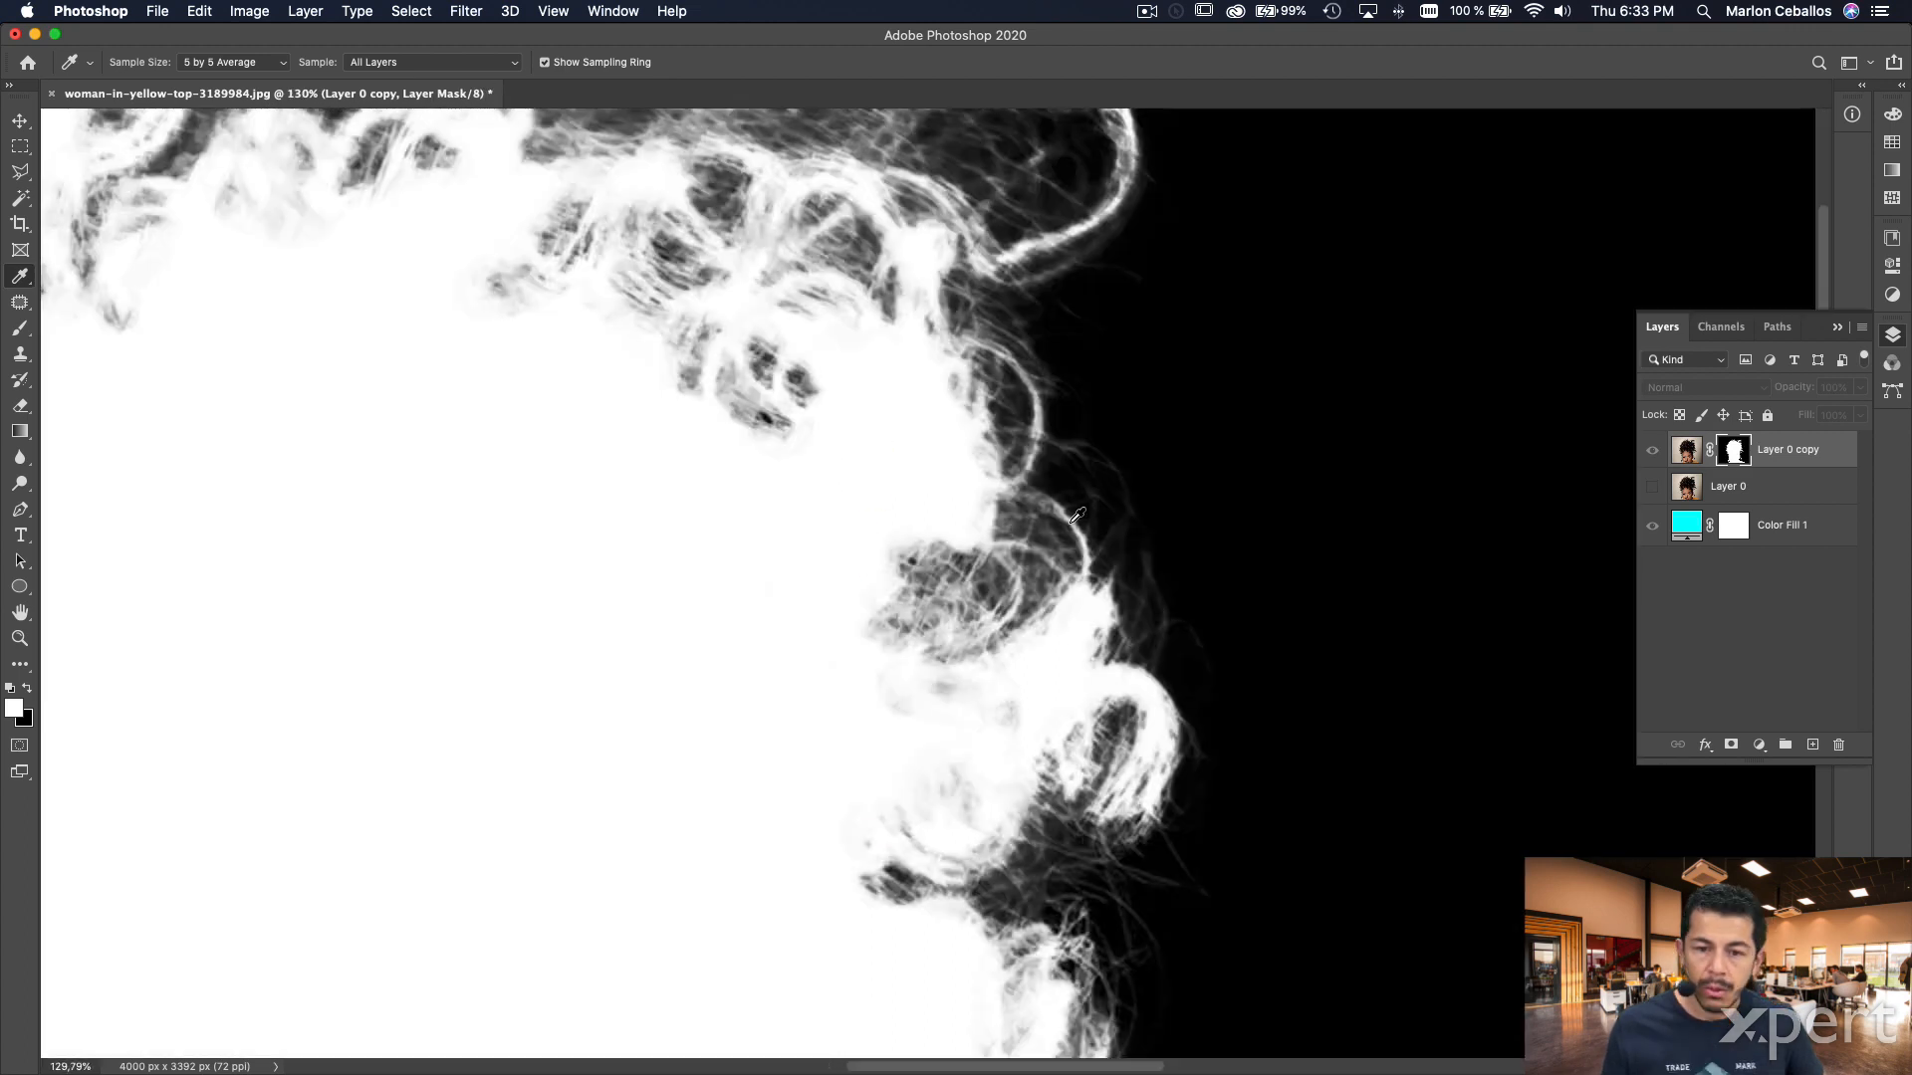
mouse_move(1067, 617)
left_mouse_down()
mouse_move(1037, 397)
mouse_move(1071, 392)
mouse_move(1076, 435)
mouse_move(1118, 415)
mouse_move(1156, 444)
left_mouse_up()
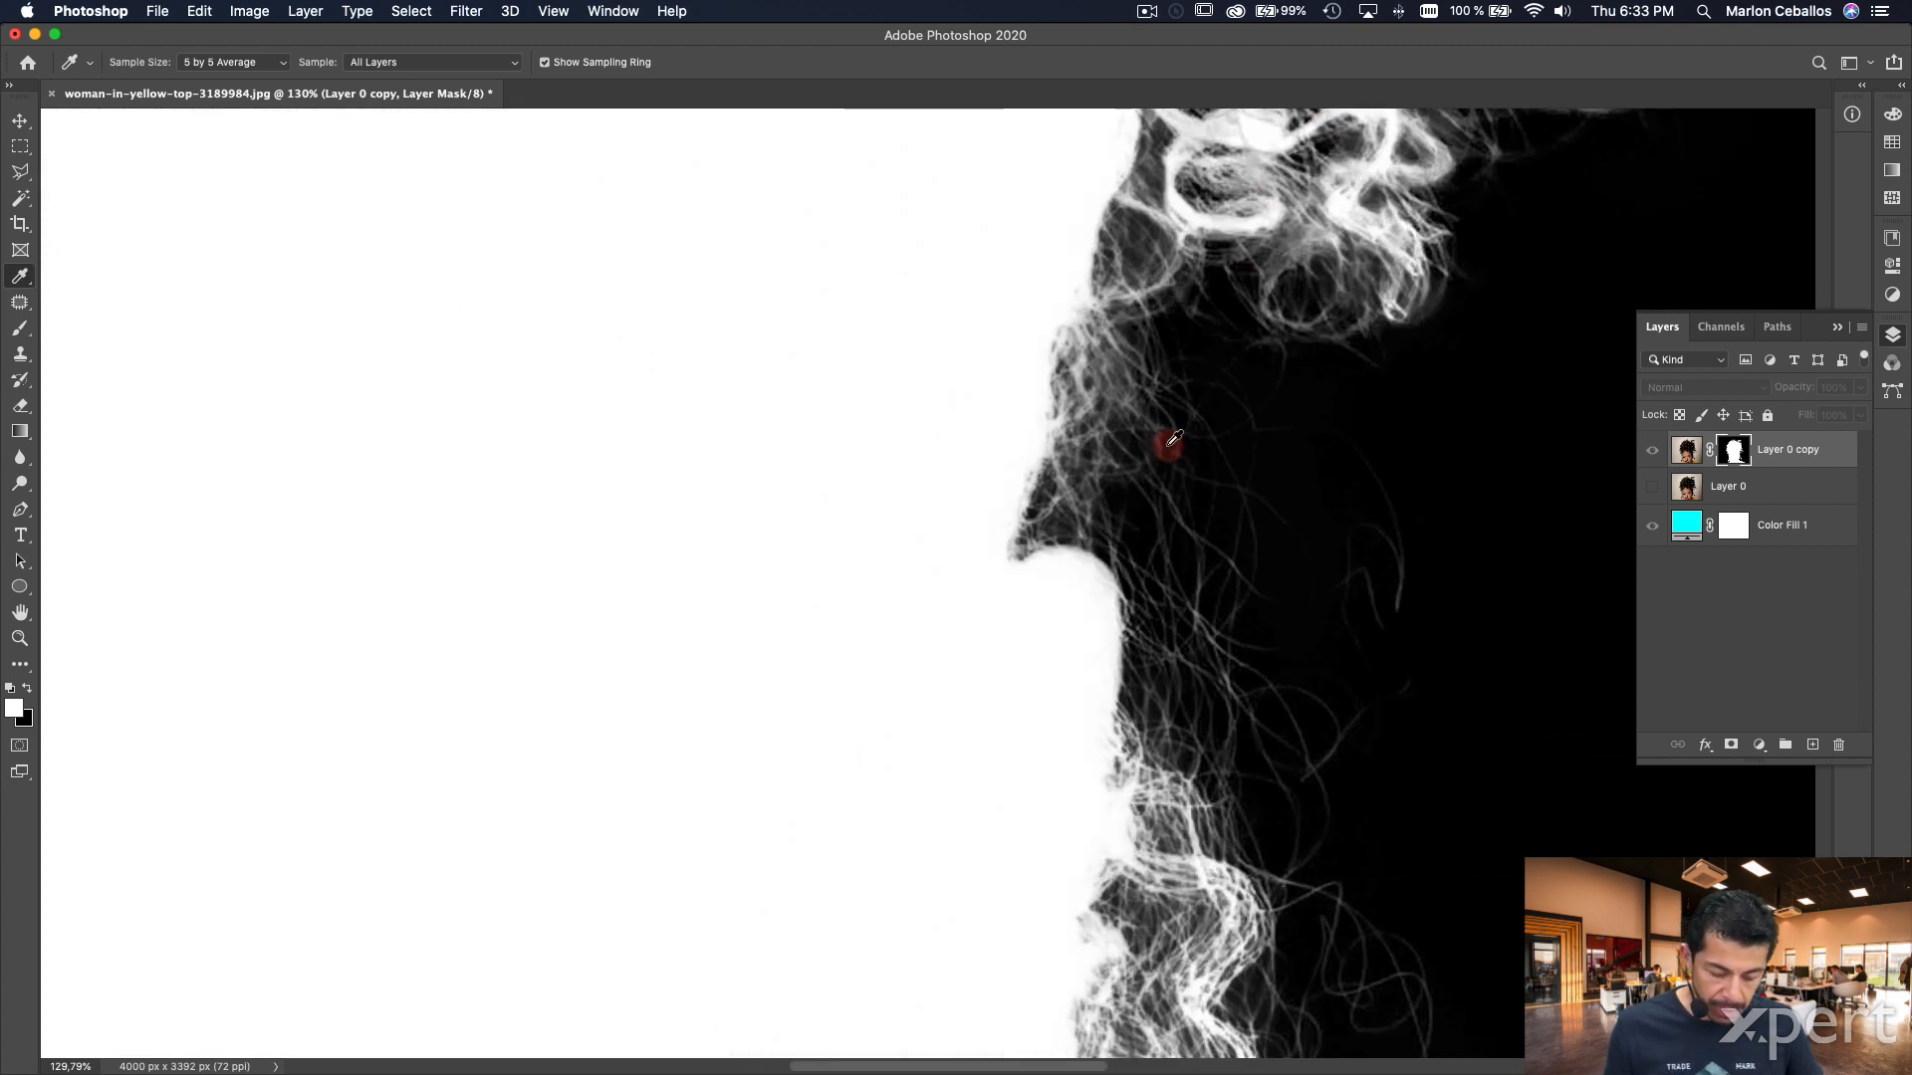
key("super+0")
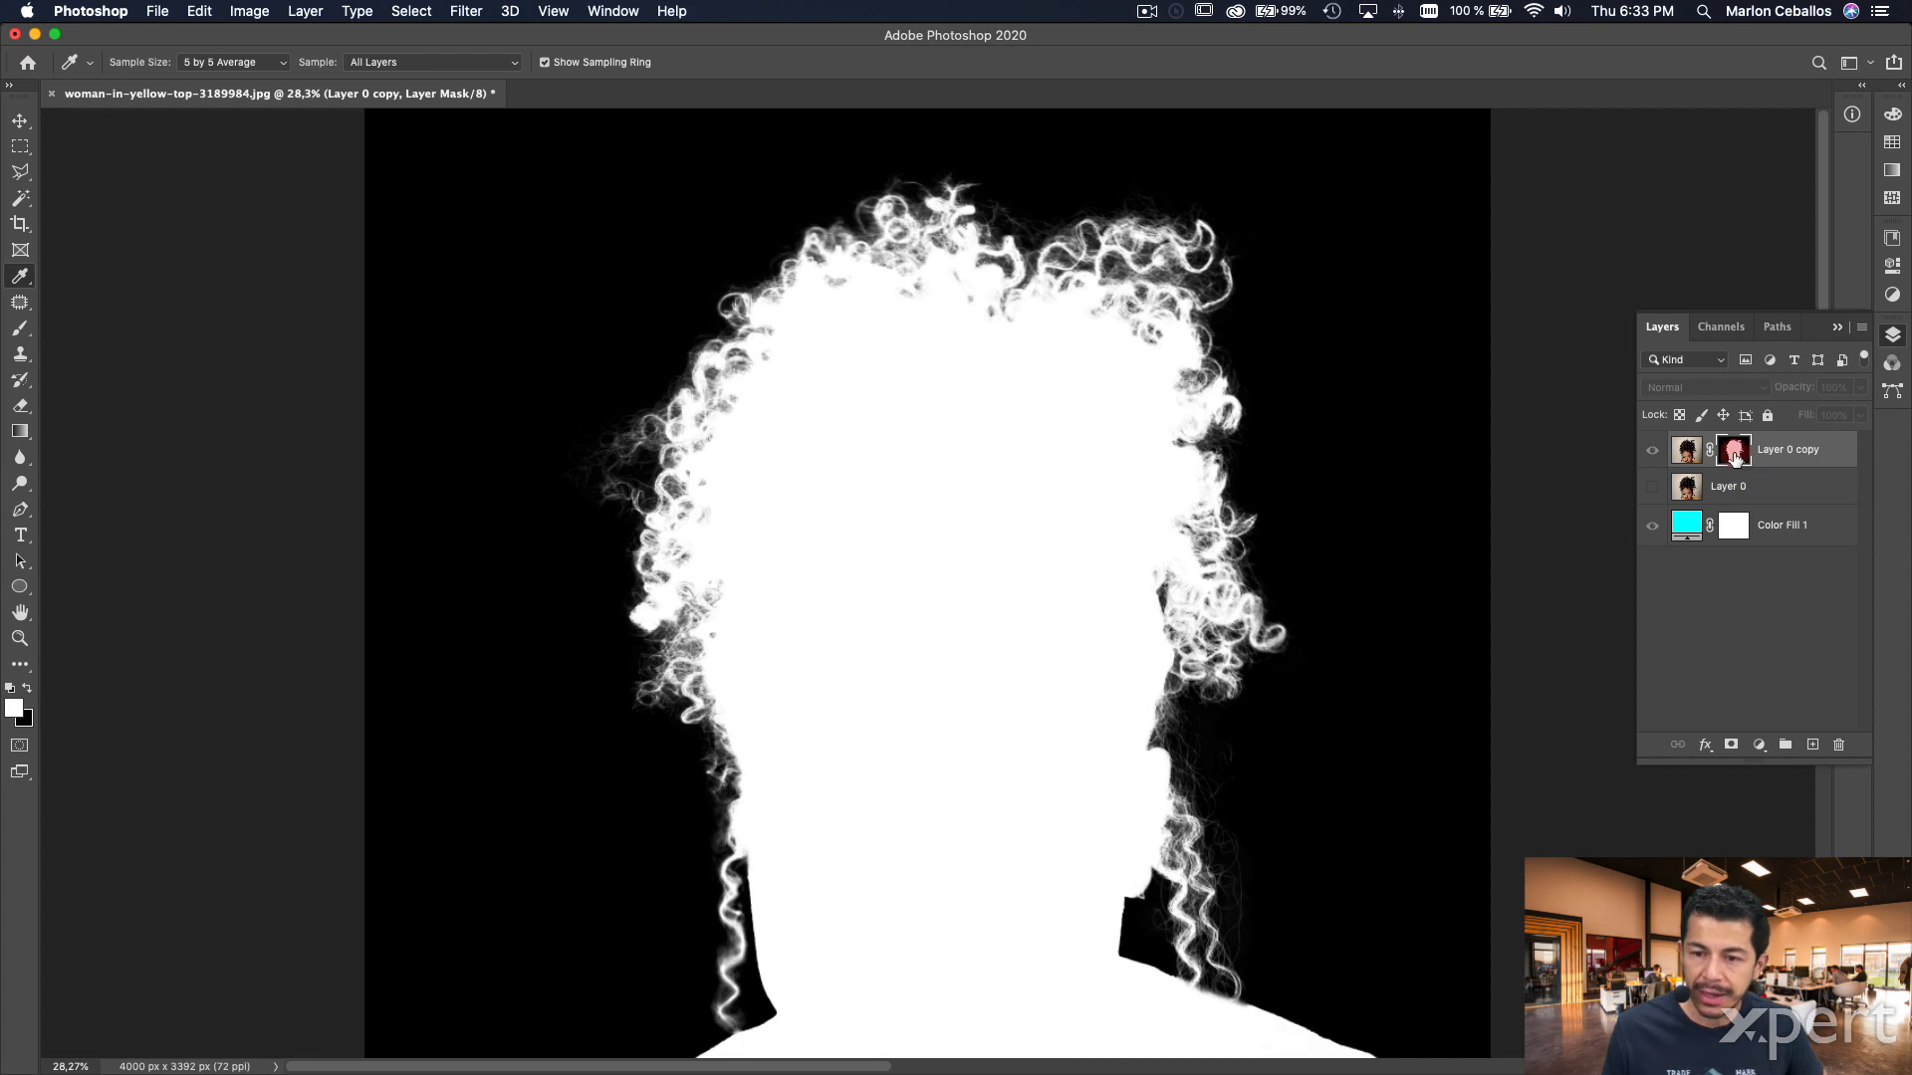
left_click(1733, 455, "alt")
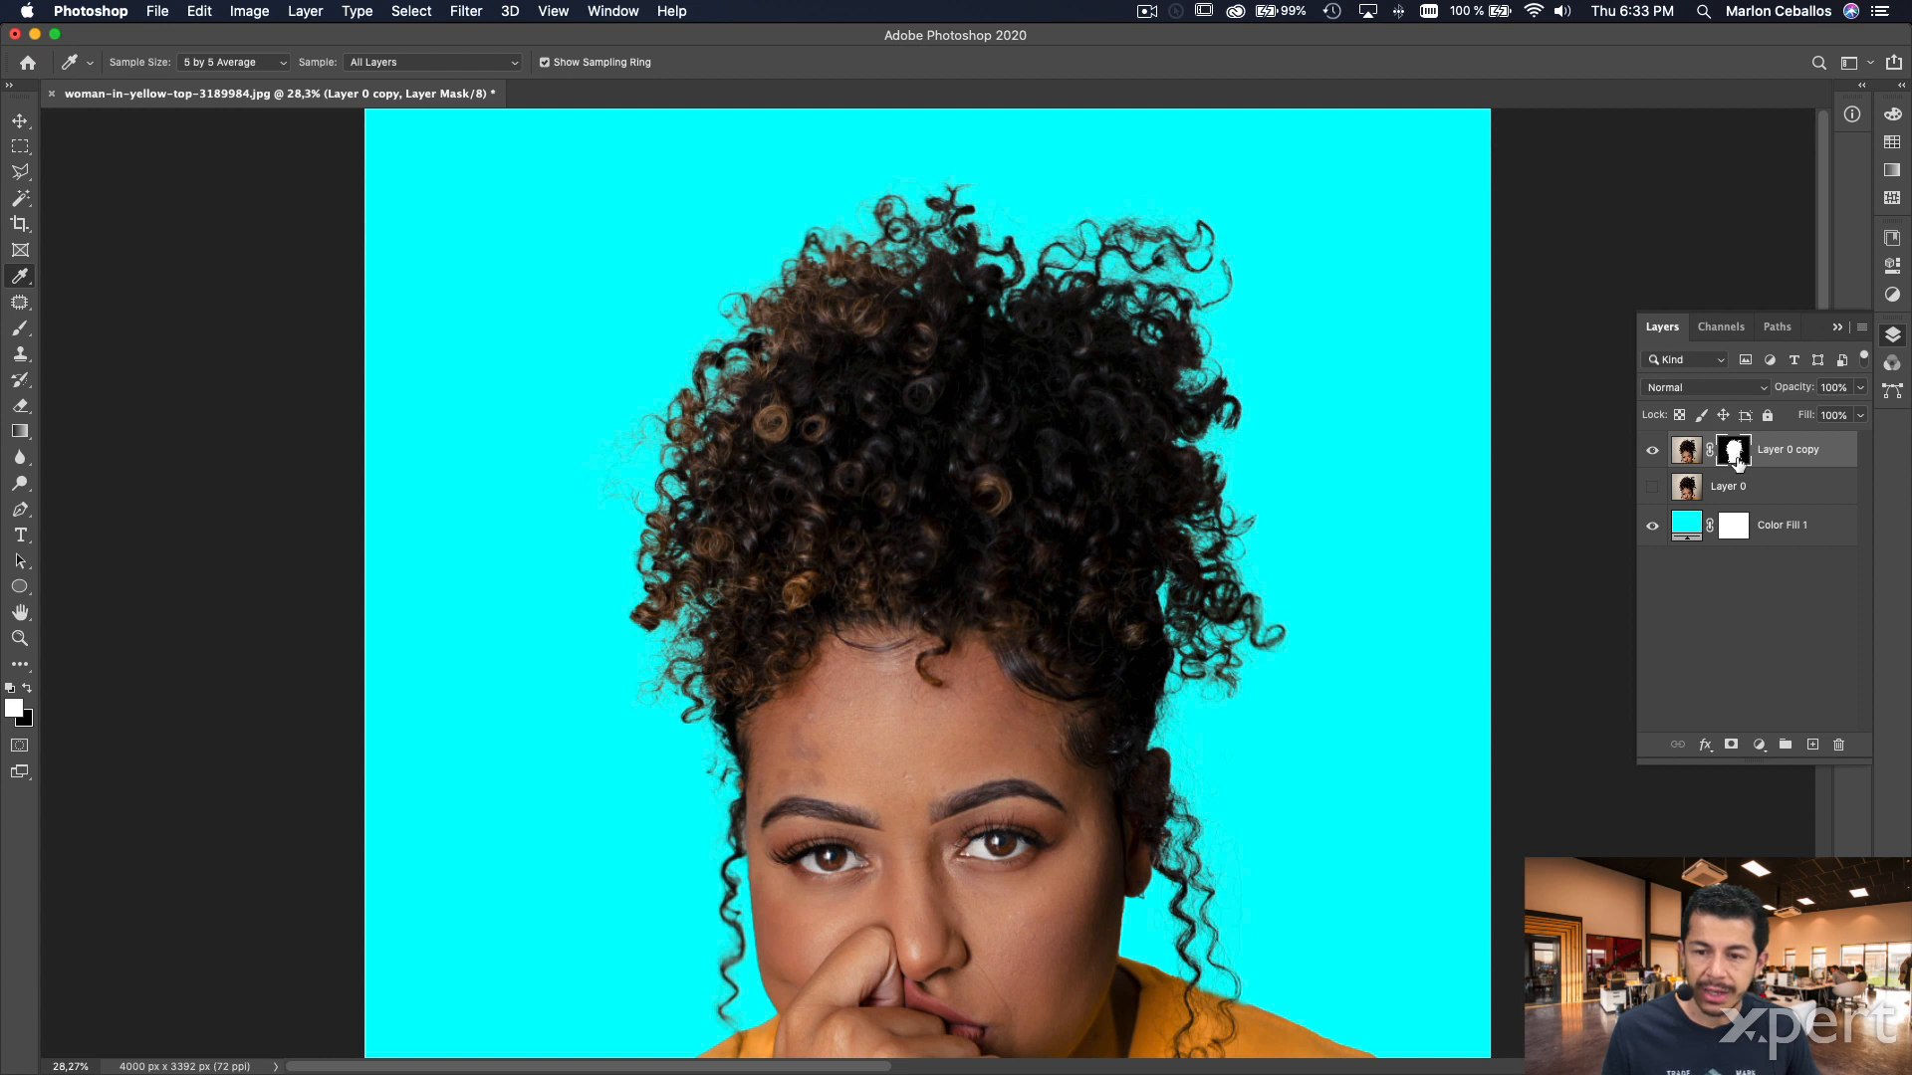
- Compare the image with the cut-out layer's mask disabled and enabled, and inspect the loose hairs around the right ear
left_click(1734, 454, "shift")
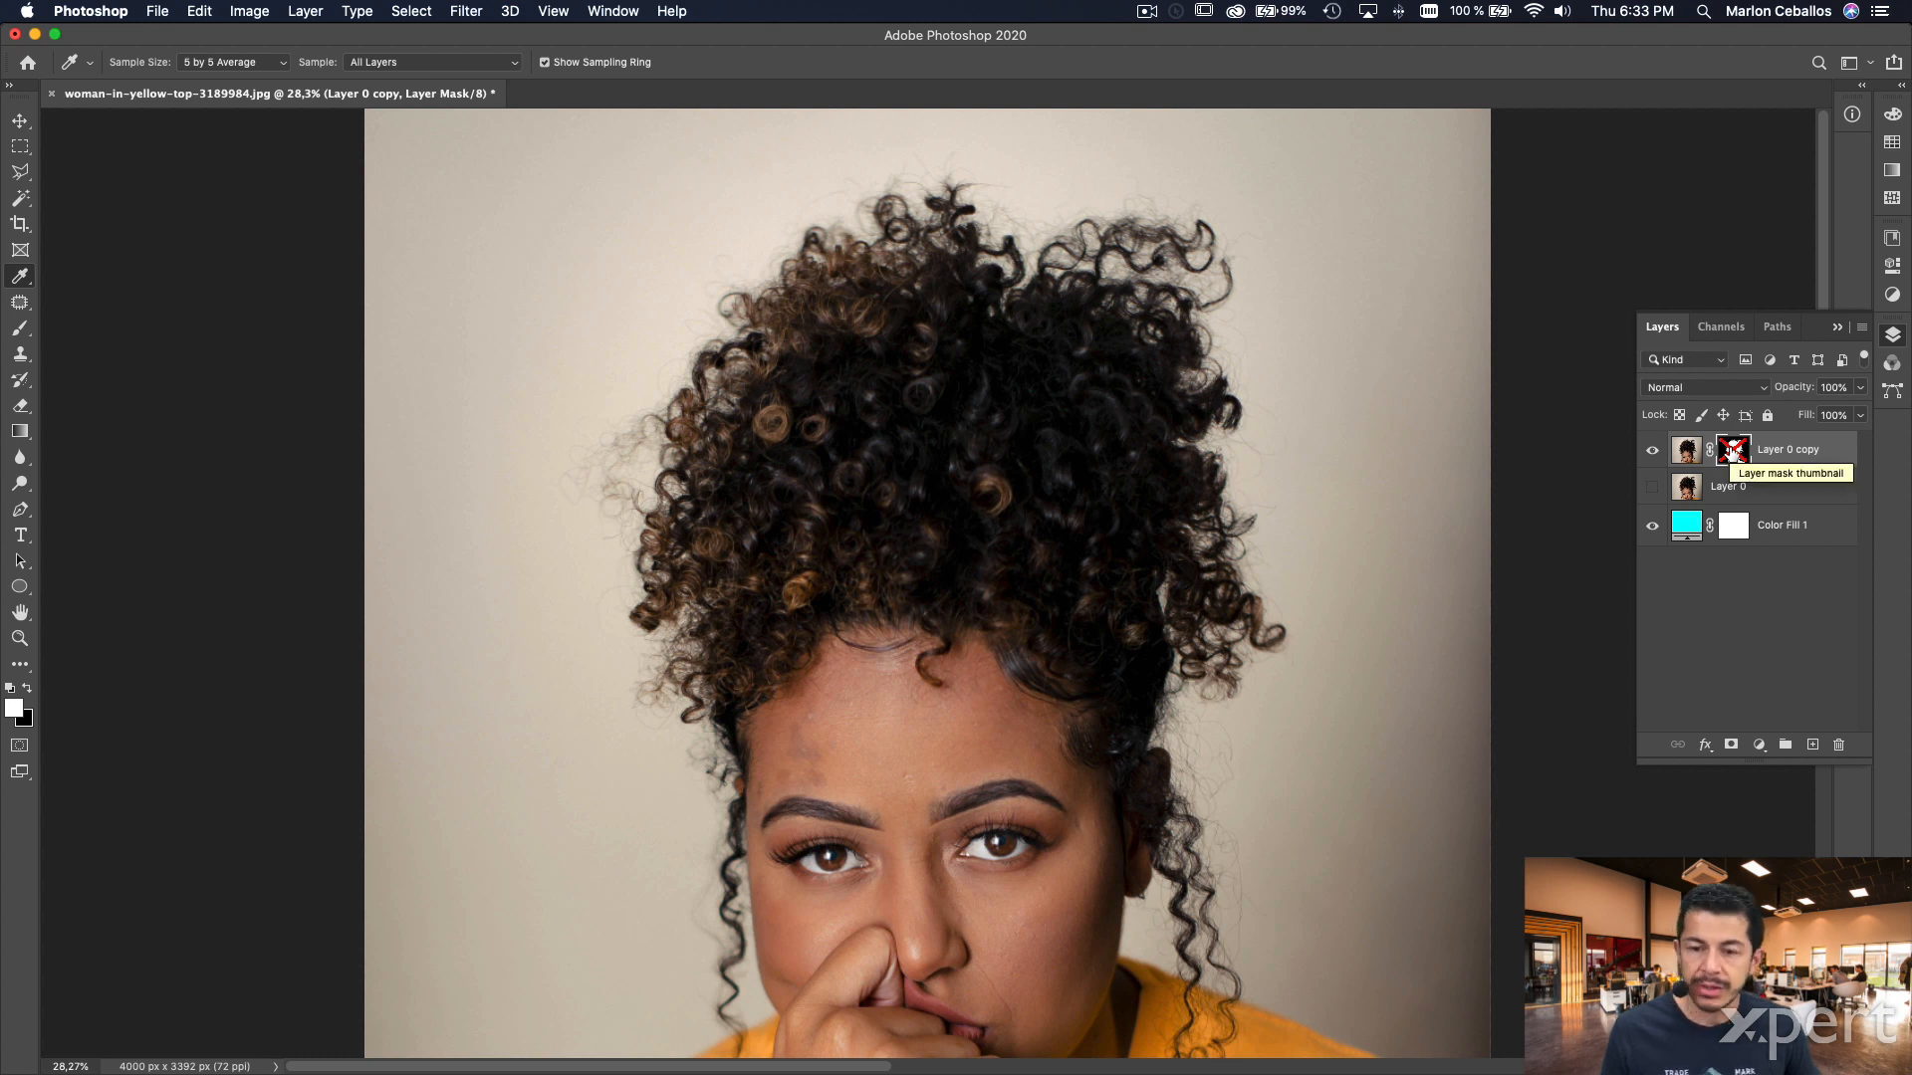
left_click(1733, 453, "shift")
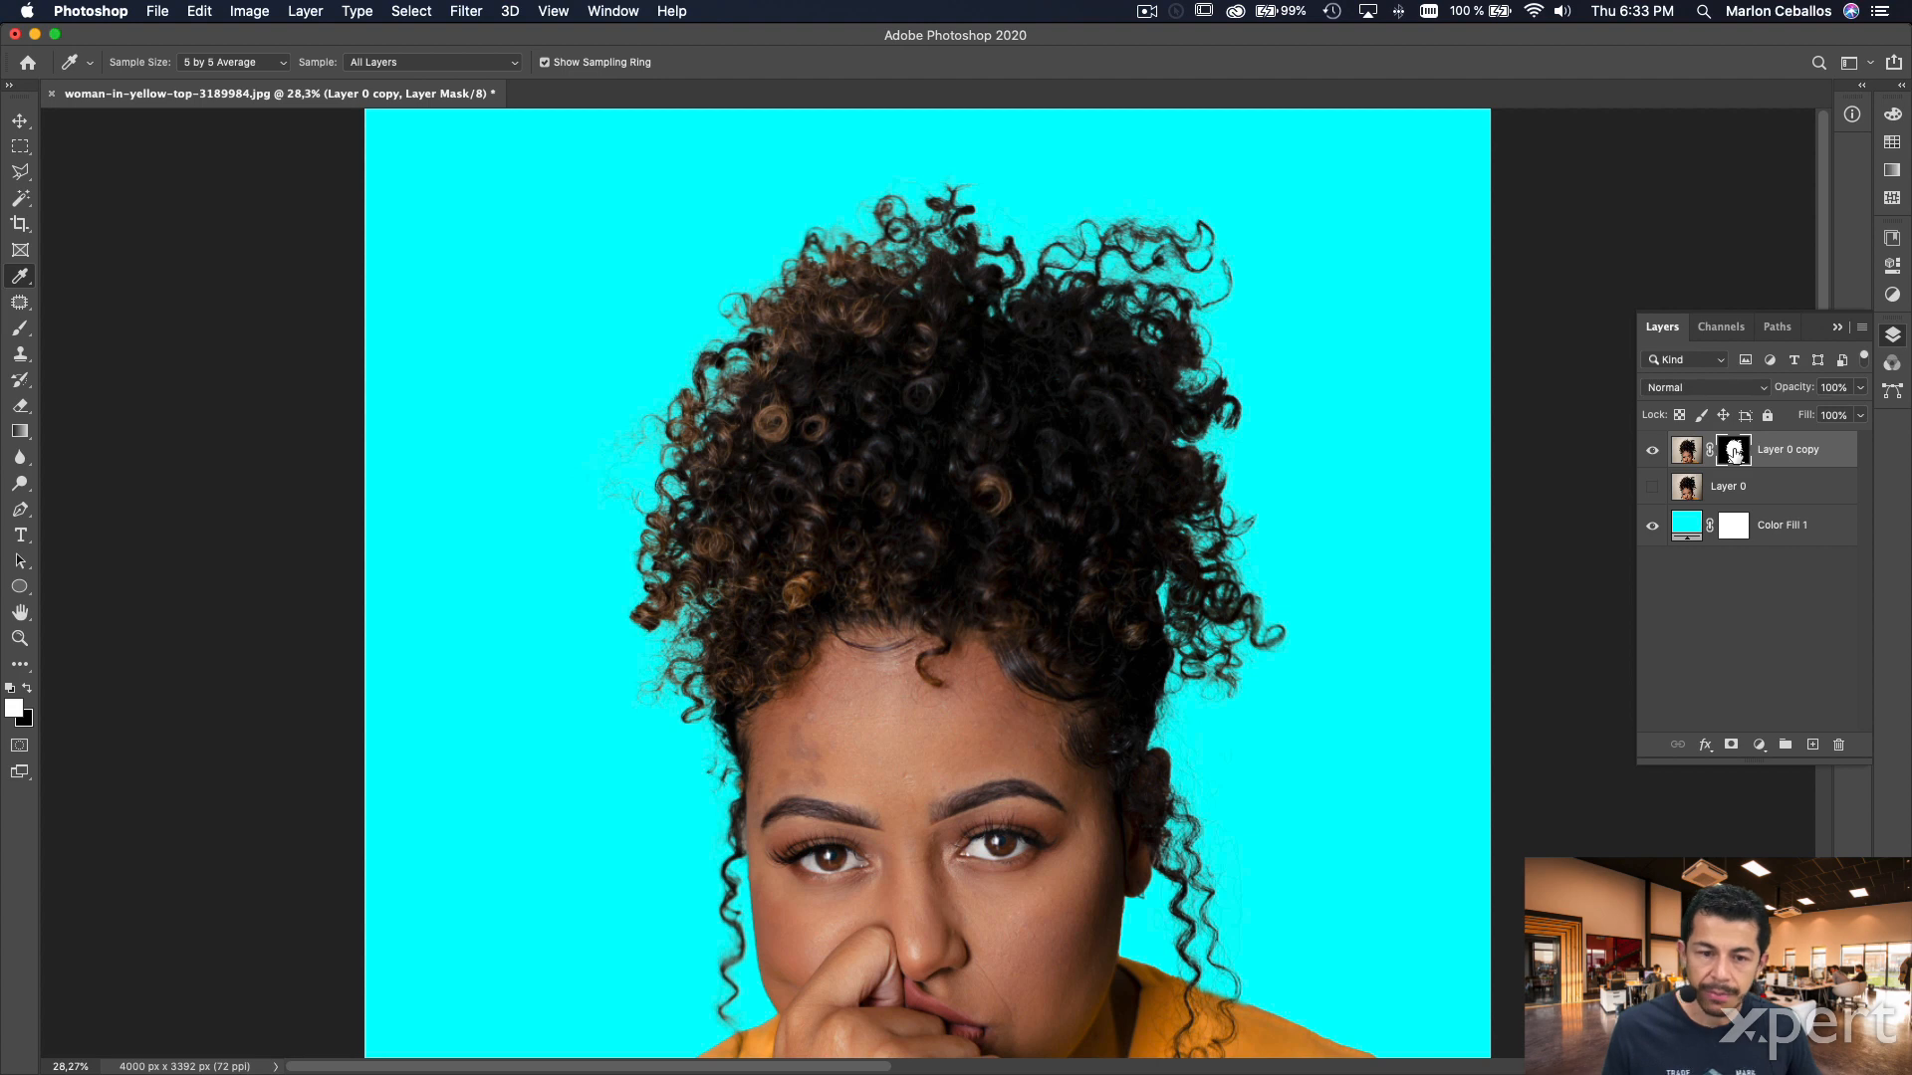
mouse_move(700, 659)
left_mouse_down()
mouse_move(940, 388)
mouse_move(794, 726)
mouse_move(833, 597)
mouse_move(999, 667)
mouse_move(994, 683)
mouse_move(1118, 482)
left_mouse_up()
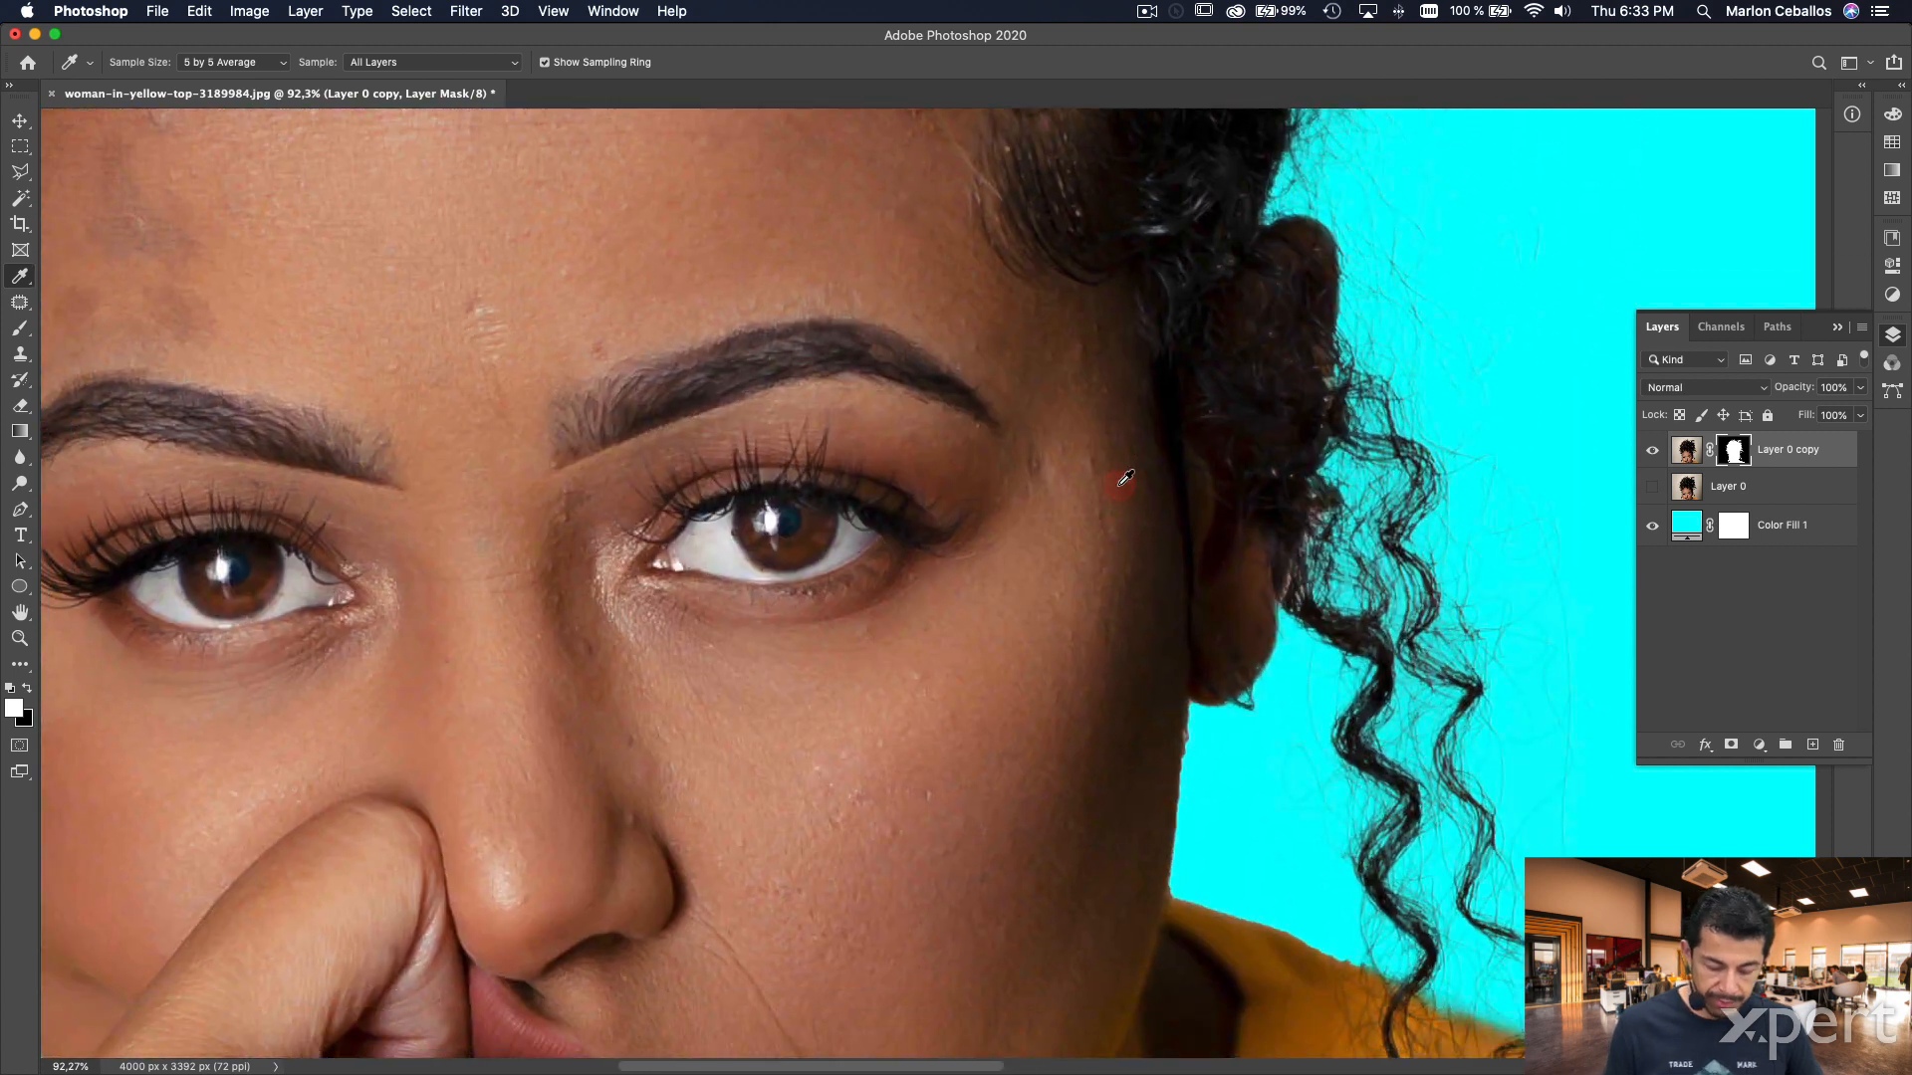
key("super+0")
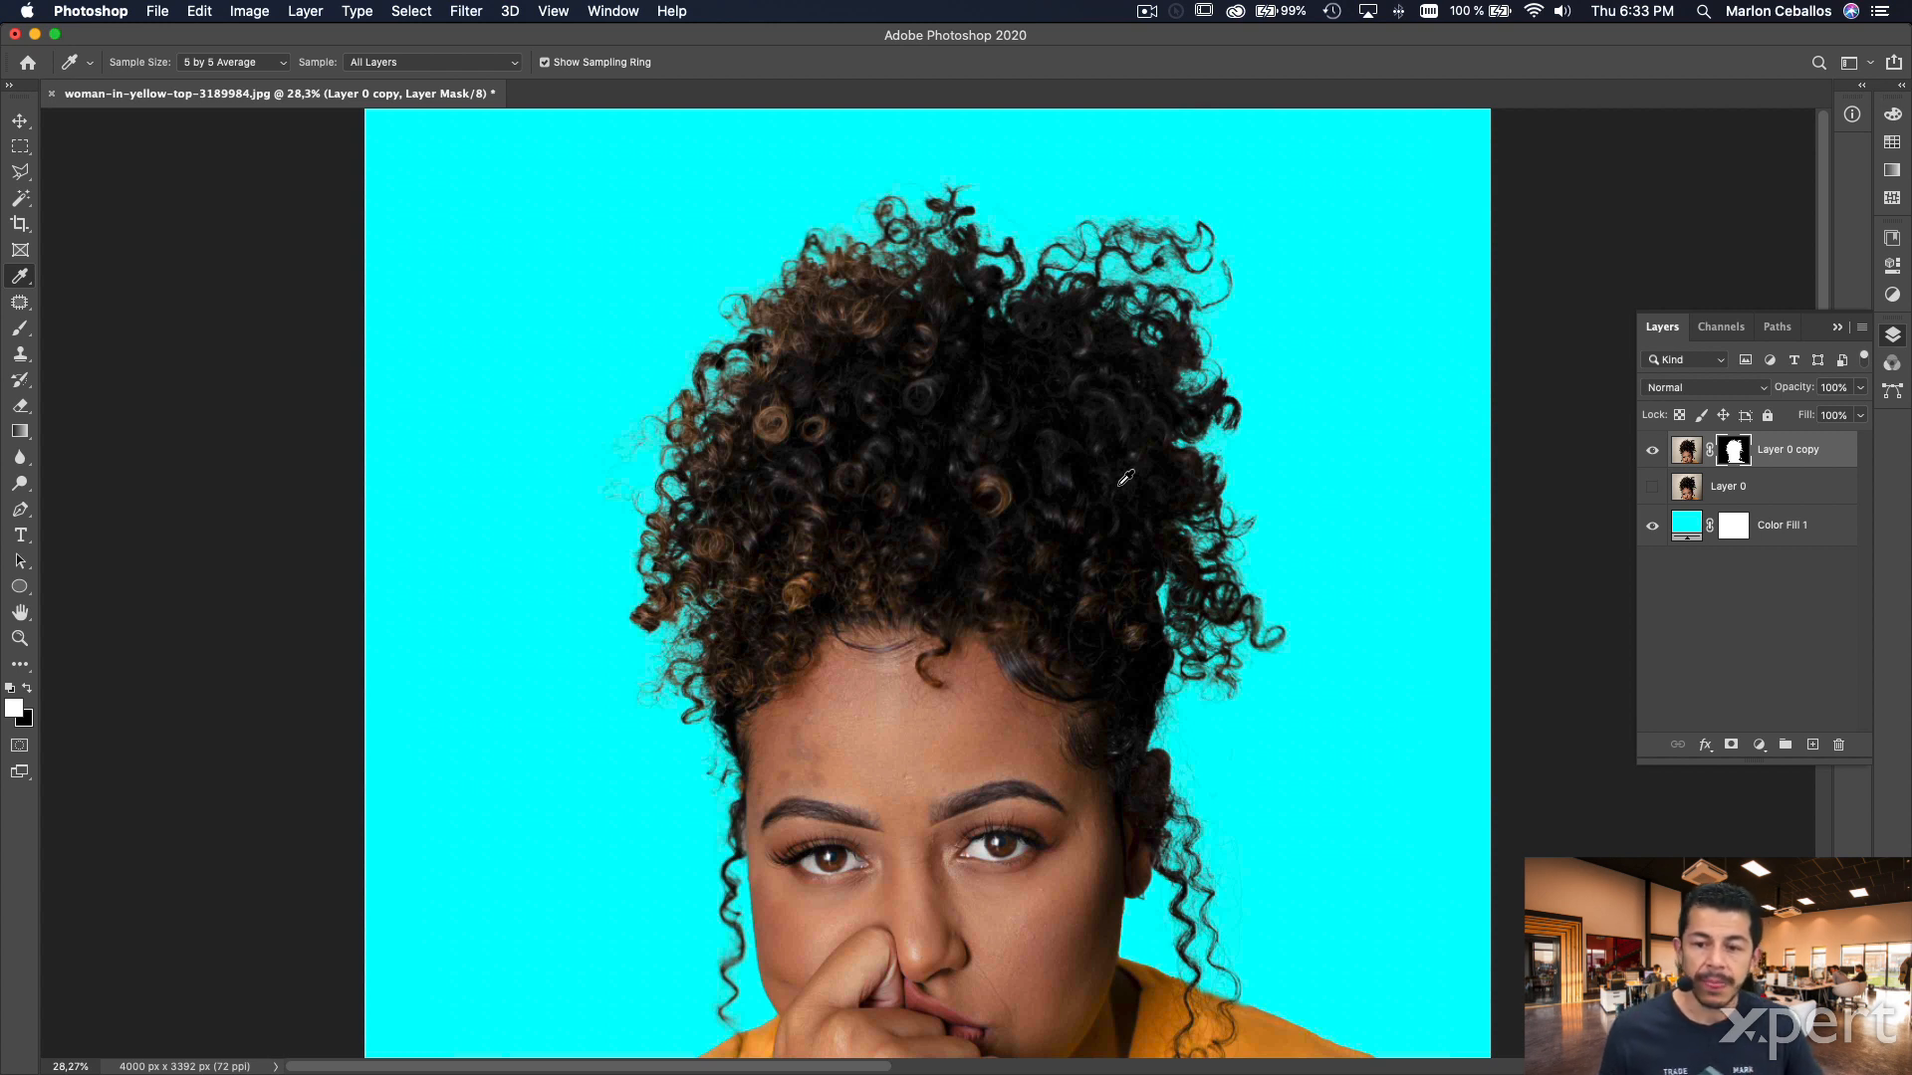
- Set the color fill layer to yellow (R 255, G 255, B 0) and check the cut-out's edges against it
double_click(1686, 525)
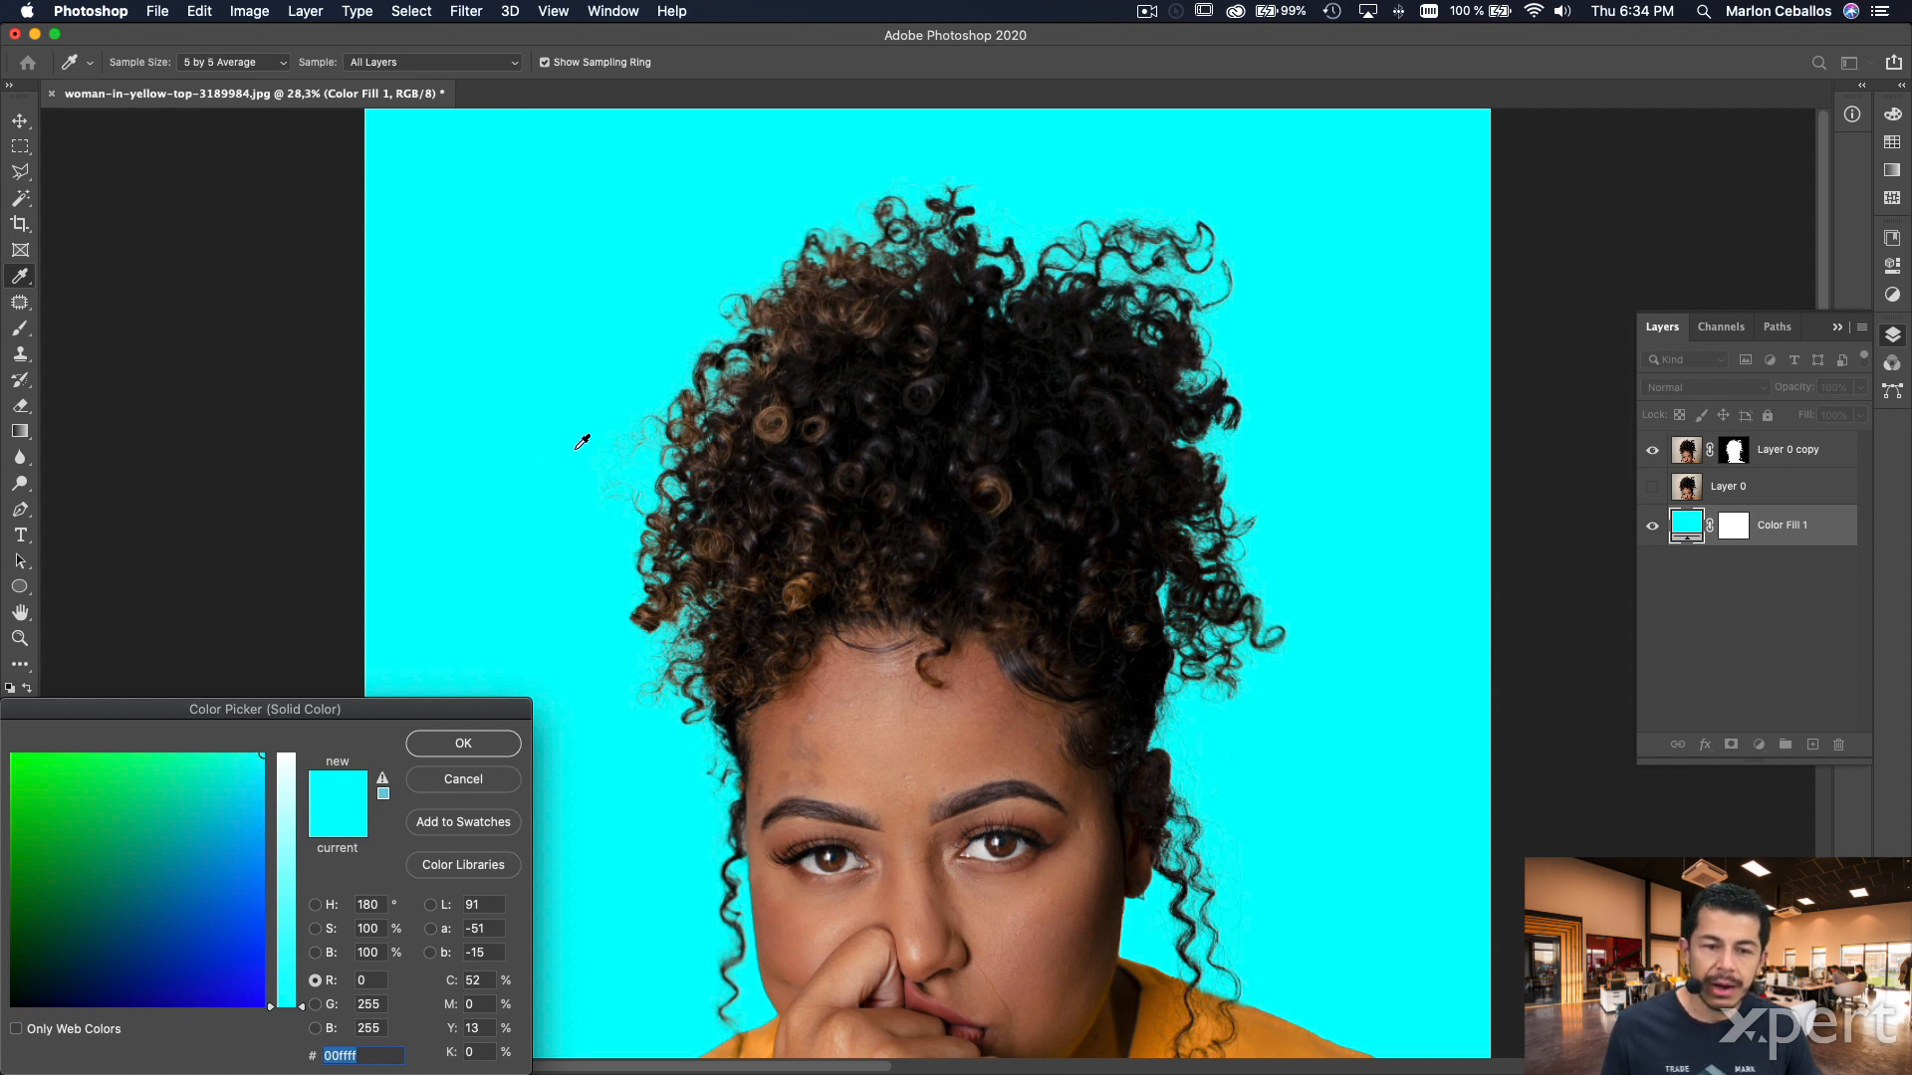
left_click_drag(189, 706, 473, 383)
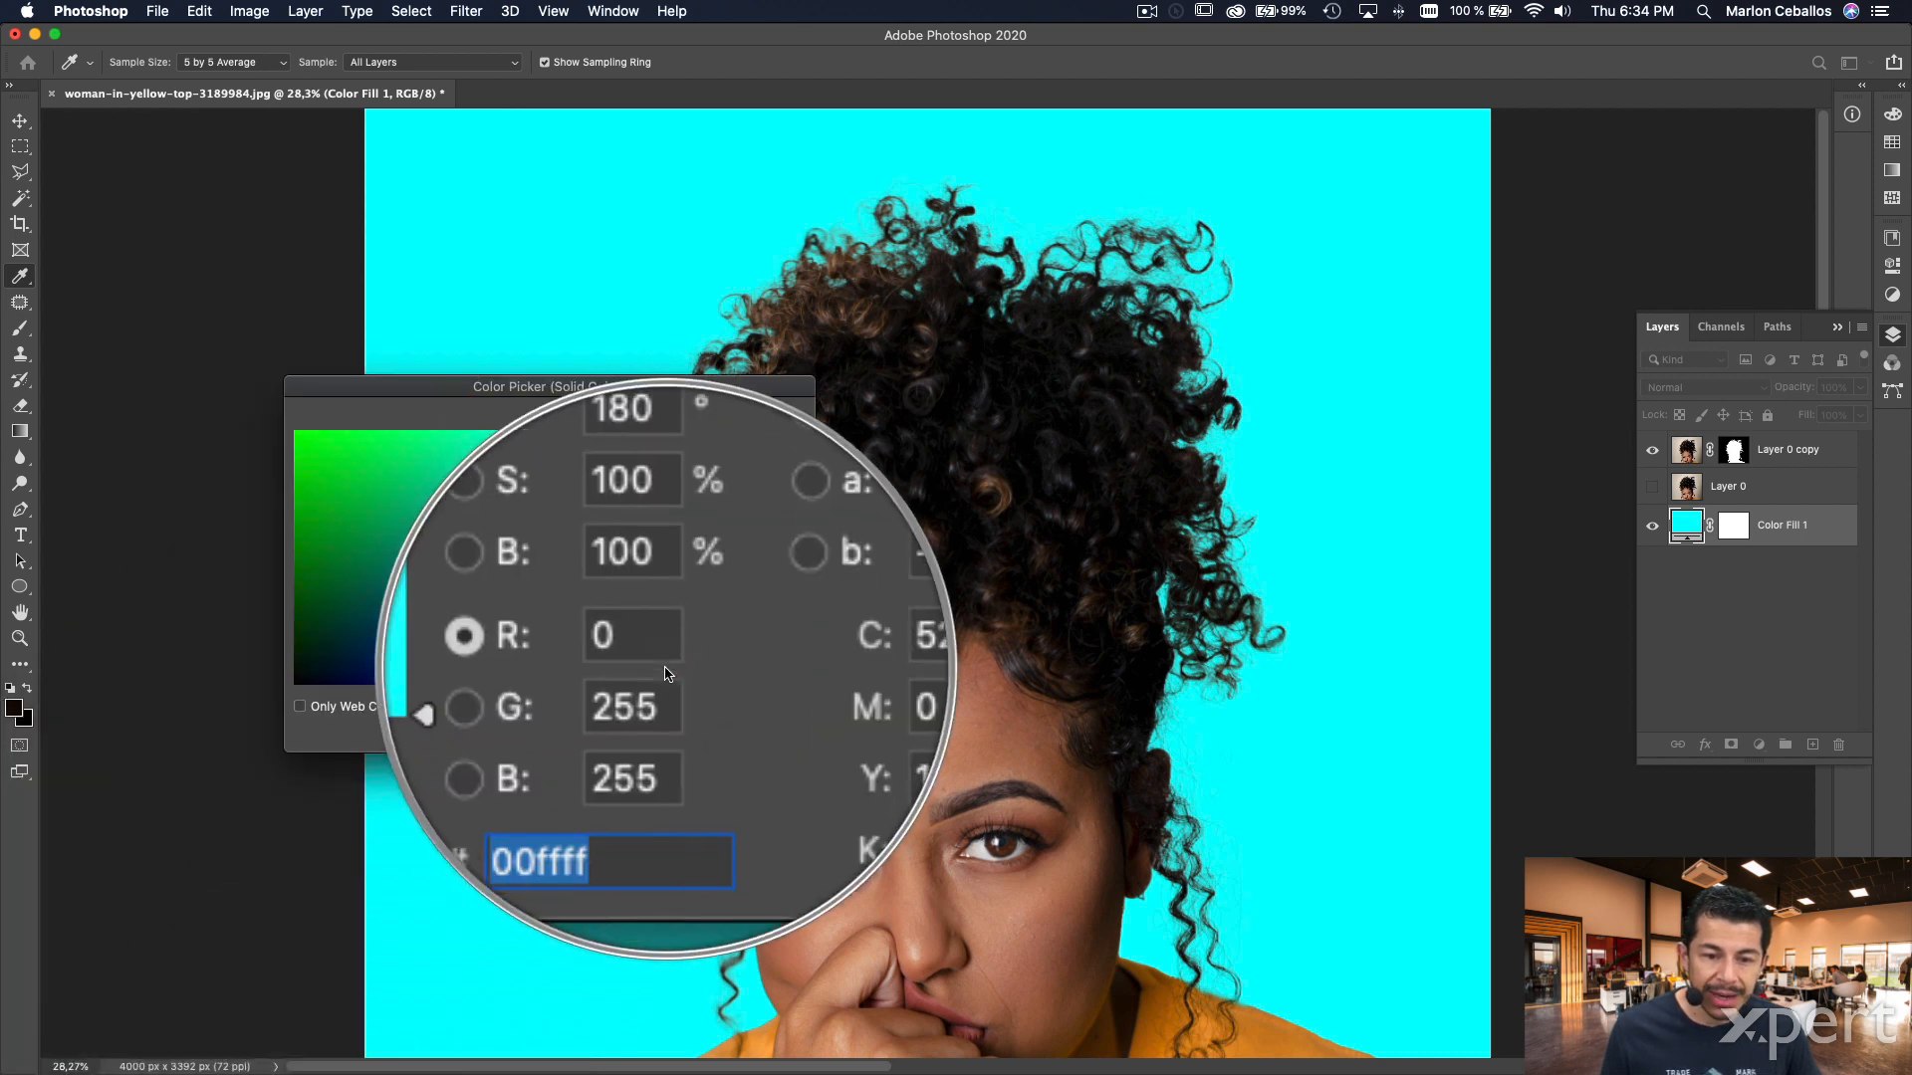
double_click(660, 658)
type("255")
key("Tab")
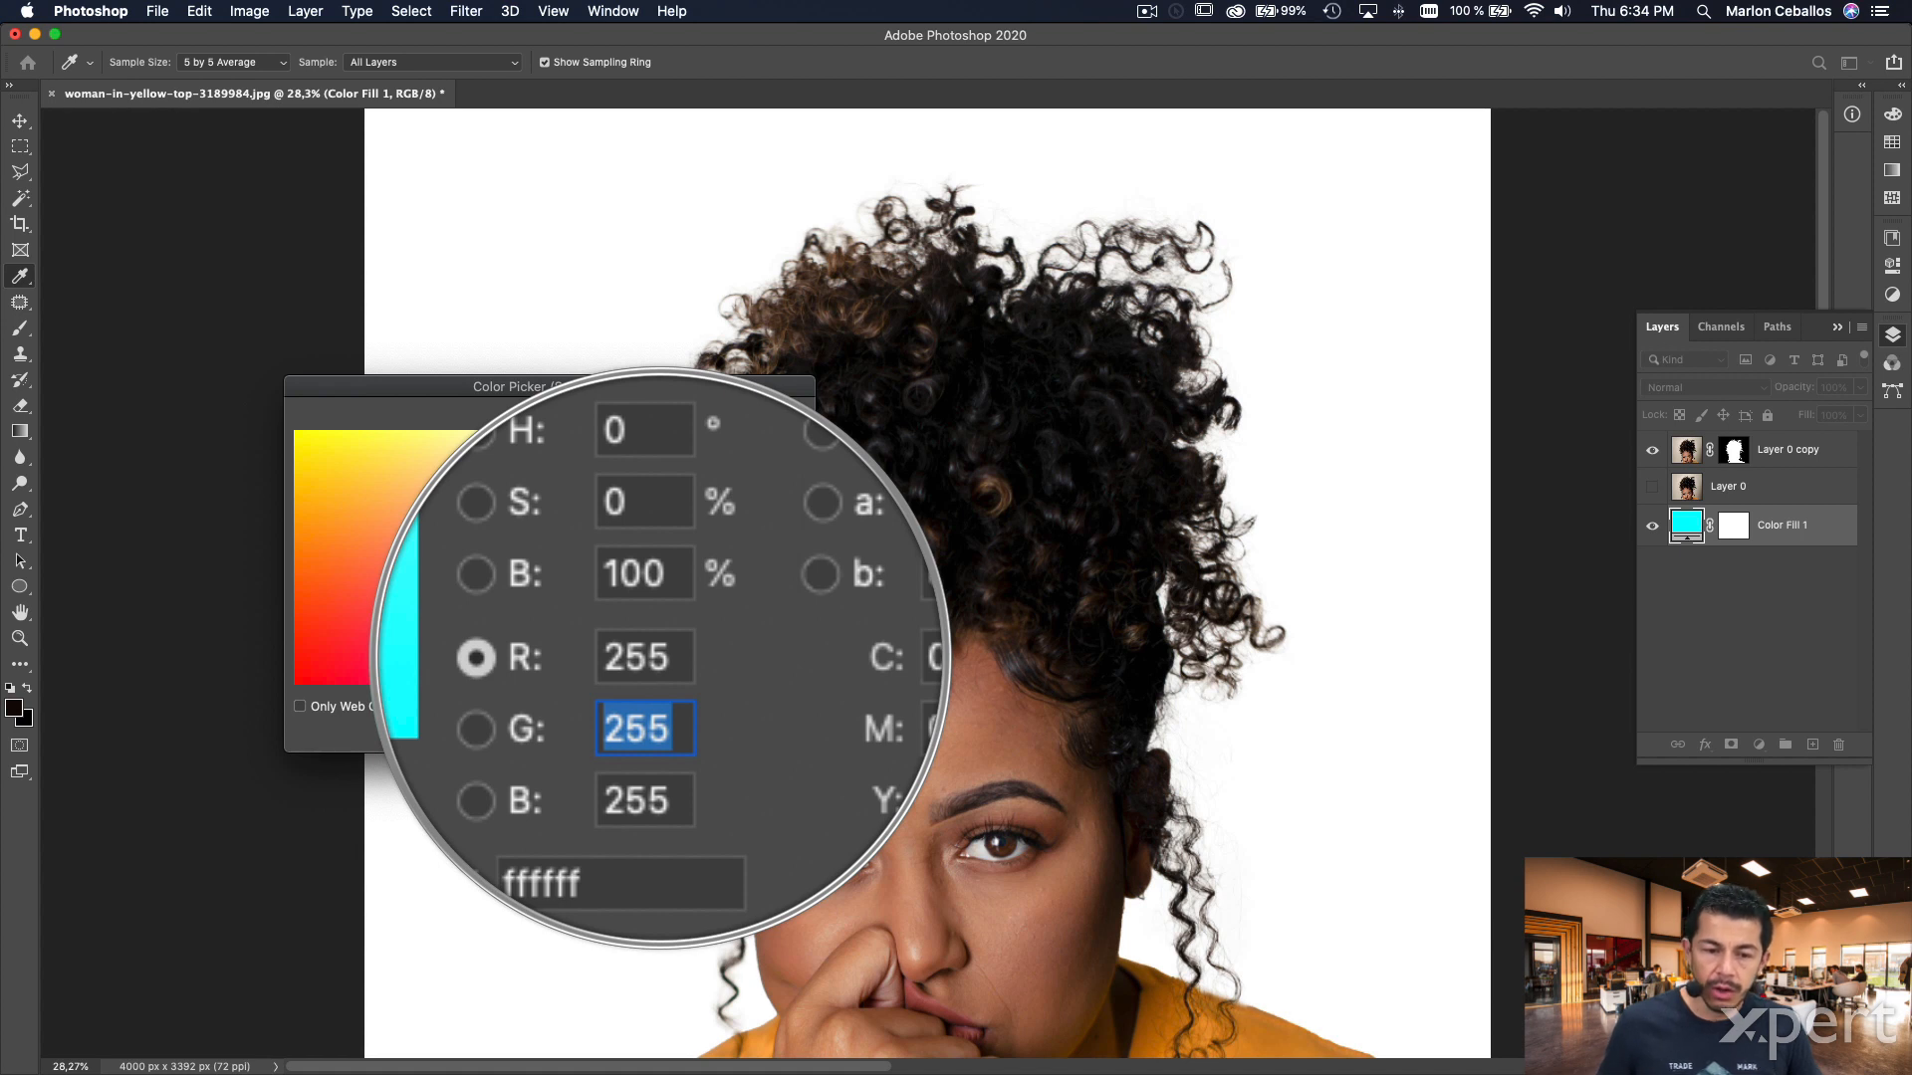
key("Tab")
type("0")
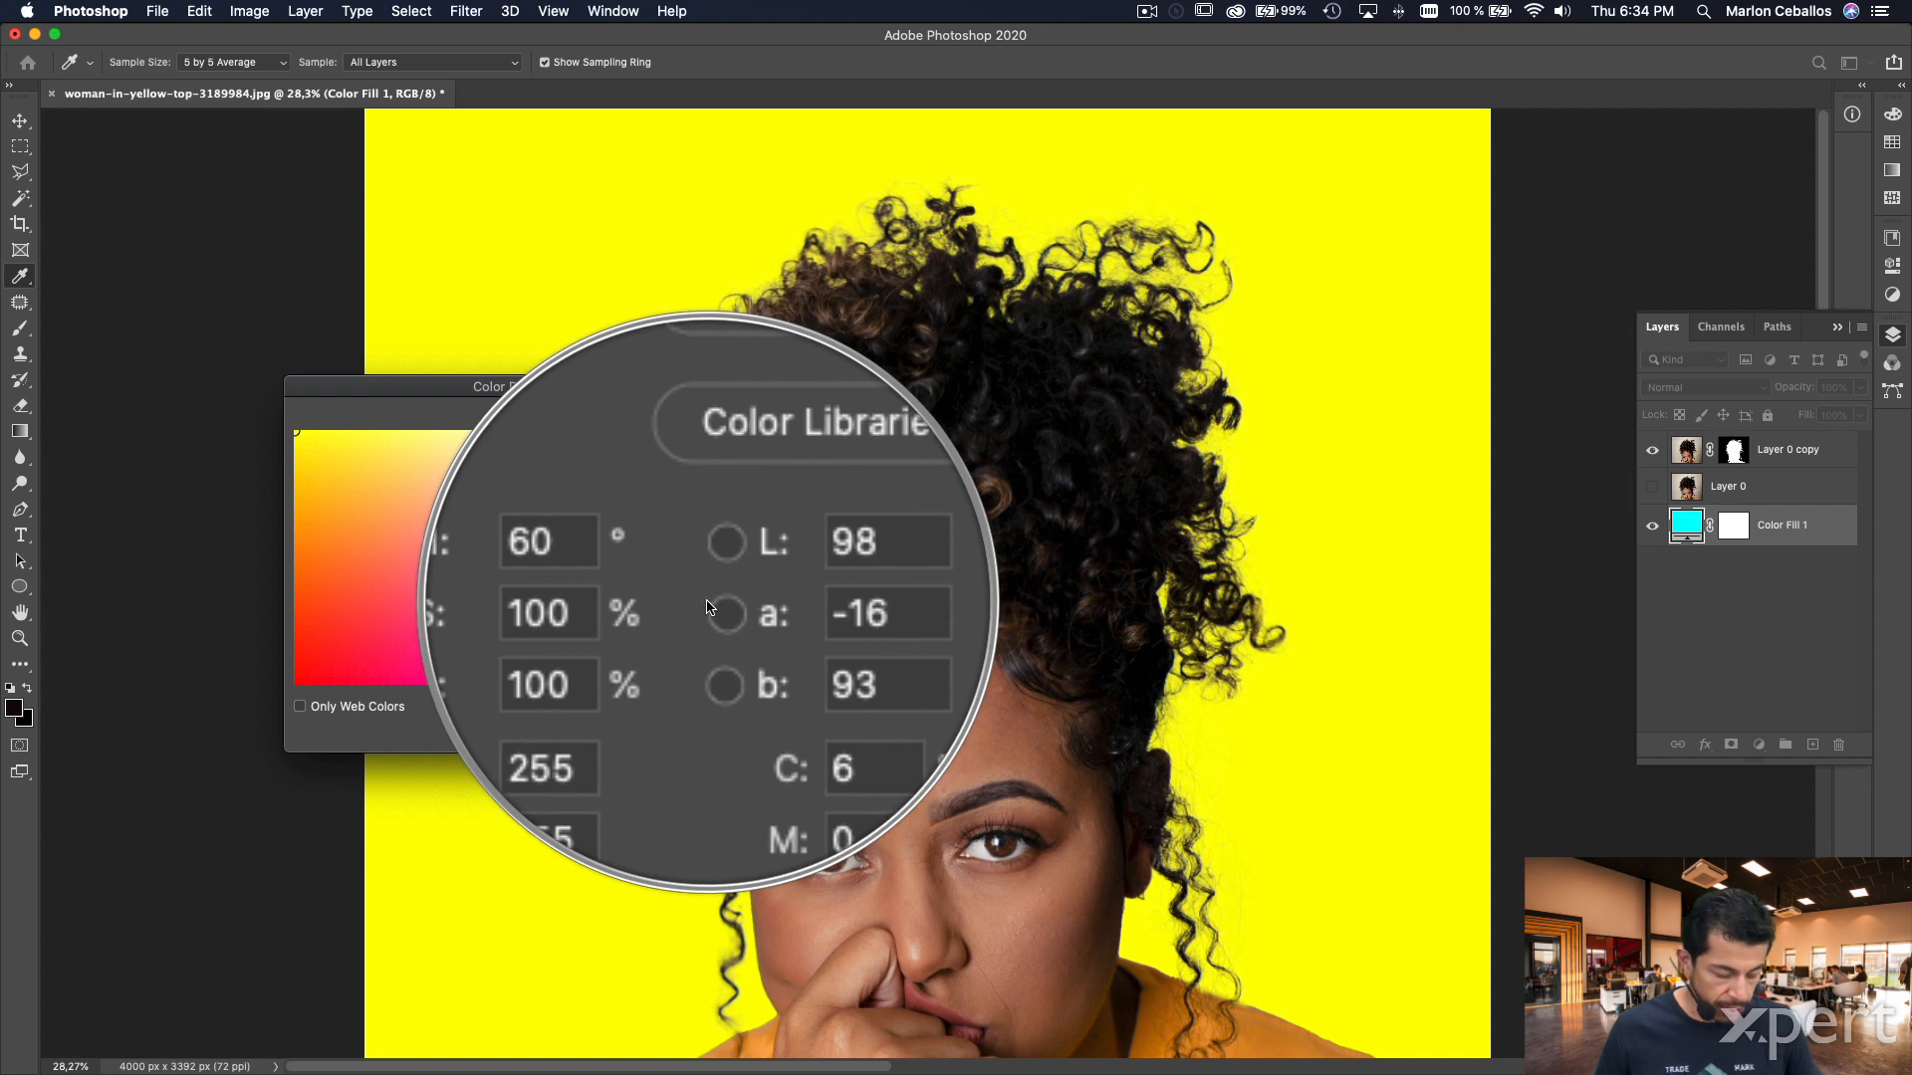
left_click(764, 425)
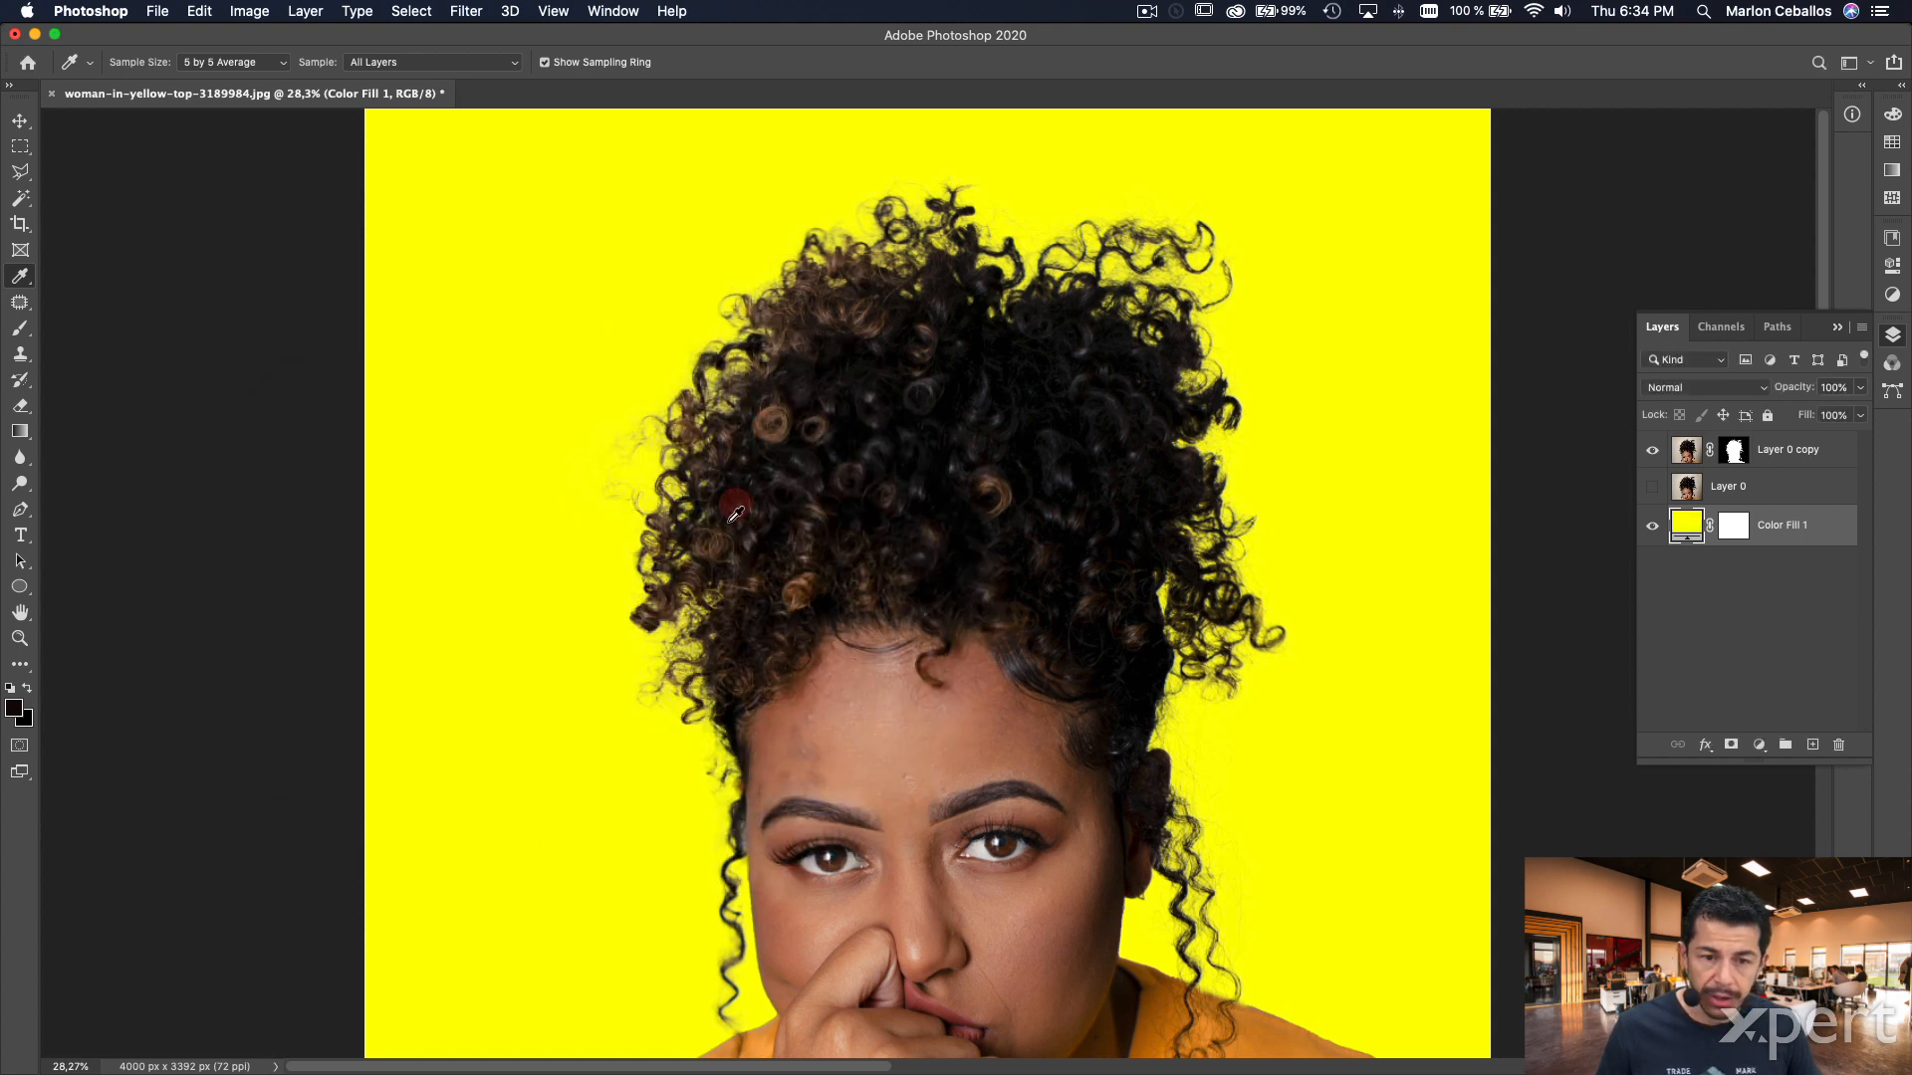
left_click_drag(700, 677, 790, 601)
mouse_move(989, 461)
left_mouse_down()
mouse_move(900, 517)
mouse_move(783, 687)
mouse_move(755, 572)
mouse_move(904, 492)
mouse_move(883, 653)
mouse_move(1312, 768)
left_mouse_up()
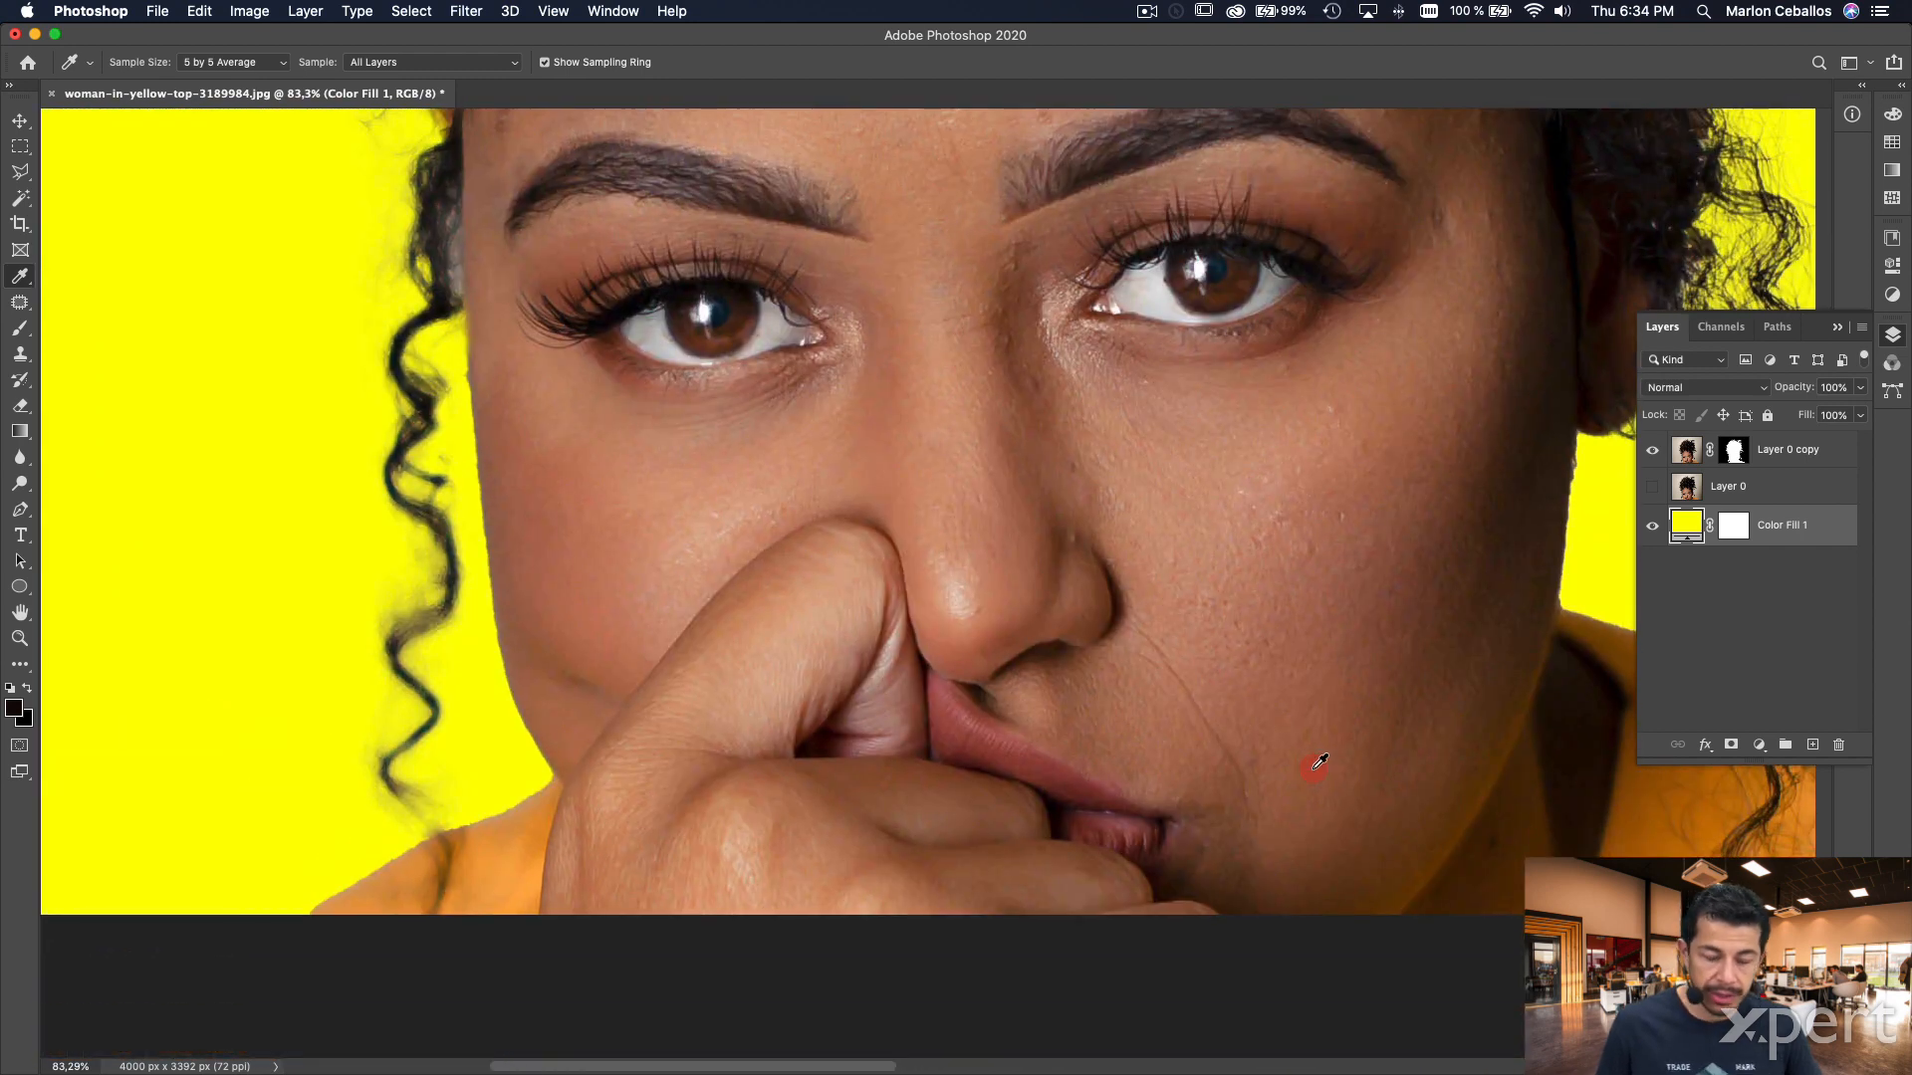
key("super+0")
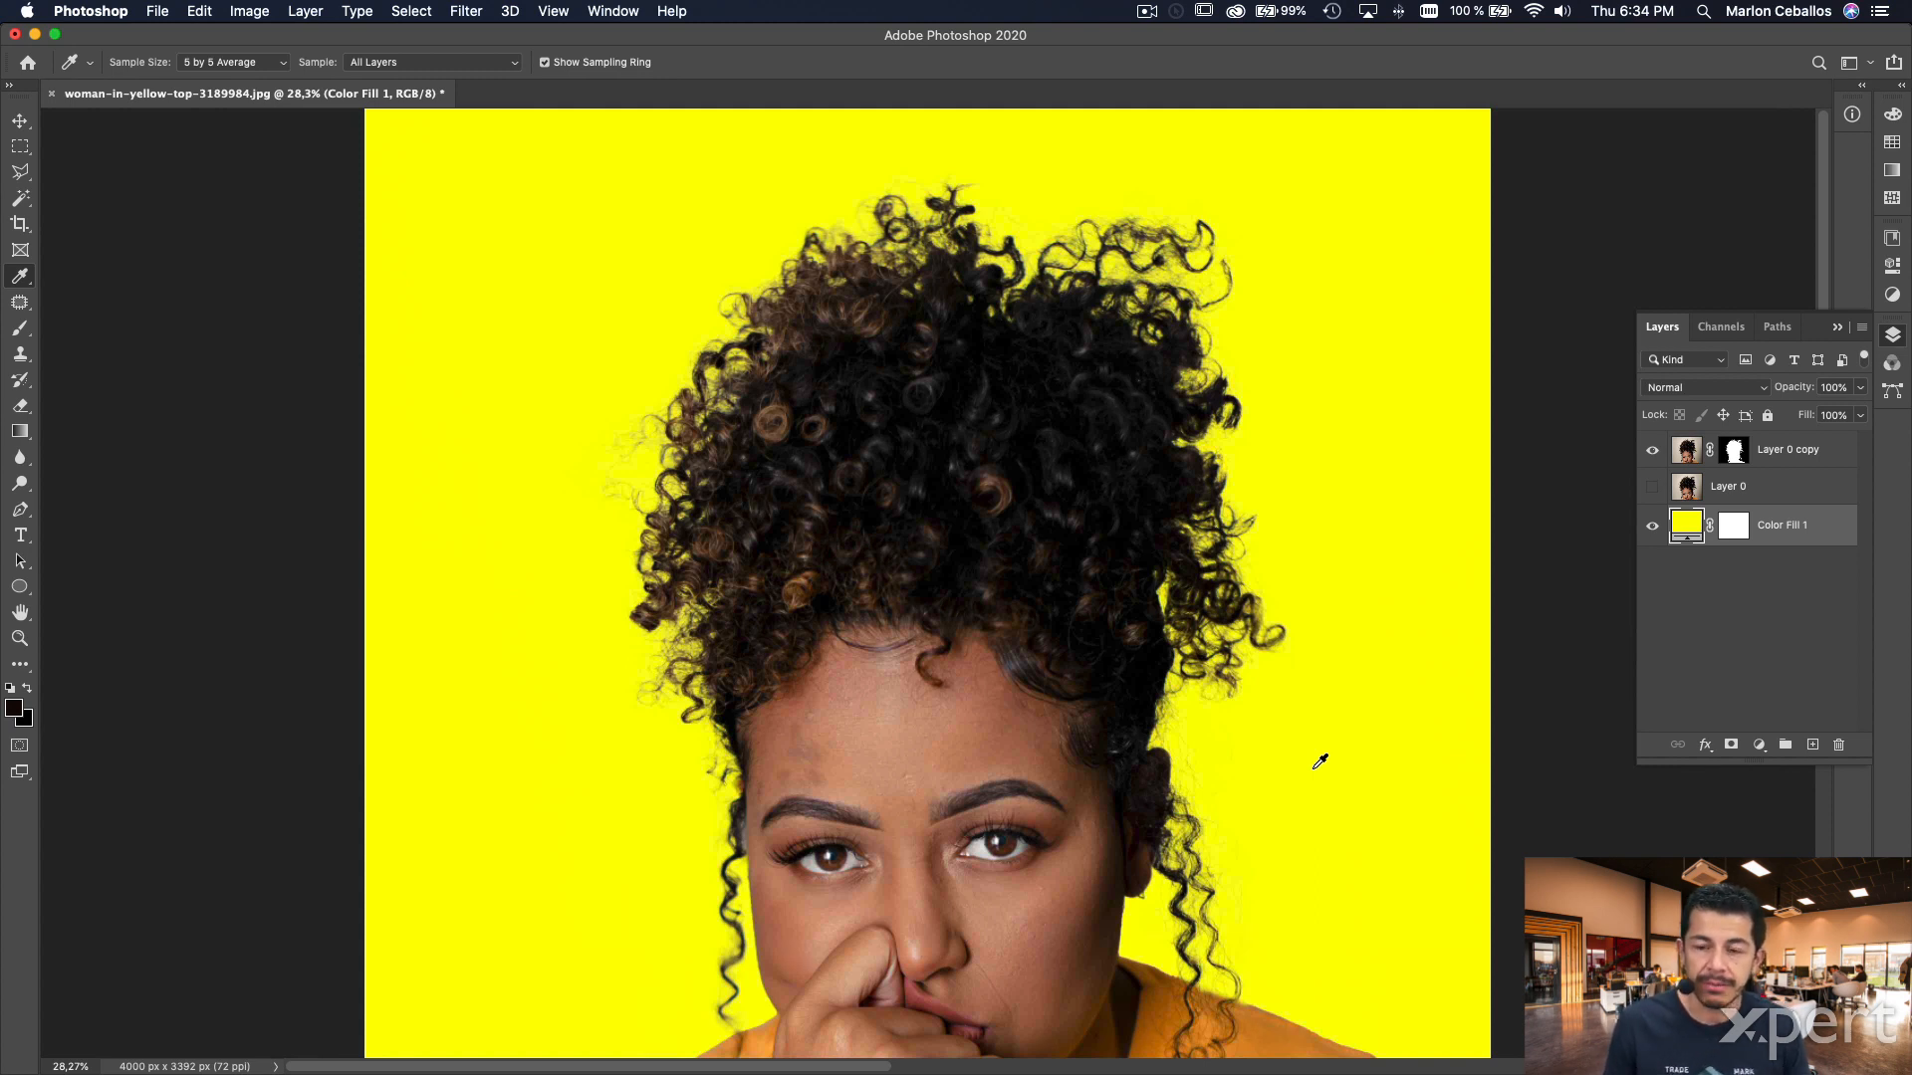
- Change the color fill layer's color to dark red, 6c0000
double_click(1681, 528)
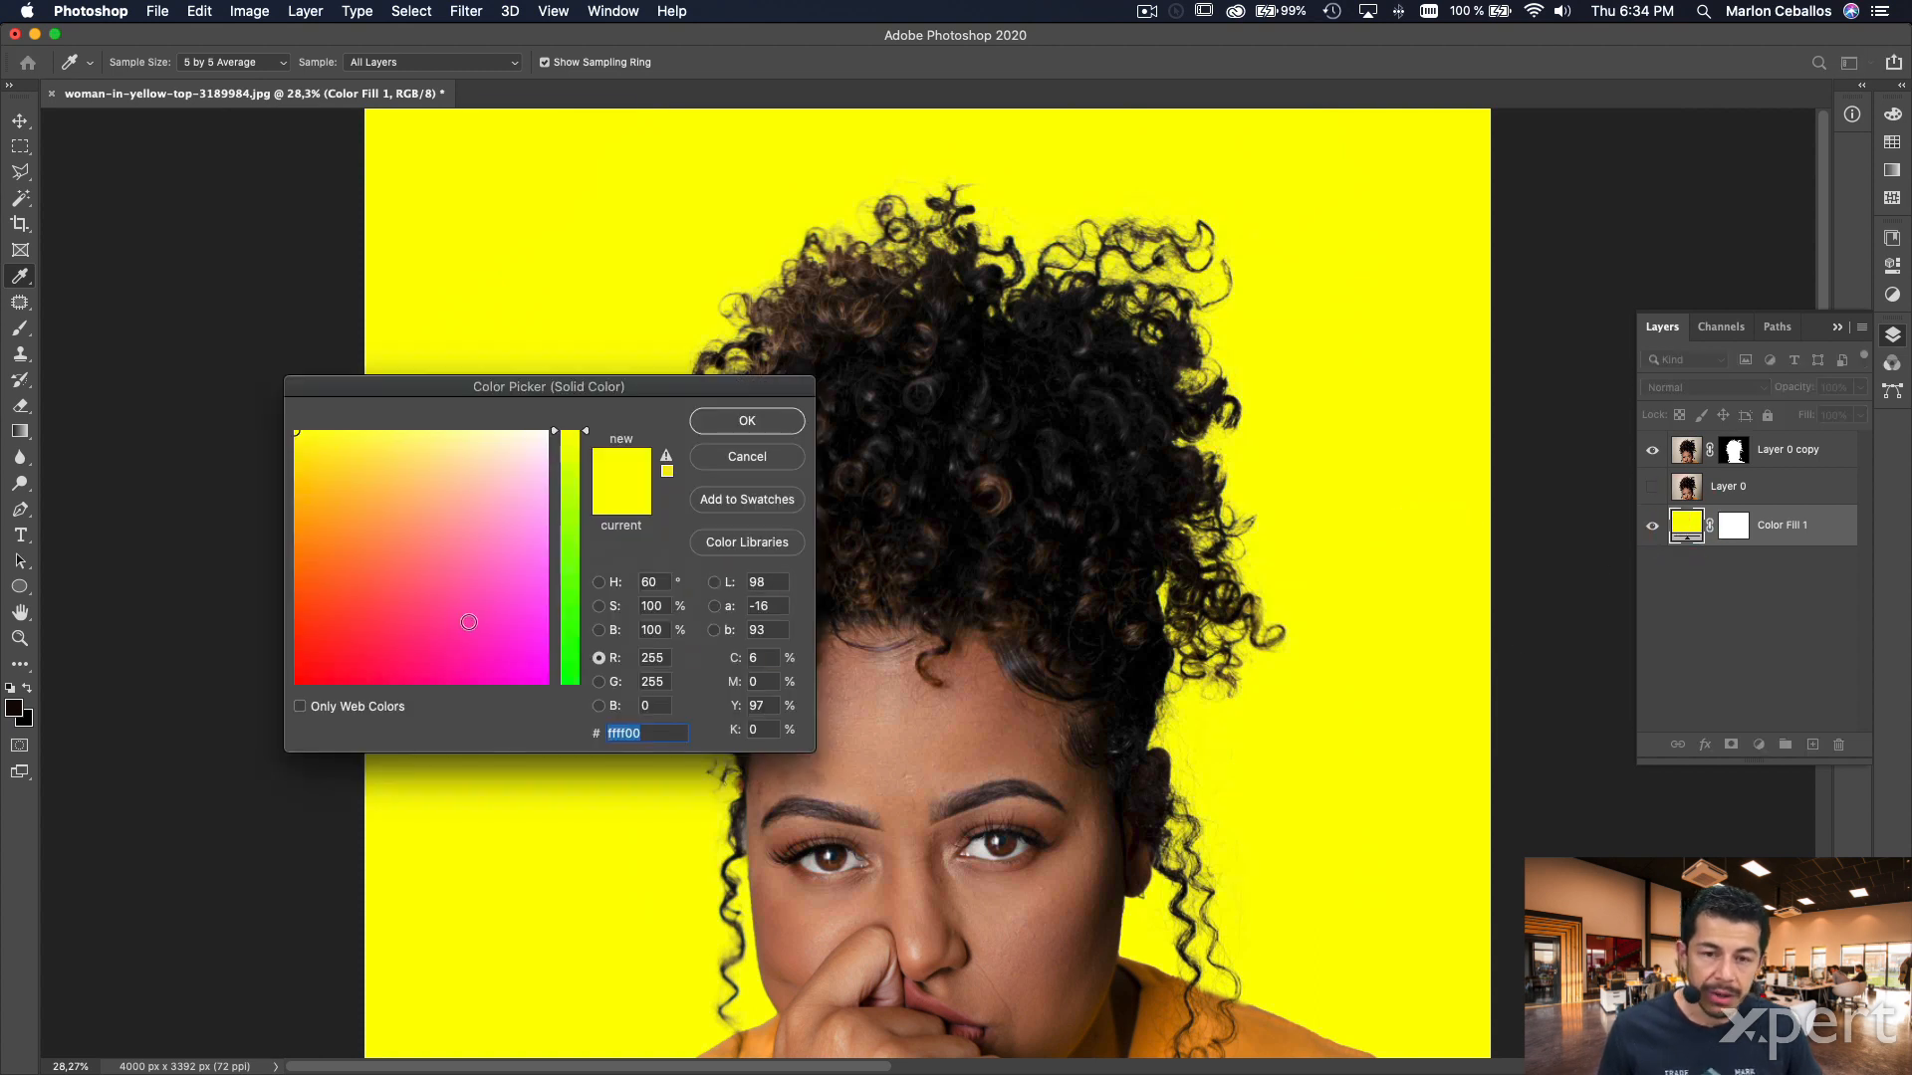
left_click(154, 758)
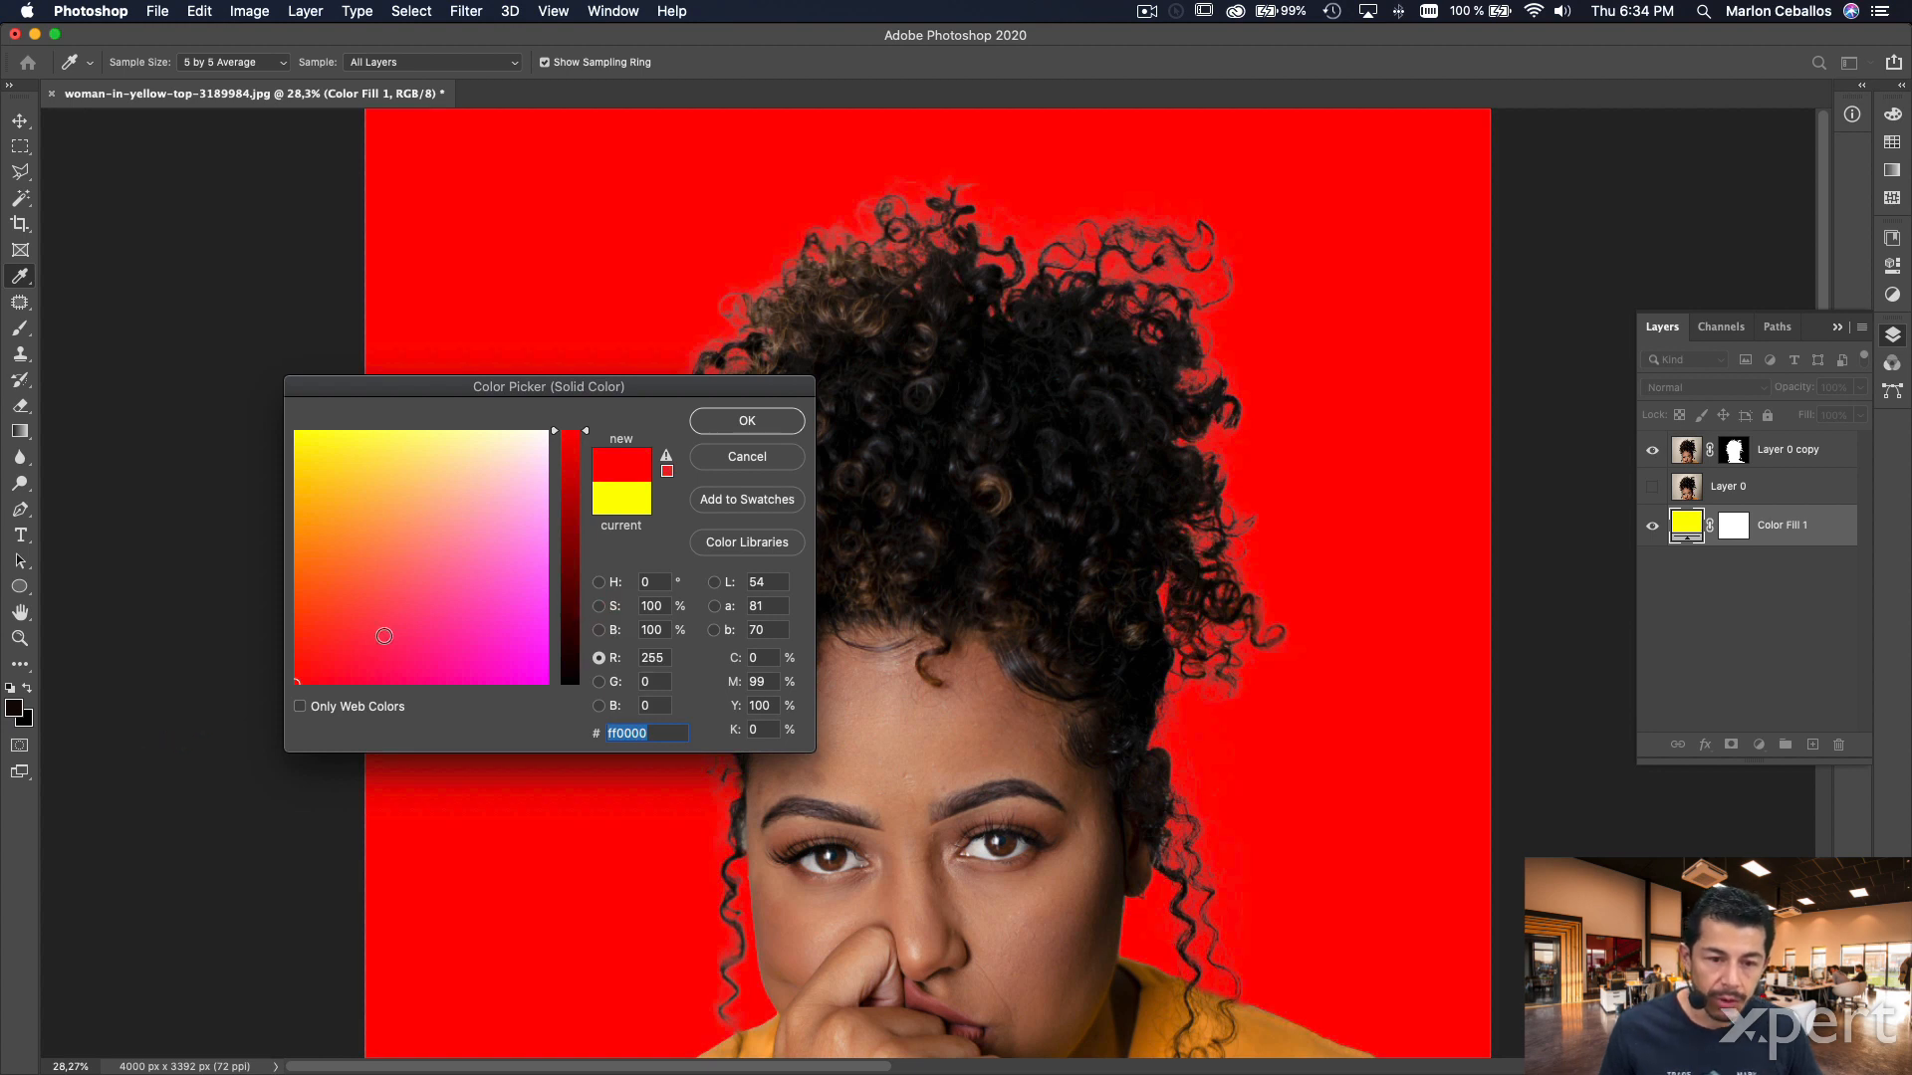
left_click_drag(568, 563, 570, 578)
left_click_drag(687, 386, 387, 435)
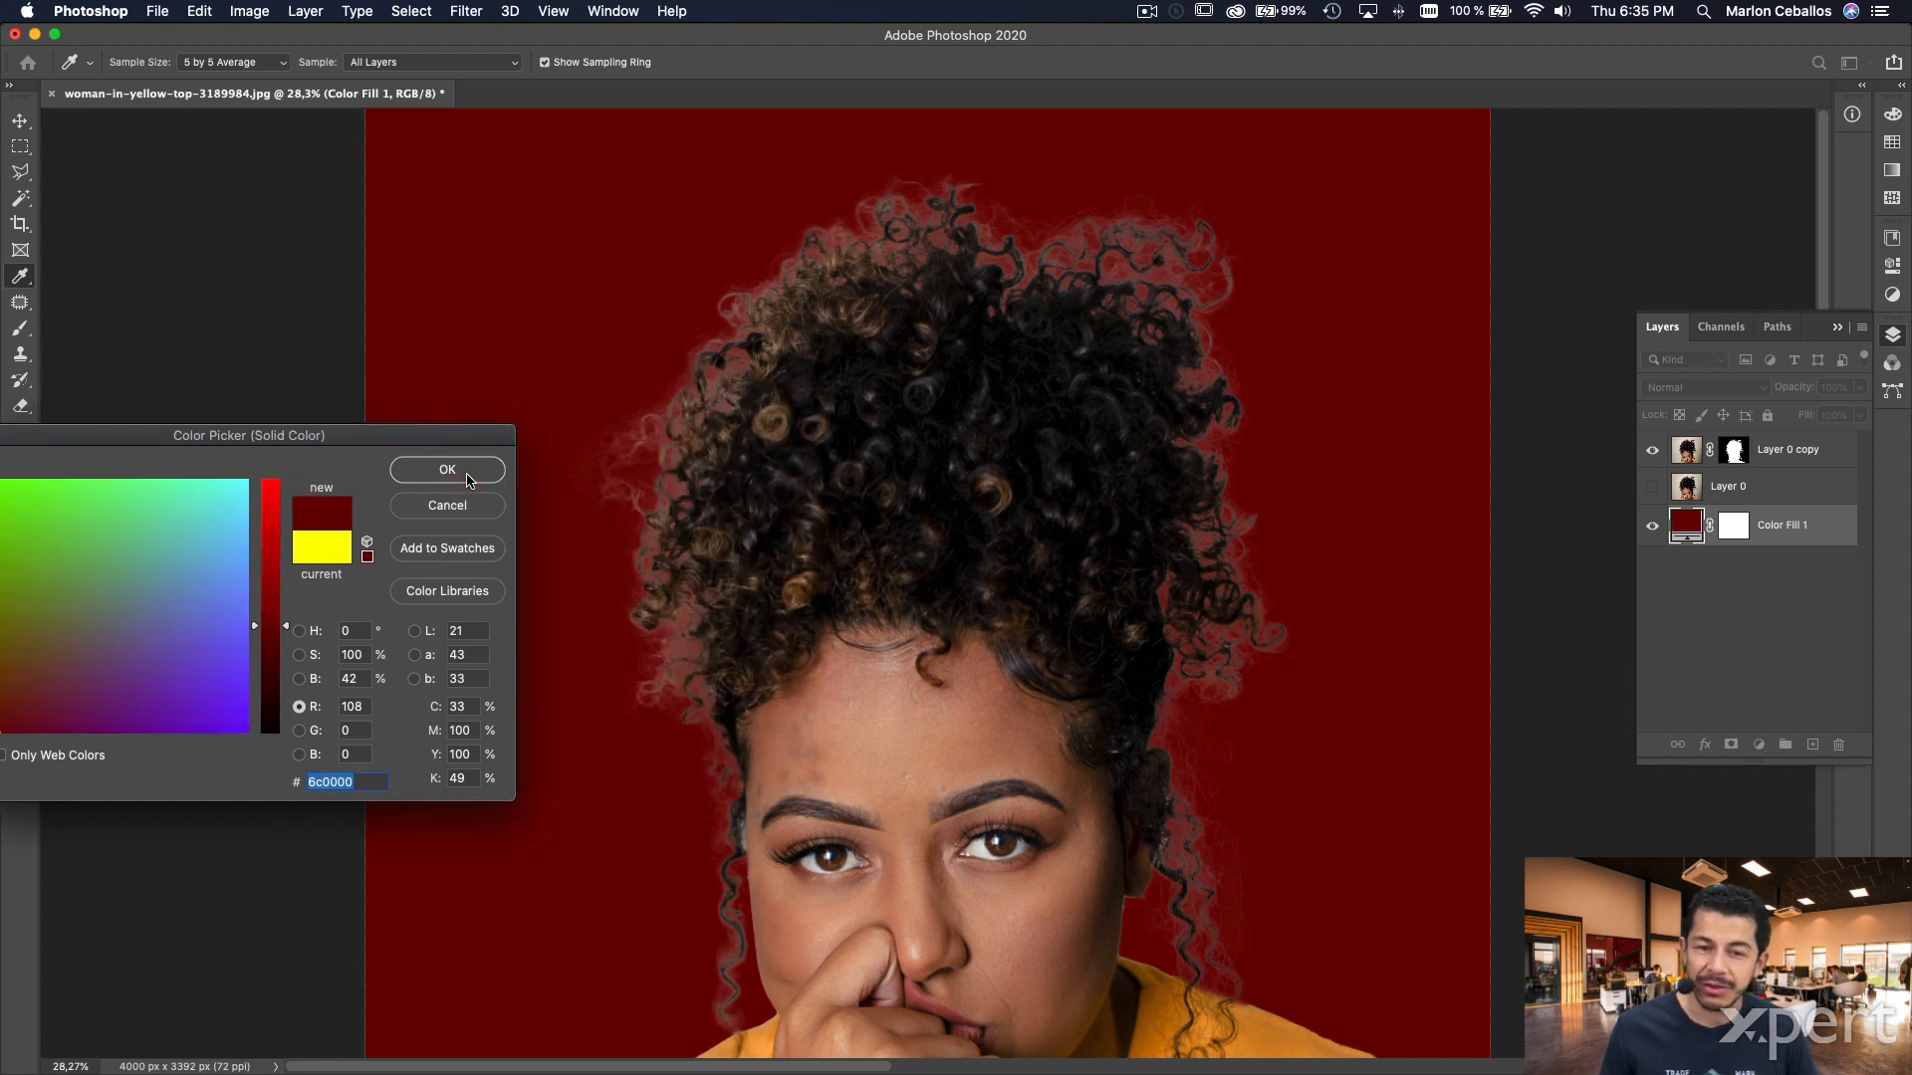
left_click(467, 479)
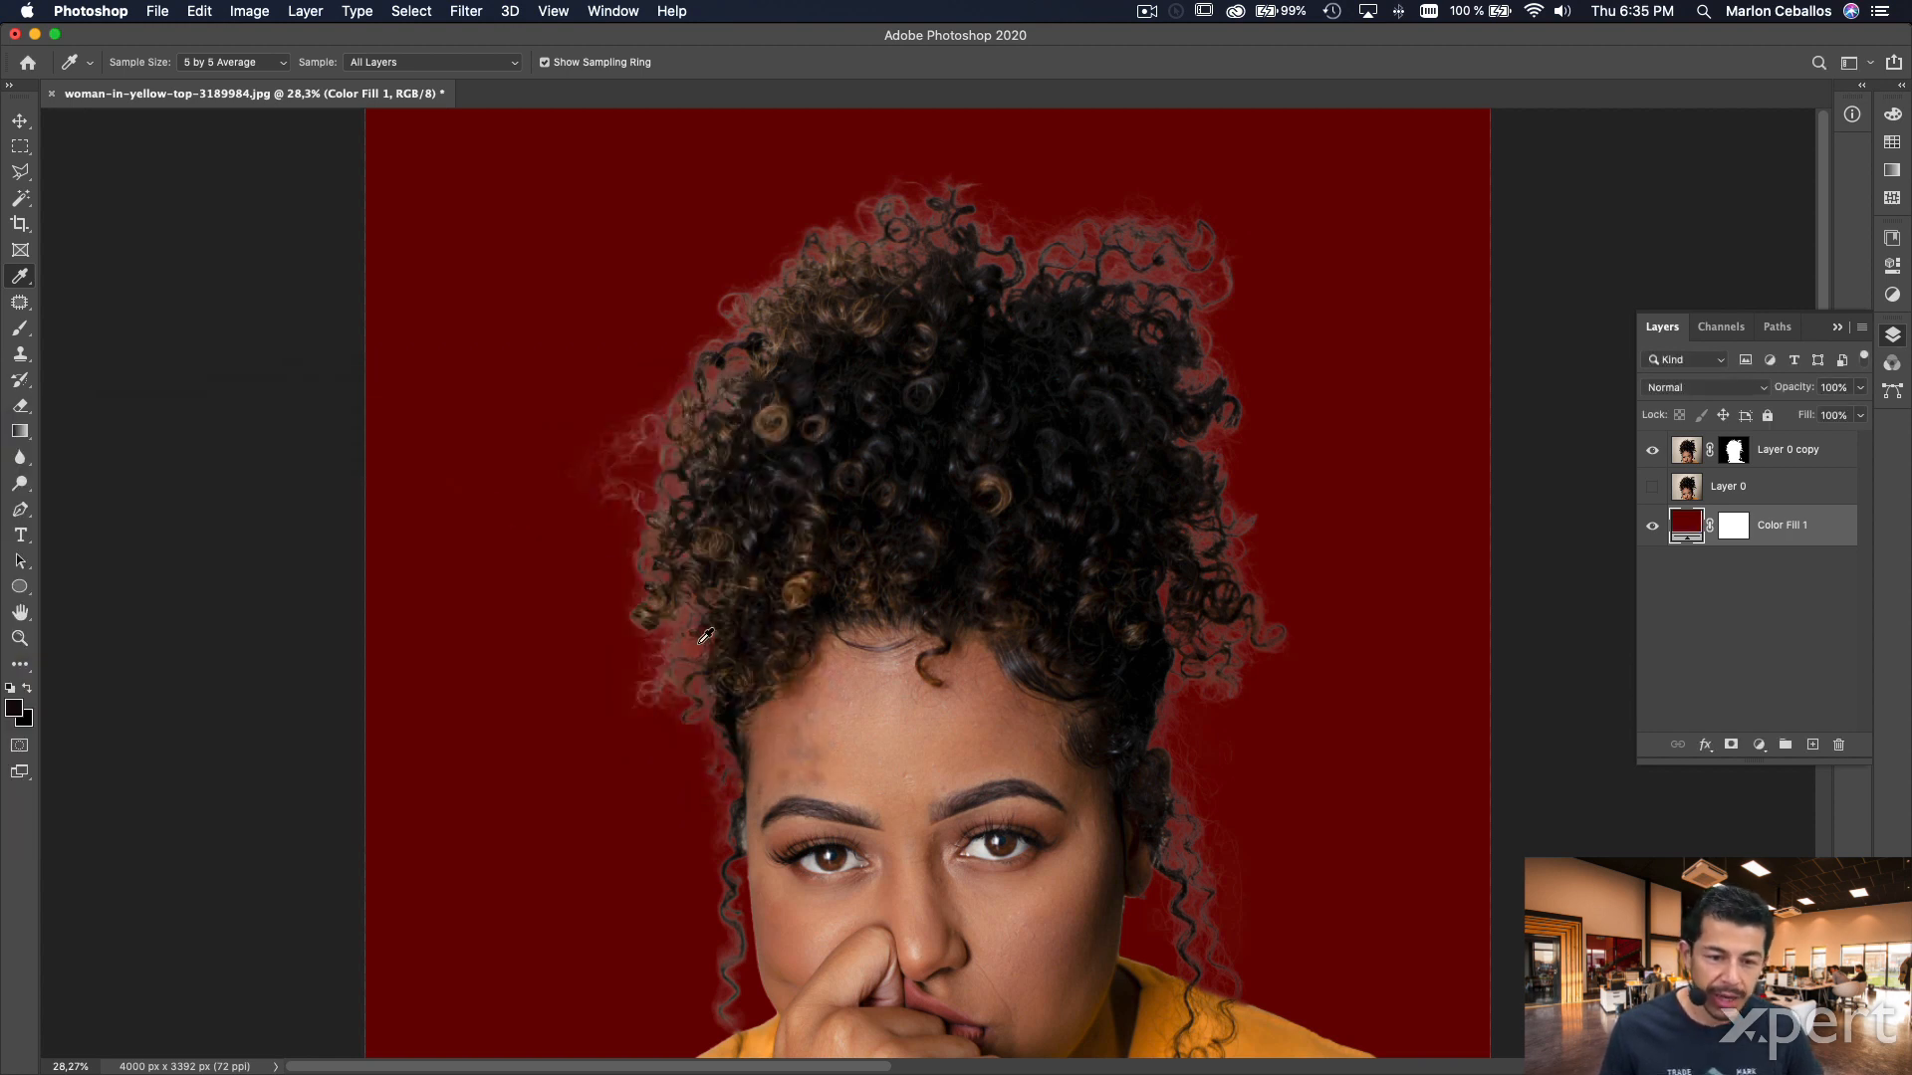
- Examine the cut-out's hair fringe against the dark red background, down to the loose hairs beside the ear
key("z")
left_click_drag(686, 682, 797, 662)
key("space")
left_click_drag(846, 343, 541, 919)
left_click_drag(1039, 513, 636, 769)
left_click_drag(1002, 734, 597, 749)
left_click_drag(1026, 649, 741, 383)
left_click_drag(810, 790, 916, 273)
left_click_drag(877, 861, 823, 474)
left_click_drag(817, 995, 851, 513)
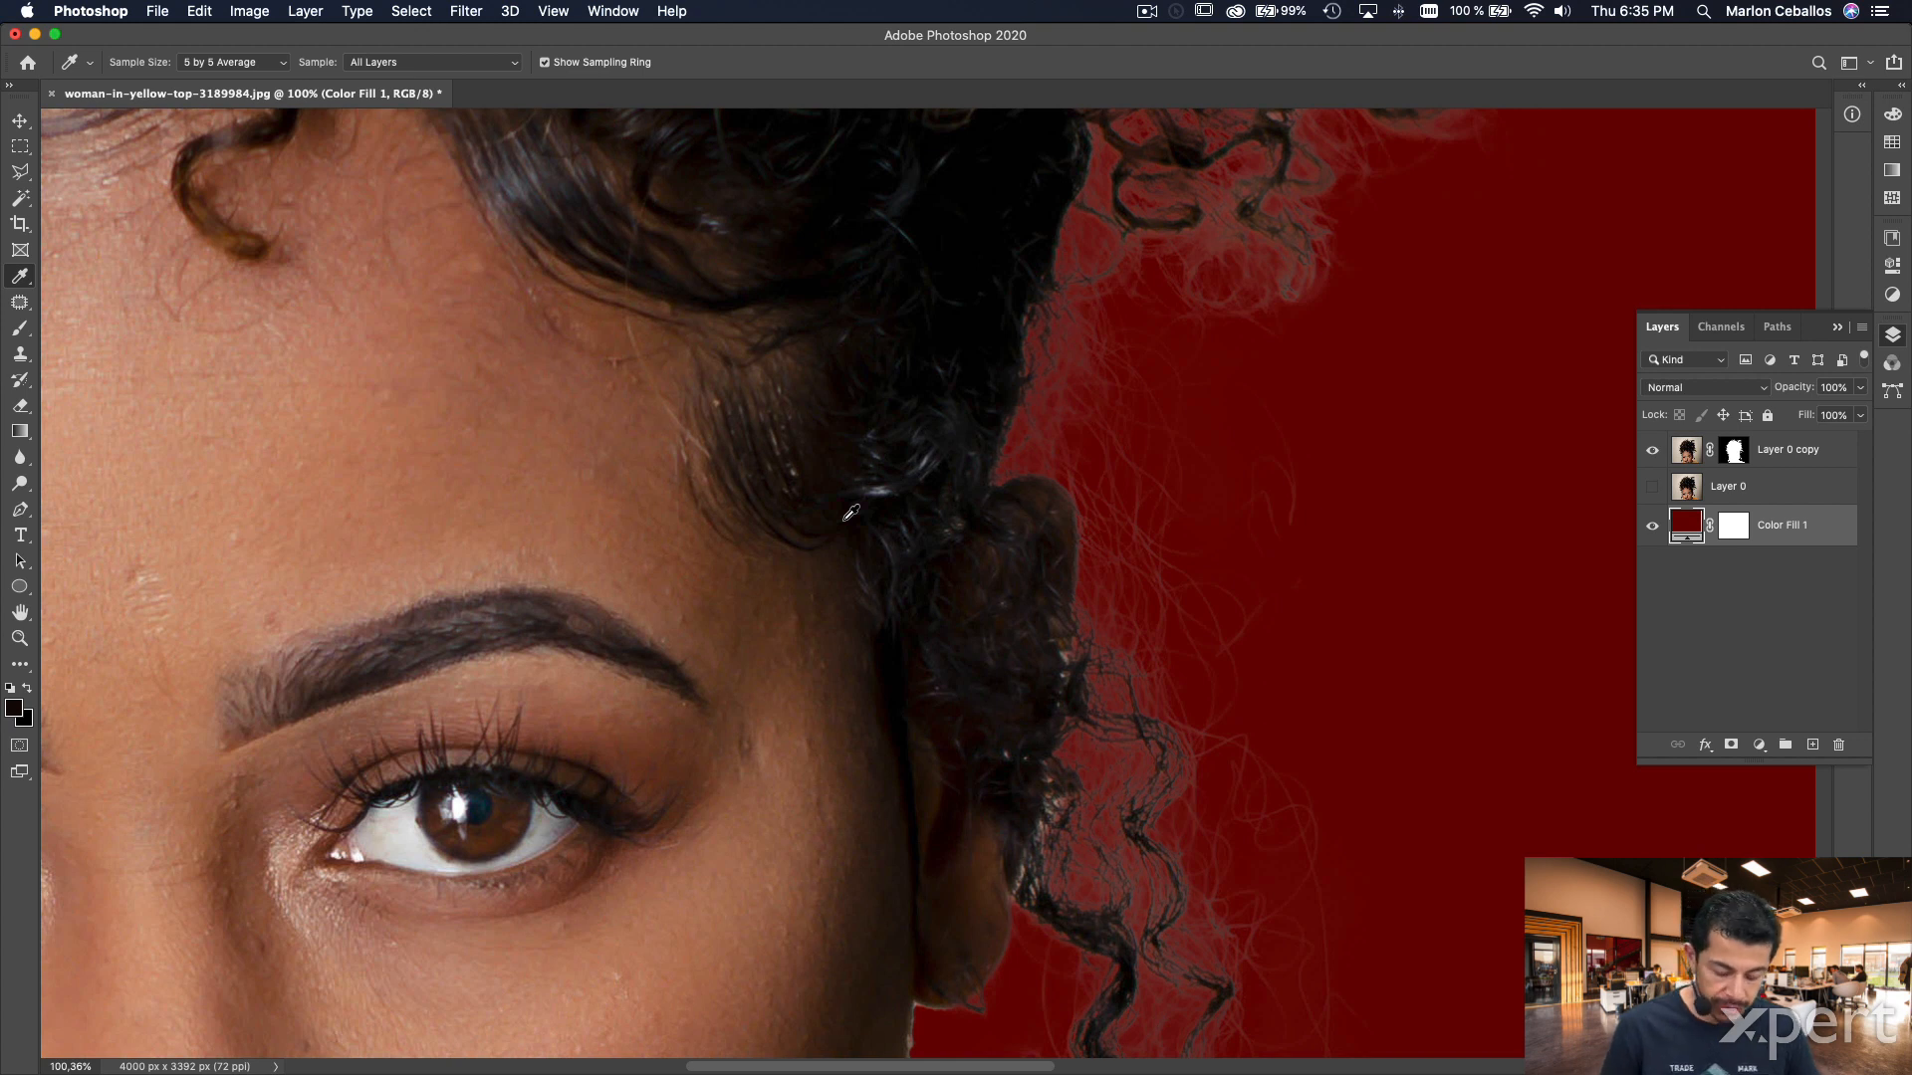
key("super+0")
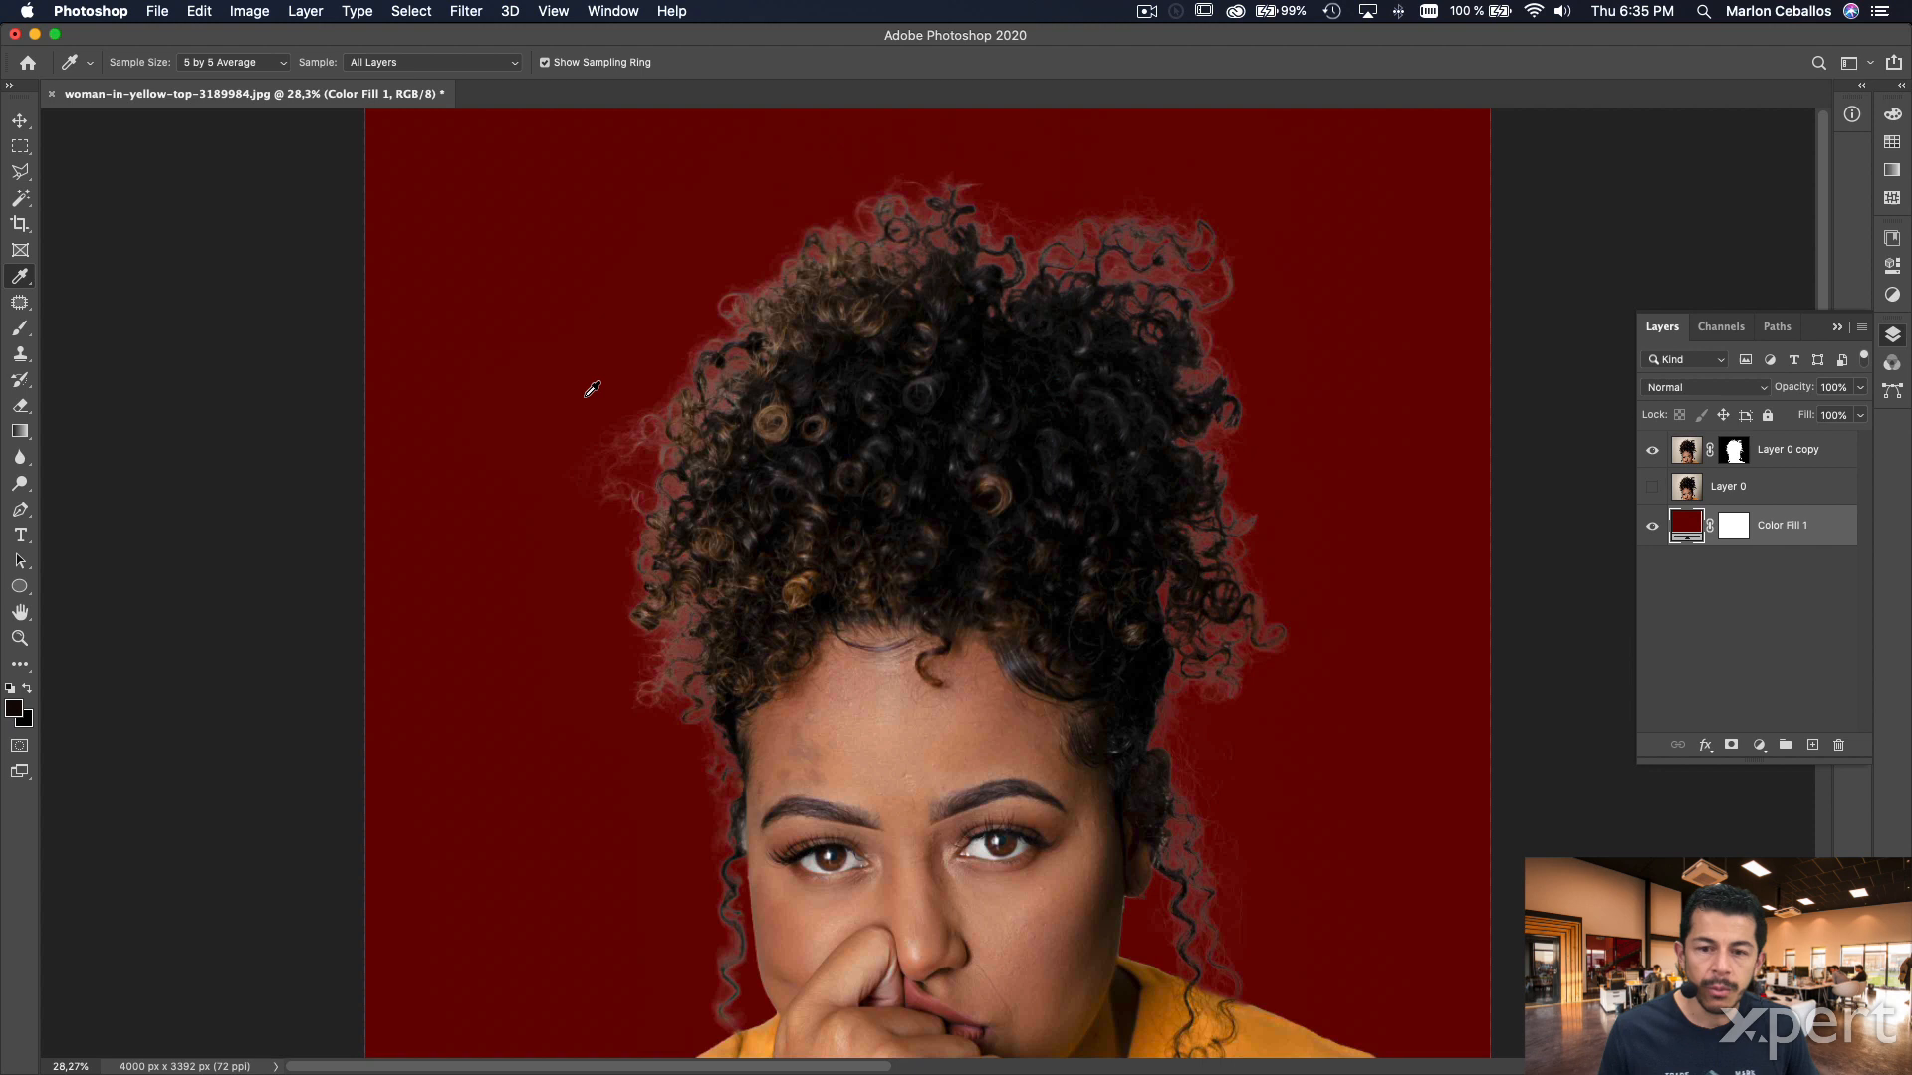
- Select the cut-out layer's mask and inspect the loose curls along the top of the hair up close
left_click(1736, 456)
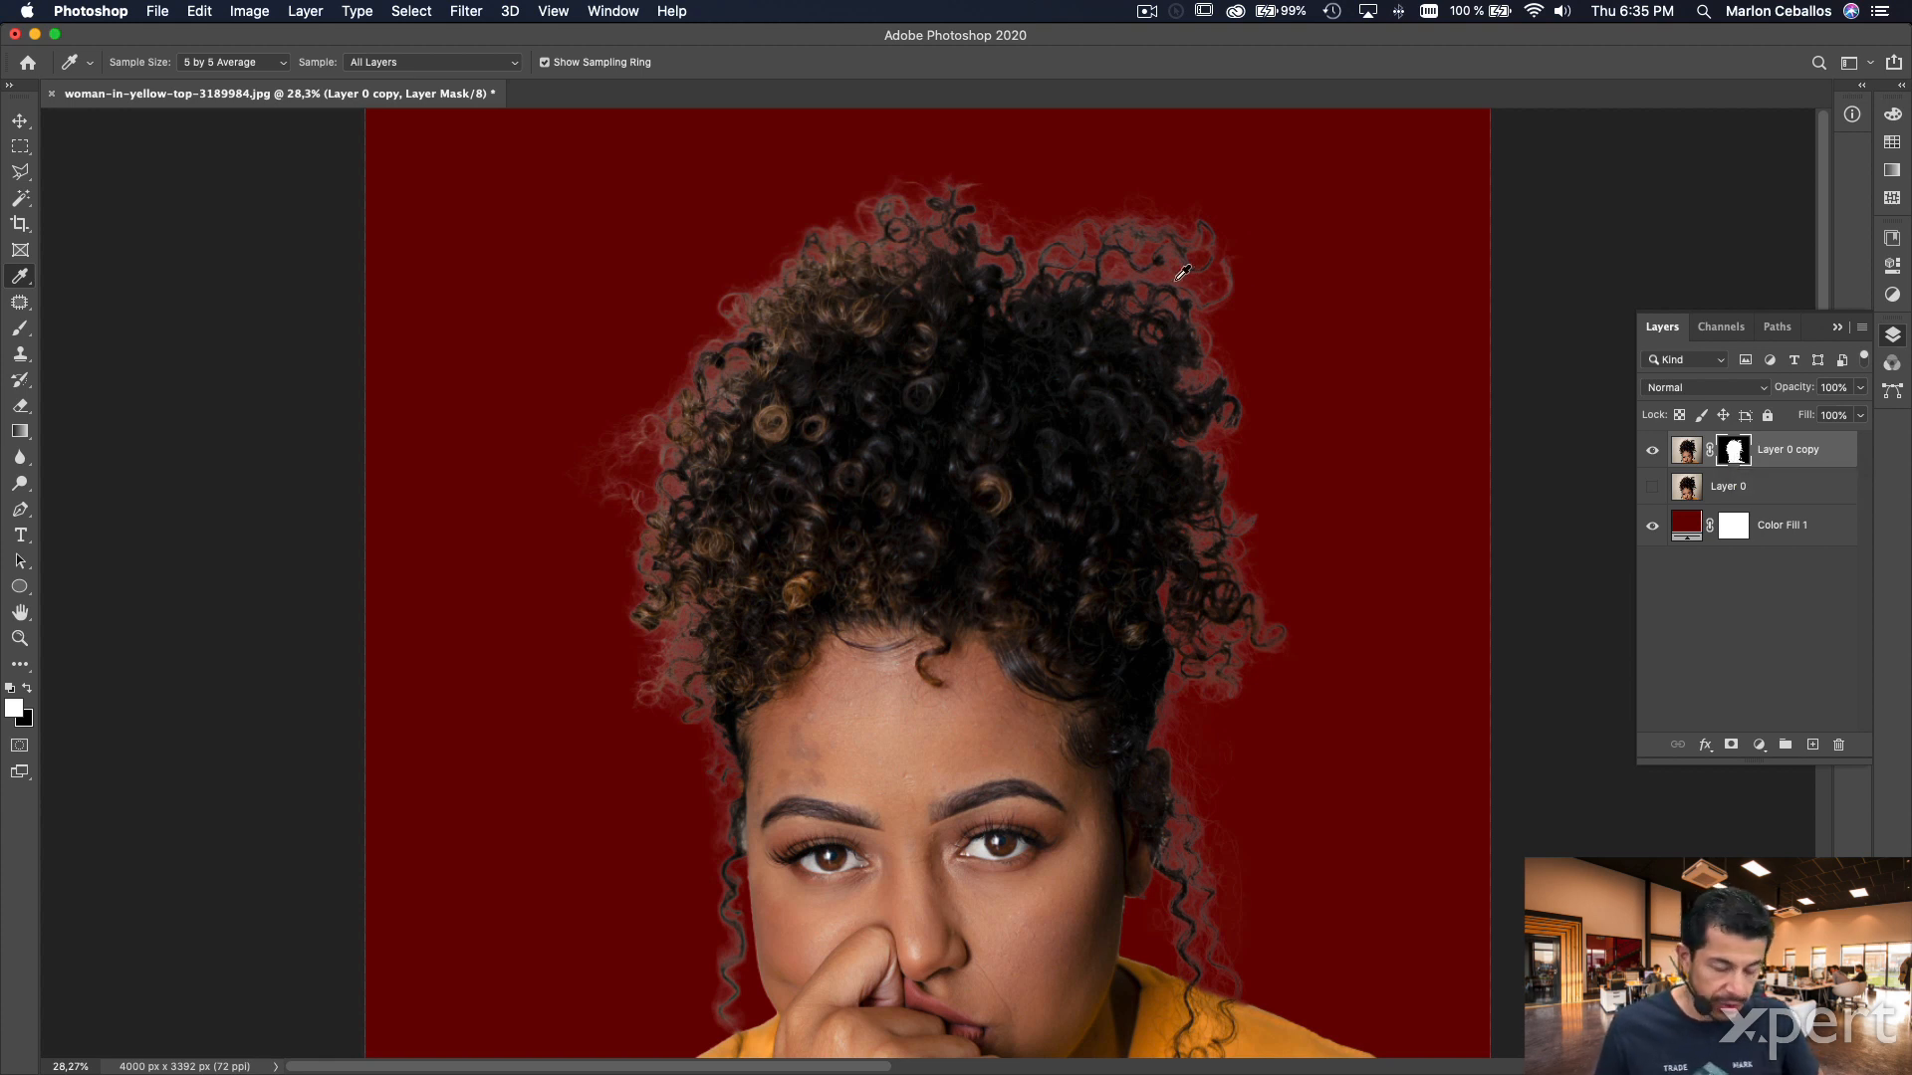
key("z")
left_click_drag(1006, 238, 1036, 249)
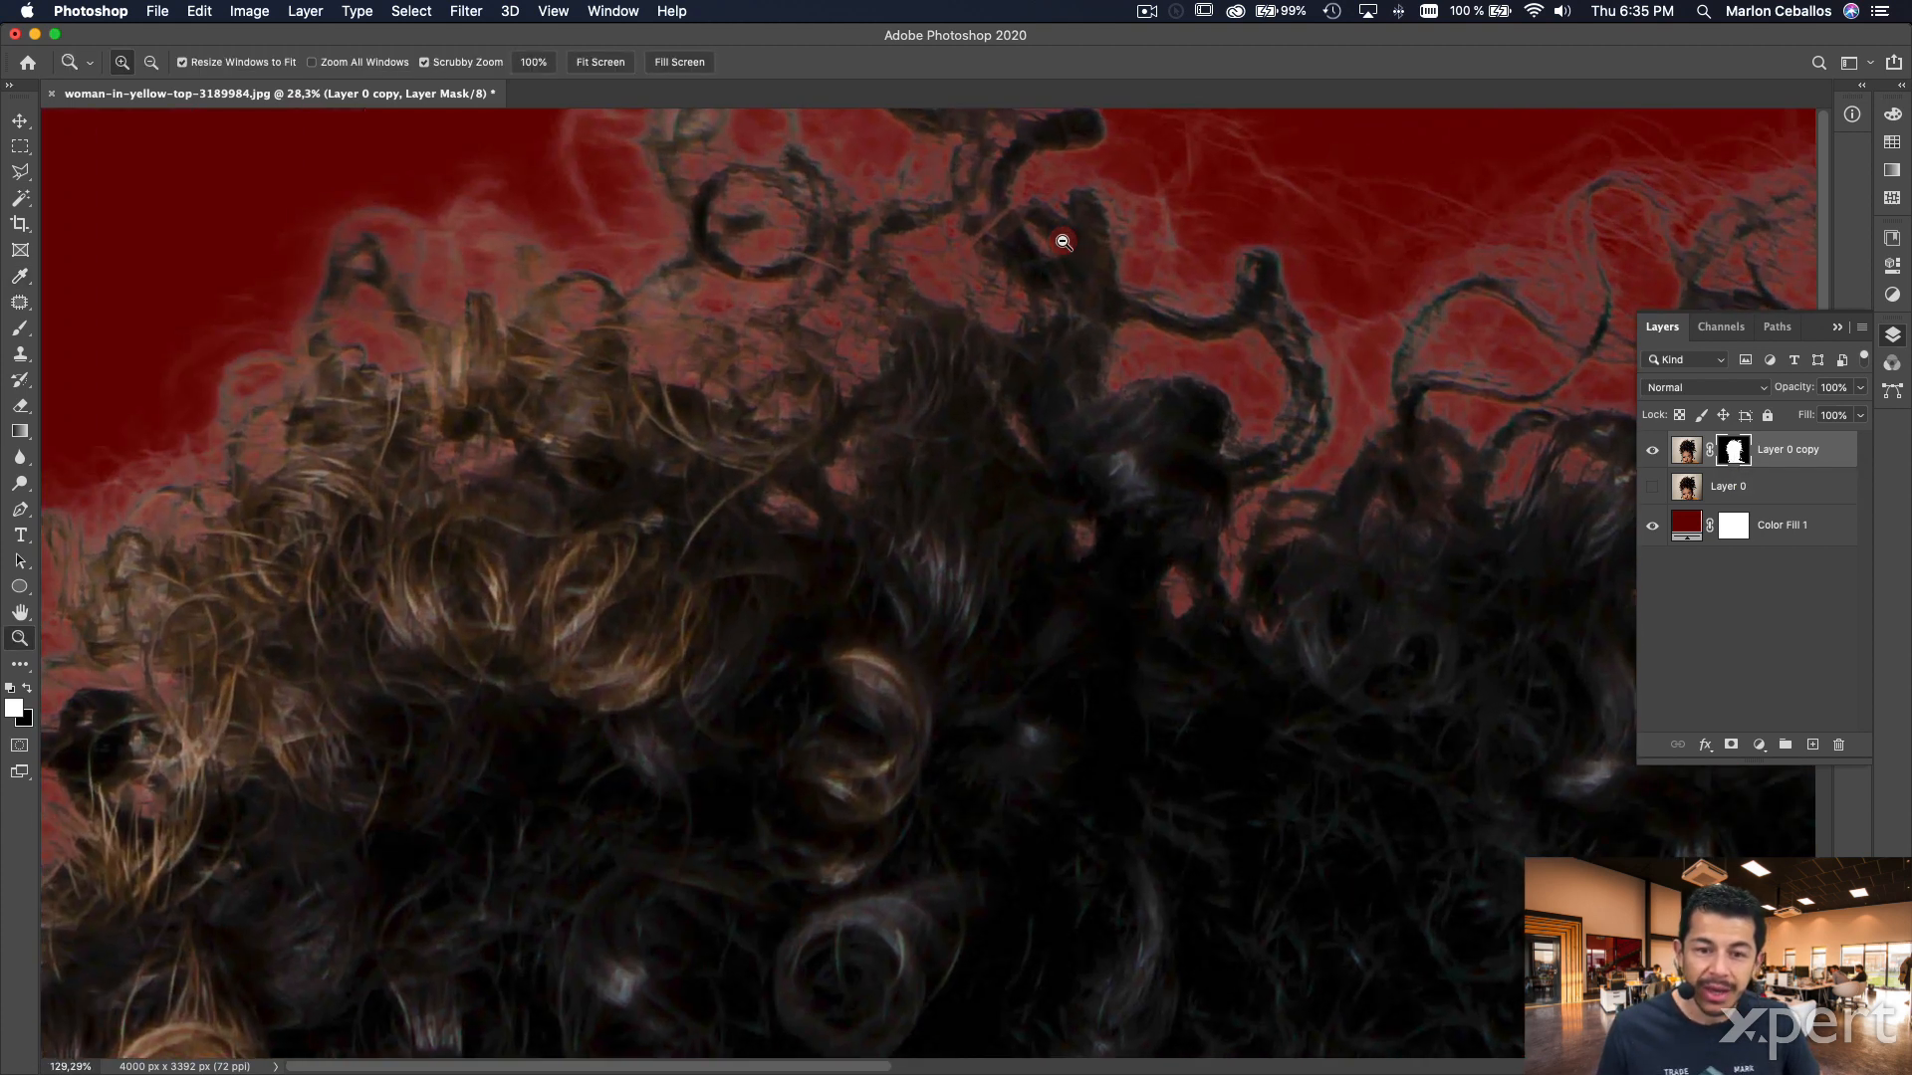
key("i")
left_click_drag(1200, 258, 1025, 414)
key("z")
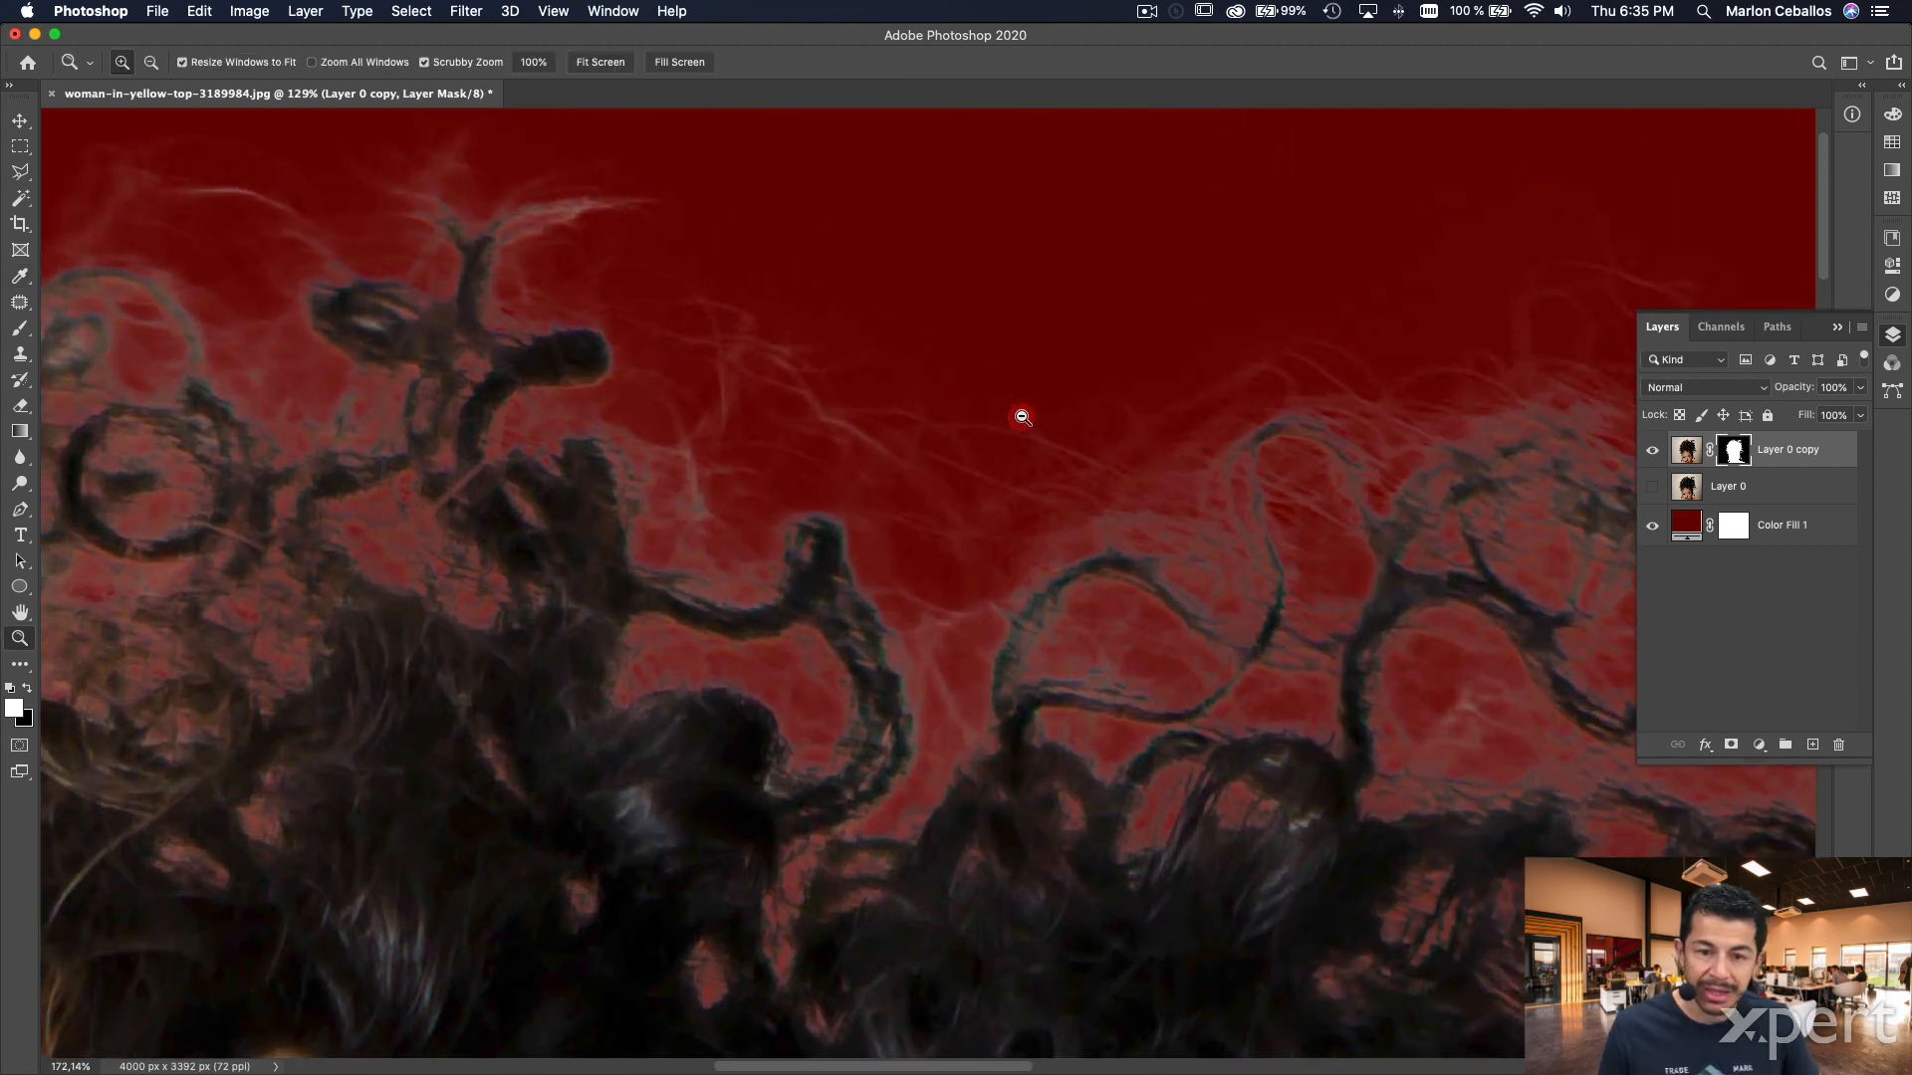
key("i")
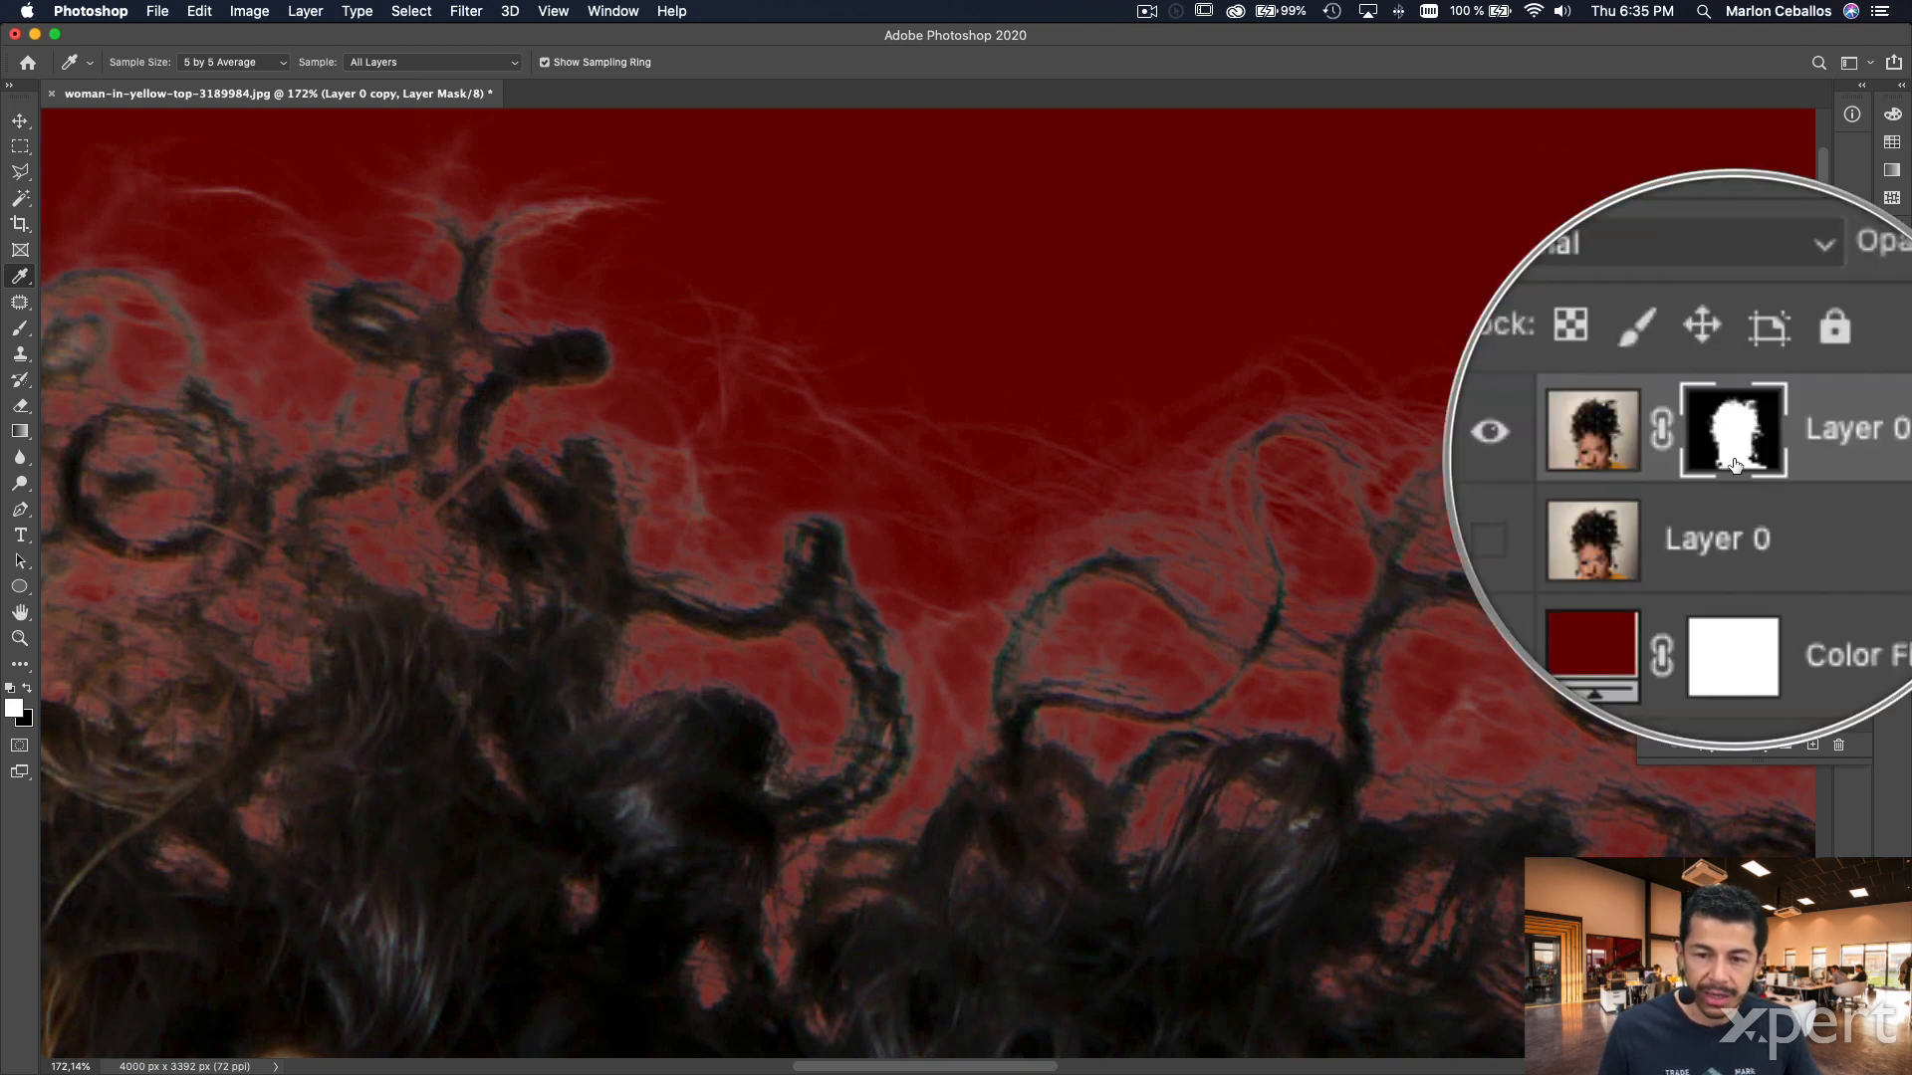
- Try the Minimum filter on the cut-out layer's mask with radii of 5 and 32 pixels, preserving Squareness
left_click(466, 11)
mouse_move(554, 421)
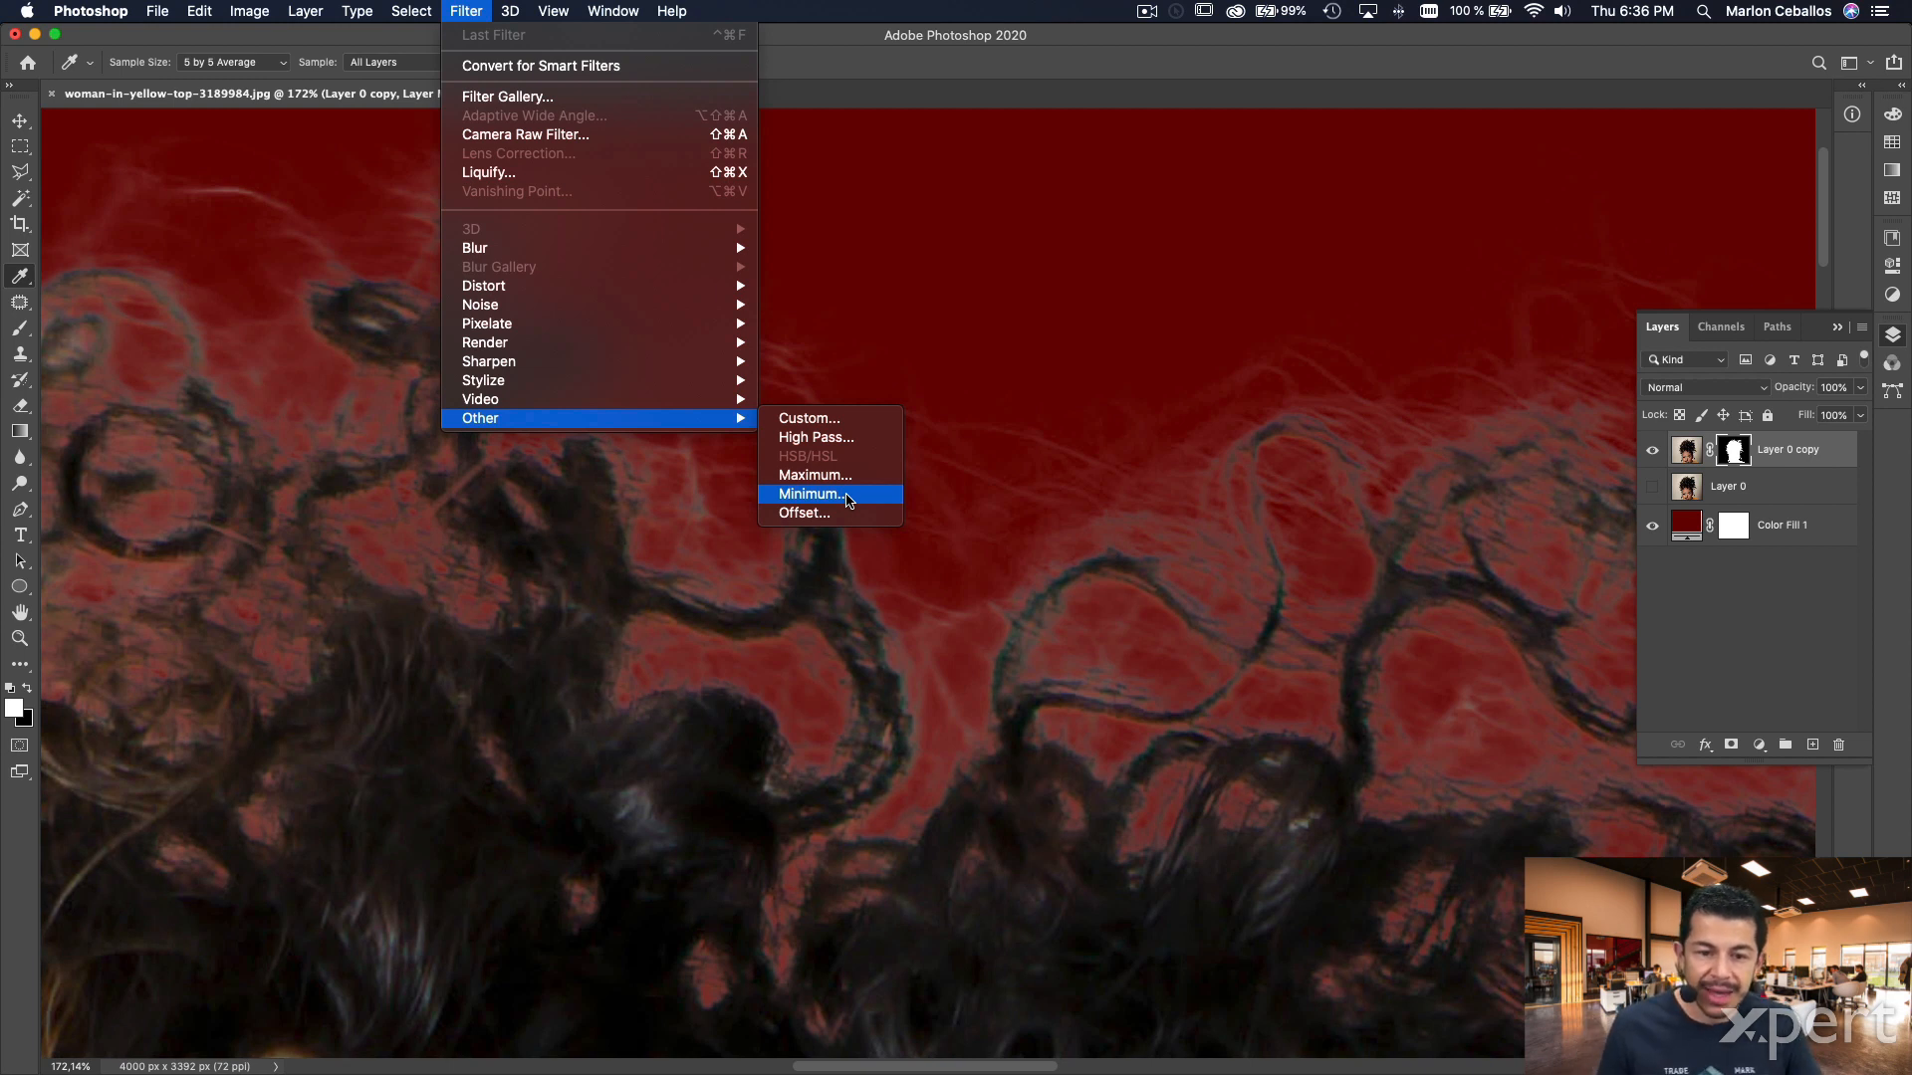
left_click(809, 494)
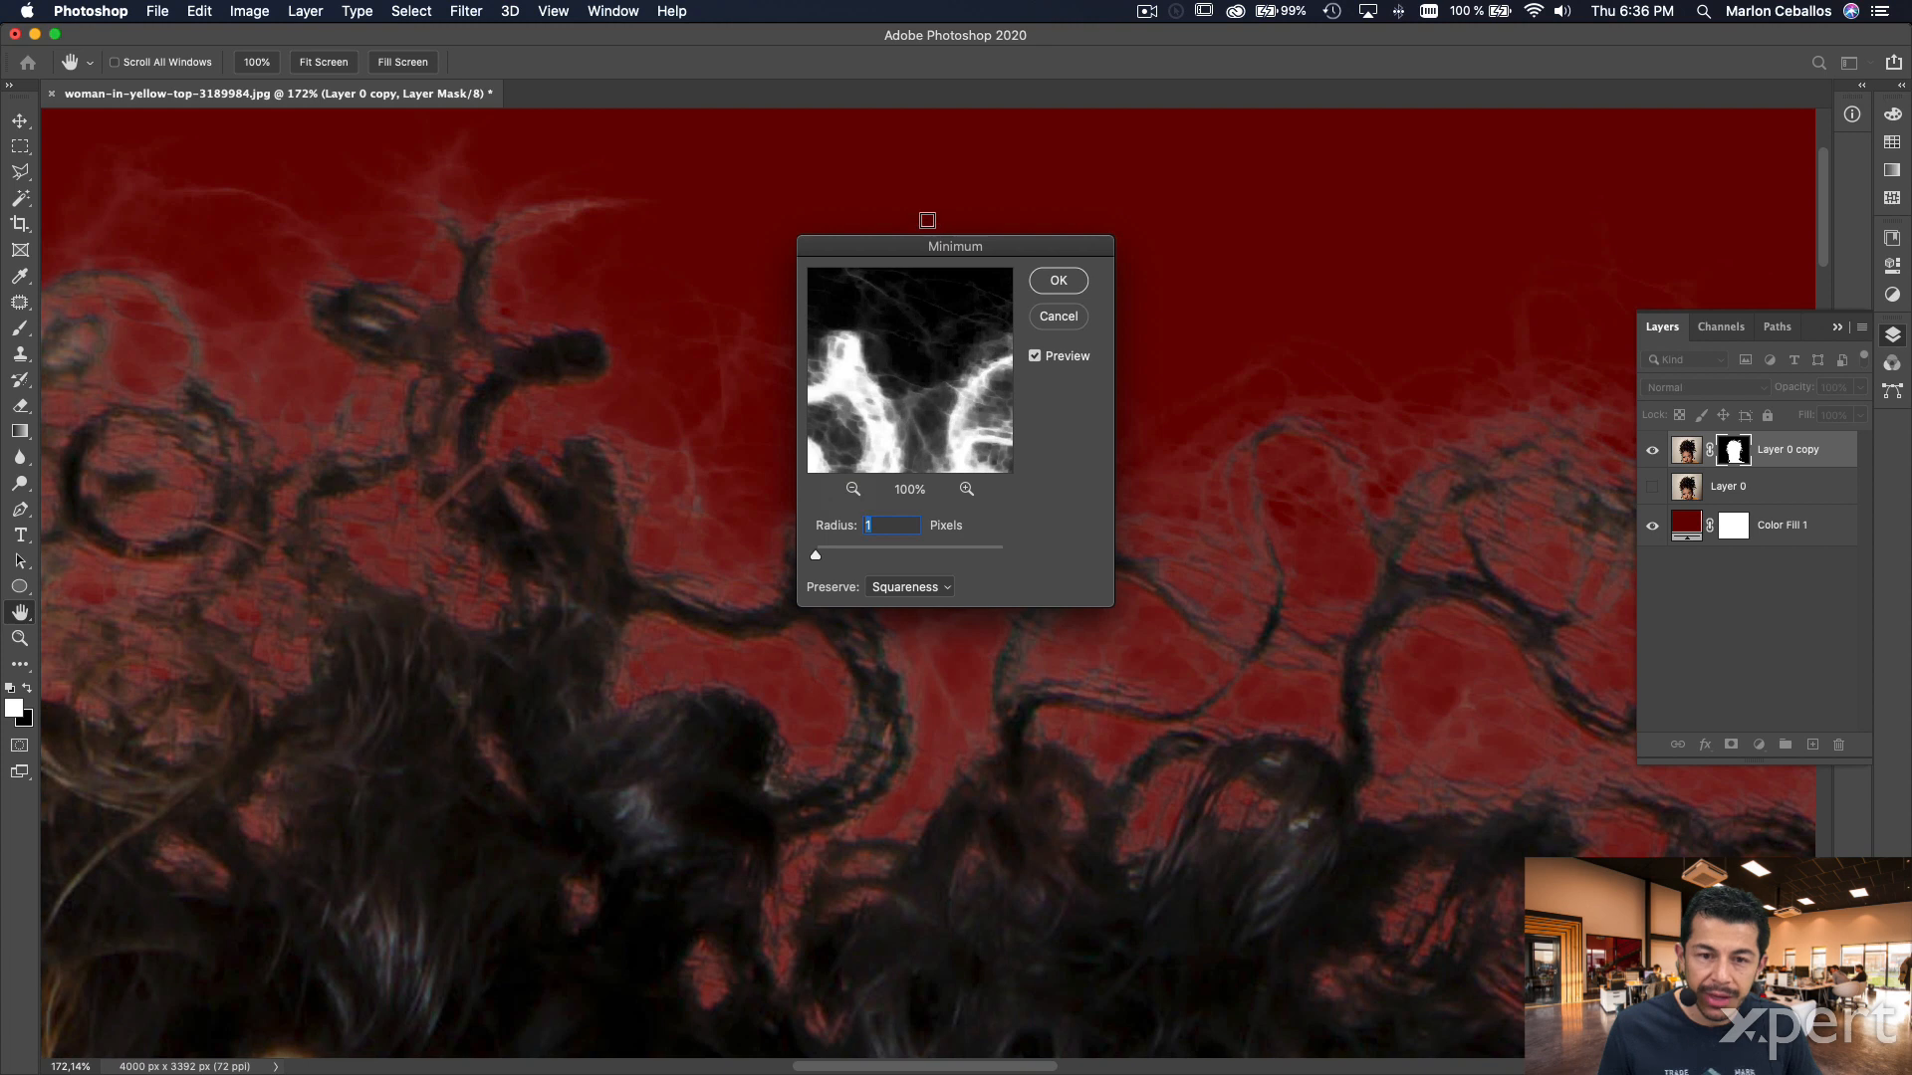
left_click_drag(911, 250, 1254, 255)
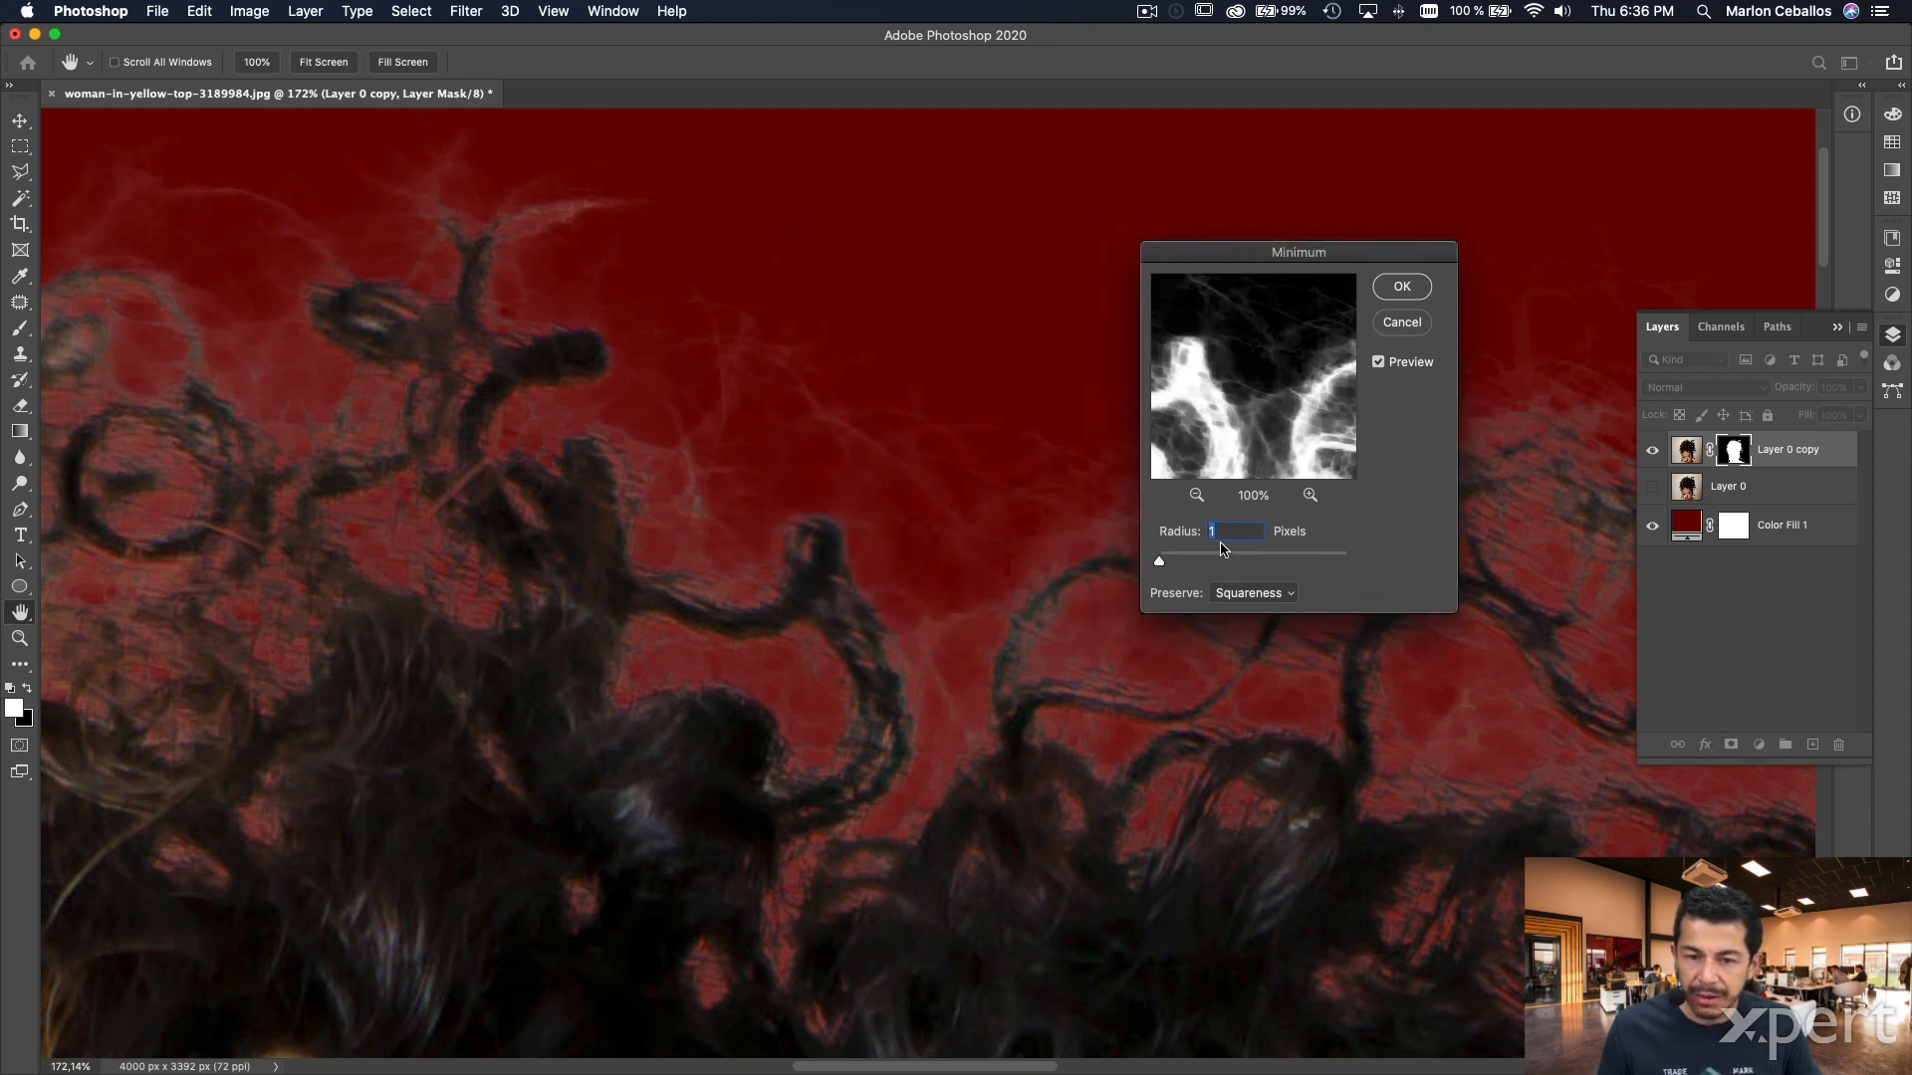
type("5")
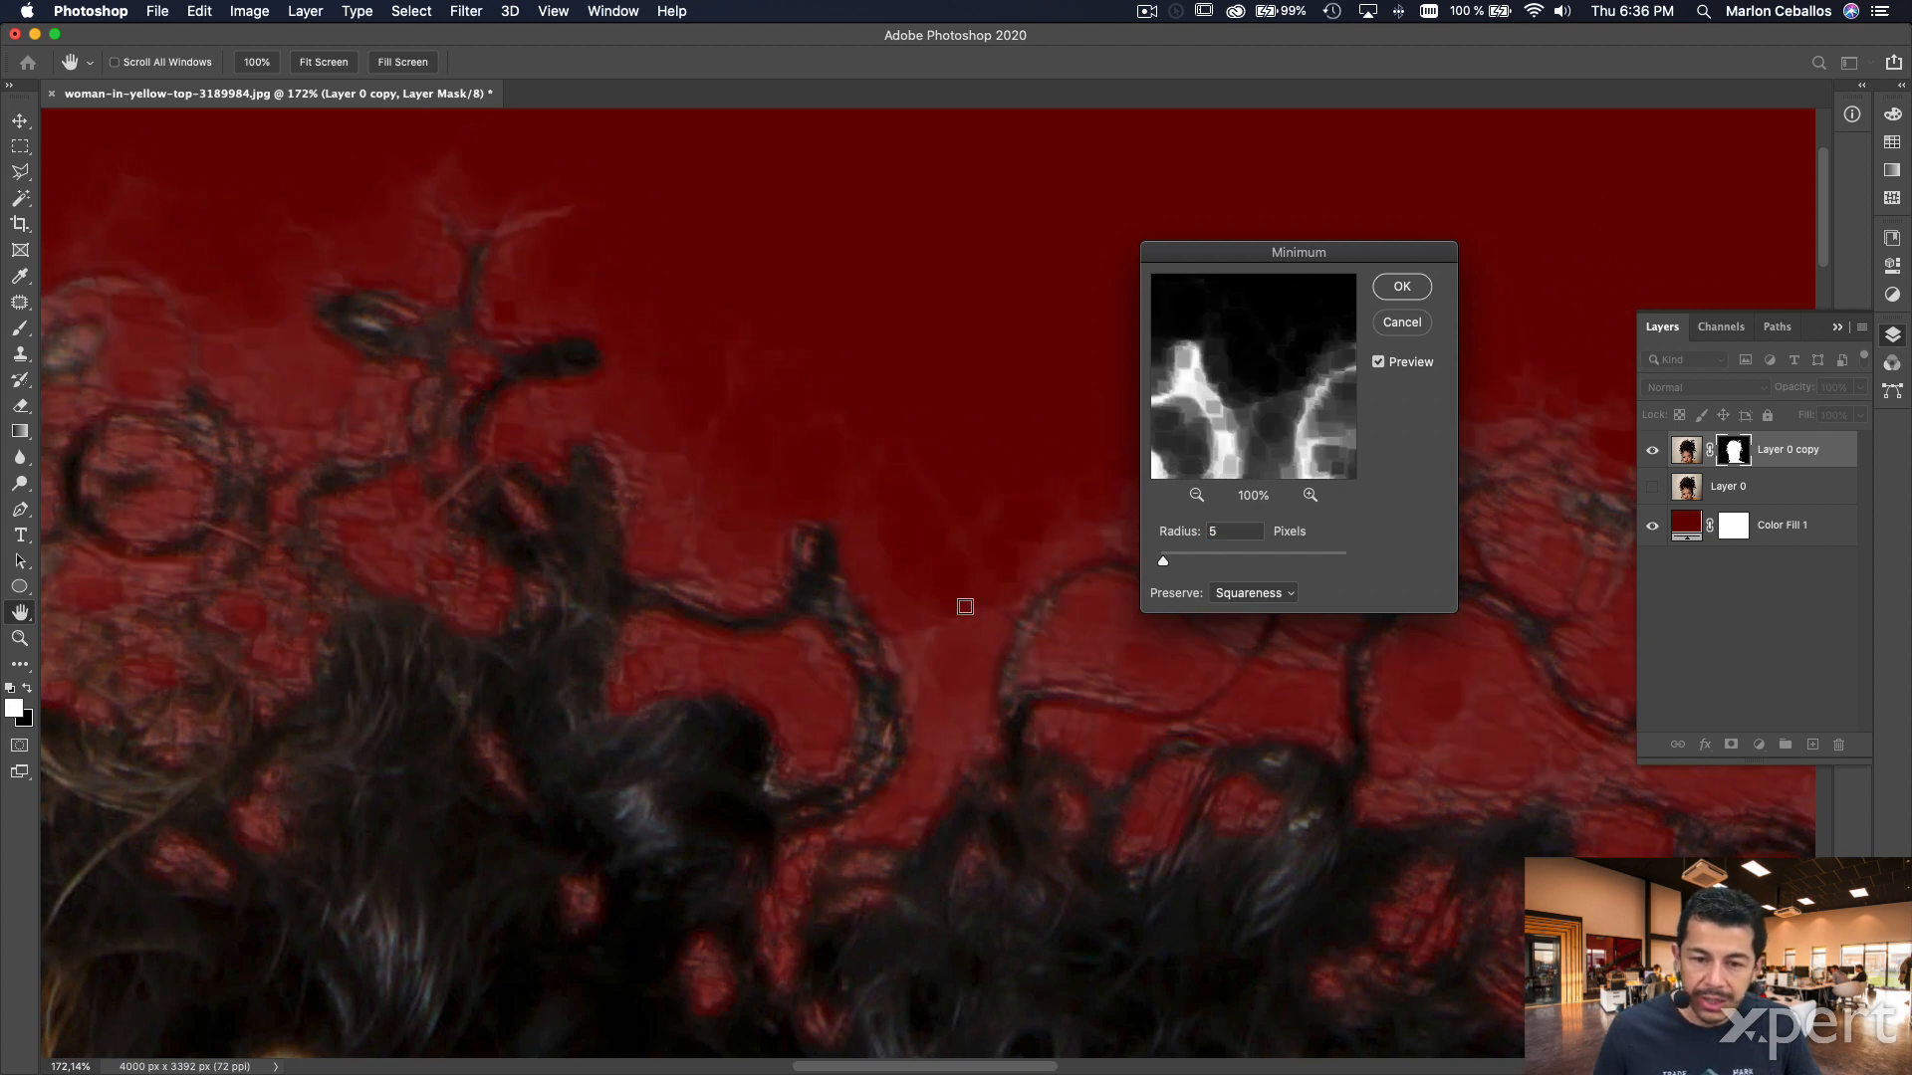
left_click_drag(1163, 561, 1185, 570)
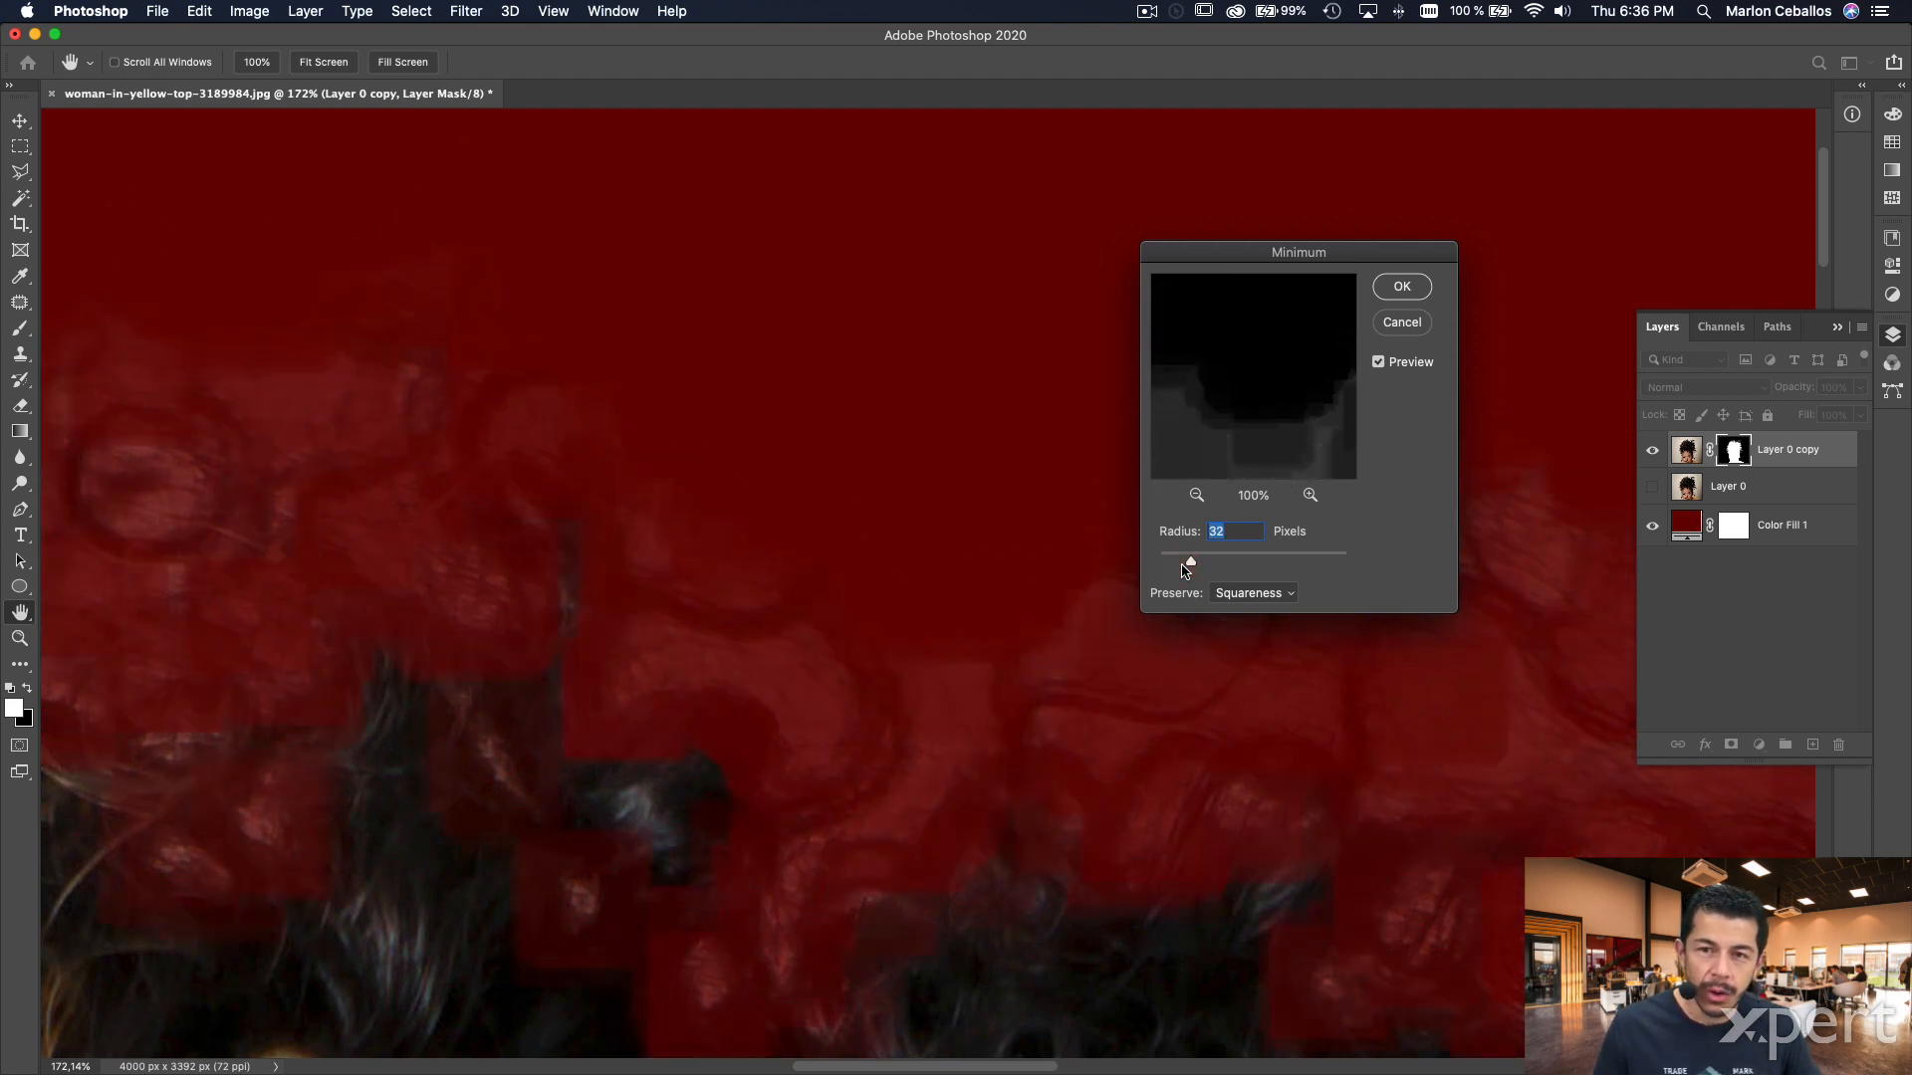
key("alt")
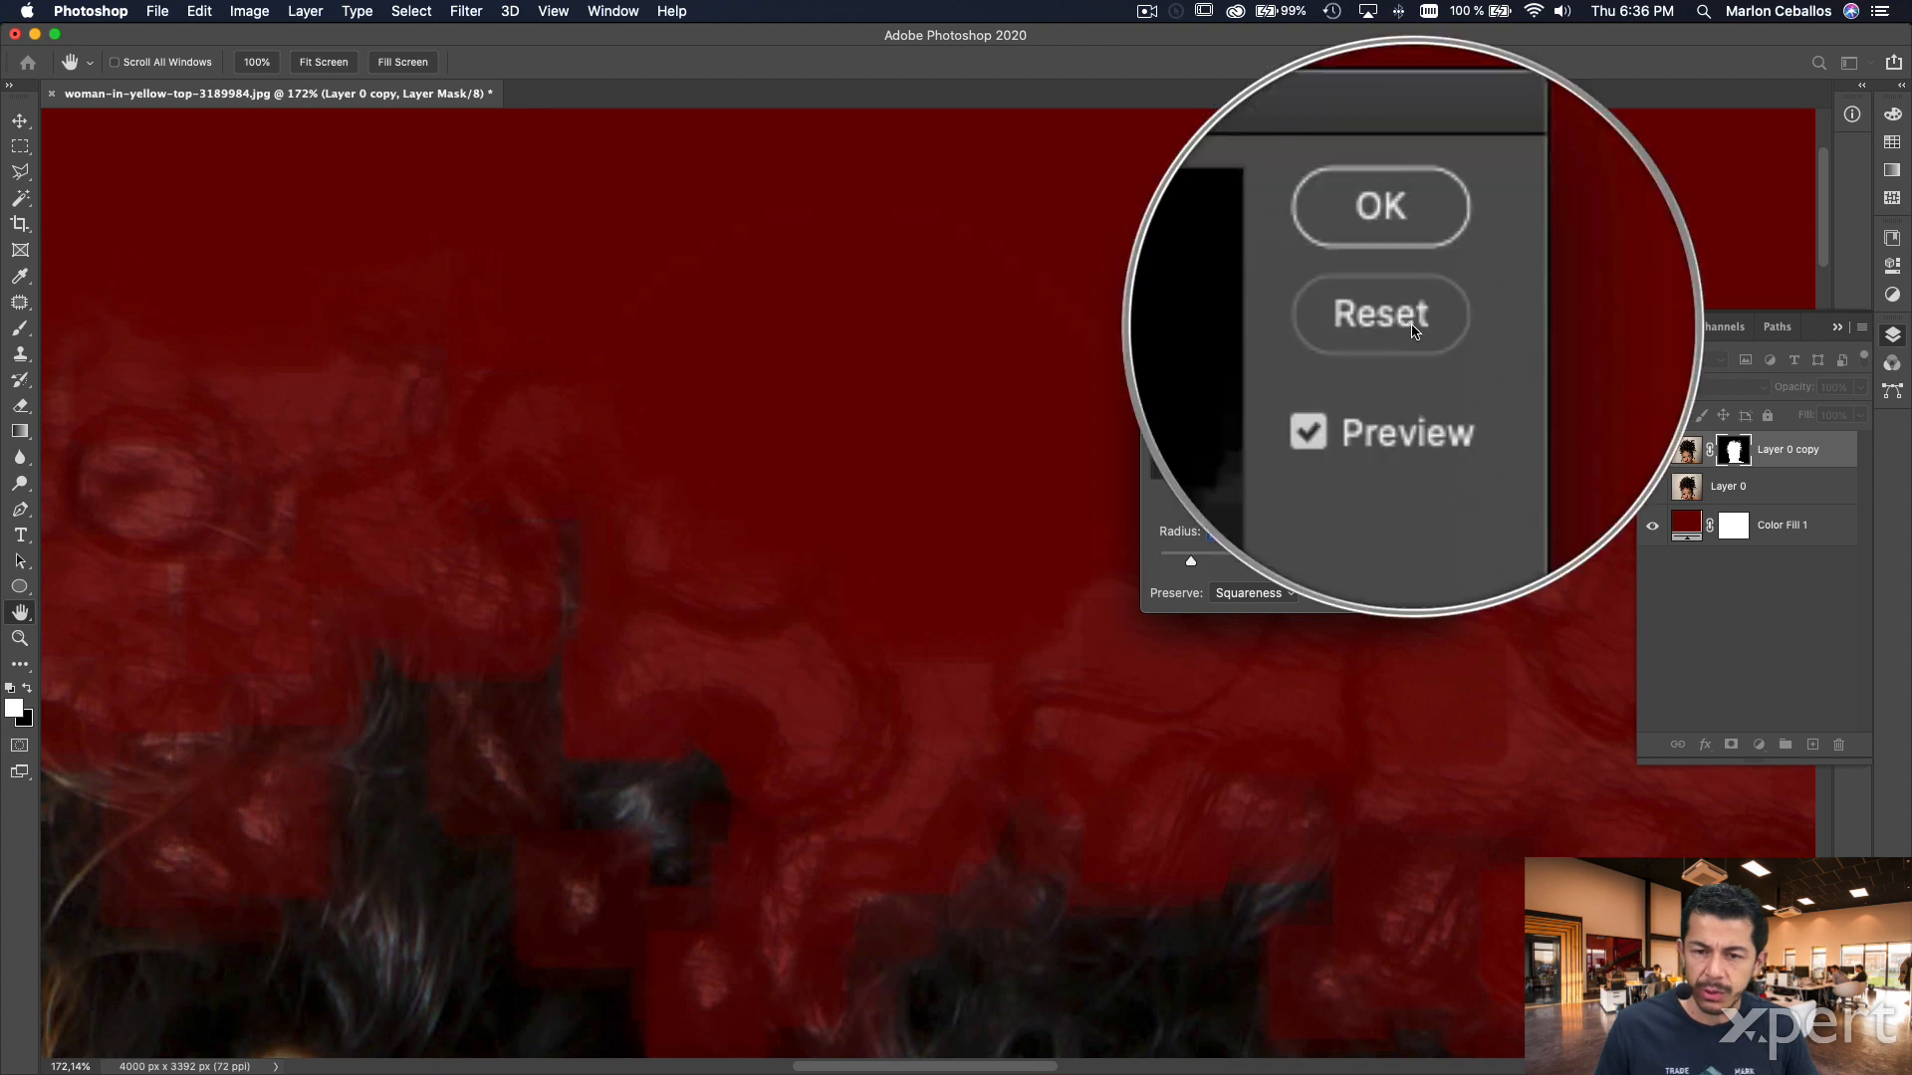
left_click(1408, 321)
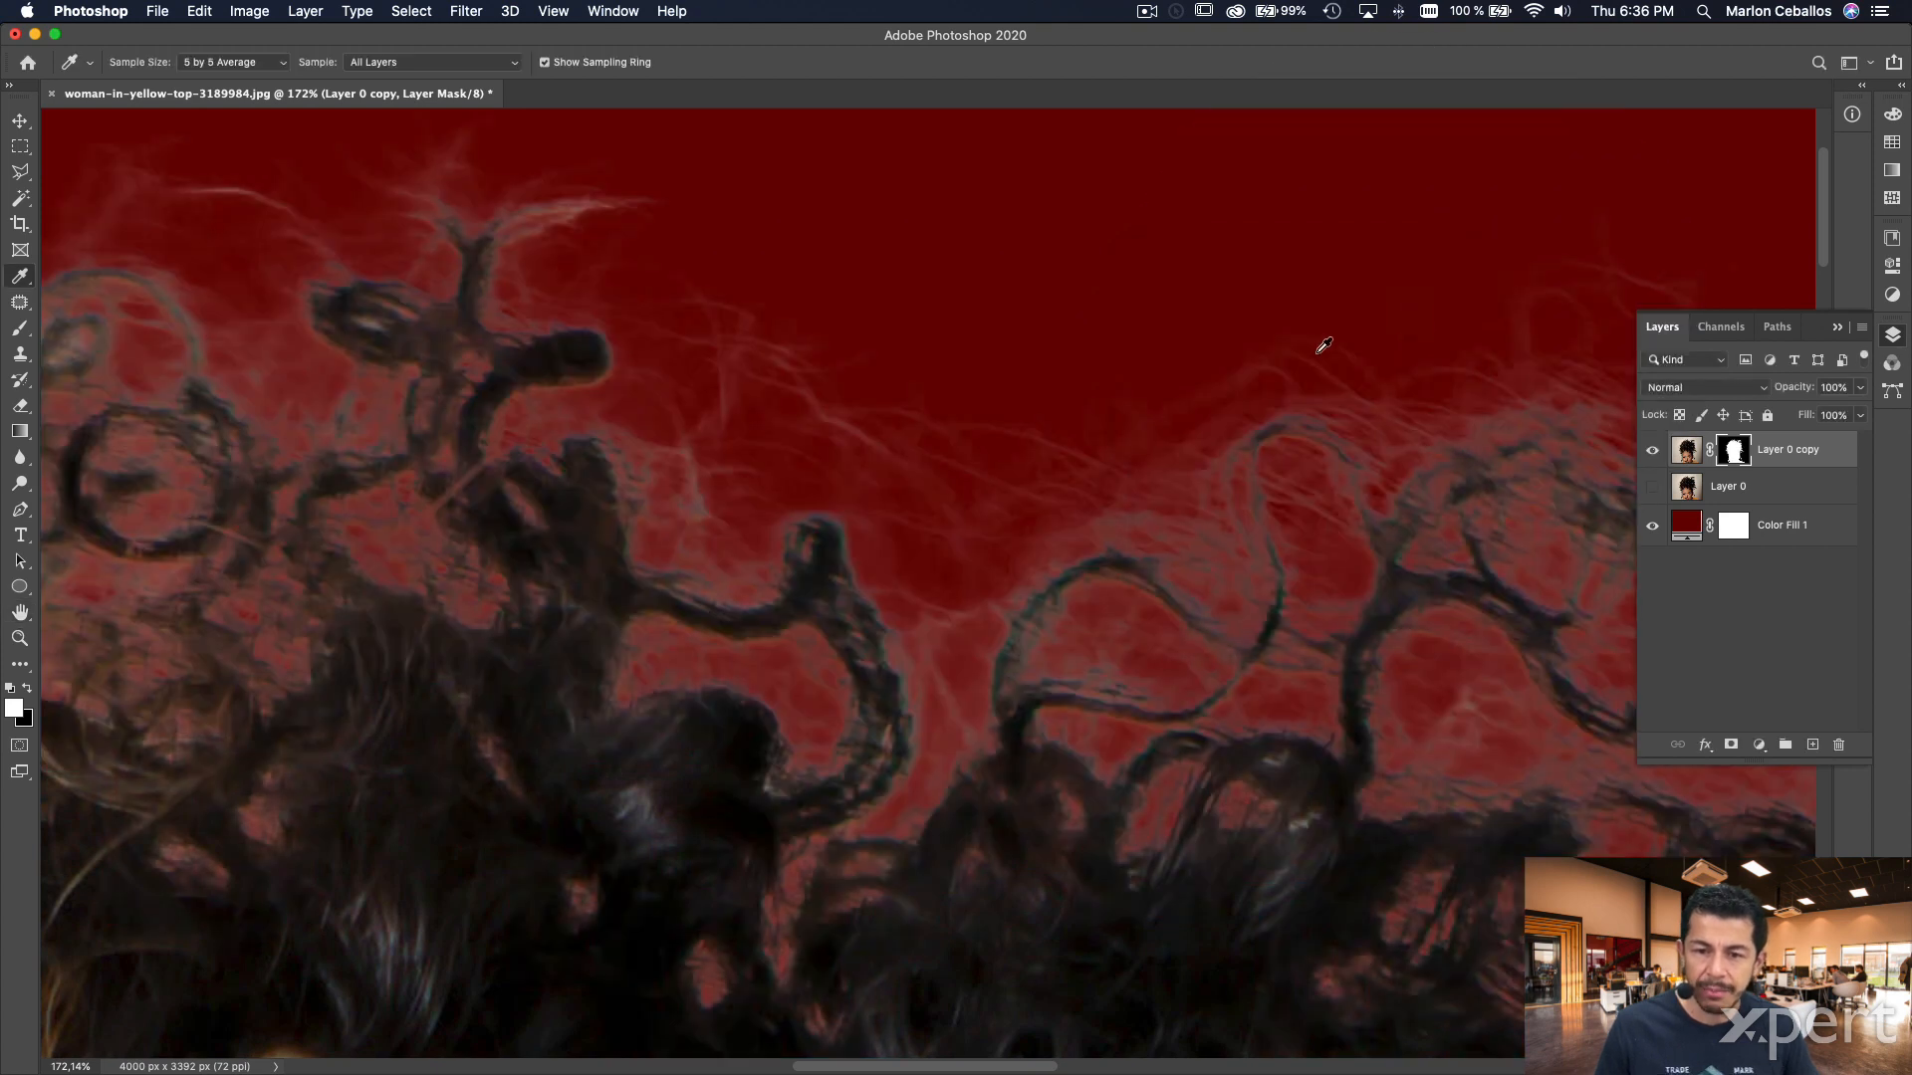
- Rename the masked cut-out layer to "Select and Mask" and the hidden source layer to "Original"
double_click(1788, 451)
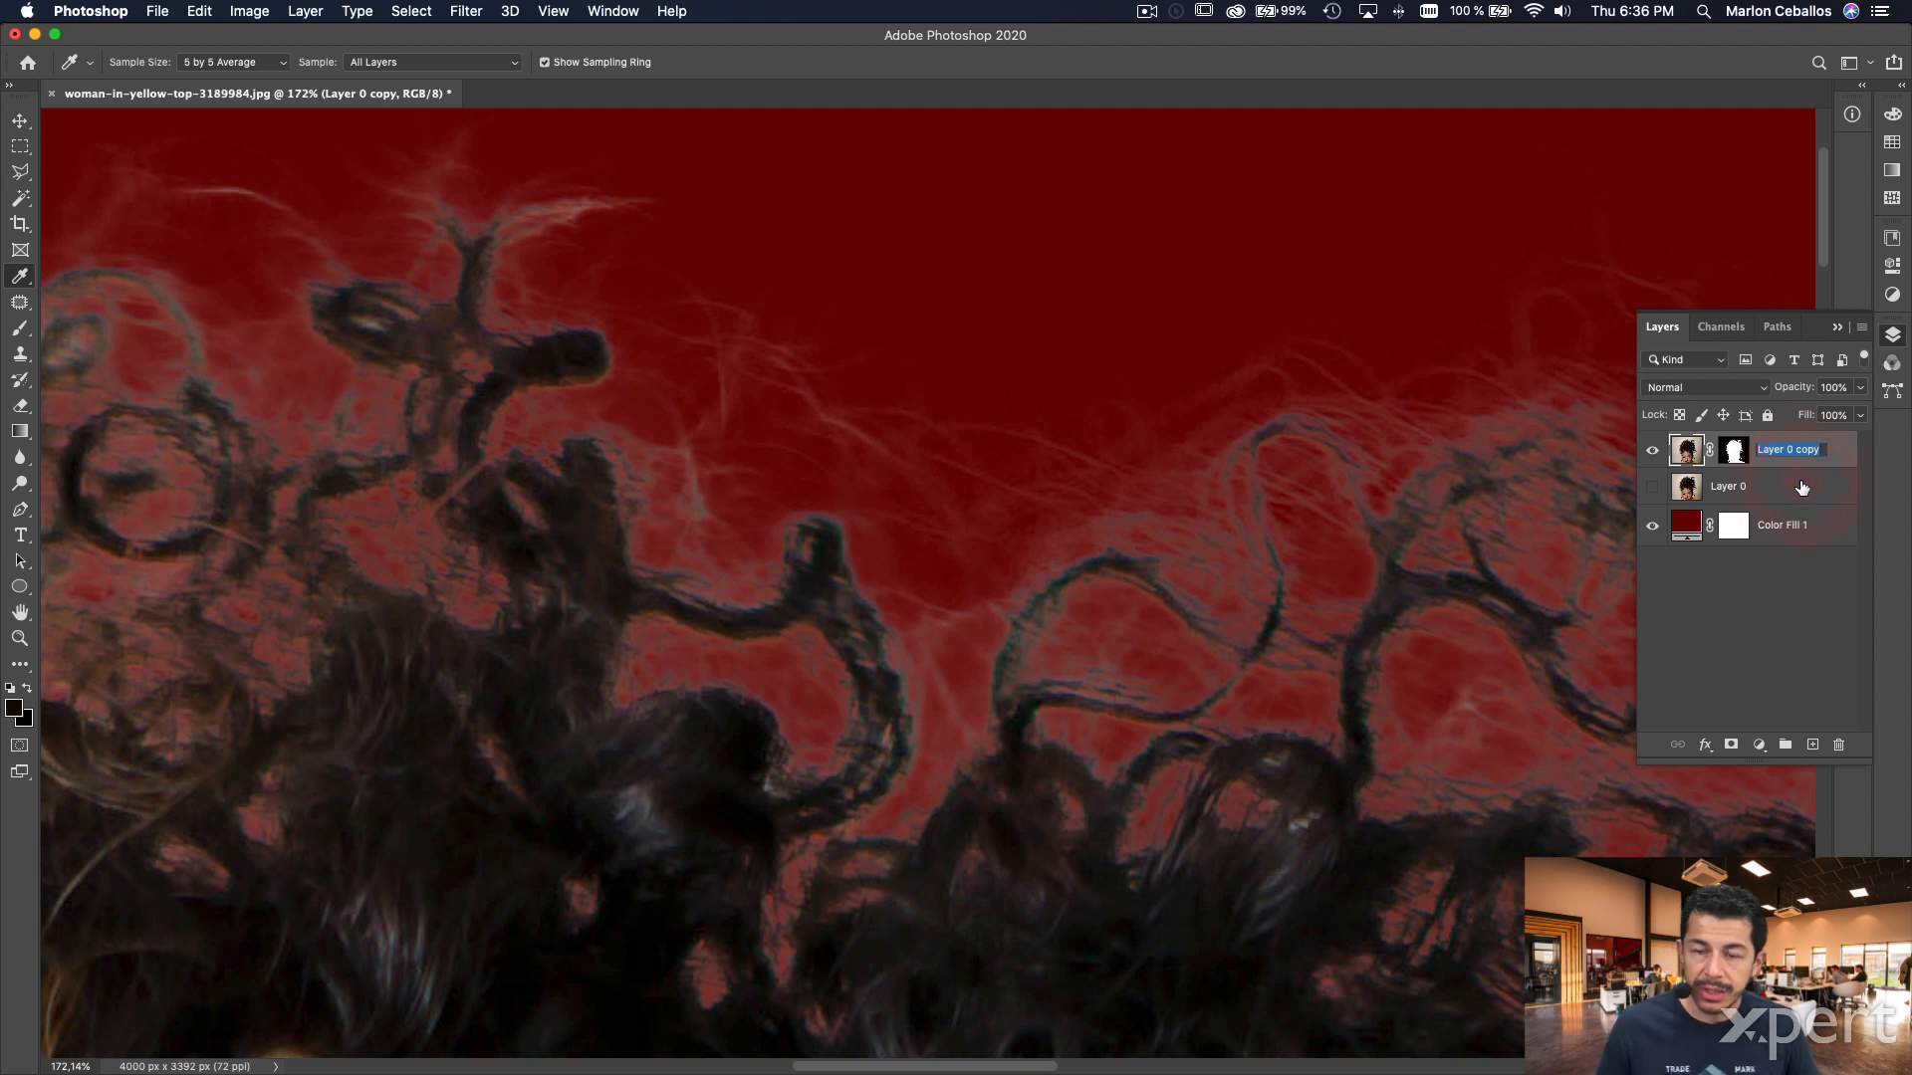
type("S")
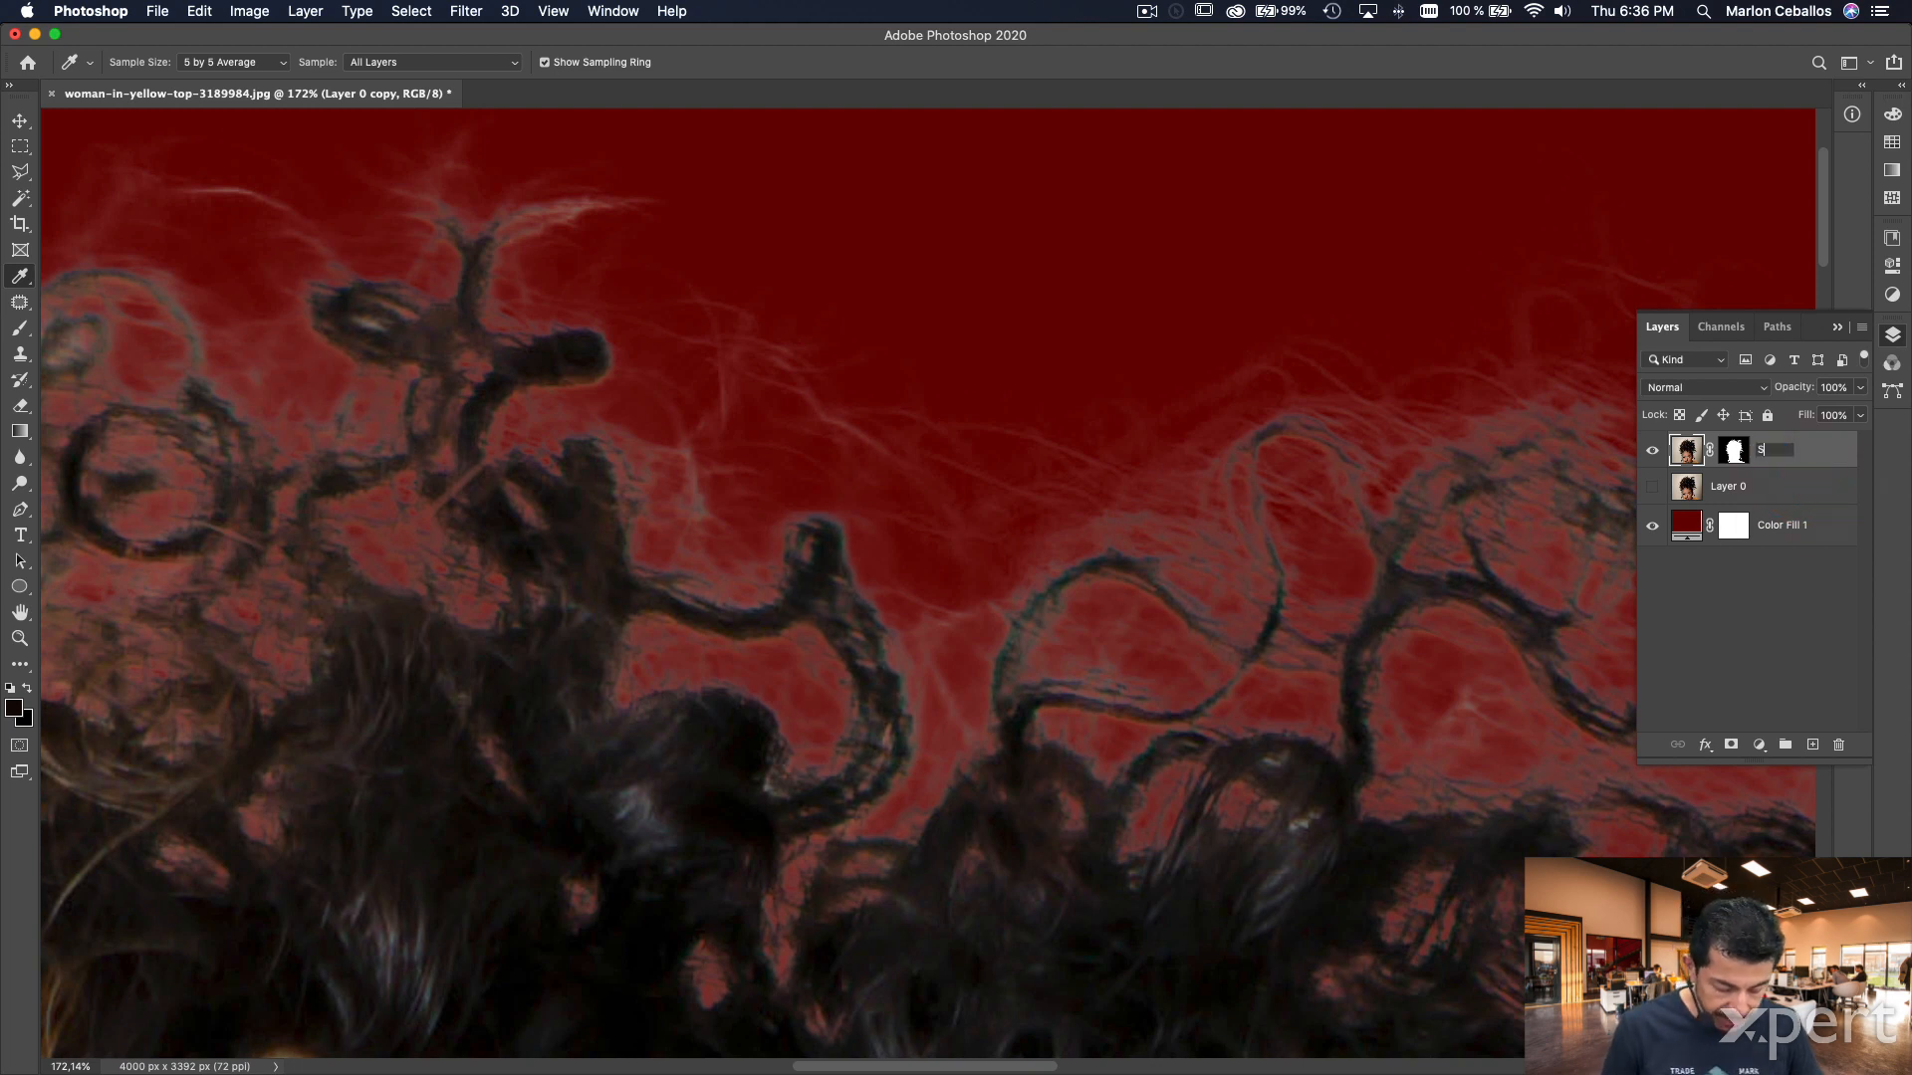
type("elect and Mask")
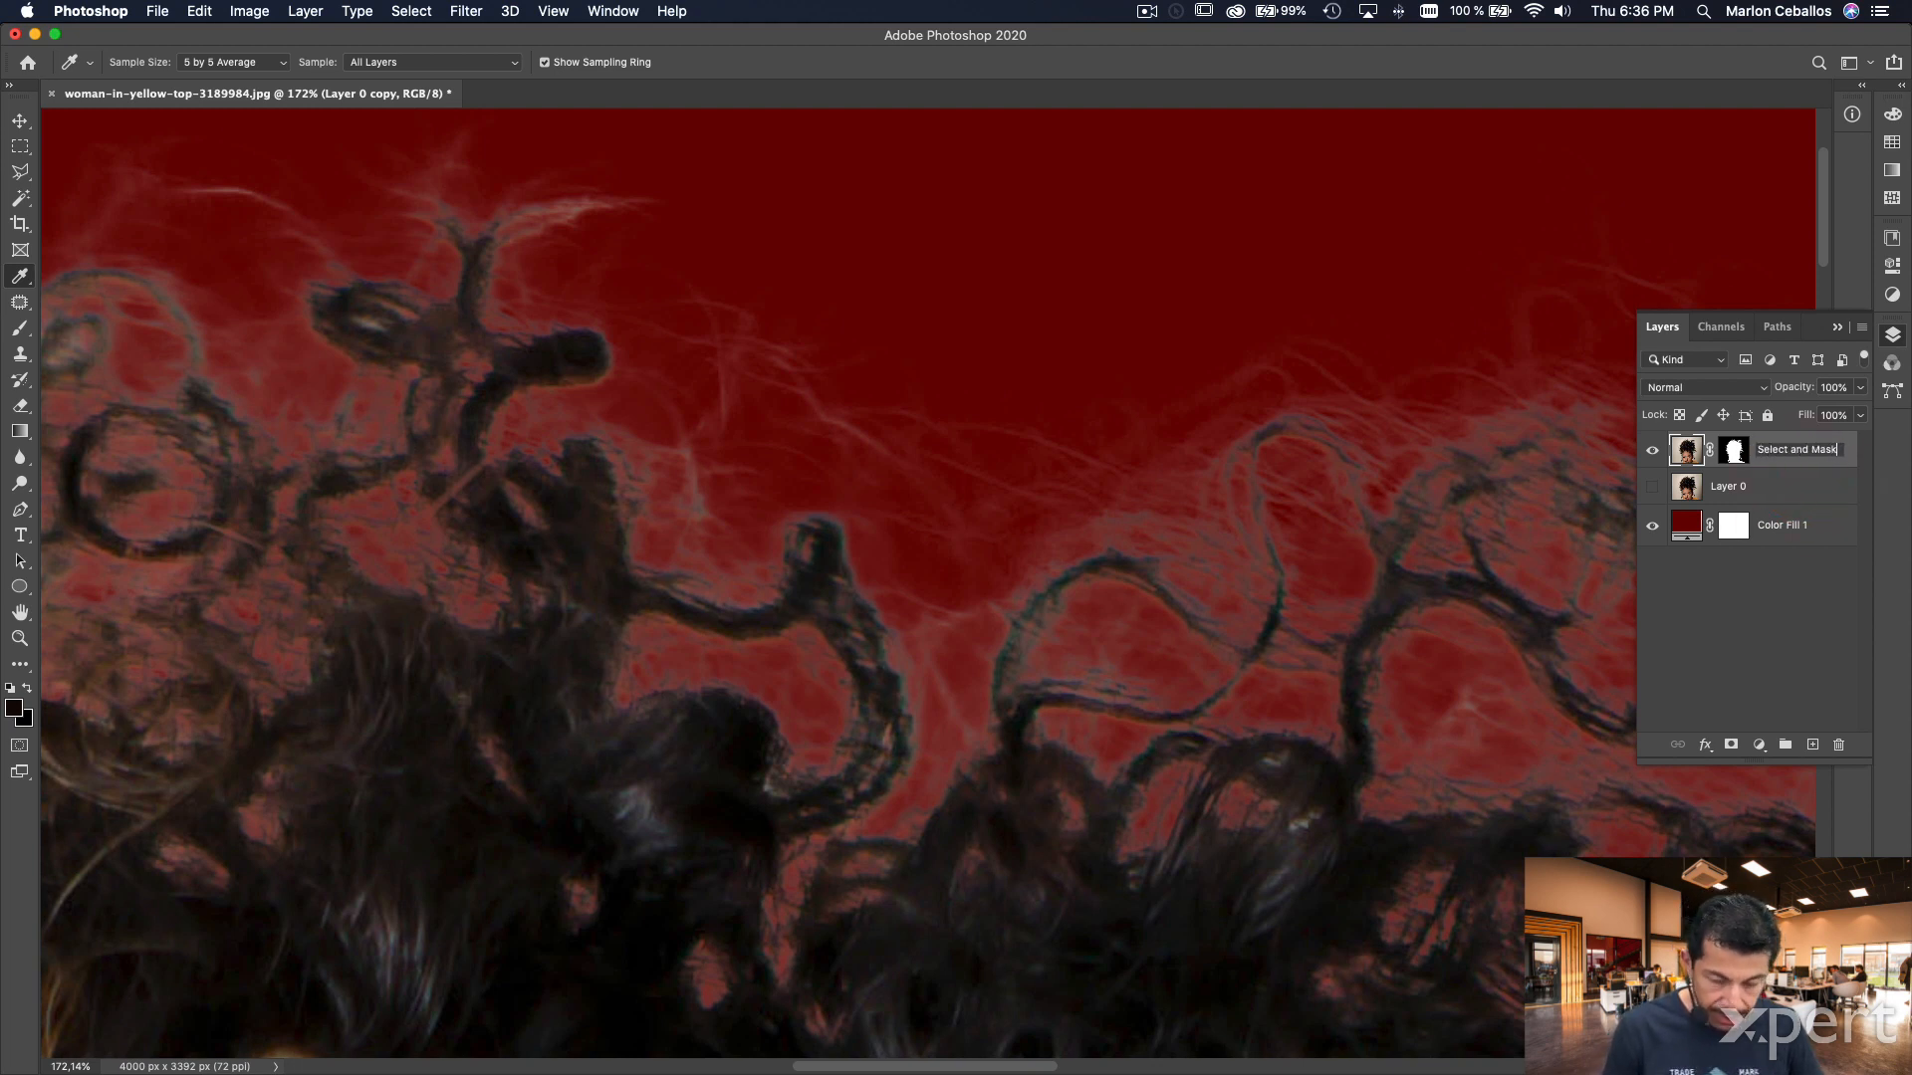
key("Return")
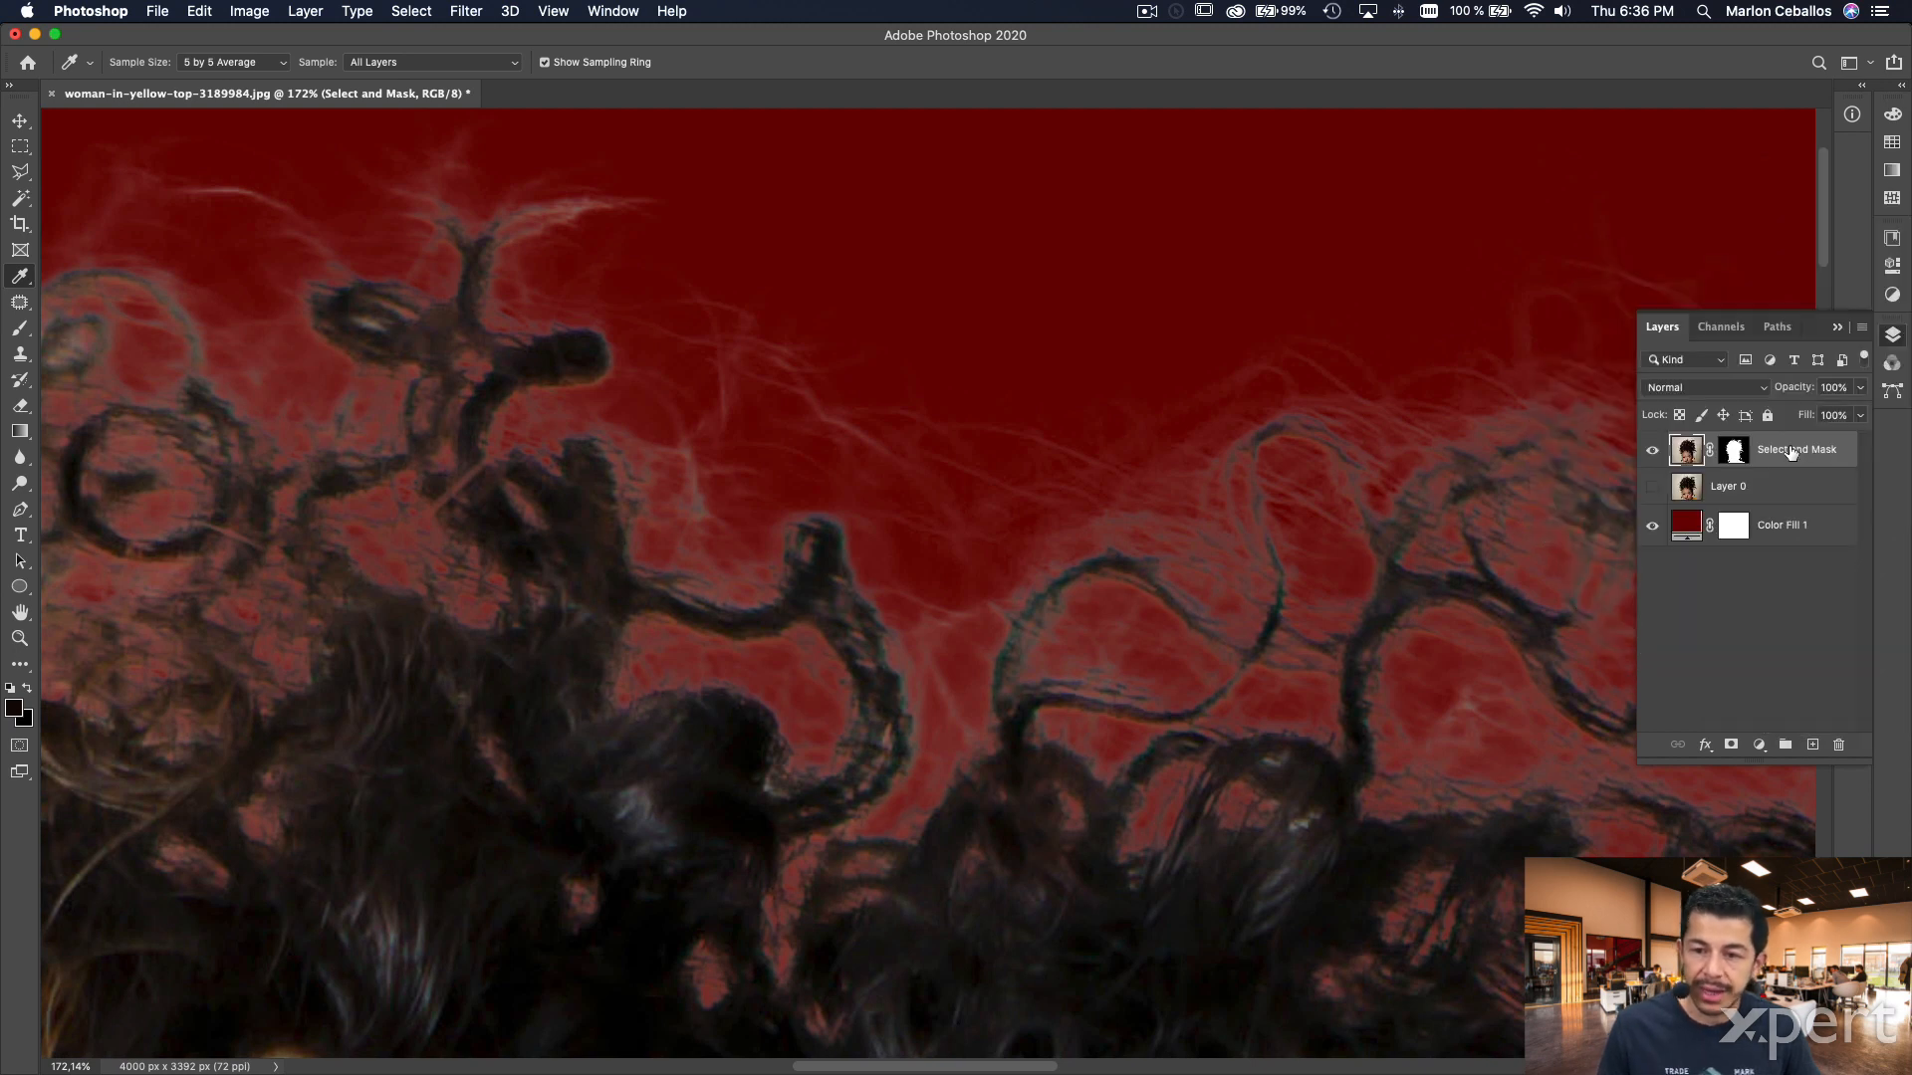
double_click(1737, 487)
type("ori")
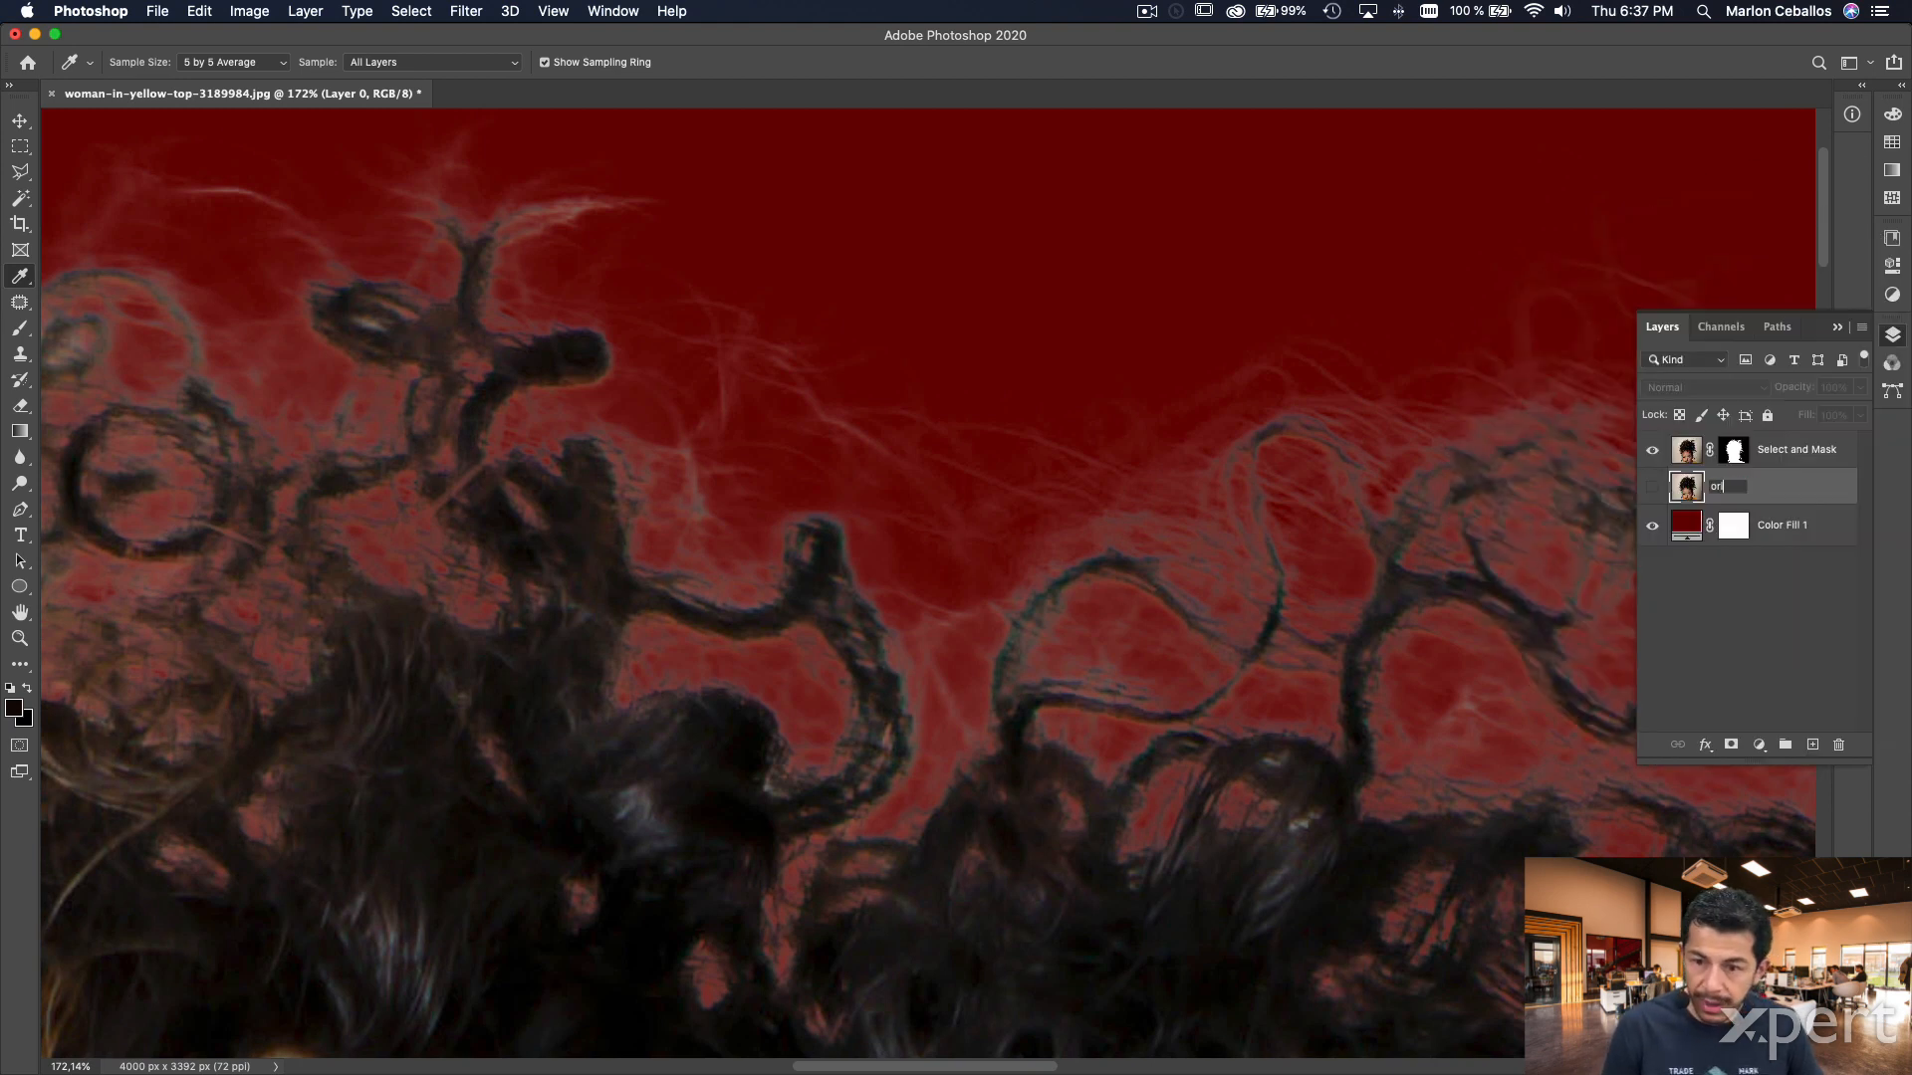
type("ginal")
key("Return")
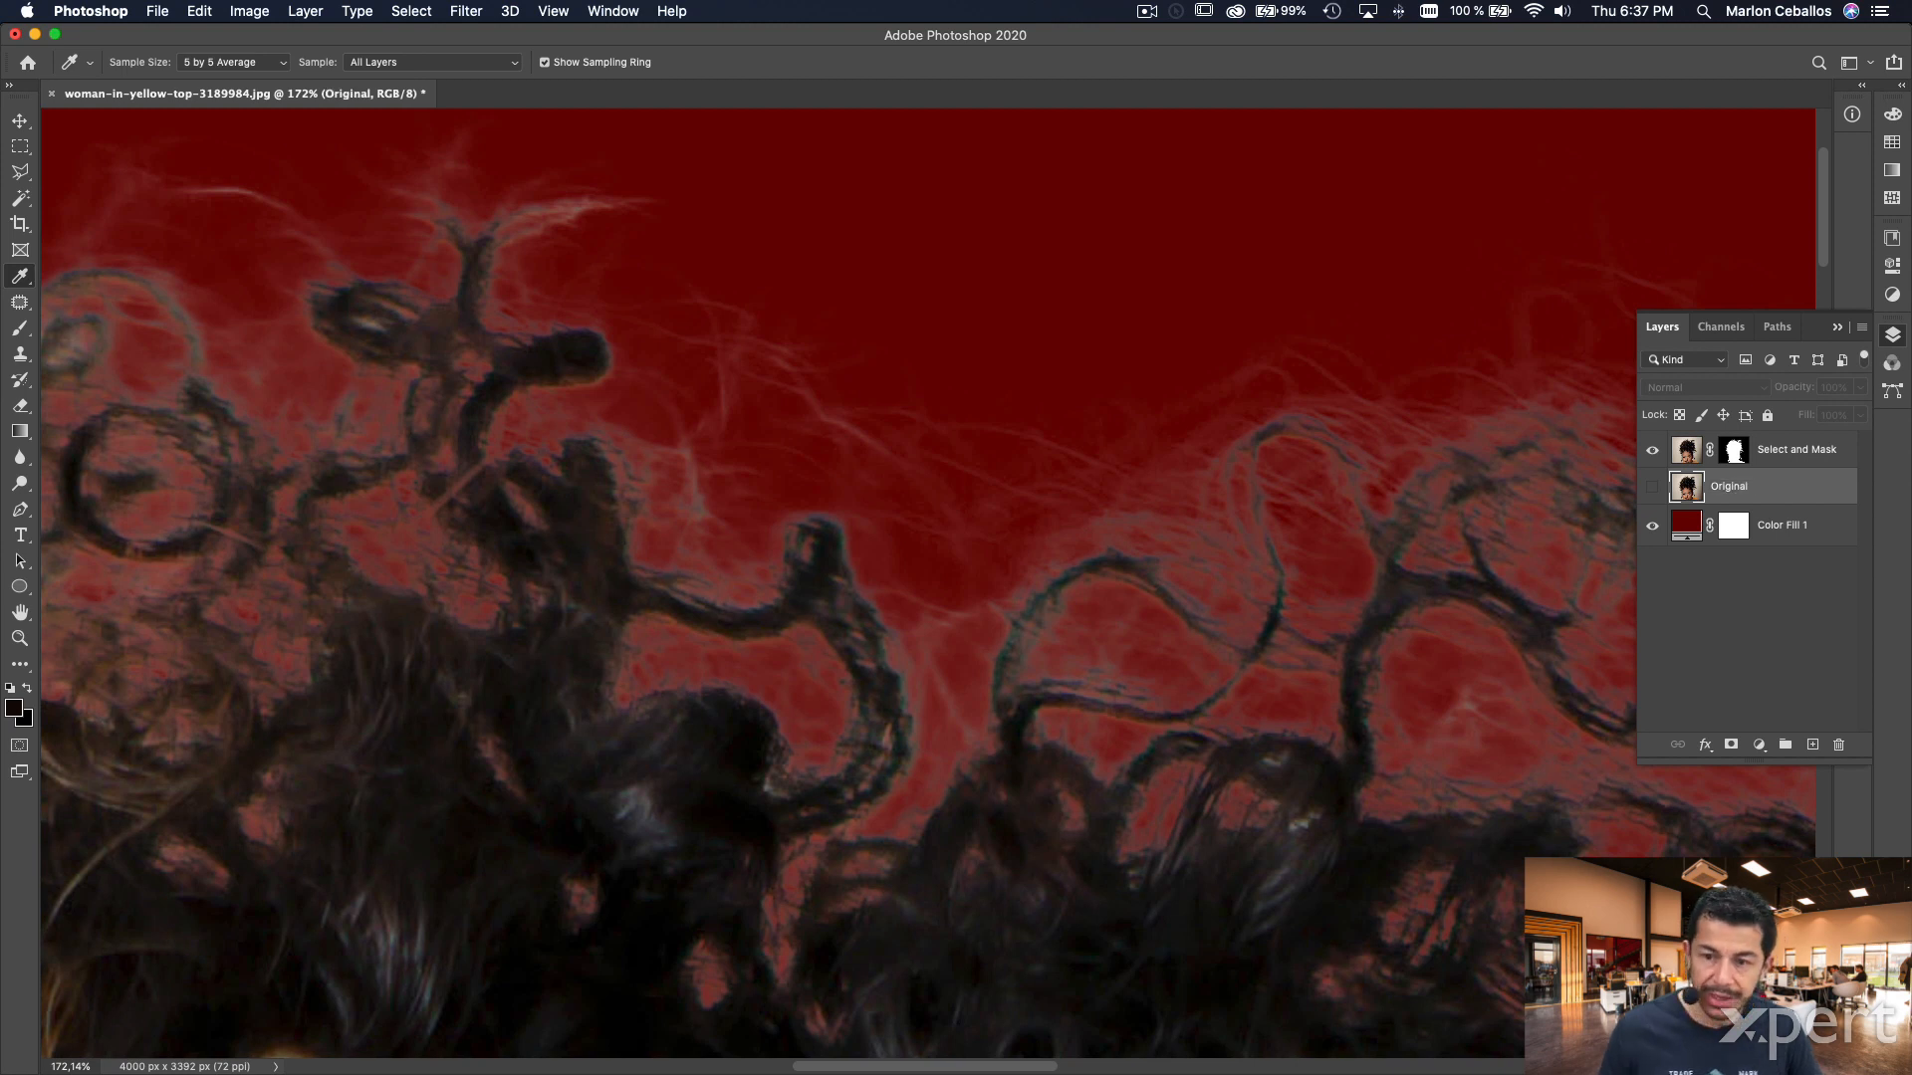
- Open the "Select and Mask" layer's mask for refinement in the Select and Mask workspace, with the whole head of hair in view
left_click(1737, 450)
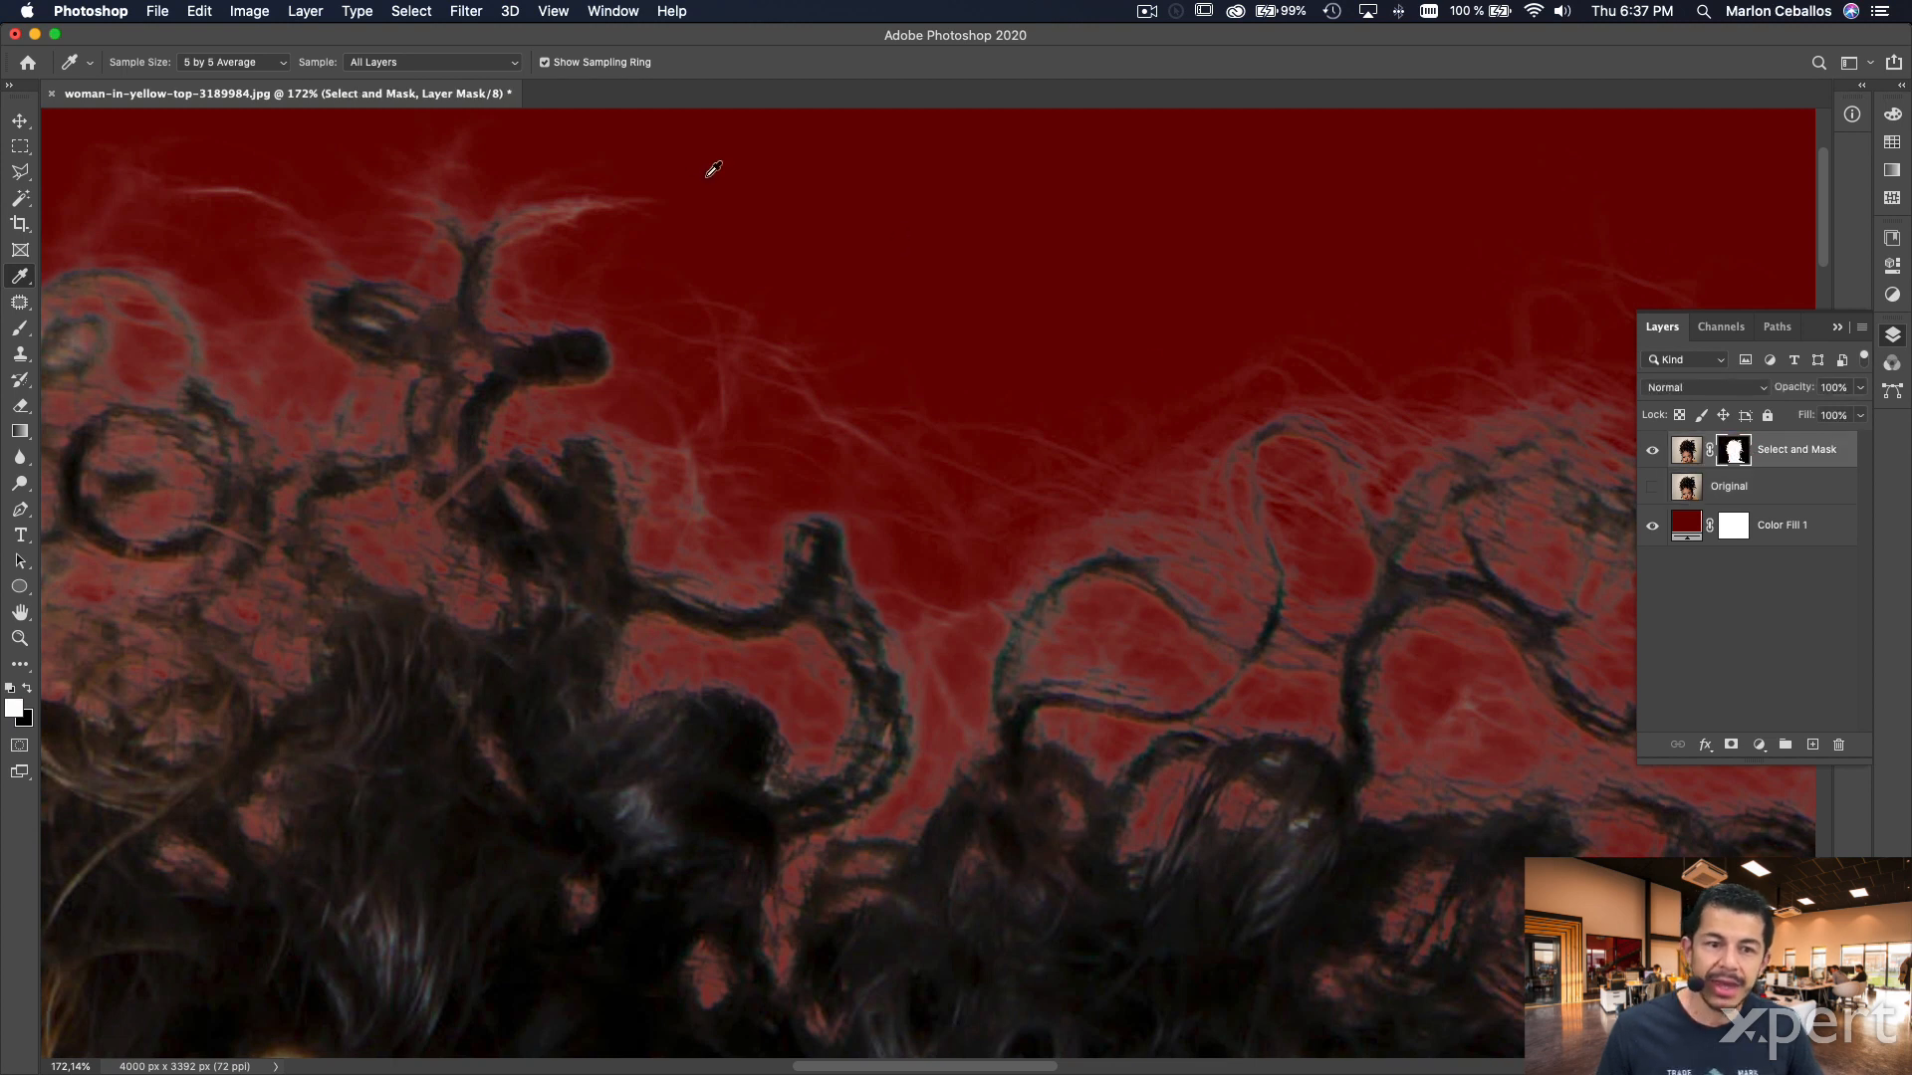
left_click(411, 12)
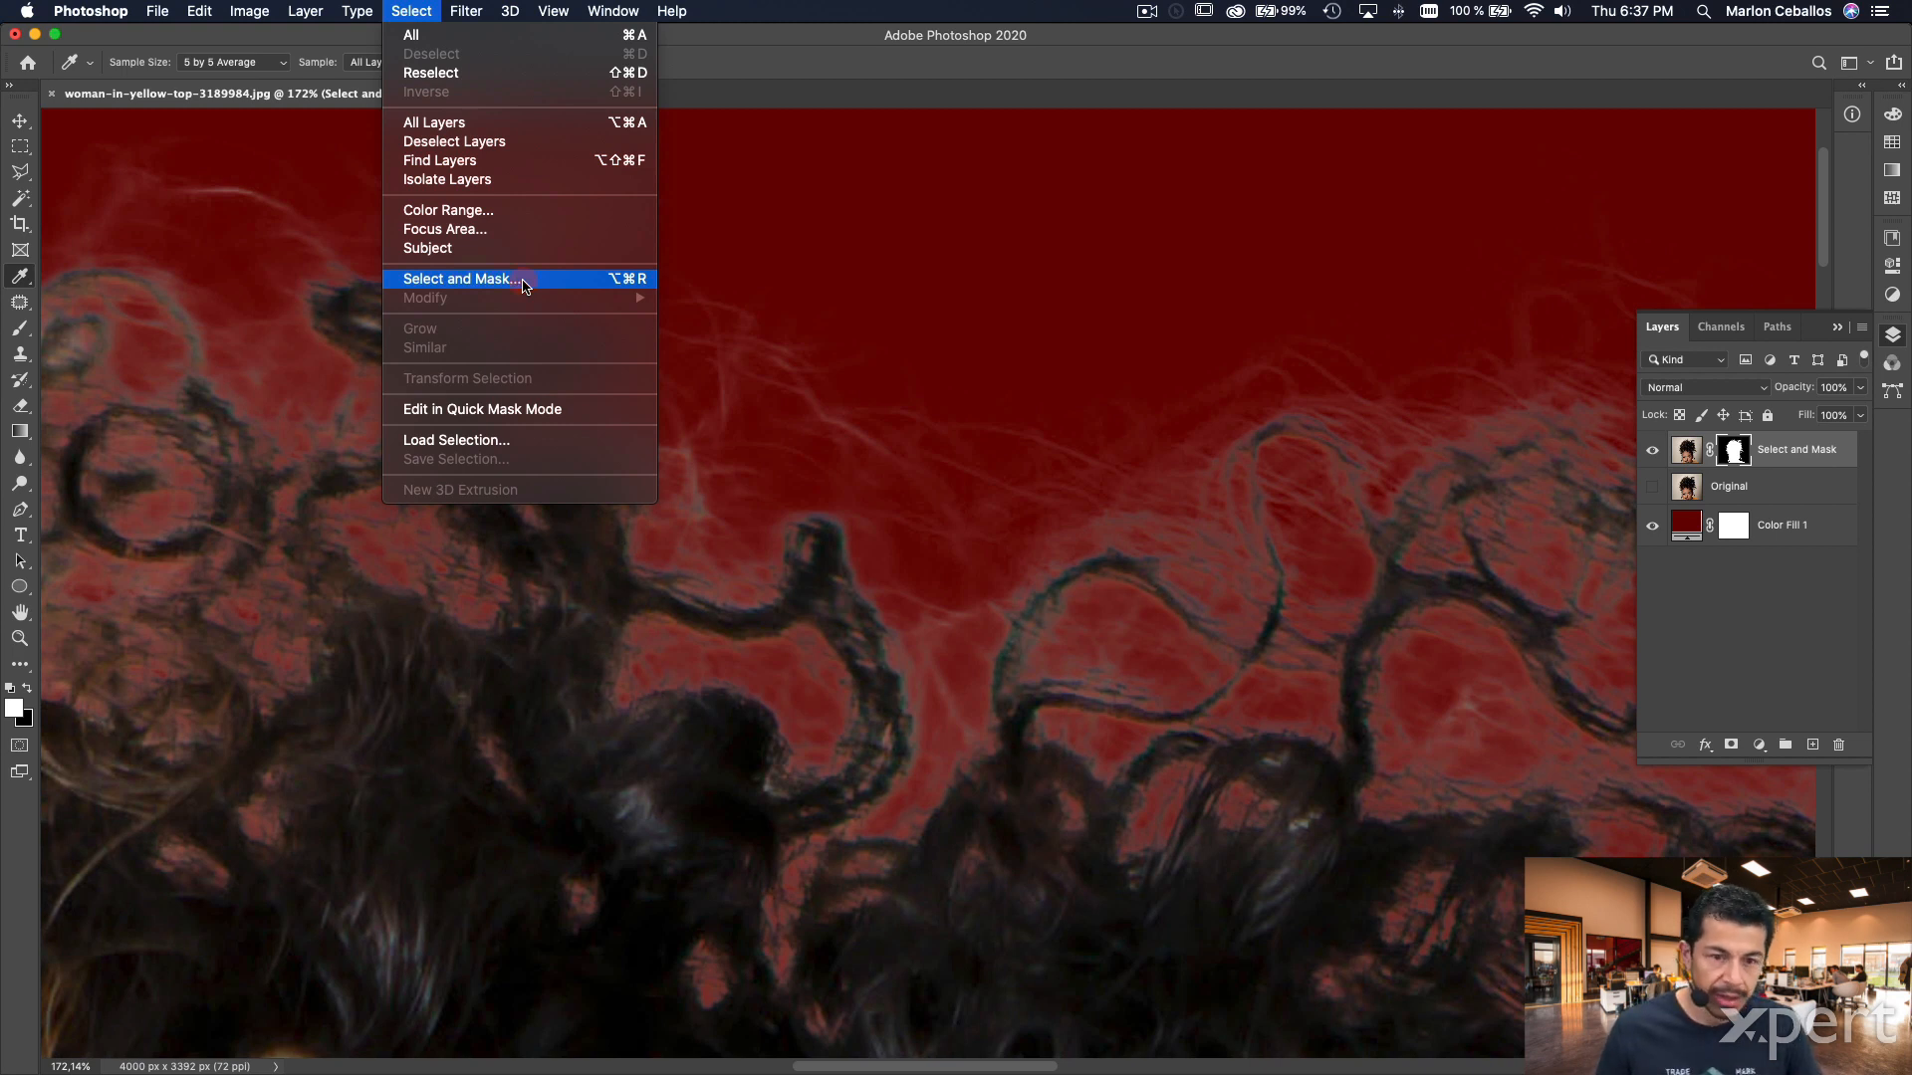
left_click(458, 279)
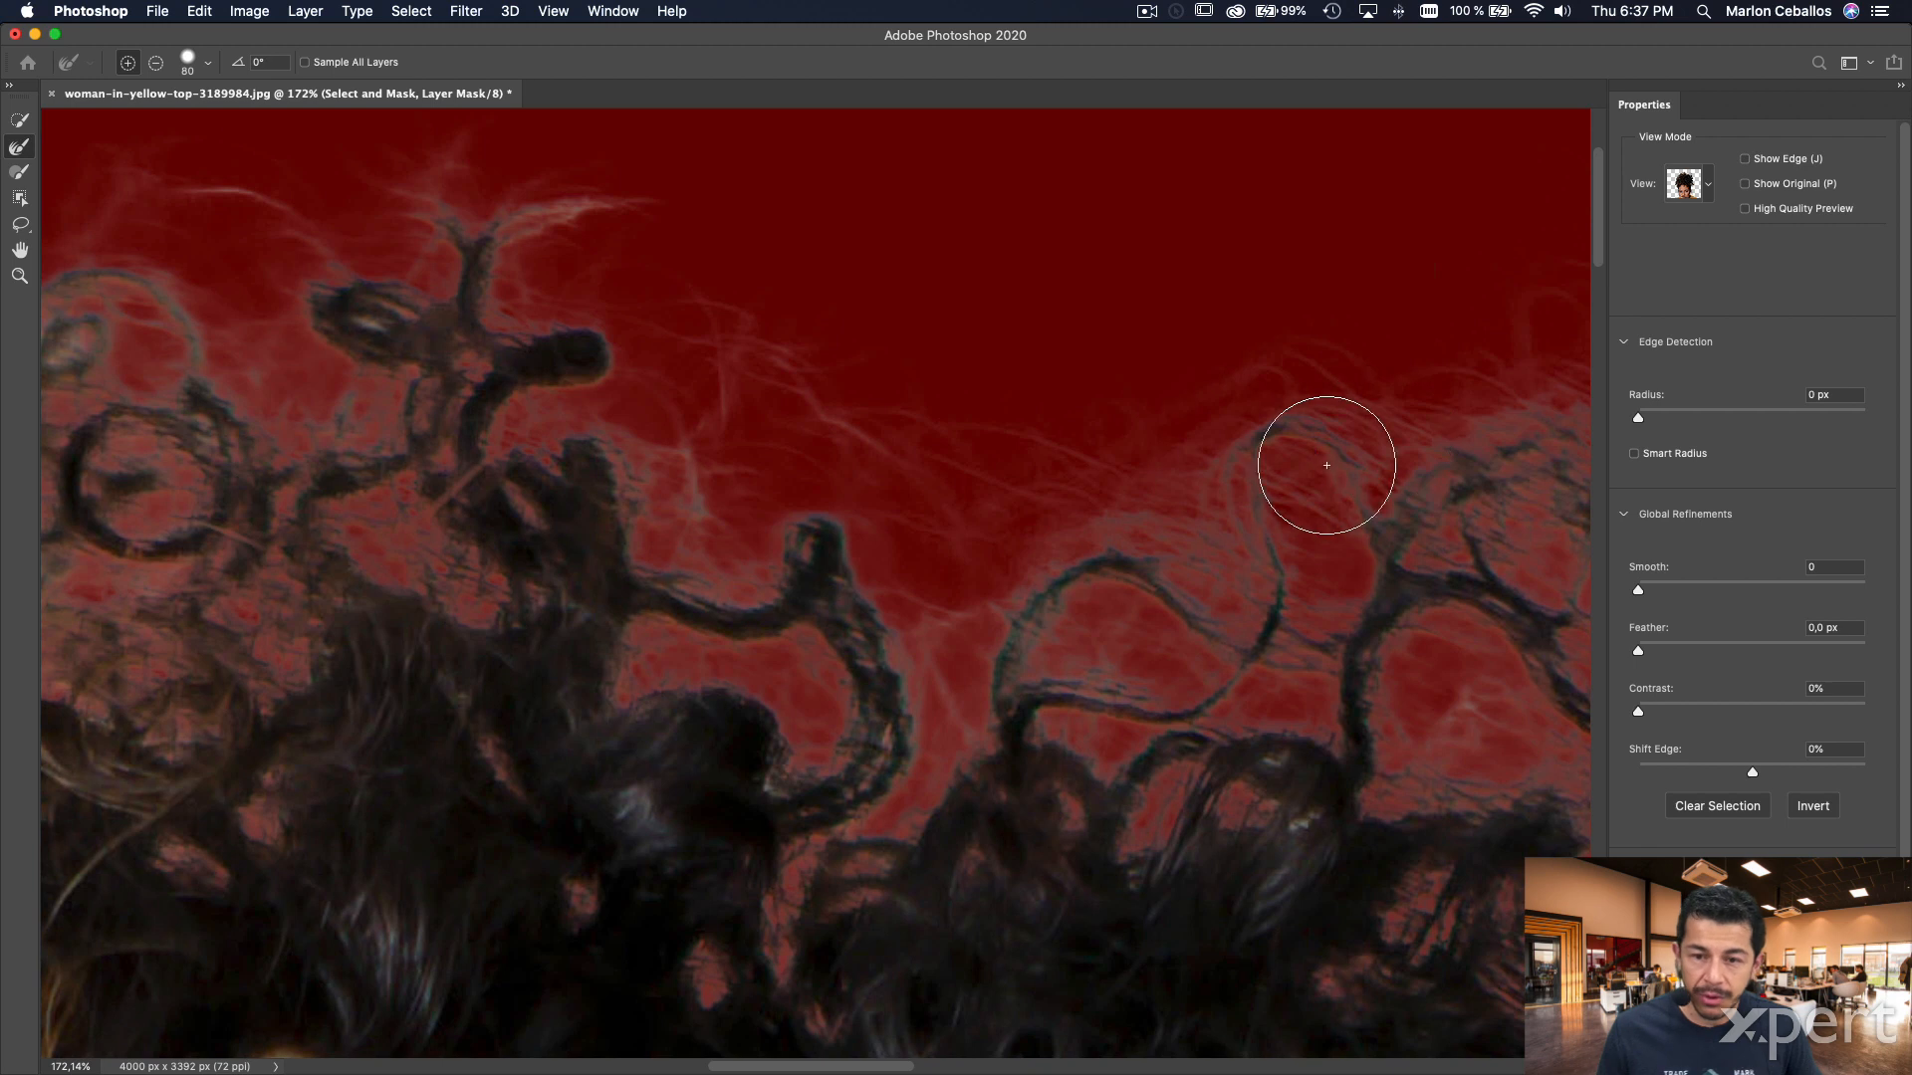
key("super+0")
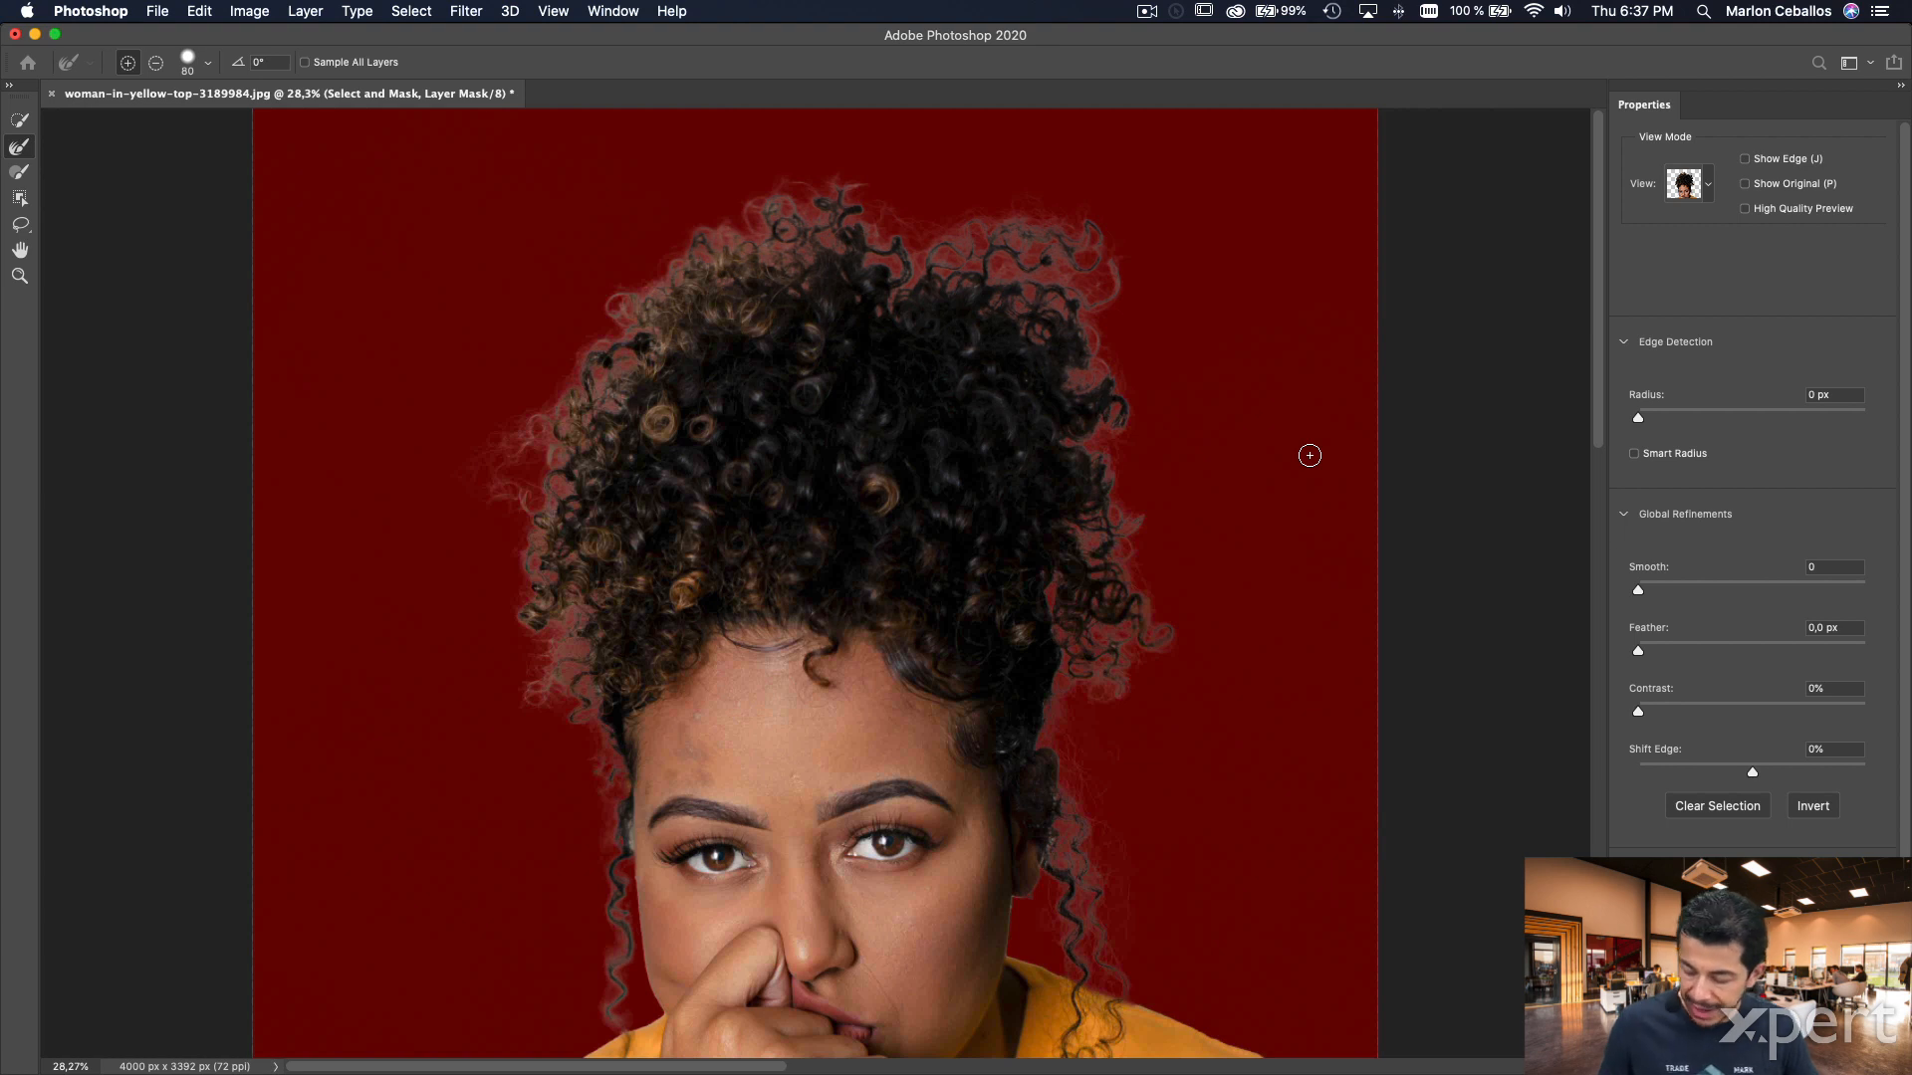
key("super+minus")
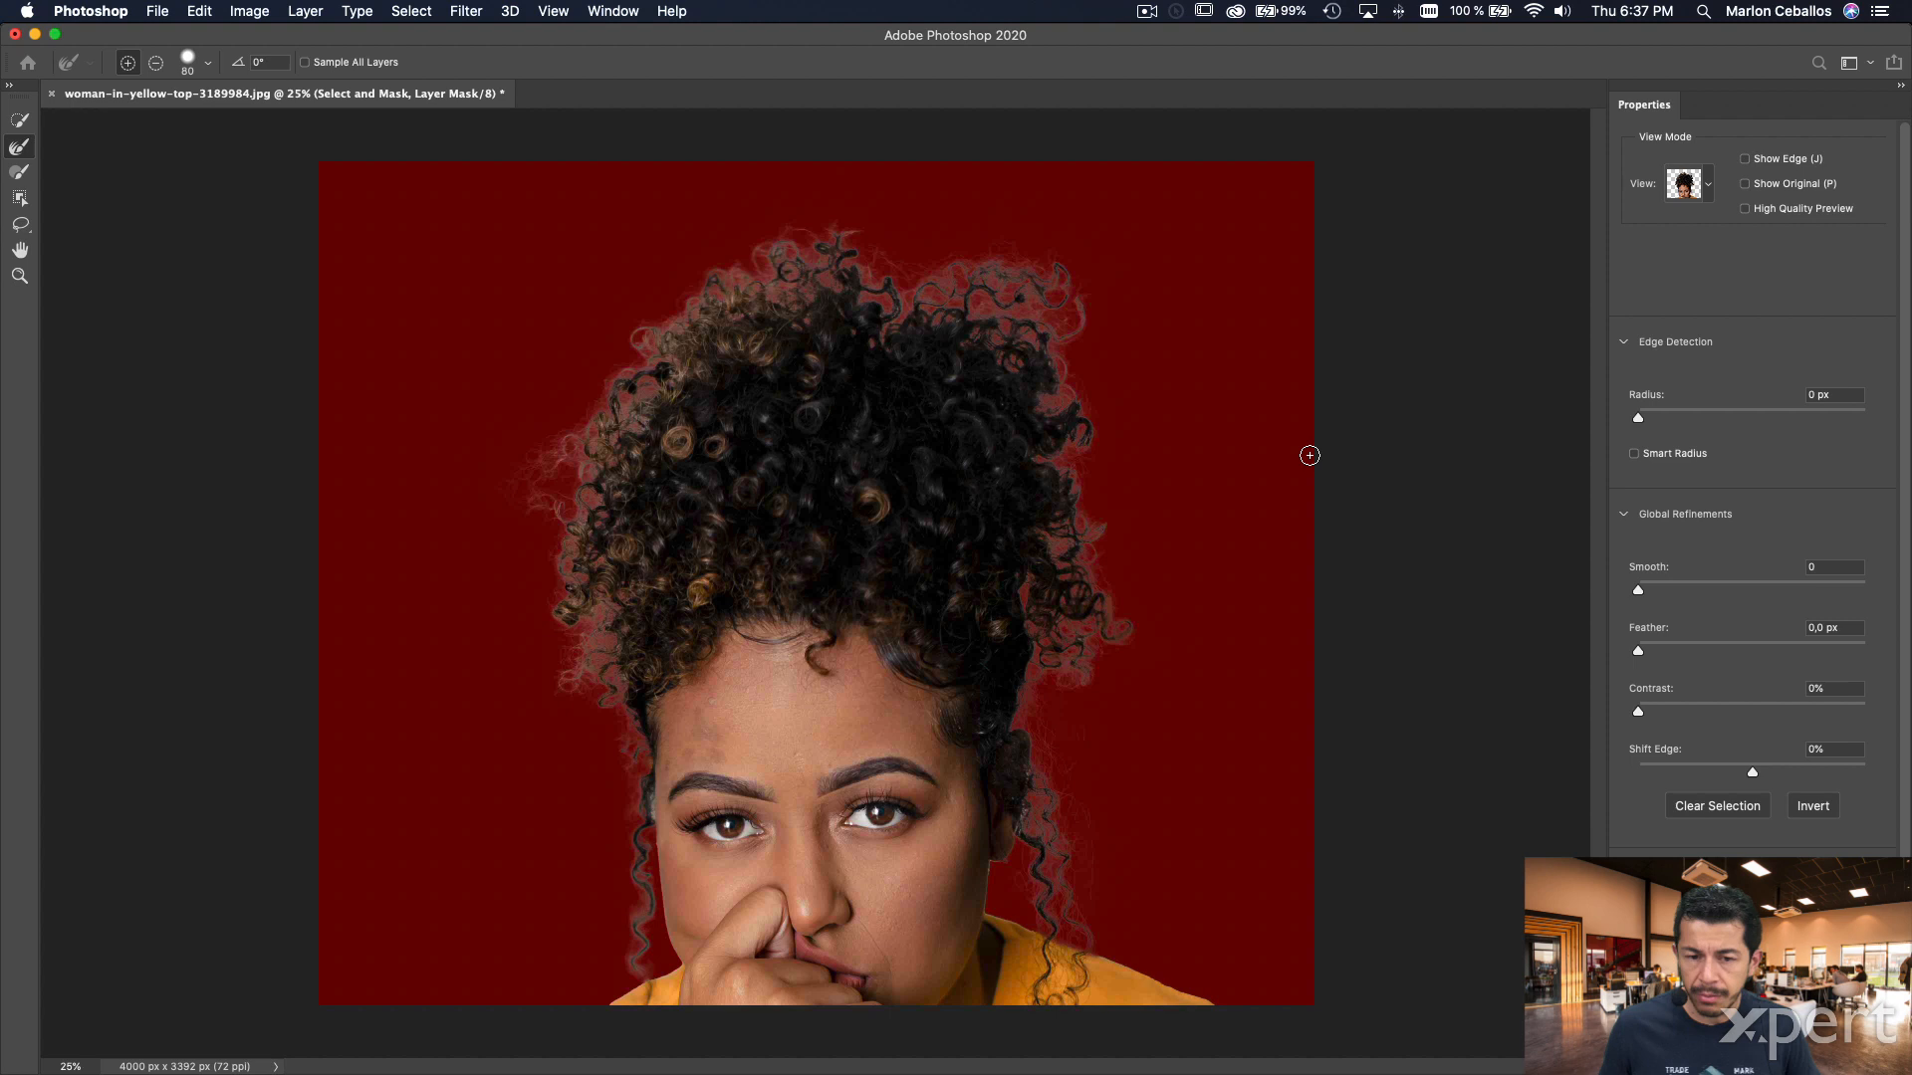
key("super+plus")
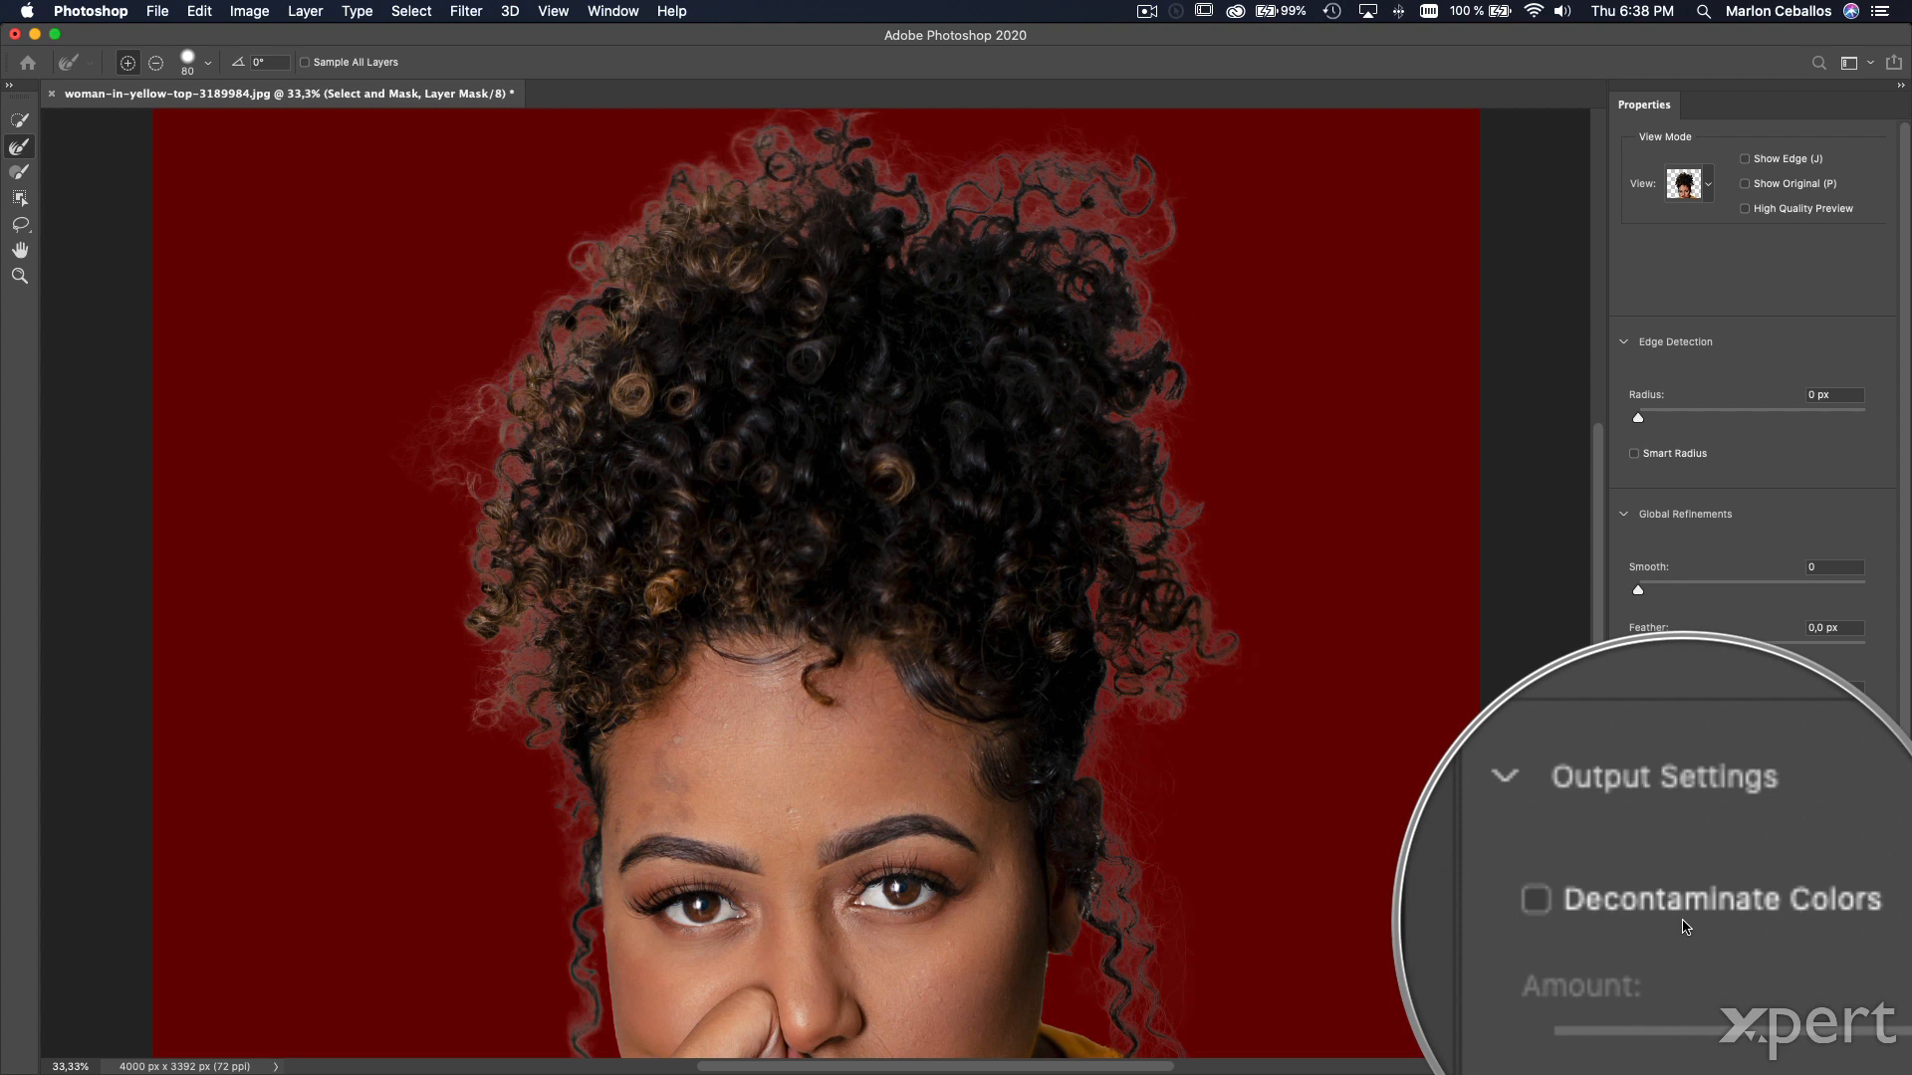
- Decontaminate the cut-out's colors, comparing 53% with 100%, and output at 100% to a new layer with layer mask
left_click(1648, 918)
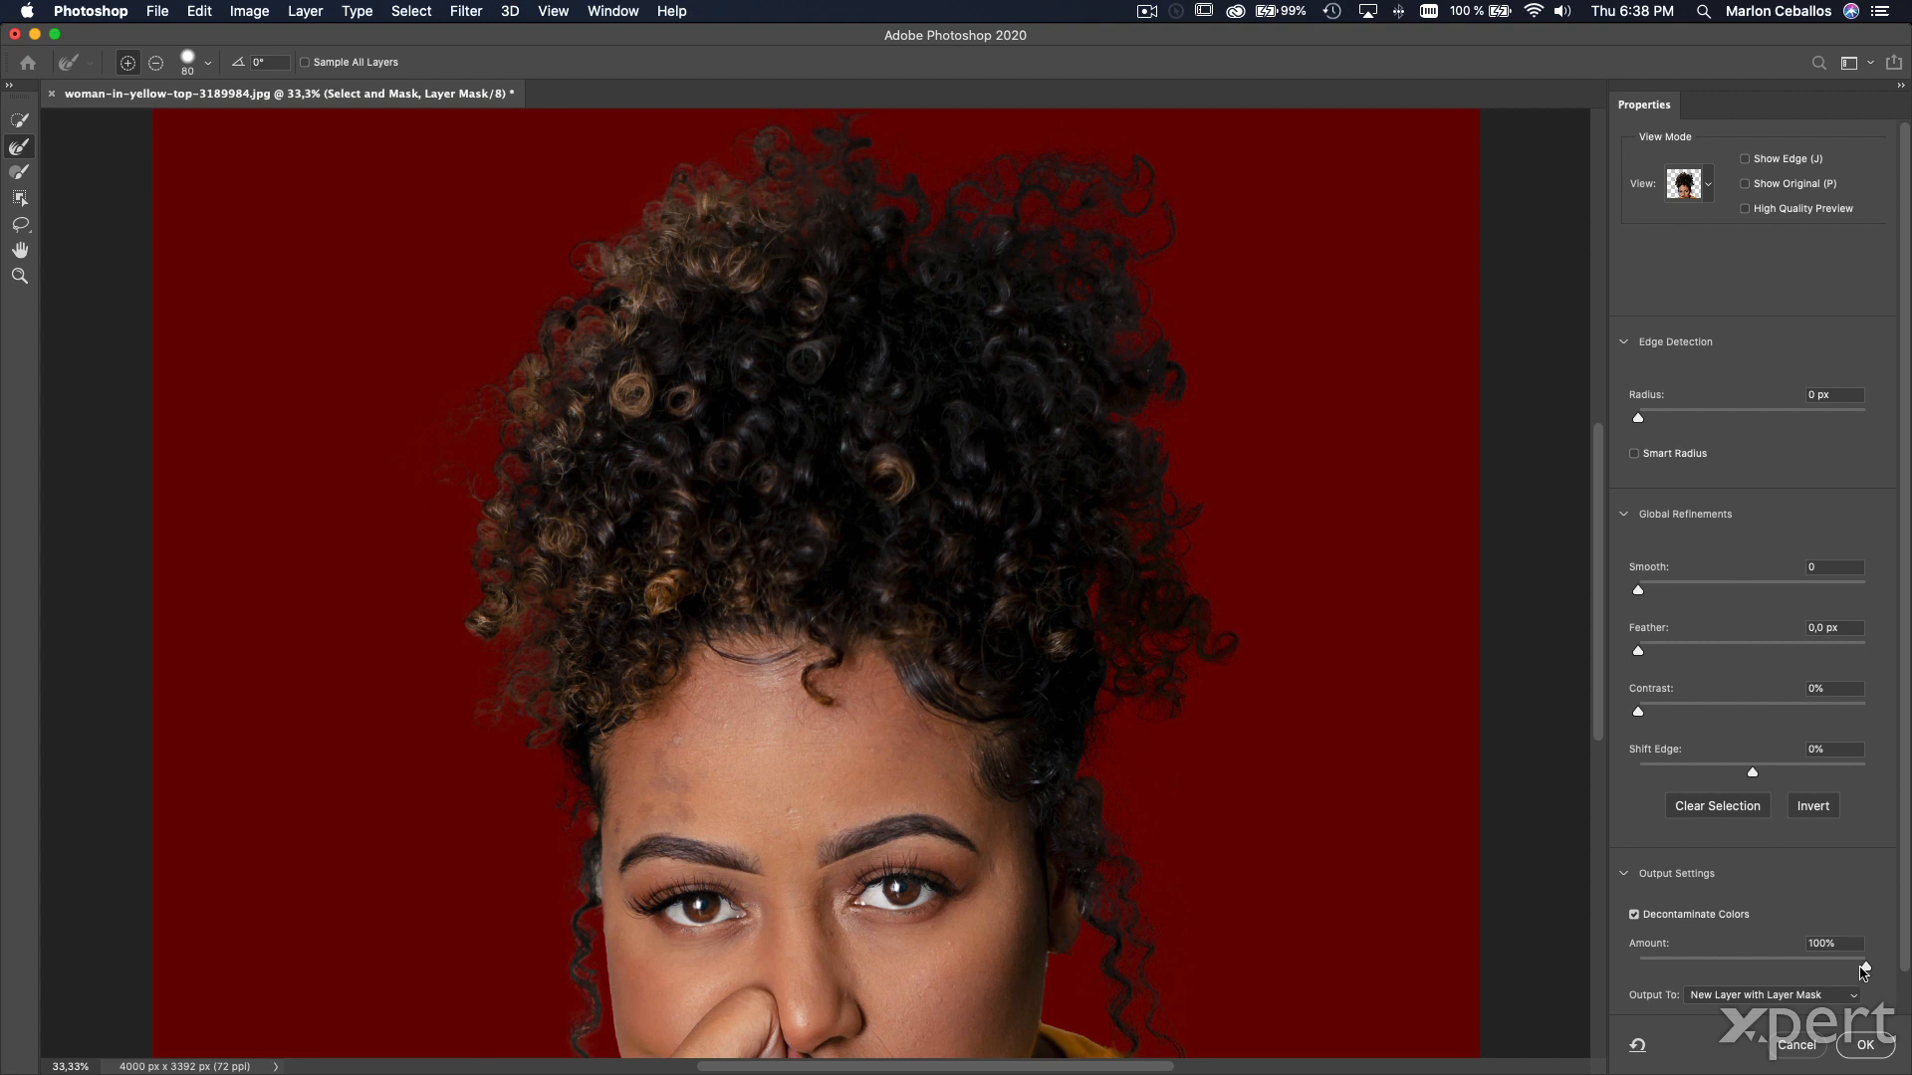
left_click_drag(1865, 971, 1762, 978)
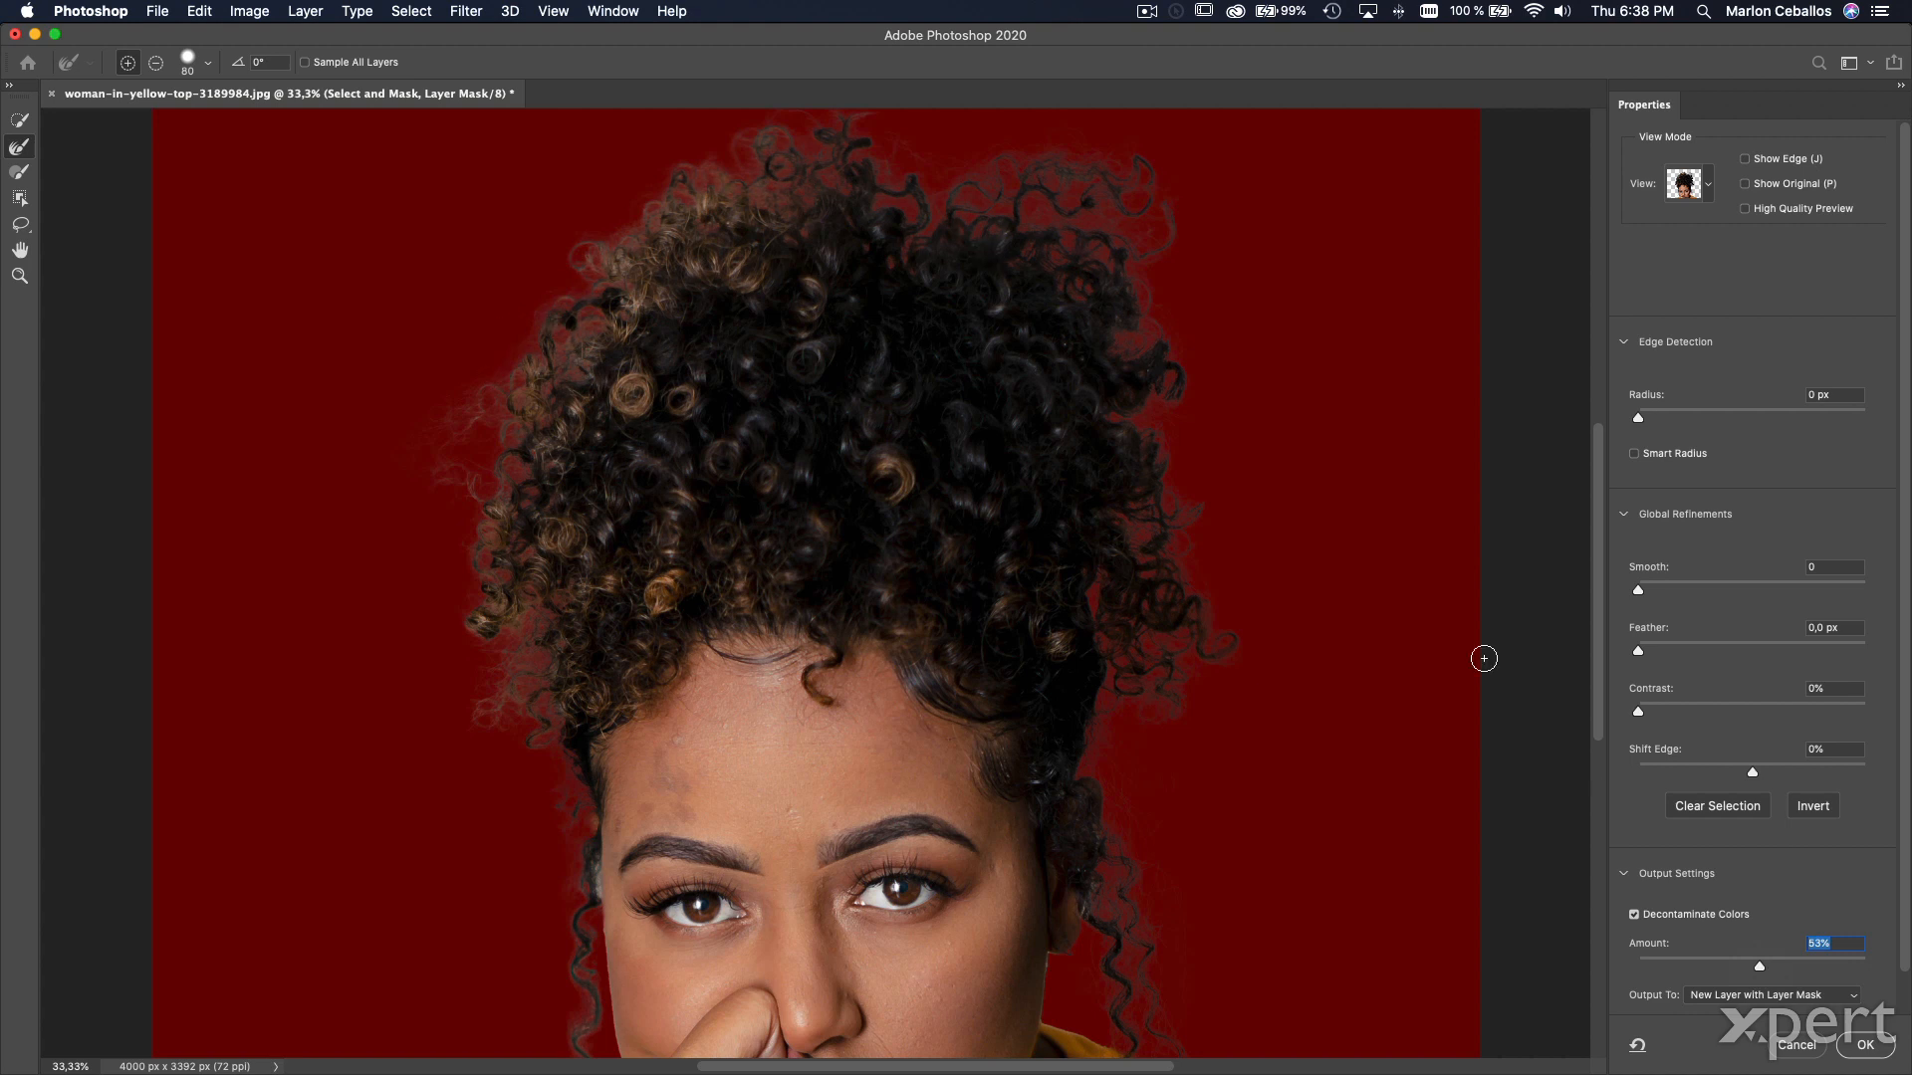
left_click_drag(1759, 967, 1905, 950)
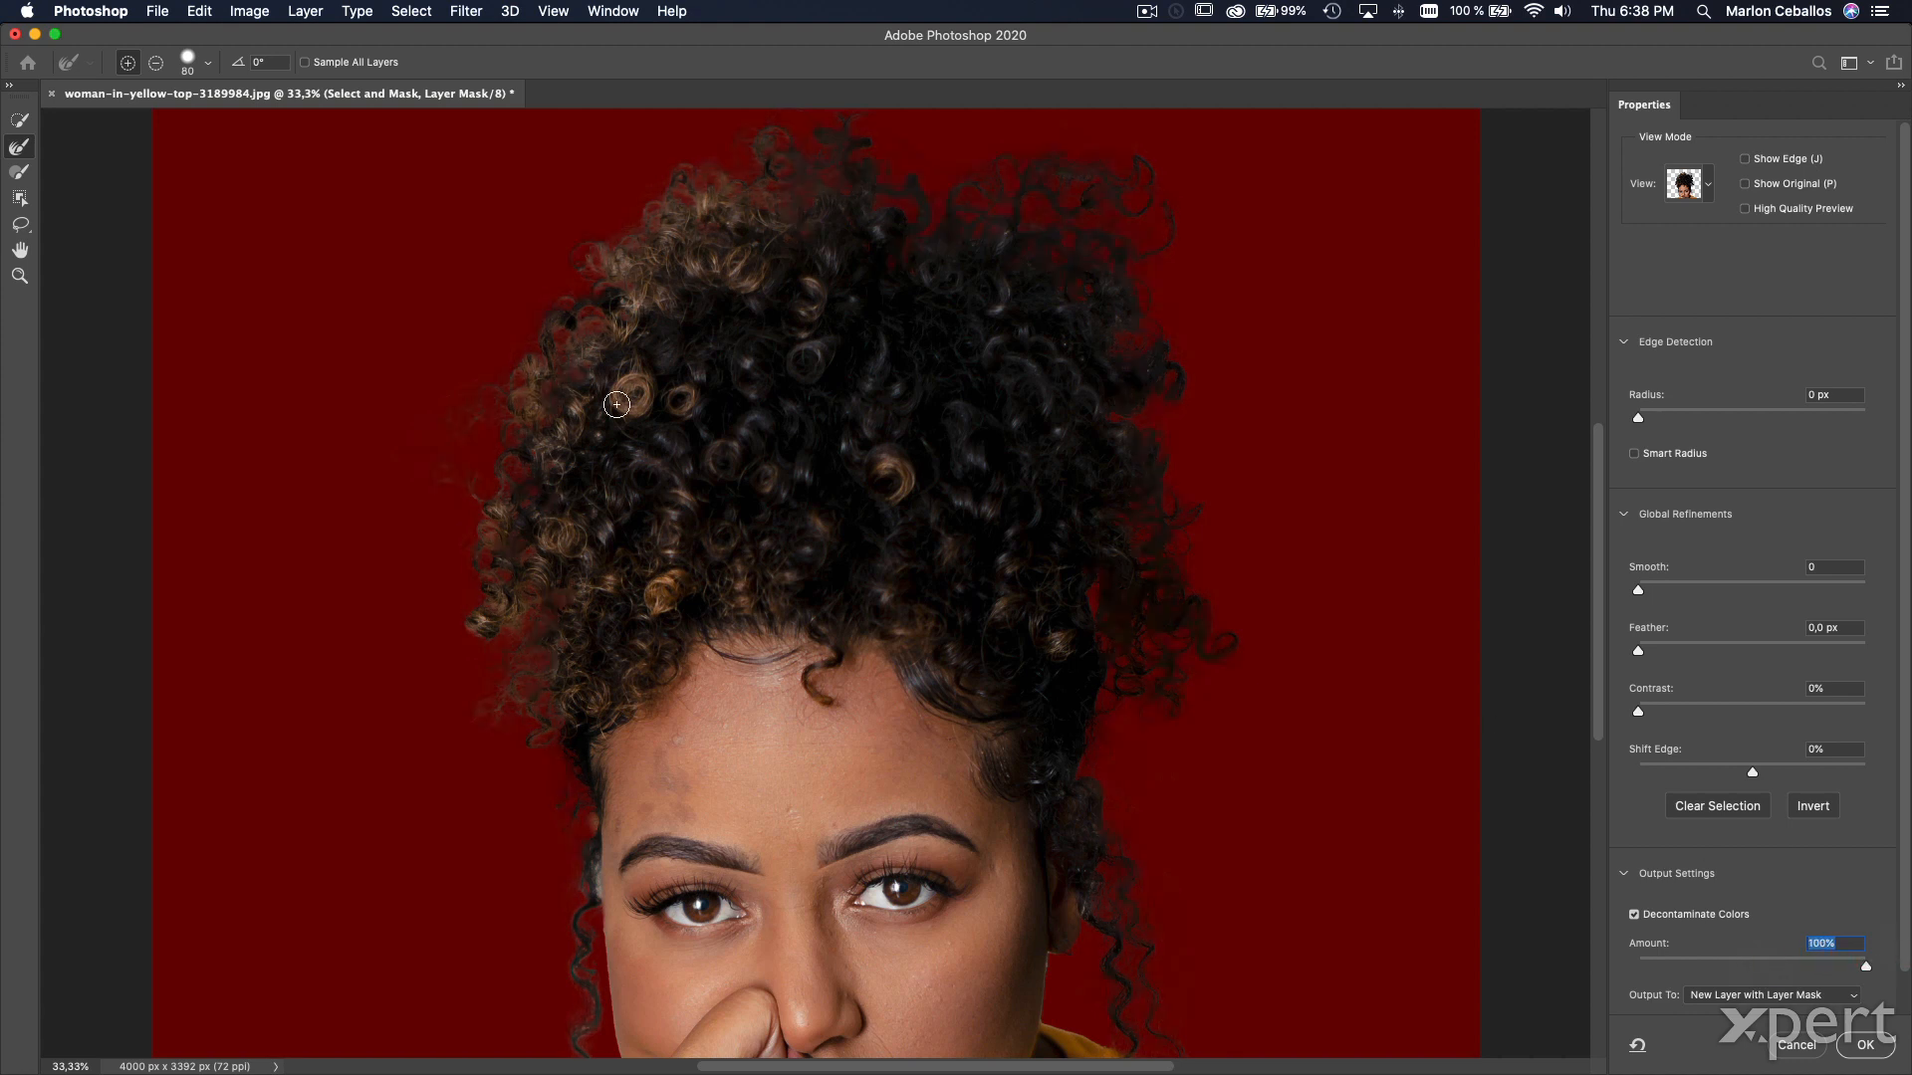
left_click(1866, 1045)
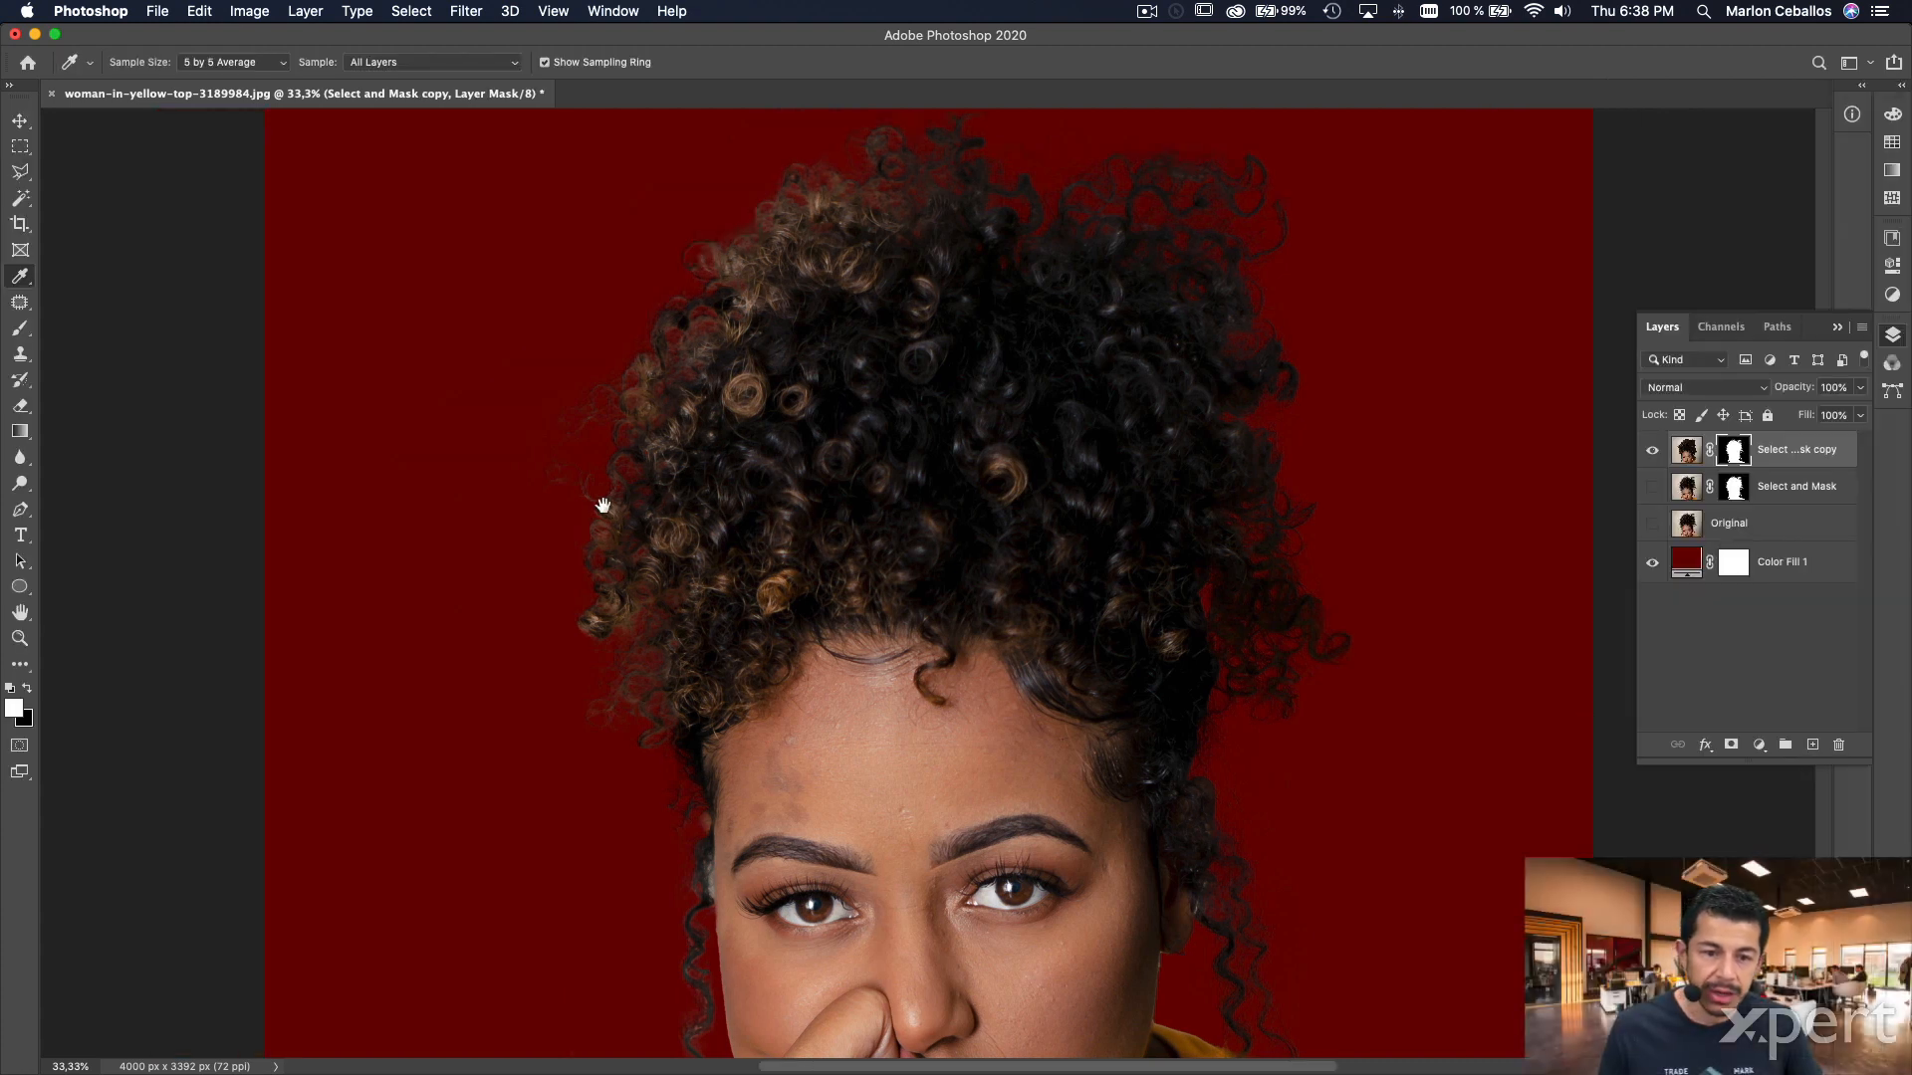
- Examine the decontaminated curls up close against the dark red background, along the side of the head beside the forehead
left_click_drag(594, 531, 597, 772)
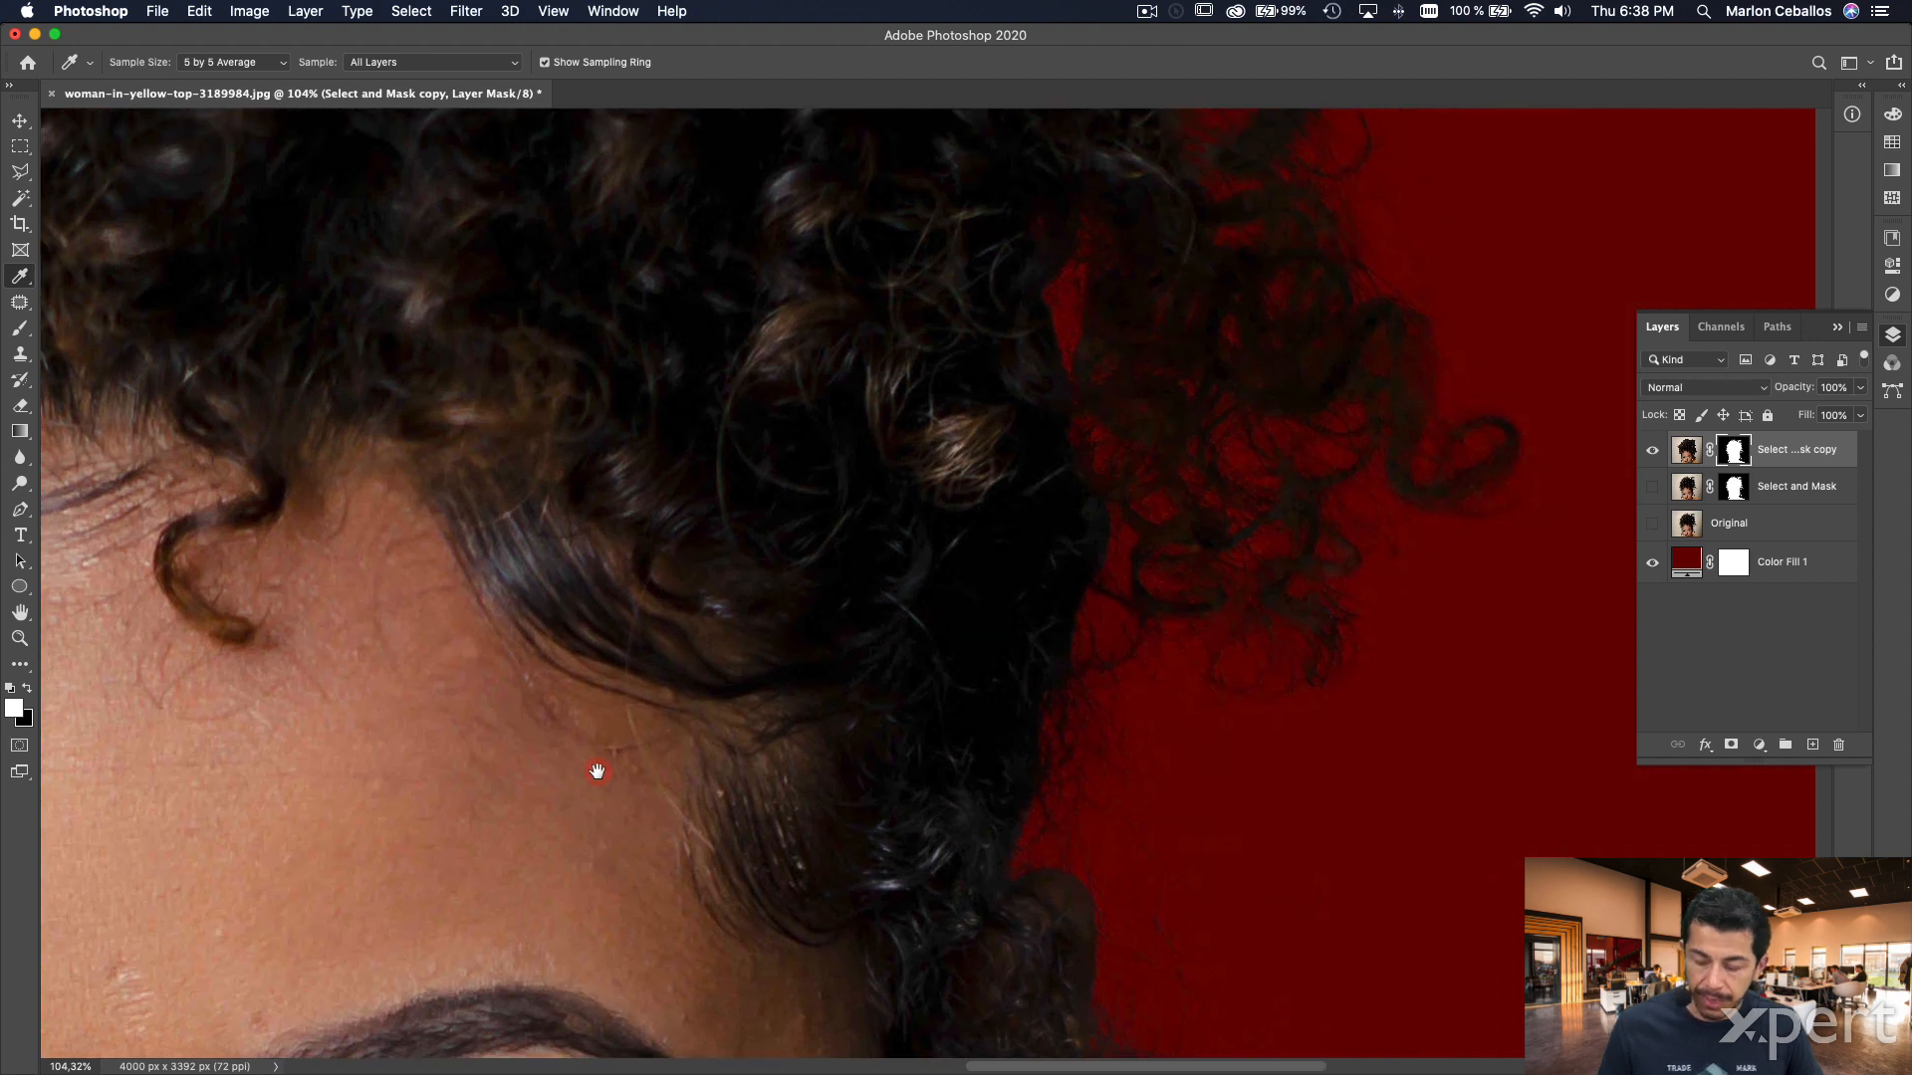
key("super+minus")
key("super+minus")
key("super+minus")
key("super+minus")
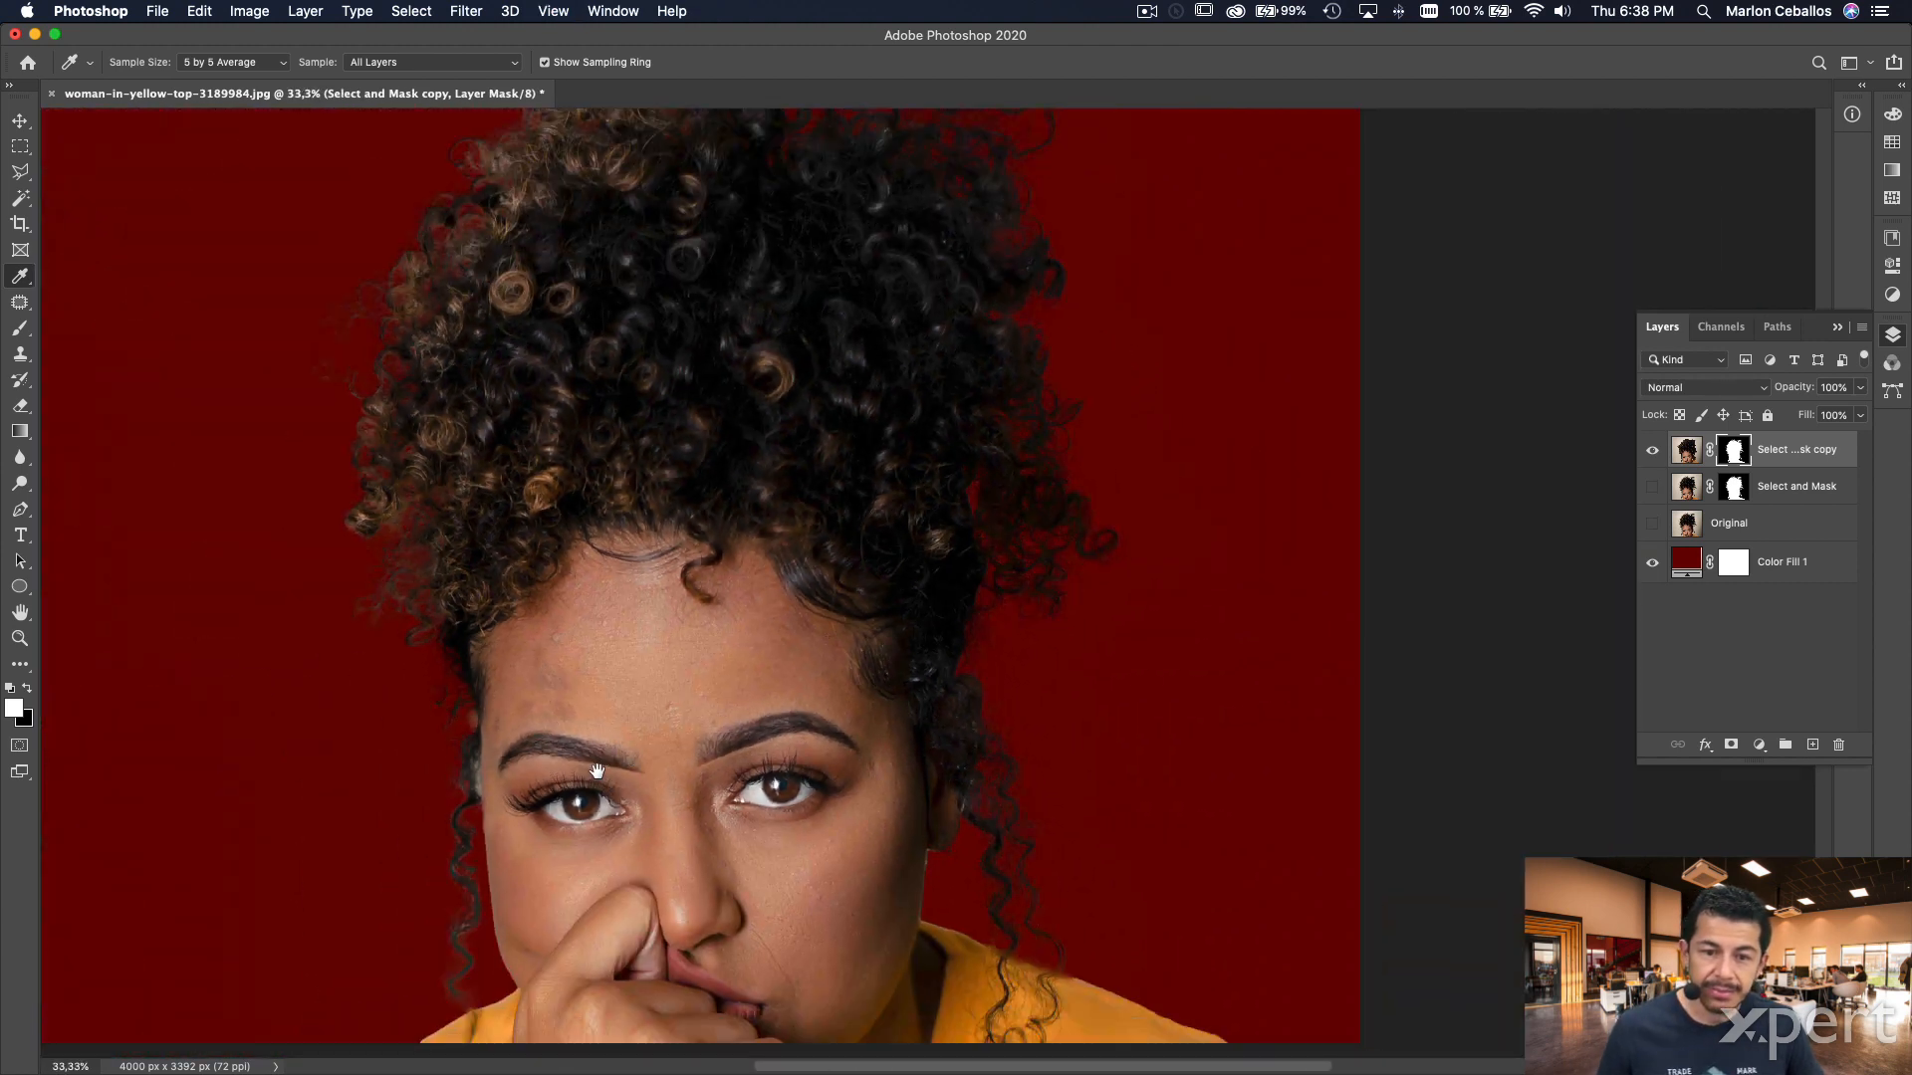
left_click_drag(1032, 482, 1165, 452)
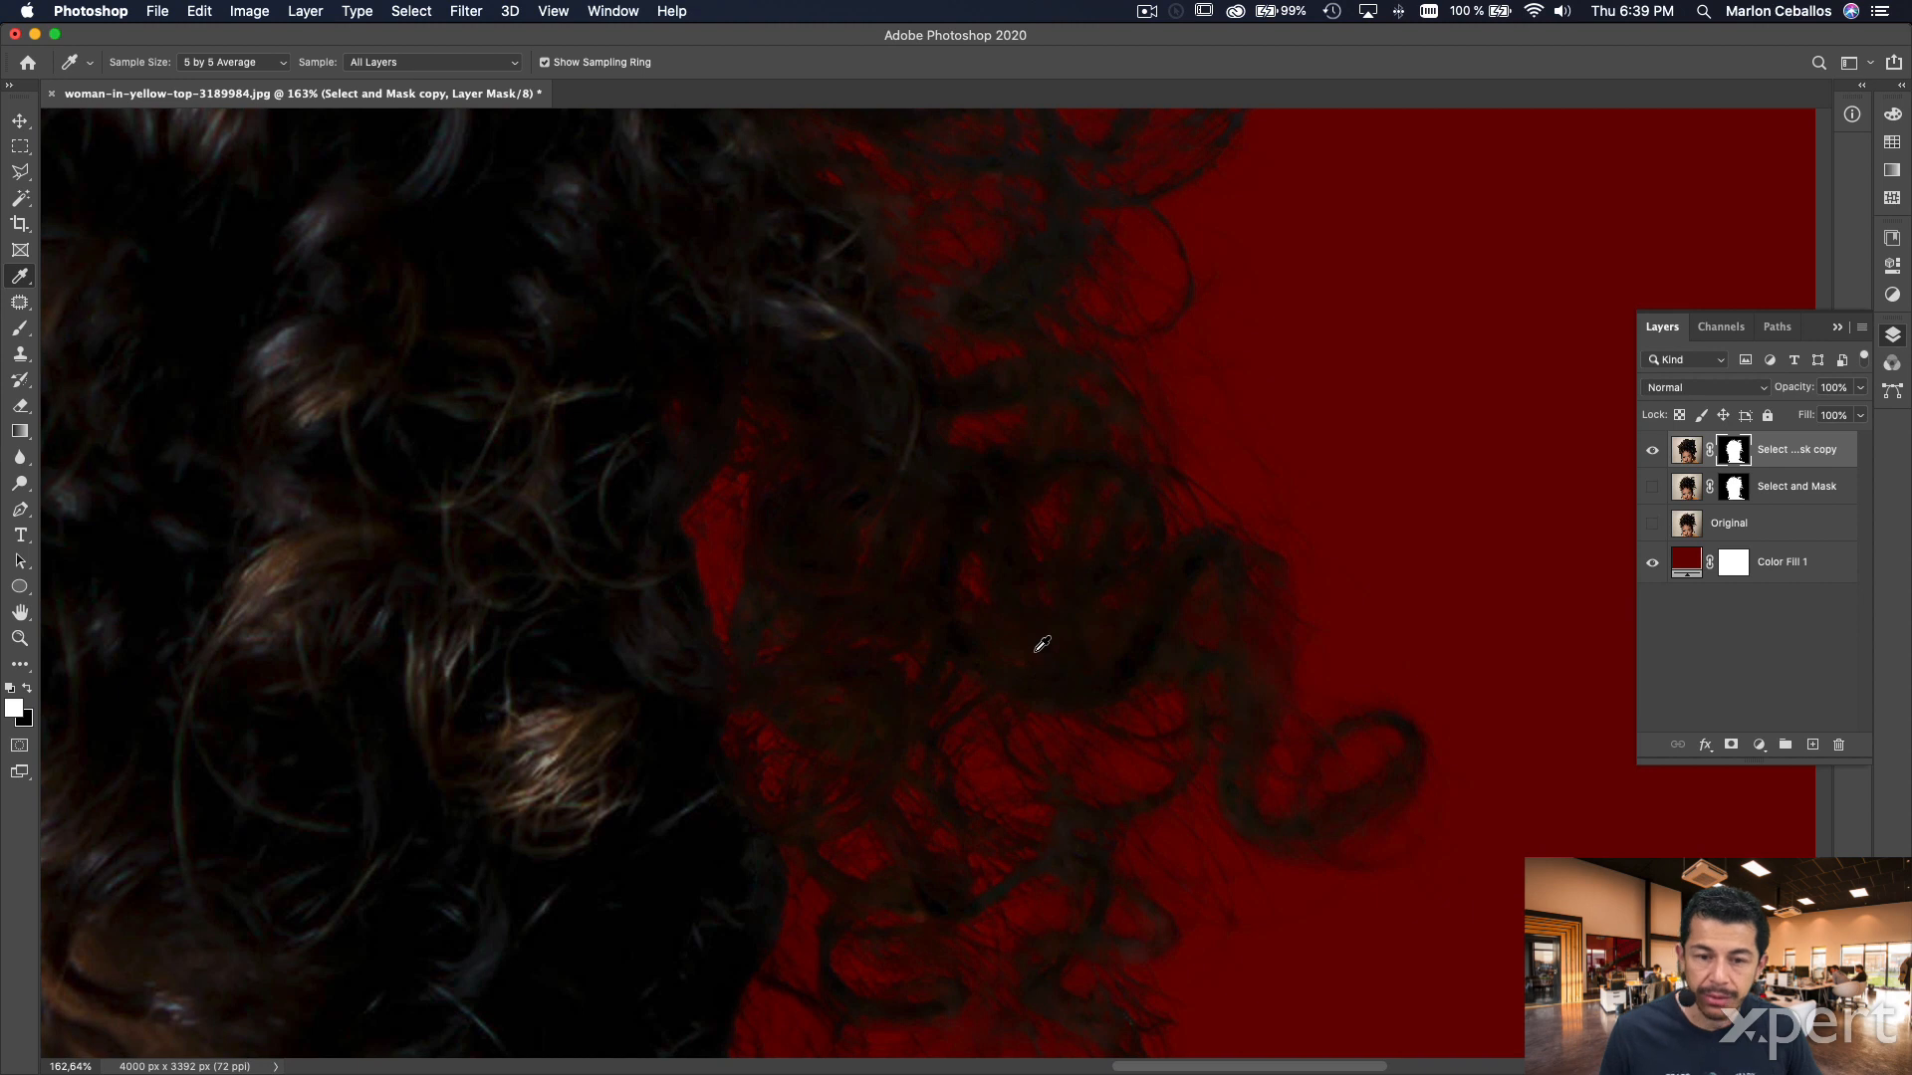
left_click_drag(484, 597, 971, 418)
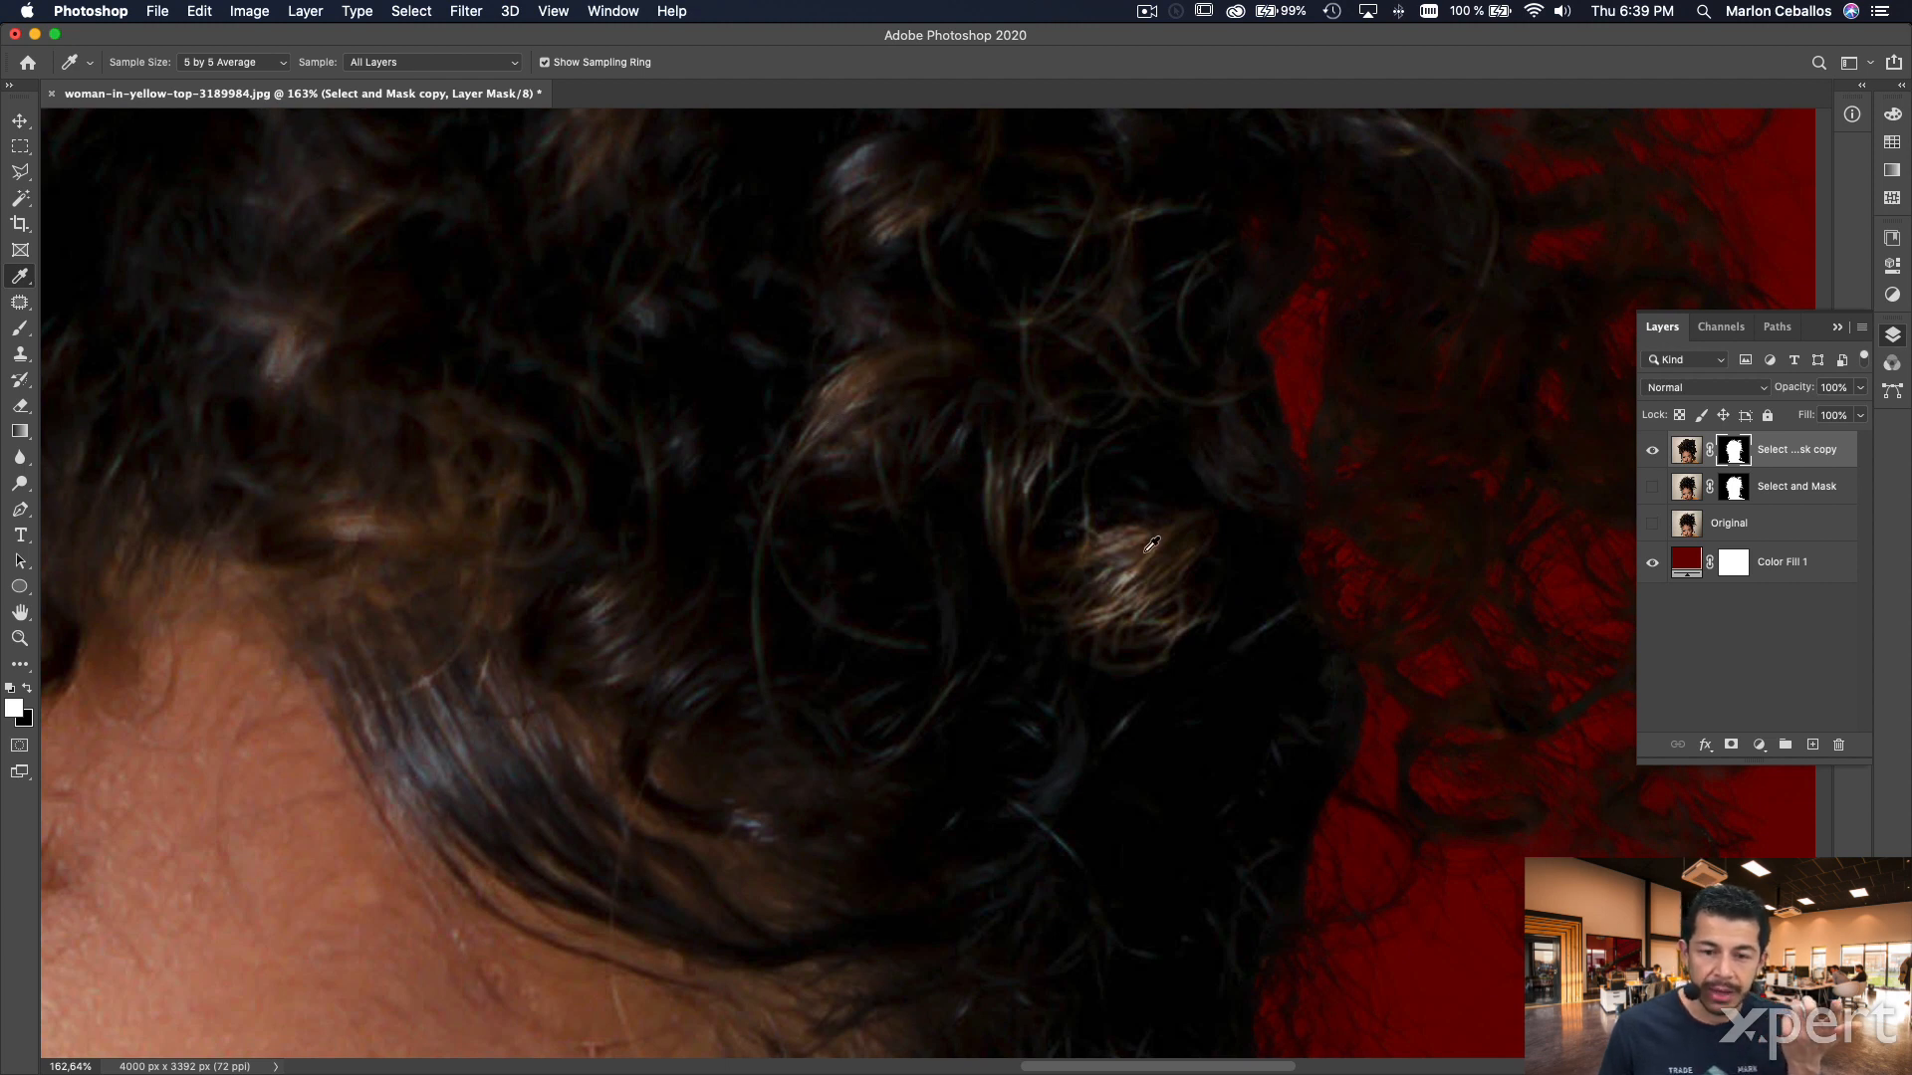
left_click_drag(1175, 510, 905, 646)
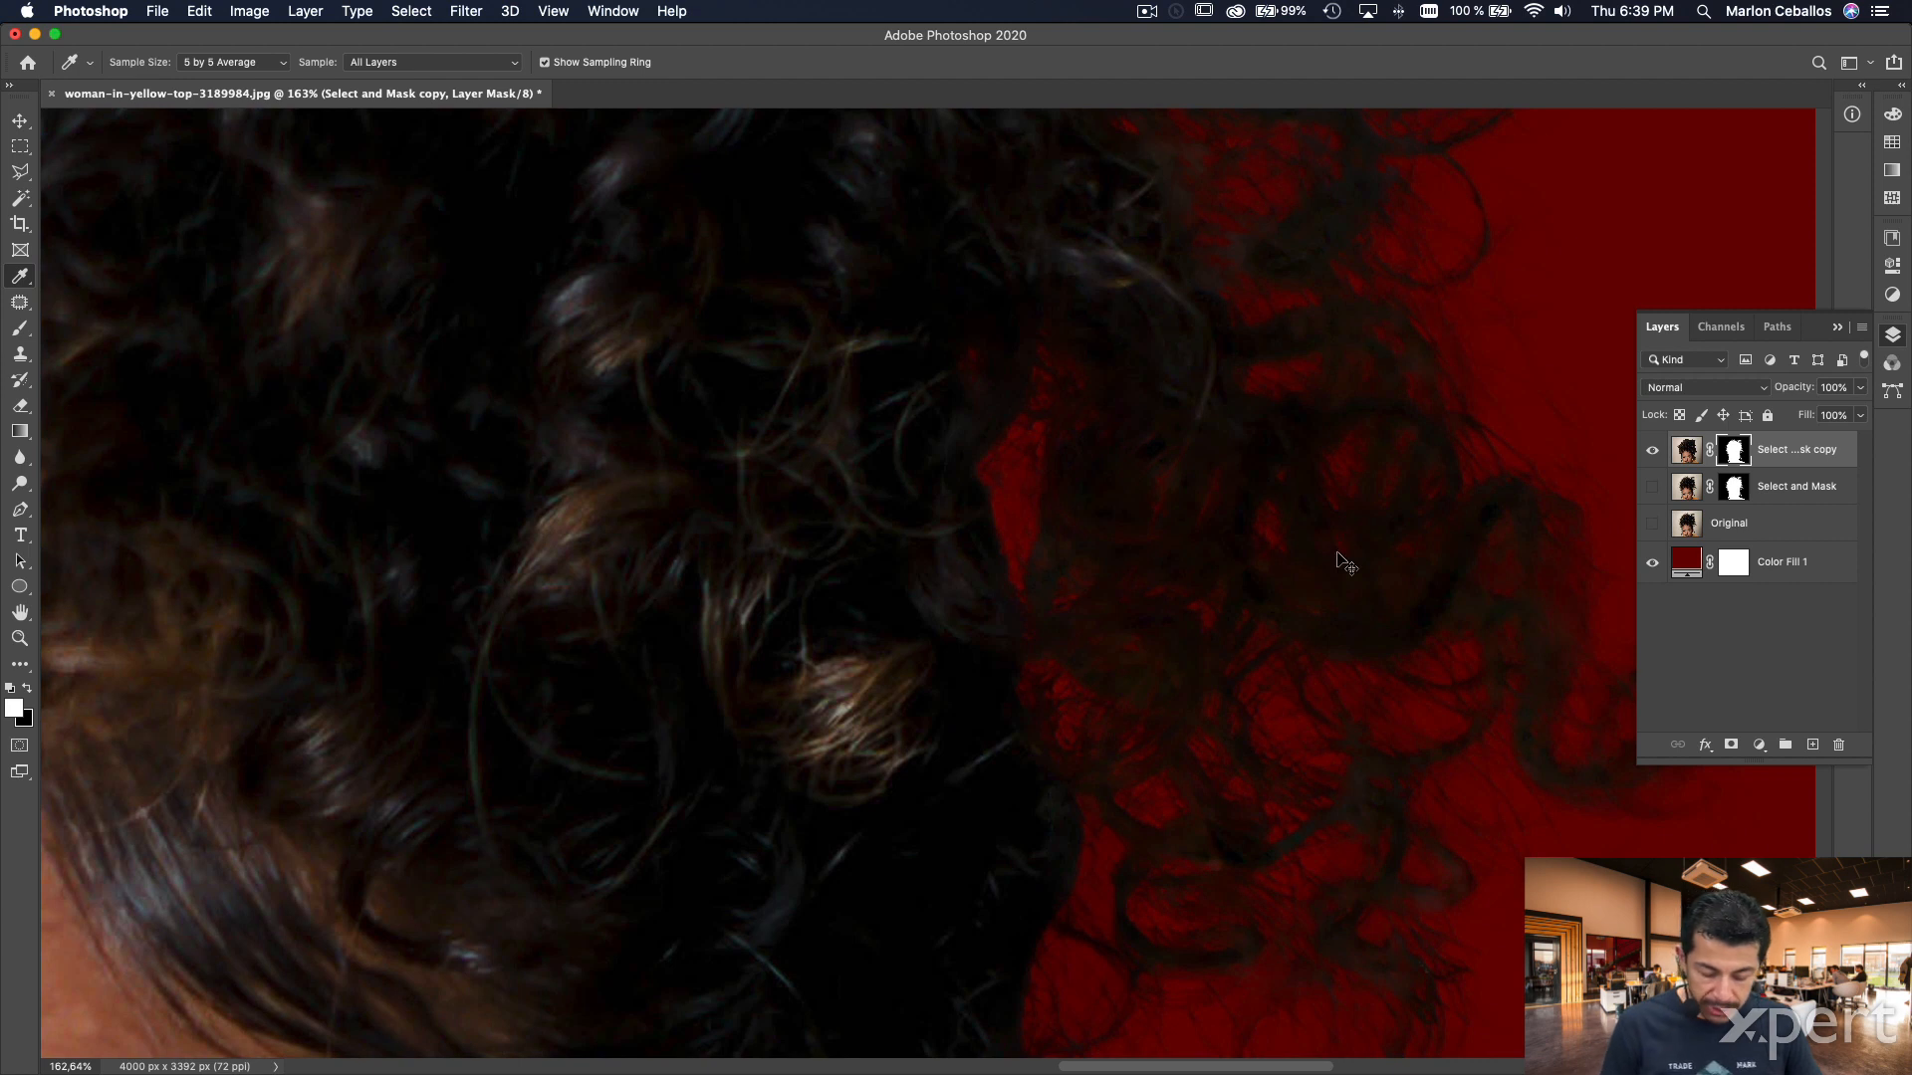
key("super+0")
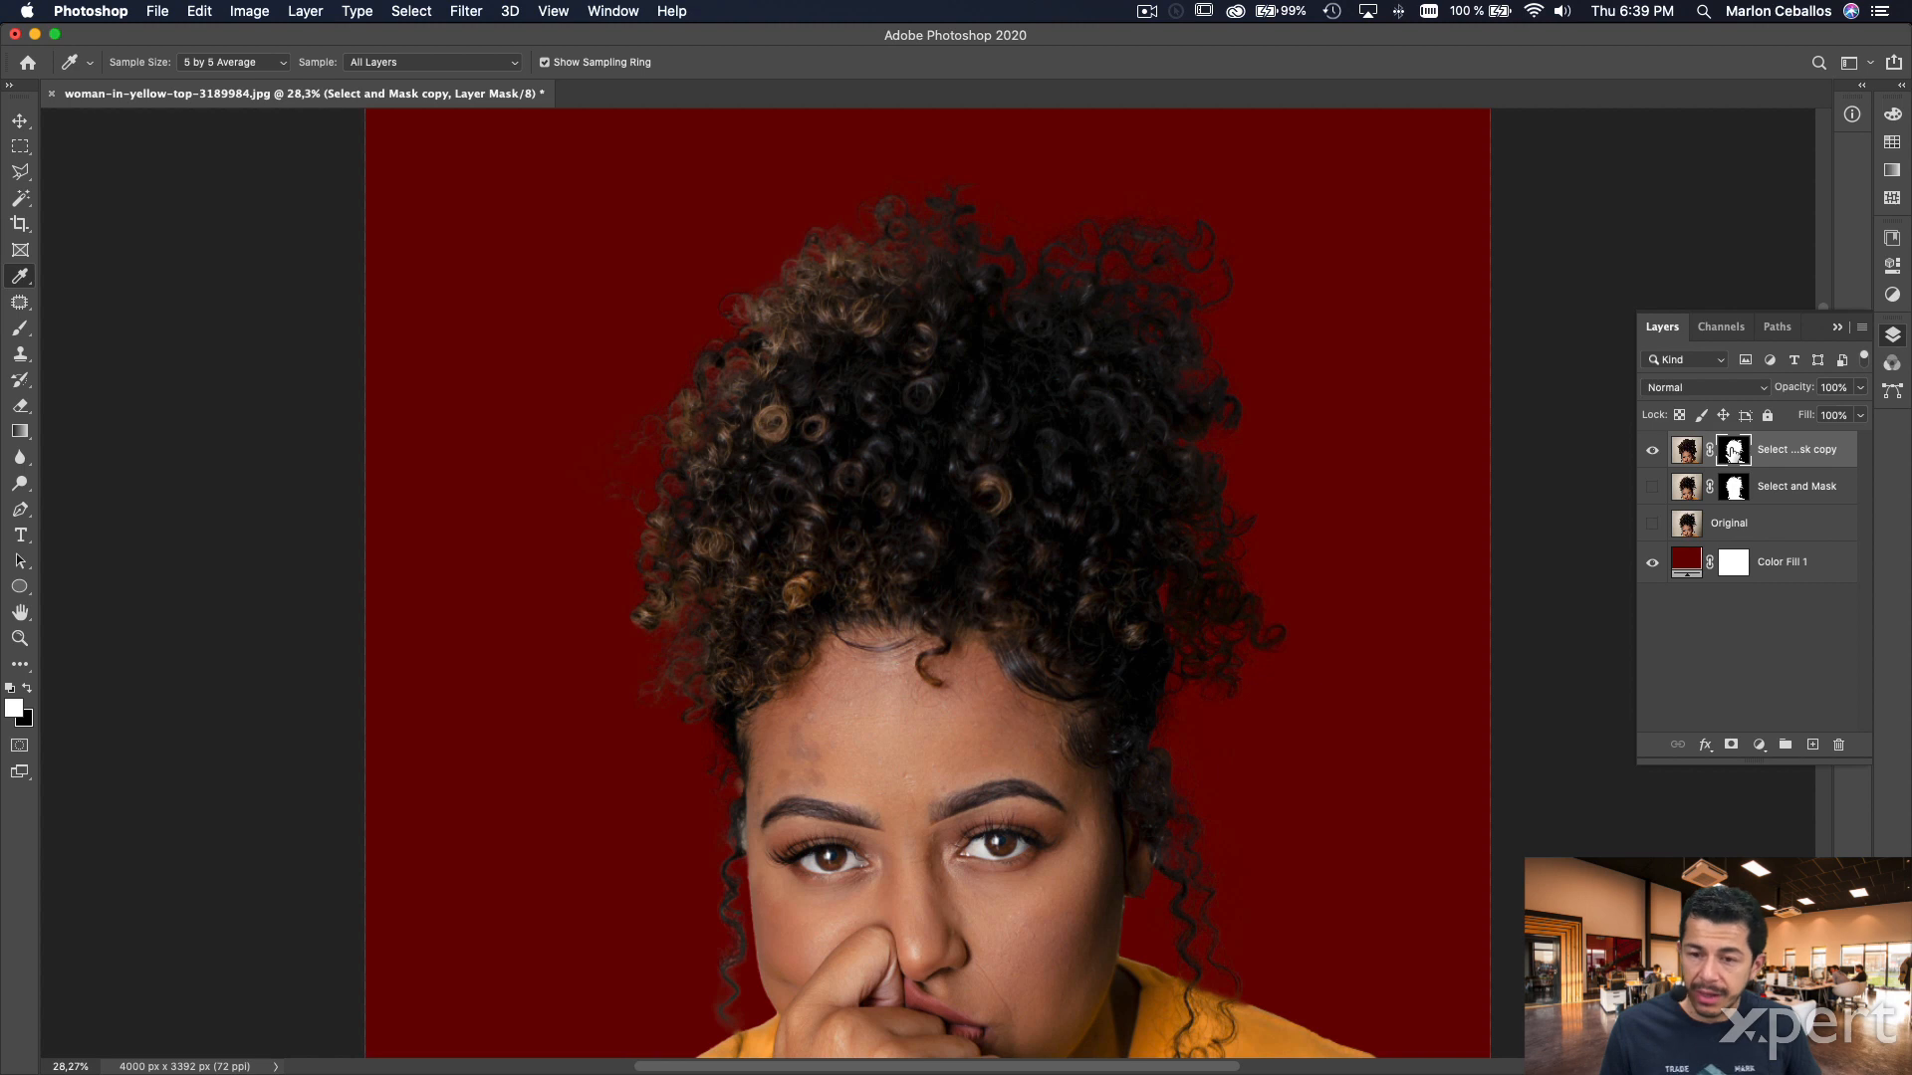
- Disable the decontaminated copy's layer mask and examine the recolored pixels around the hair outline
left_click(1735, 454, "shift")
left_click_drag(665, 466, 799, 422)
left_click_drag(687, 582, 843, 236)
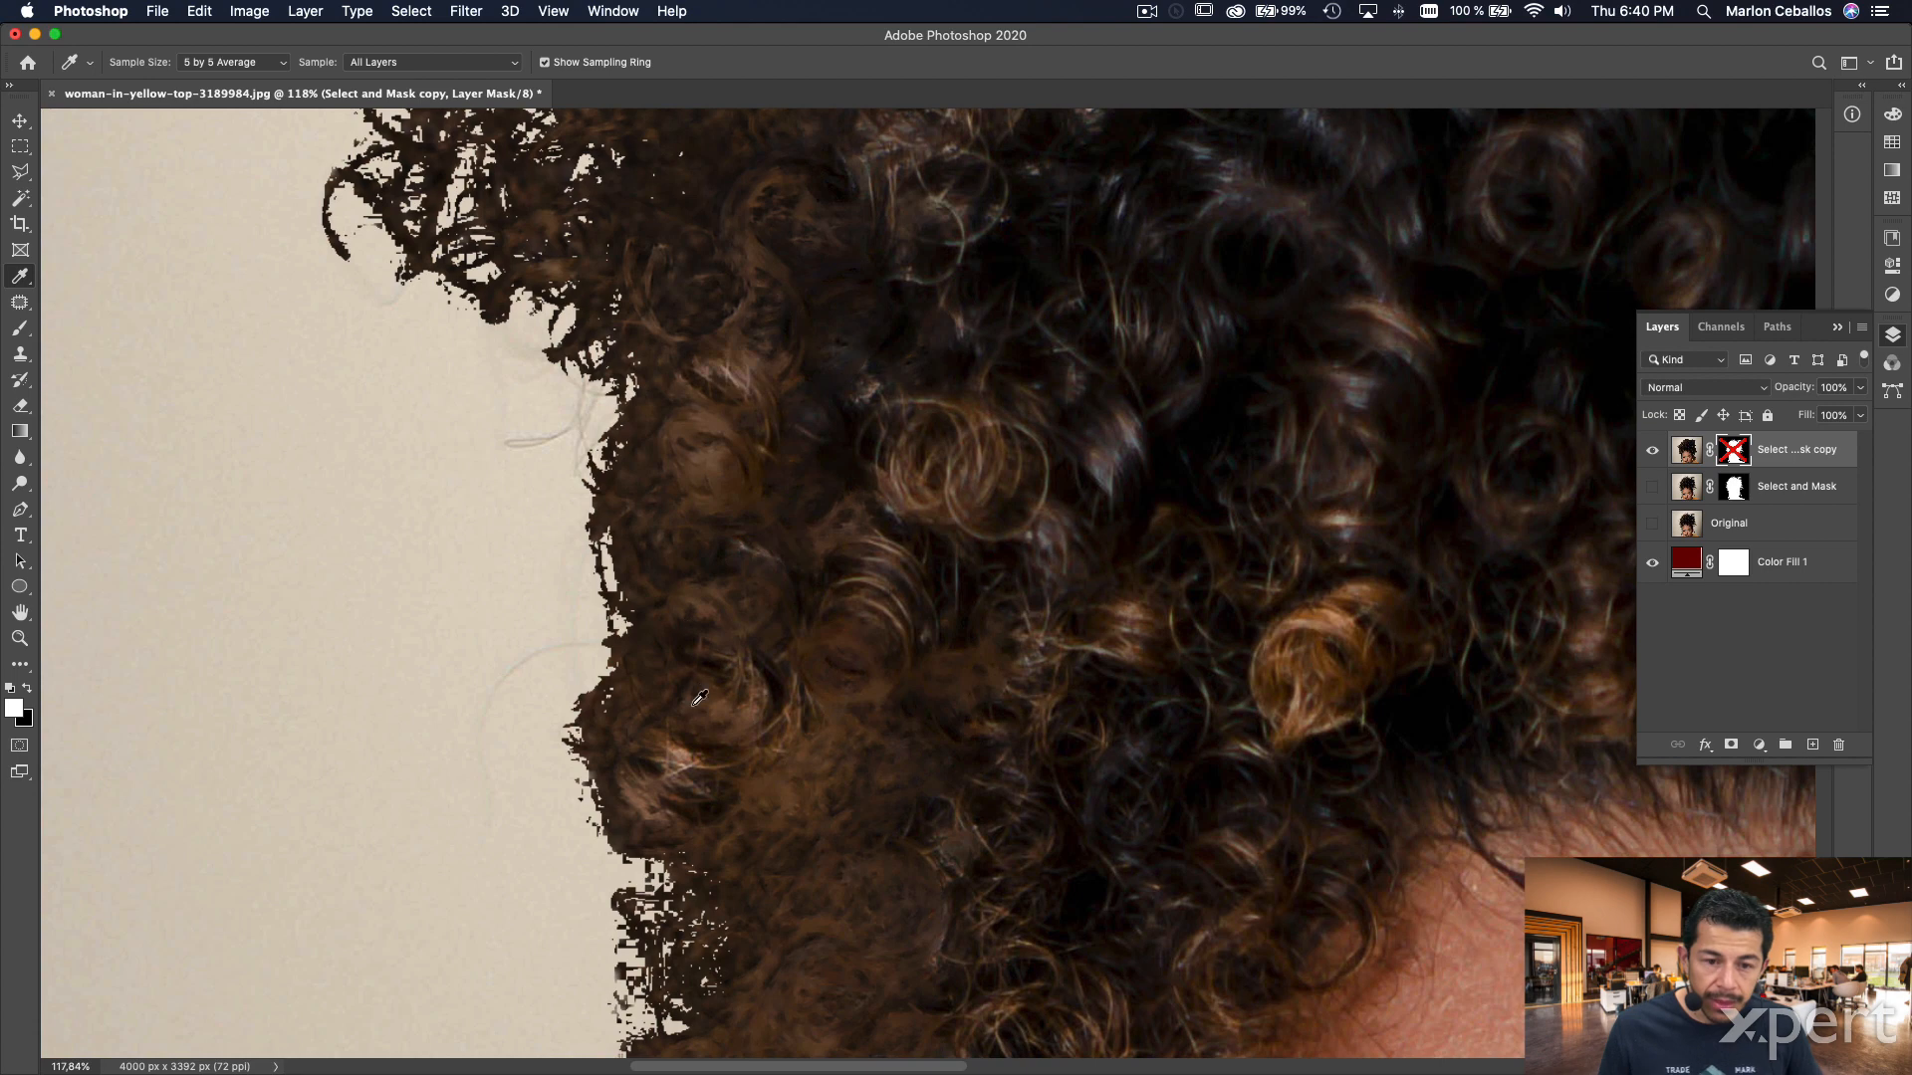
mouse_move(699, 697)
left_mouse_down()
mouse_move(631, 648)
mouse_move(638, 671)
mouse_move(475, 901)
left_mouse_up()
mouse_move(707, 632)
left_mouse_down()
mouse_move(581, 448)
mouse_move(453, 351)
left_mouse_up()
mouse_move(756, 508)
left_mouse_down()
mouse_move(759, 465)
mouse_move(1032, 361)
left_mouse_up()
left_click_drag(622, 381, 762, 353)
left_click_drag(1081, 335, 498, 413)
left_click_drag(1175, 509, 1075, 521)
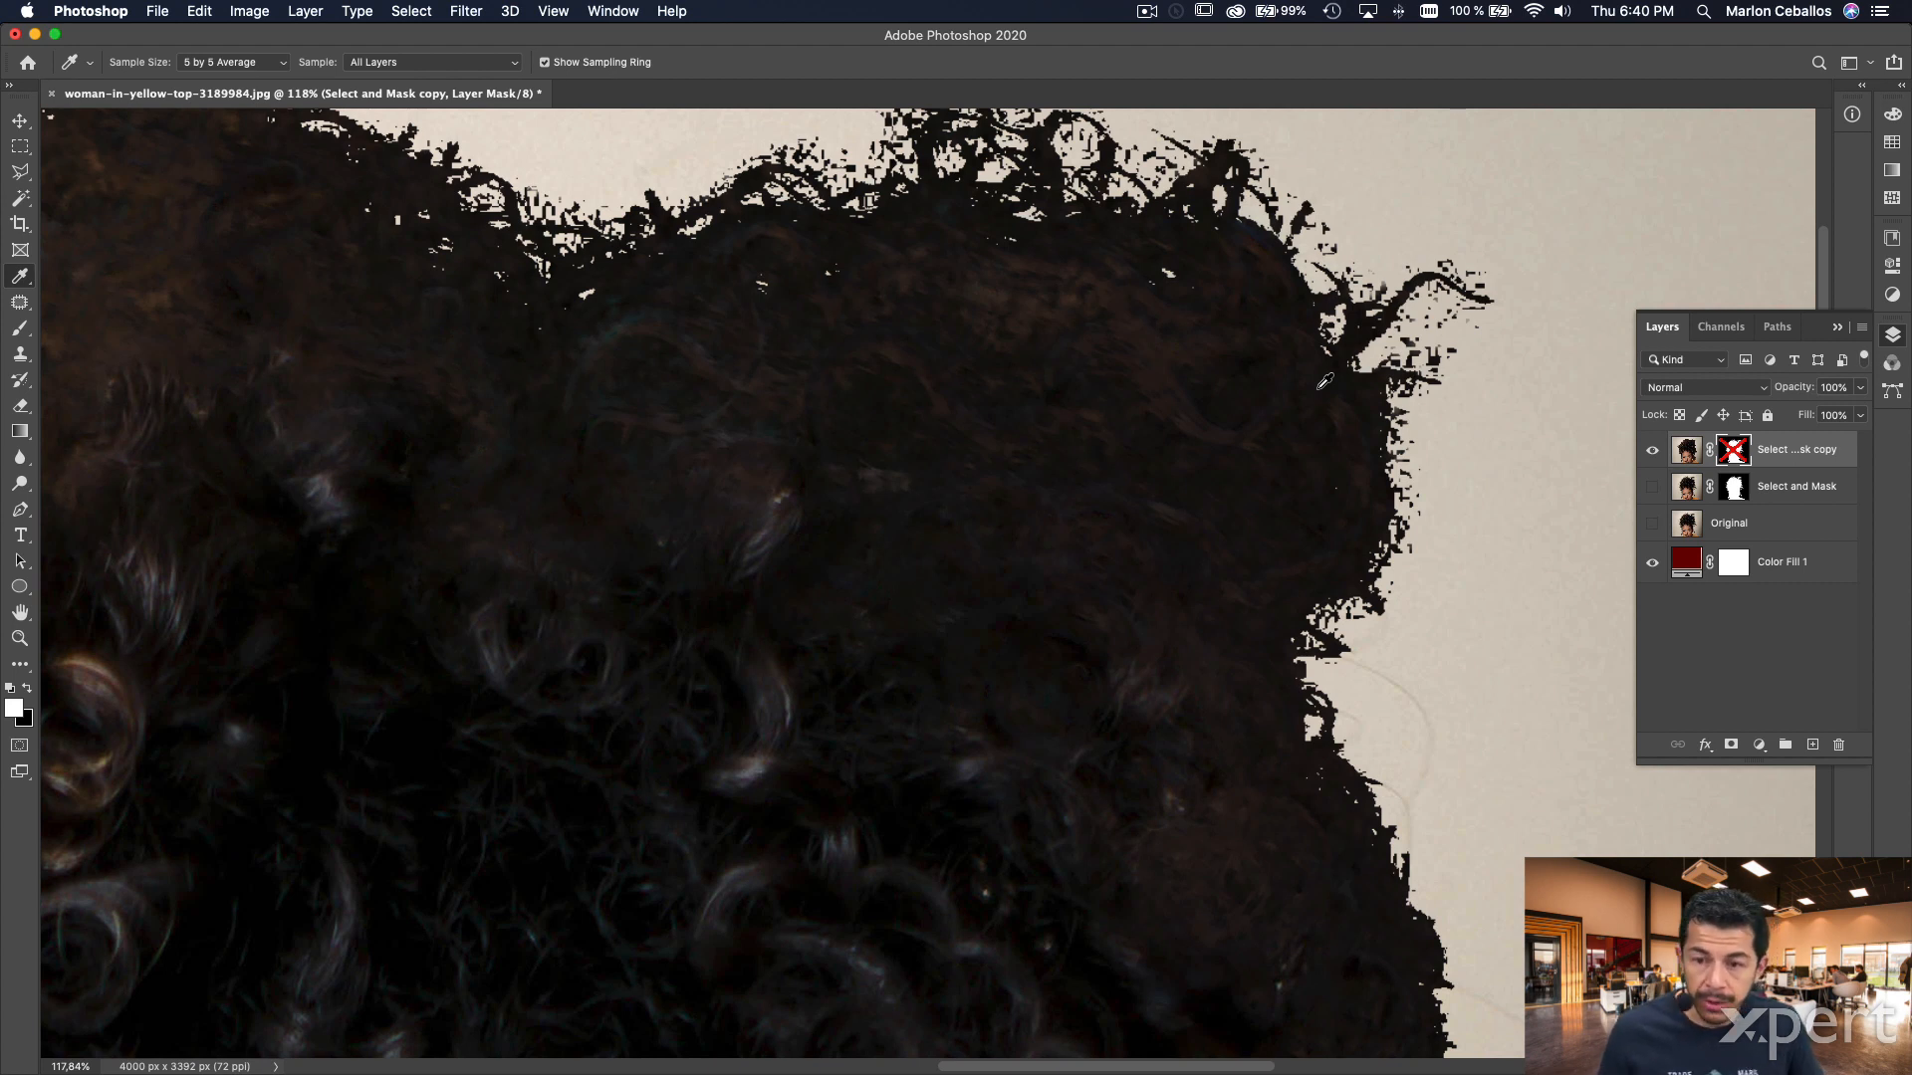
- Re-enable the decontaminated copy's layer mask and examine the loose curls down the side of the hair
left_click(1734, 449, "shift")
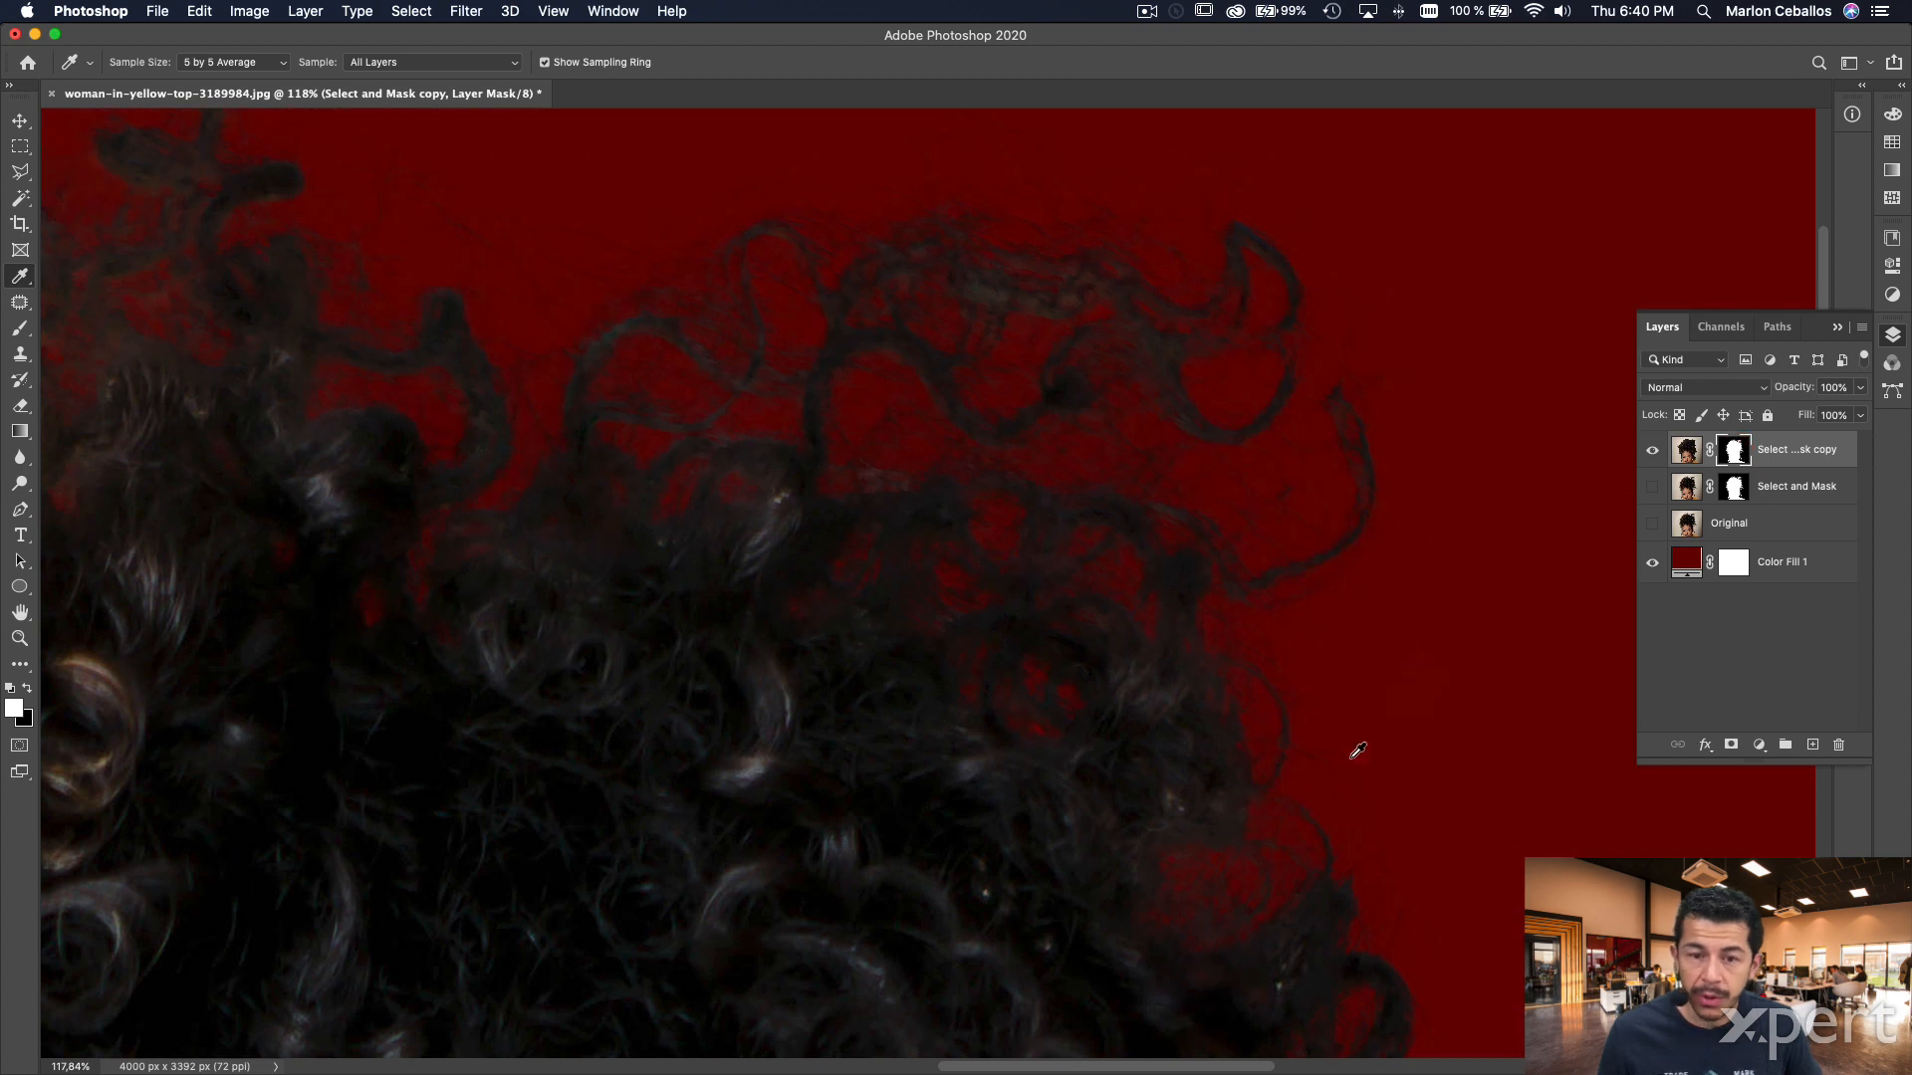
scroll(1357, 749, "down", 15)
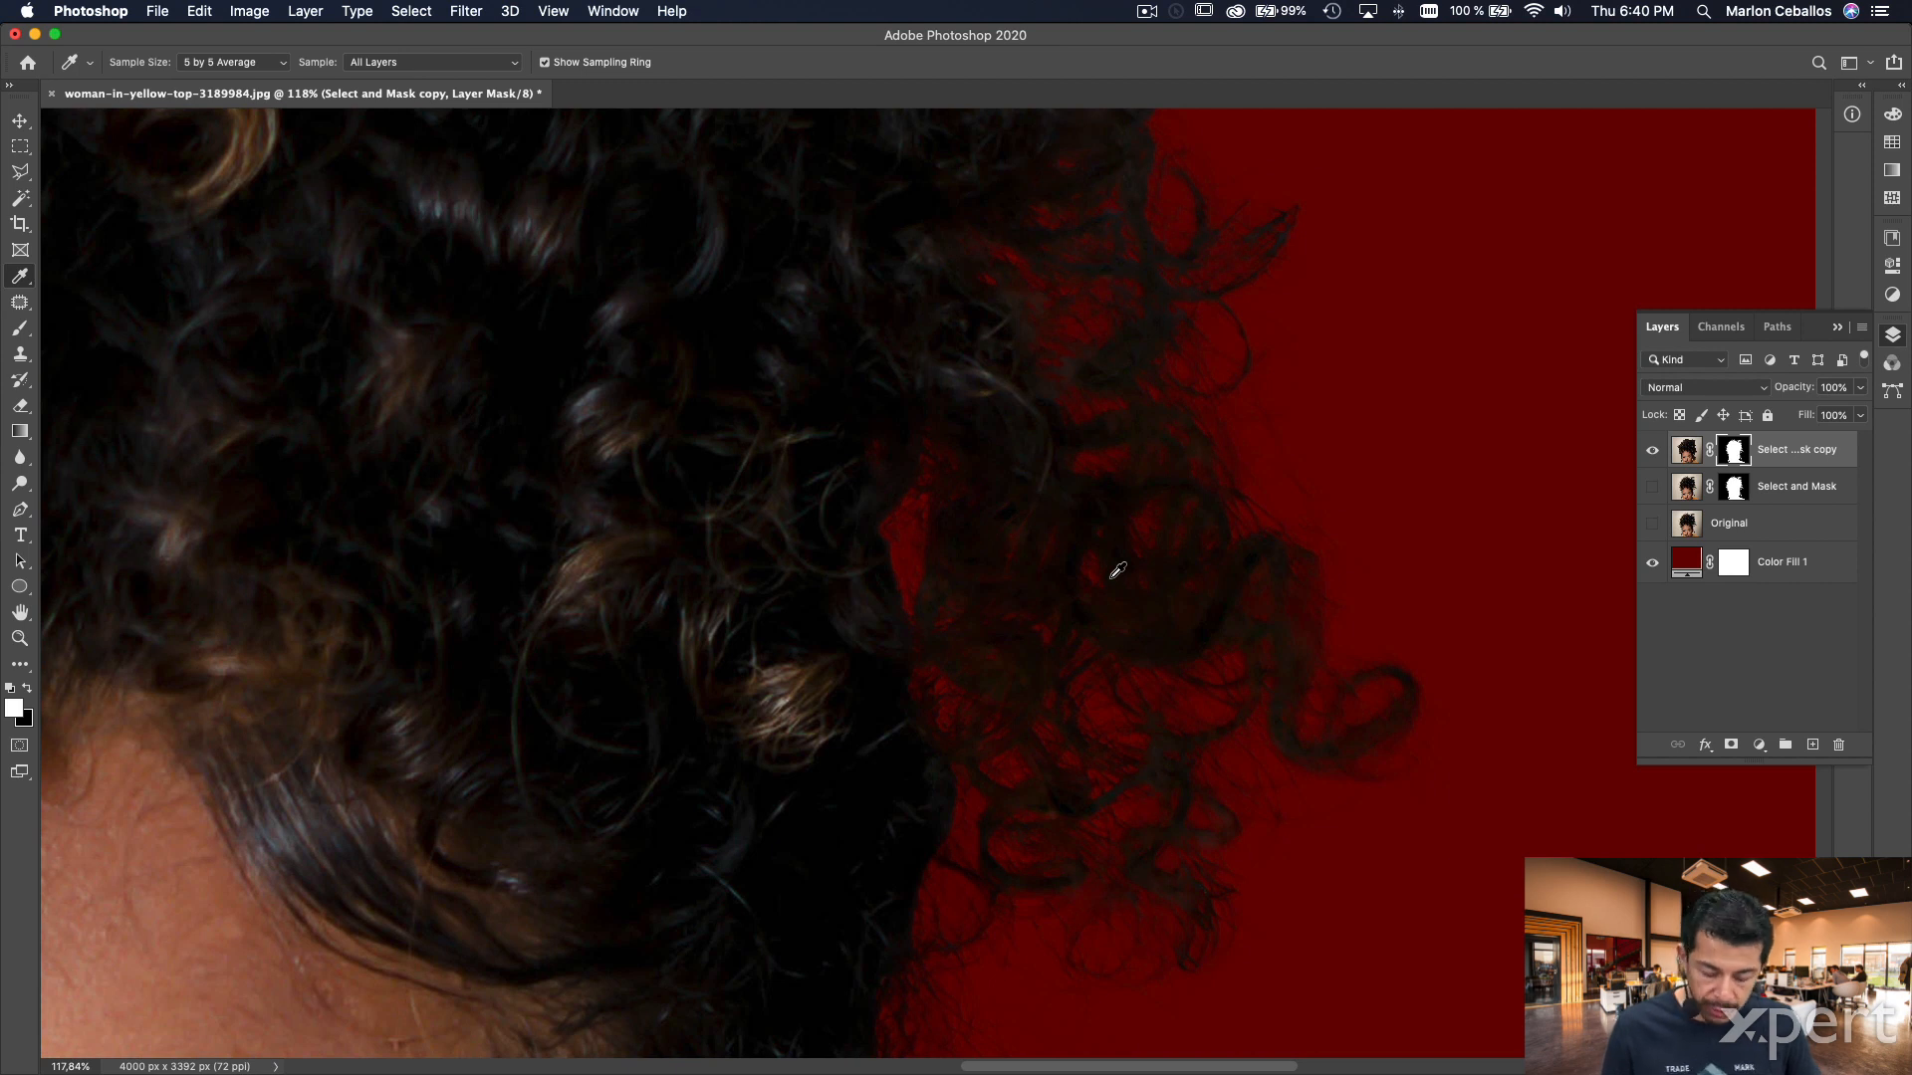
scroll(1110, 582, "down", 6)
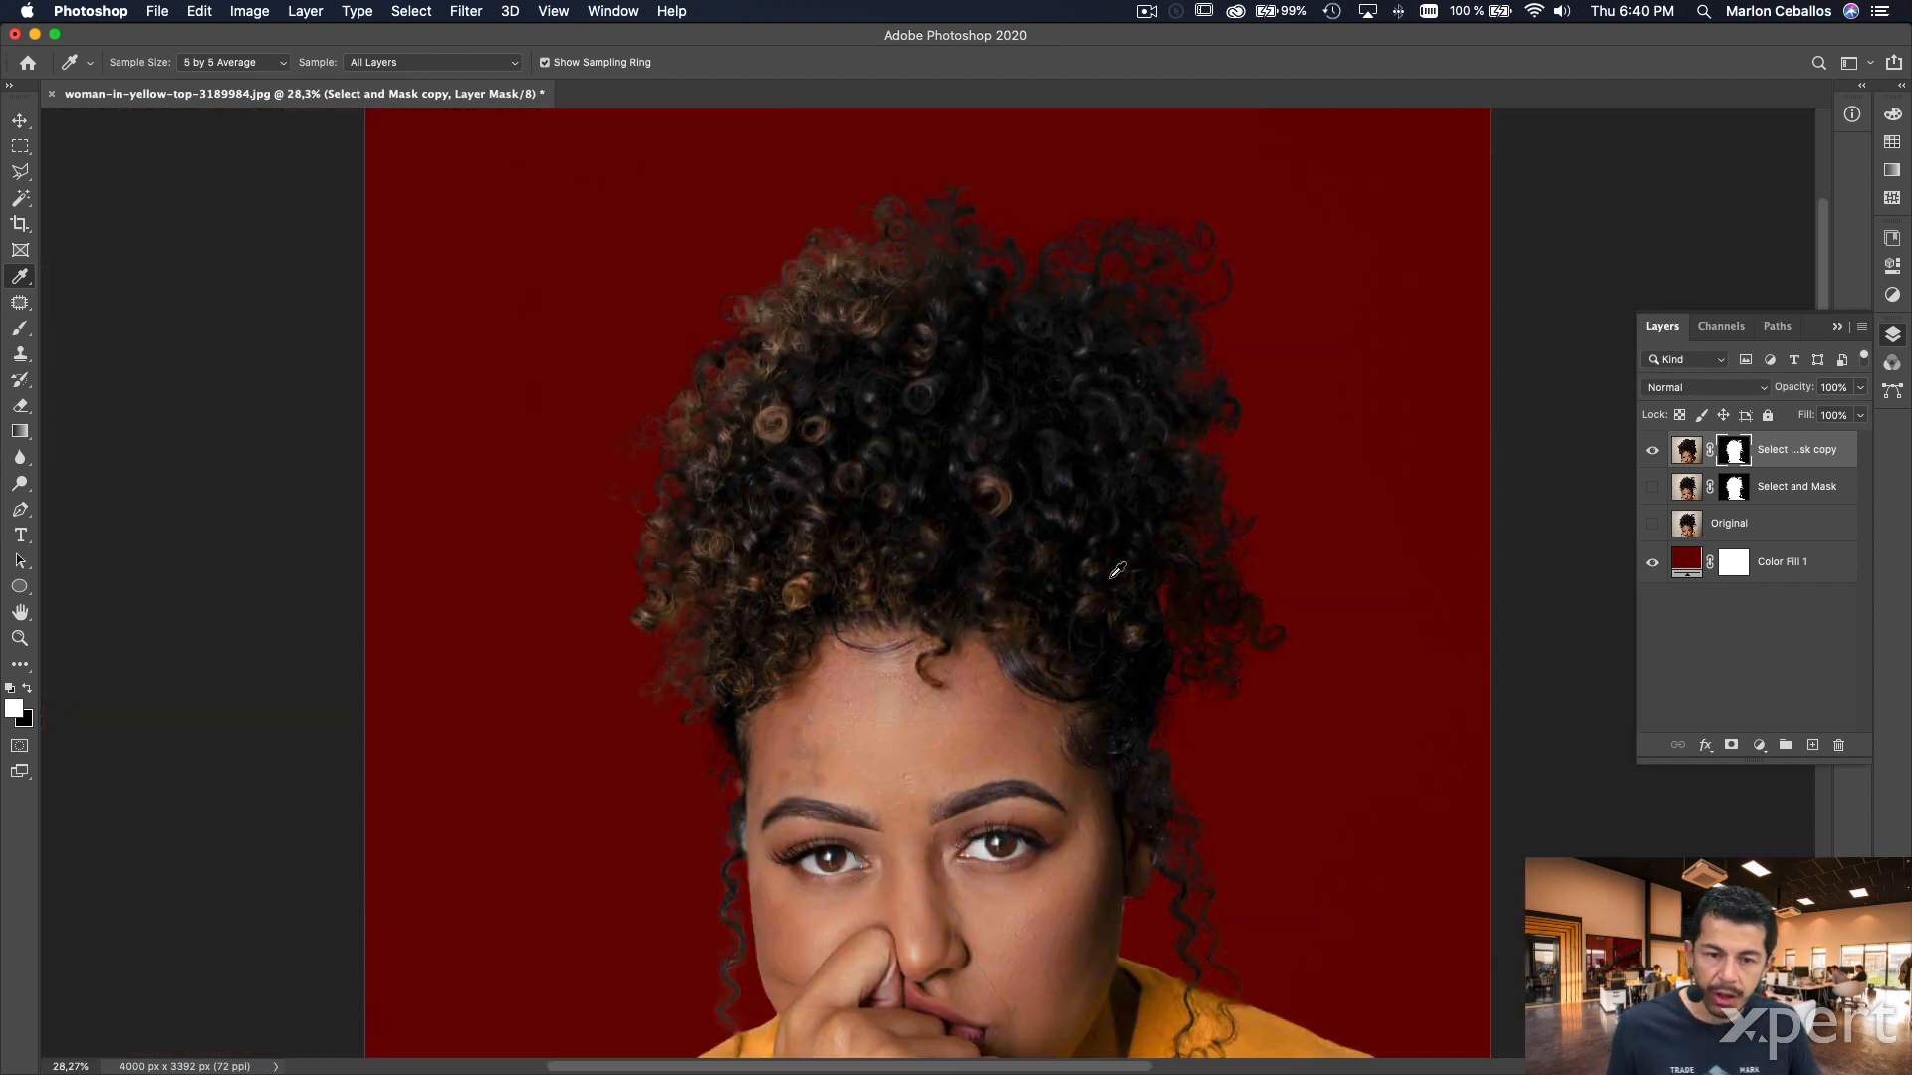
- Rename the decontaminated copy layer to "Decontaminate" and hide it
left_click(1856, 448)
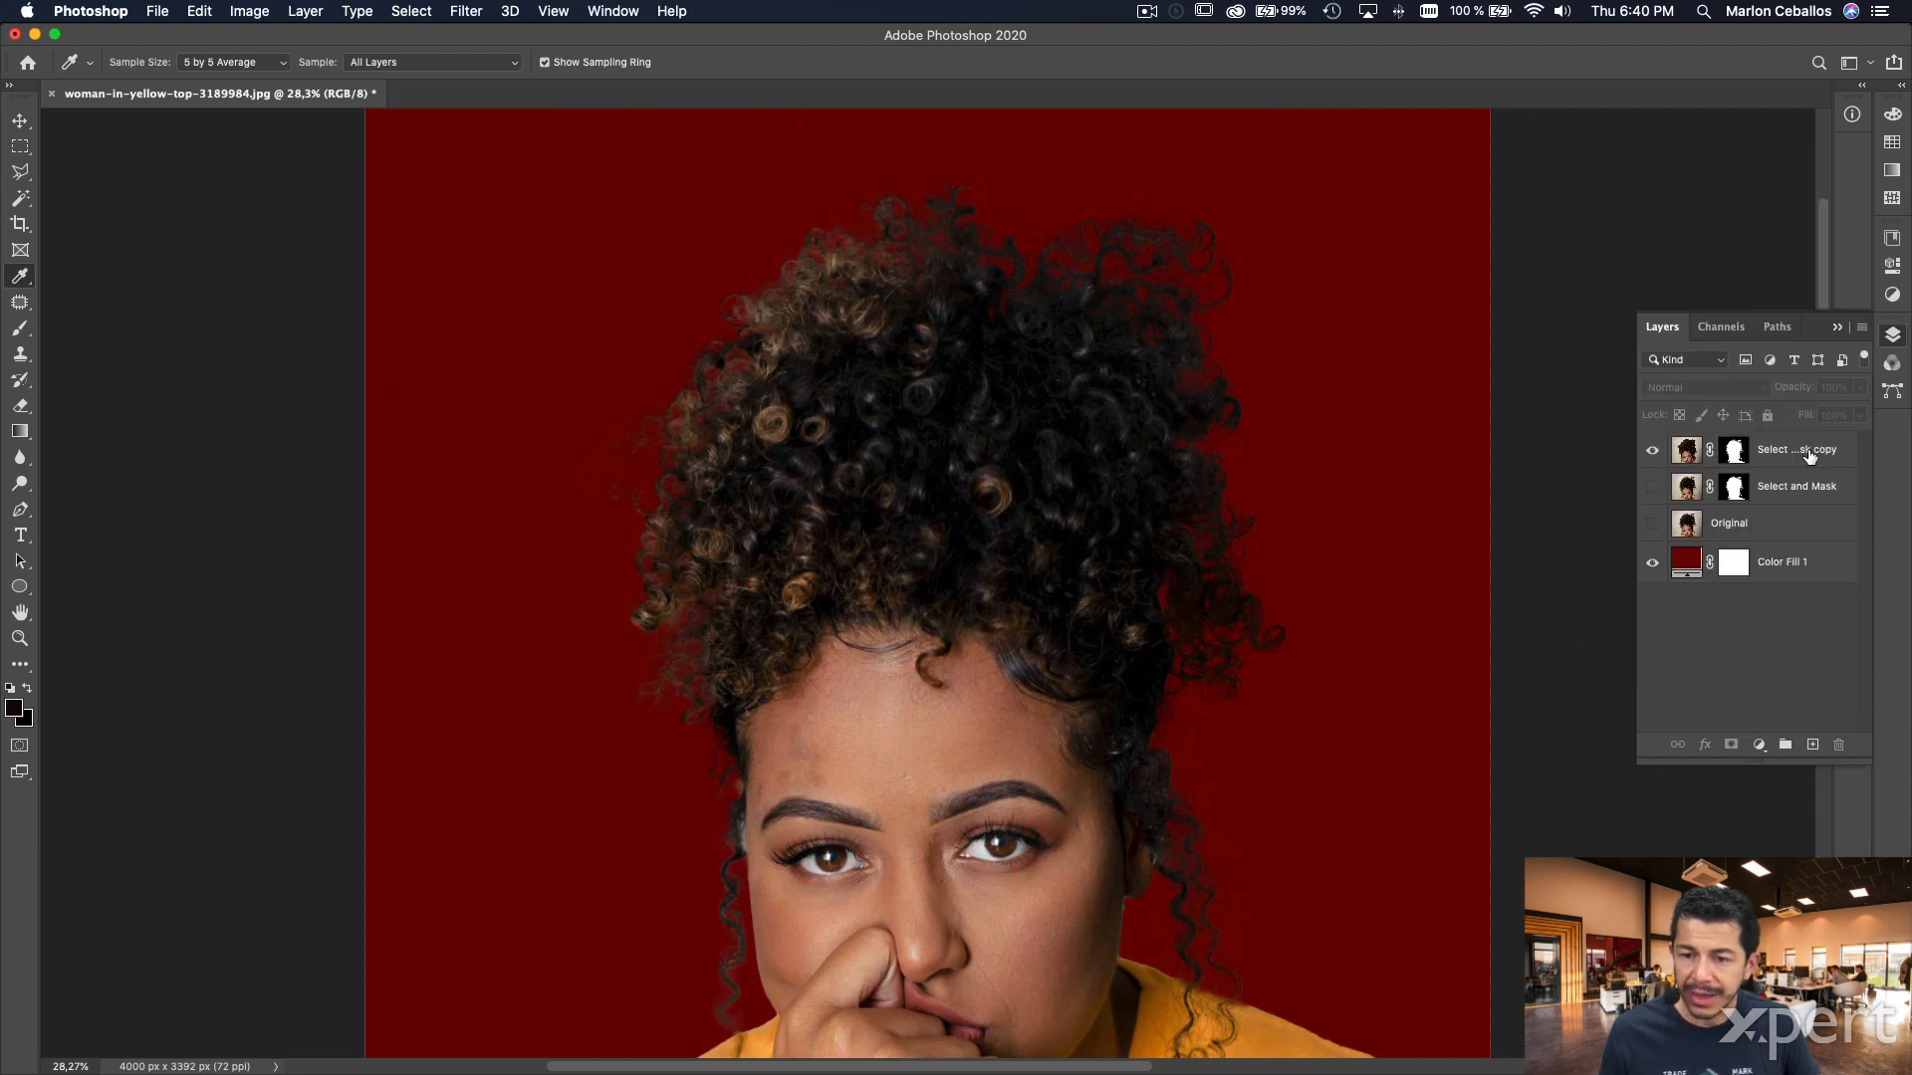
double_click(1804, 451)
type("Decontraminate")
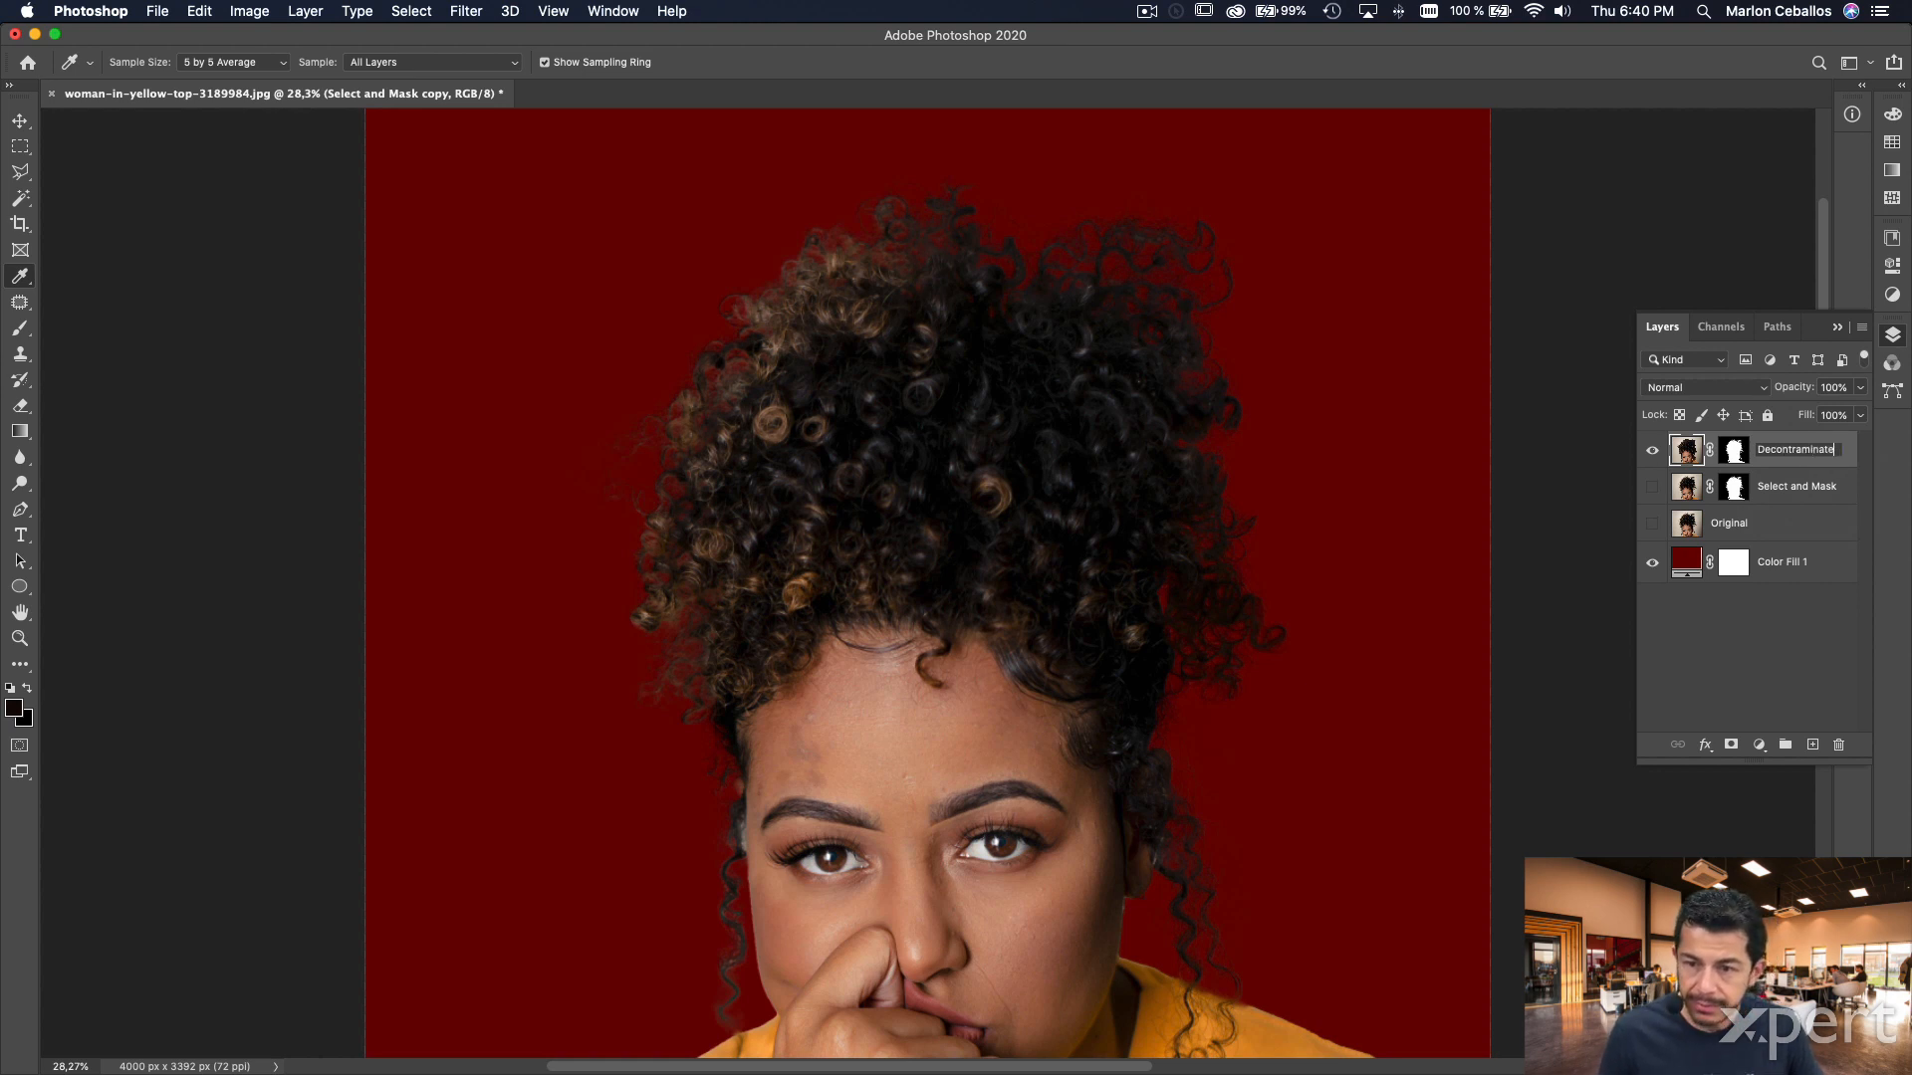
key("BackSpace")
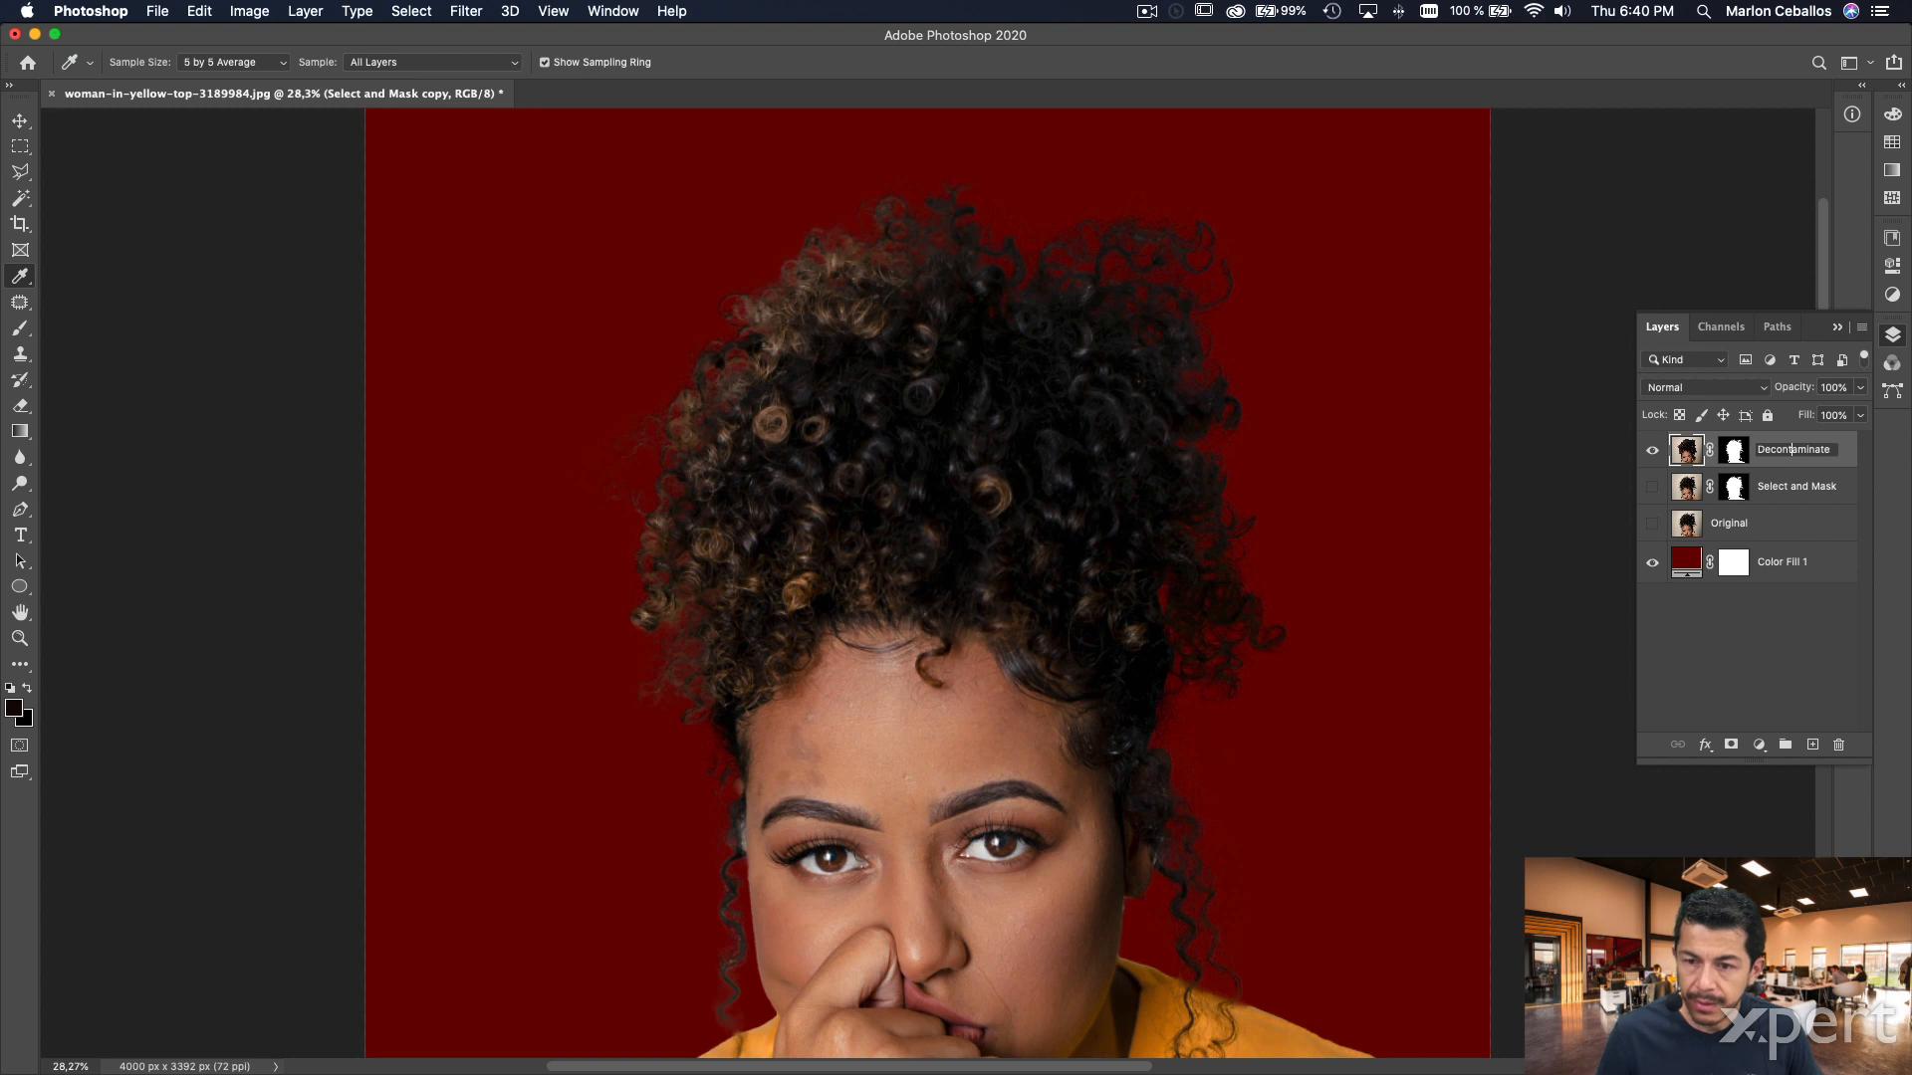
key("Return")
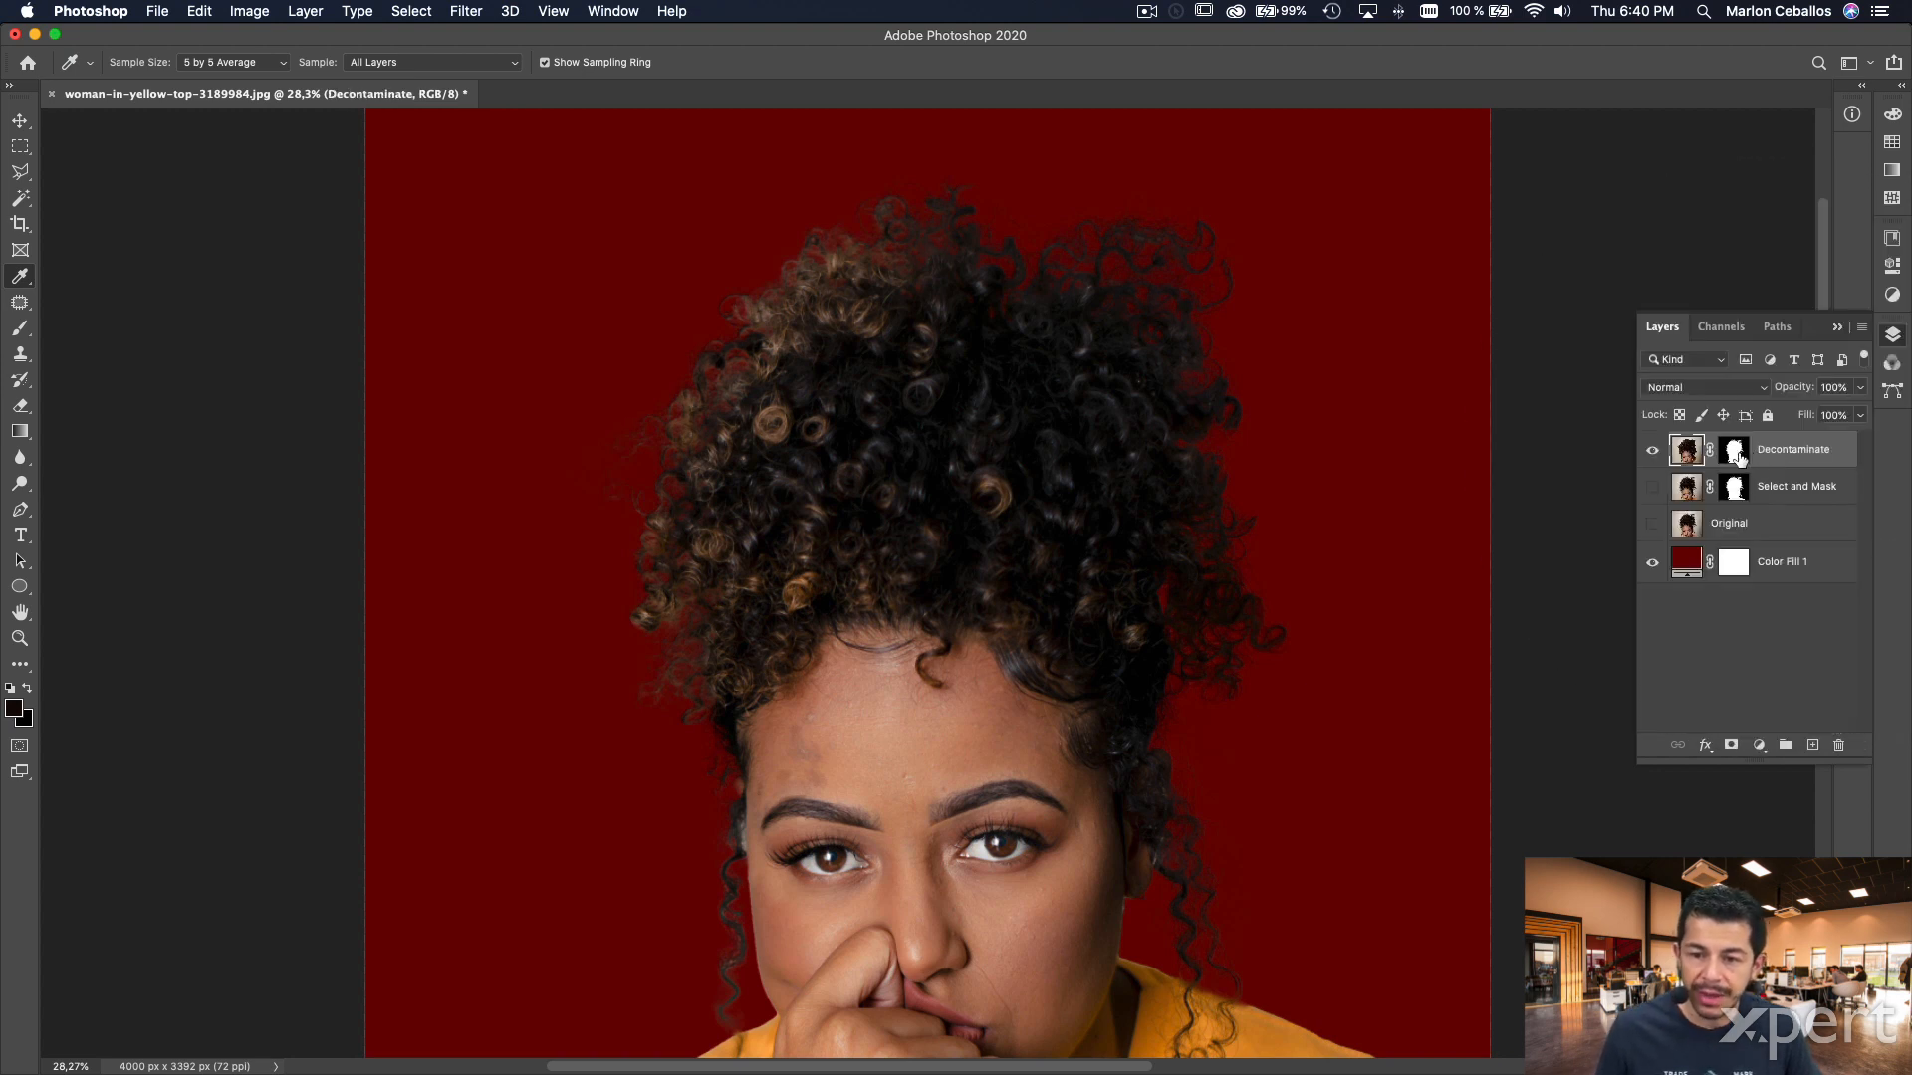
left_click(1653, 452)
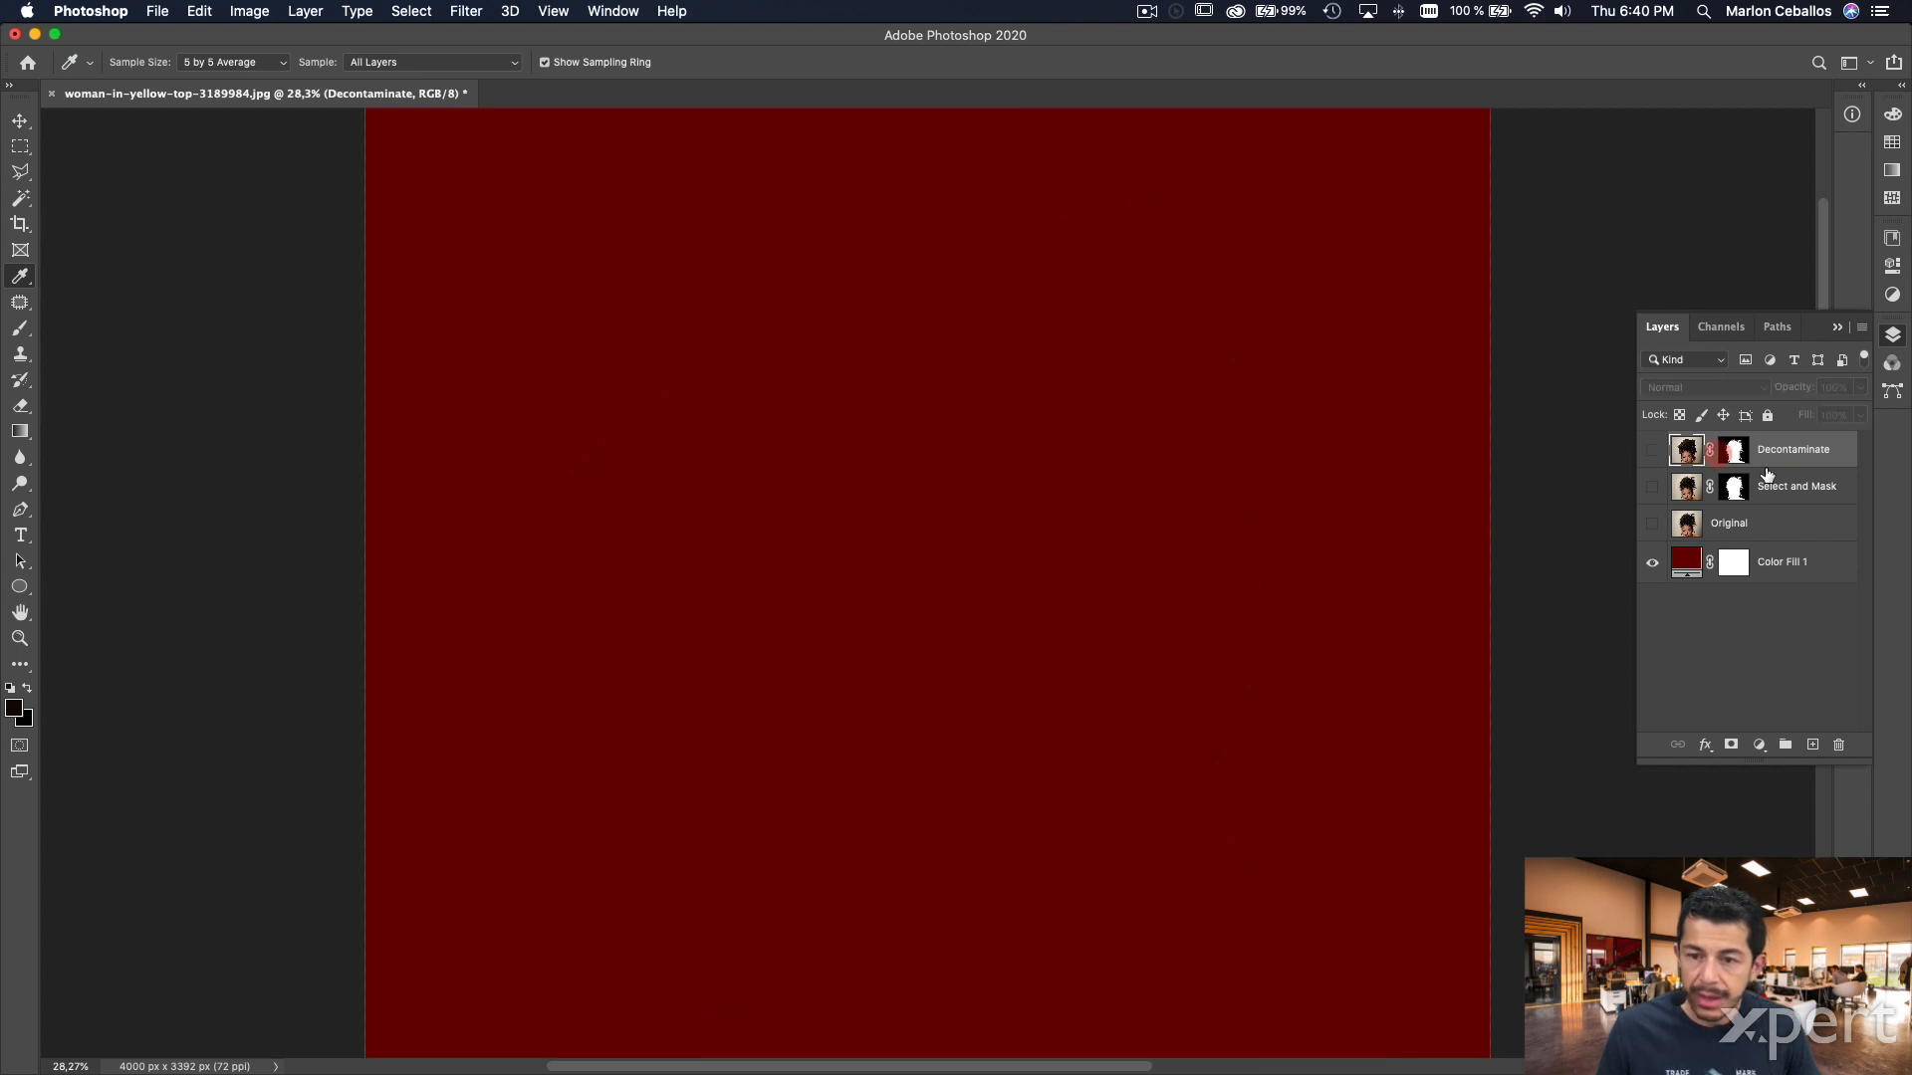
- Duplicate the "Select and Mask" layer and move the copy above the "Decontaminate" layer
left_click(1800, 488)
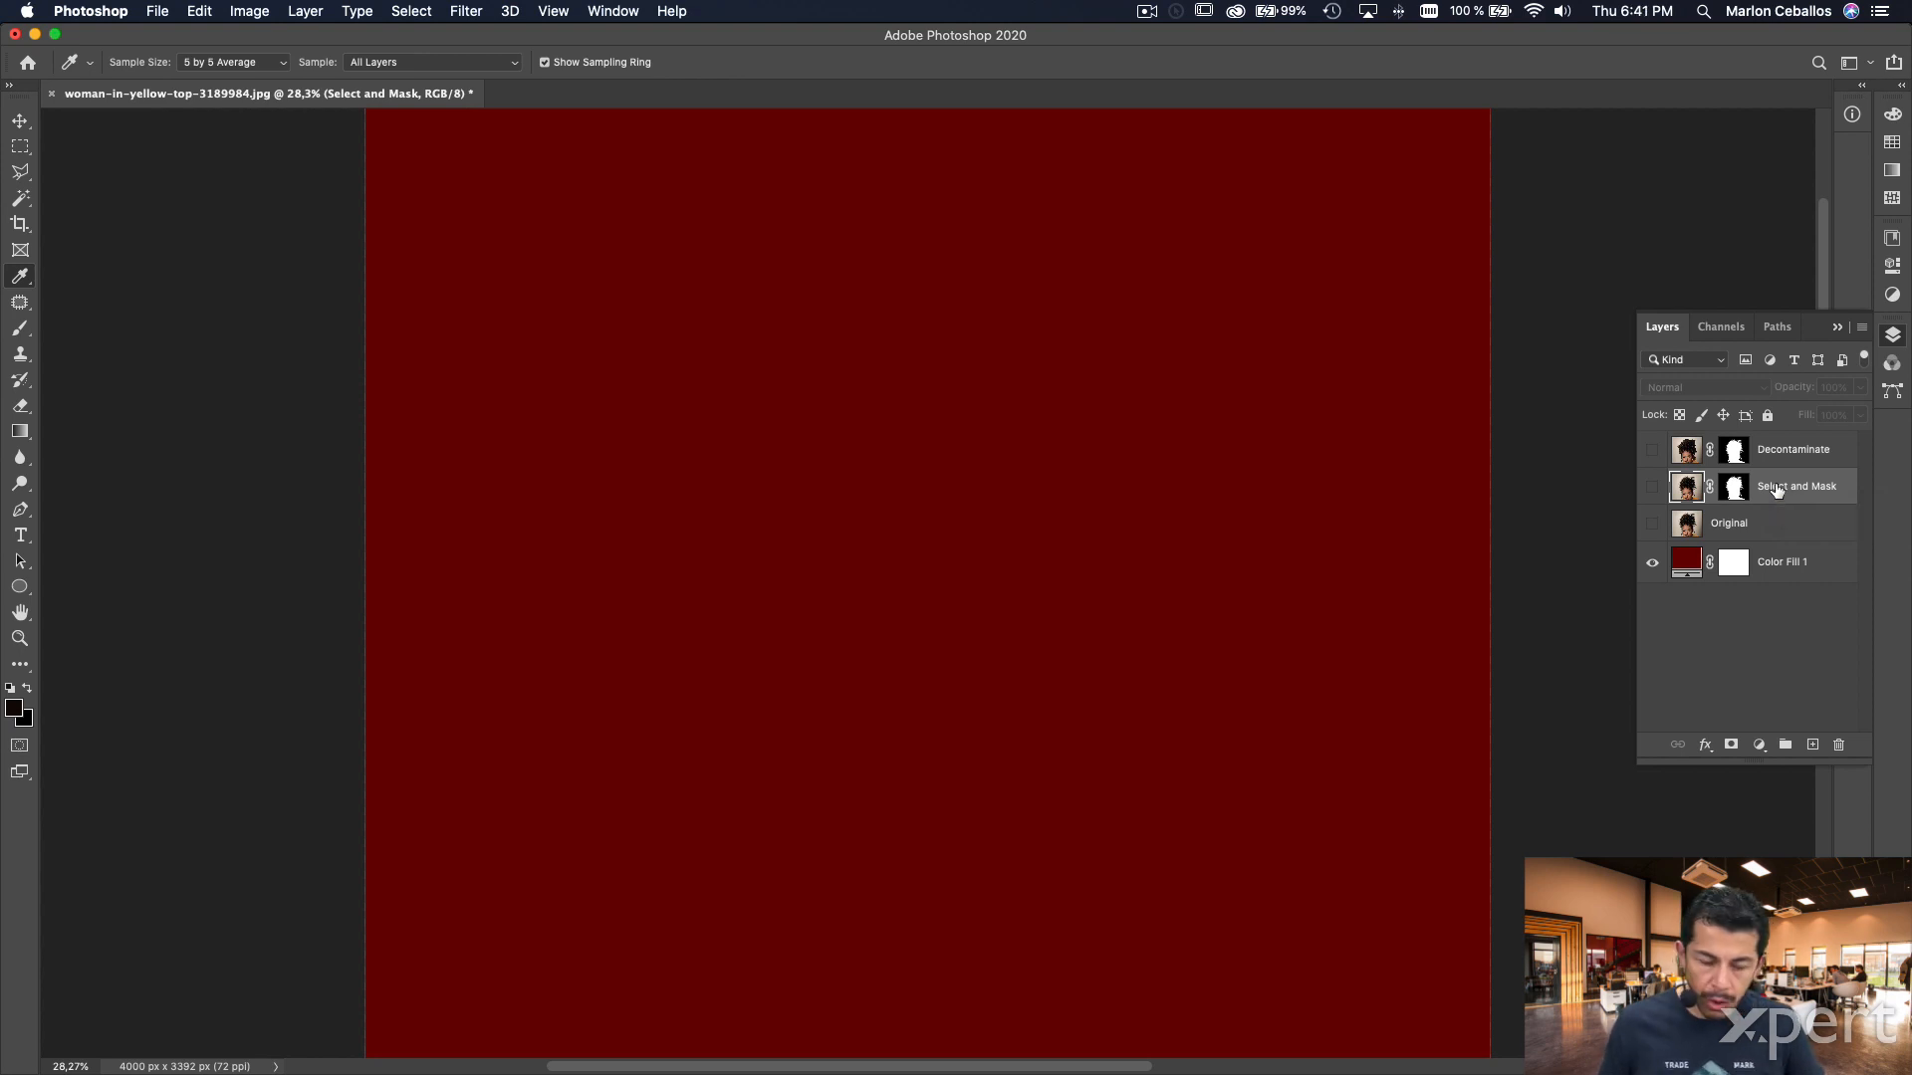
key("super+j")
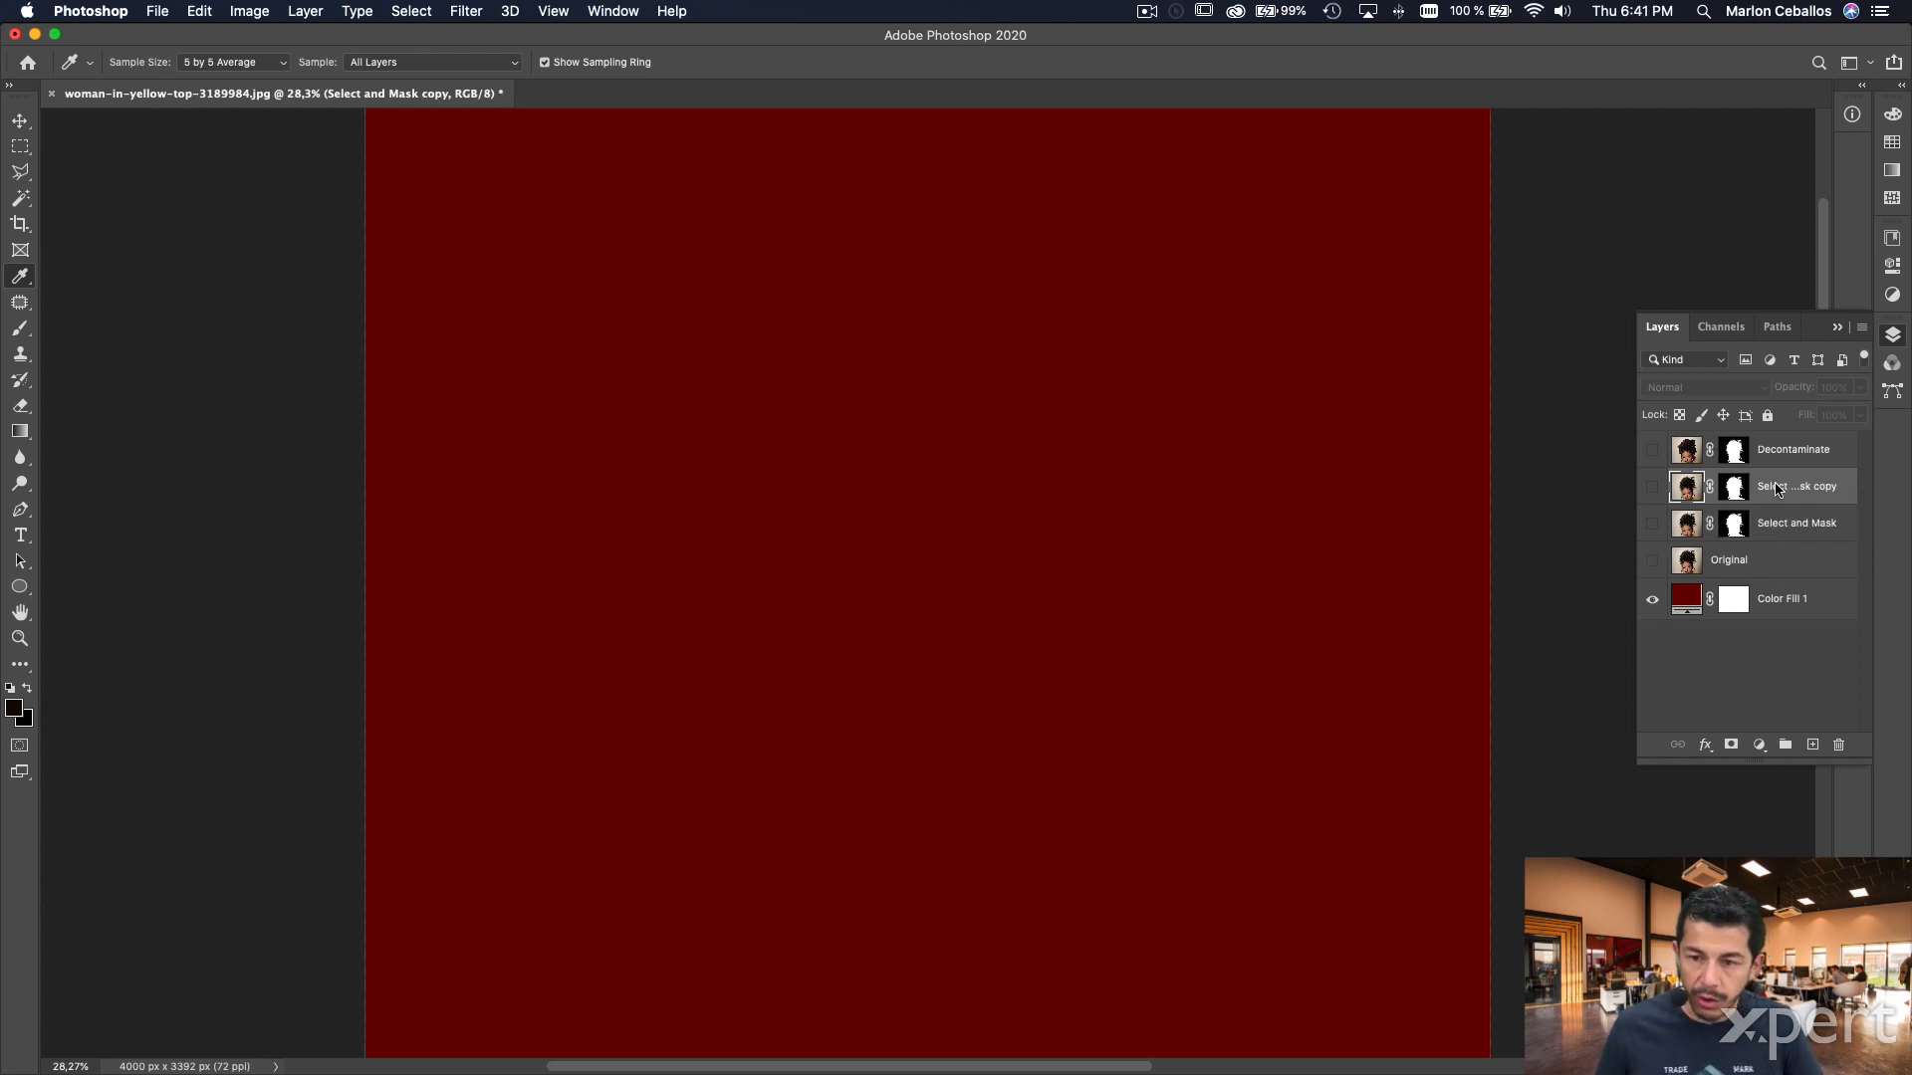
left_click_drag(1779, 489, 1771, 442)
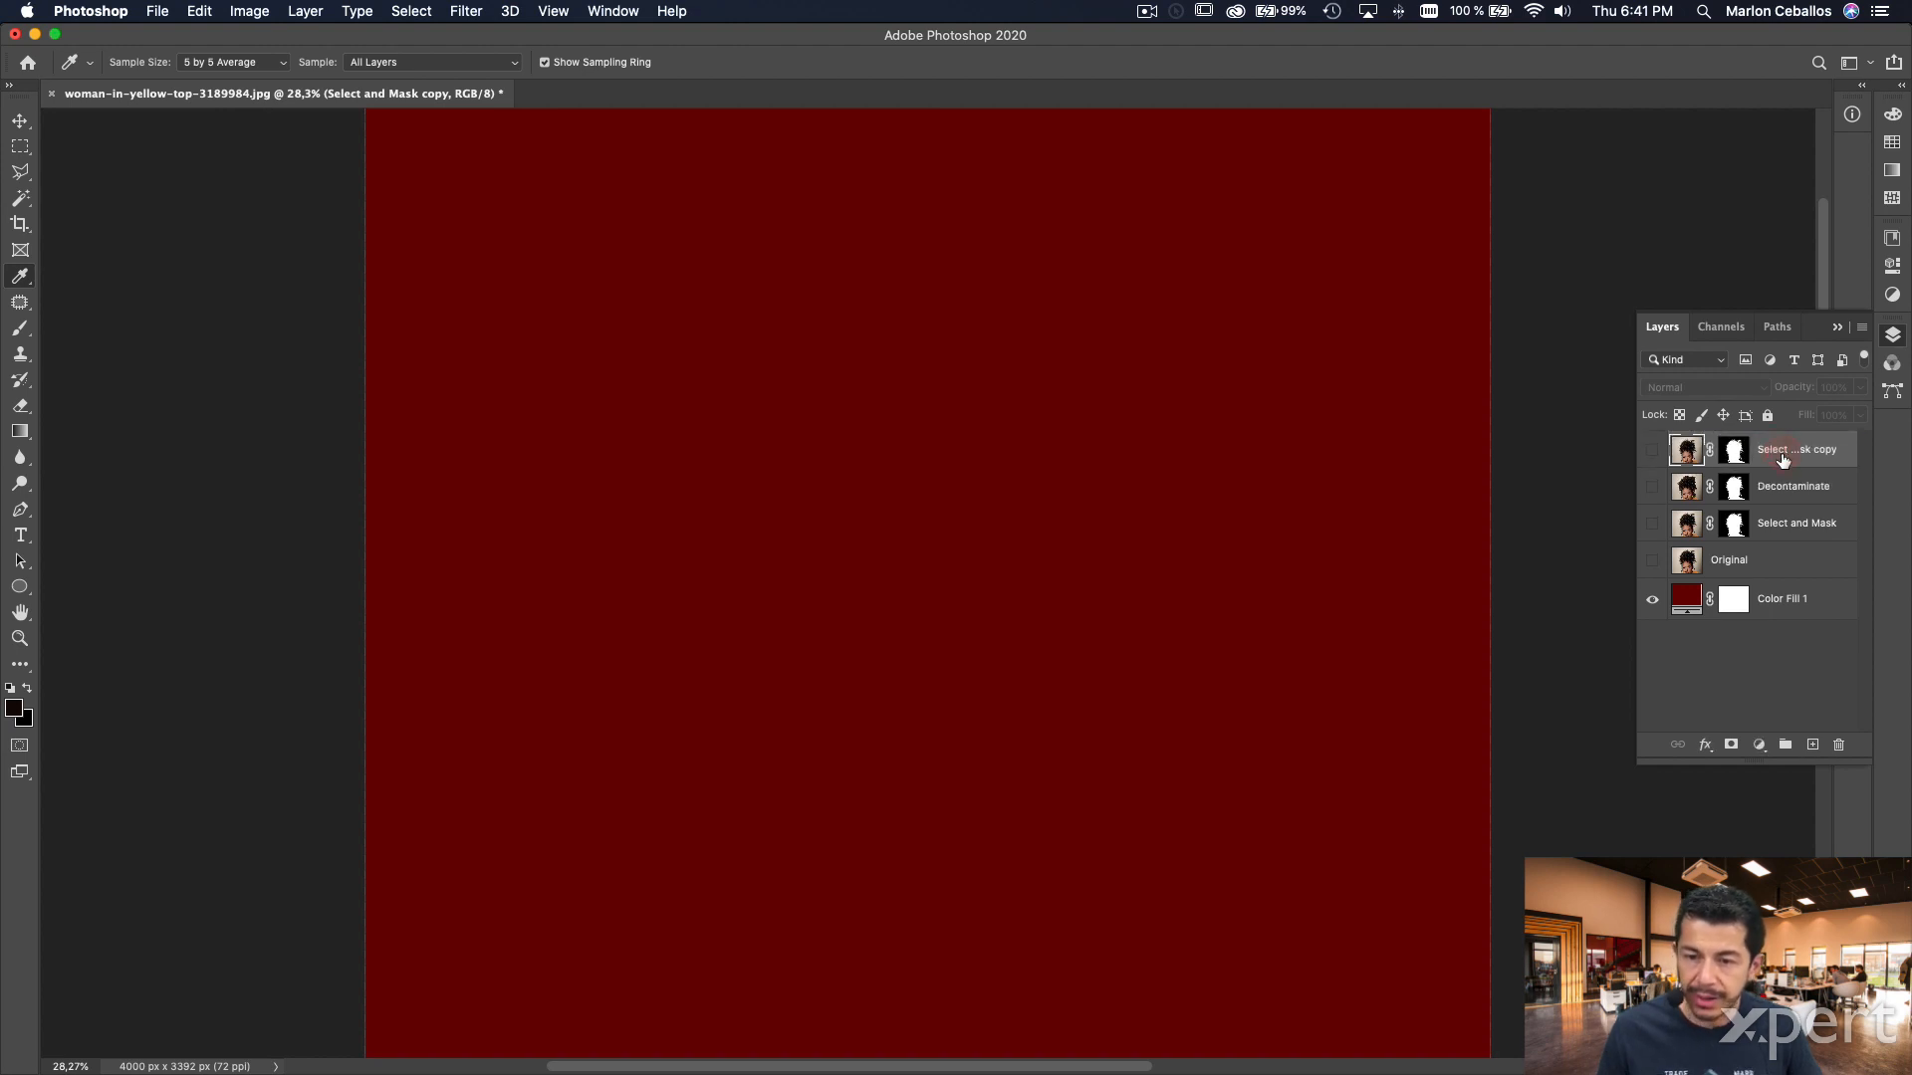
- Rename the duplicated layer at the top of the stack to "Manual" and make it visible
double_click(1784, 454)
type("Manual")
key("Return")
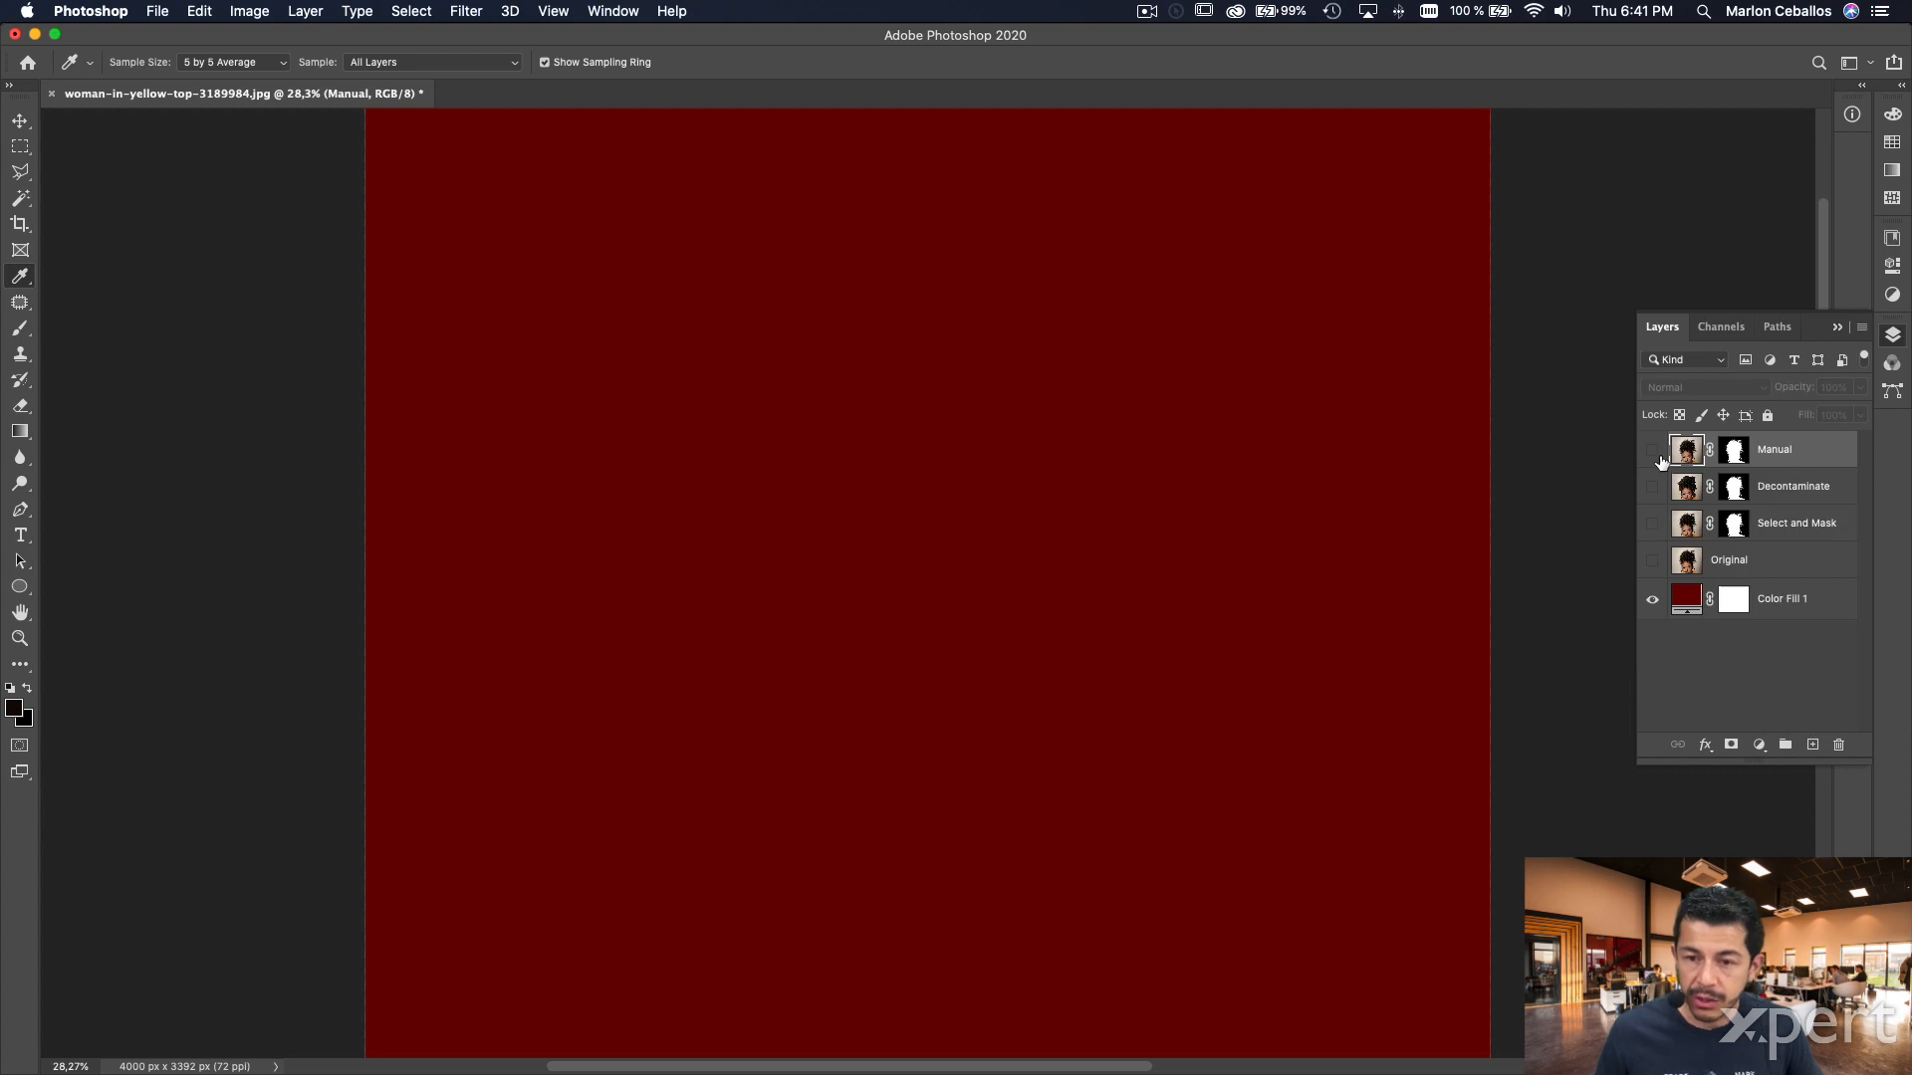
left_click(1653, 451)
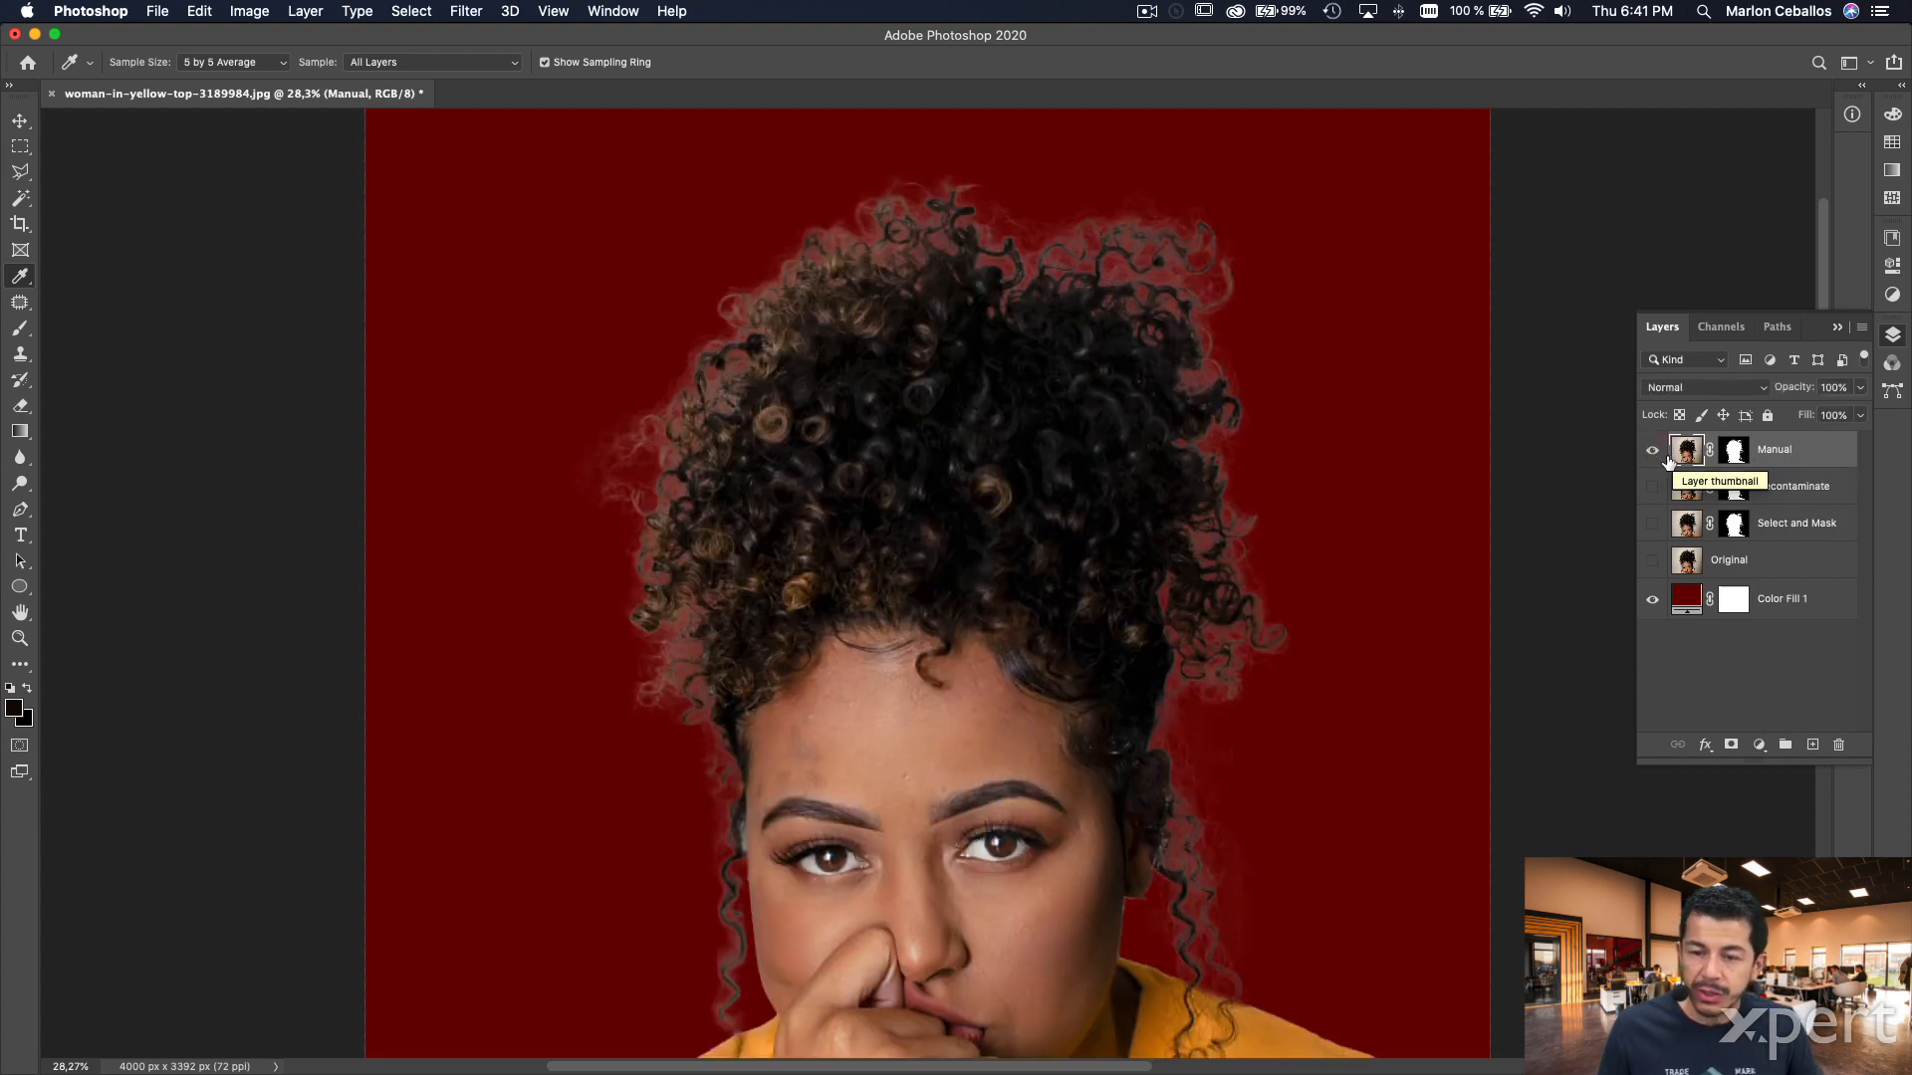
- Add a new empty layer above the "Manual" layer and clip it to that layer
left_click(1812, 745)
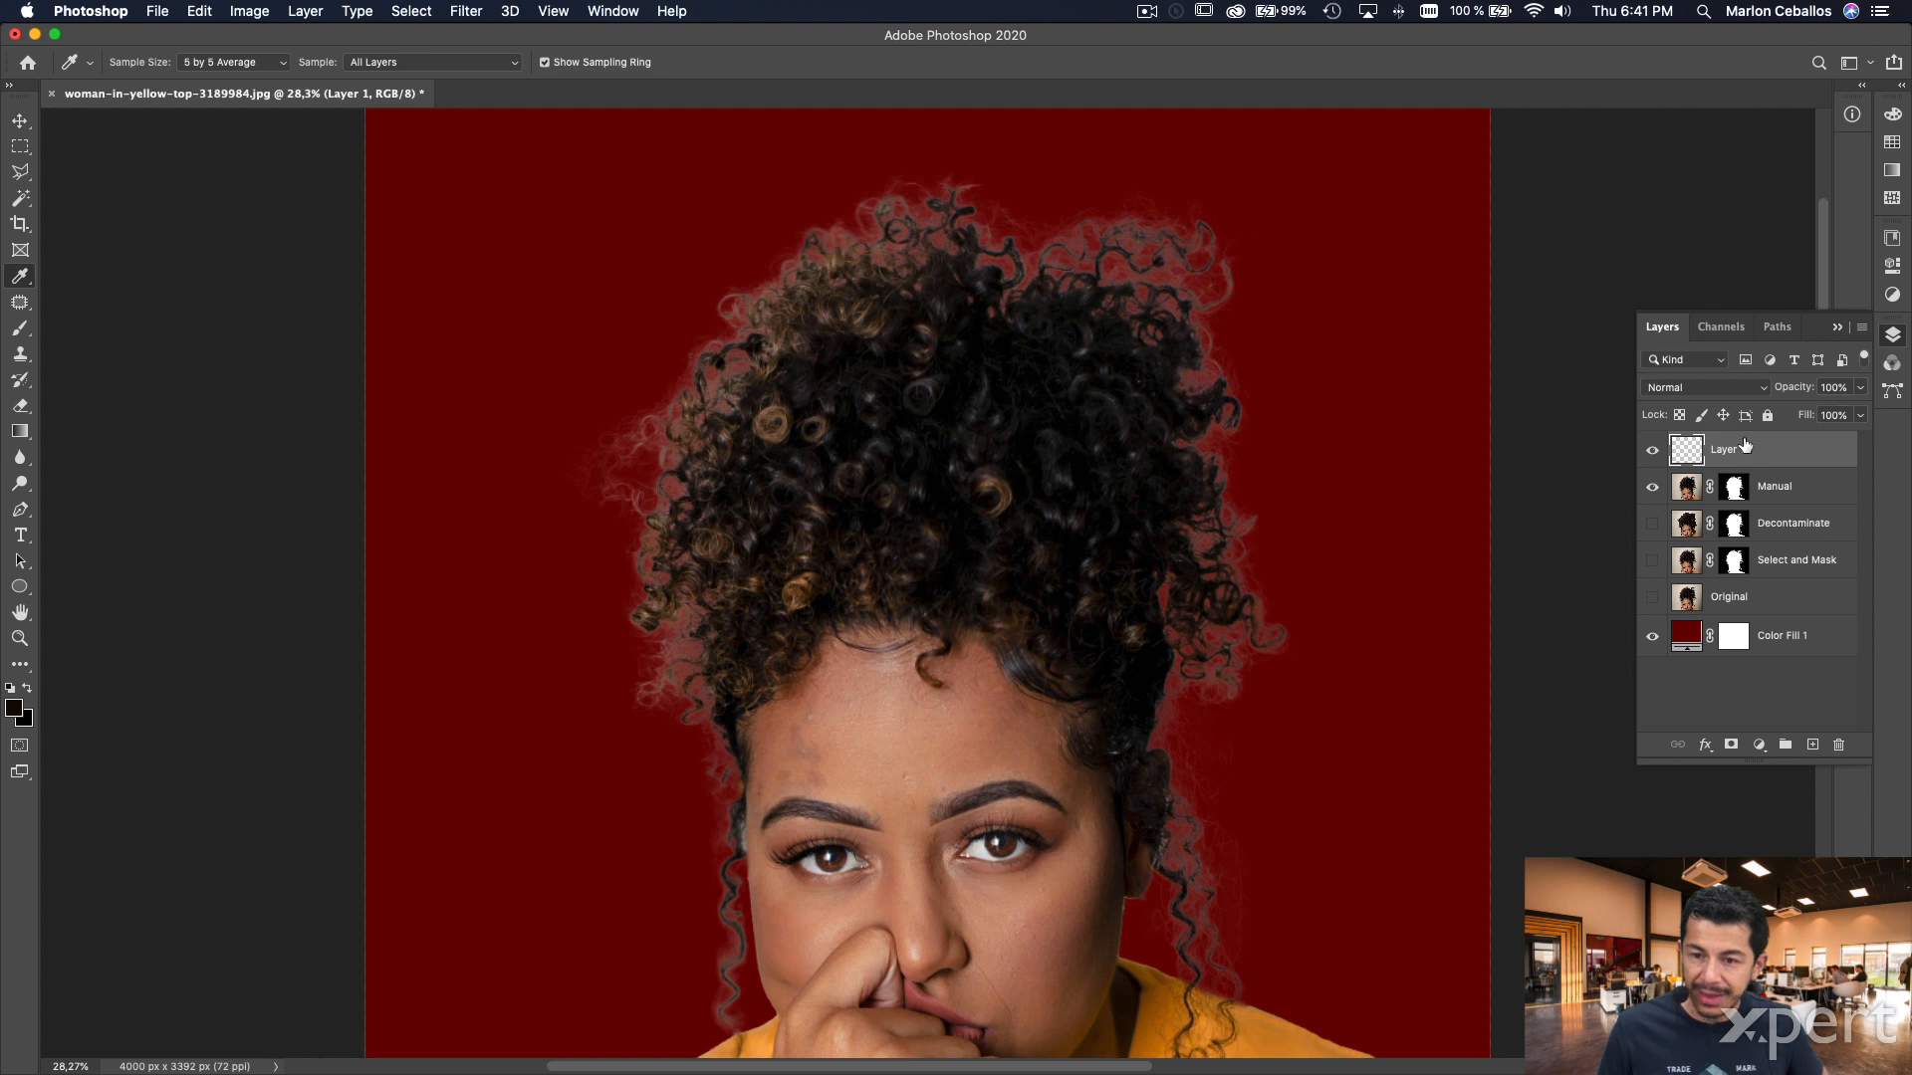
left_click(1751, 461, "alt")
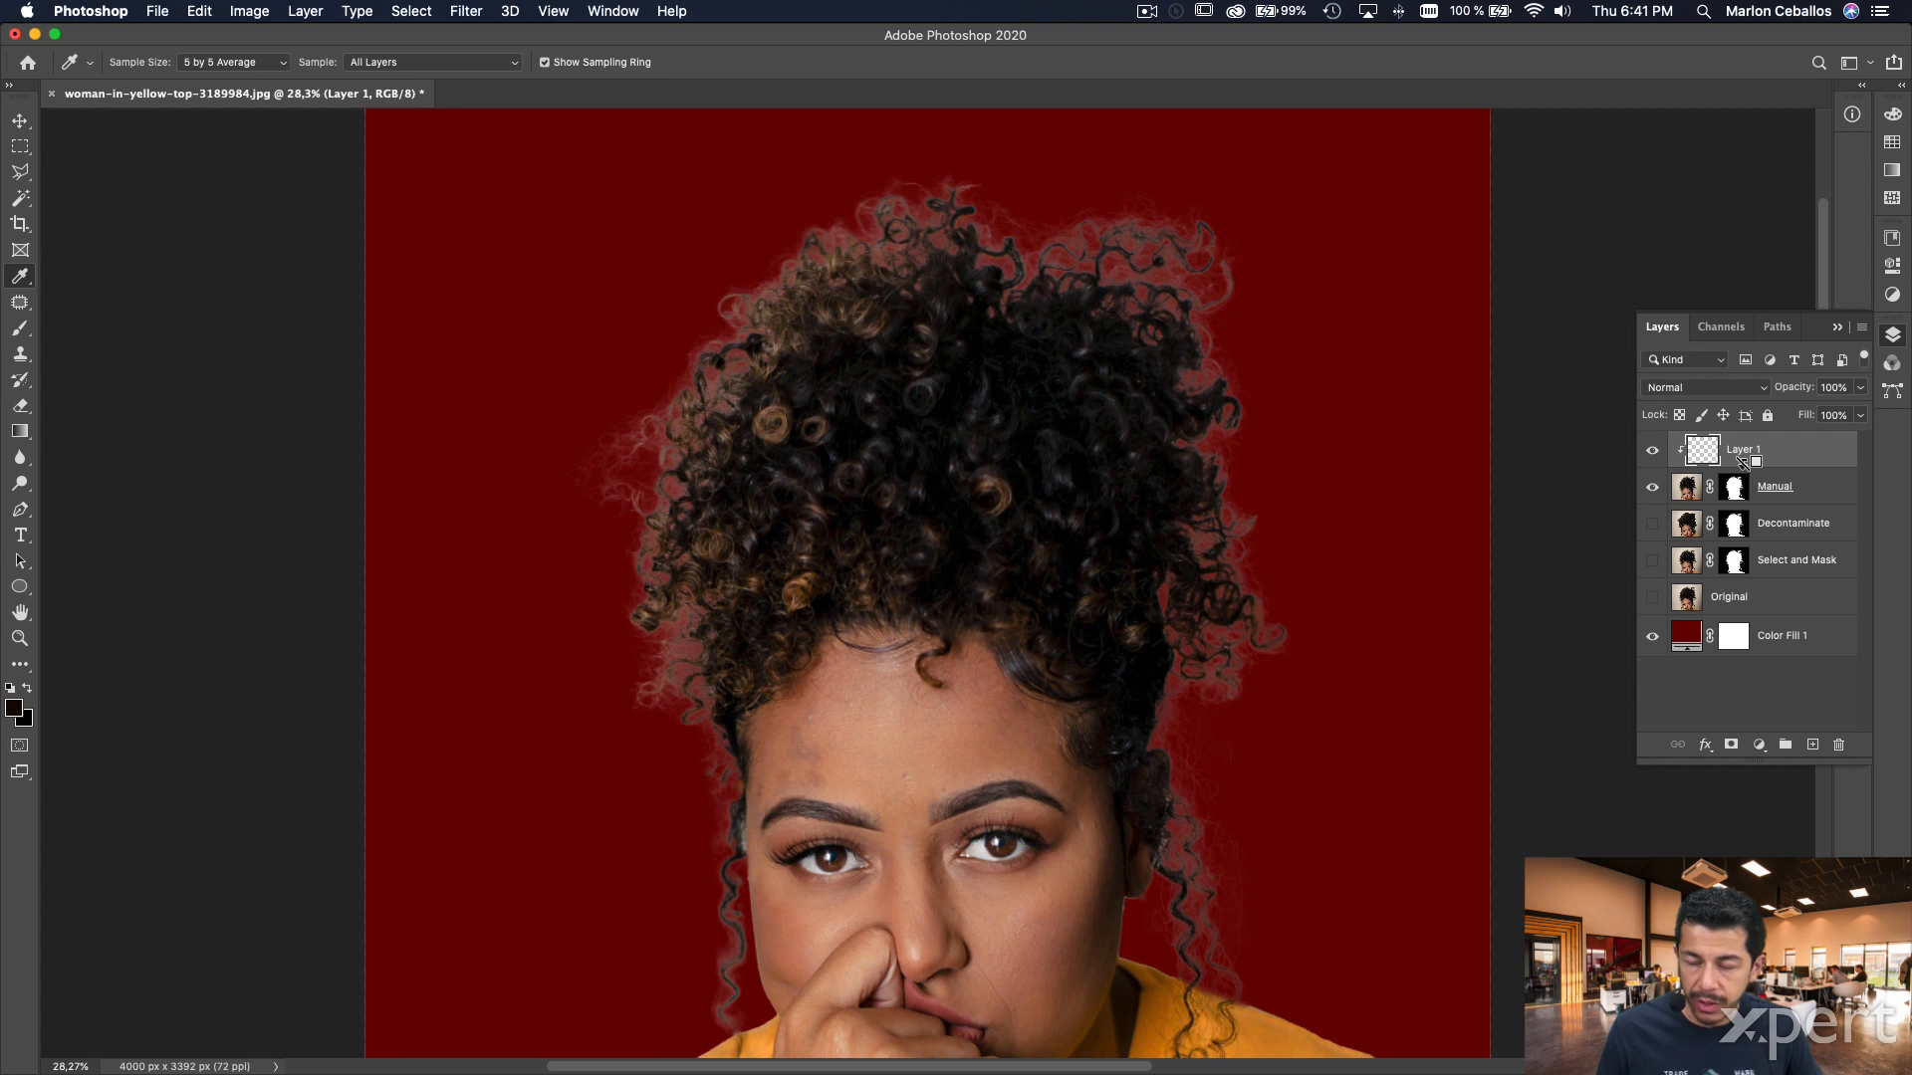
left_click(1741, 460, "alt")
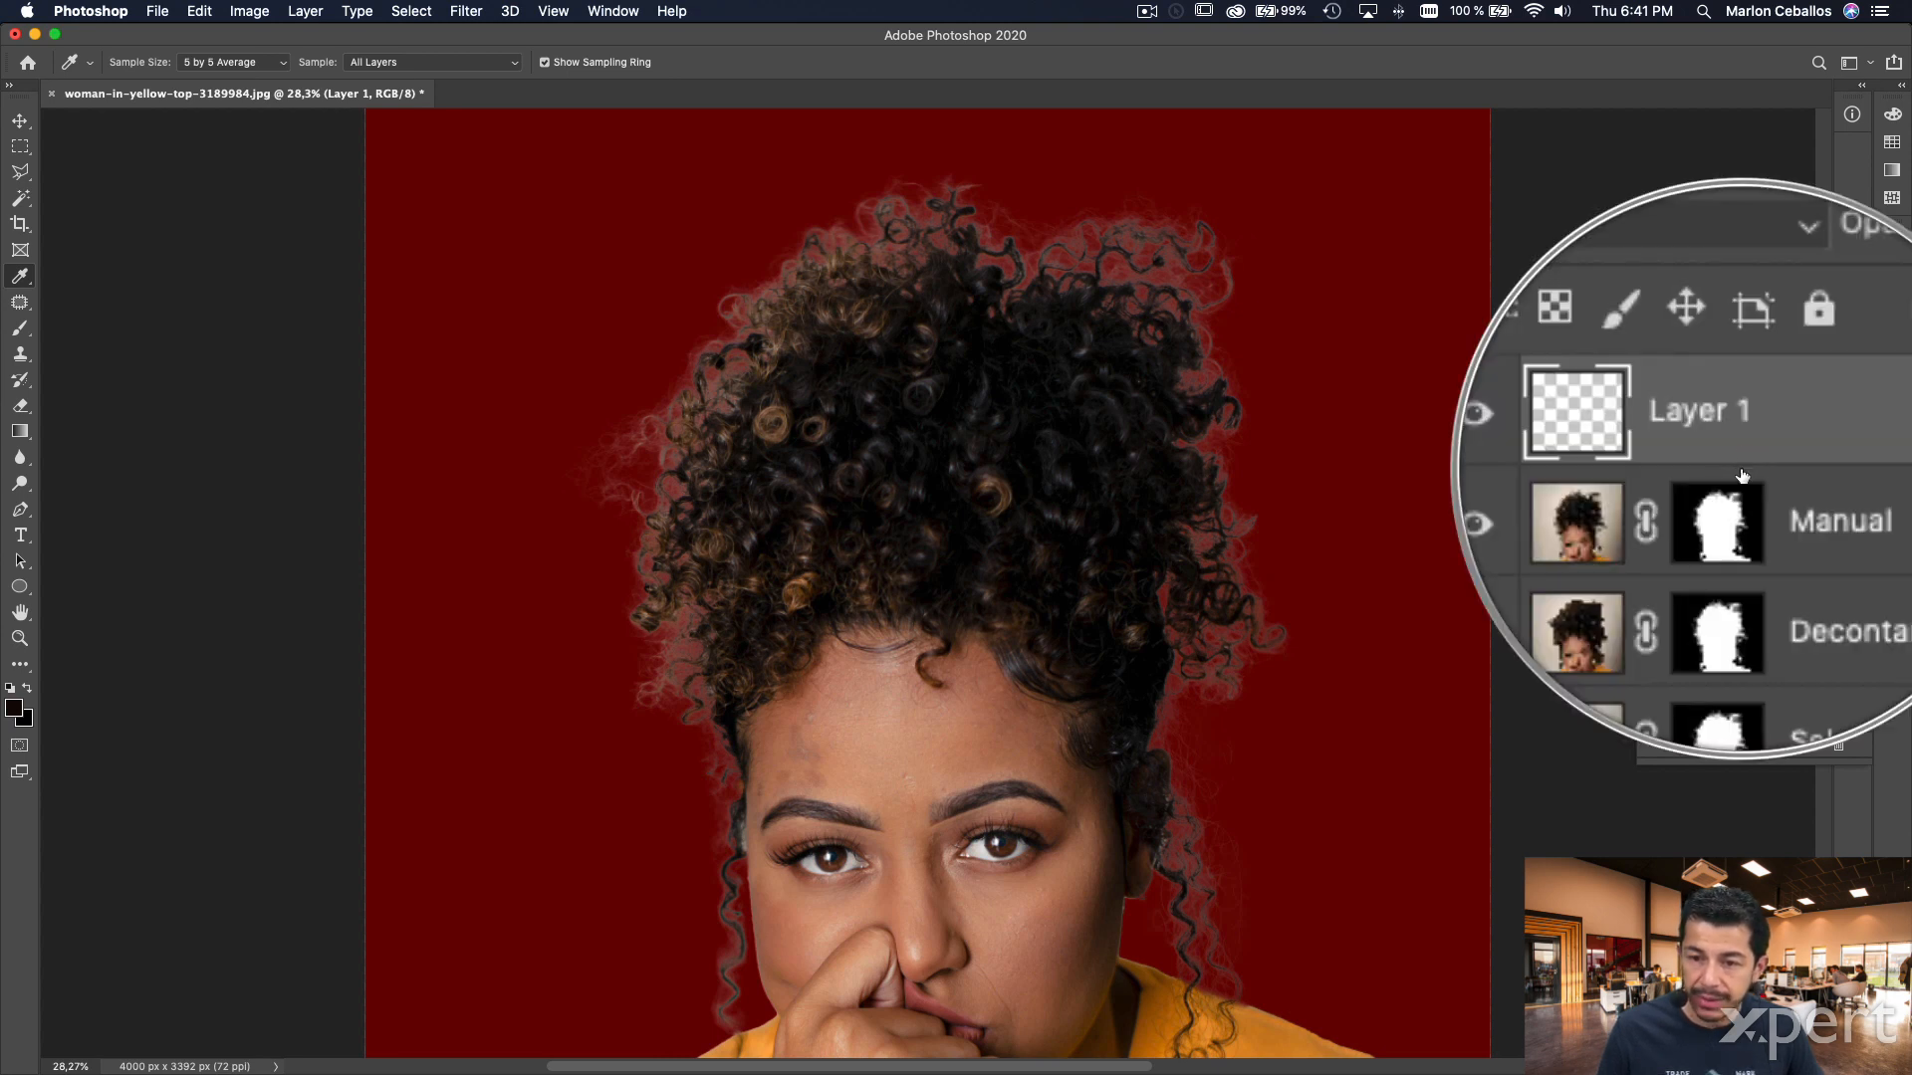
left_click(1728, 464, "alt")
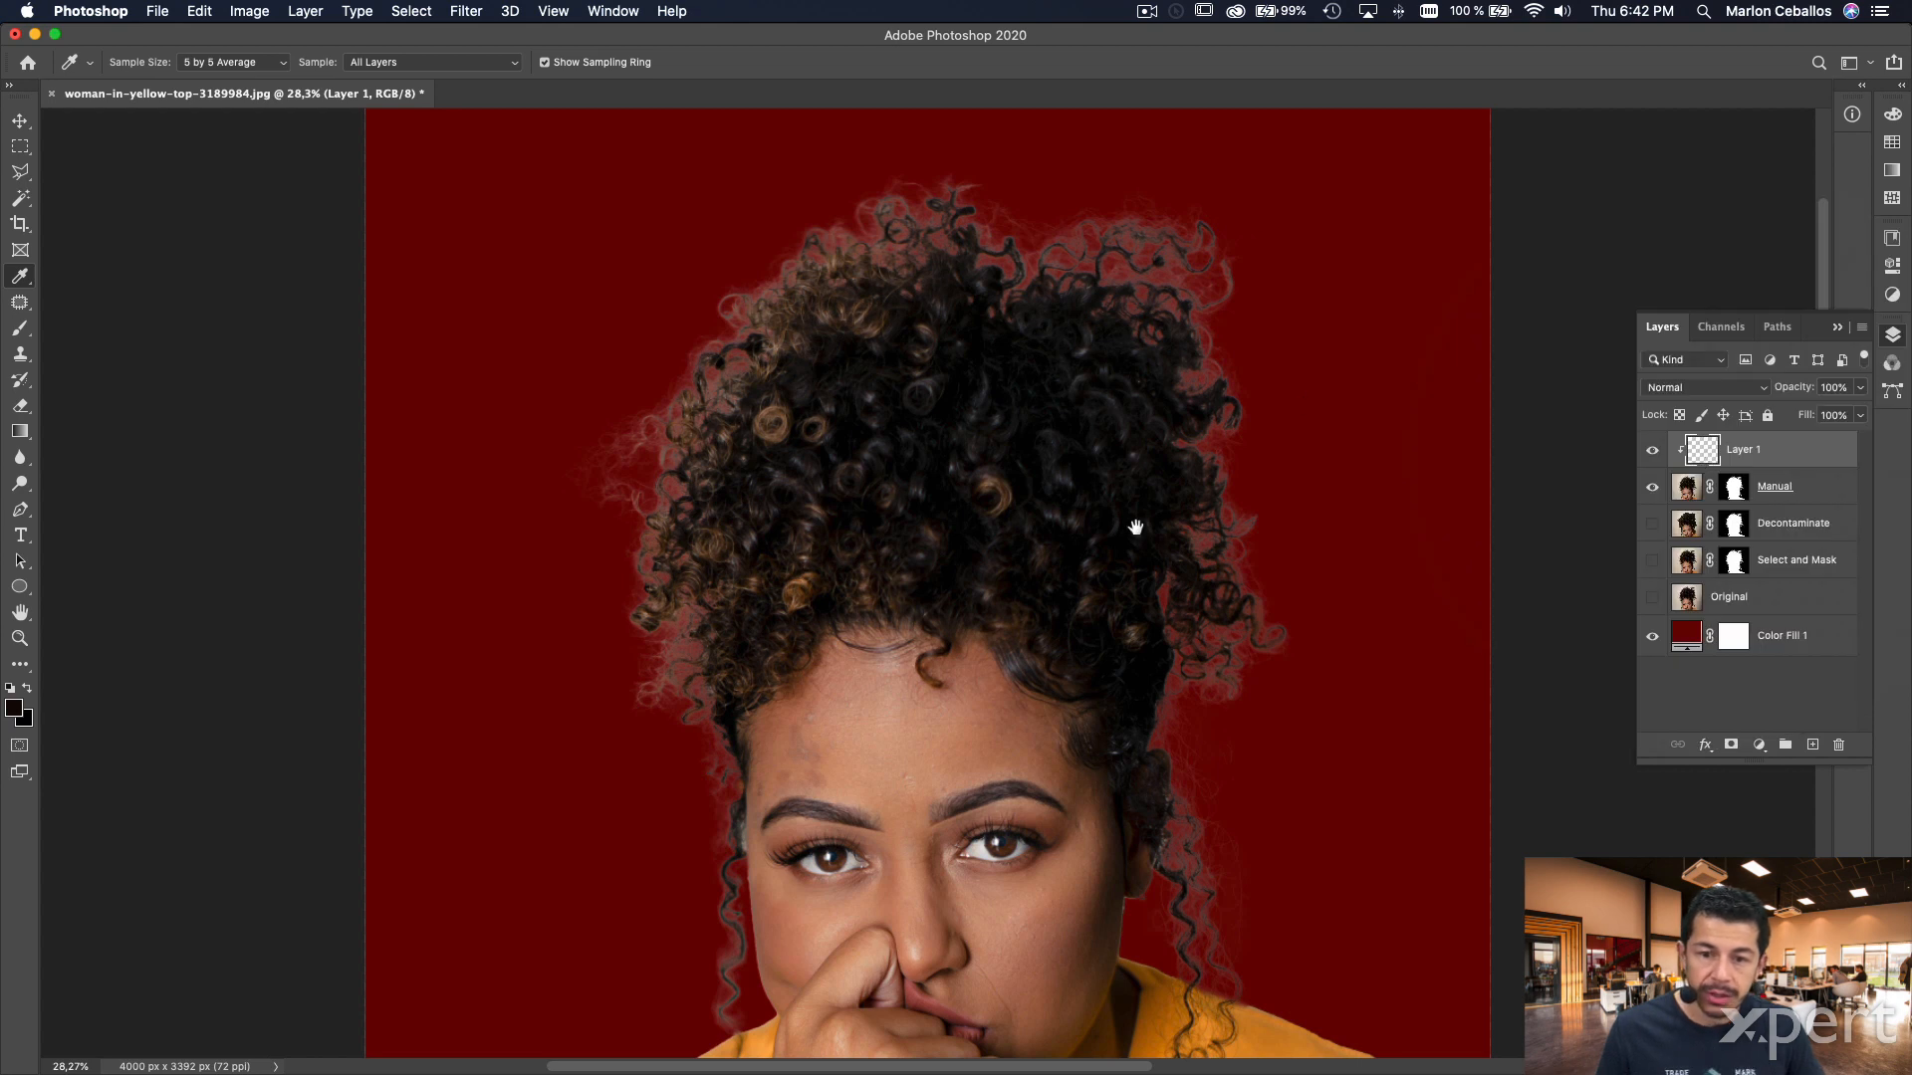
- Try the Eyedropper's Current Layer sample option on the empty clipped layer, and restore sampling to All Layers
left_click_drag(1277, 631, 1370, 588)
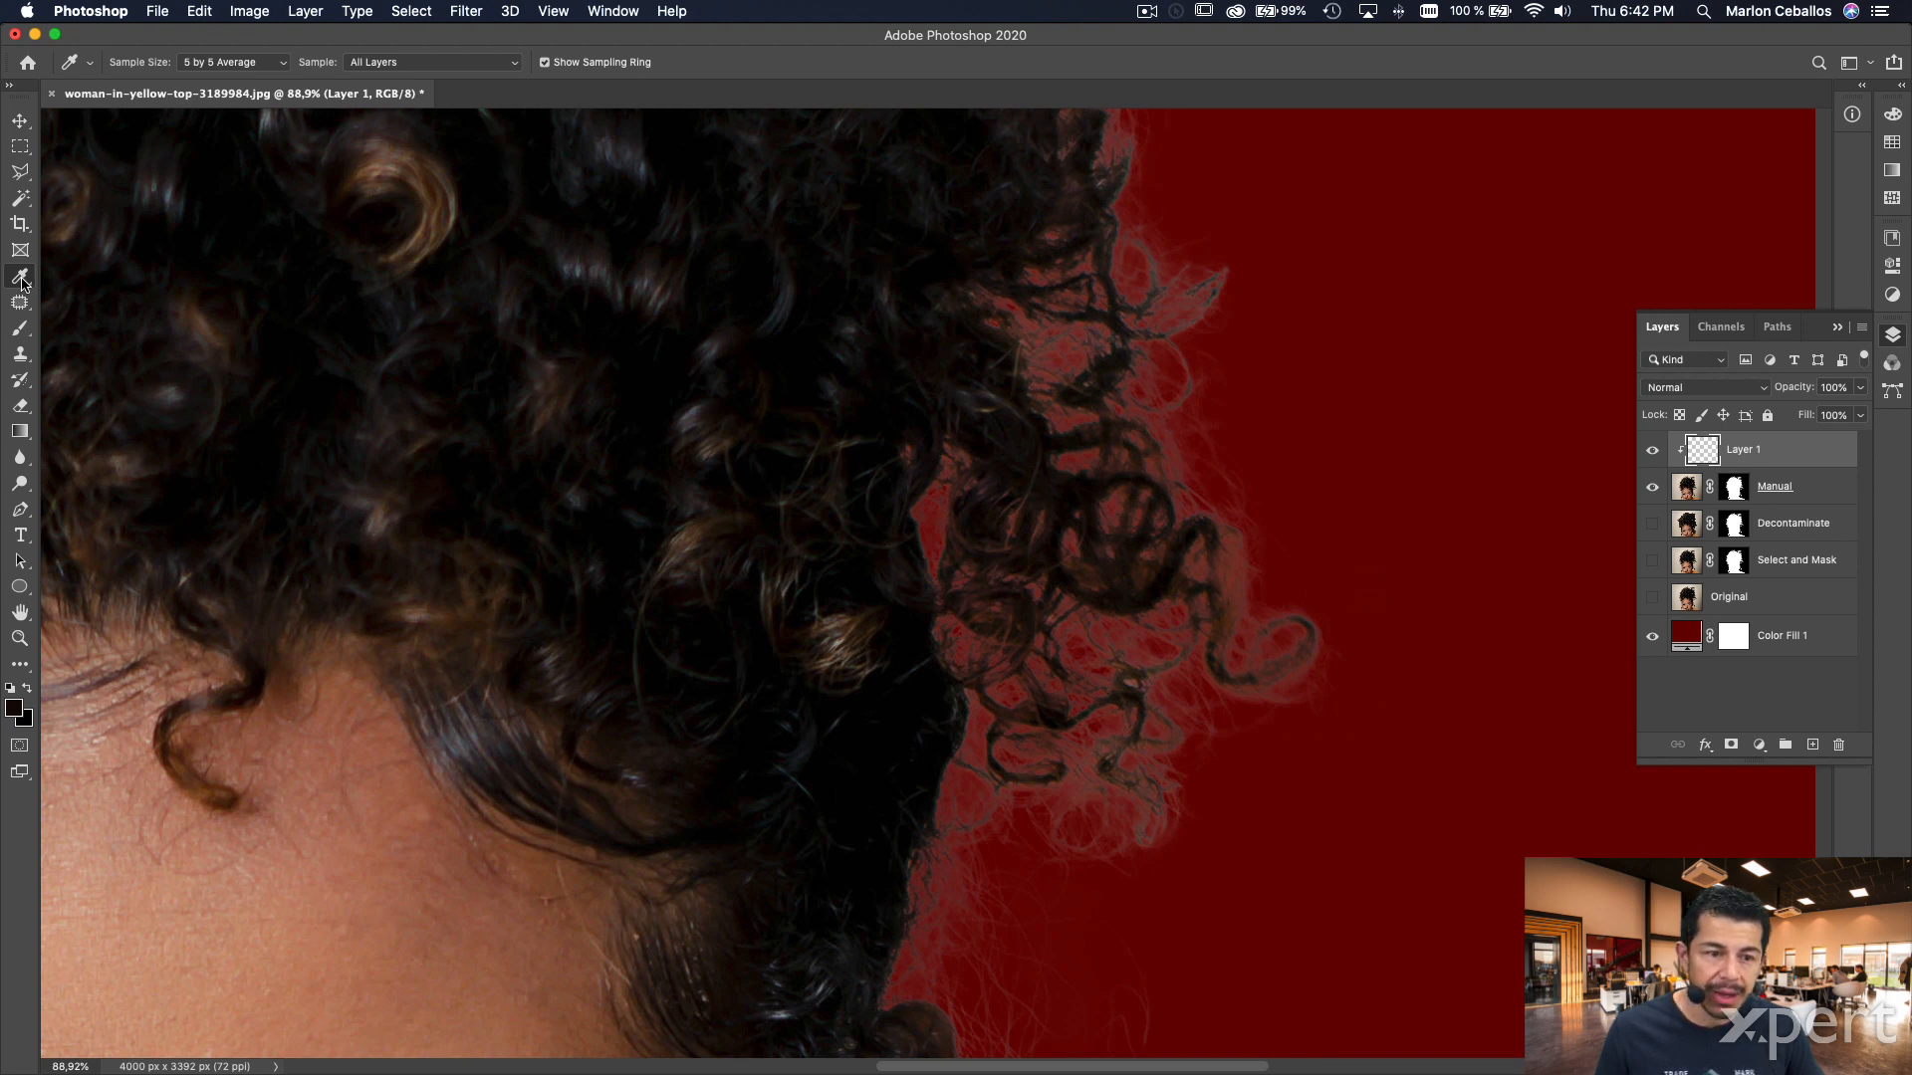
left_click(388, 62)
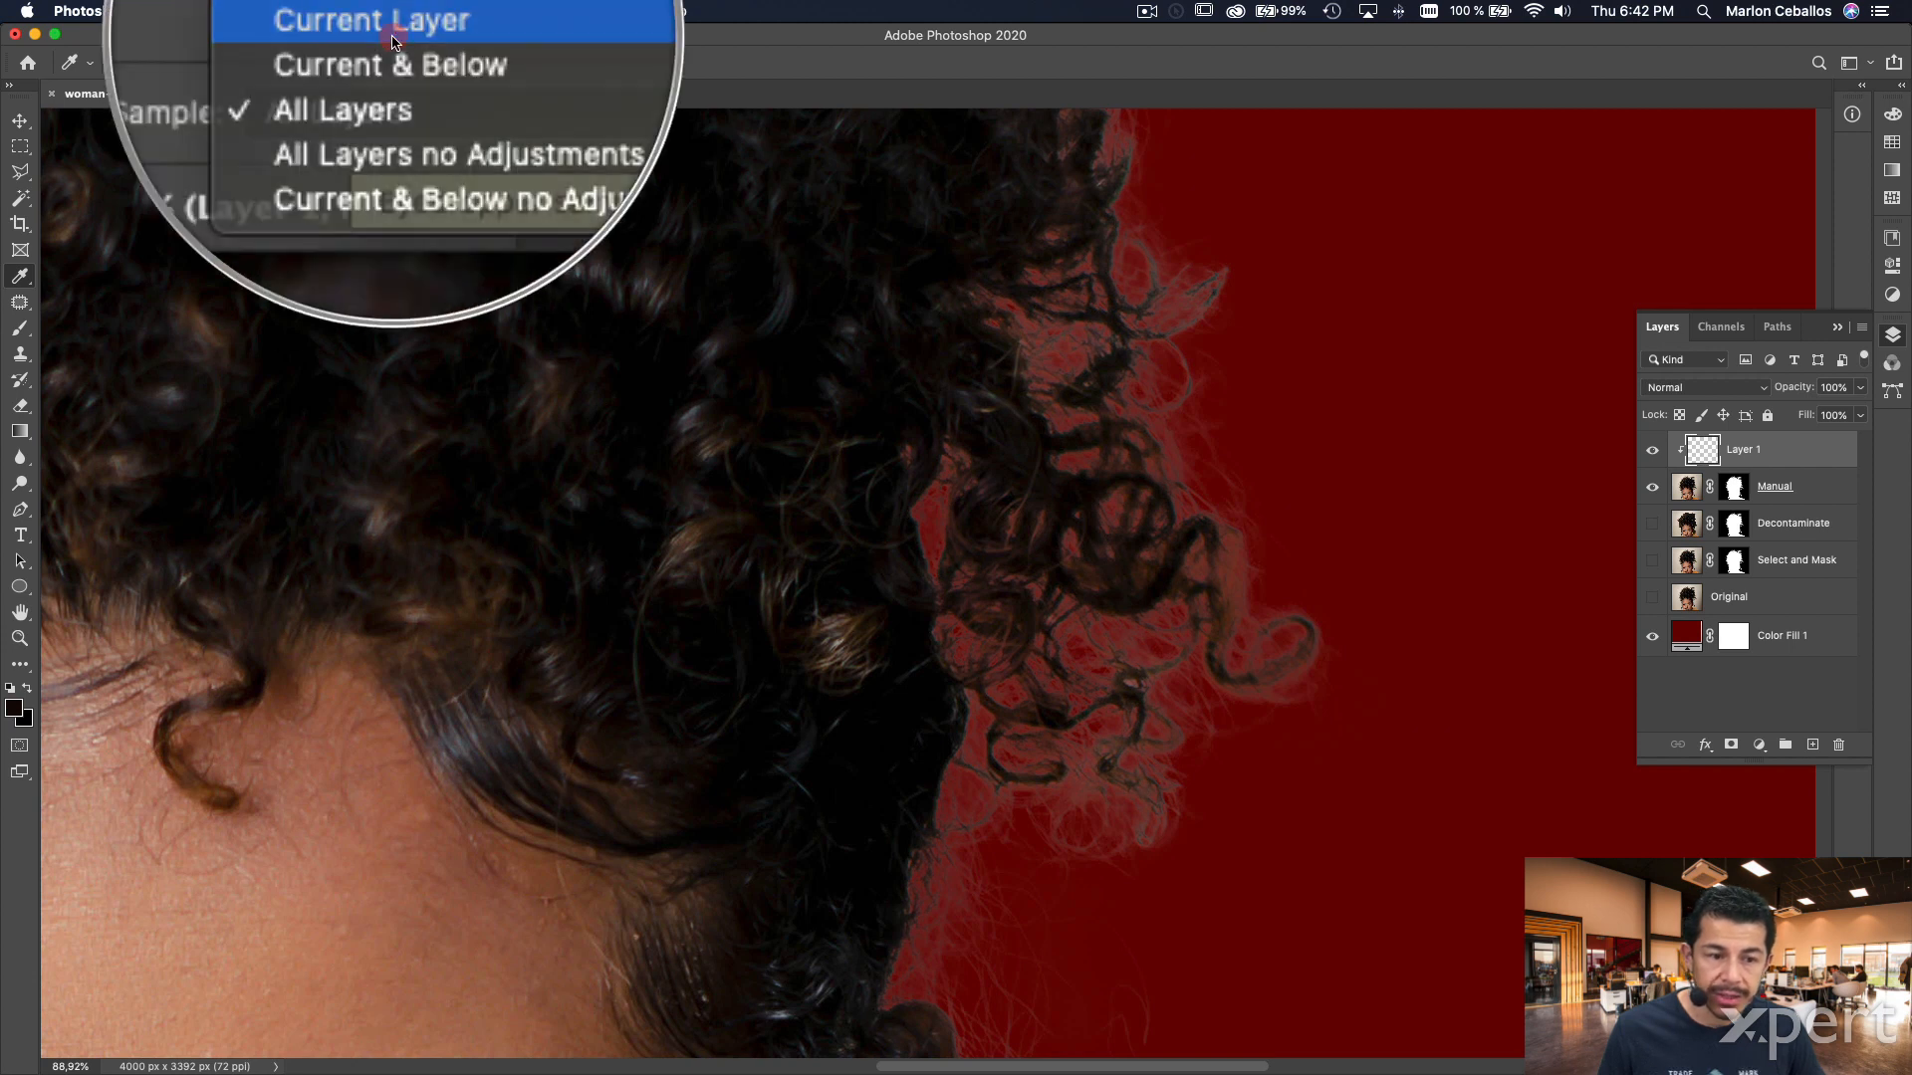
left_click(392, 34)
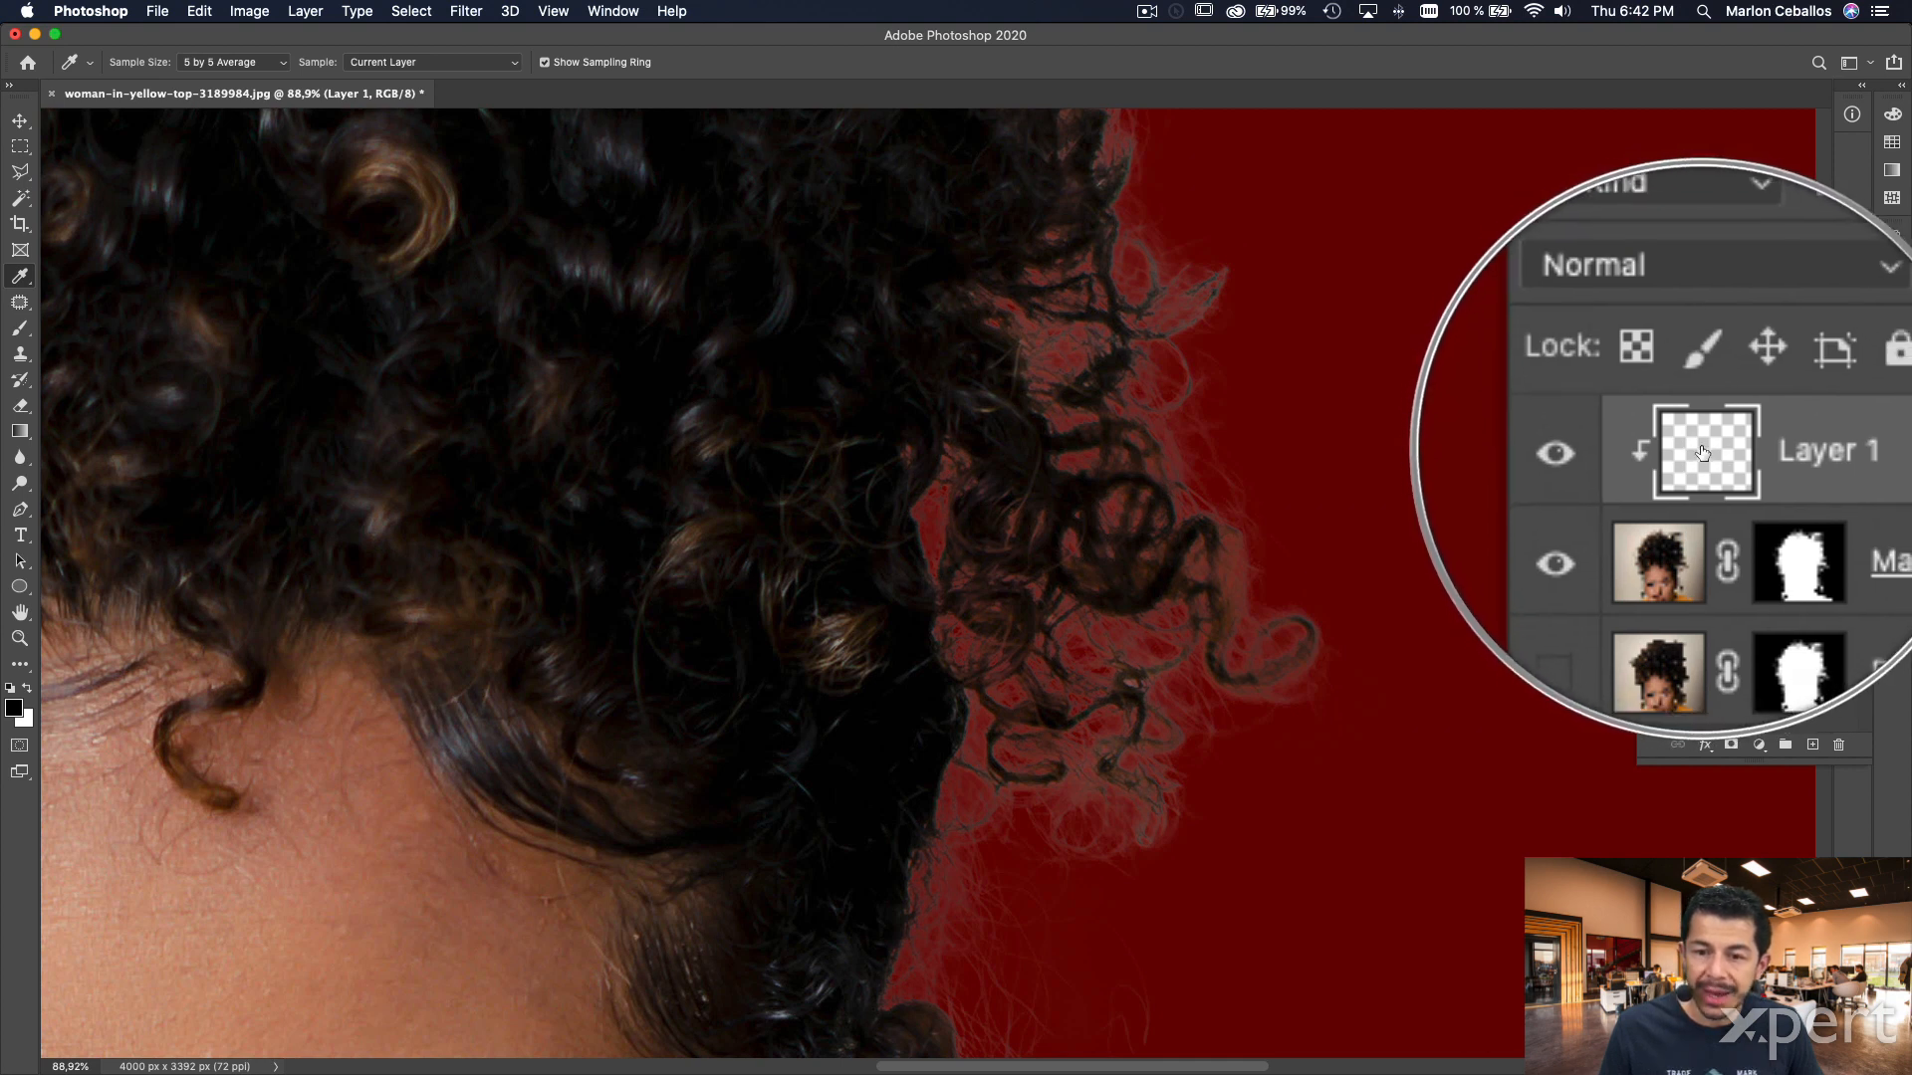
left_click(435, 70)
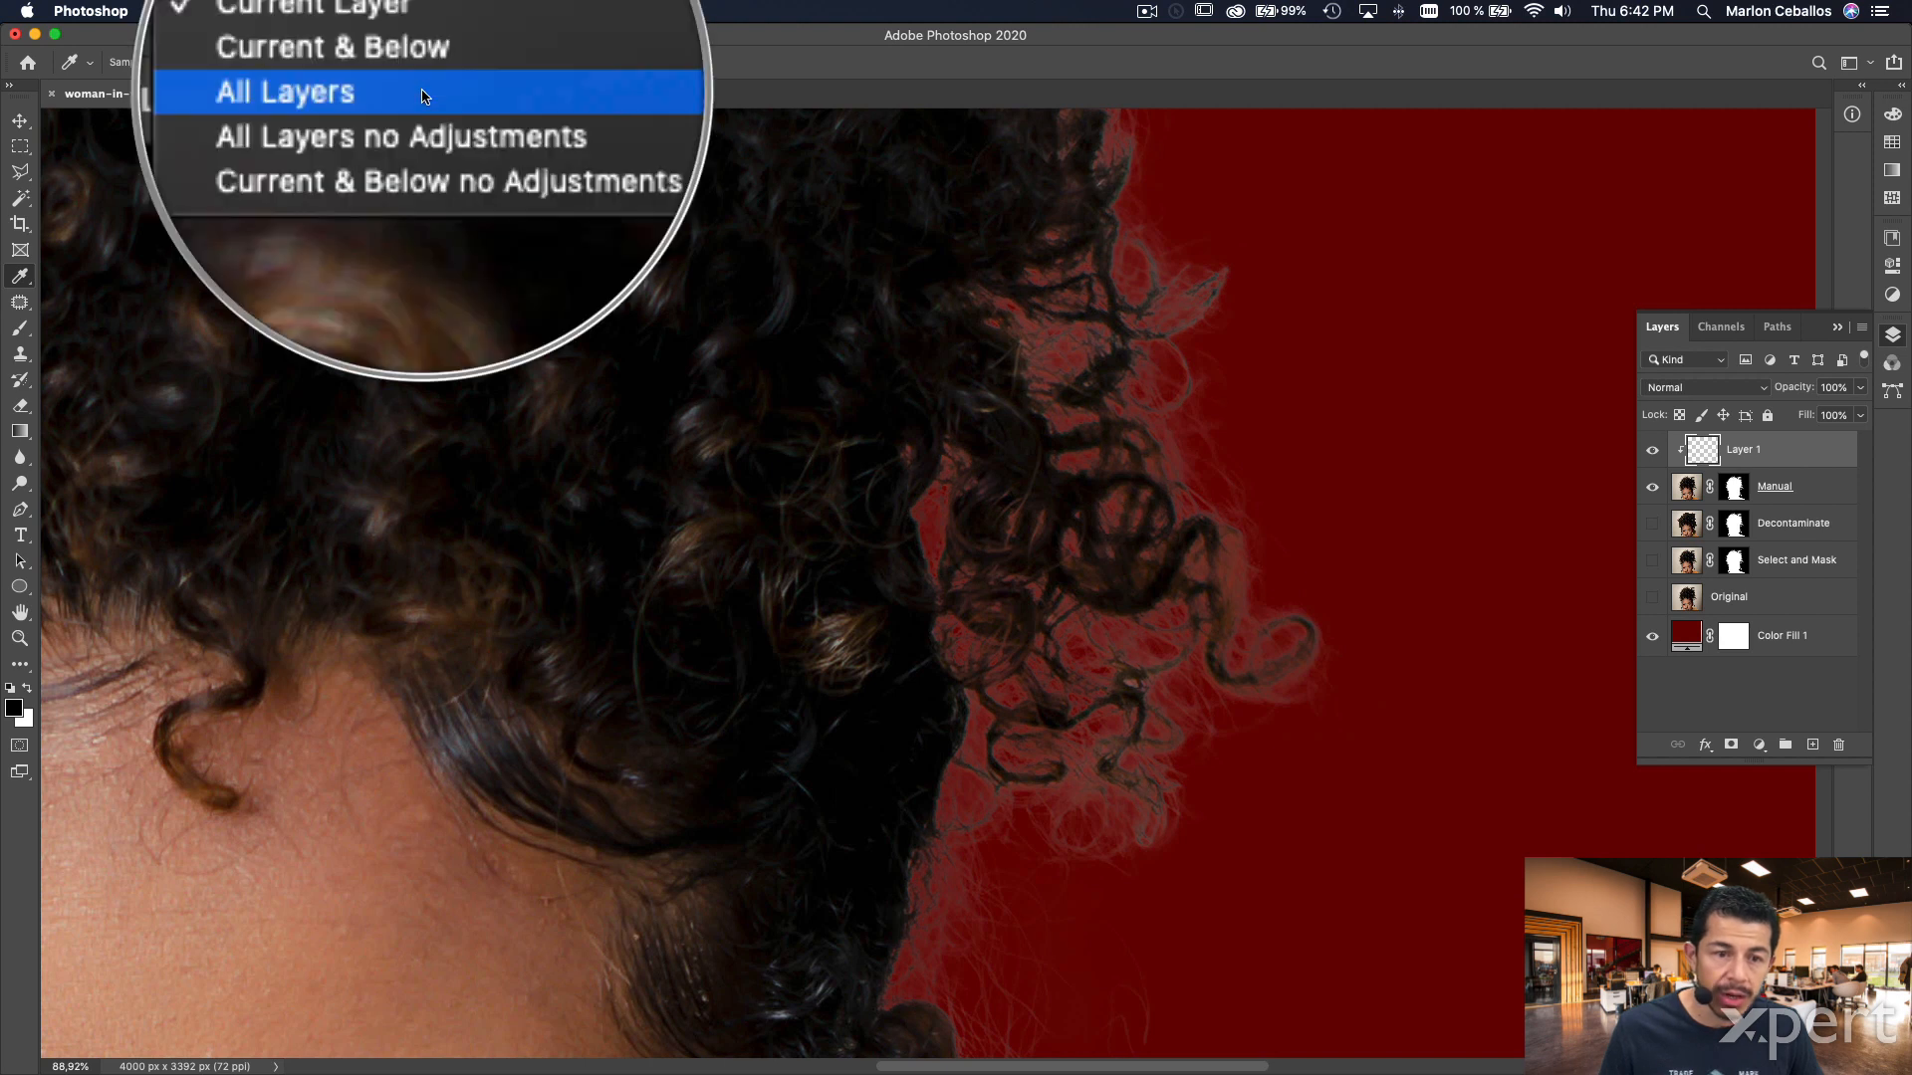
left_click(423, 93)
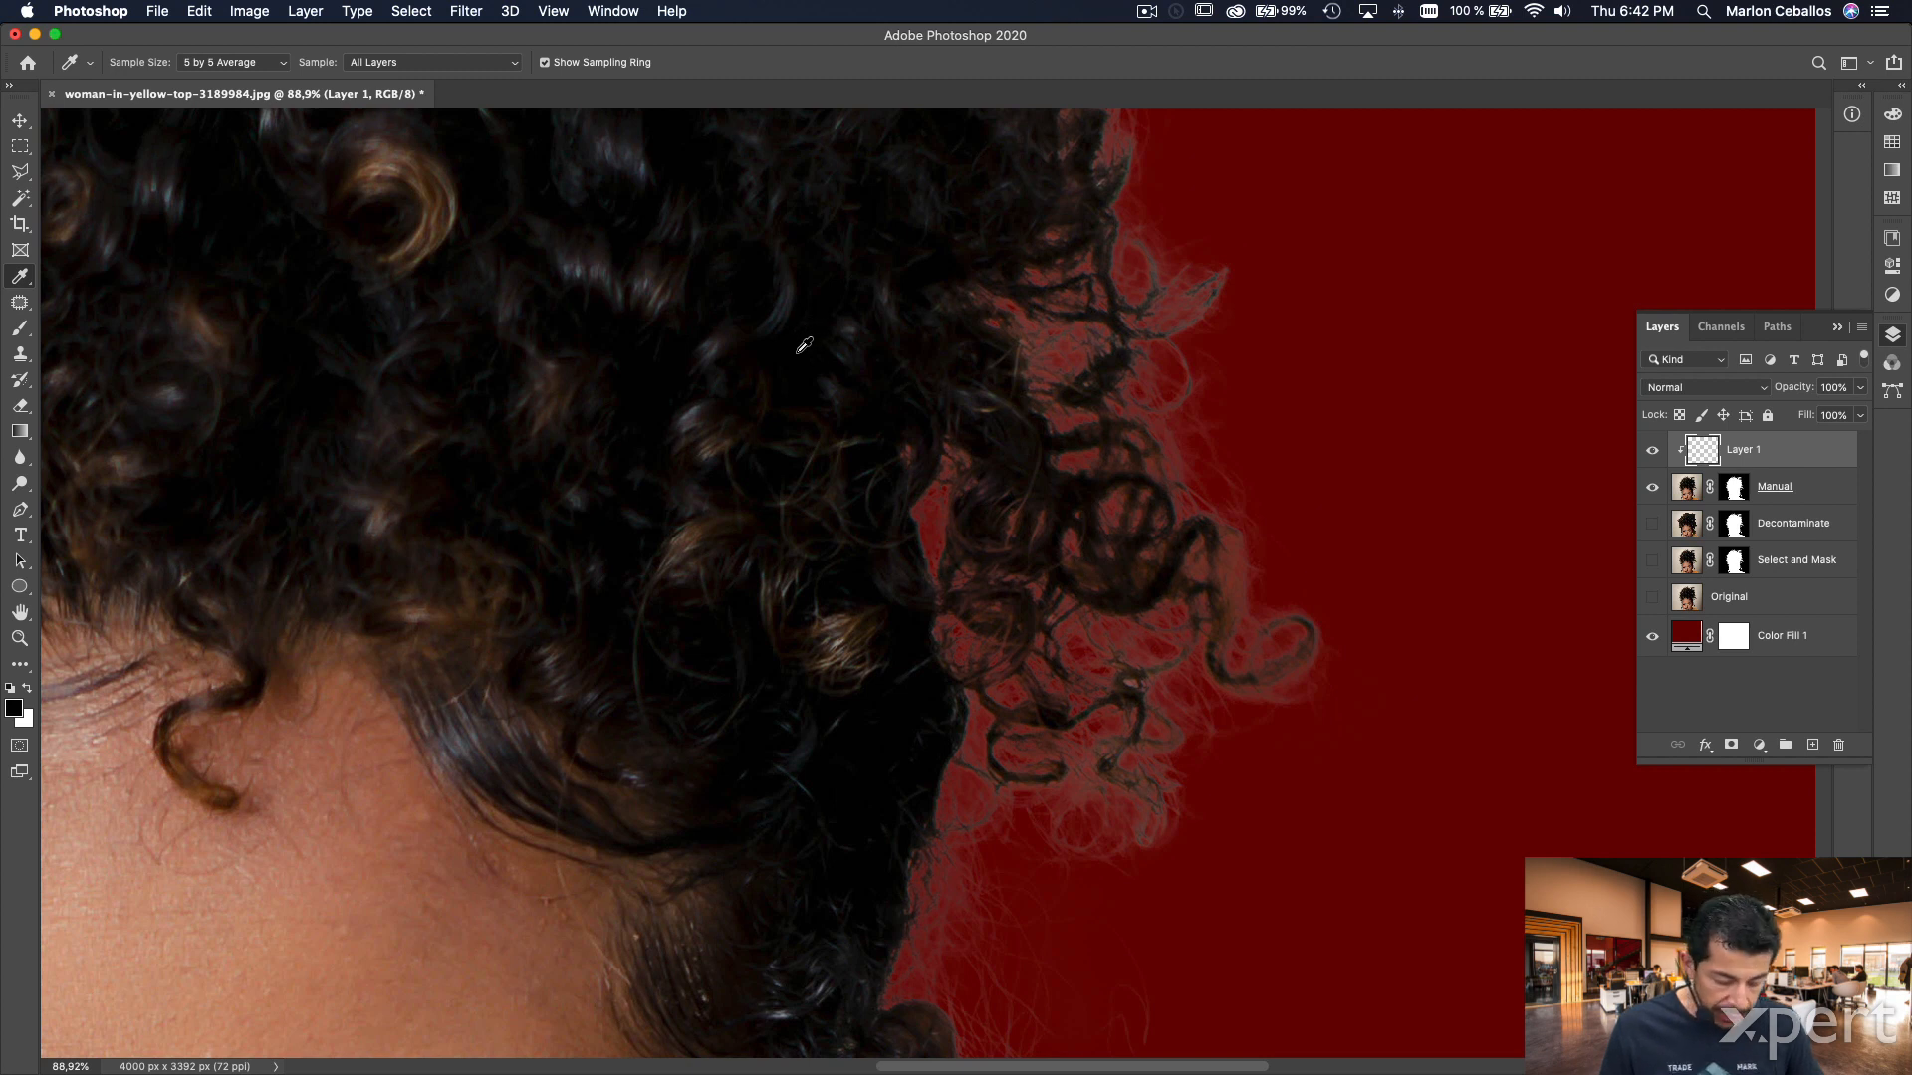
- Paint black with the Brush tool over the light fringe on the hair's right edge on the clipped Layer 1
key("b")
mouse_move(1163, 732)
left_mouse_down()
mouse_move(1068, 776)
mouse_move(1046, 760)
mouse_move(1267, 683)
mouse_move(1319, 608)
mouse_move(1239, 596)
mouse_move(1179, 618)
mouse_move(1203, 529)
mouse_move(1169, 408)
mouse_move(1193, 247)
mouse_move(1148, 234)
mouse_move(1082, 288)
mouse_move(1048, 406)
mouse_move(1061, 439)
mouse_move(1003, 489)
mouse_move(997, 640)
mouse_move(1031, 738)
mouse_move(959, 761)
mouse_move(1117, 830)
mouse_move(1156, 797)
mouse_move(1100, 626)
mouse_move(1051, 705)
mouse_move(1093, 534)
mouse_move(1151, 449)
mouse_move(1085, 368)
mouse_move(1127, 268)
mouse_move(1110, 246)
mouse_move(974, 465)
mouse_move(915, 471)
mouse_move(954, 595)
mouse_move(1009, 556)
mouse_move(1106, 612)
mouse_move(1019, 739)
mouse_move(1017, 791)
mouse_move(1110, 738)
mouse_move(1139, 806)
mouse_move(1244, 604)
mouse_move(996, 305)
mouse_move(1017, 272)
mouse_move(1269, 293)
left_mouse_up()
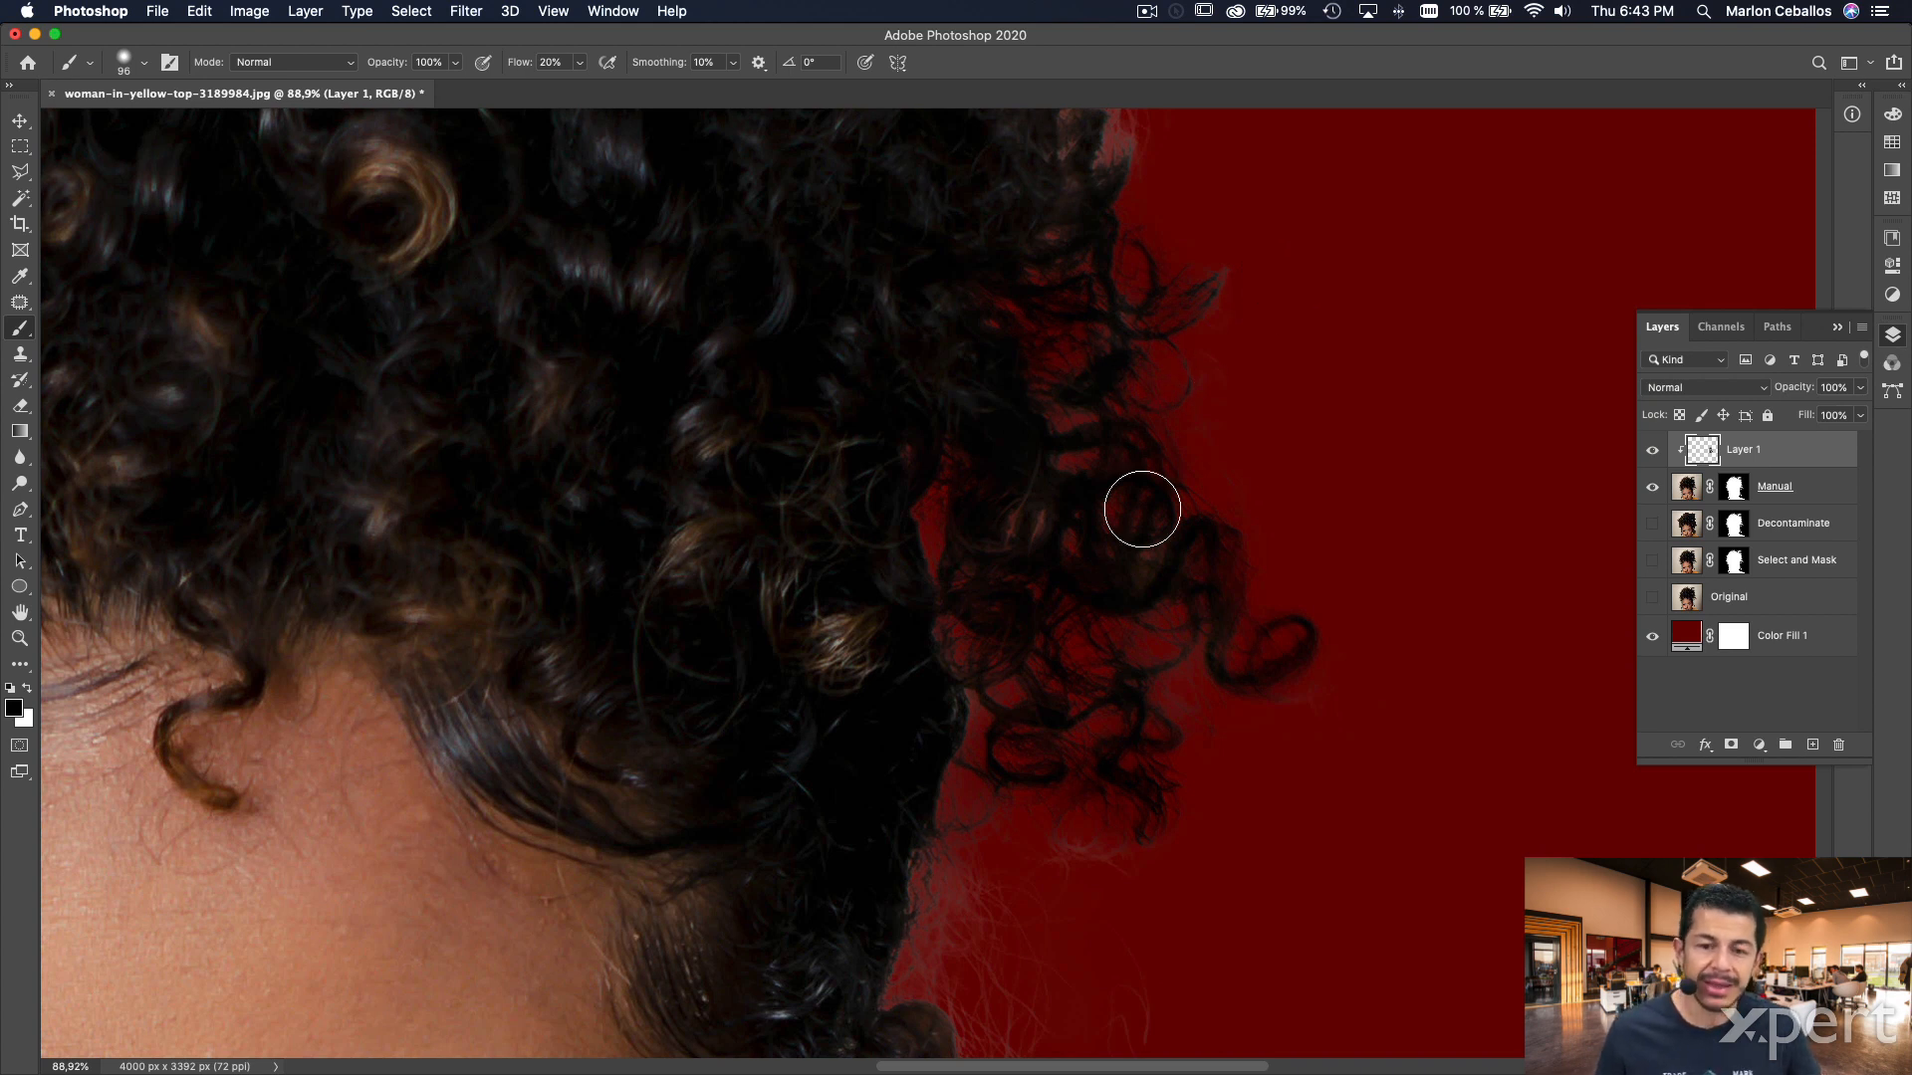
- Release Layer 1's clipping and hide the "Manual" layer to inspect the black paint, restoring the visibility and clipping when done
left_click(1733, 463, "alt")
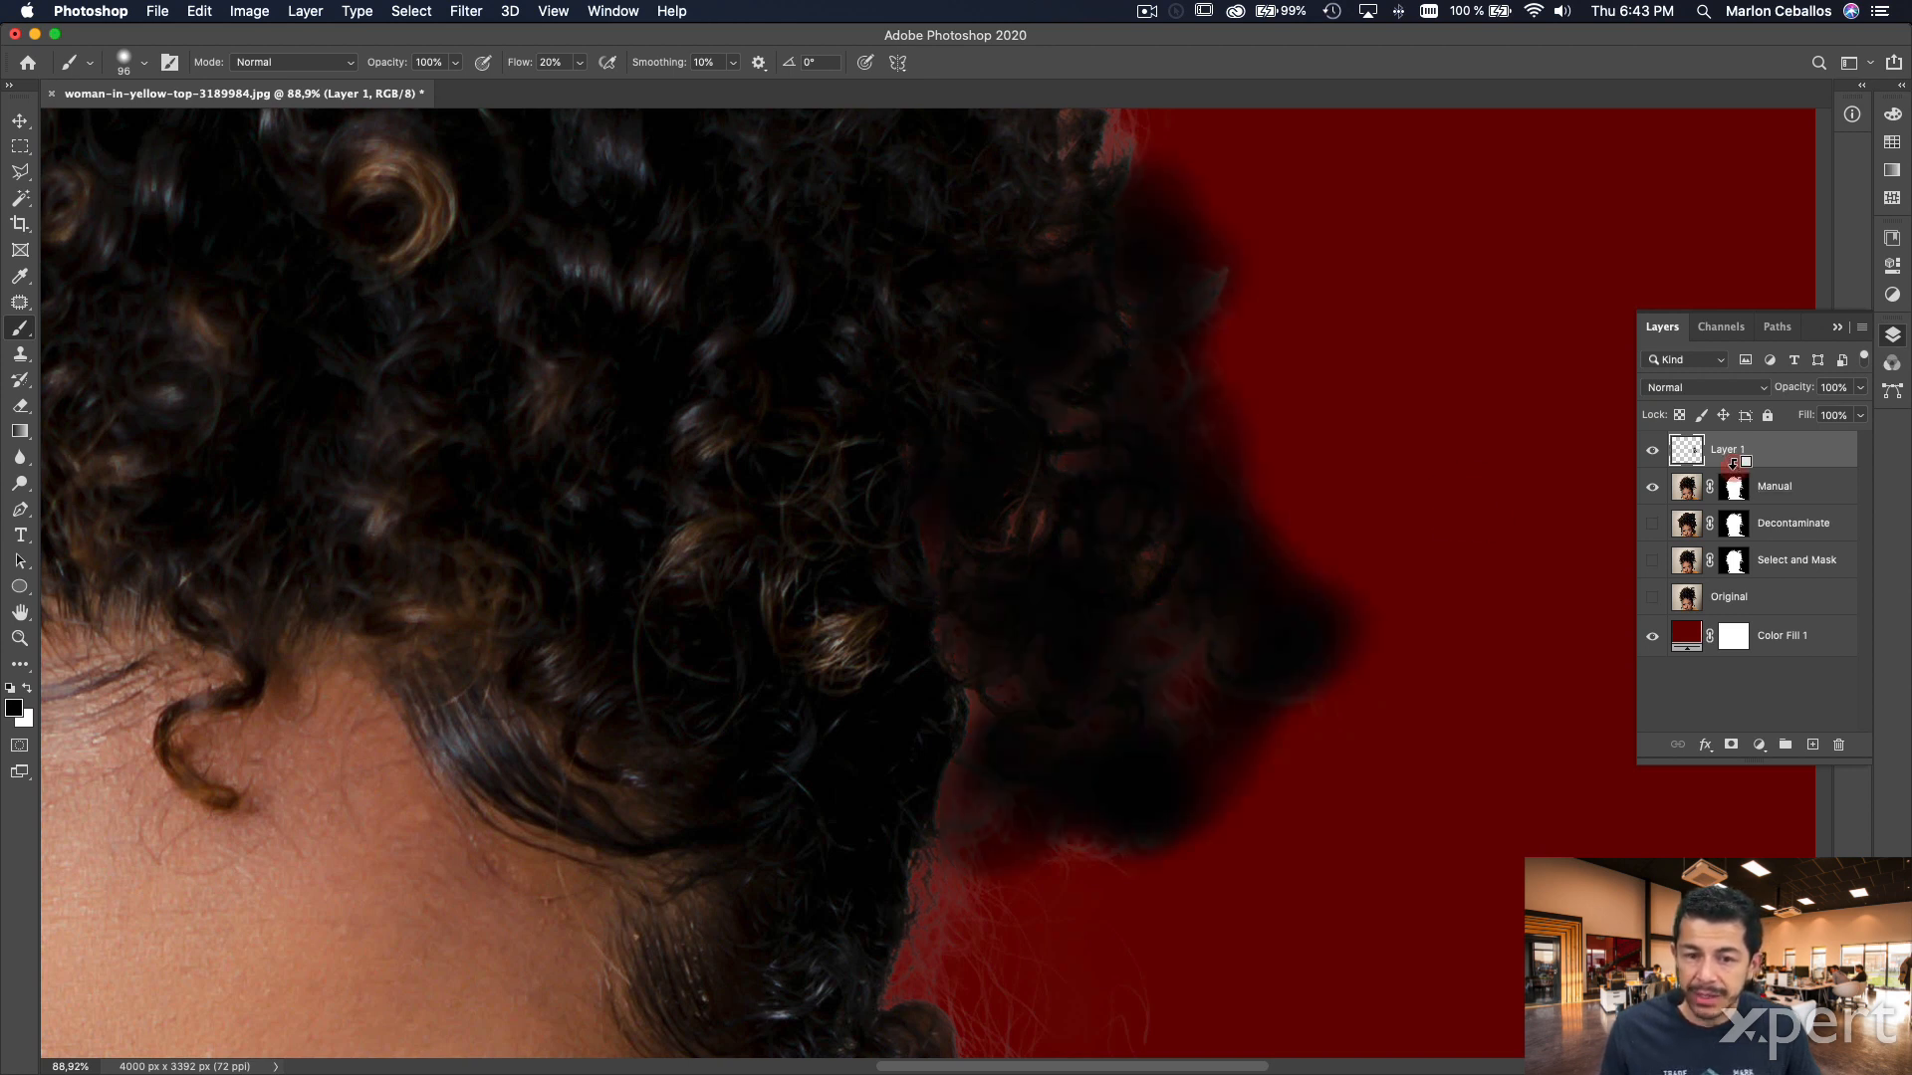
left_click(1653, 488)
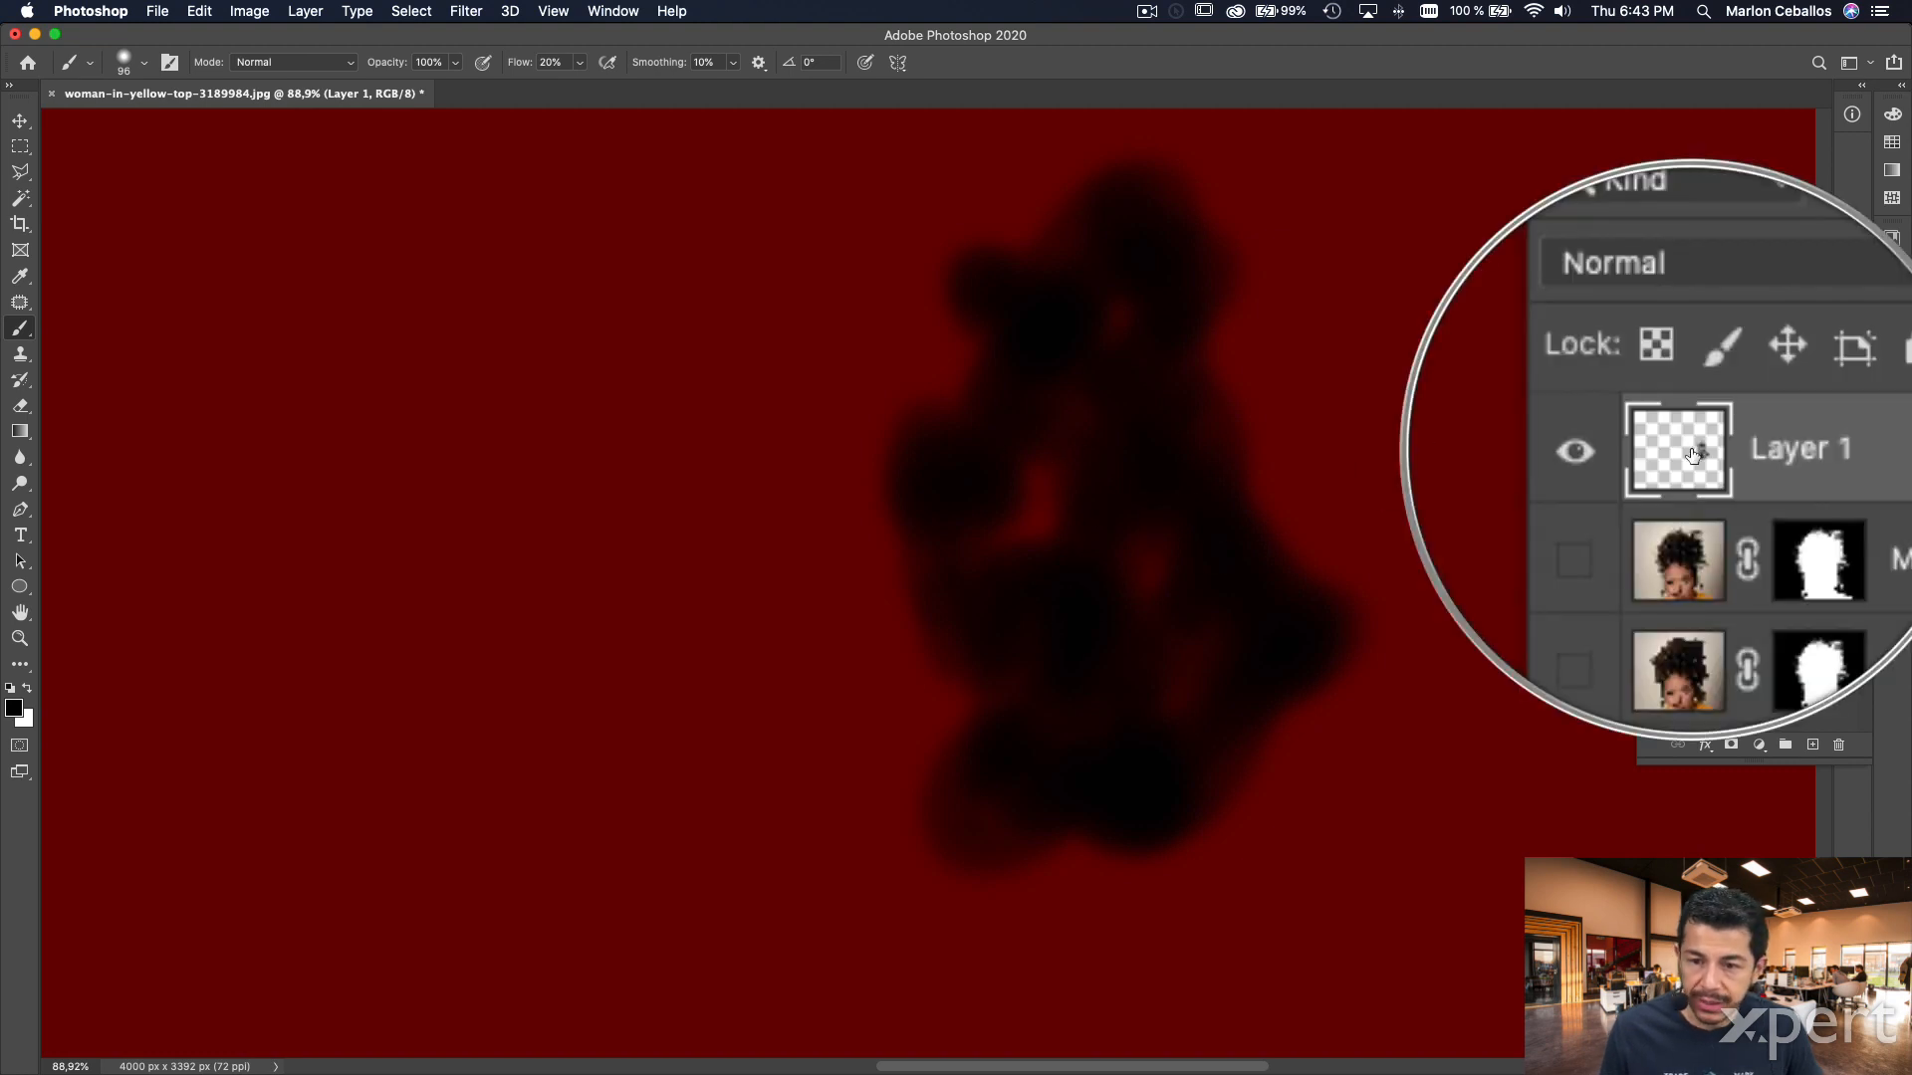
scroll(1706, 466, "up", 2)
left_click(1650, 488)
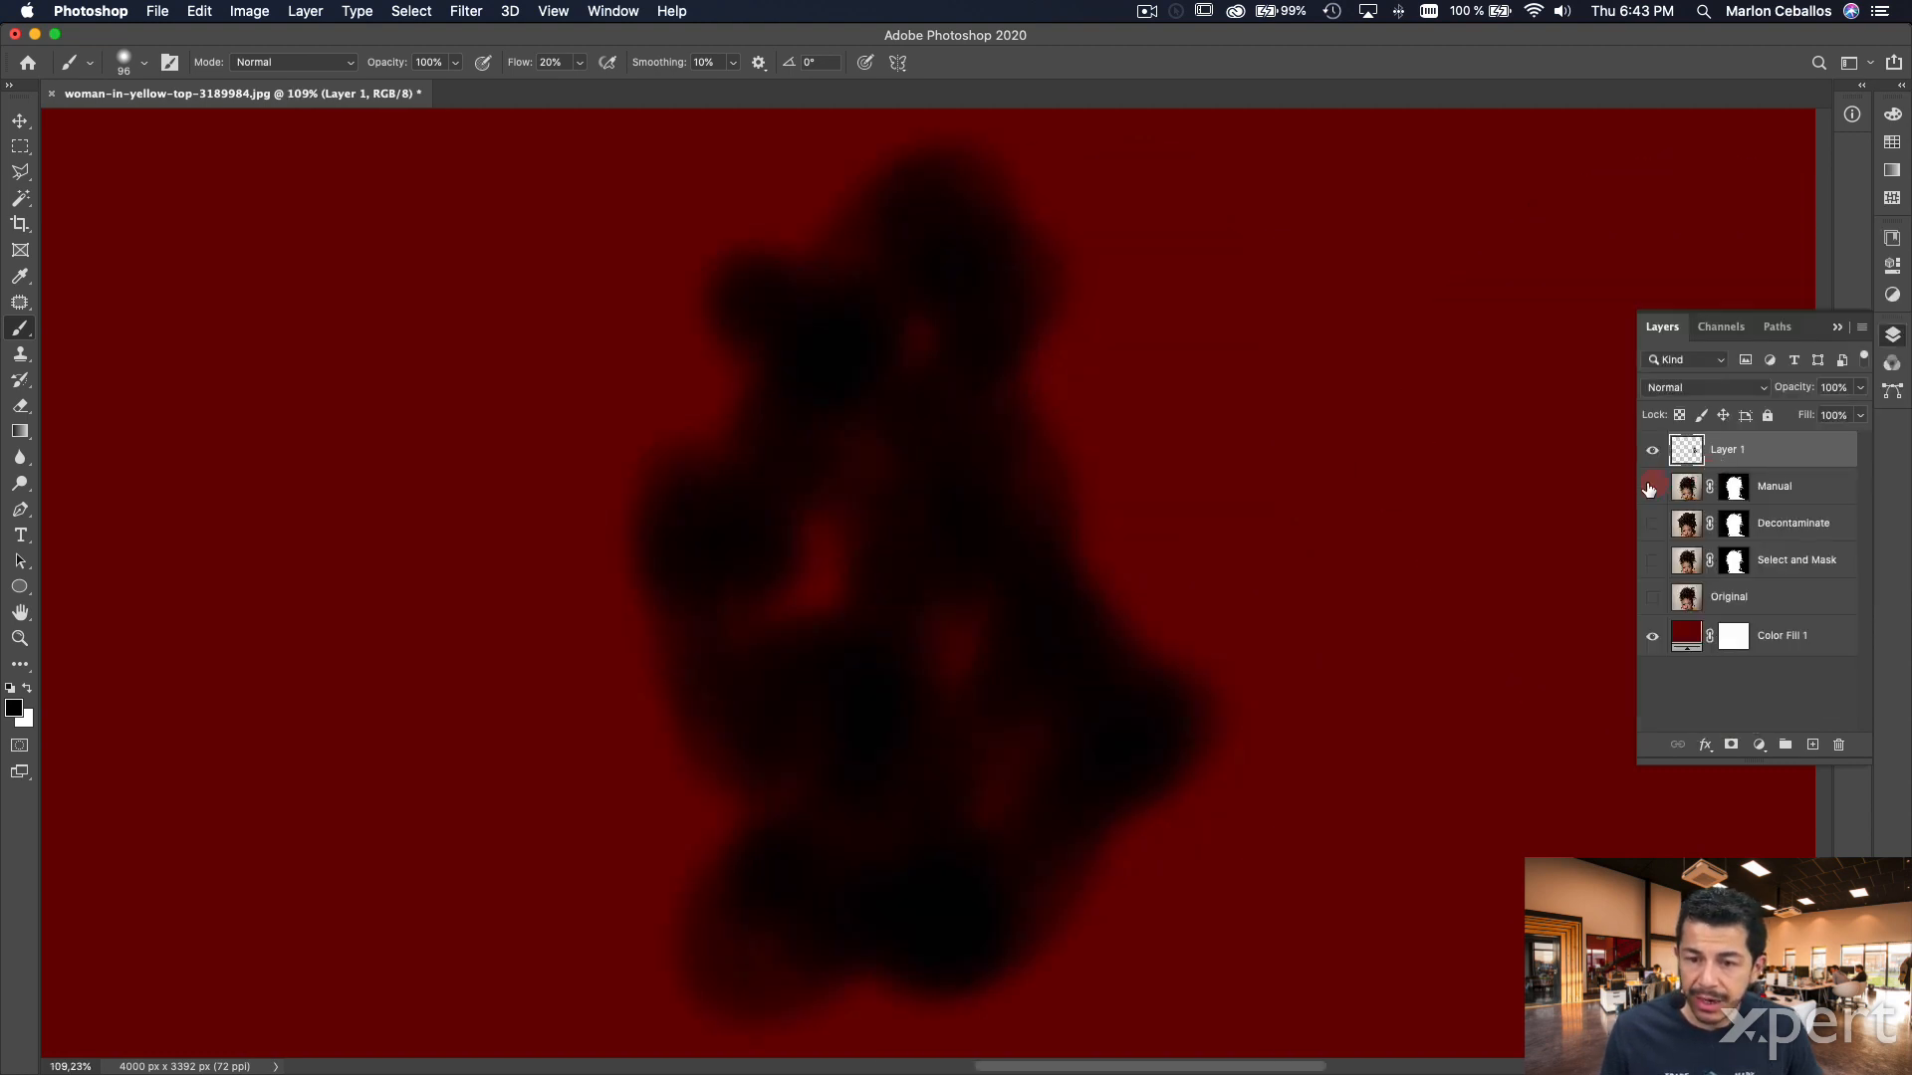
left_click(1738, 466, "alt")
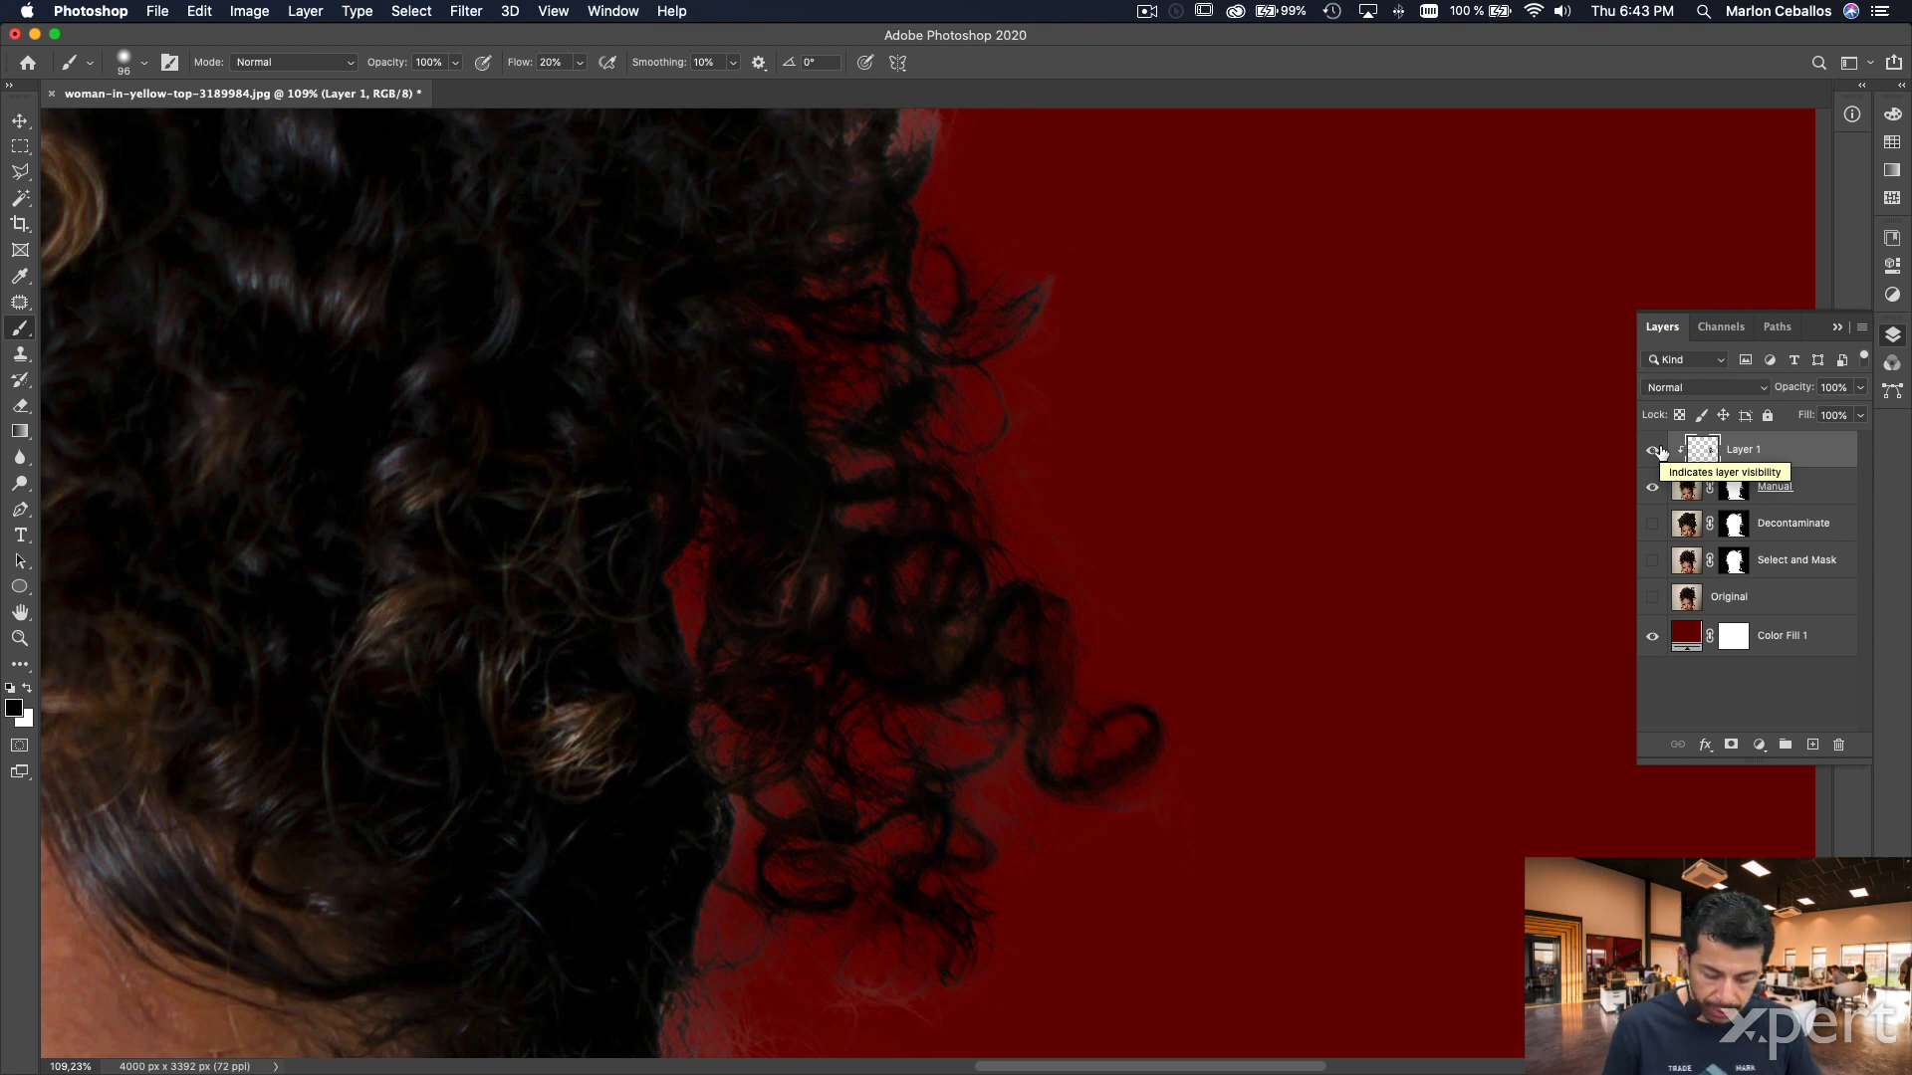
- Clear all the black paint from the clipped Layer 1 and remove the selection
key("super+0")
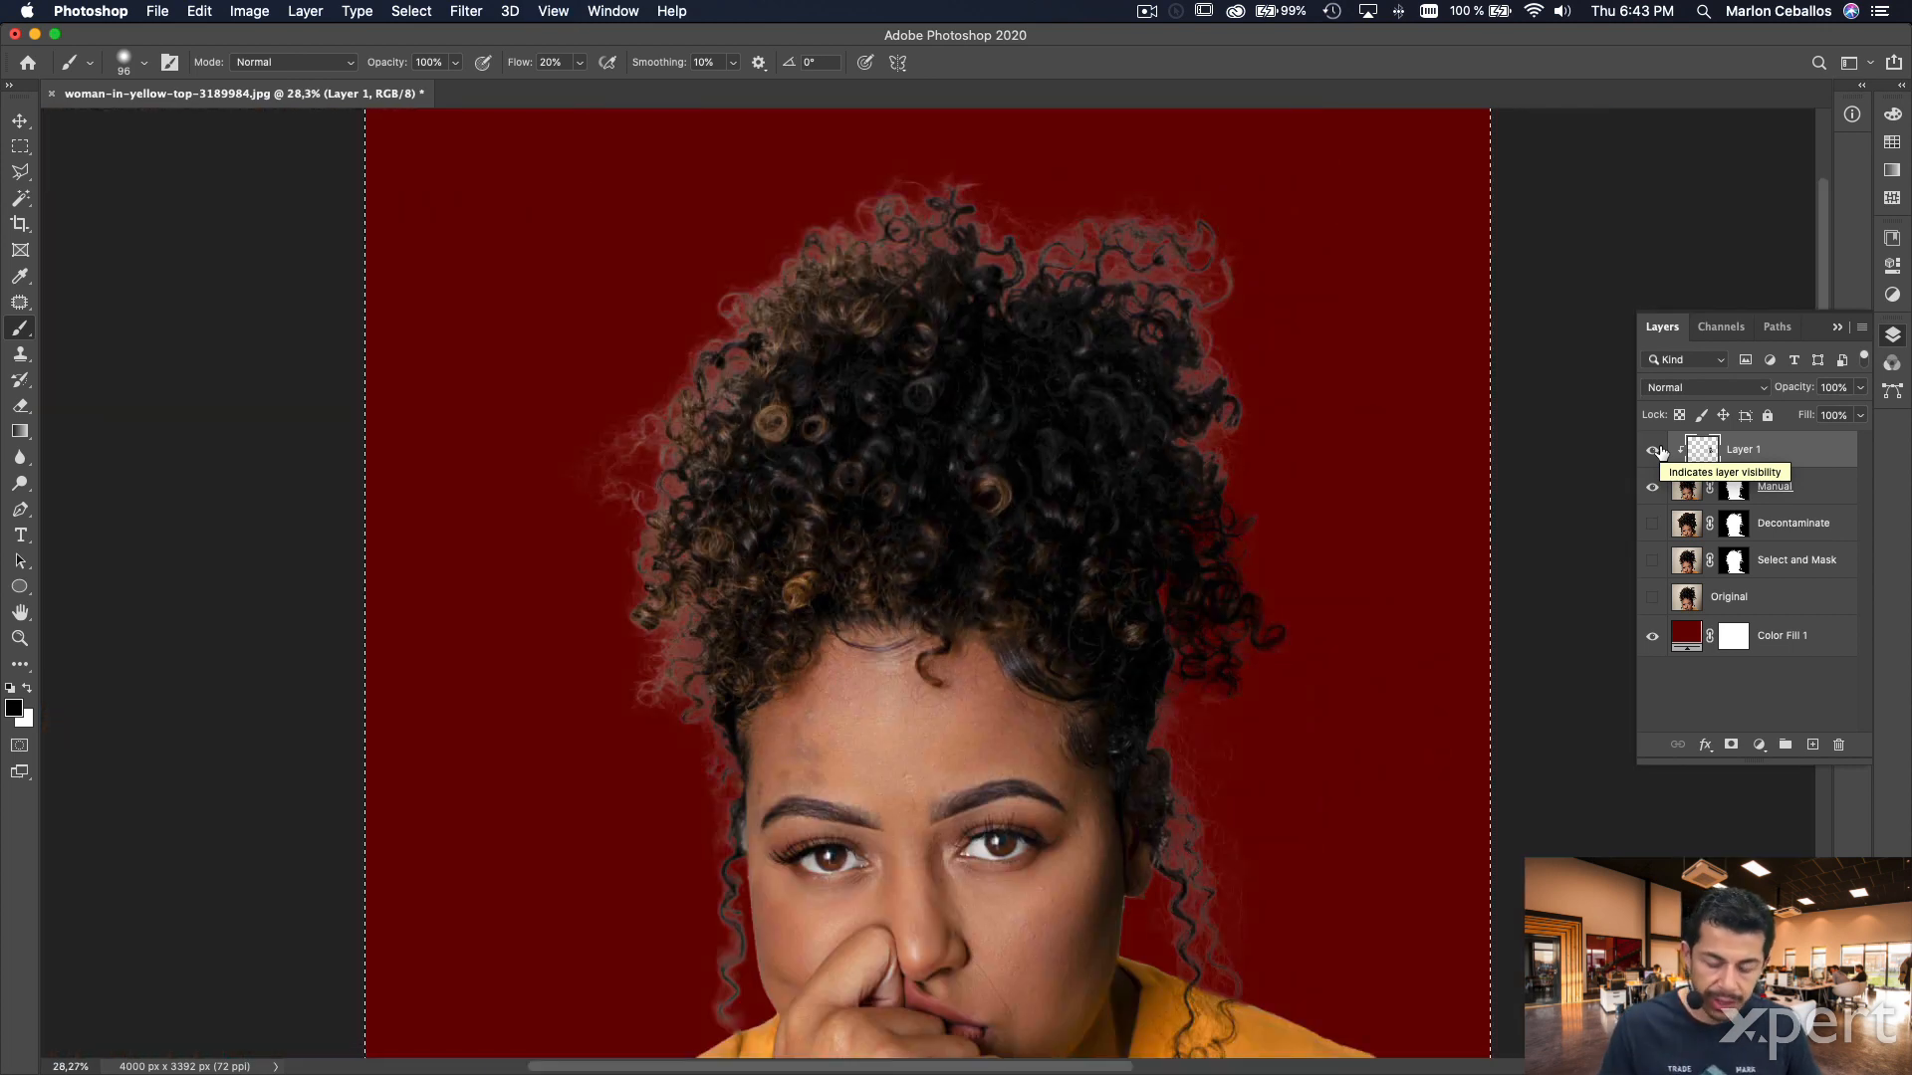
key("super+minus")
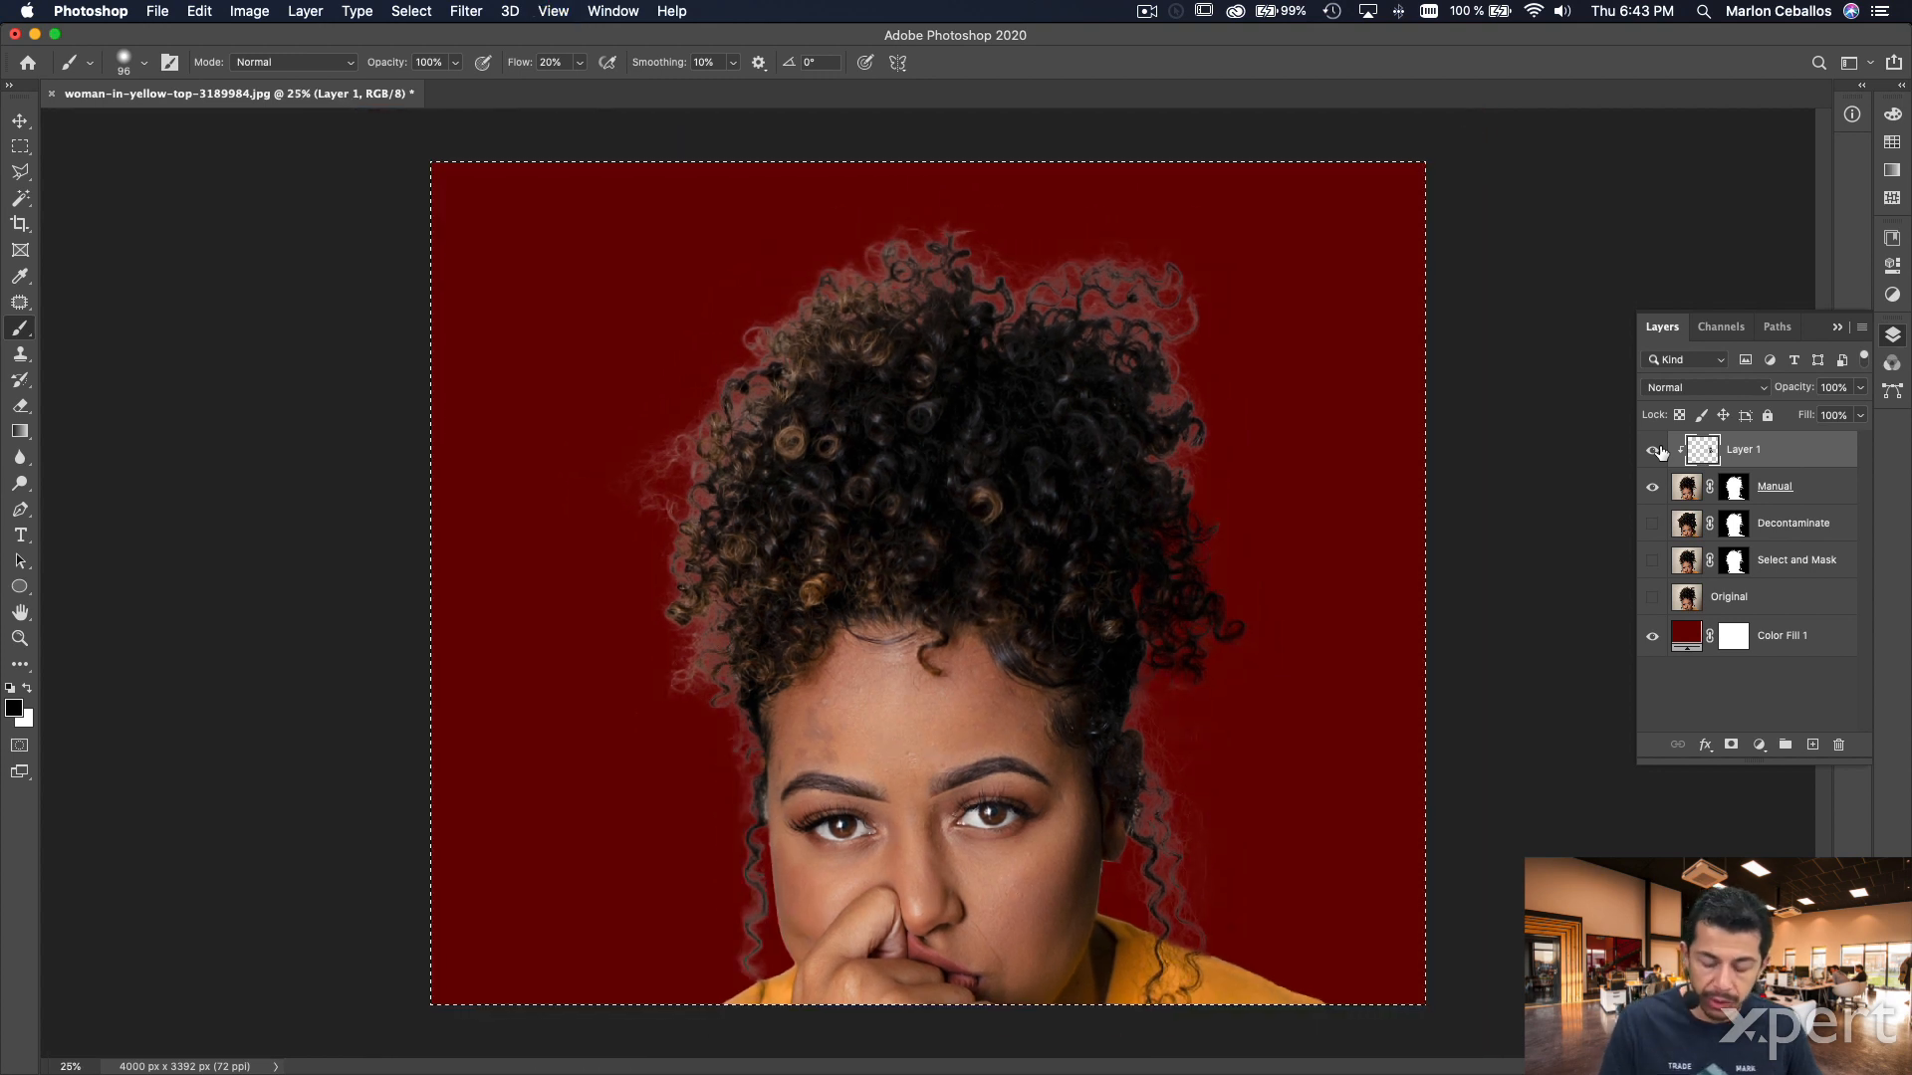
left_click(1658, 451)
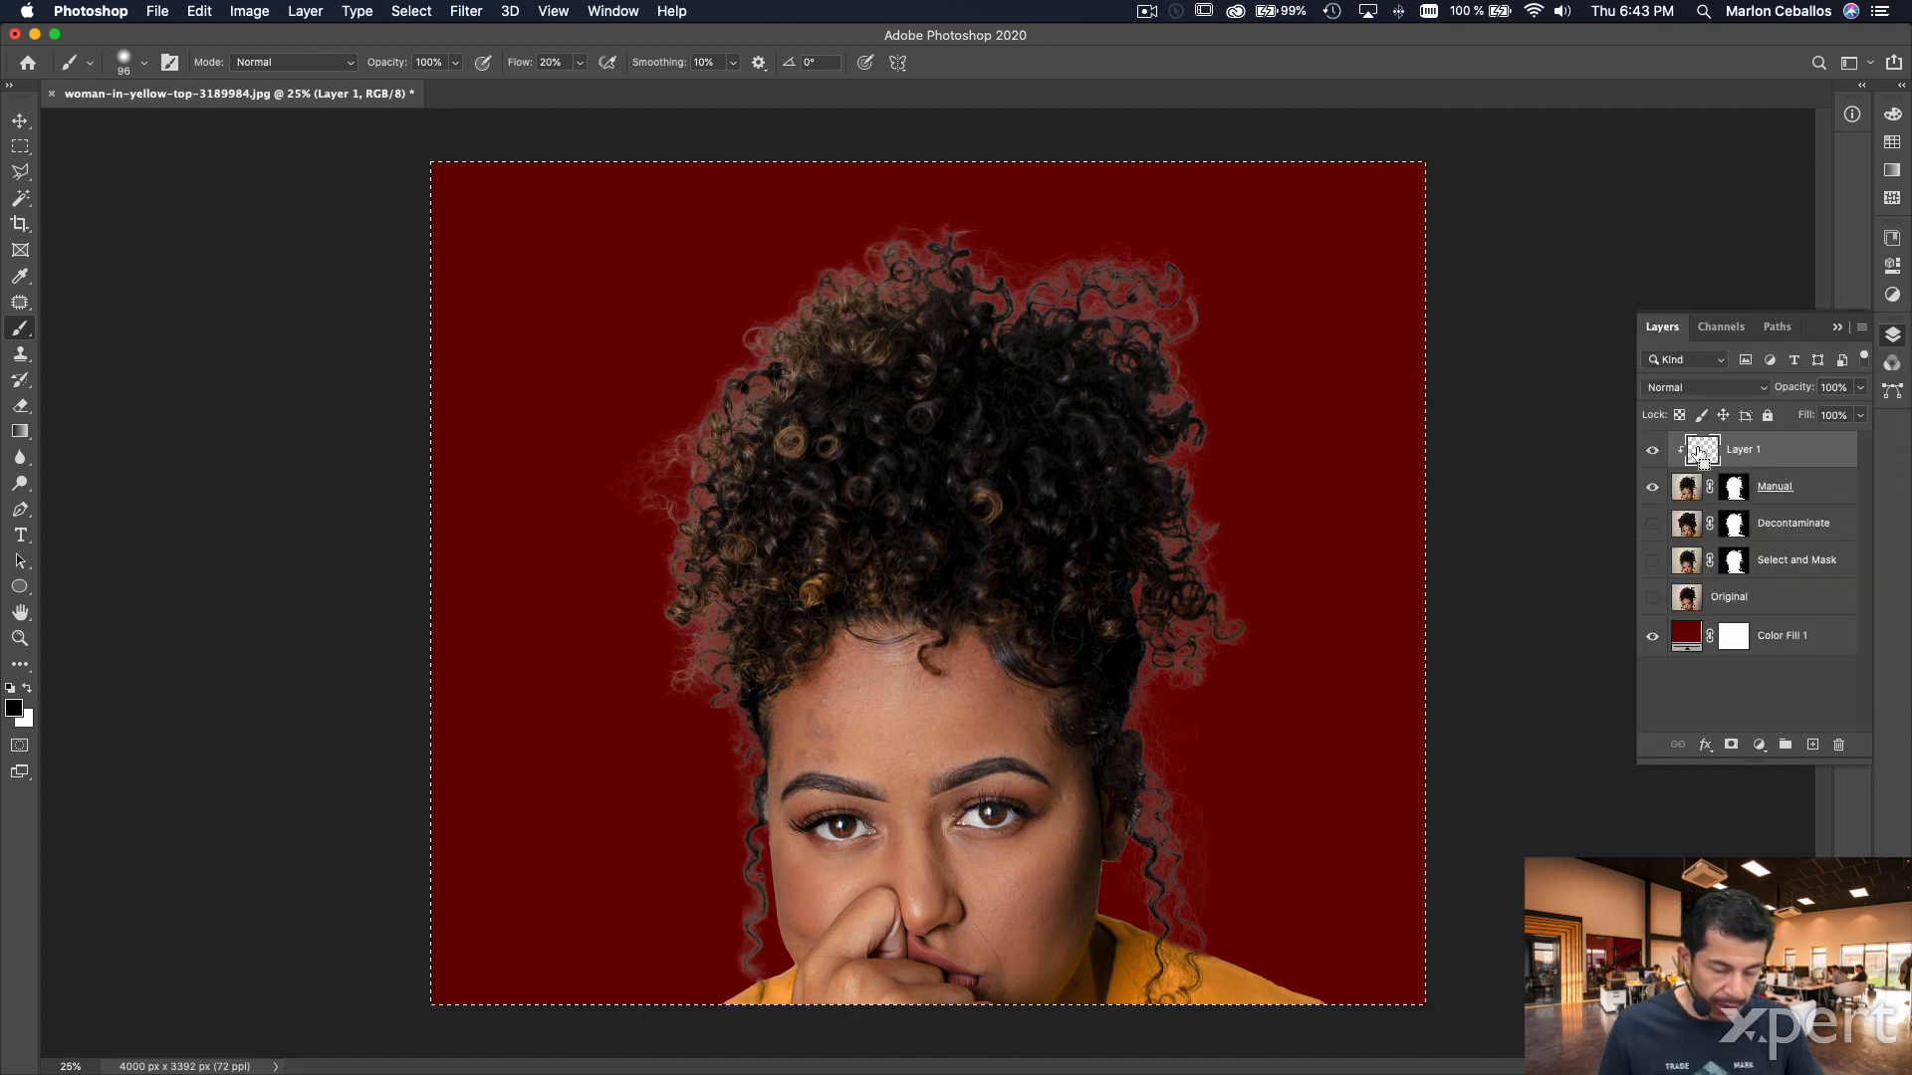
key("super+d")
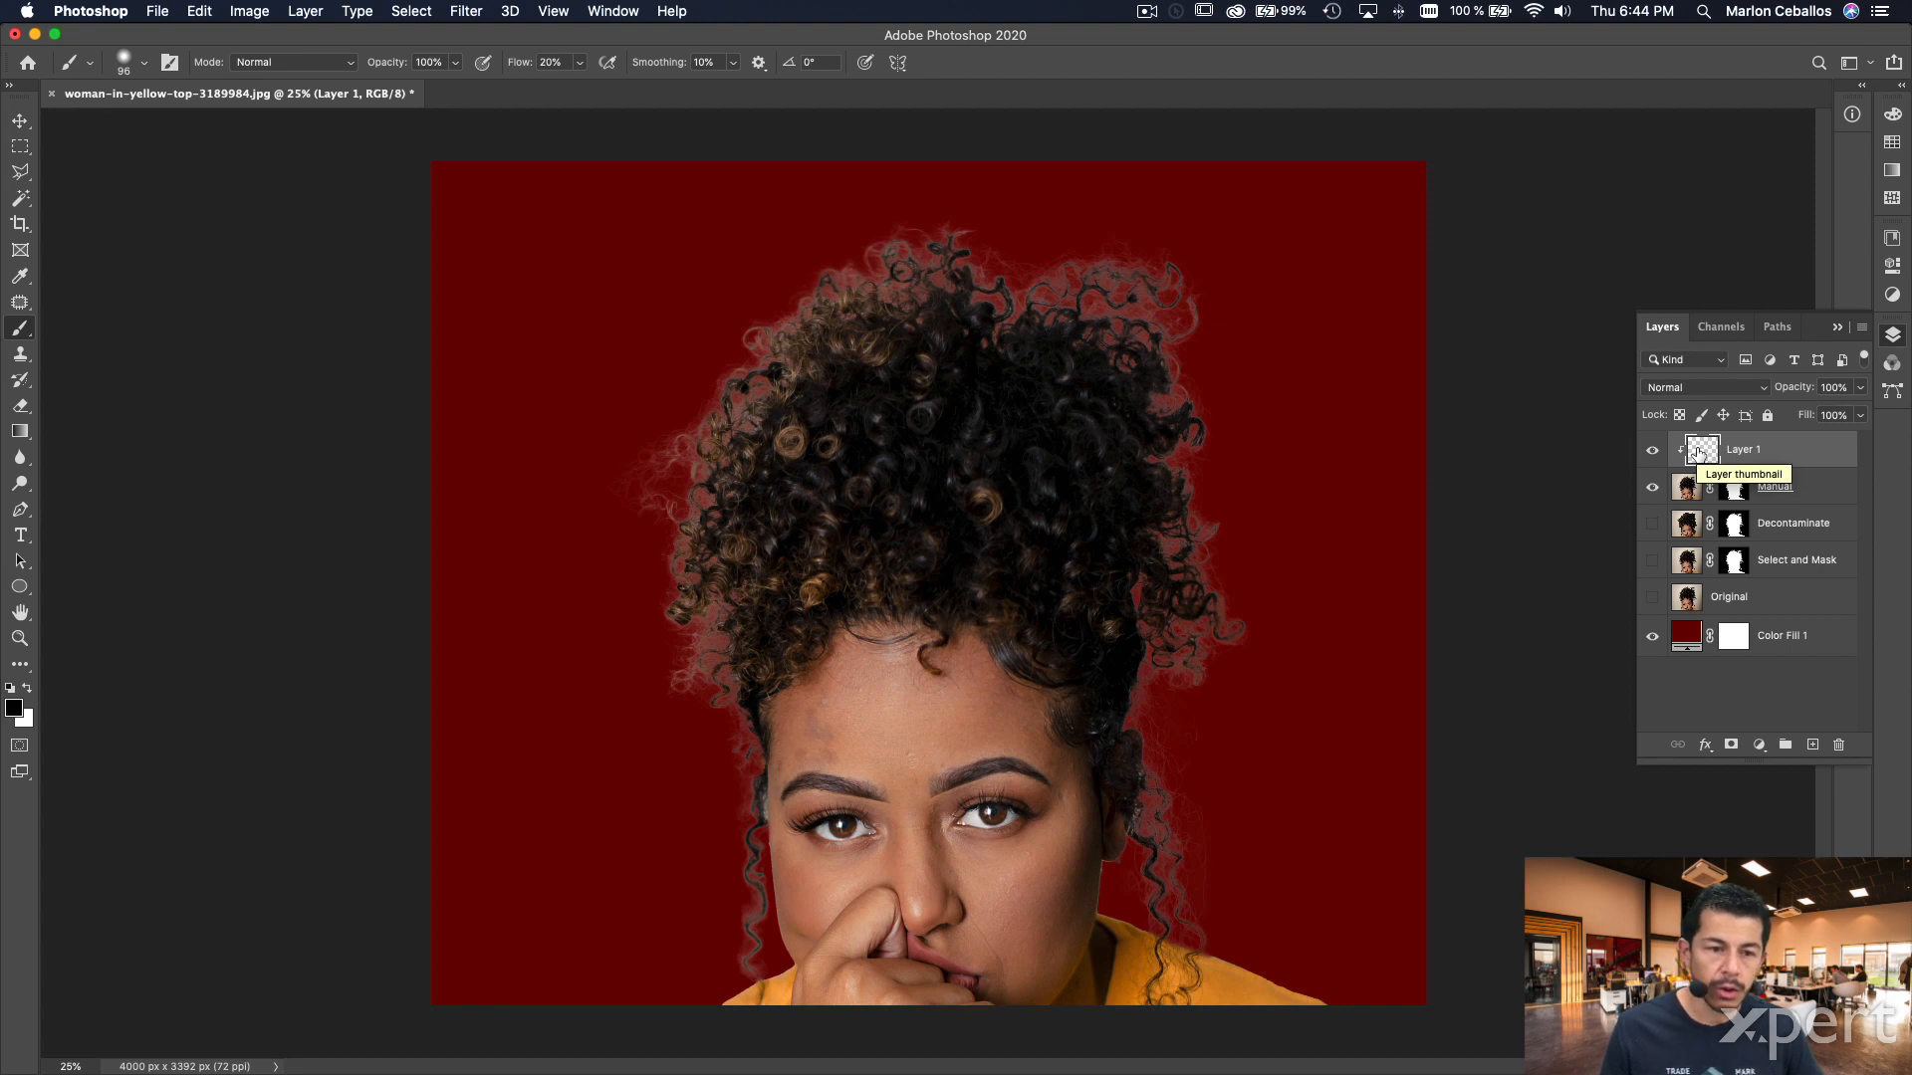
- Choose the Clone Stamp tool and enlarge its brush to a 134 px diameter for the hair's left edge
left_click(20, 356)
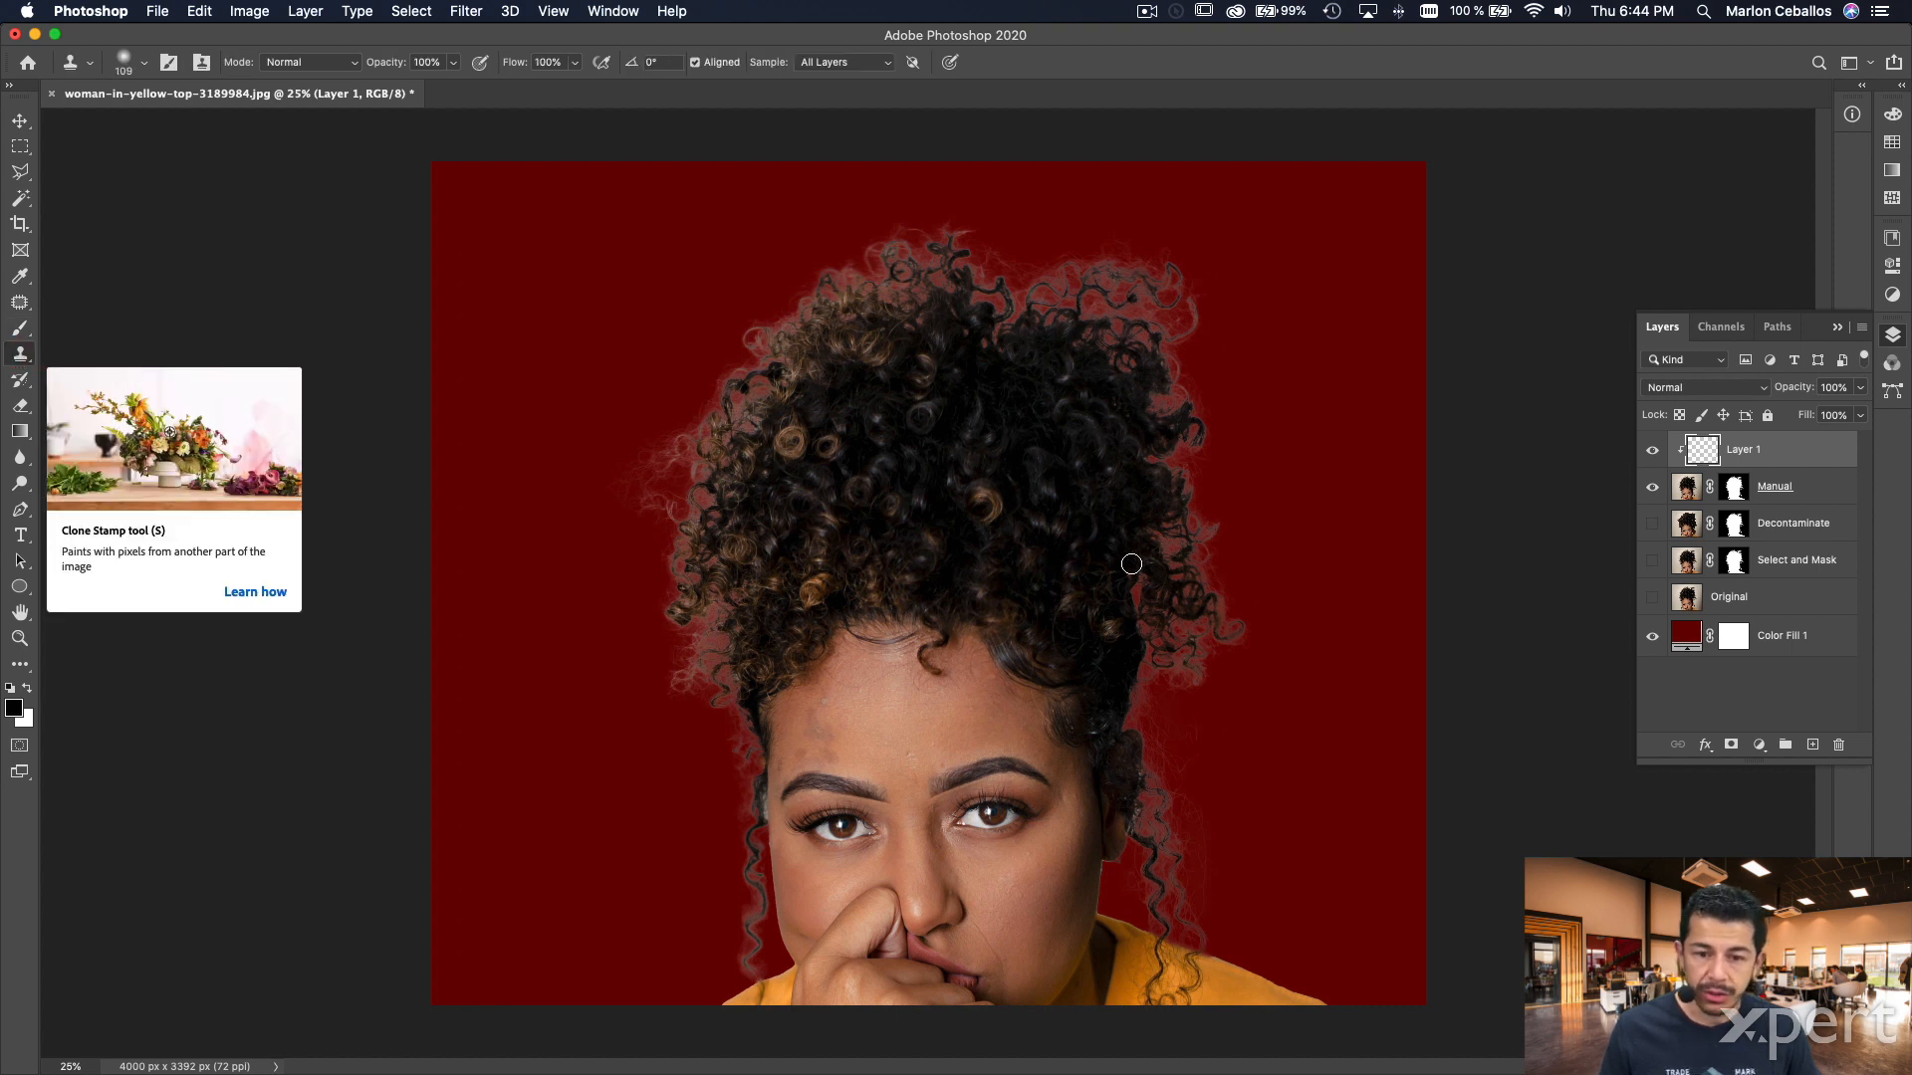
left_click_drag(1199, 678, 1289, 634)
scroll(1258, 586, "left", 15)
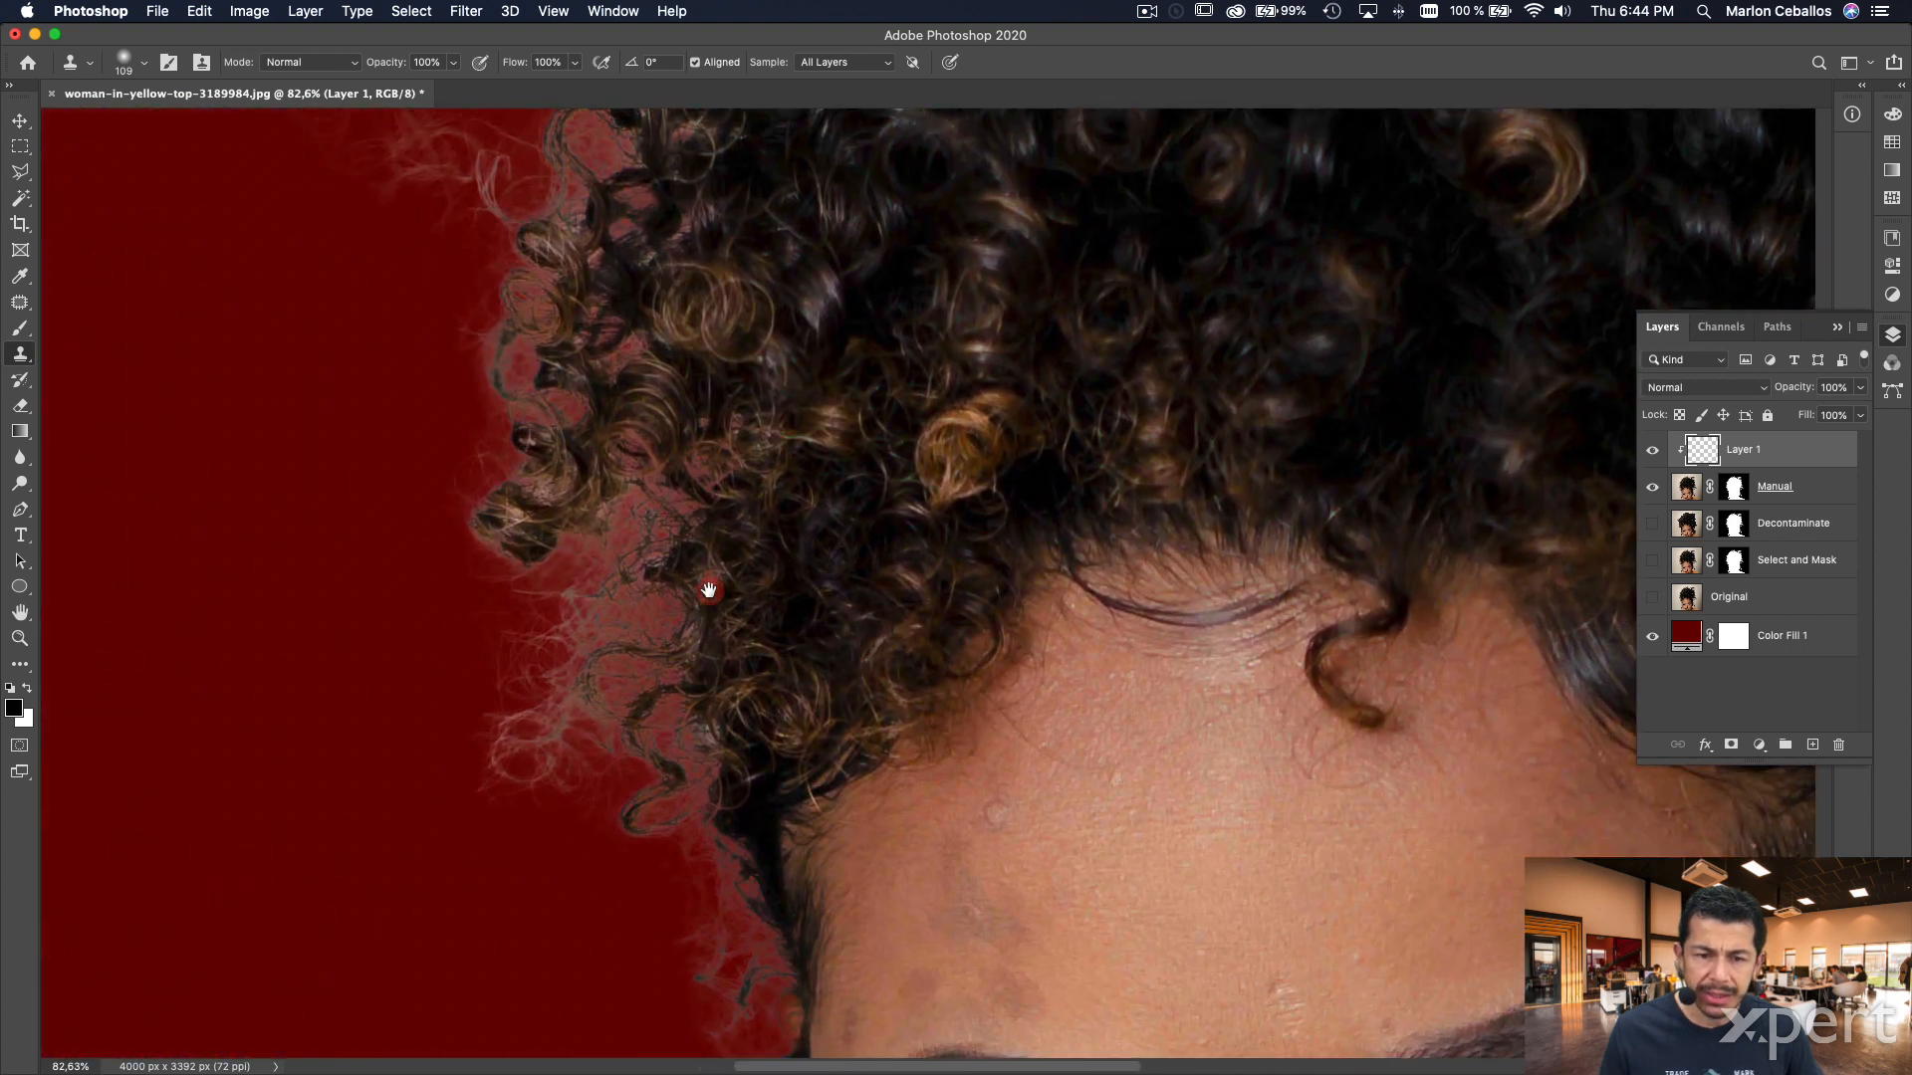
left_click_drag(709, 590, 608, 695)
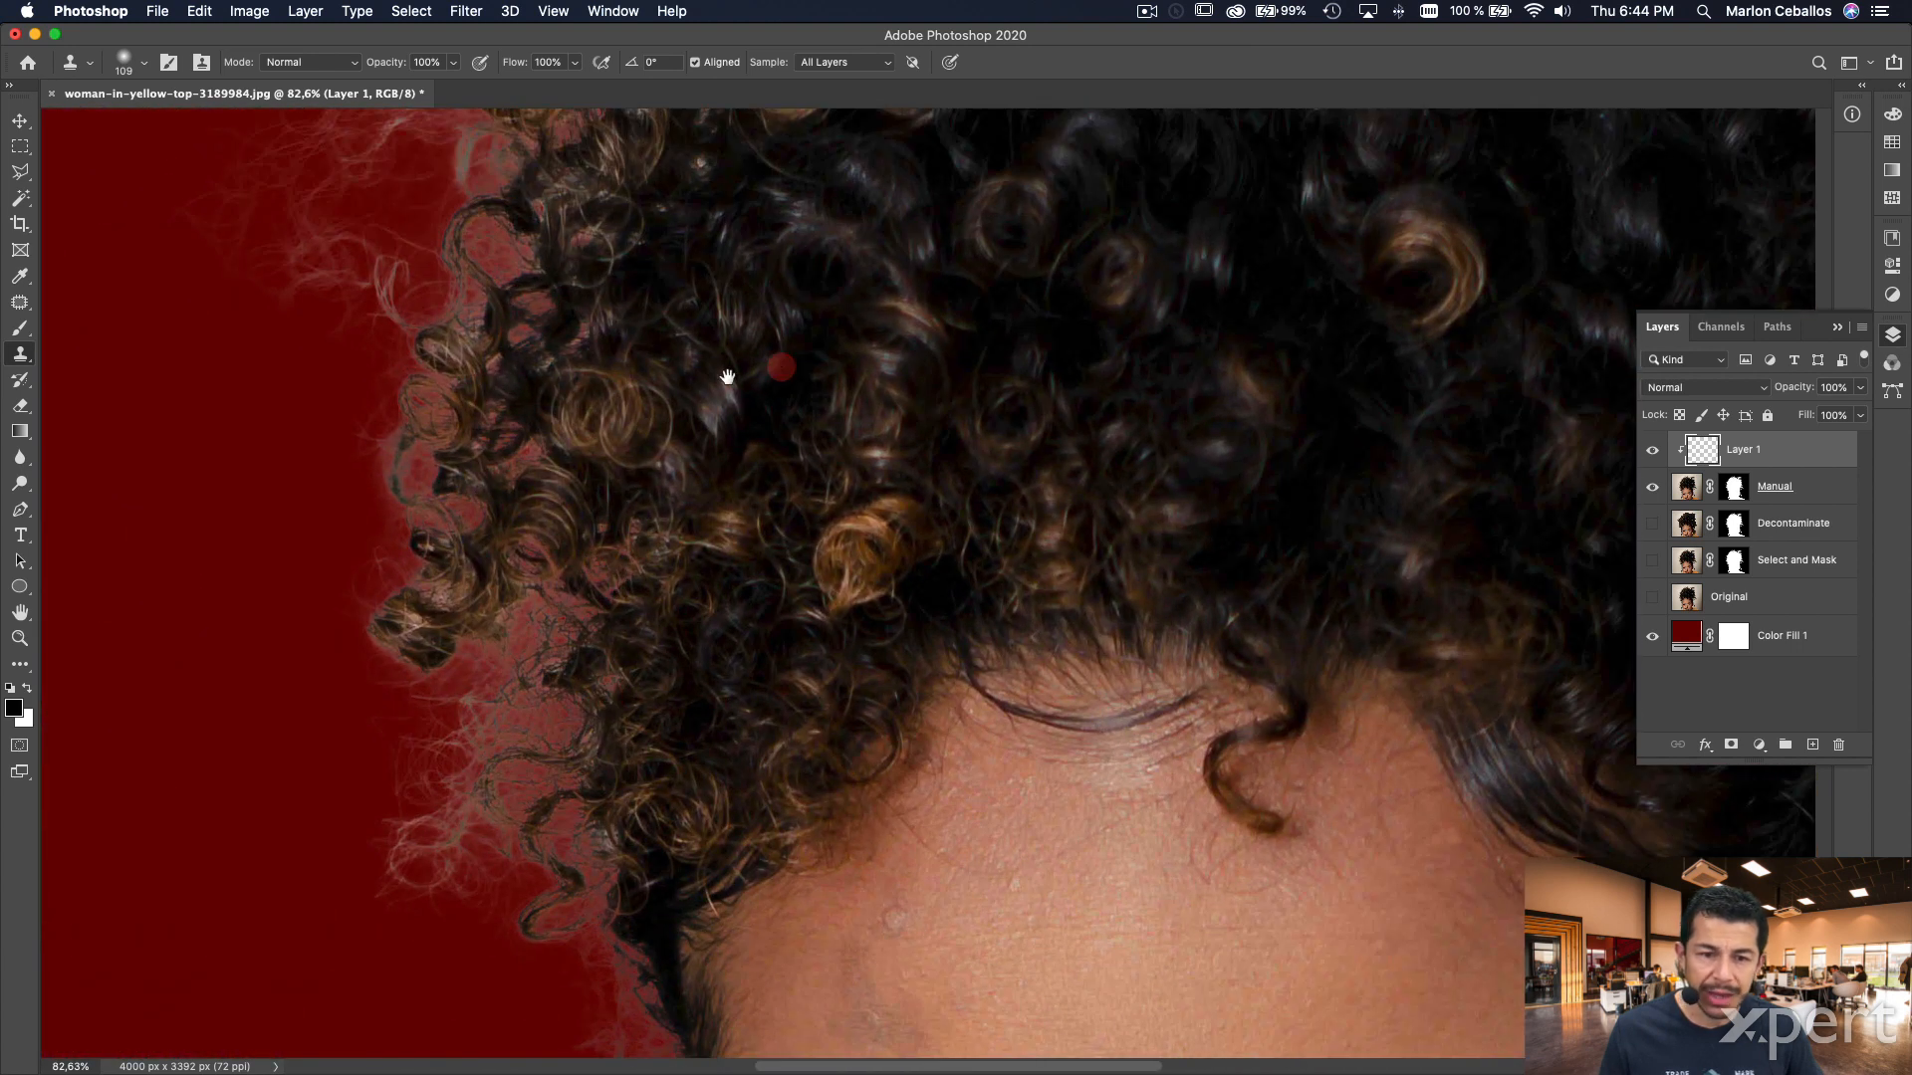
mouse_move(702, 382)
left_mouse_down()
mouse_move(564, 568)
mouse_move(627, 546)
mouse_move(693, 363)
left_mouse_up()
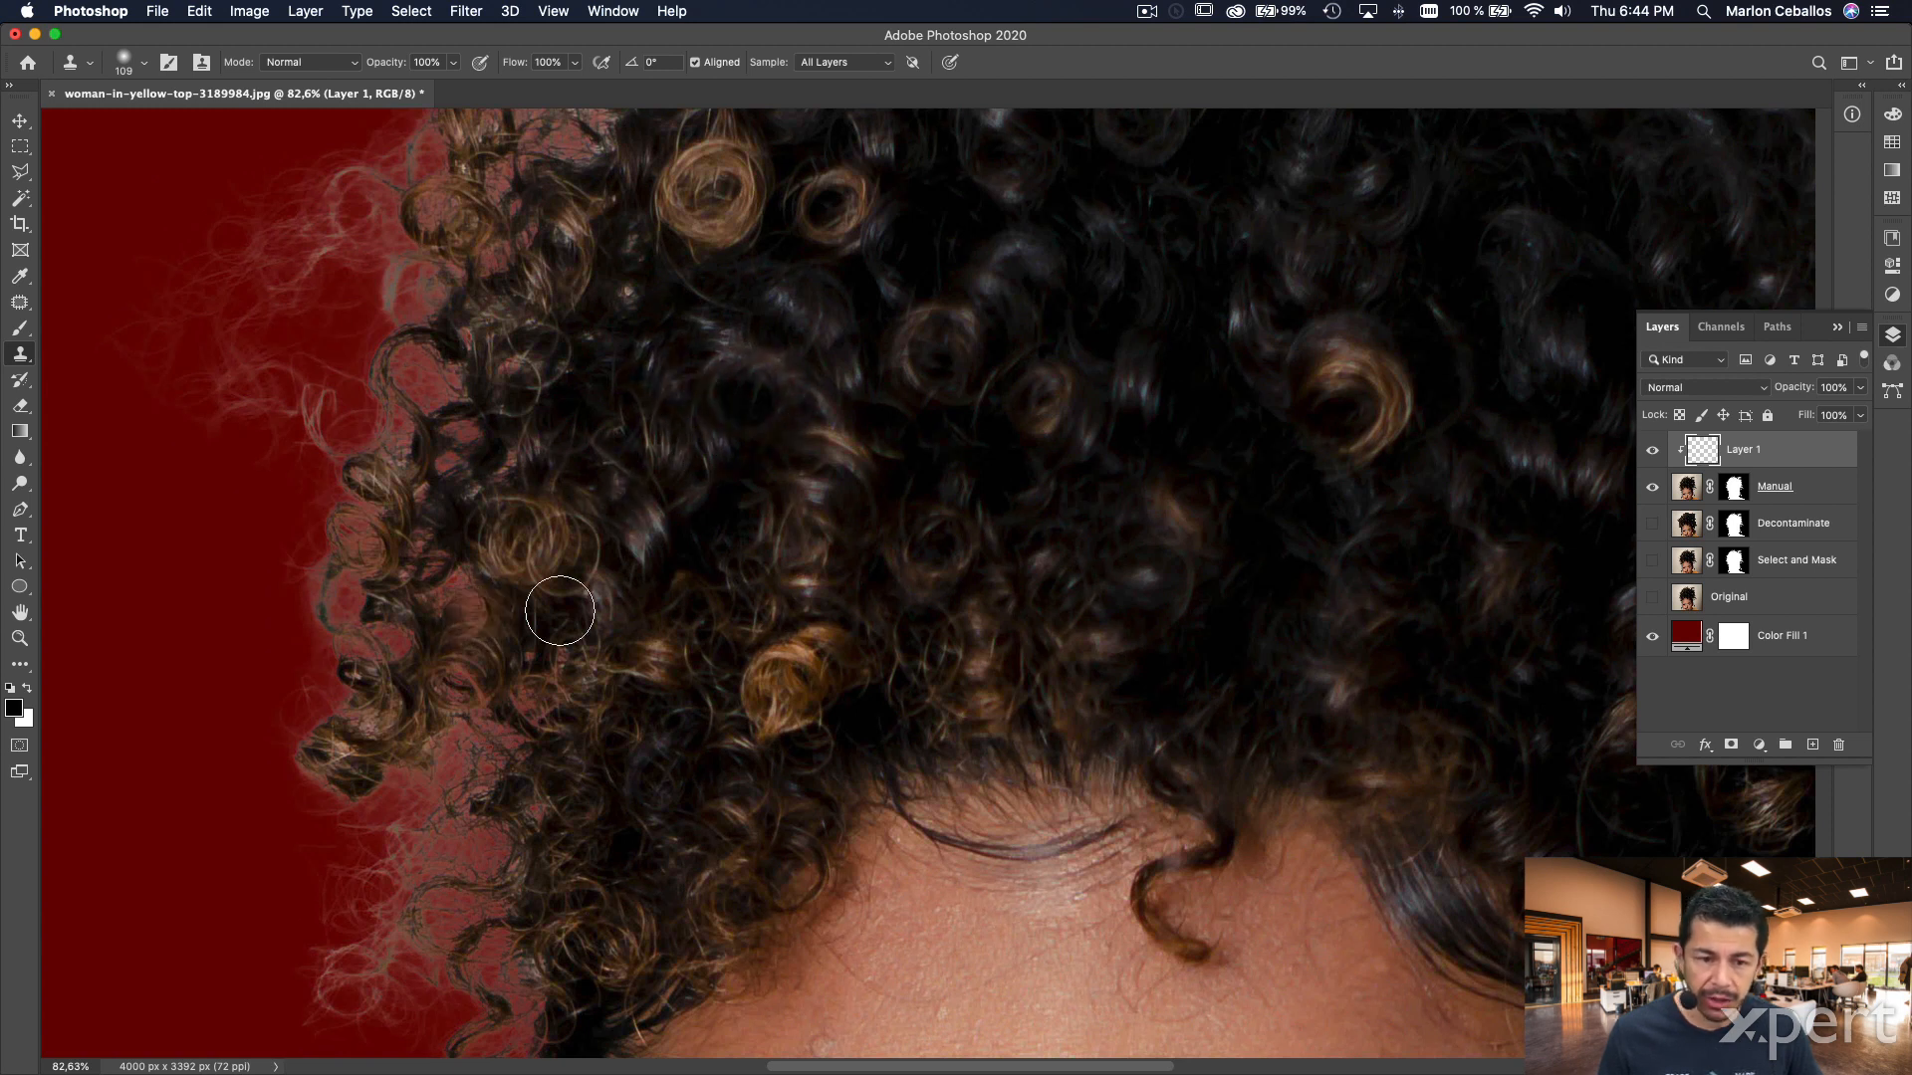
left_click_drag(686, 402, 902, 489)
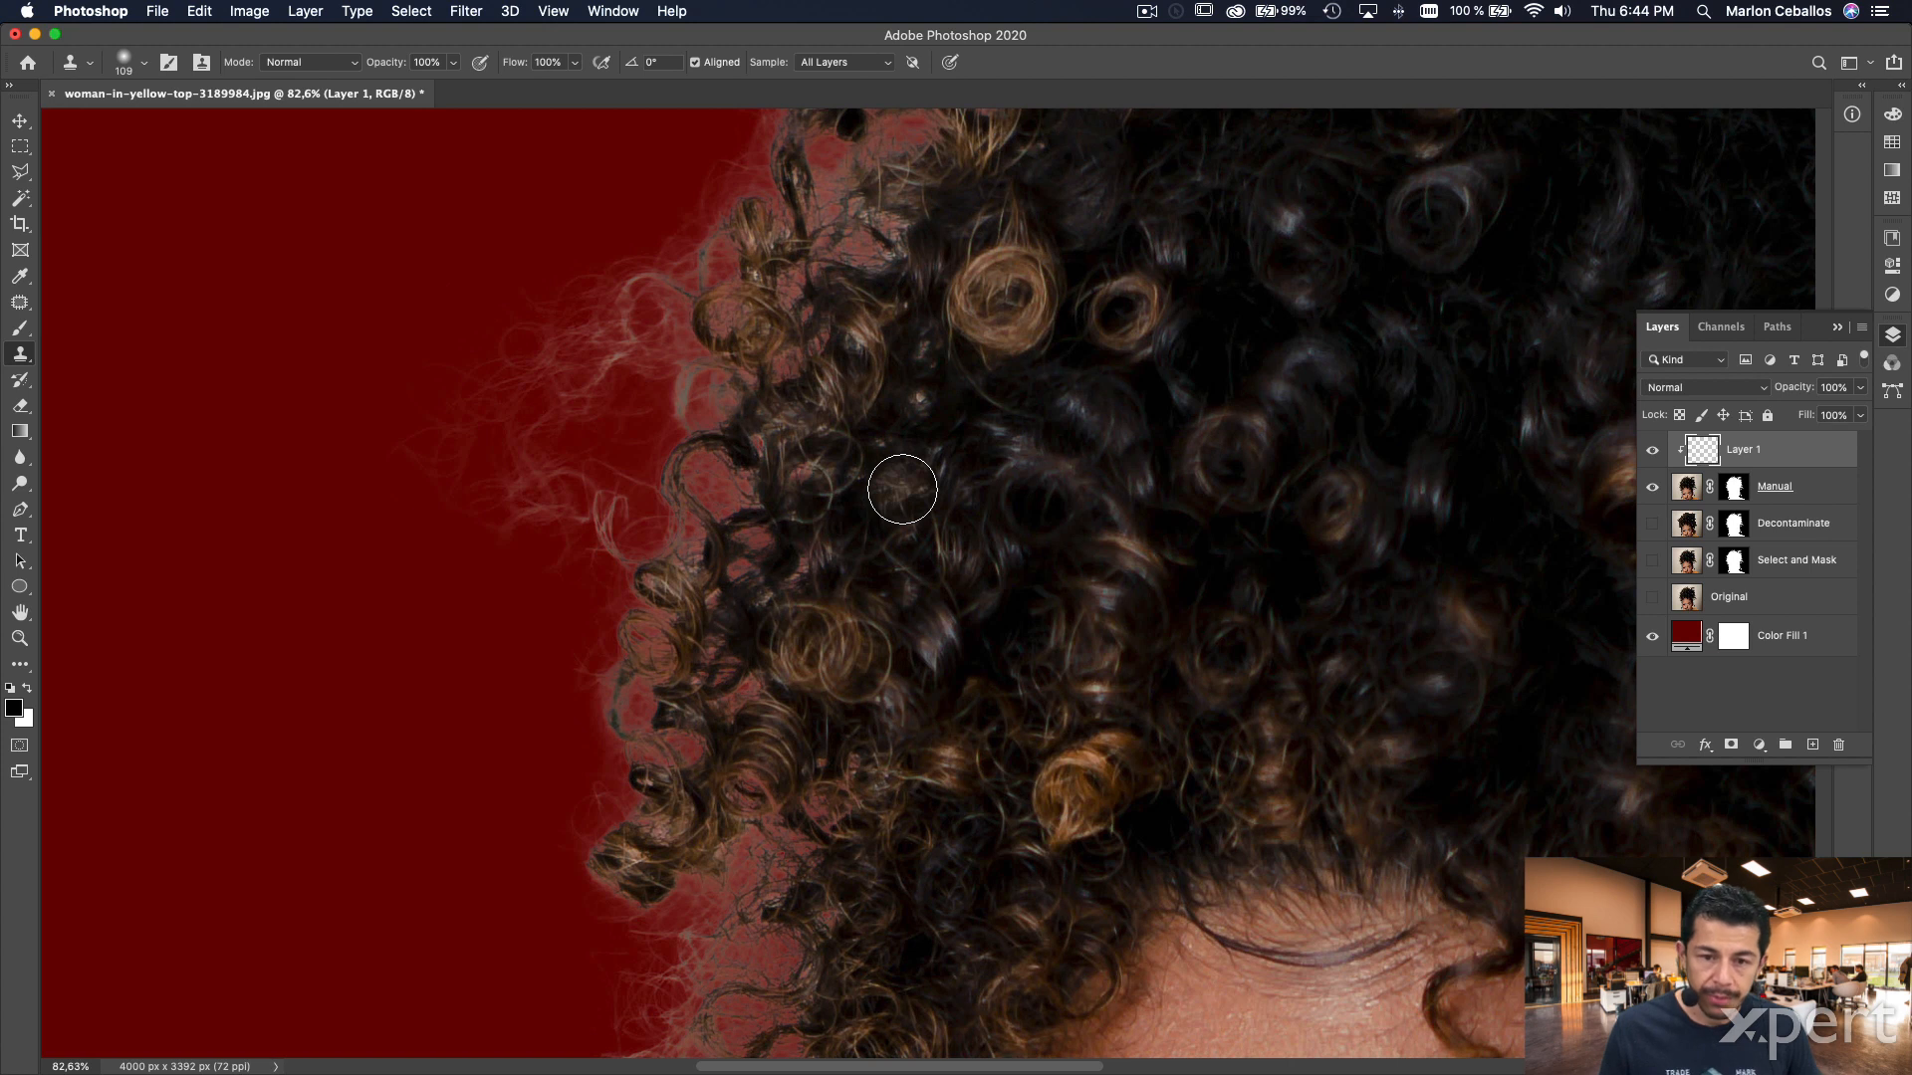
left_click_drag(902, 489, 936, 499, "ctrl+alt")
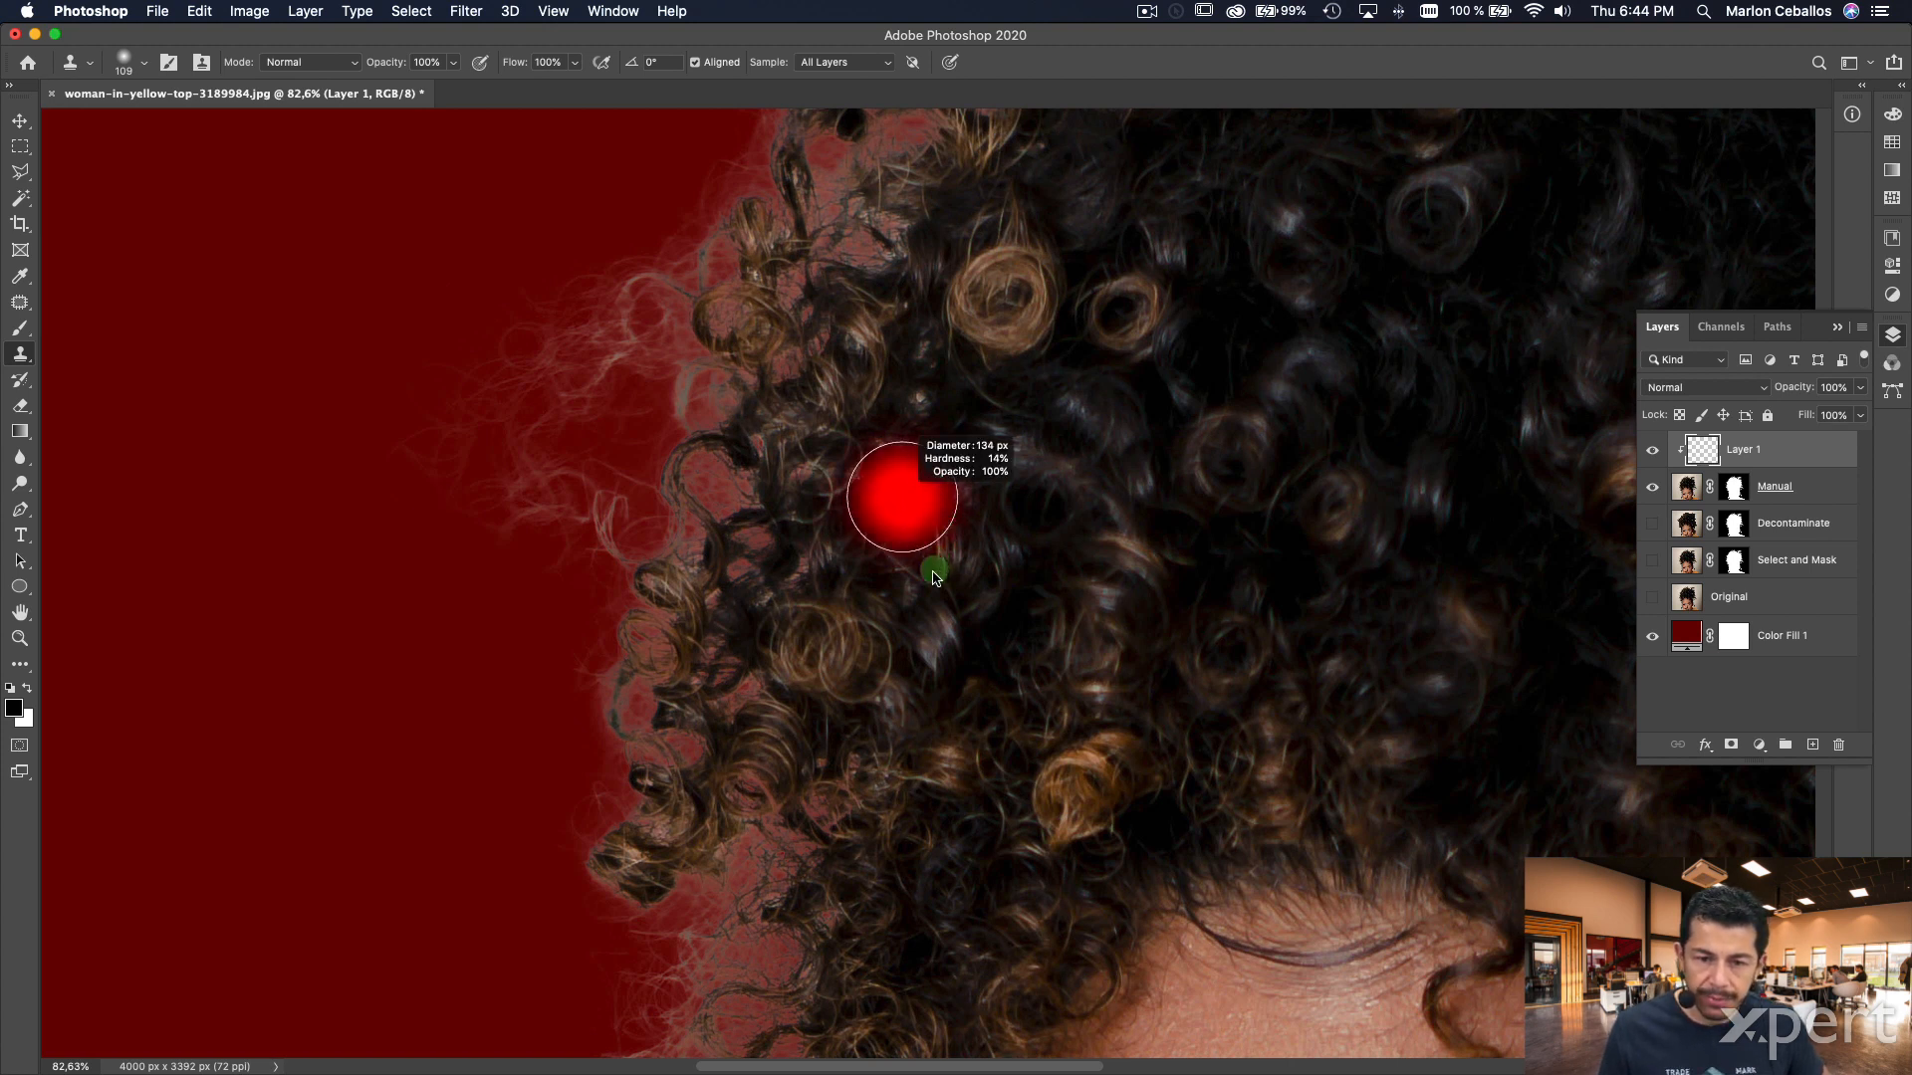
left_click_drag(932, 577, 926, 563, "ctrl+alt")
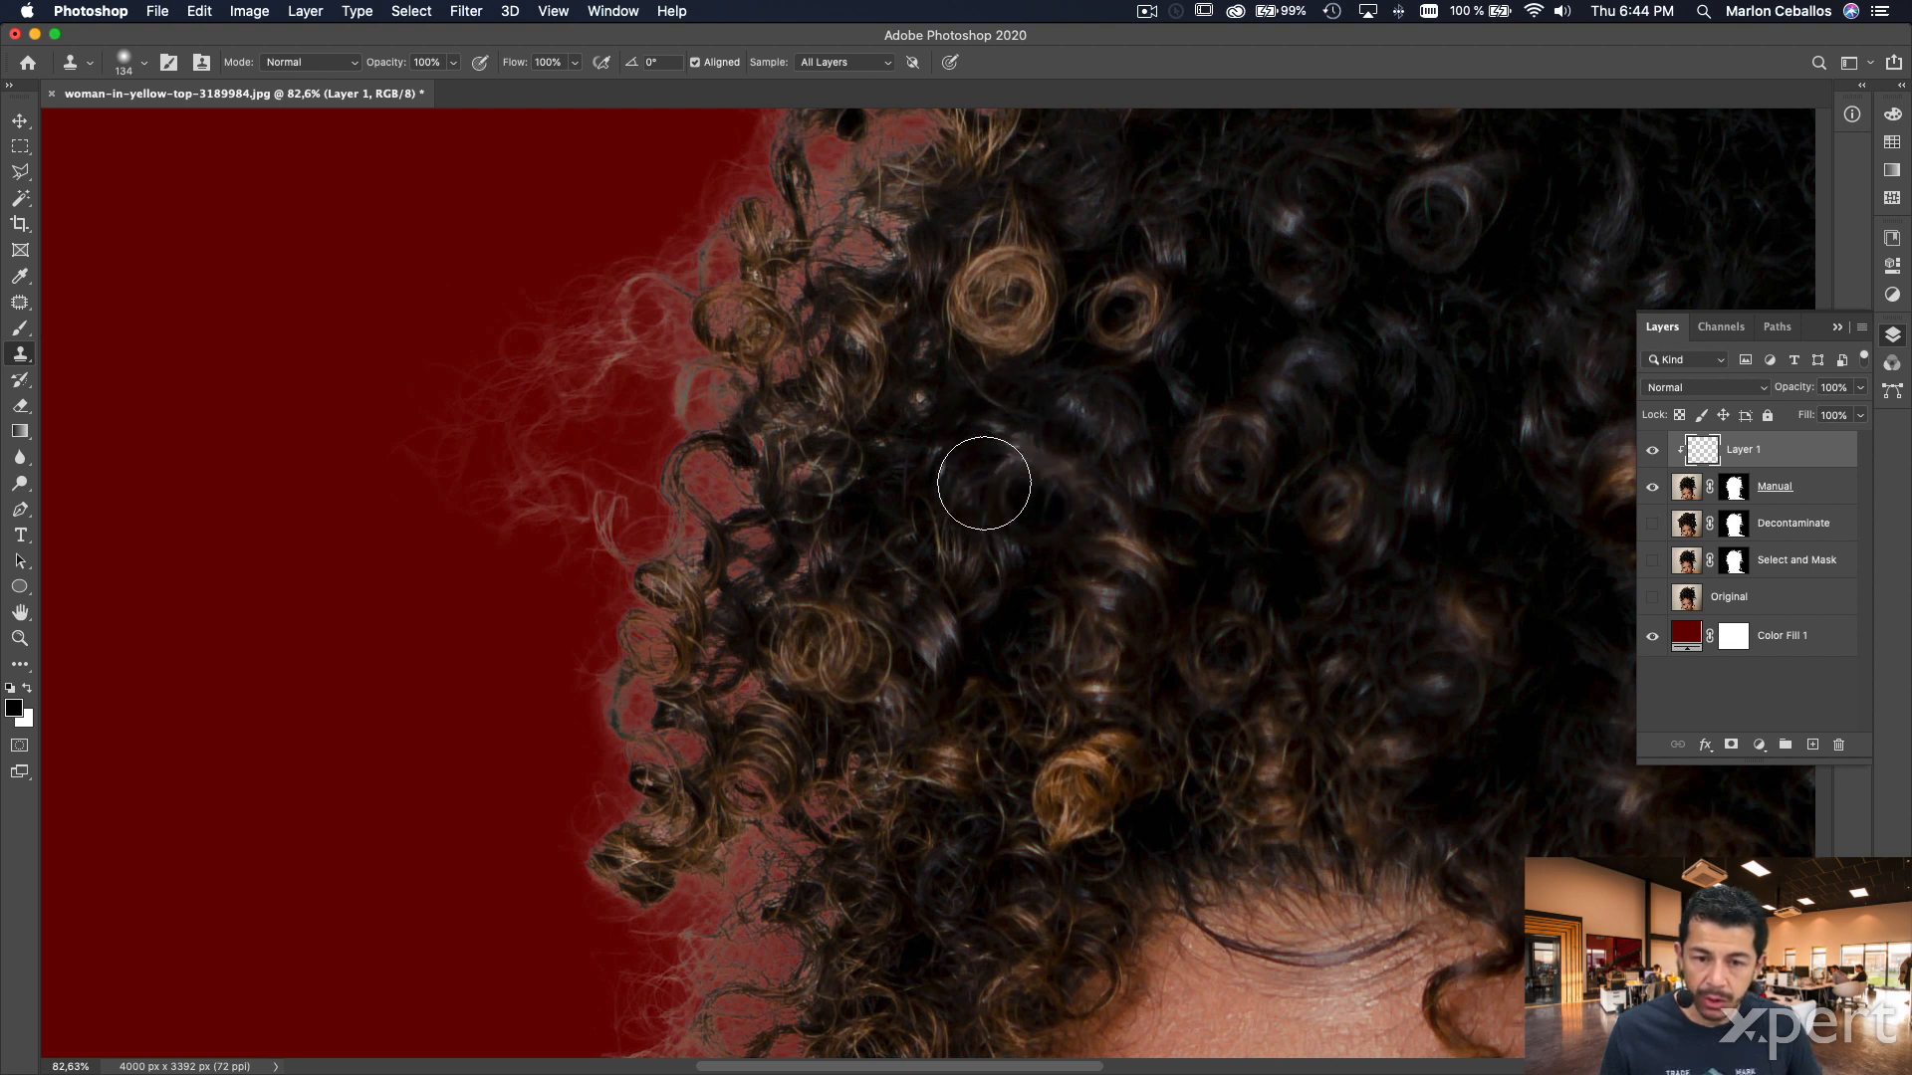
- Clone dark curls from inside the hair over the light fringe along its left edge on Layer 1
mouse_move(638, 408)
left_mouse_down()
mouse_move(555, 401)
mouse_move(434, 449)
mouse_move(573, 349)
mouse_move(500, 360)
mouse_move(533, 510)
mouse_move(679, 540)
mouse_move(537, 511)
mouse_move(522, 442)
mouse_move(616, 319)
mouse_move(601, 345)
mouse_move(695, 399)
mouse_move(640, 455)
mouse_move(654, 486)
mouse_move(614, 569)
mouse_move(586, 533)
mouse_move(550, 922)
mouse_move(681, 938)
mouse_move(746, 914)
mouse_move(703, 956)
mouse_move(730, 915)
mouse_move(555, 910)
mouse_move(616, 800)
mouse_move(651, 655)
mouse_move(657, 697)
mouse_move(695, 698)
mouse_move(874, 586)
mouse_move(836, 617)
mouse_move(705, 653)
mouse_move(672, 725)
mouse_move(622, 709)
mouse_move(631, 724)
mouse_move(659, 627)
left_mouse_up()
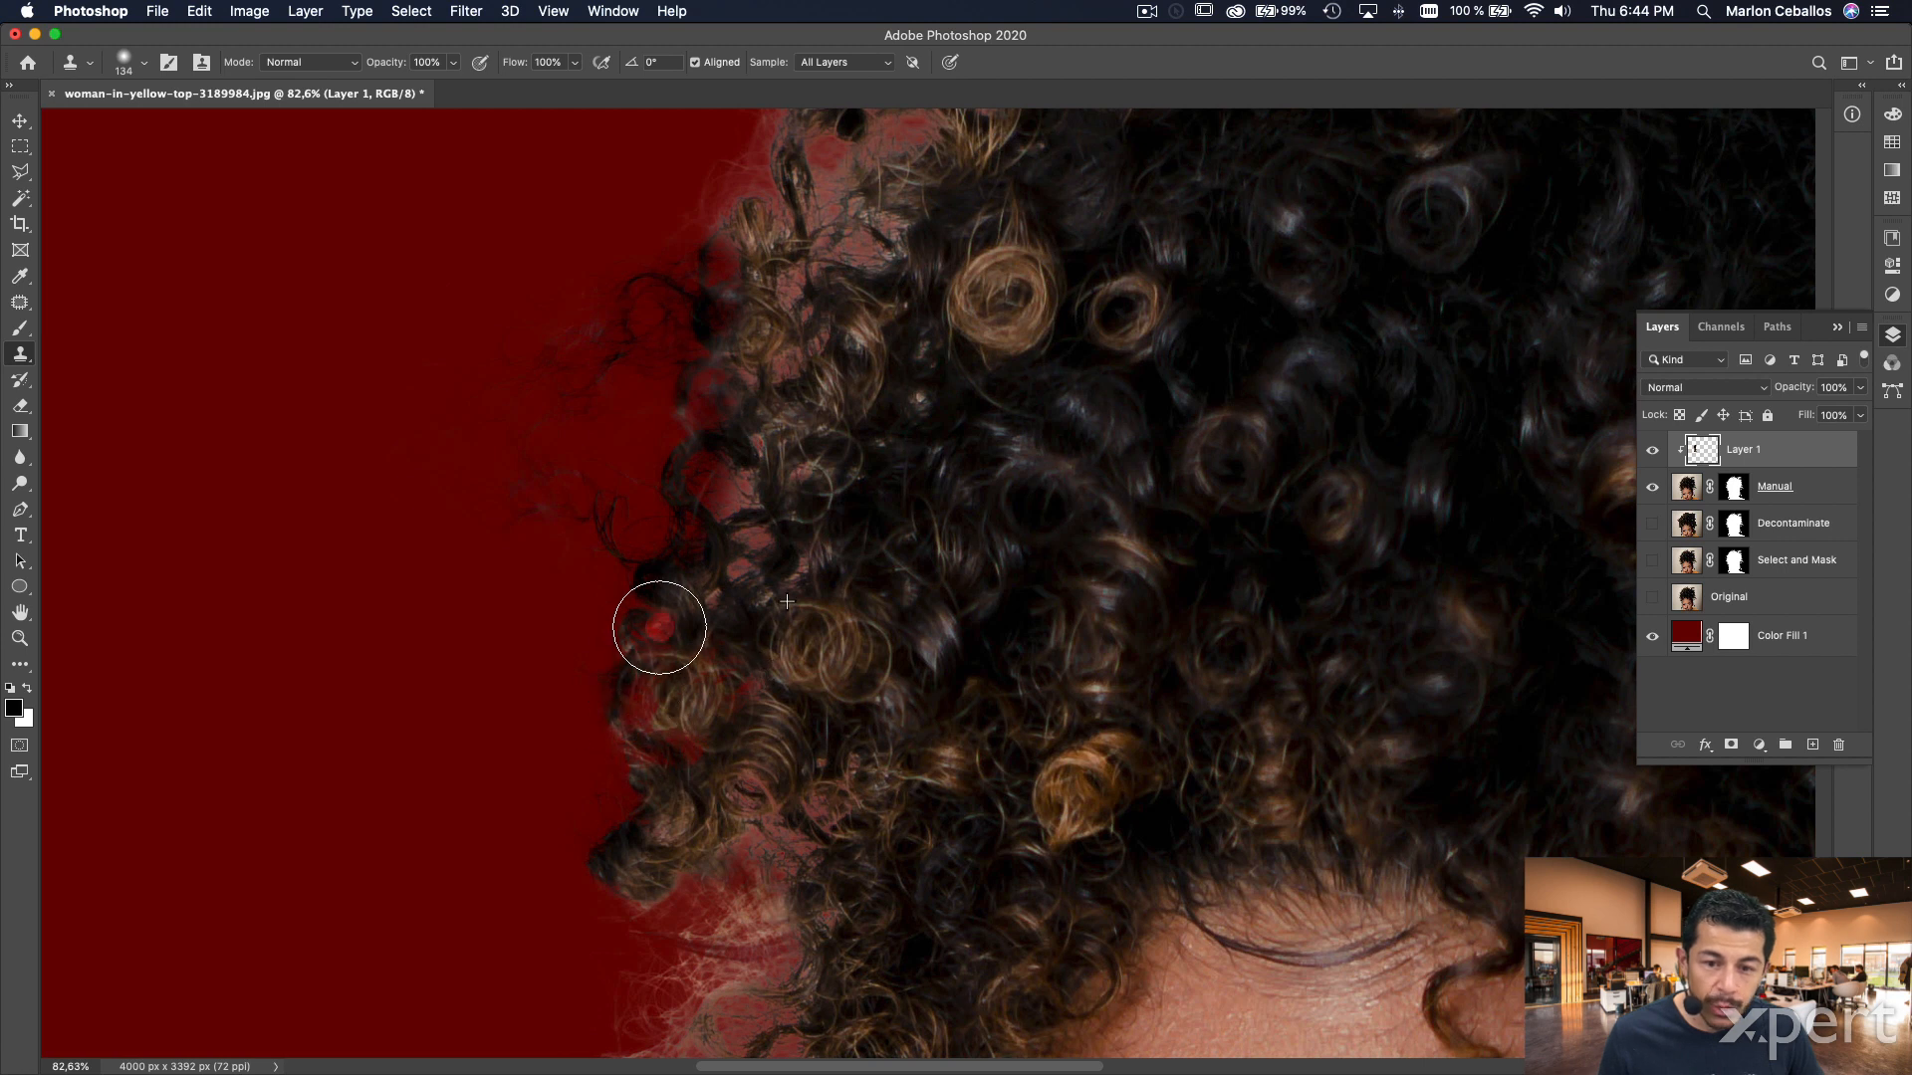
left_click(904, 537, "alt")
left_click_drag(652, 515, 601, 489)
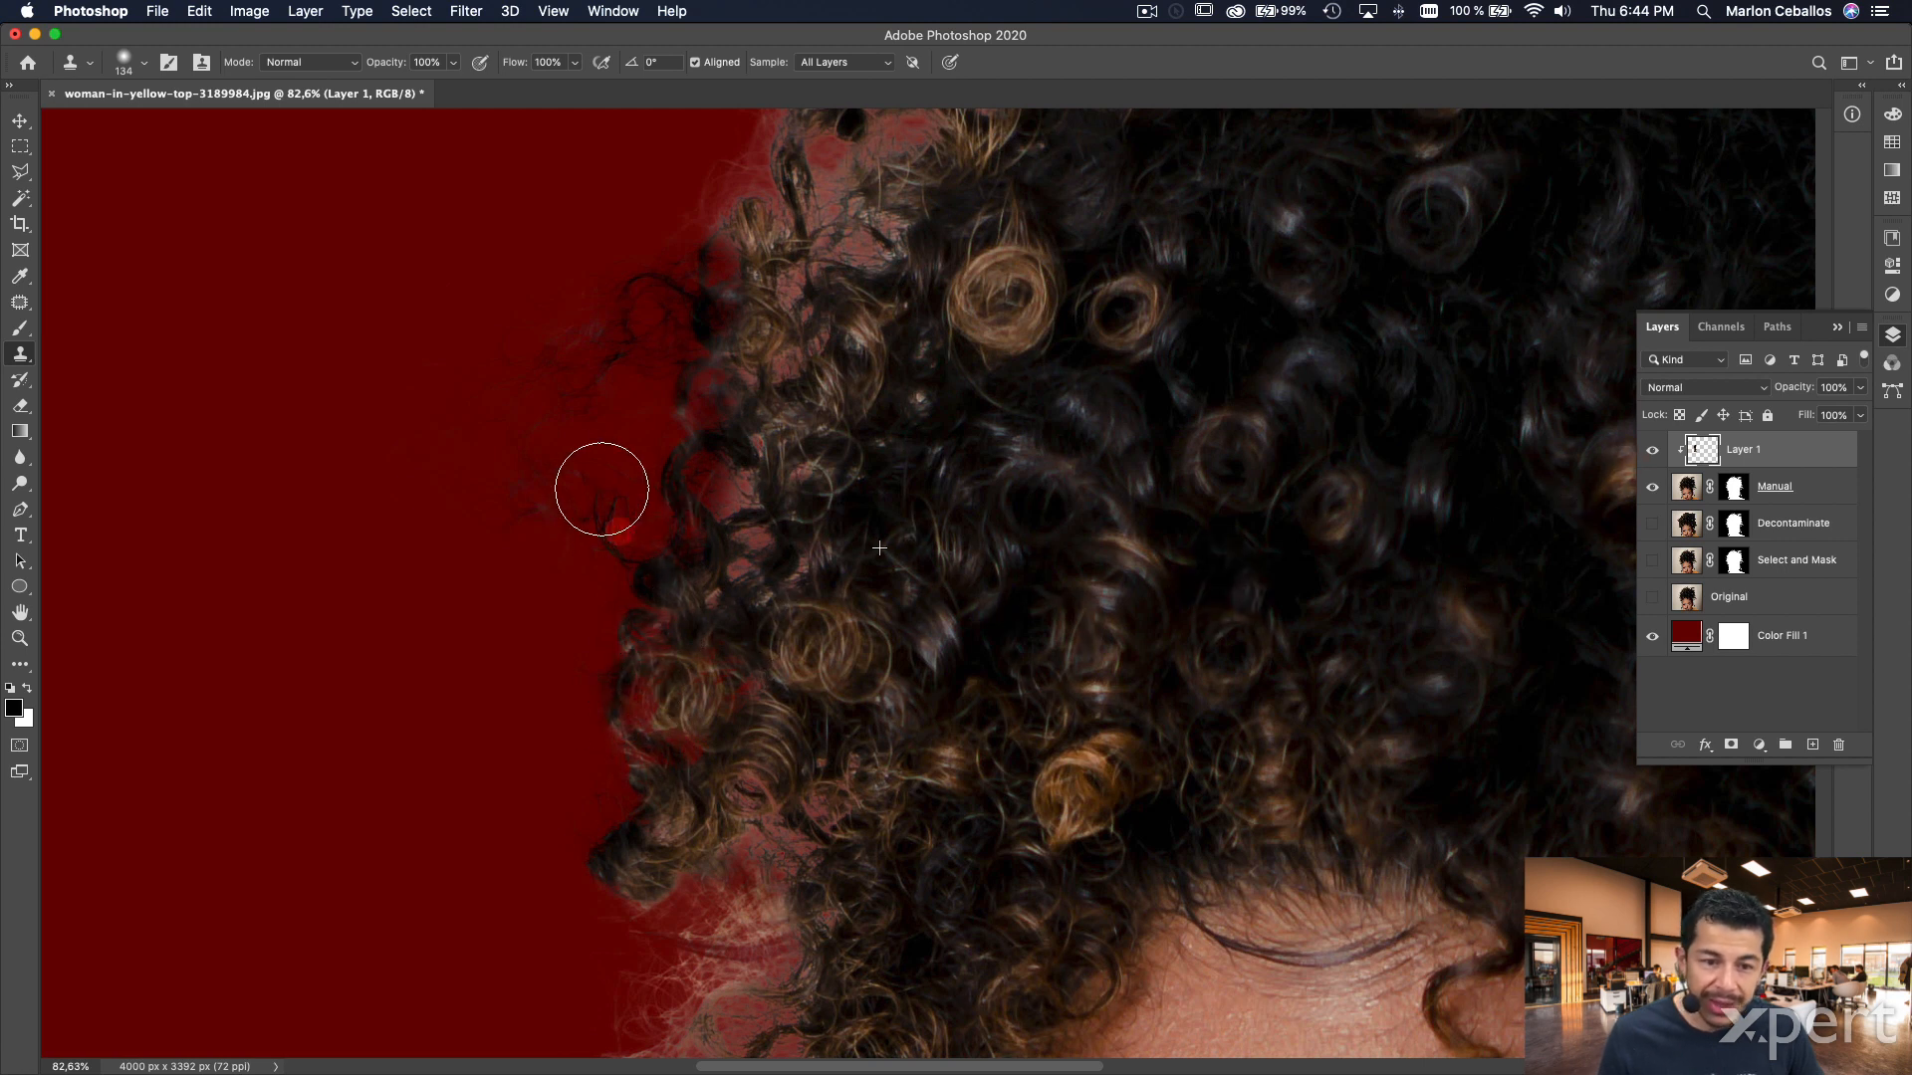
left_click_drag(939, 469, 861, 653)
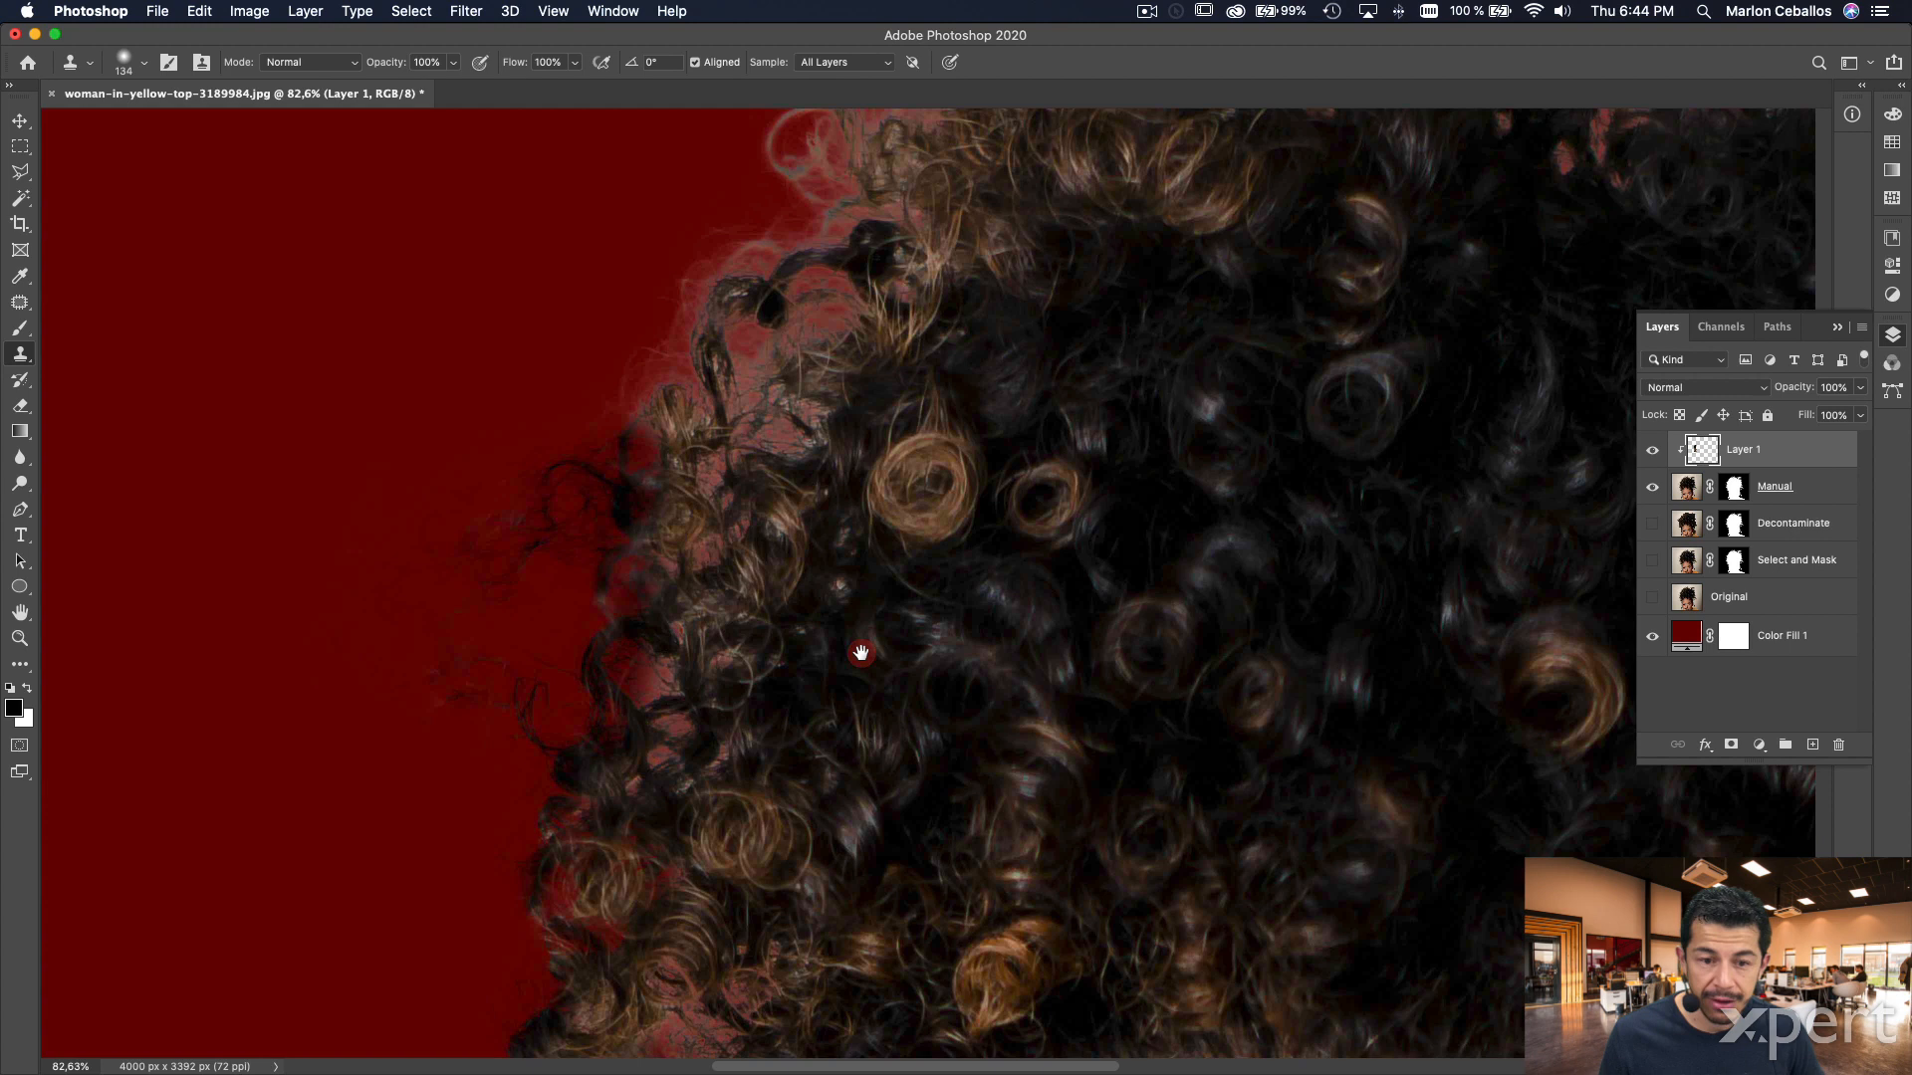
mouse_move(685, 659)
left_mouse_down()
mouse_move(646, 743)
mouse_move(675, 730)
mouse_move(576, 776)
mouse_move(571, 807)
mouse_move(659, 726)
left_mouse_up()
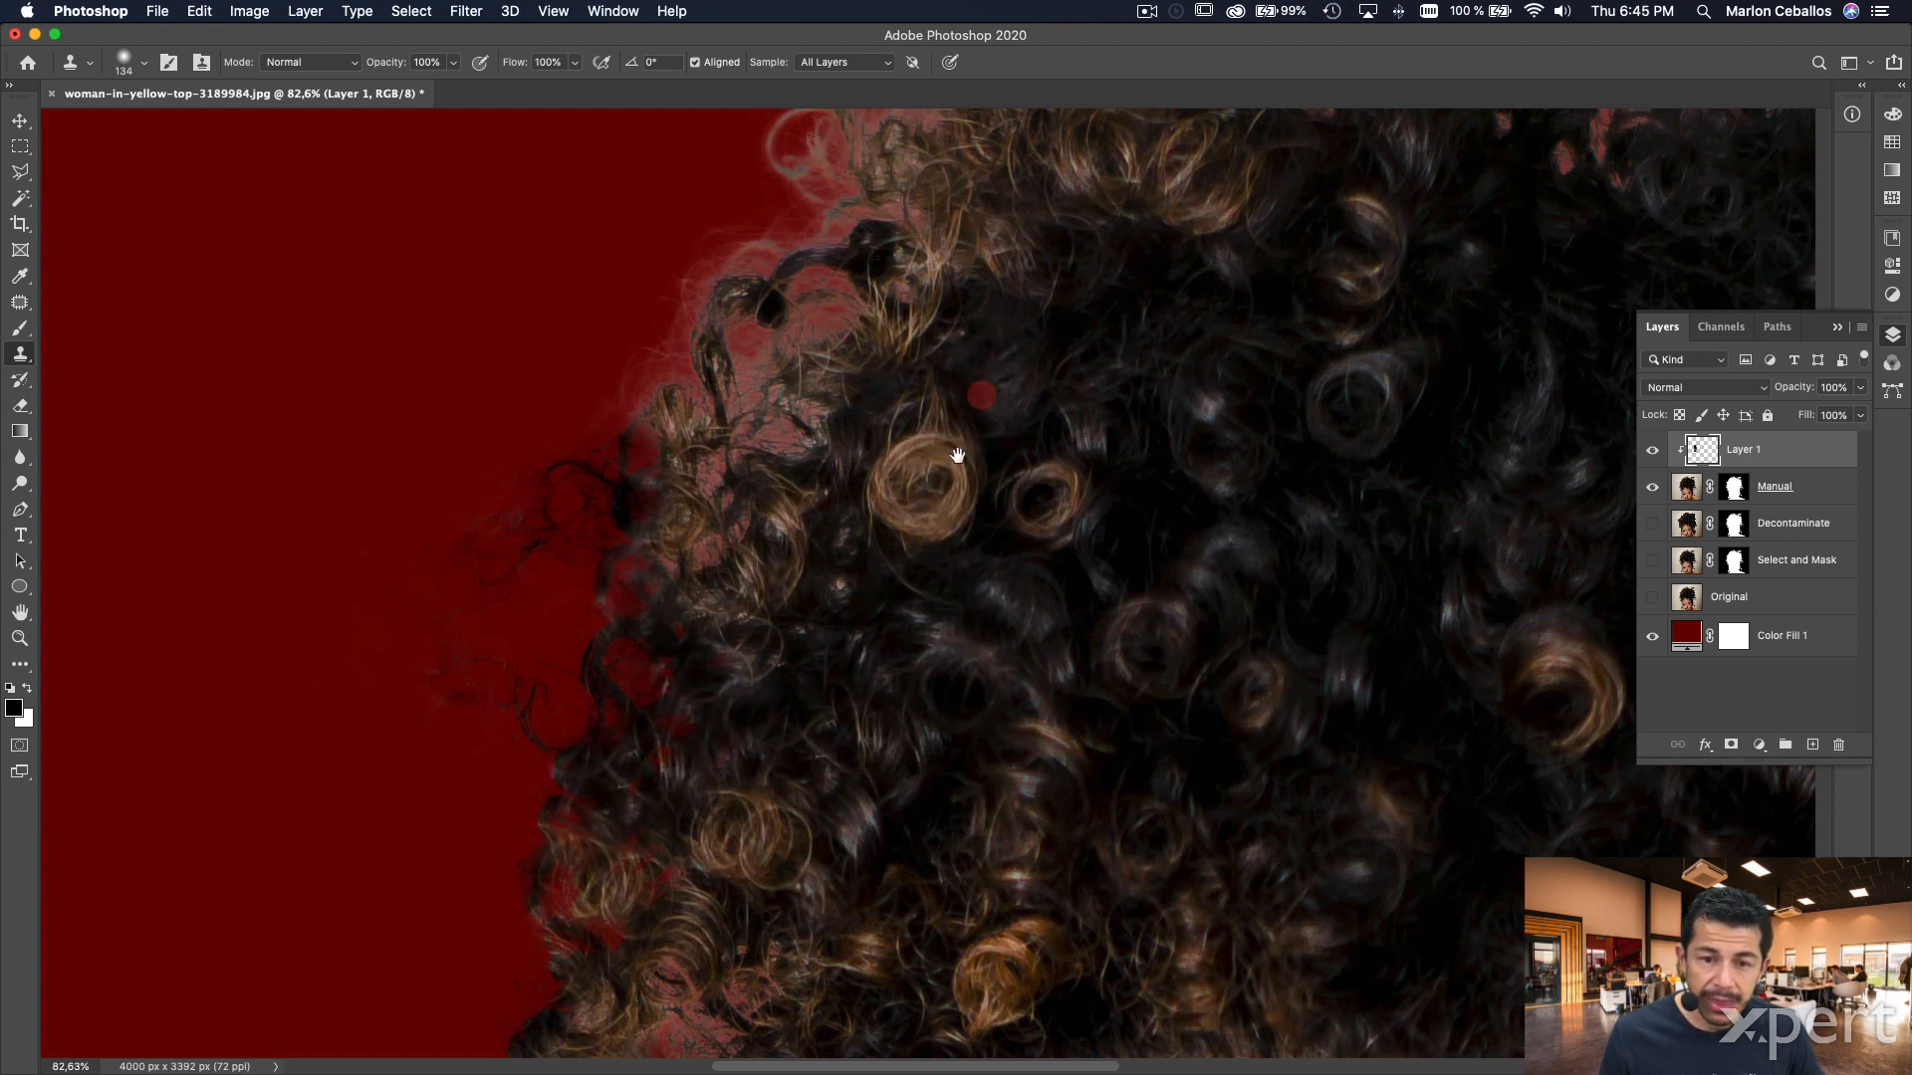
- Try a clone stroke from a newly sampled dark hair area over the left edge and undo it
left_click_drag(956, 455, 886, 737)
left_click_drag(935, 650, 1152, 351)
left_click(1156, 369, "alt")
left_click_drag(886, 414, 768, 542)
key("super+z")
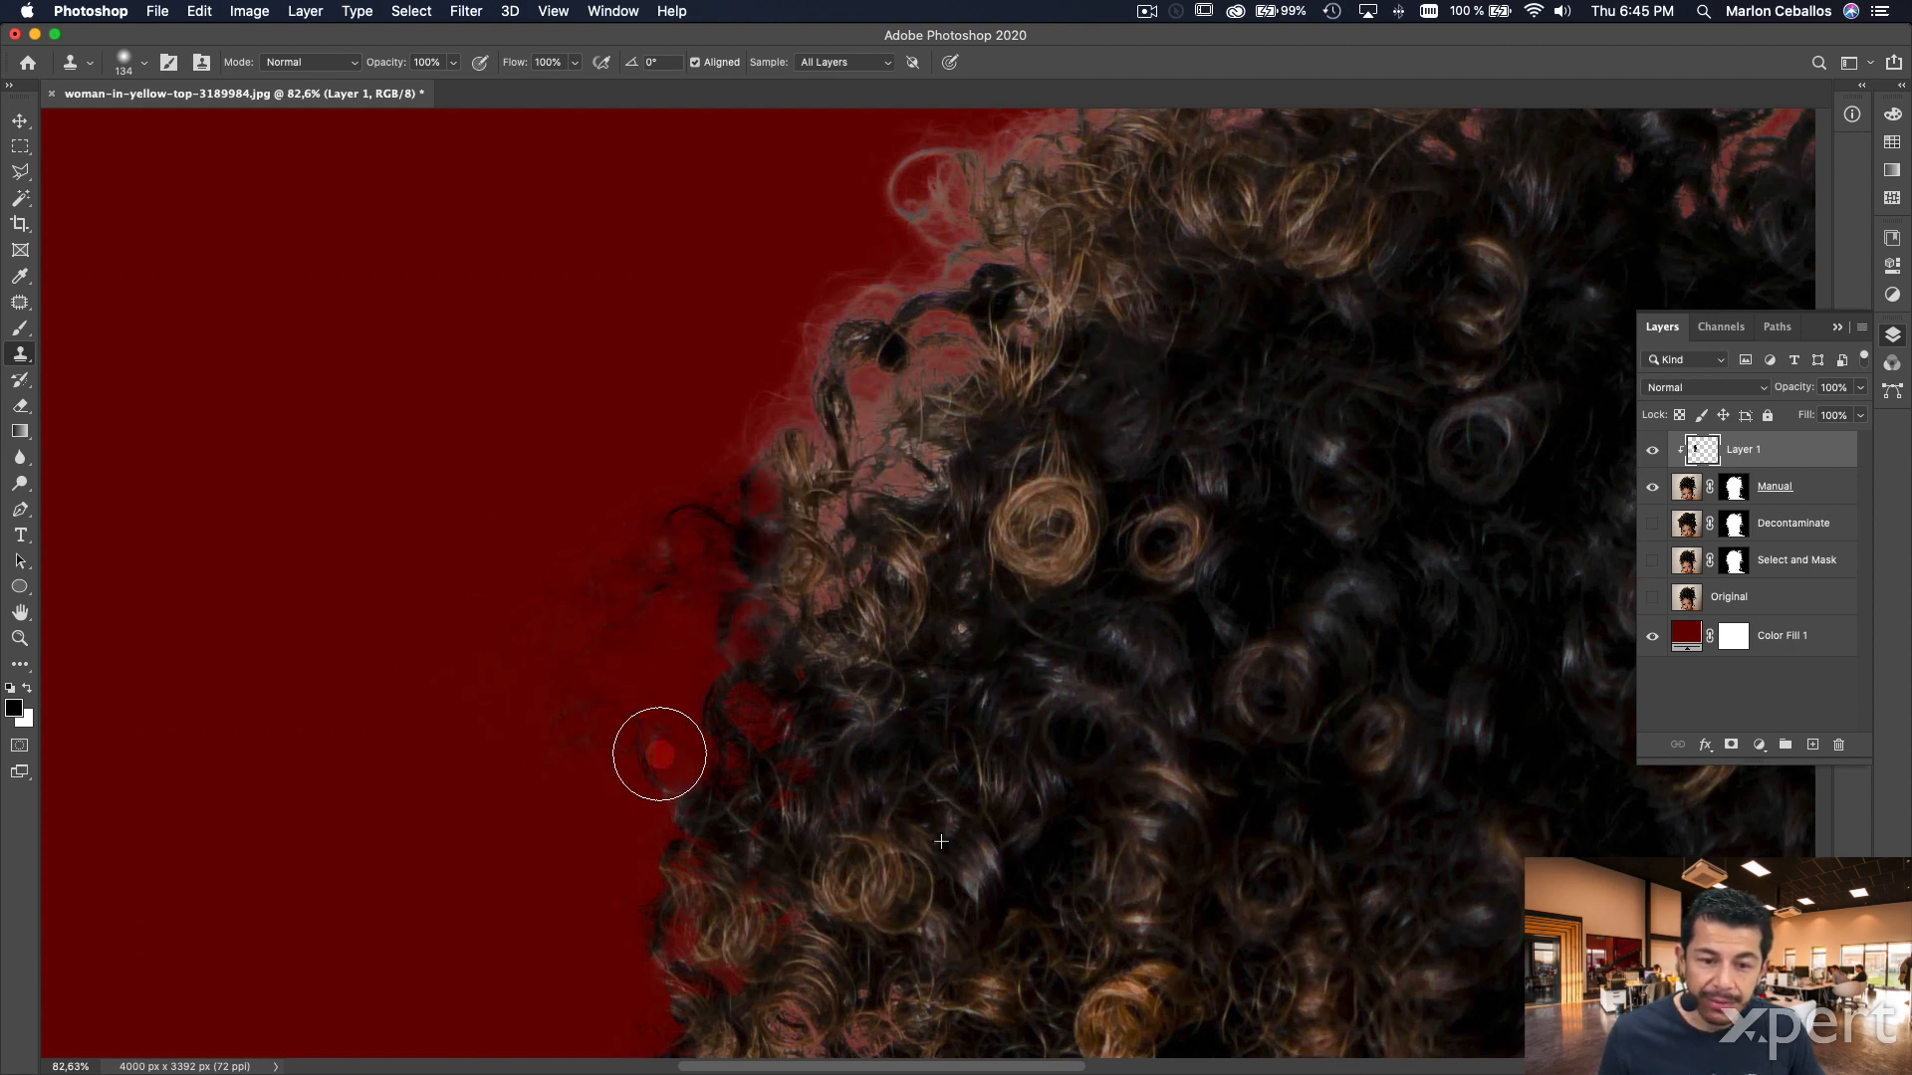
- Resample nearby dark hair and clone it over the wispy strands sticking out of the left edge
left_click(1000, 642, "alt")
mouse_move(702, 573)
left_mouse_down()
mouse_move(555, 618)
mouse_move(651, 780)
mouse_move(696, 760)
mouse_move(683, 797)
mouse_move(602, 726)
mouse_move(623, 684)
left_mouse_up()
left_click(993, 663, "alt")
left_click(1076, 633, "alt")
left_click_drag(674, 743, 567, 723)
left_click_drag(763, 528, 832, 653)
- Try cloning dark hair over the light curls on the upper-left edge and undo the stroke
left_click_drag(928, 442, 745, 709)
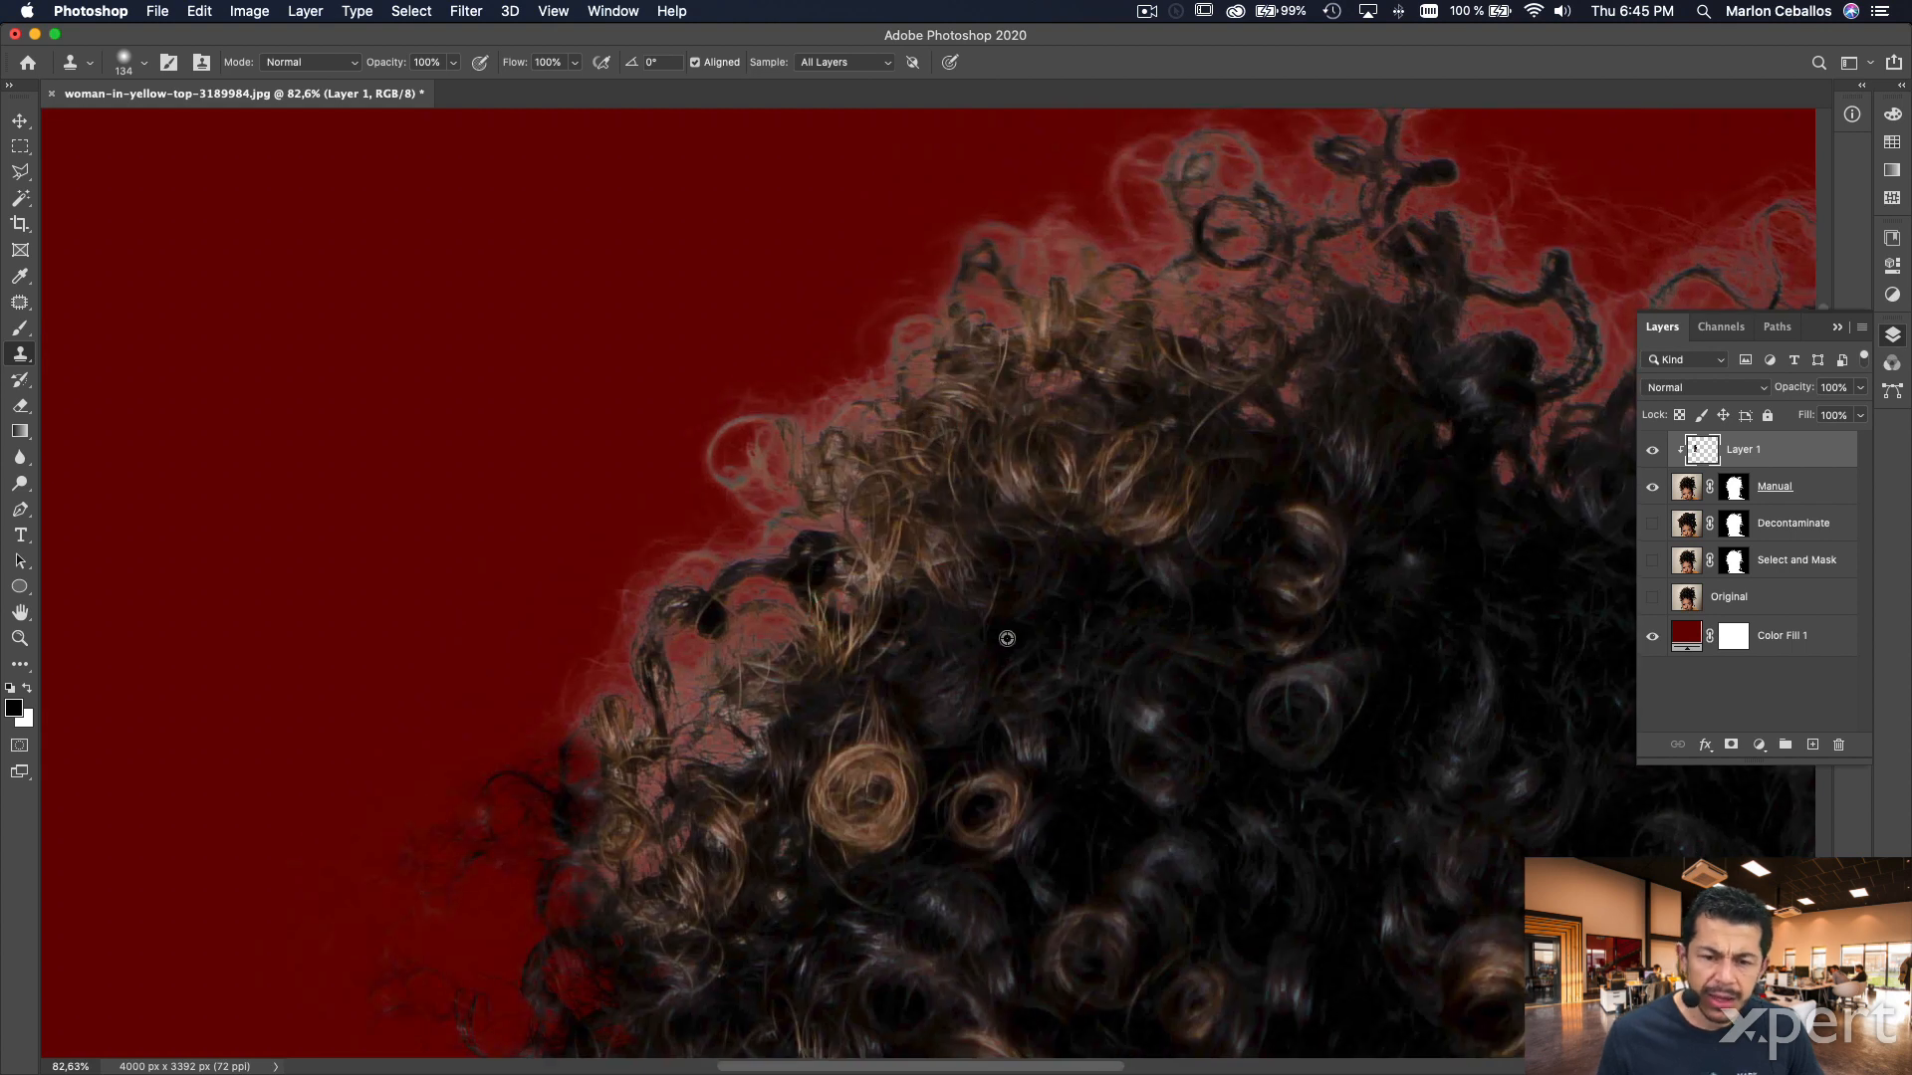
left_click(810, 499, "alt")
mouse_move(810, 498)
left_mouse_down()
mouse_move(763, 462)
mouse_move(848, 425)
mouse_move(742, 531)
mouse_move(791, 544)
mouse_move(729, 572)
mouse_move(778, 504)
mouse_move(760, 406)
left_mouse_up()
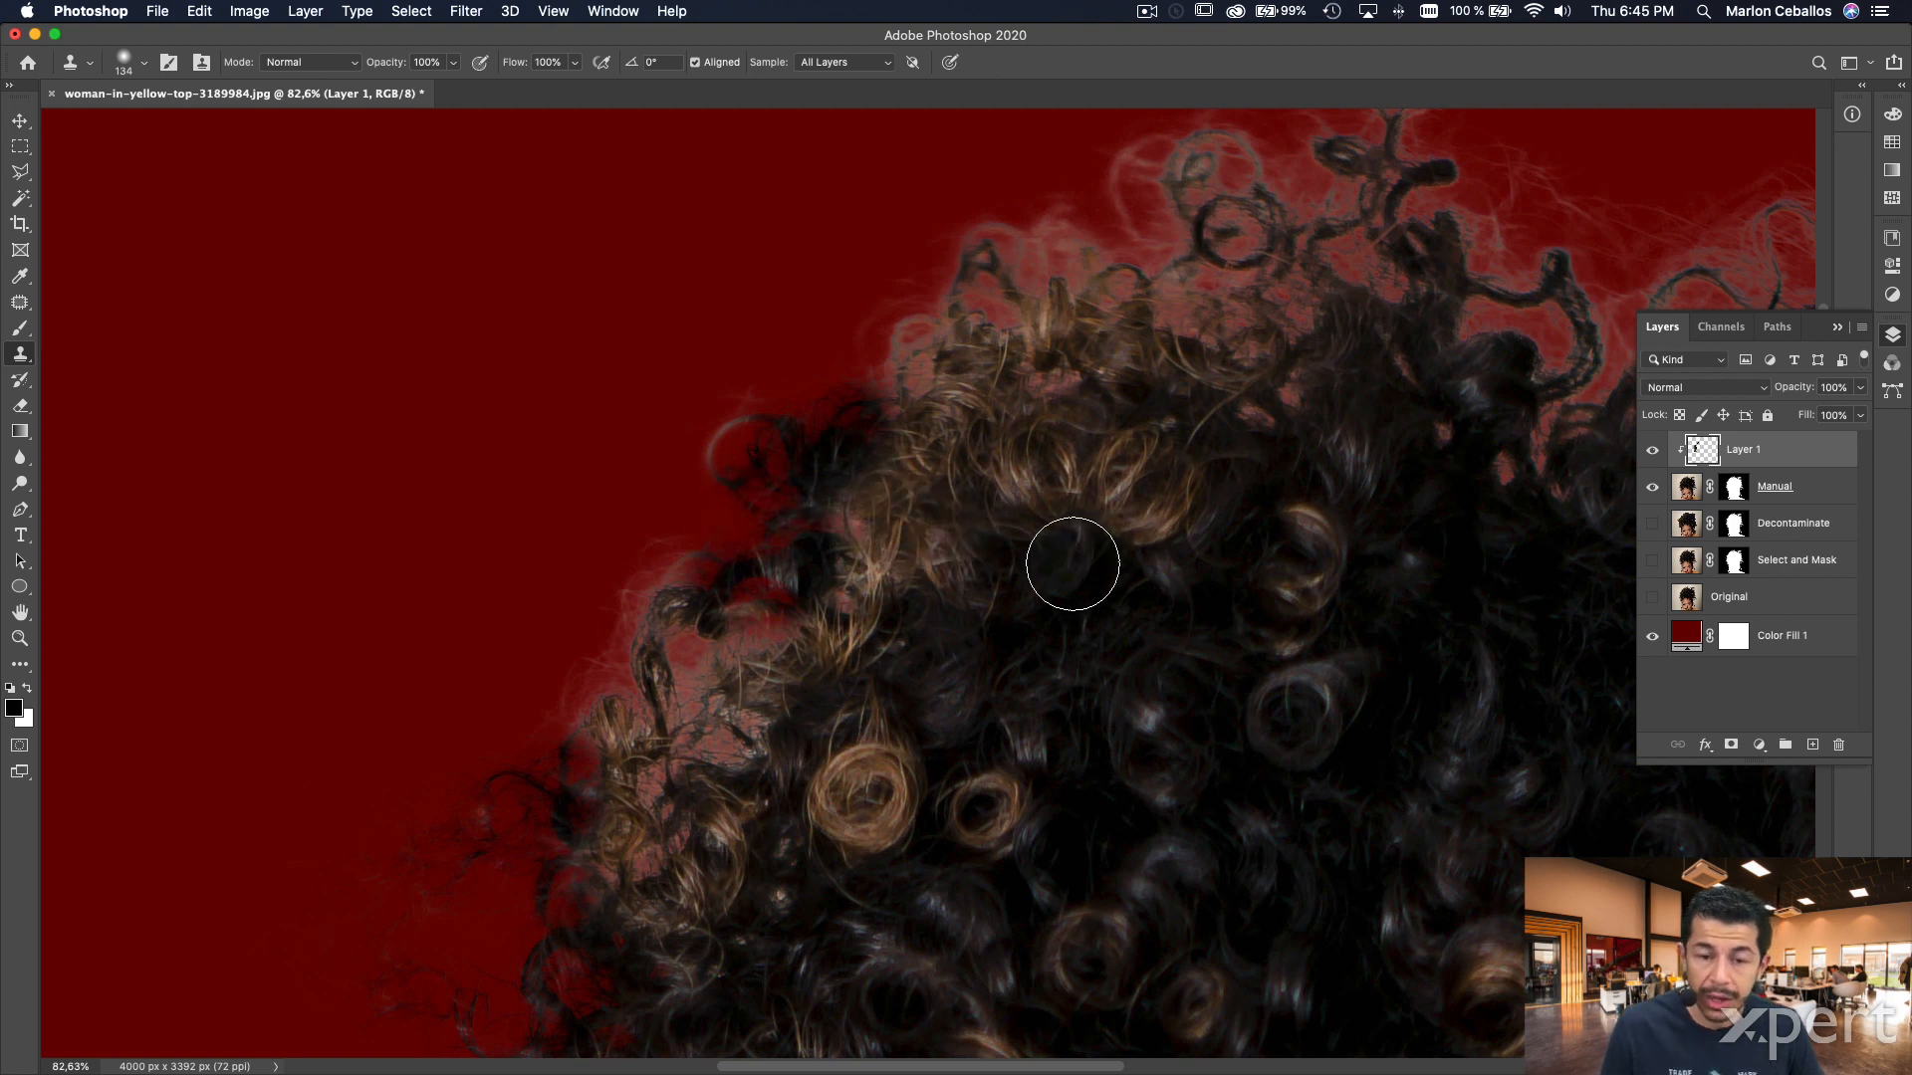
key("super+z")
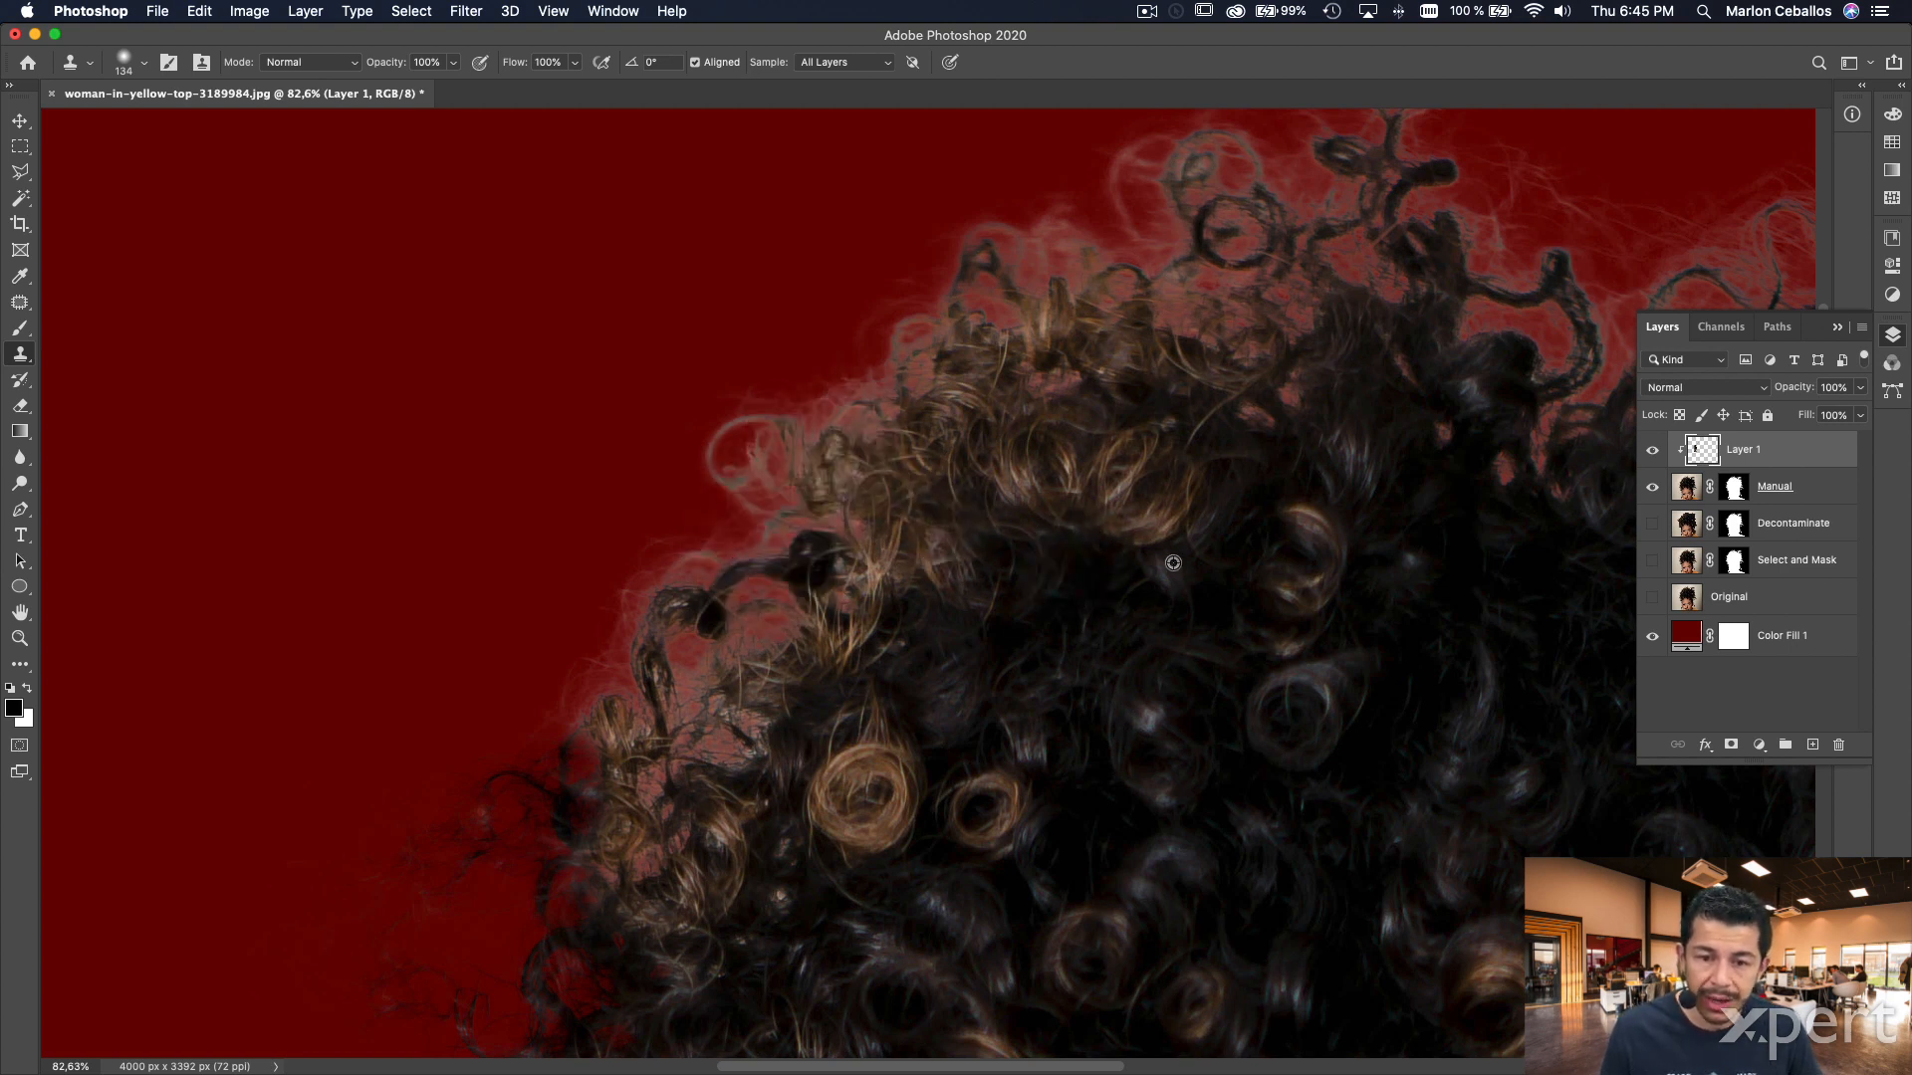
- Clone darker hair over the light fringe around the looping curls on the upper-left edge
mouse_move(839, 410)
left_mouse_down()
mouse_move(747, 448)
mouse_move(900, 333)
mouse_move(823, 525)
mouse_move(689, 593)
mouse_move(747, 575)
mouse_move(883, 619)
mouse_move(837, 638)
mouse_move(697, 623)
mouse_move(786, 683)
mouse_move(733, 580)
mouse_move(628, 653)
mouse_move(863, 482)
left_mouse_up()
left_click(872, 501, "alt")
left_click(726, 495)
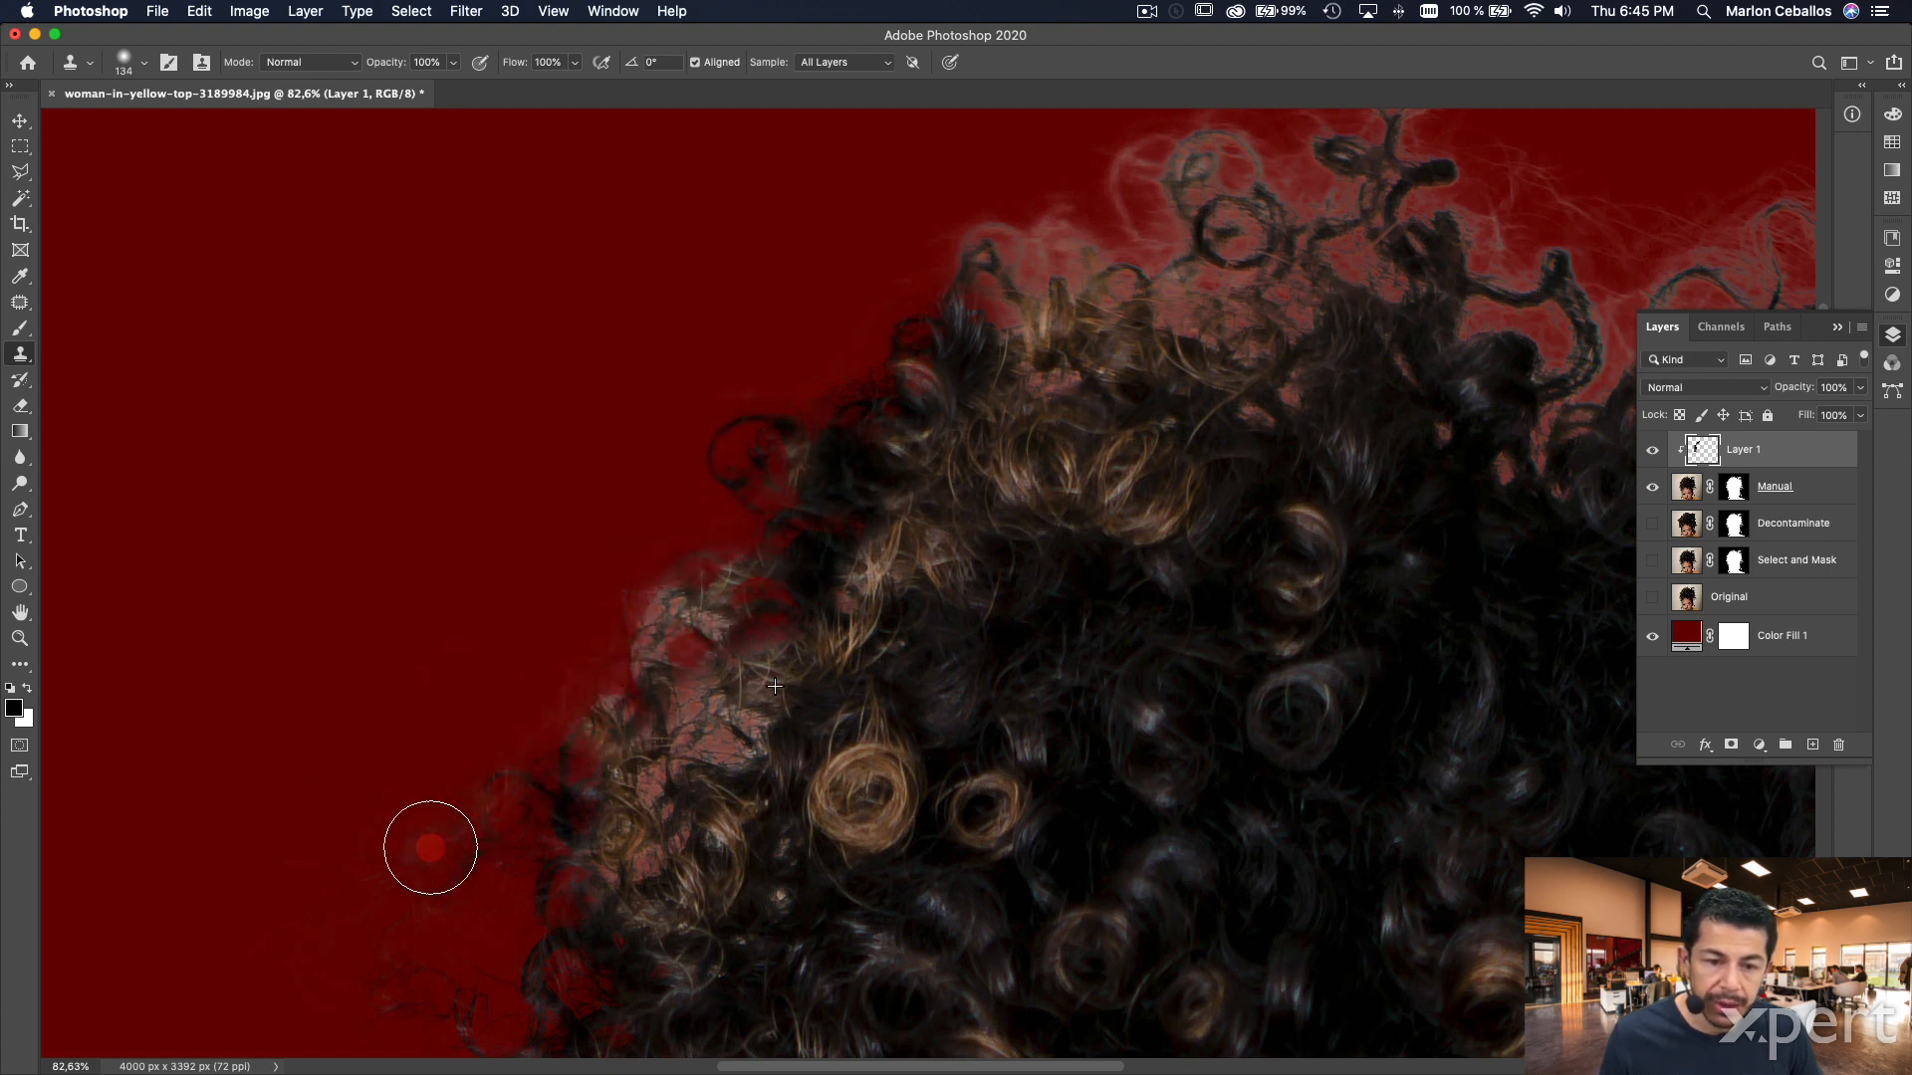
mouse_move(617, 637)
left_mouse_down()
mouse_move(651, 660)
mouse_move(687, 654)
mouse_move(784, 589)
mouse_move(697, 594)
left_mouse_up()
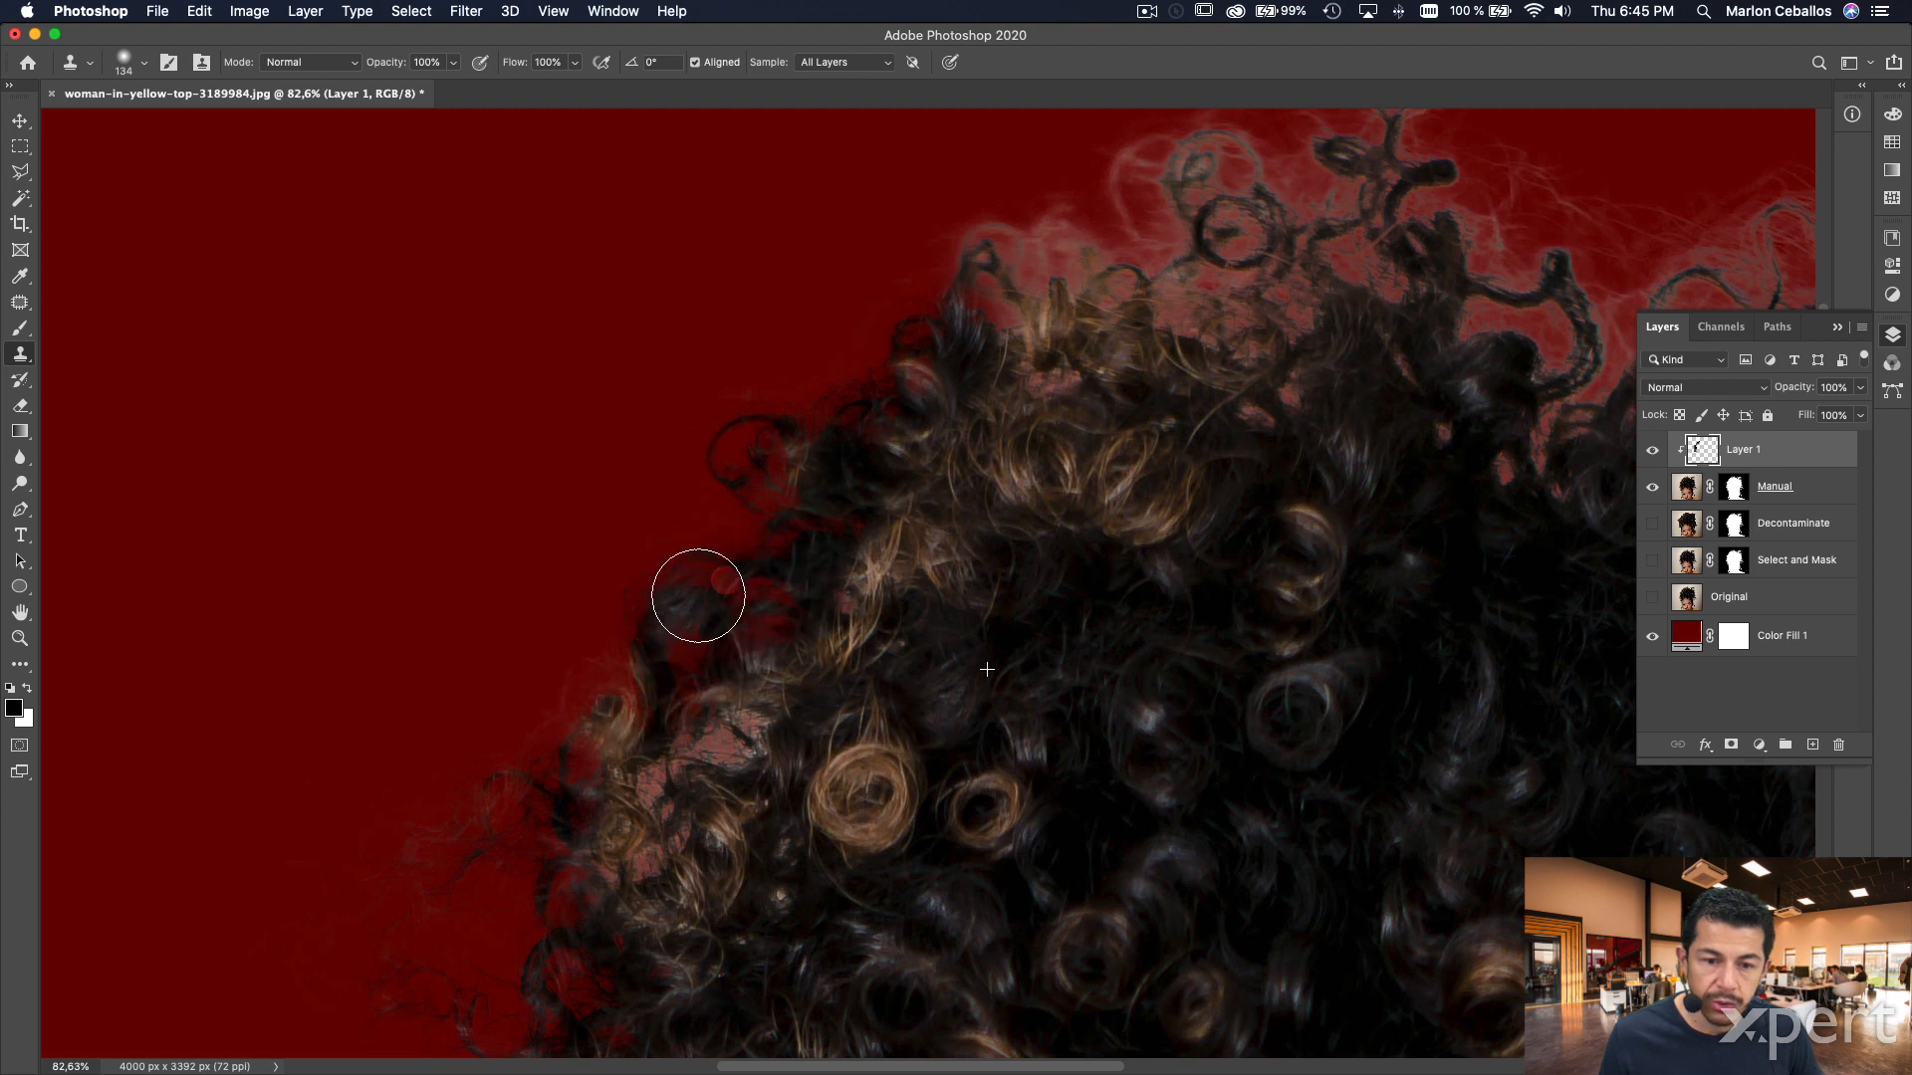
- Clone hair texture over the remaining light gaps between the golden curls on the left side
left_click_drag(1040, 649, 1043, 390)
mouse_move(809, 475)
left_mouse_down()
mouse_move(731, 523)
mouse_move(702, 501)
mouse_move(607, 594)
mouse_move(693, 593)
mouse_move(619, 547)
mouse_move(662, 522)
left_mouse_up()
left_click(973, 439)
scroll(1015, 429, "down", 5)
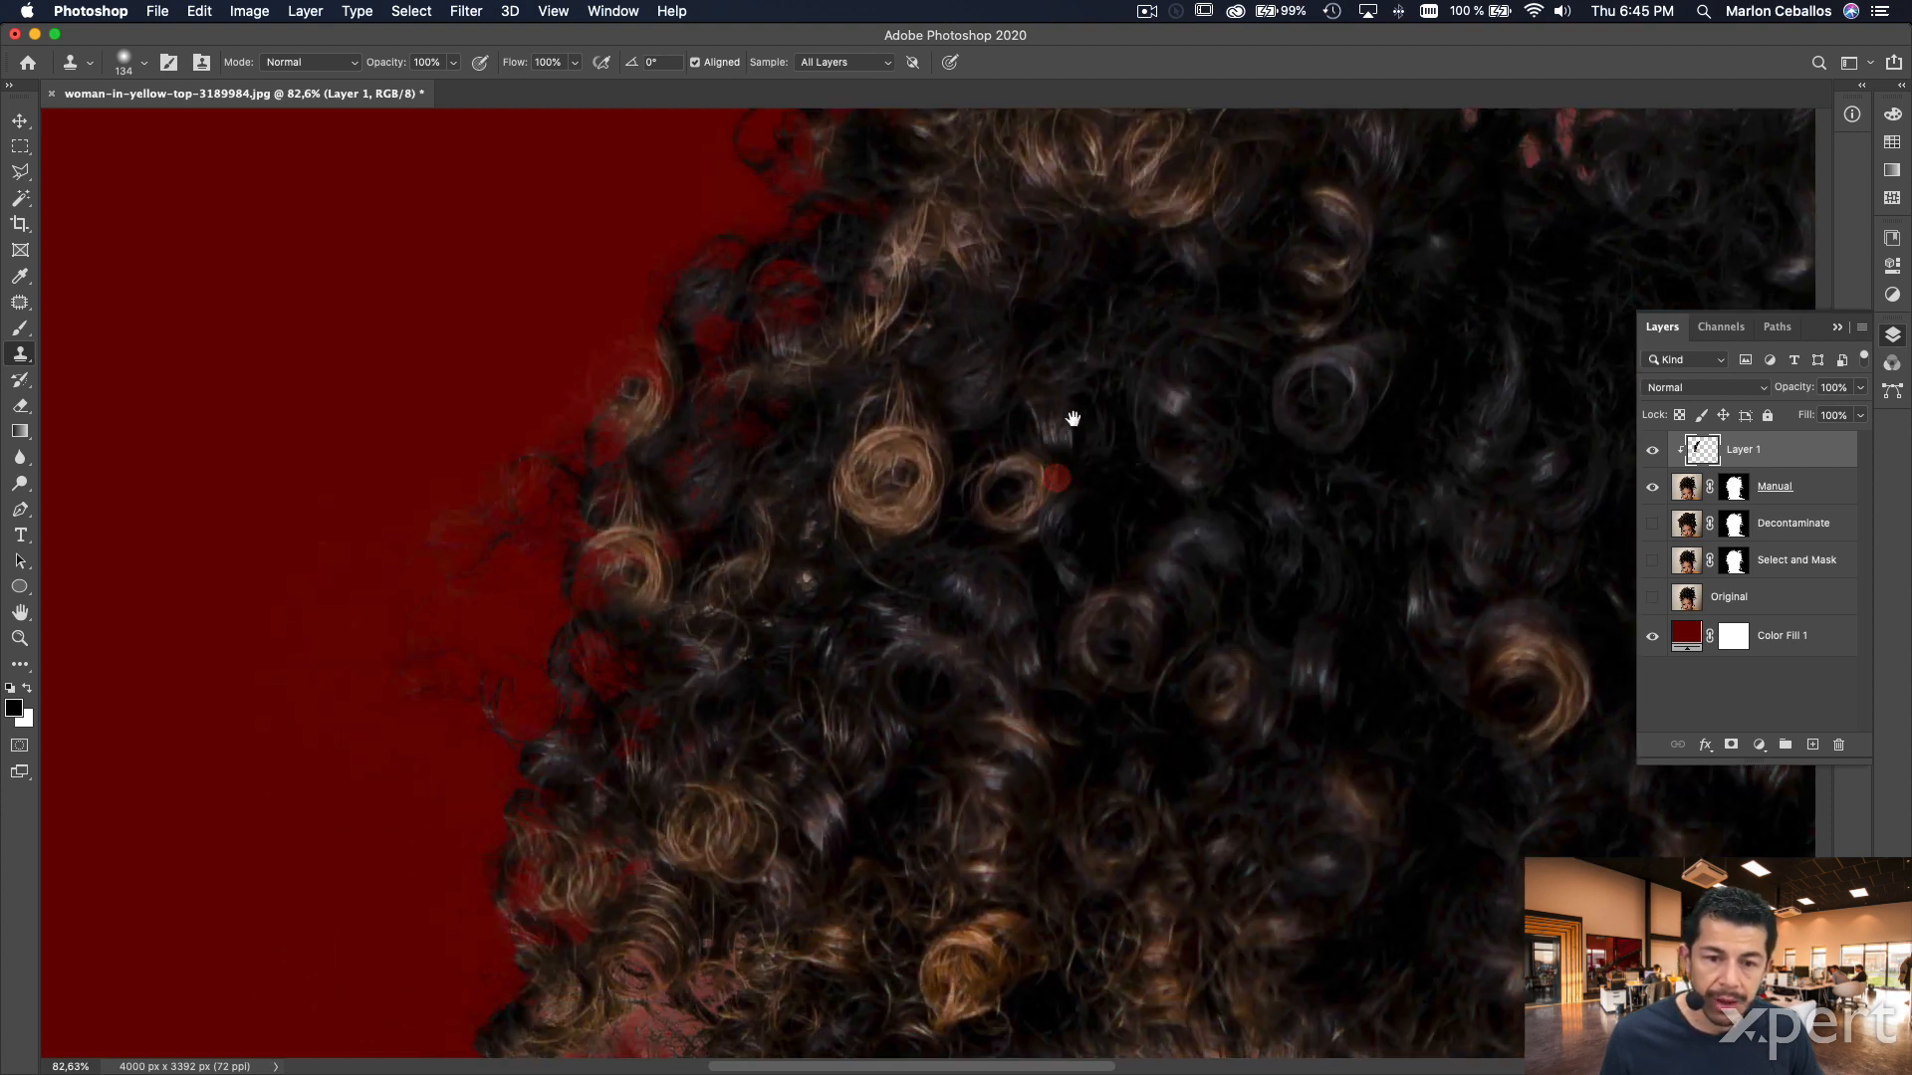
left_click_drag(648, 619, 609, 615)
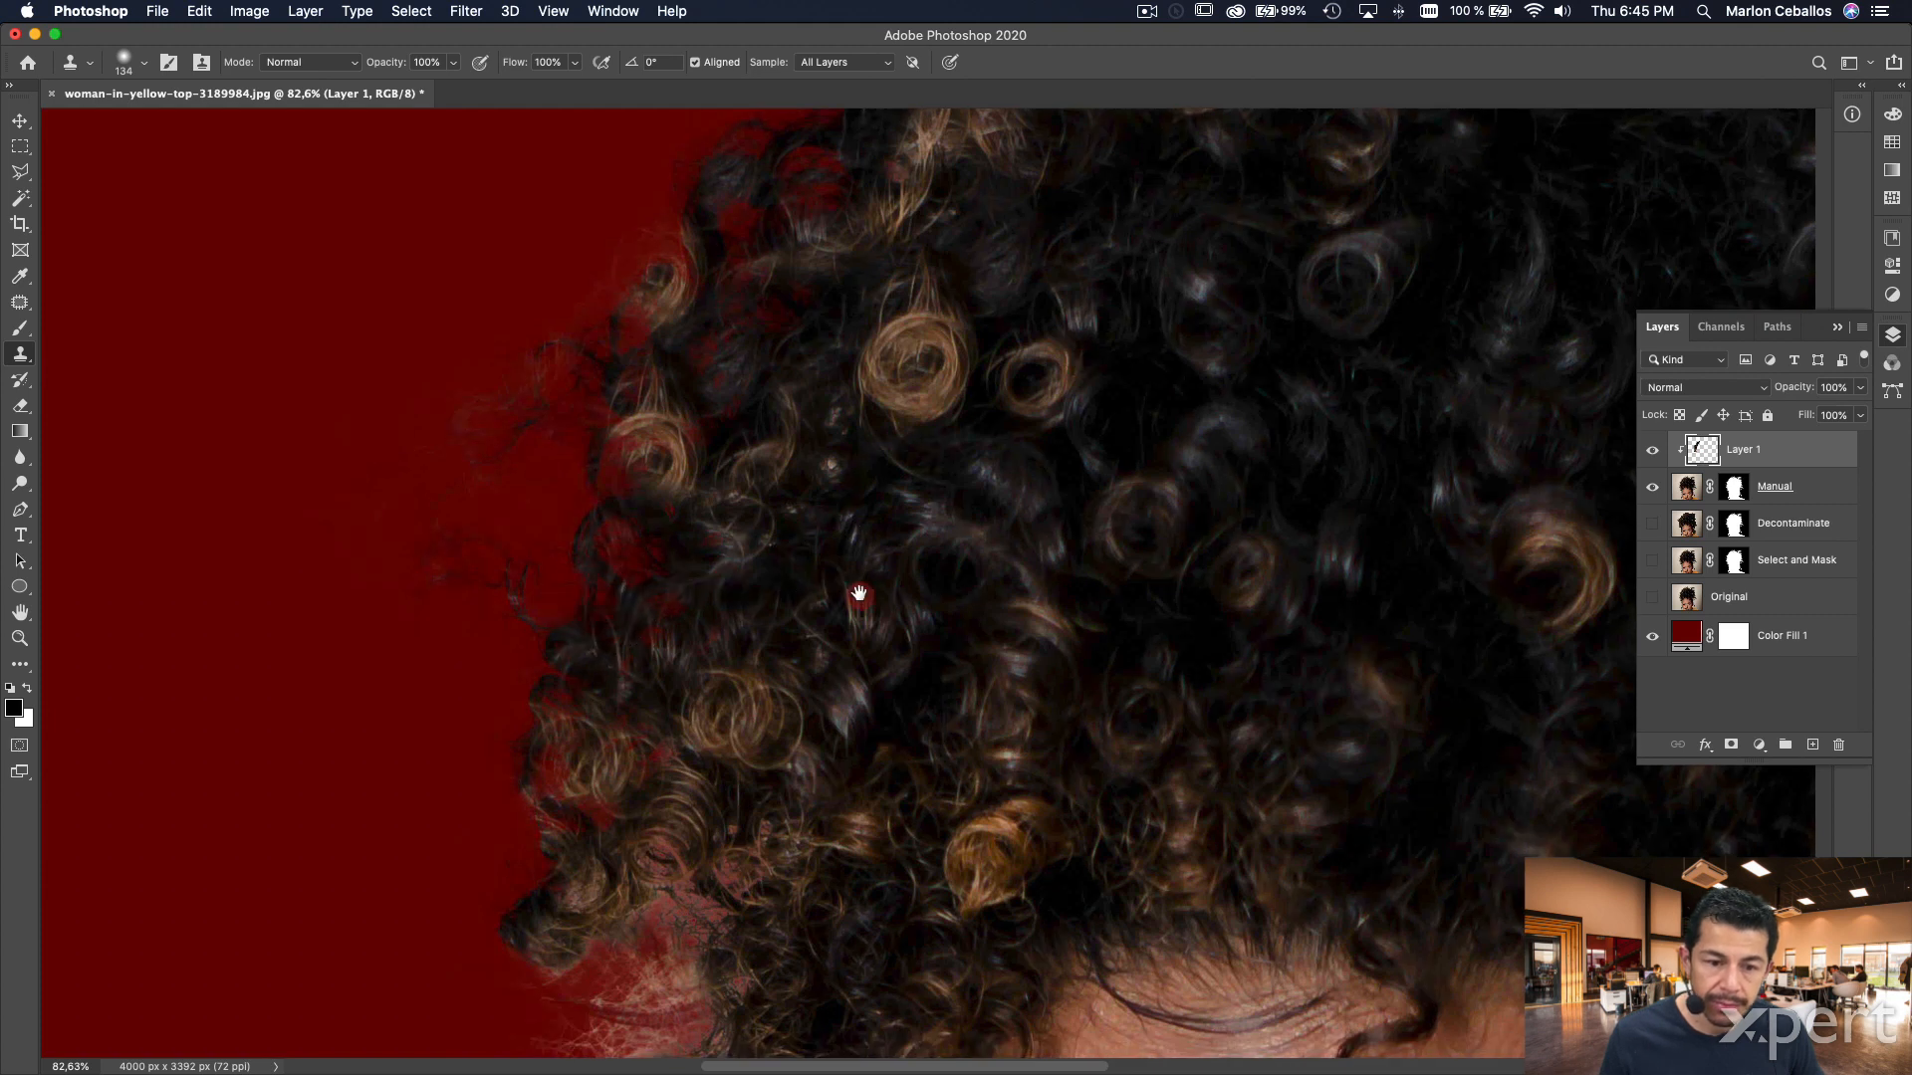
- Clone dark hair over the light fringe on the lower-left curls beside the forehead, resampling from neighbouring hair
left_click_drag(860, 595, 888, 317)
left_click(846, 578, "alt")
mouse_move(736, 671)
left_mouse_down()
mouse_move(551, 858)
mouse_move(652, 843)
left_mouse_up()
mouse_move(824, 777)
left_mouse_down()
mouse_move(824, 573)
mouse_move(887, 556)
mouse_move(832, 589)
left_mouse_up()
left_click_drag(588, 594, 849, 536)
left_click(1237, 266, "alt")
mouse_move(908, 419)
left_mouse_down()
mouse_move(953, 551)
mouse_move(985, 566)
mouse_move(760, 569)
mouse_move(733, 636)
left_mouse_up()
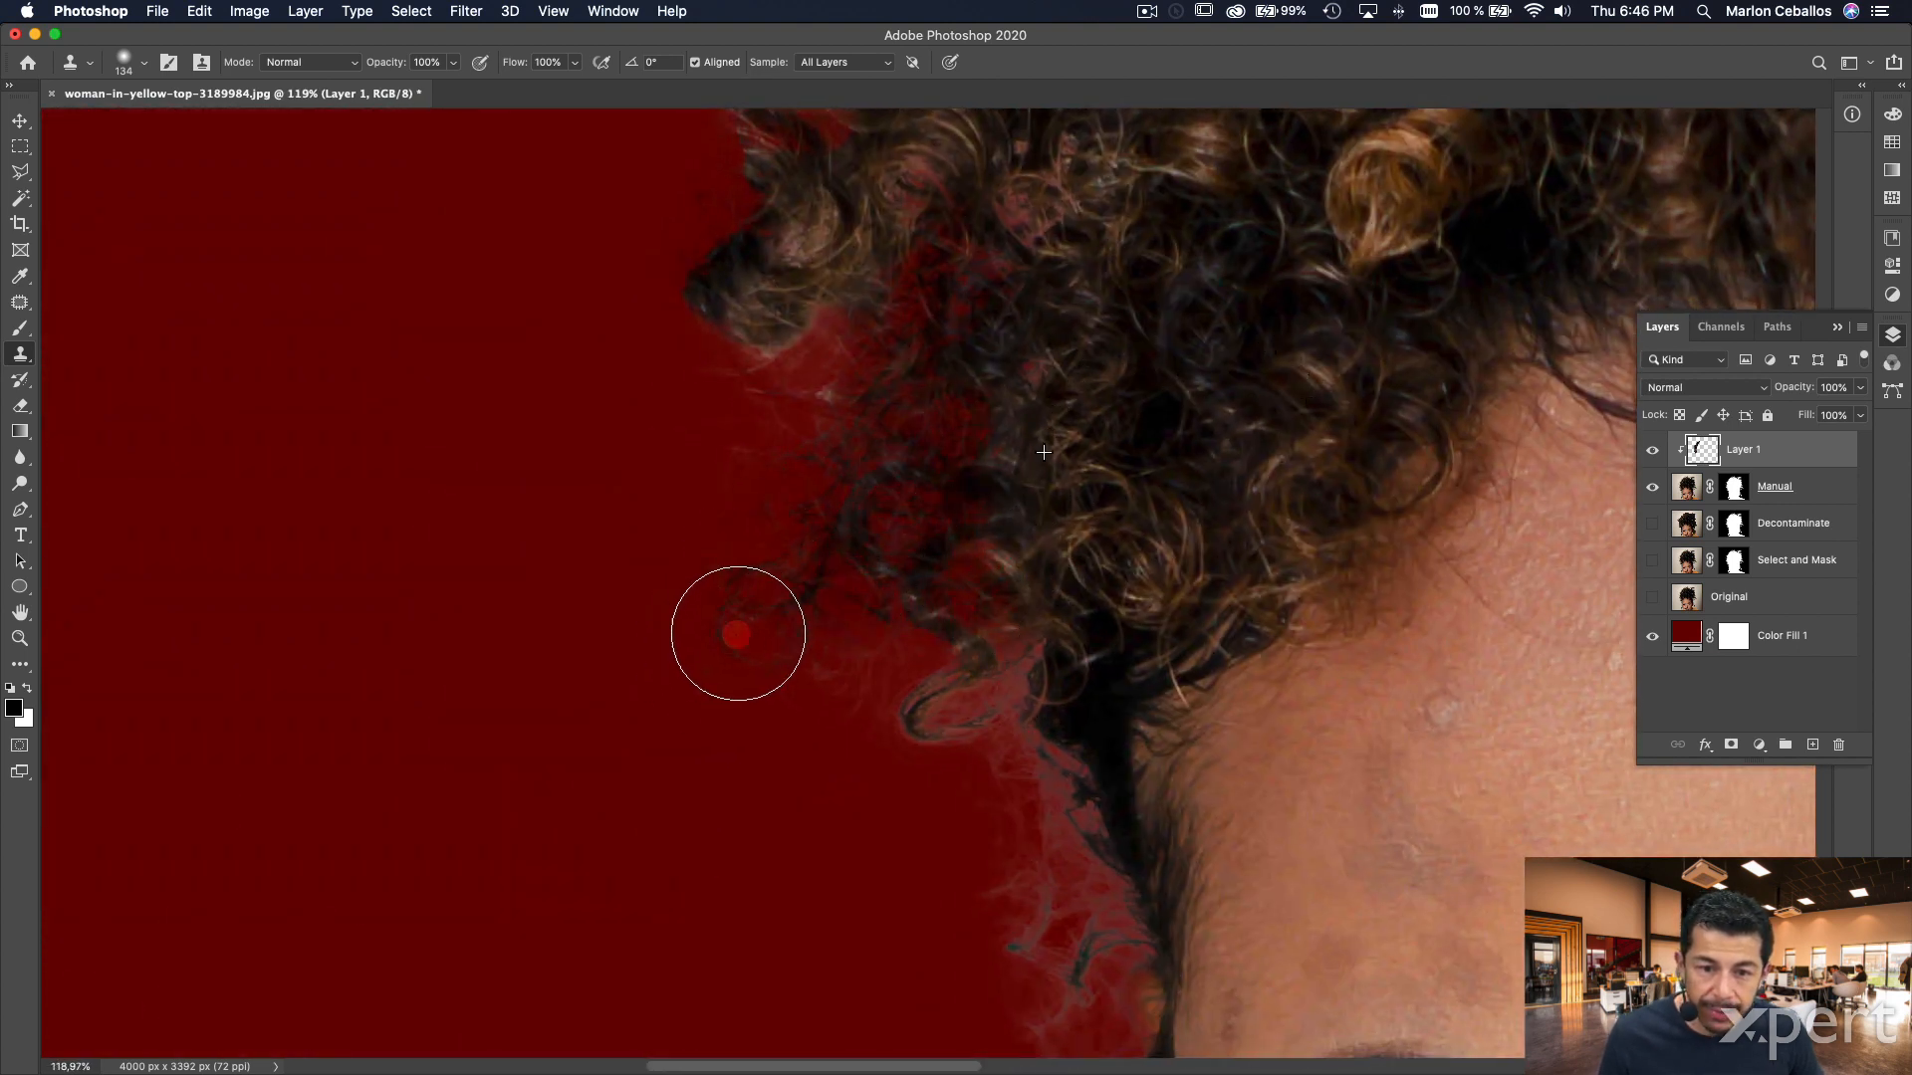
left_click_drag(858, 288, 781, 362)
left_click_drag(1034, 533, 696, 227)
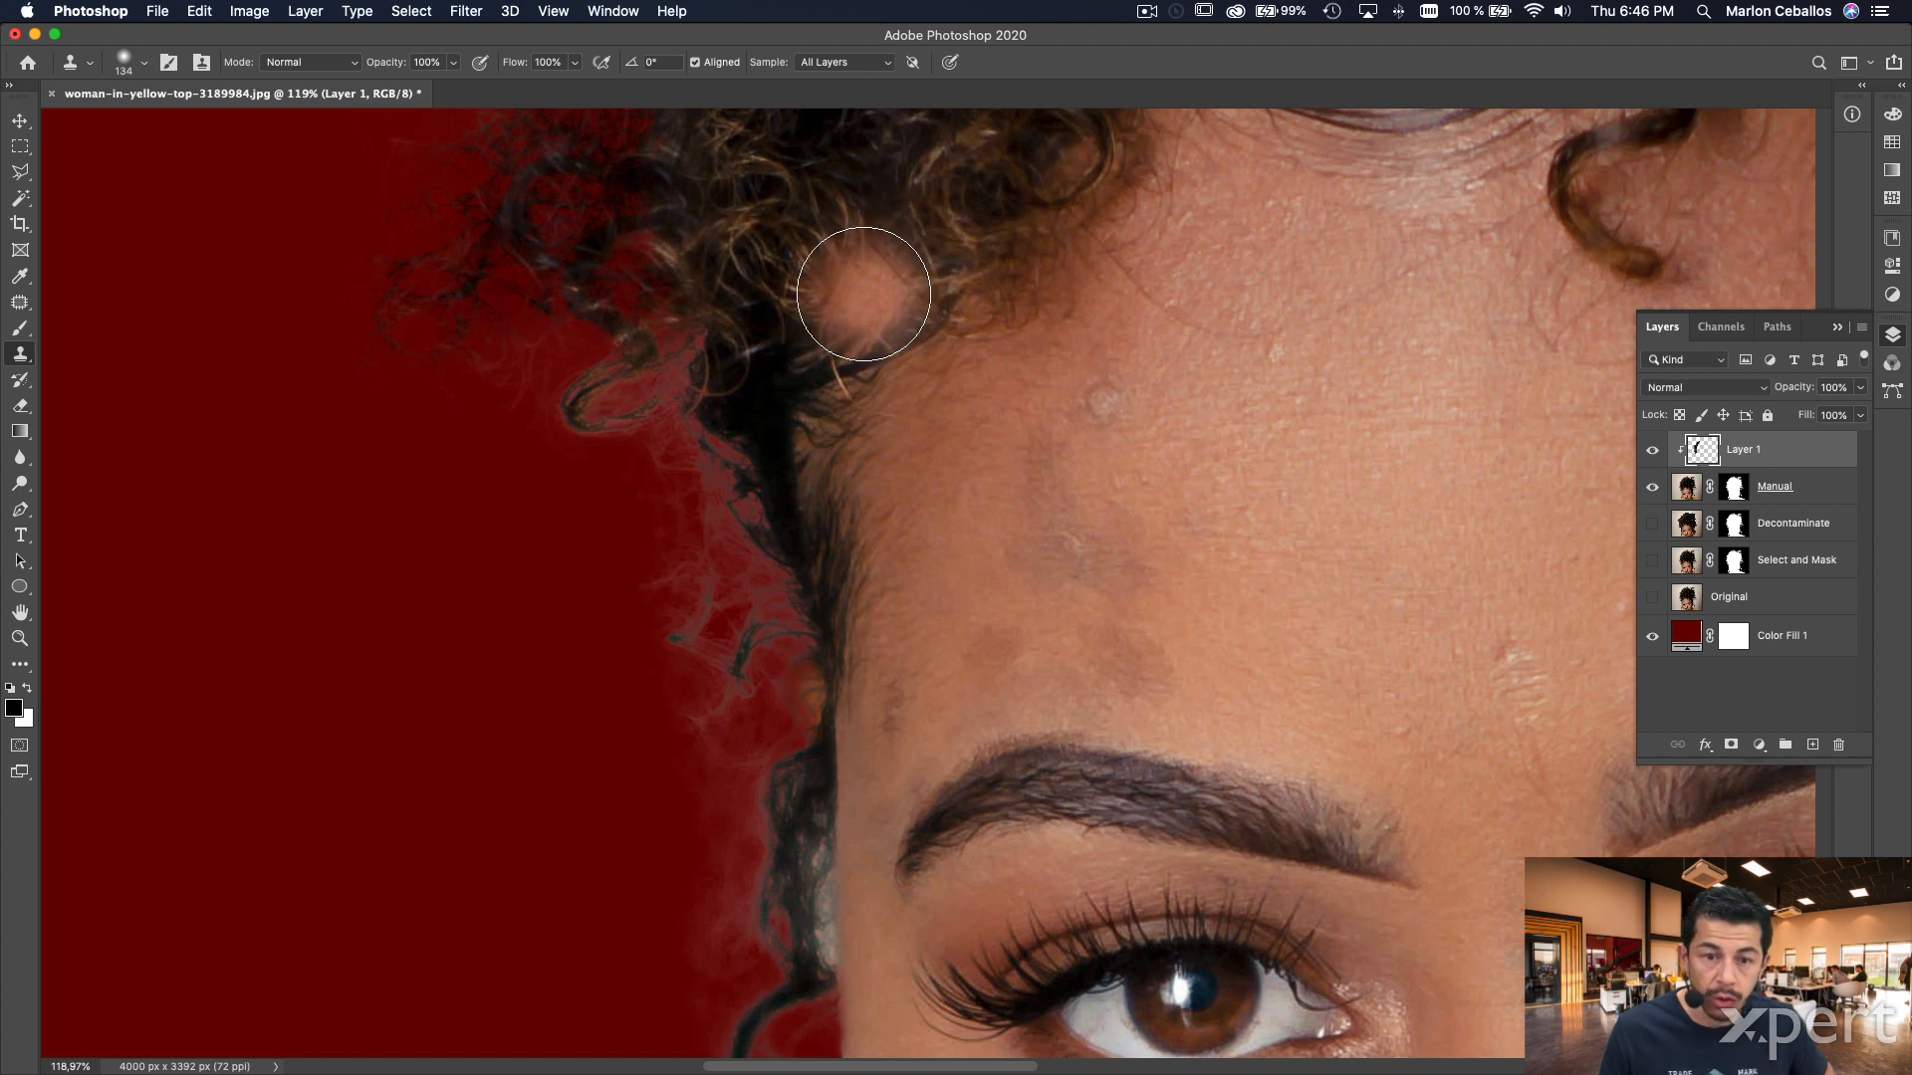
- Reduce the Clone Stamp brush to about 31 px and clone dark hair over the light wisps along the left temple
left_click_drag(866, 296, 839, 304)
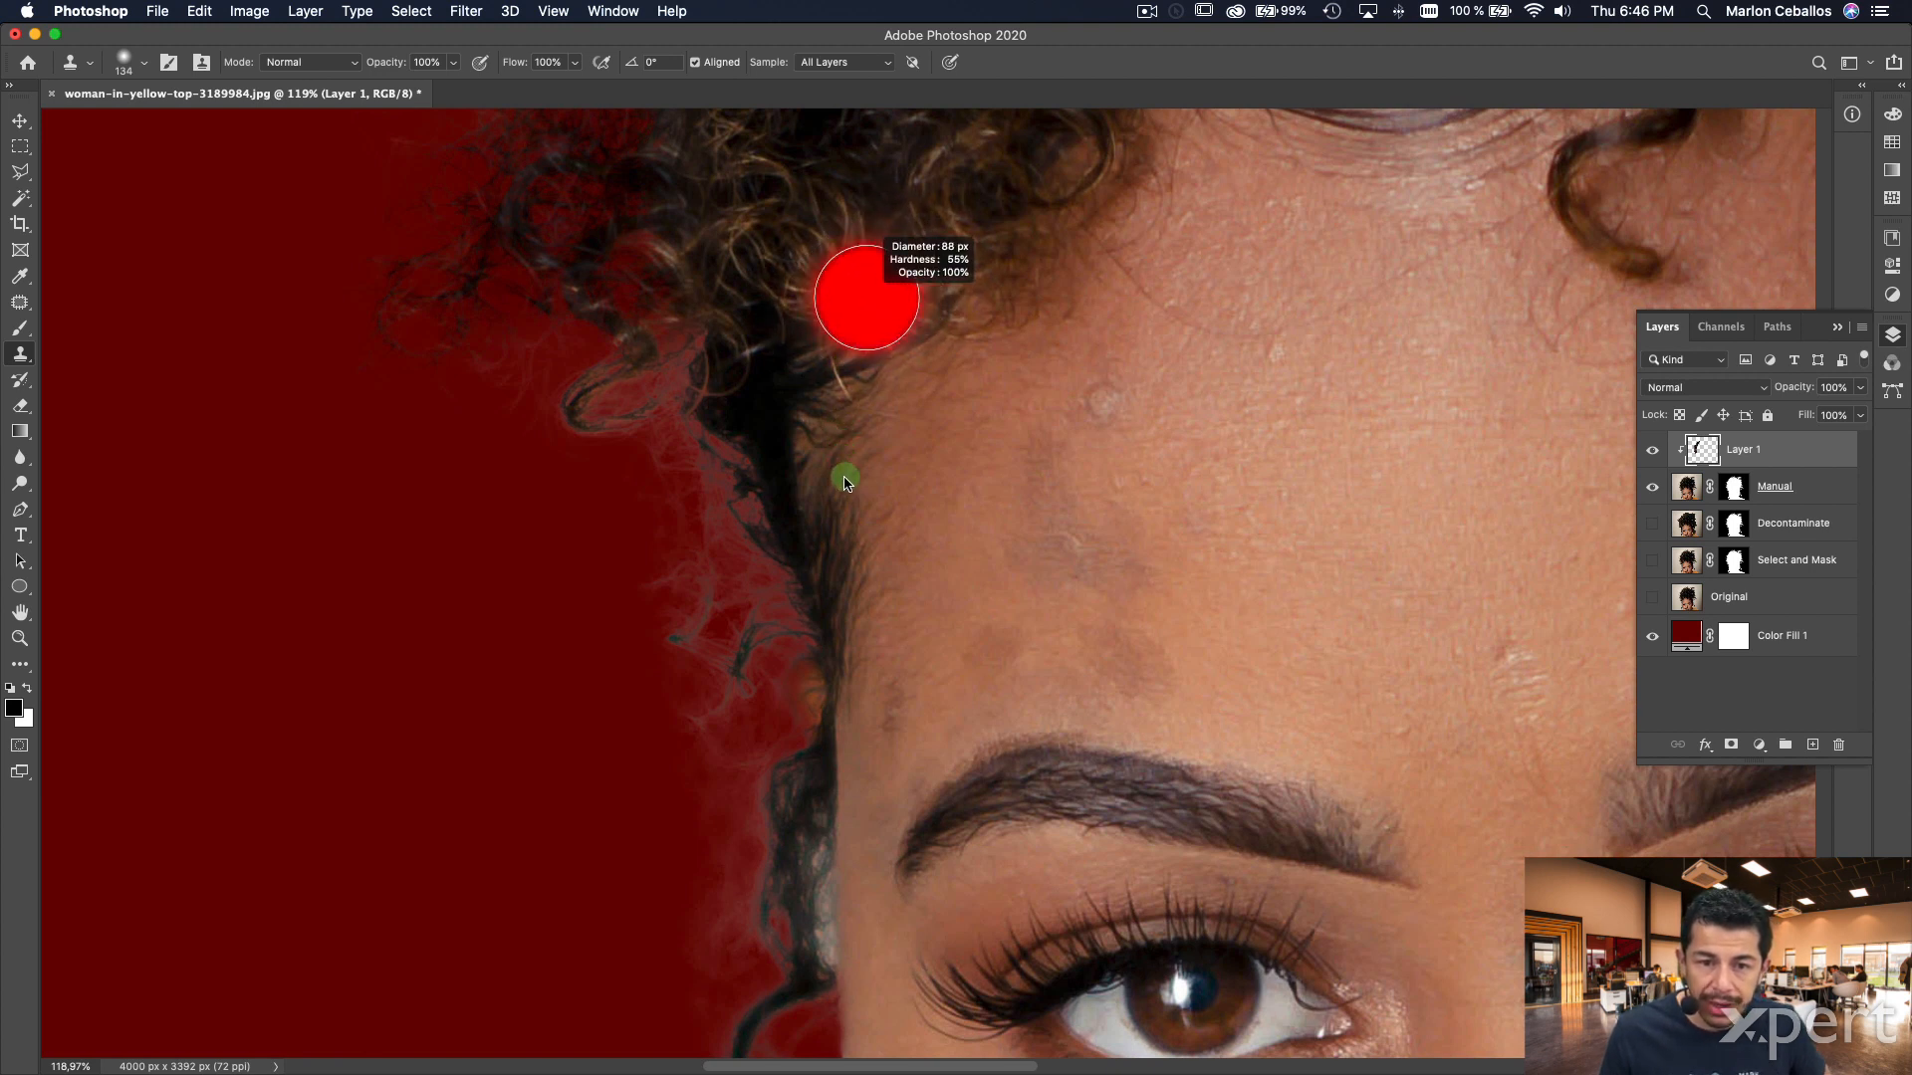
left_click_drag(848, 501, 848, 500)
left_click_drag(756, 300, 722, 303)
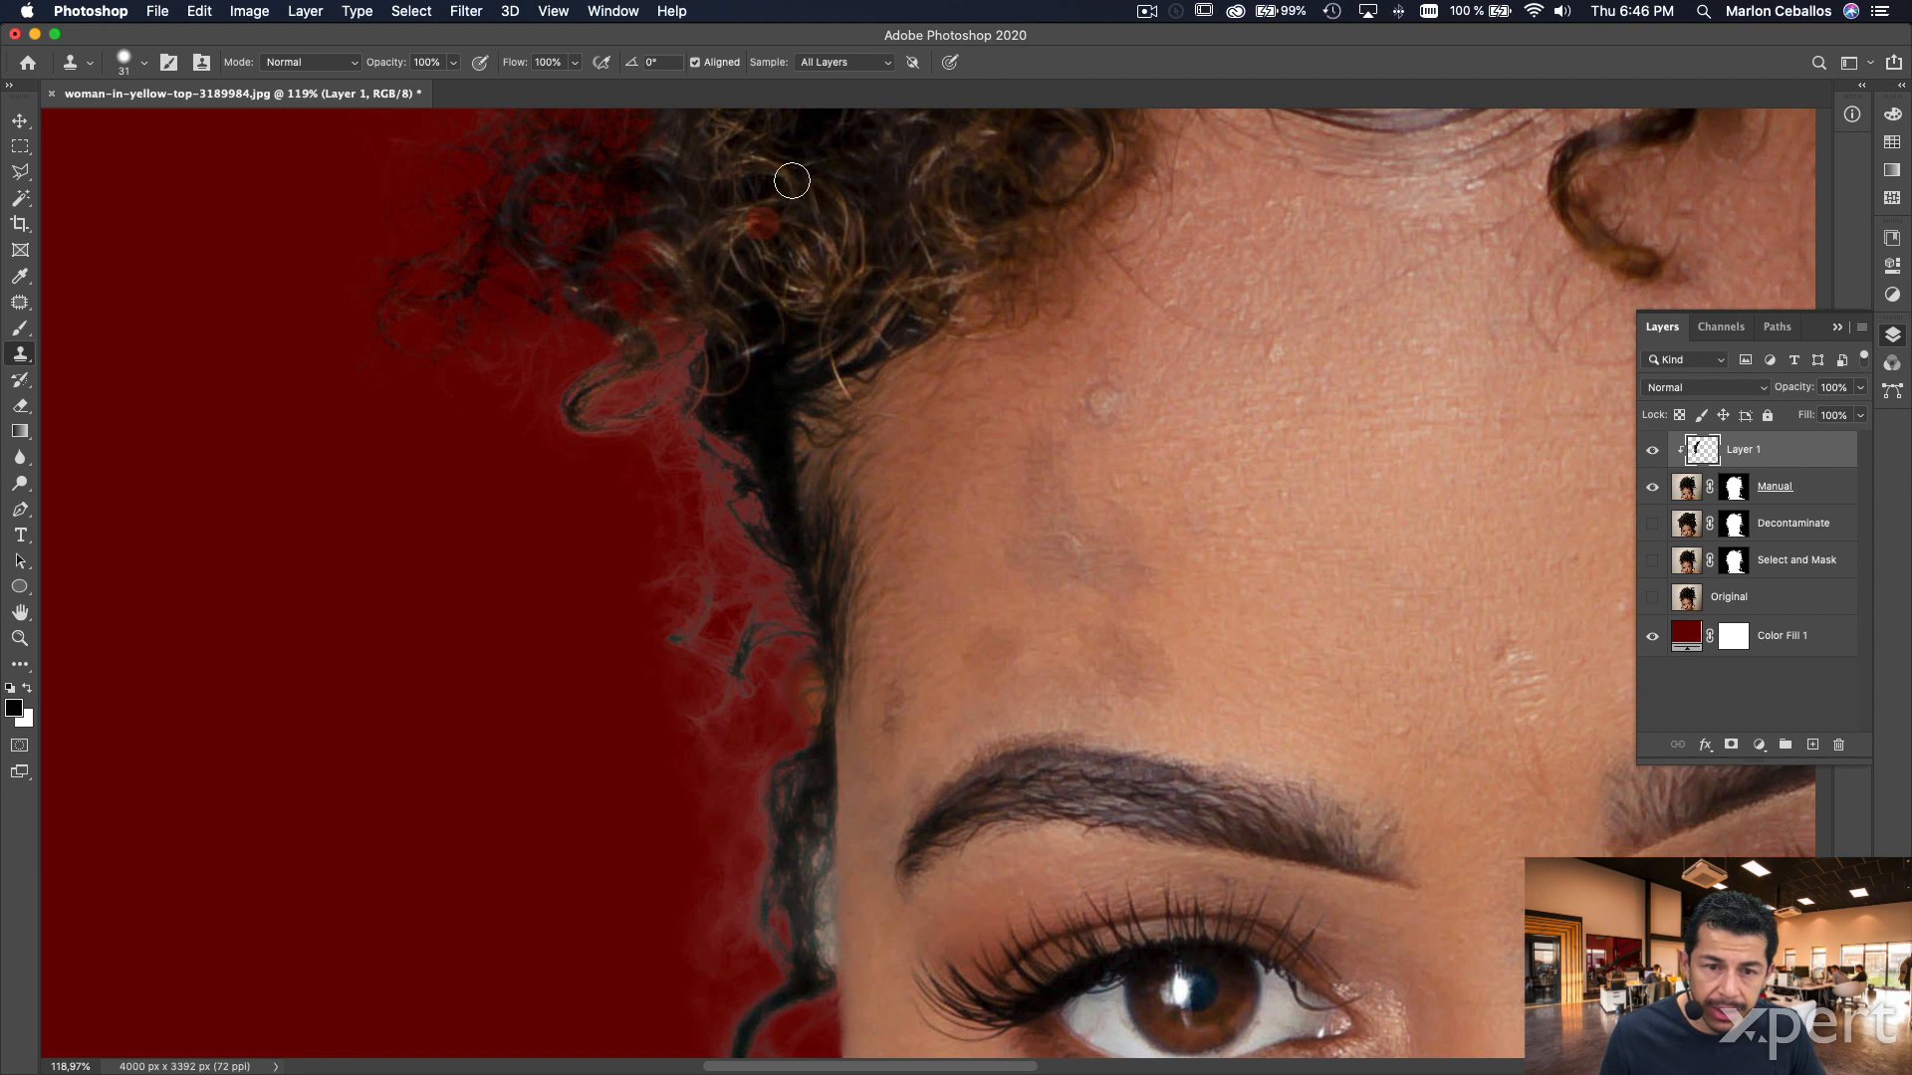
mouse_move(688, 456)
left_mouse_down()
mouse_move(670, 465)
mouse_move(743, 489)
left_mouse_up()
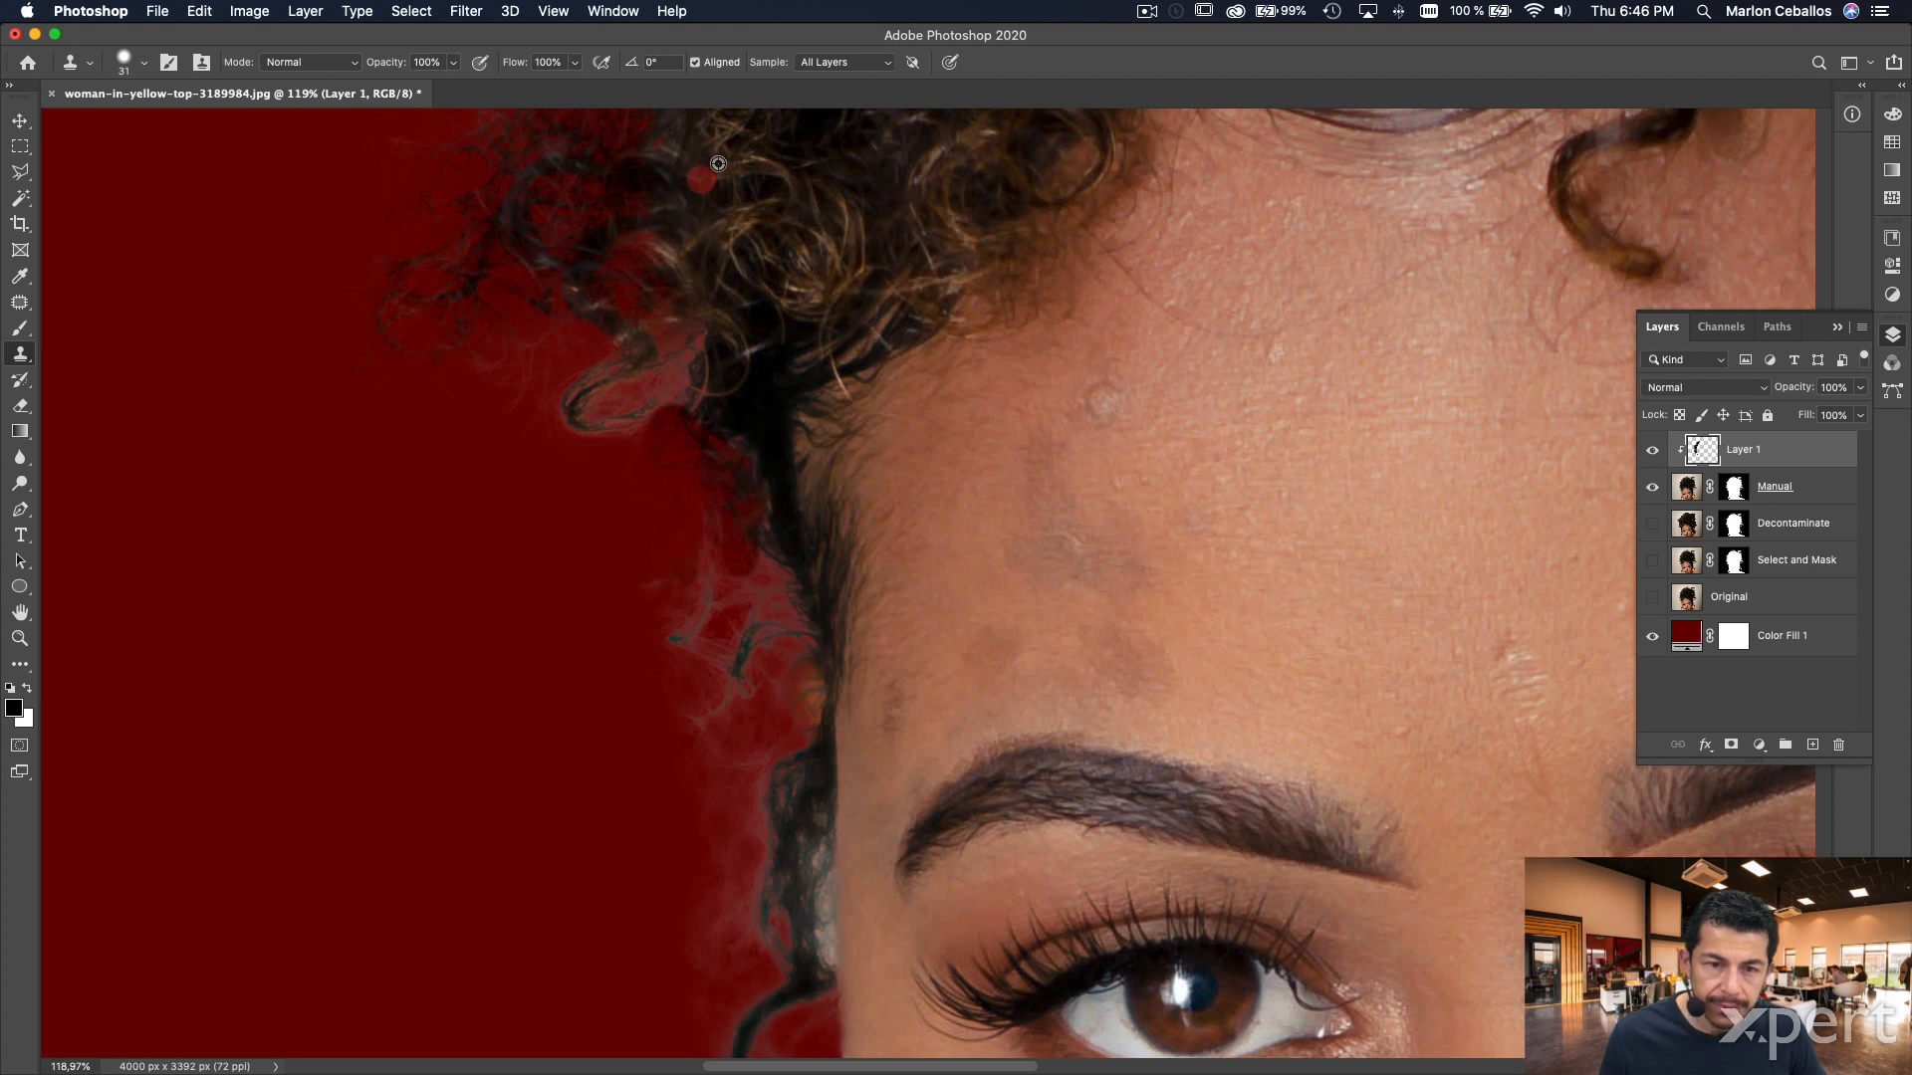
mouse_move(715, 467)
left_mouse_down()
mouse_move(777, 621)
mouse_move(687, 609)
mouse_move(698, 650)
mouse_move(687, 589)
mouse_move(714, 564)
mouse_move(652, 601)
mouse_move(688, 569)
mouse_move(745, 674)
mouse_move(645, 684)
mouse_move(643, 811)
left_mouse_up()
mouse_move(706, 356)
left_mouse_down()
mouse_move(759, 358)
mouse_move(749, 373)
left_mouse_up()
left_click(774, 196, "alt")
mouse_move(504, 526)
left_mouse_down()
mouse_move(551, 482)
mouse_move(592, 492)
mouse_move(682, 189)
left_mouse_up()
left_click_drag(498, 594, 529, 680)
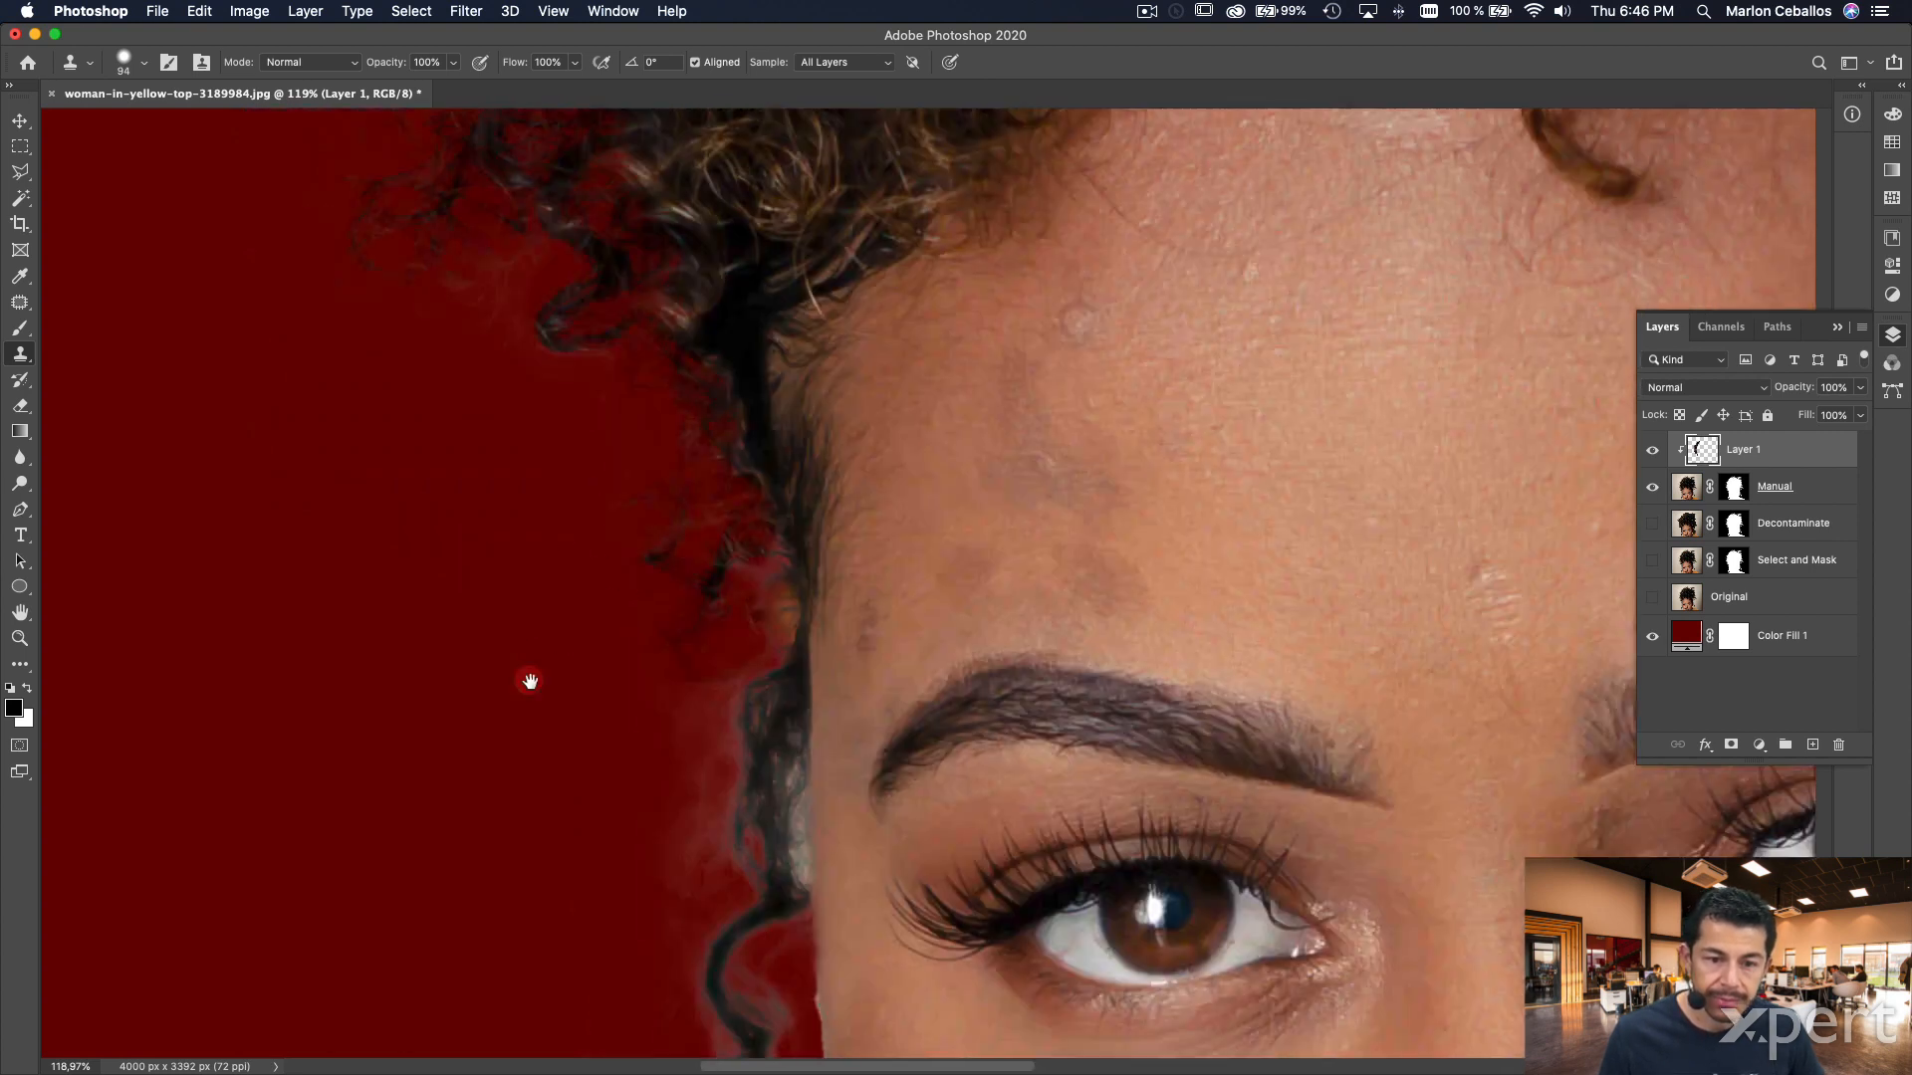
- Enlarge the Clone Stamp brush to 190 px and clone dark hair over the light fringe along the curls on the image's right side
key("super+minus")
key("super+minus")
scroll(758, 347, "up", 5)
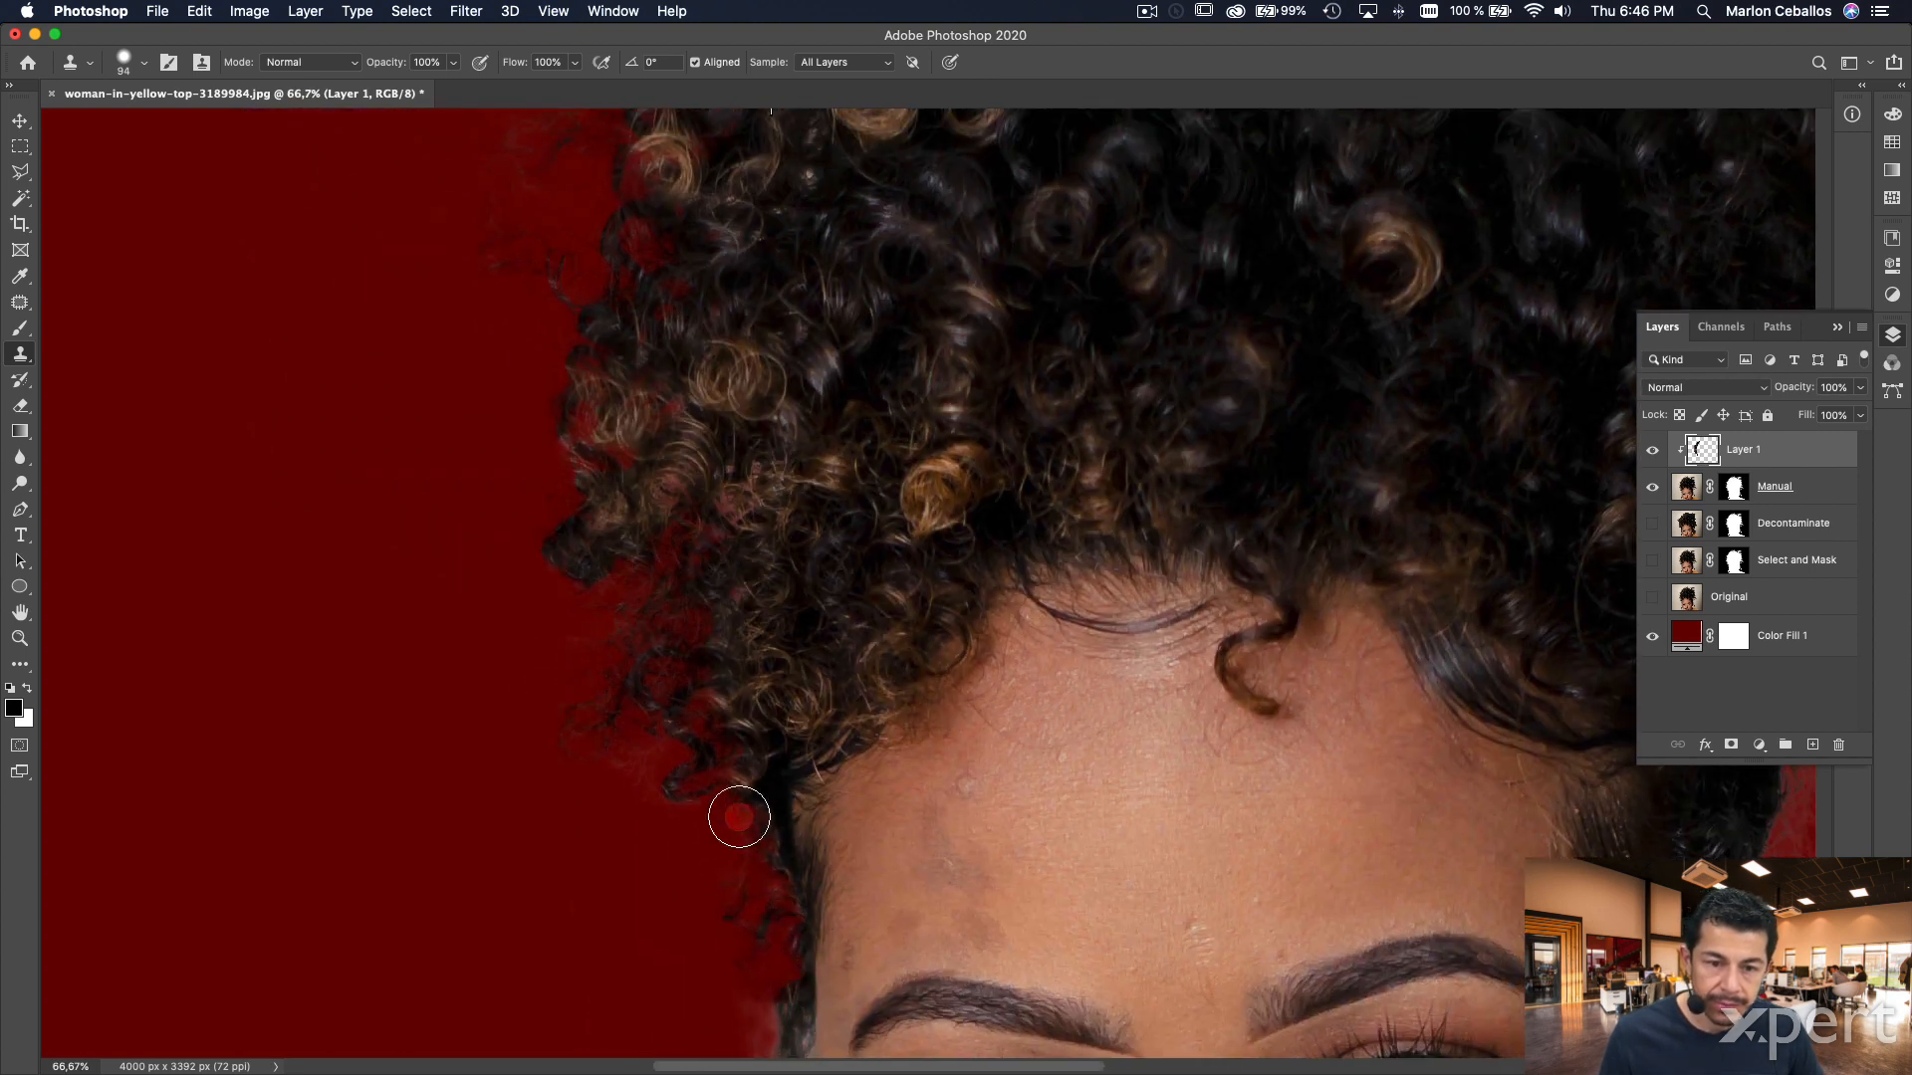
scroll(737, 757, "down", 5)
scroll(805, 698, "down", 5)
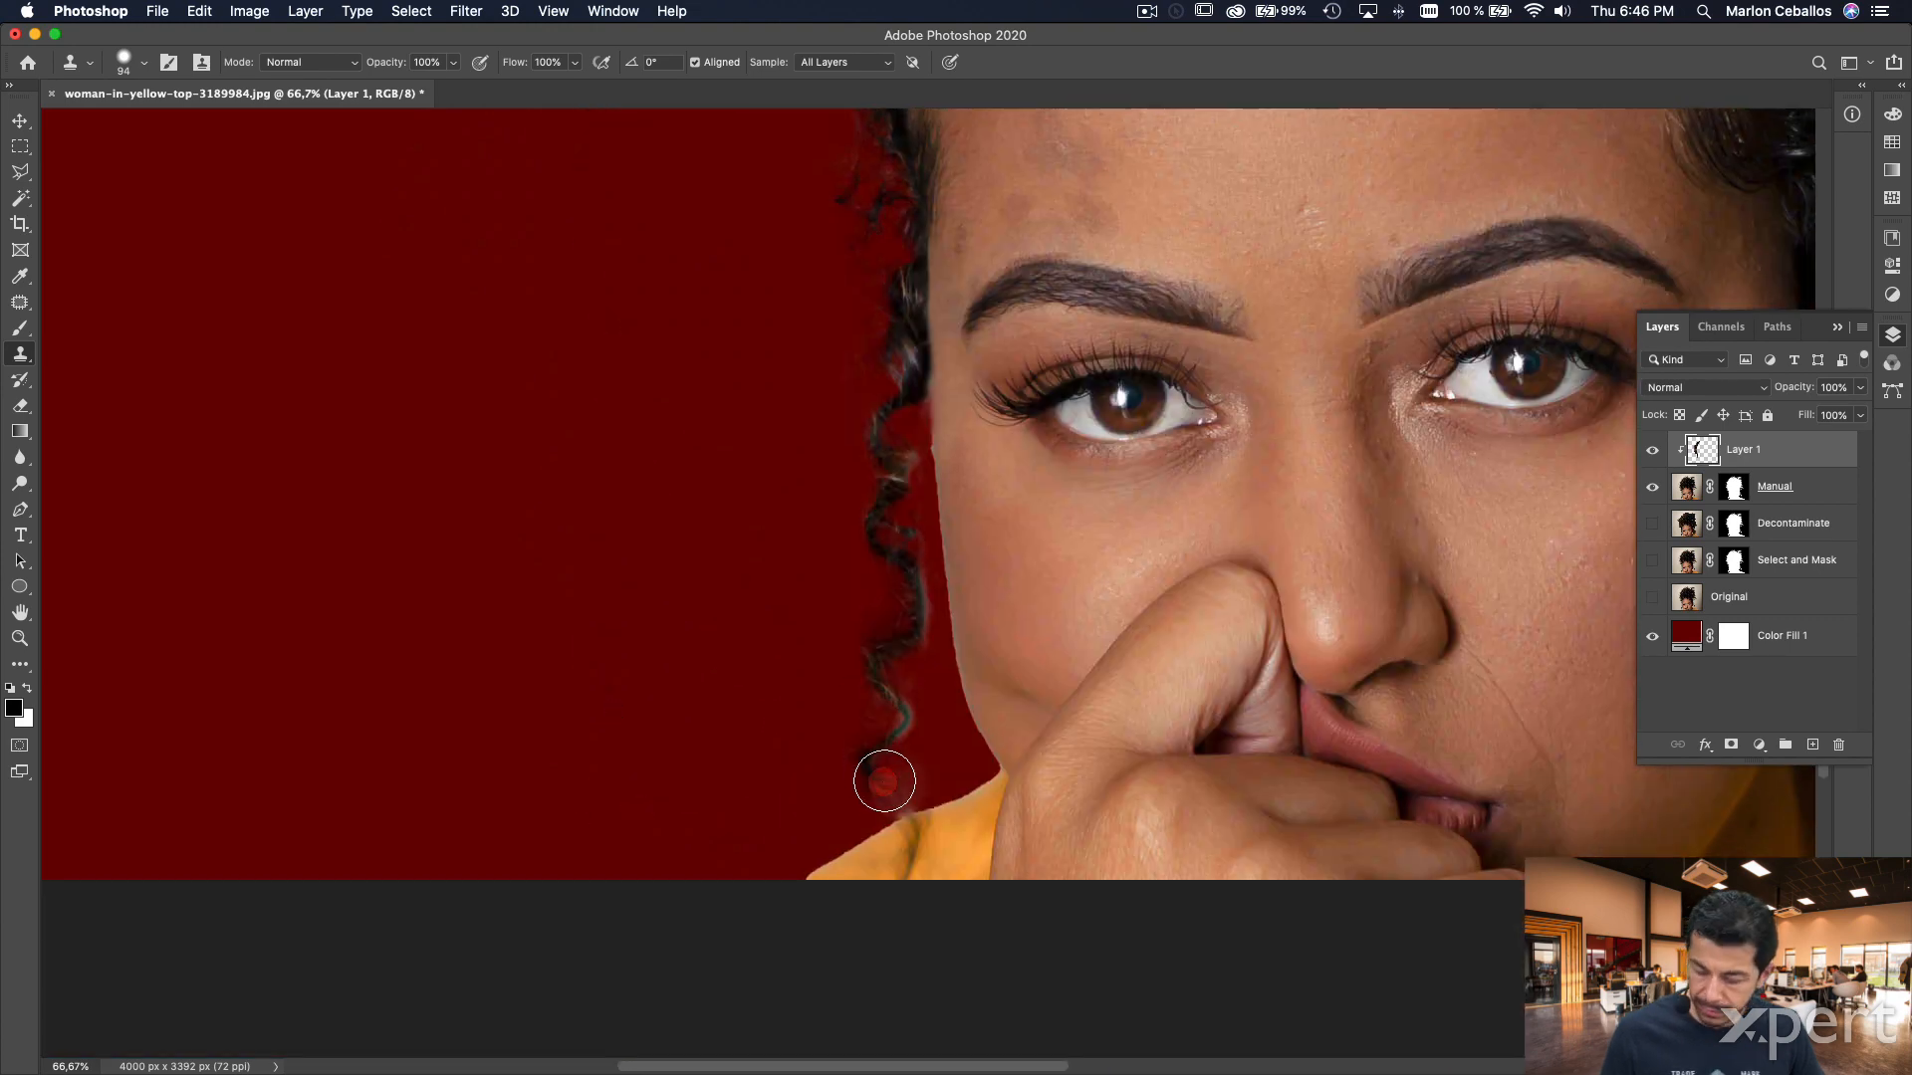
scroll(908, 523, "up", 15)
left_click_drag(1109, 777, 1195, 776)
scroll(927, 597, "down", 10)
scroll(927, 598, "right", 5)
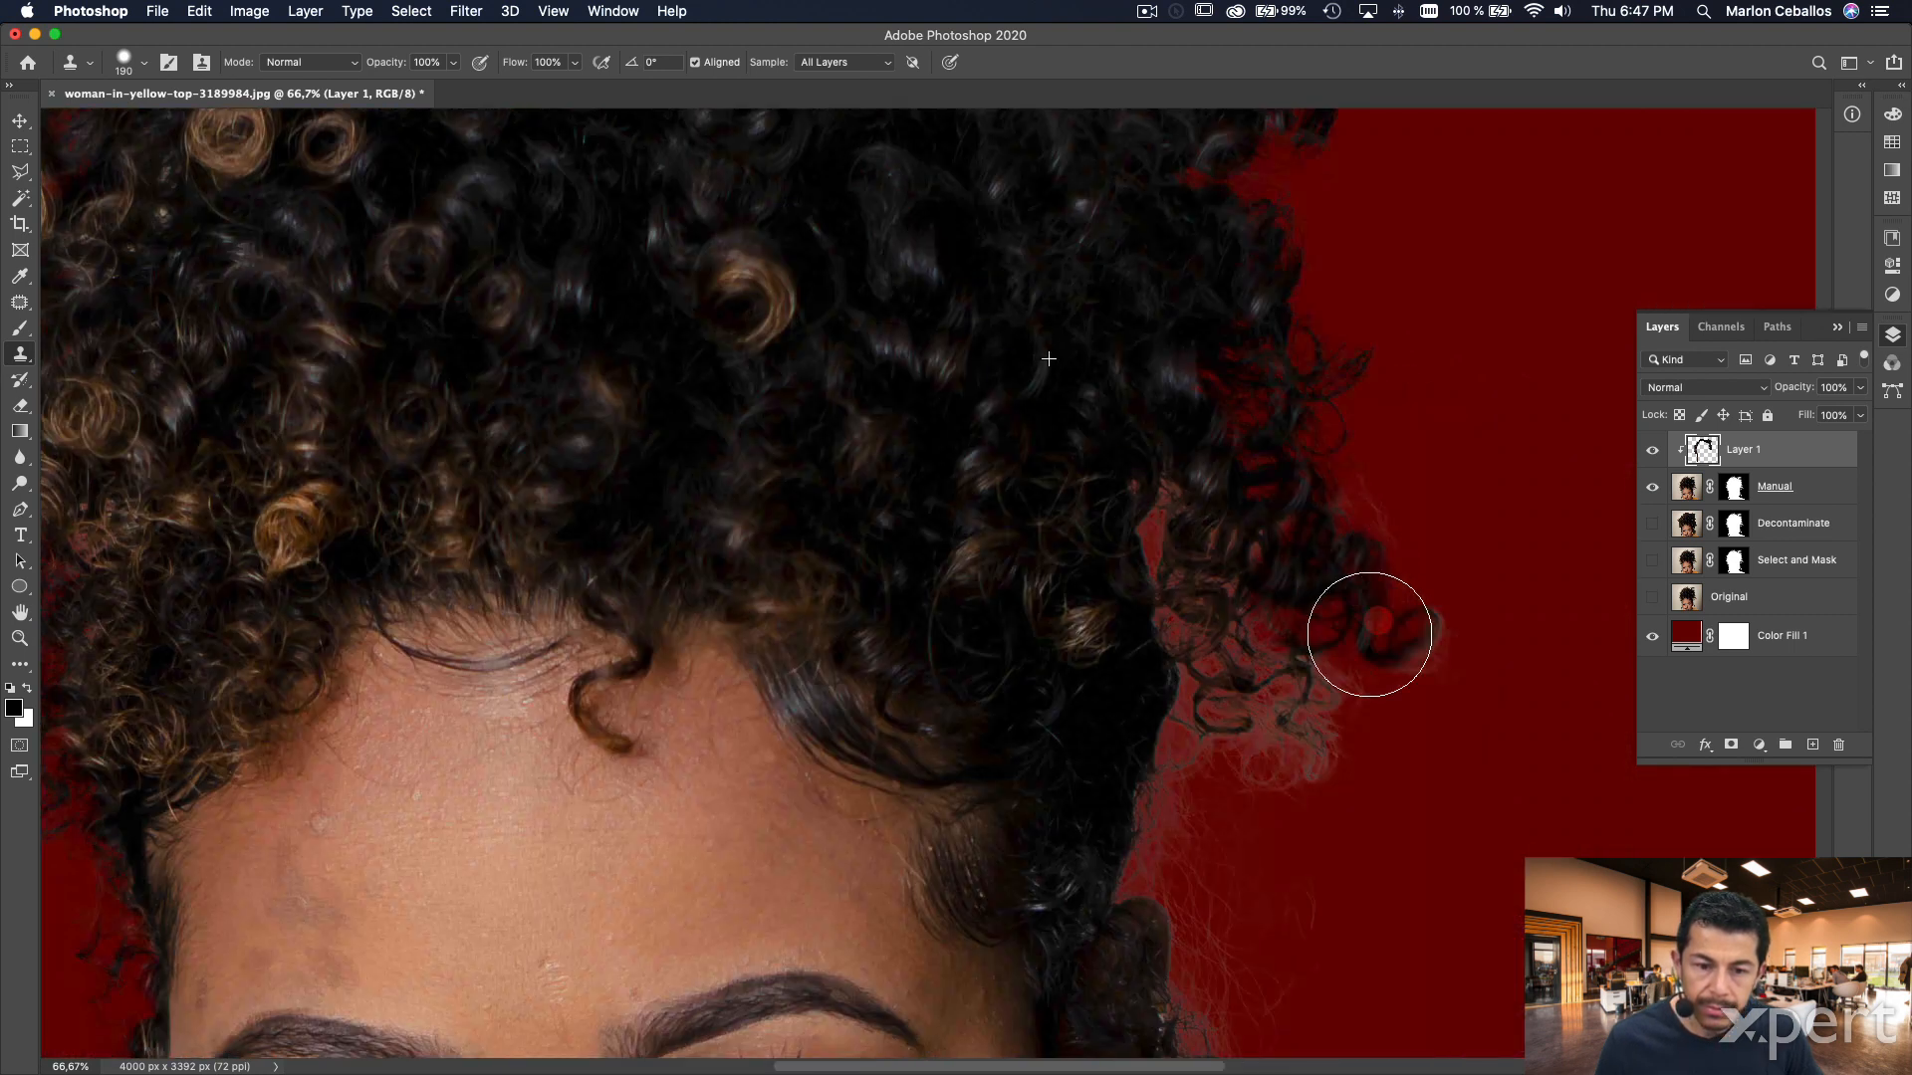
left_click_drag(1369, 634, 1301, 666)
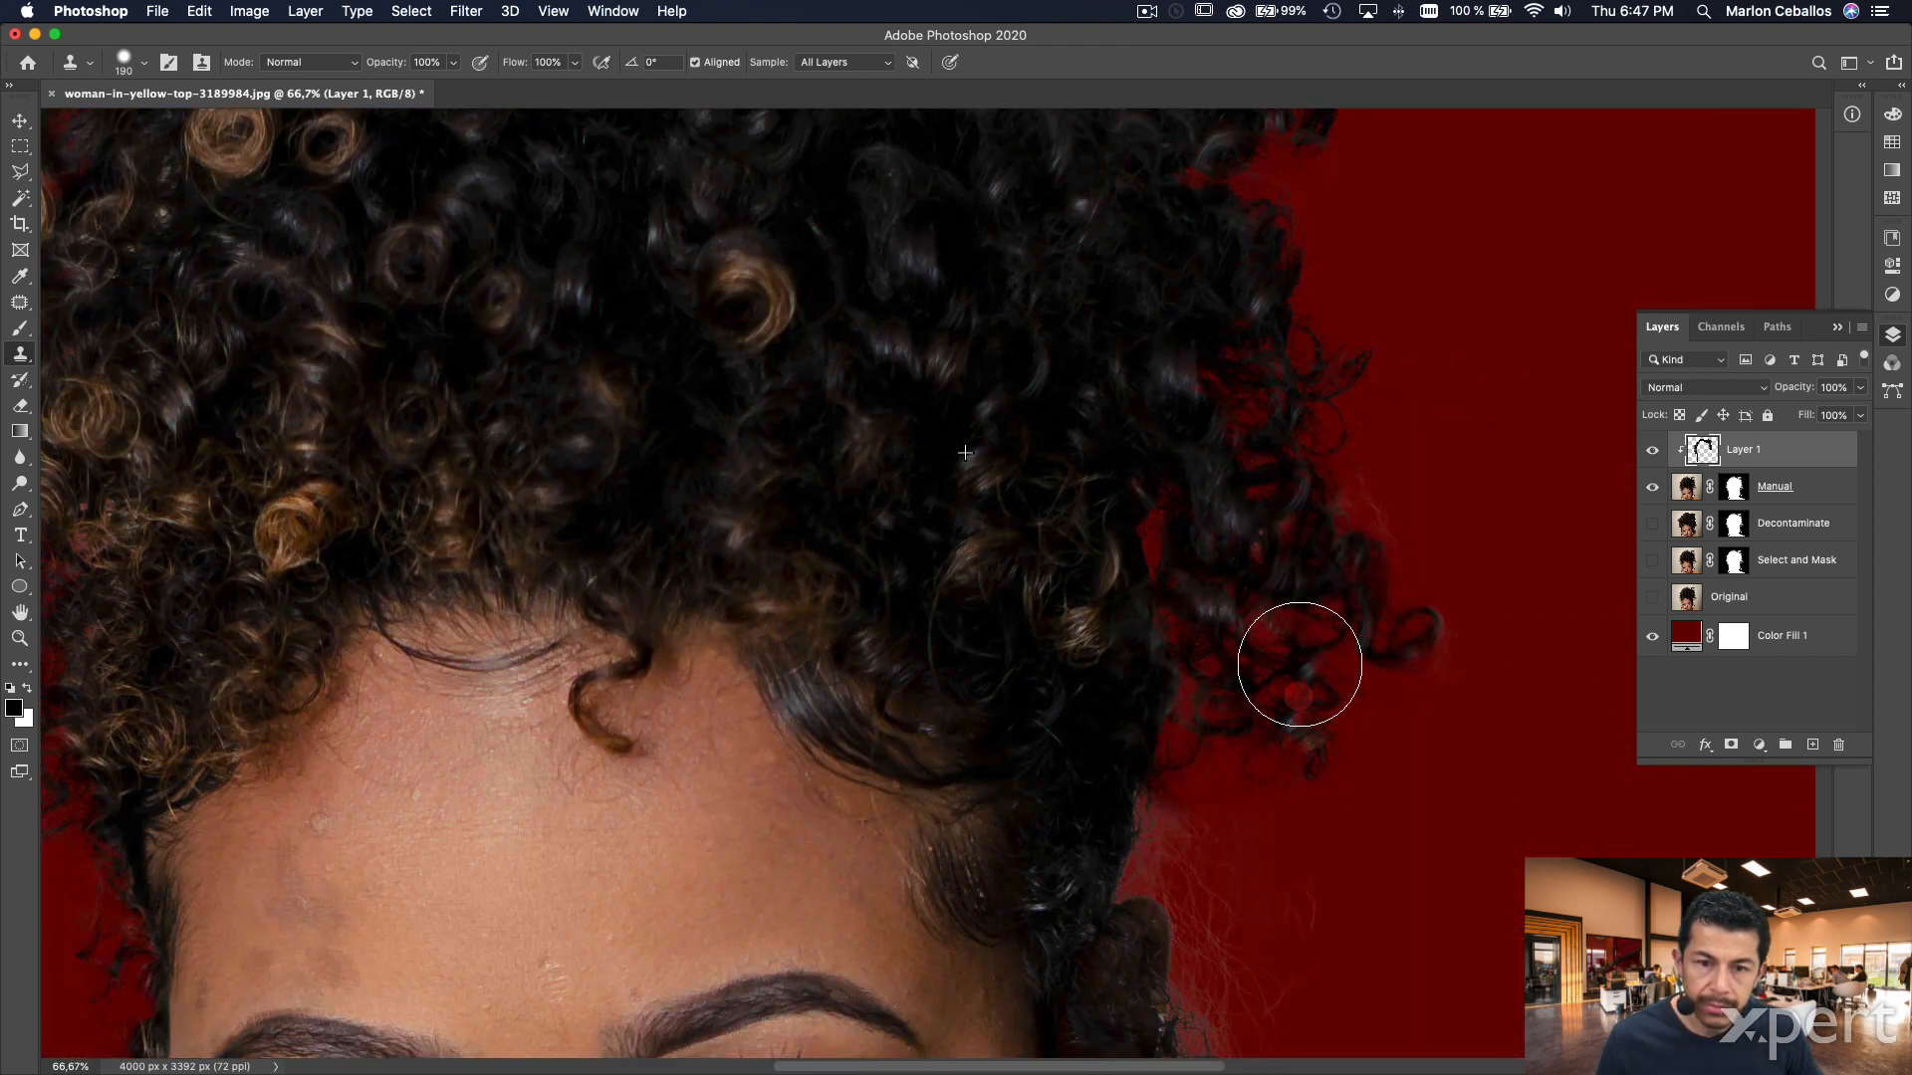
left_click_drag(1017, 570, 924, 195)
left_click_drag(1280, 541, 1383, 537)
mouse_move(957, 160)
left_mouse_down()
mouse_move(1104, 473)
mouse_move(1075, 473)
left_mouse_up()
- Clone dark hair over the light fringe on the ringlets below the visible ear, undoing one stroke and resampling darker hair
key("super+minus")
key("super+minus")
key("super+minus")
left_click(726, 256, "alt")
mouse_move(923, 612)
left_mouse_down()
mouse_move(968, 673)
mouse_move(968, 774)
mouse_move(941, 831)
mouse_move(975, 830)
mouse_move(971, 886)
left_mouse_up()
key("super+z")
left_click(669, 277, "alt")
mouse_move(992, 805)
left_mouse_down()
mouse_move(1003, 905)
mouse_move(956, 917)
left_mouse_up()
scroll(1215, 797, "down", 2)
mouse_move(892, 823)
left_mouse_down()
mouse_move(852, 822)
mouse_move(810, 669)
mouse_move(831, 725)
mouse_move(887, 610)
left_mouse_up()
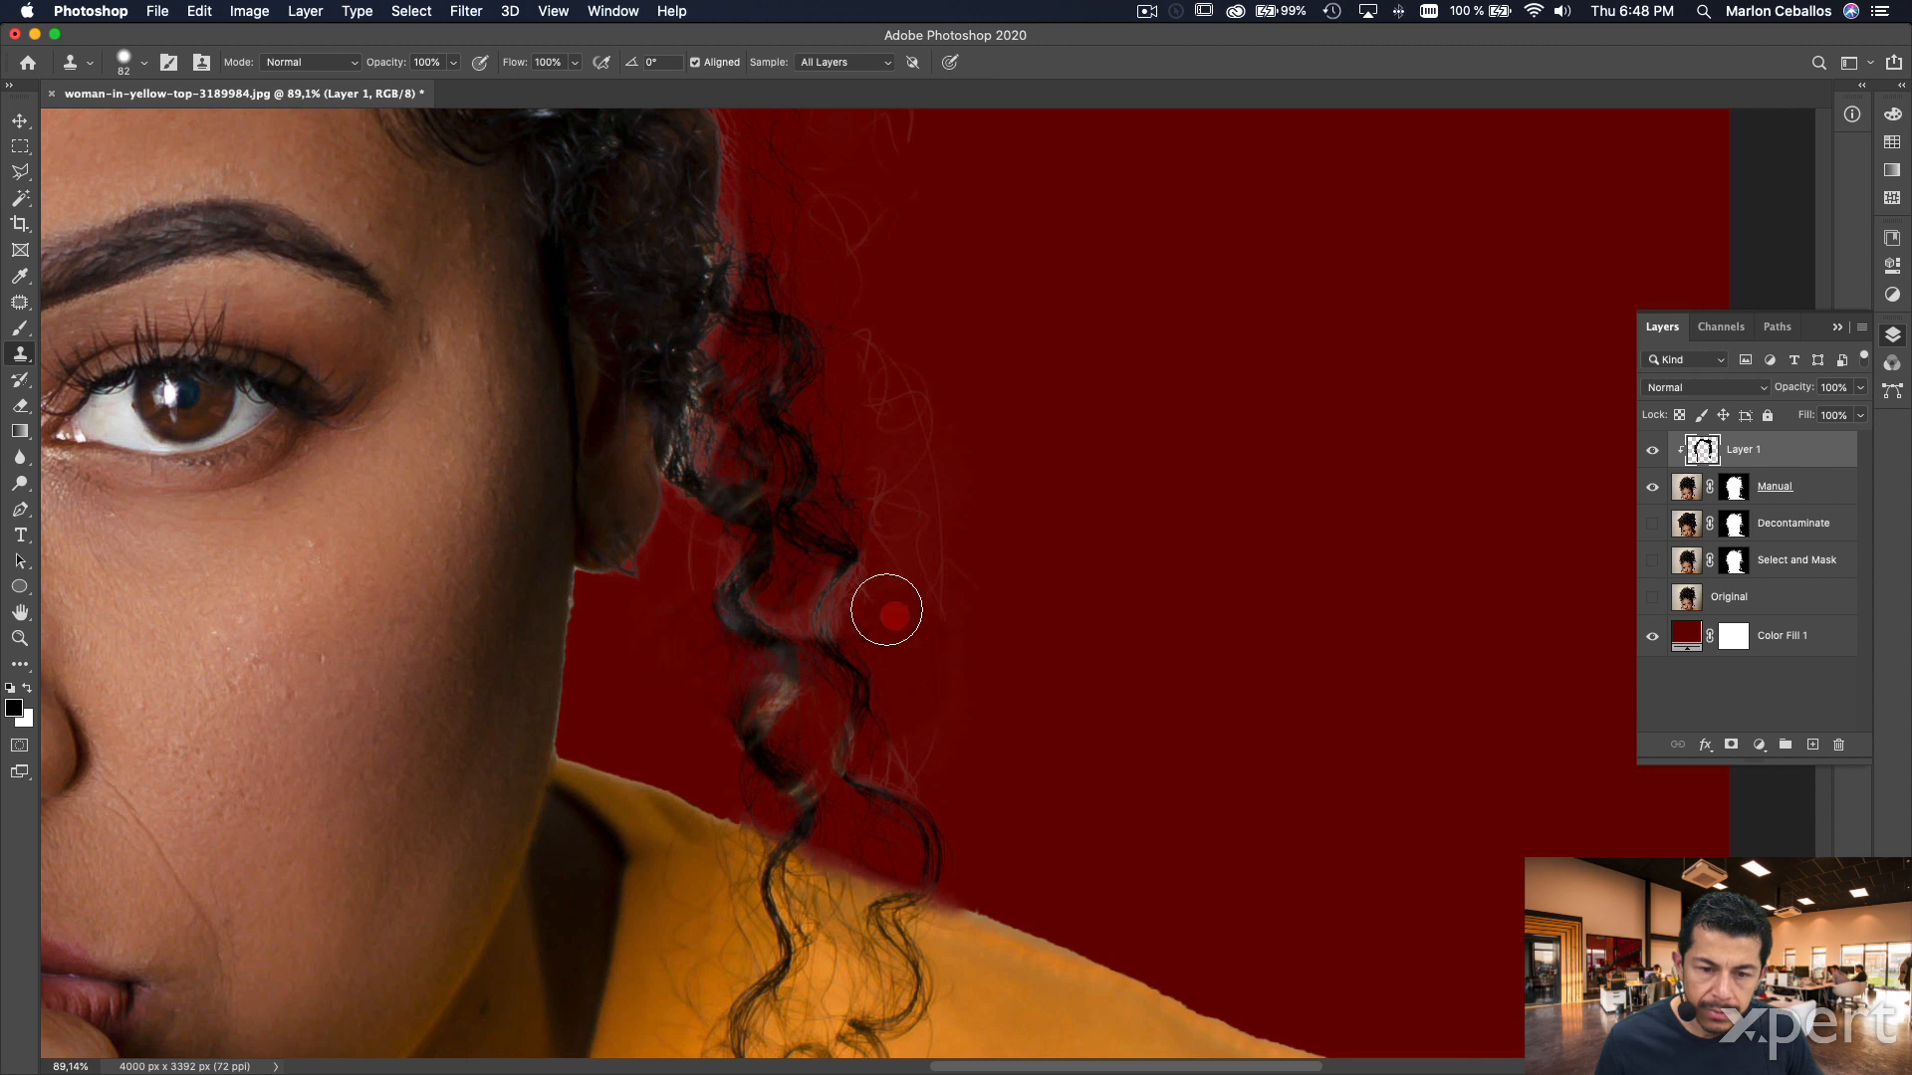
- Clone resampled dark hair over the remaining light fringe around the outer hair edges
scroll(1182, 726, "up", 5)
scroll(1181, 726, "left", 5)
mouse_move(1037, 610)
left_mouse_down()
mouse_move(1025, 504)
mouse_move(982, 716)
mouse_move(1046, 756)
mouse_move(995, 761)
mouse_move(996, 724)
left_mouse_up()
key("super+minus")
key("super+minus")
left_click(905, 345, "alt")
key("super+minus")
key("super+minus")
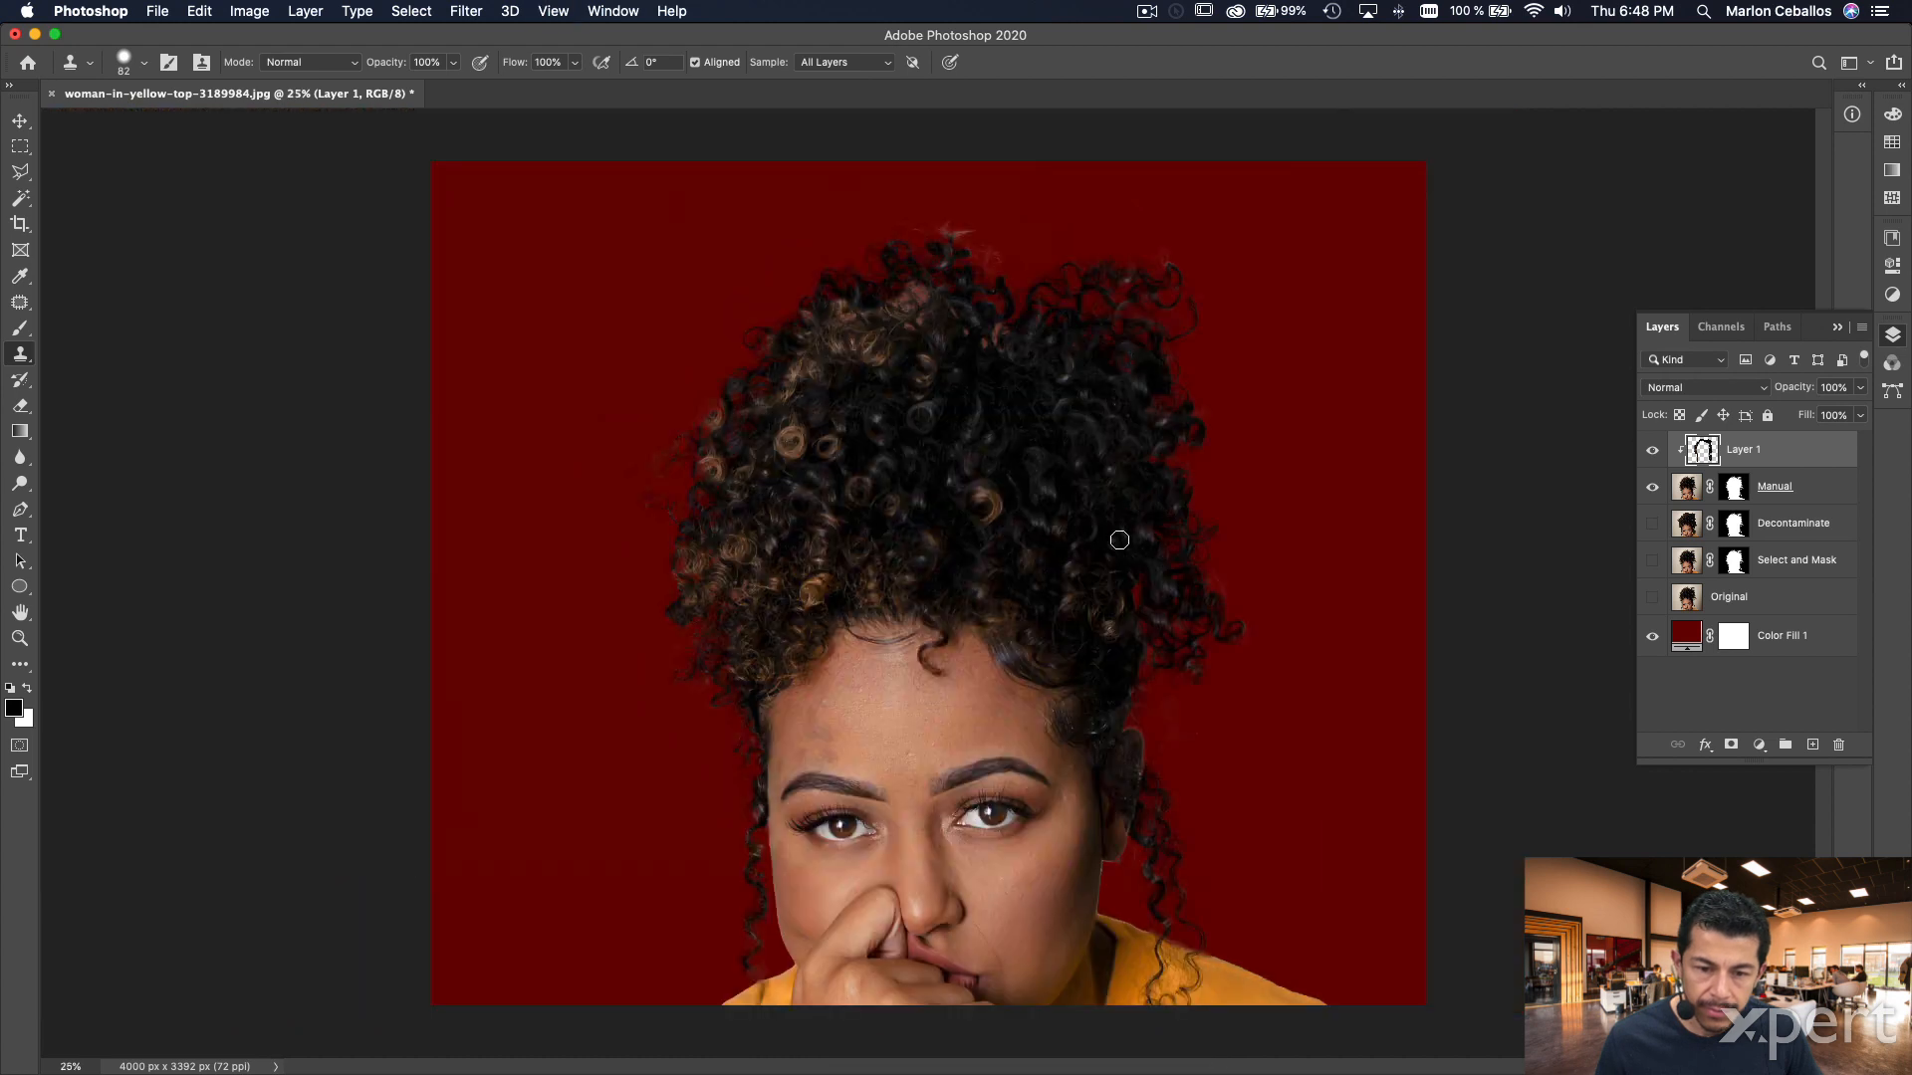
left_click_drag(1120, 541, 1057, 360)
left_click_drag(638, 996, 714, 684)
key("super+0")
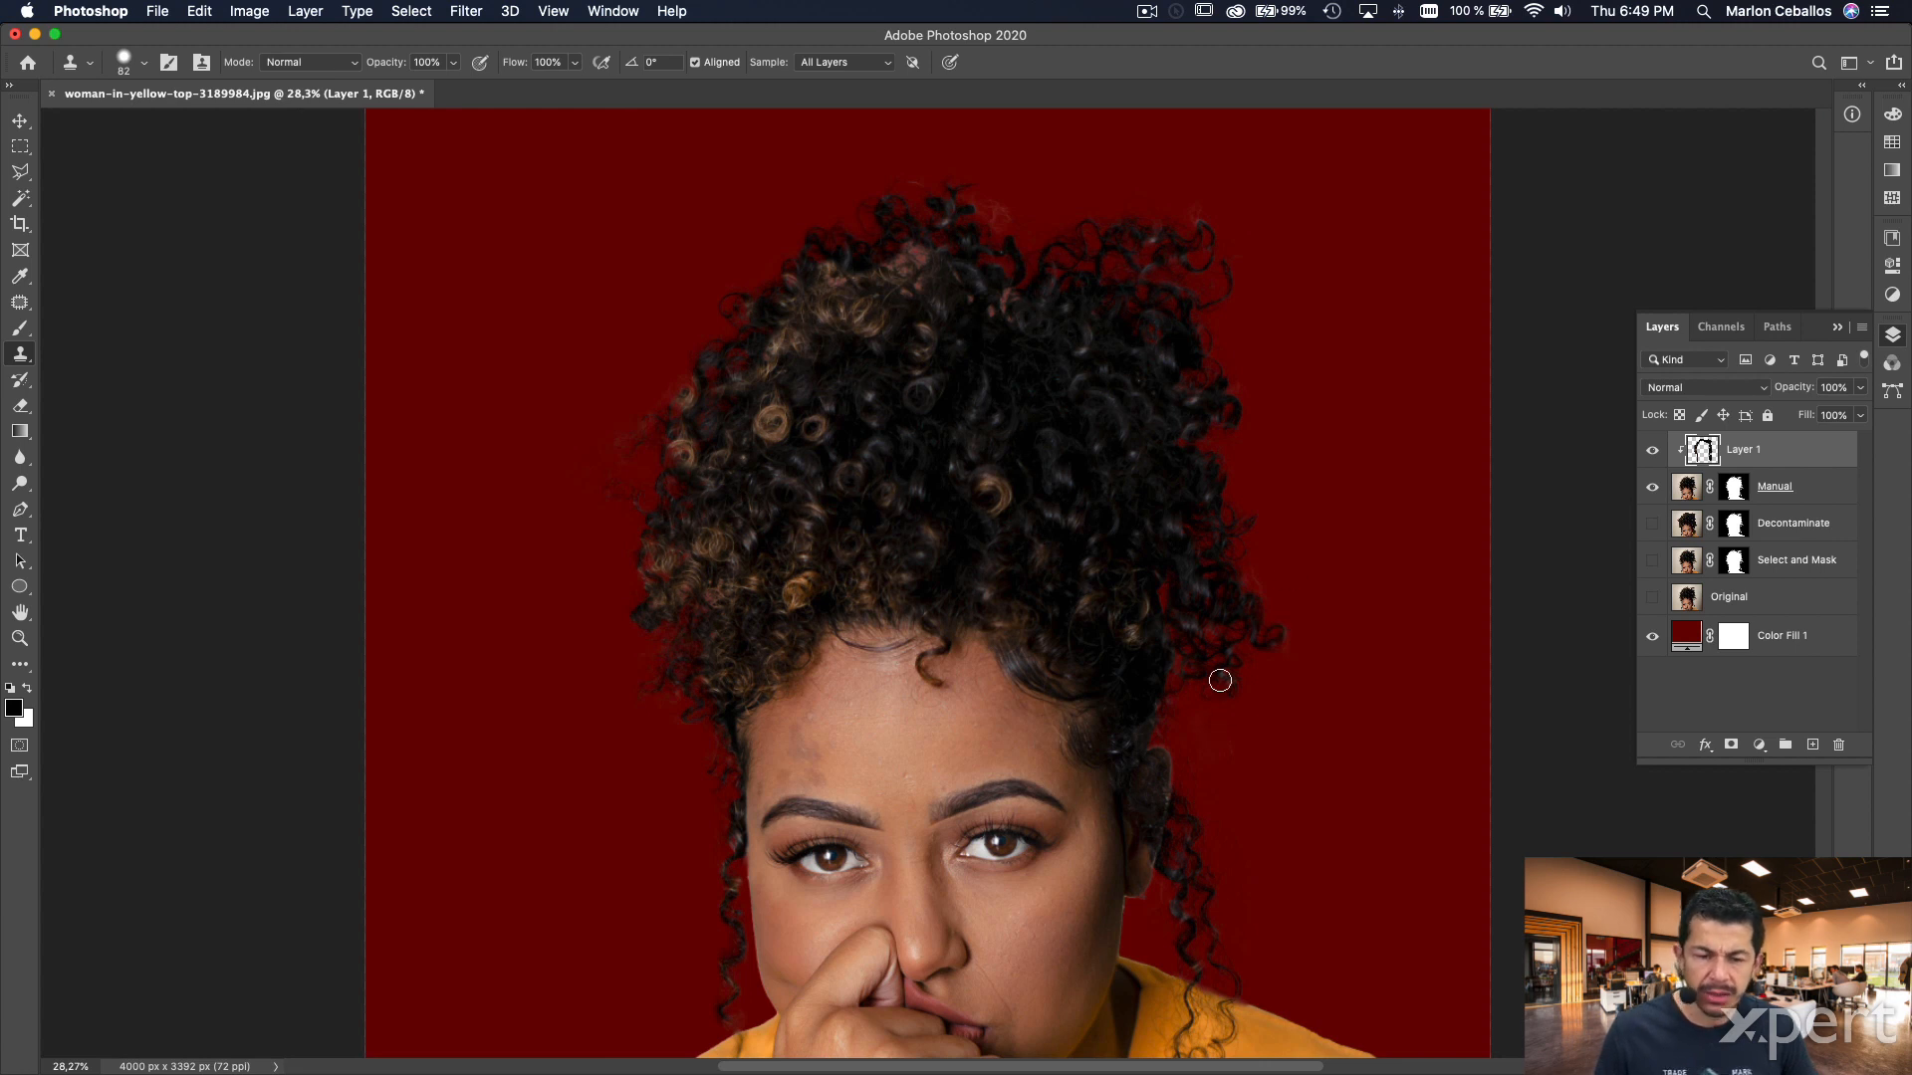
- Try cloning over the light rim on the upper edge of the ear
left_click_drag(1225, 819, 1357, 712)
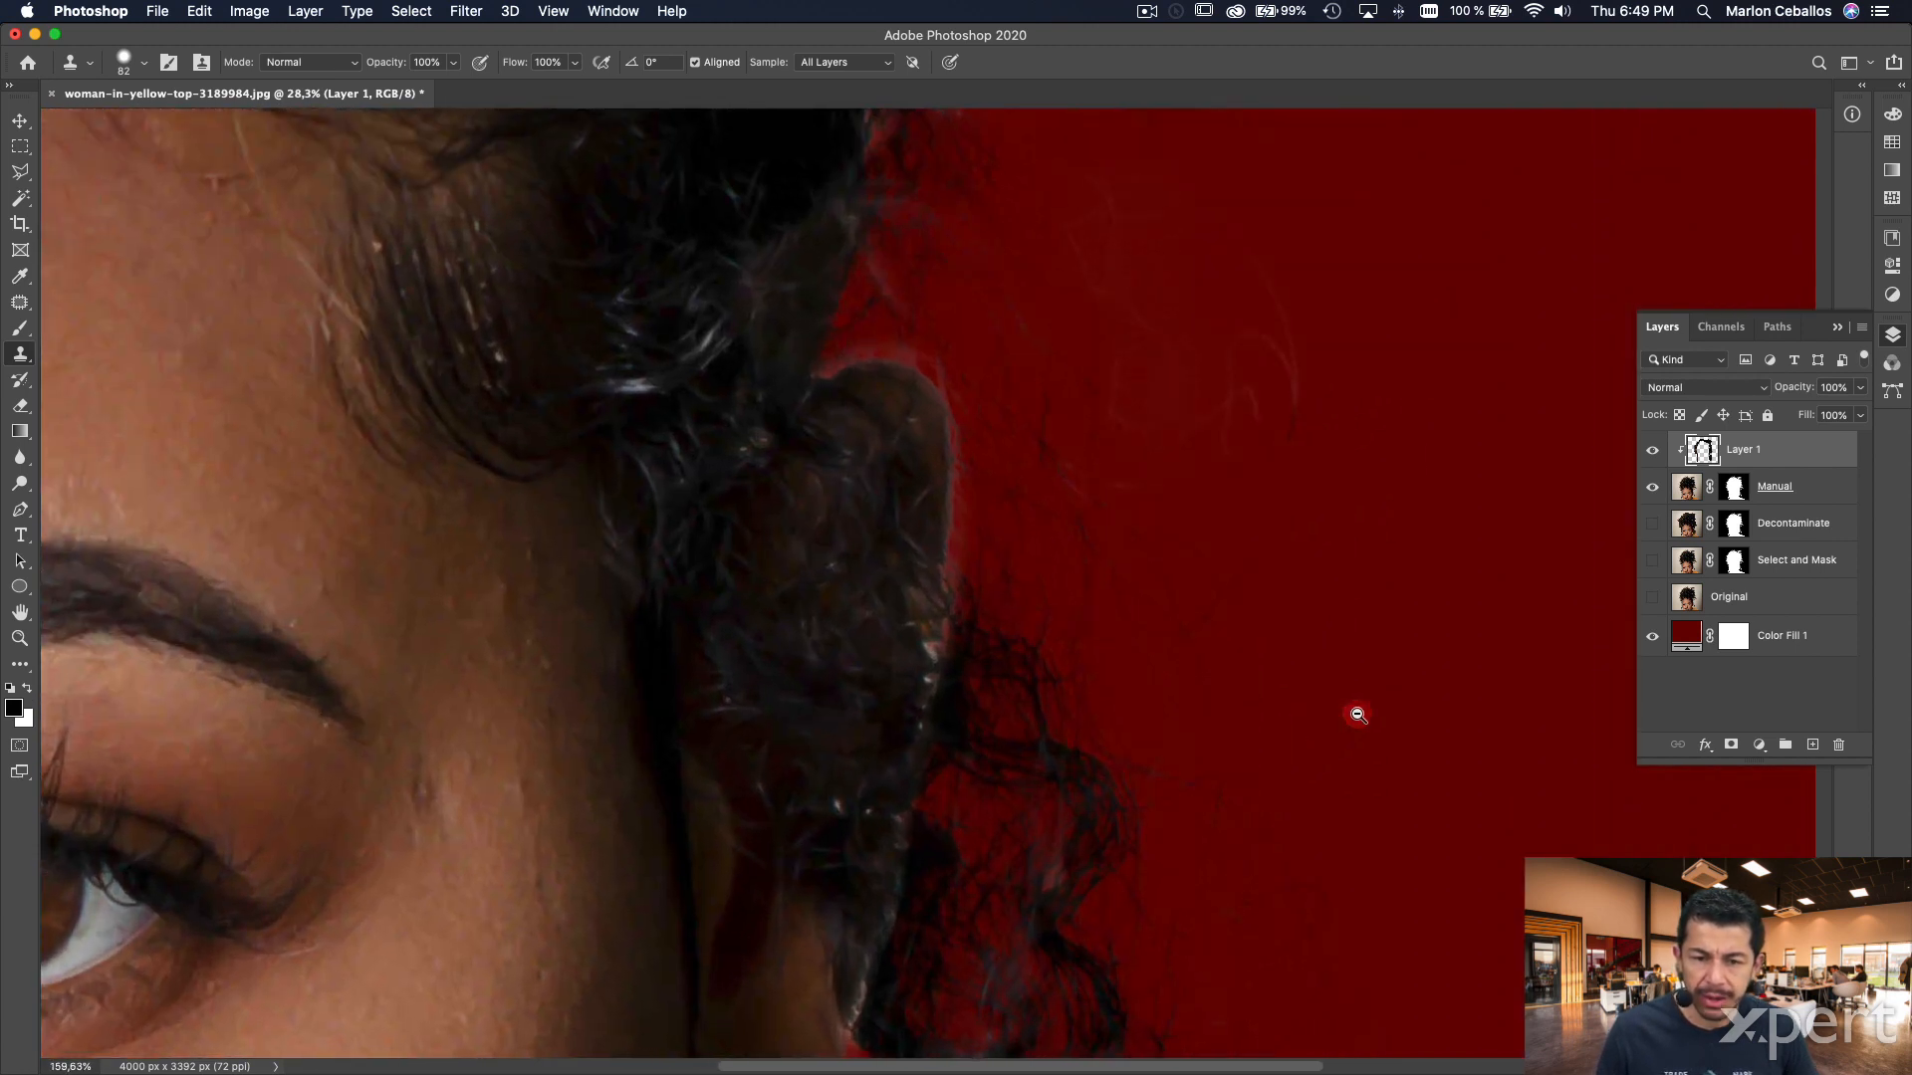
left_click(938, 389)
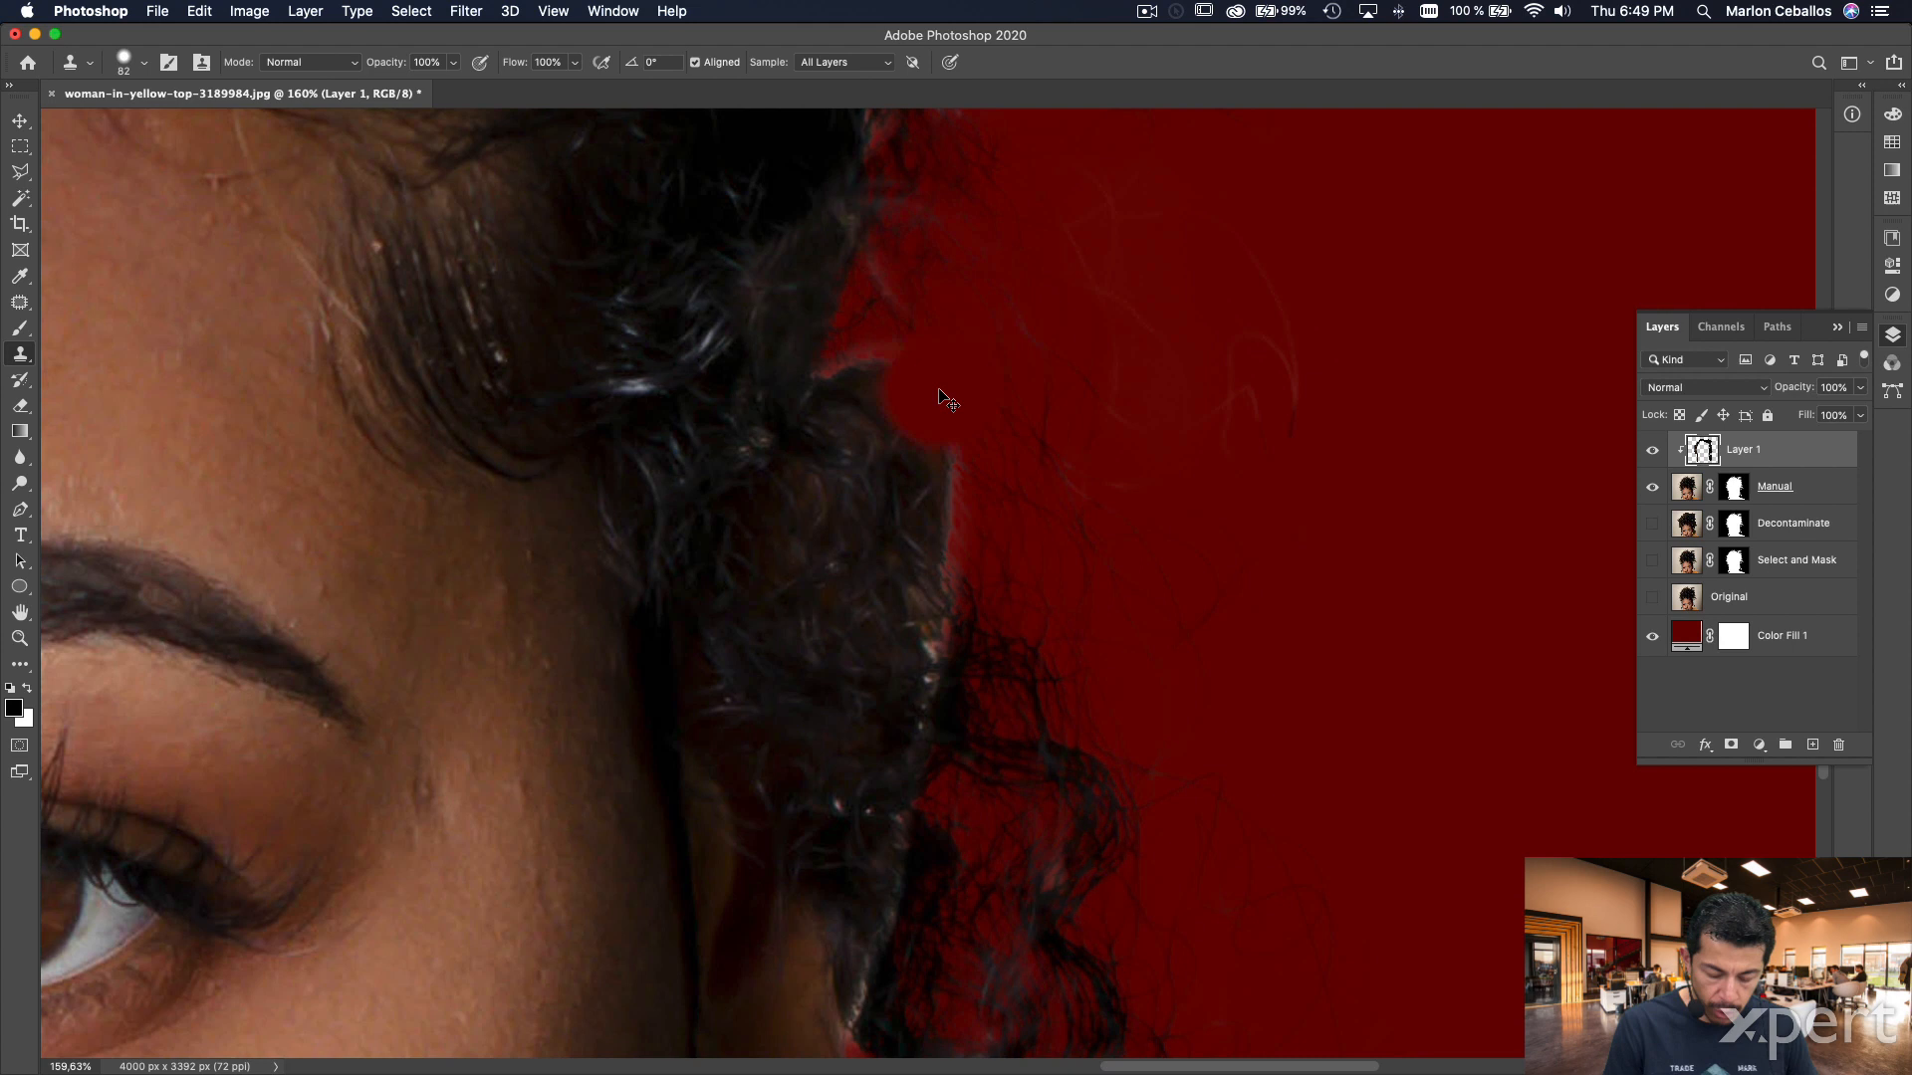
key("super+0")
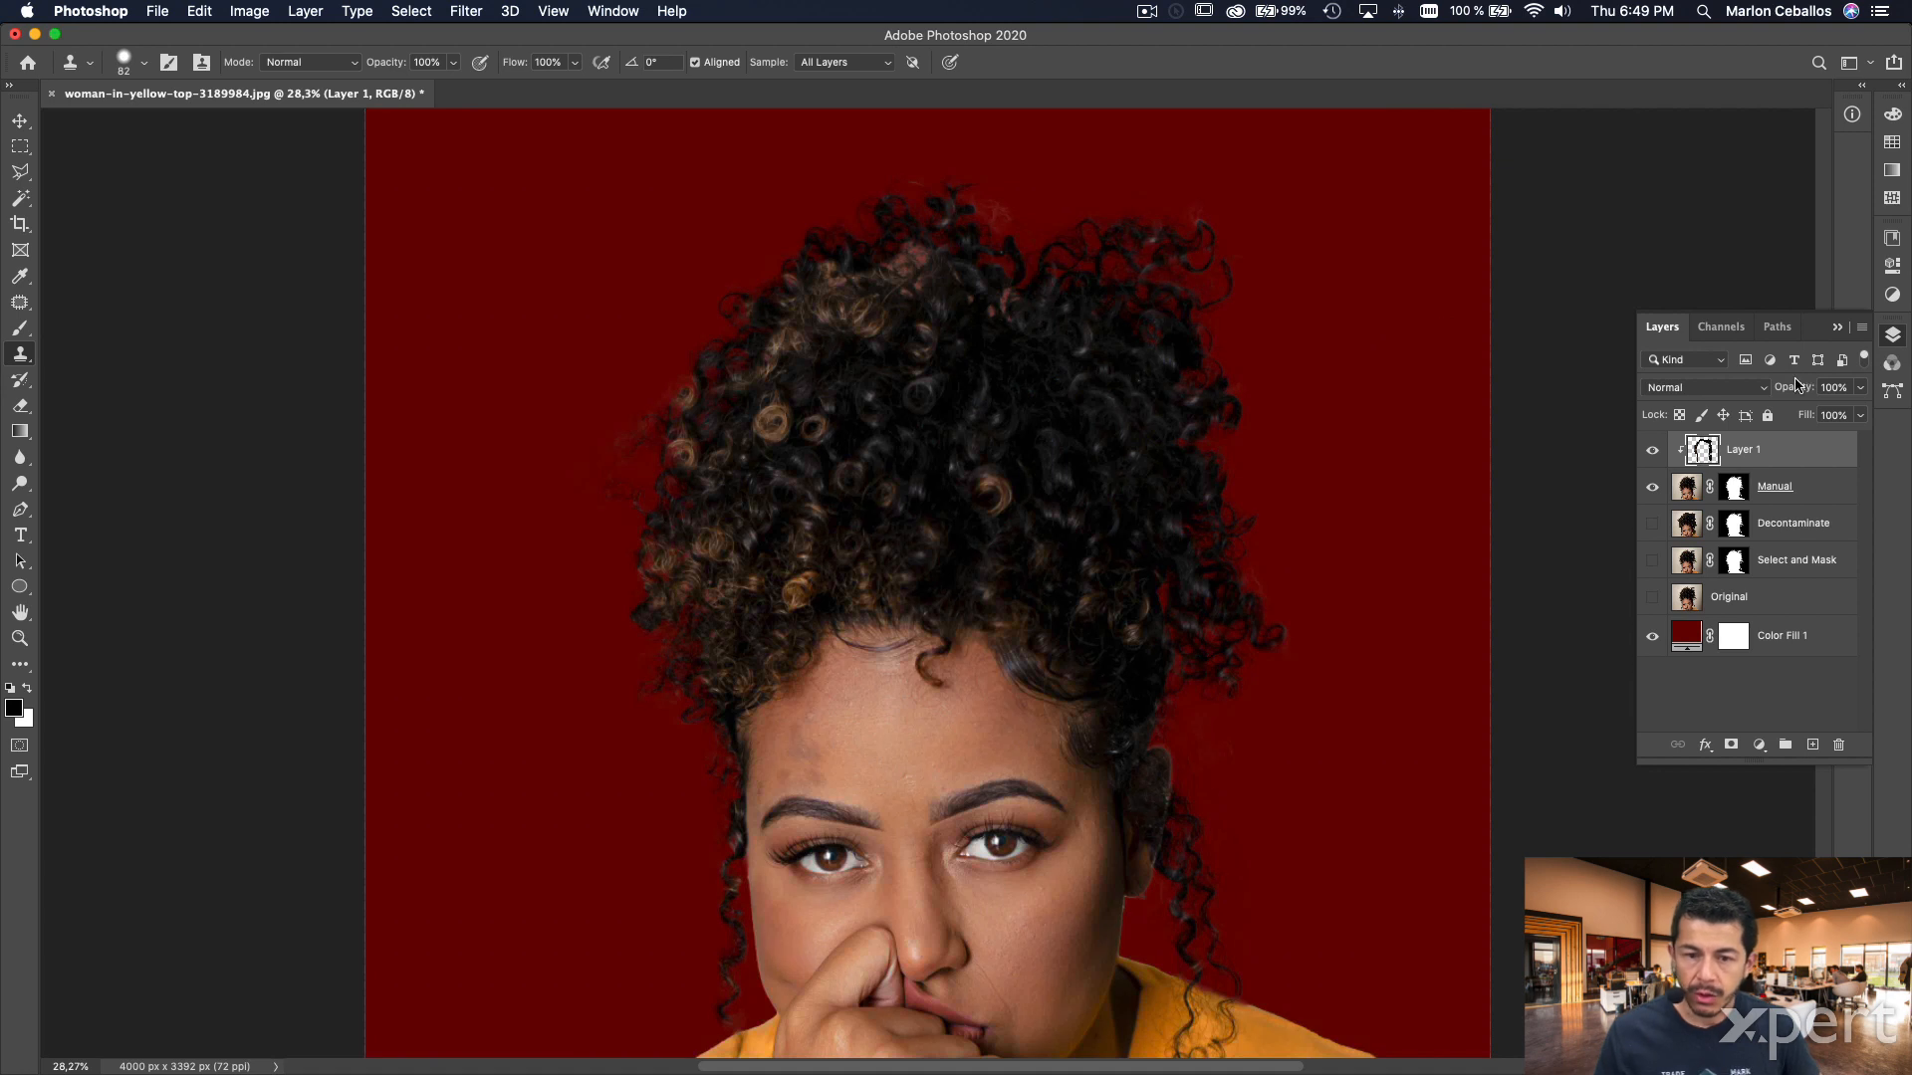
- Group Layer 1 with the Manual layer and name the group Manual
left_click(1790, 488, "shift")
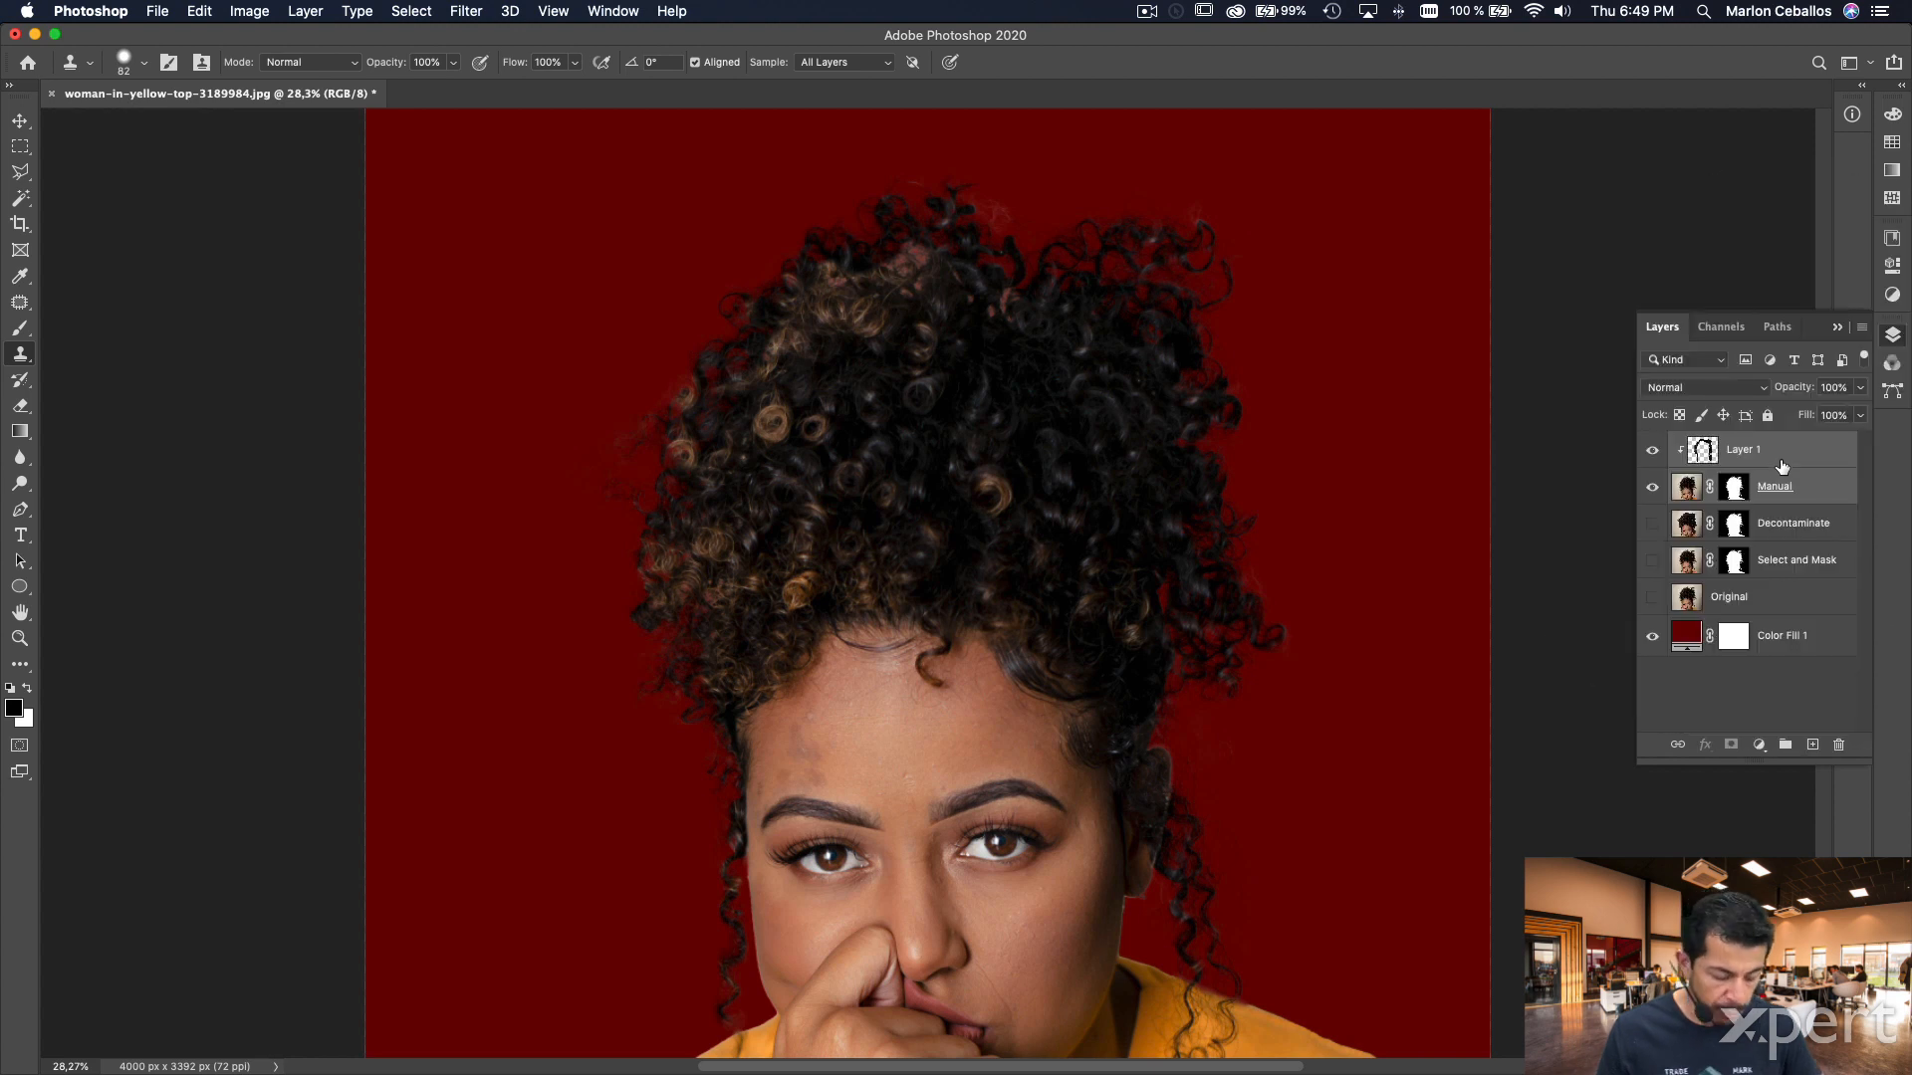
key("super+g")
double_click(1735, 445)
type("Manual")
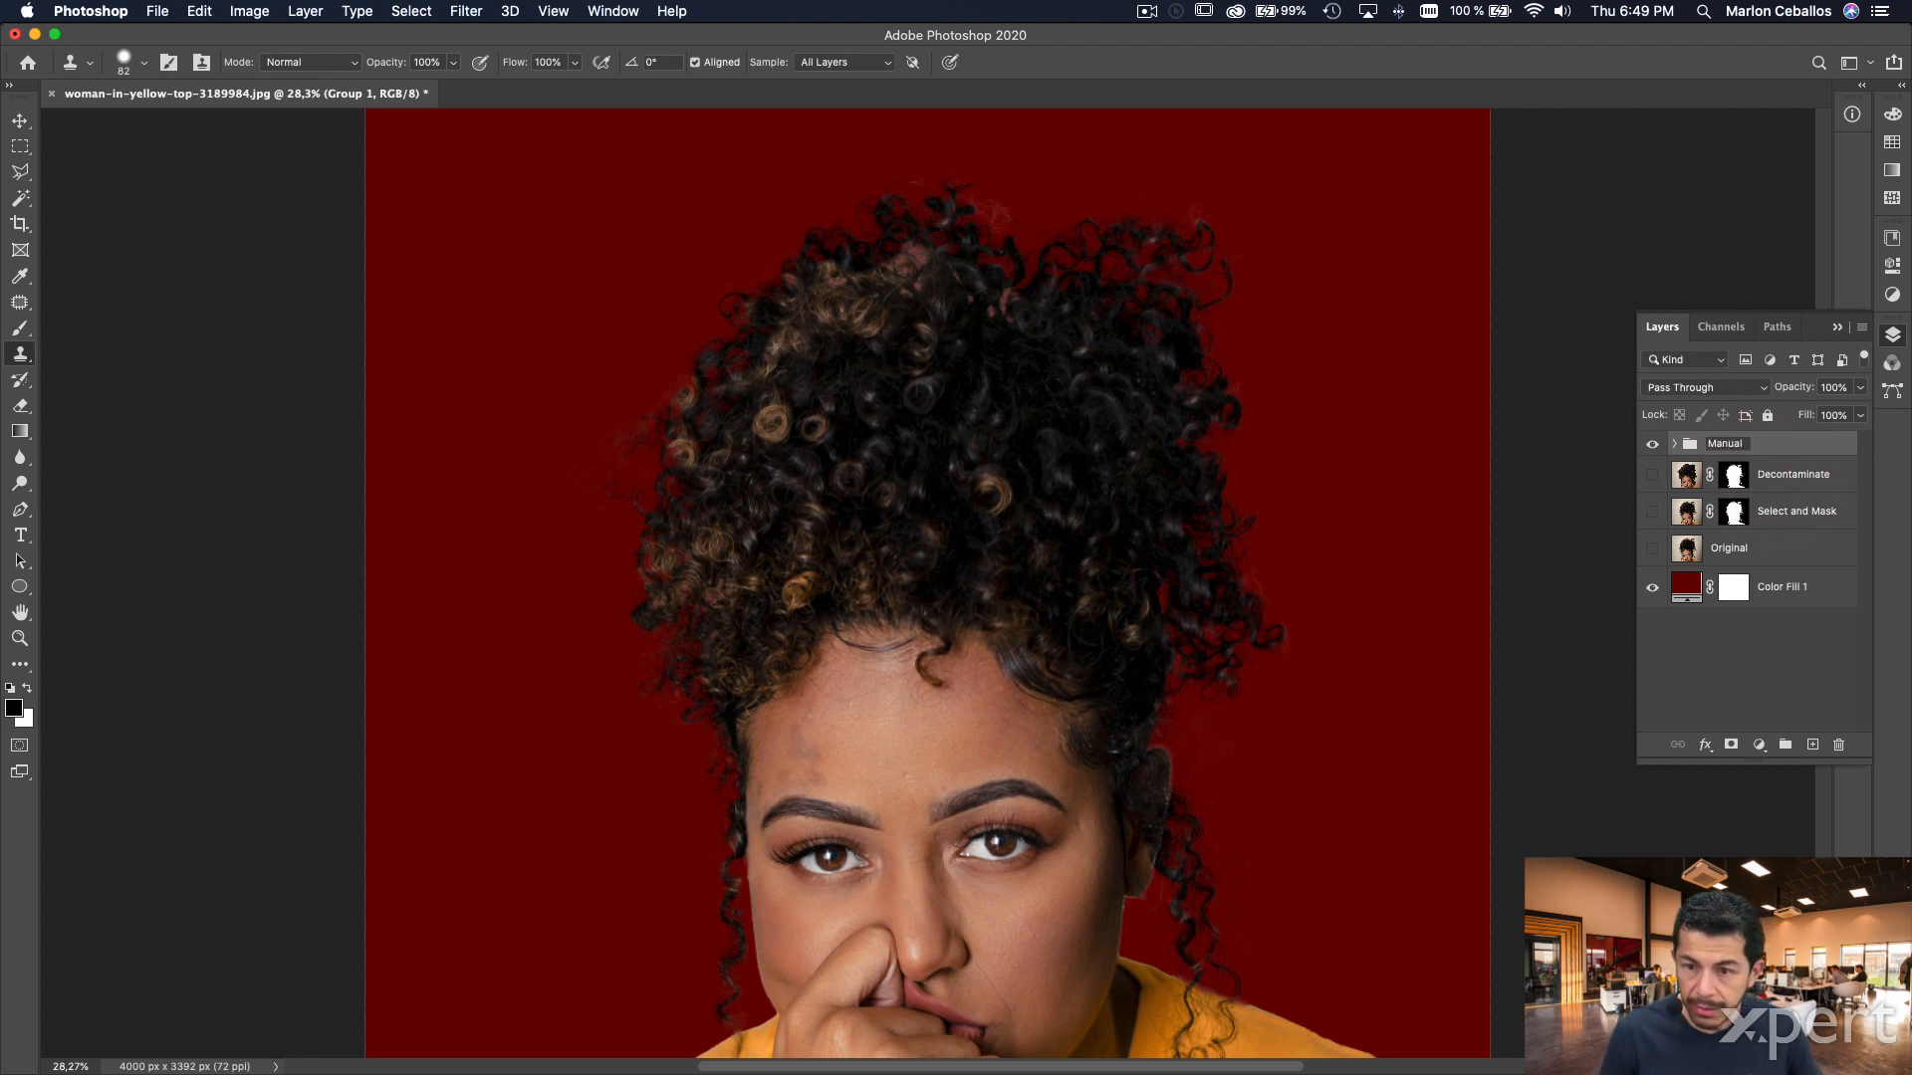
key("Return")
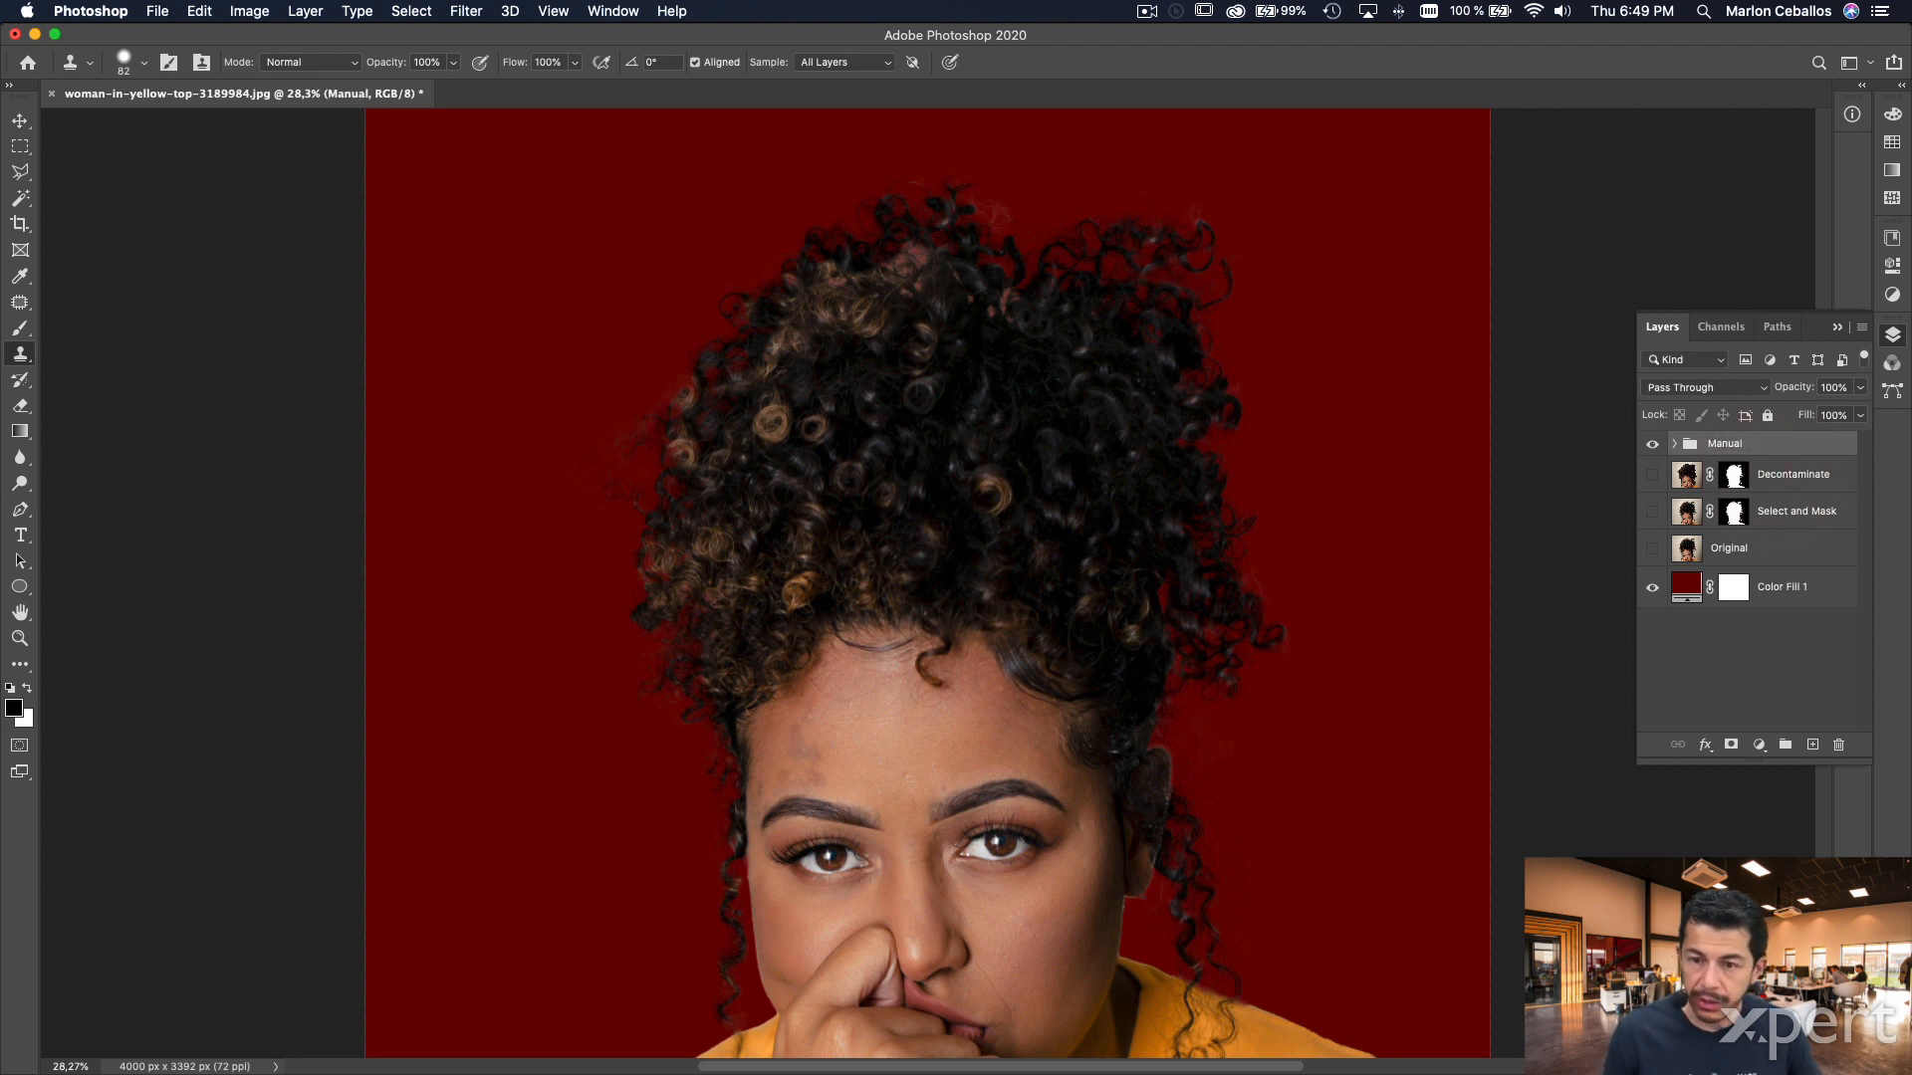
- Show only the Select and Mask cutout over the color fill and preview turquoise #6ce6d9 as the background color without applying it
left_click(1652, 445)
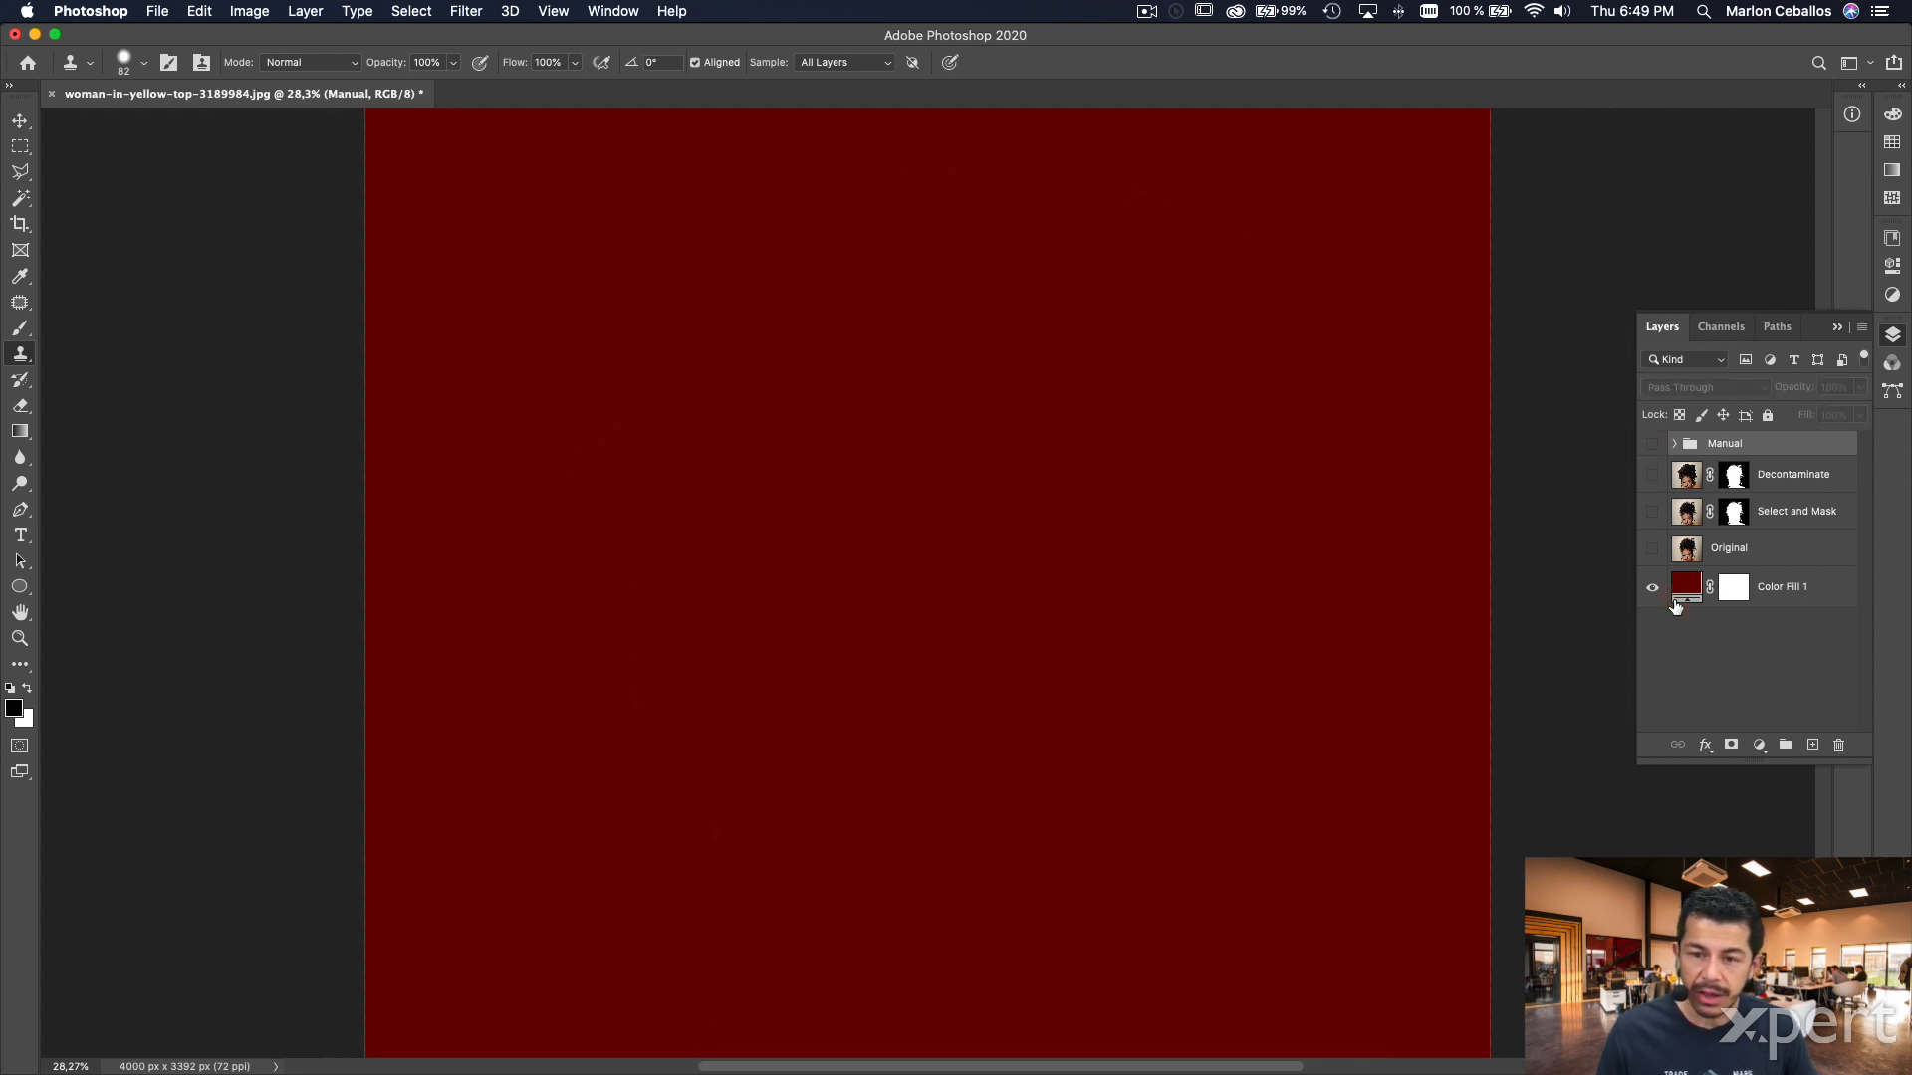
left_click(1651, 514)
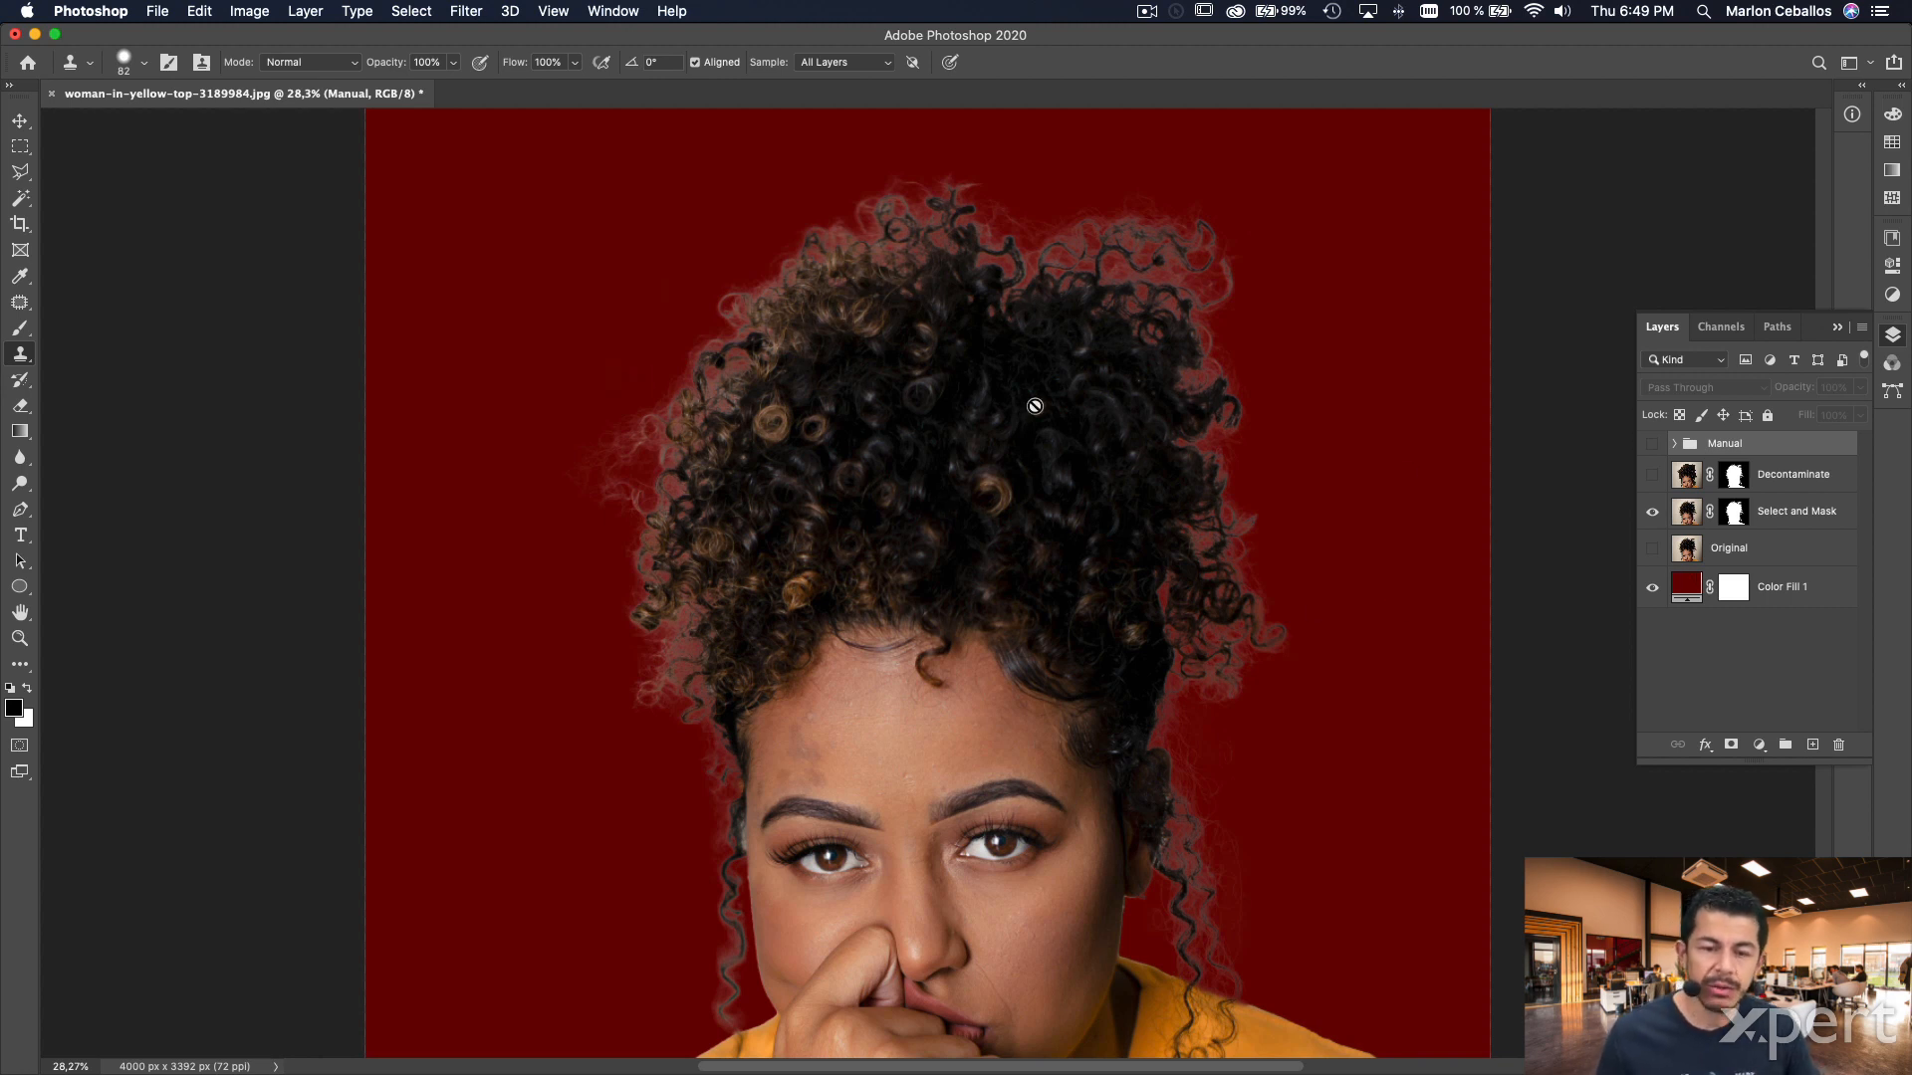
double_click(1686, 587)
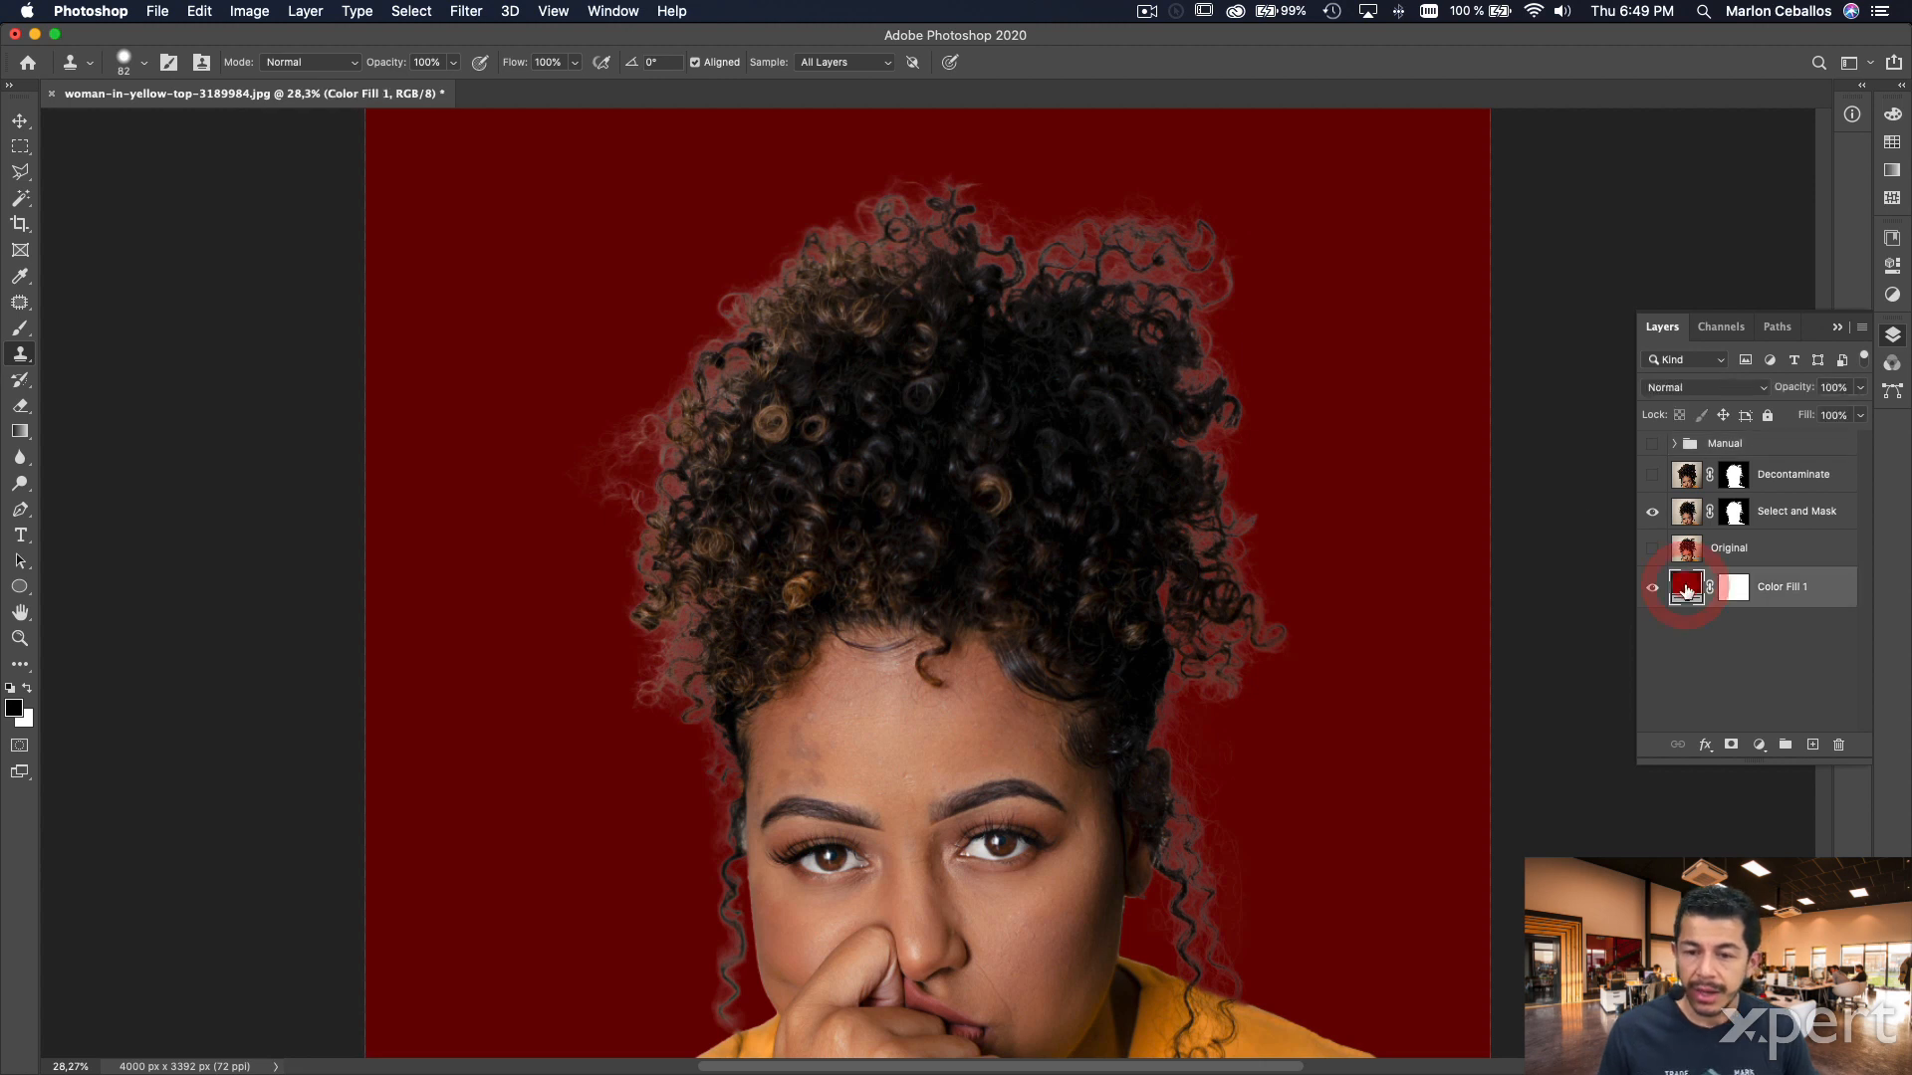
left_click(627, 612)
left_click(226, 504)
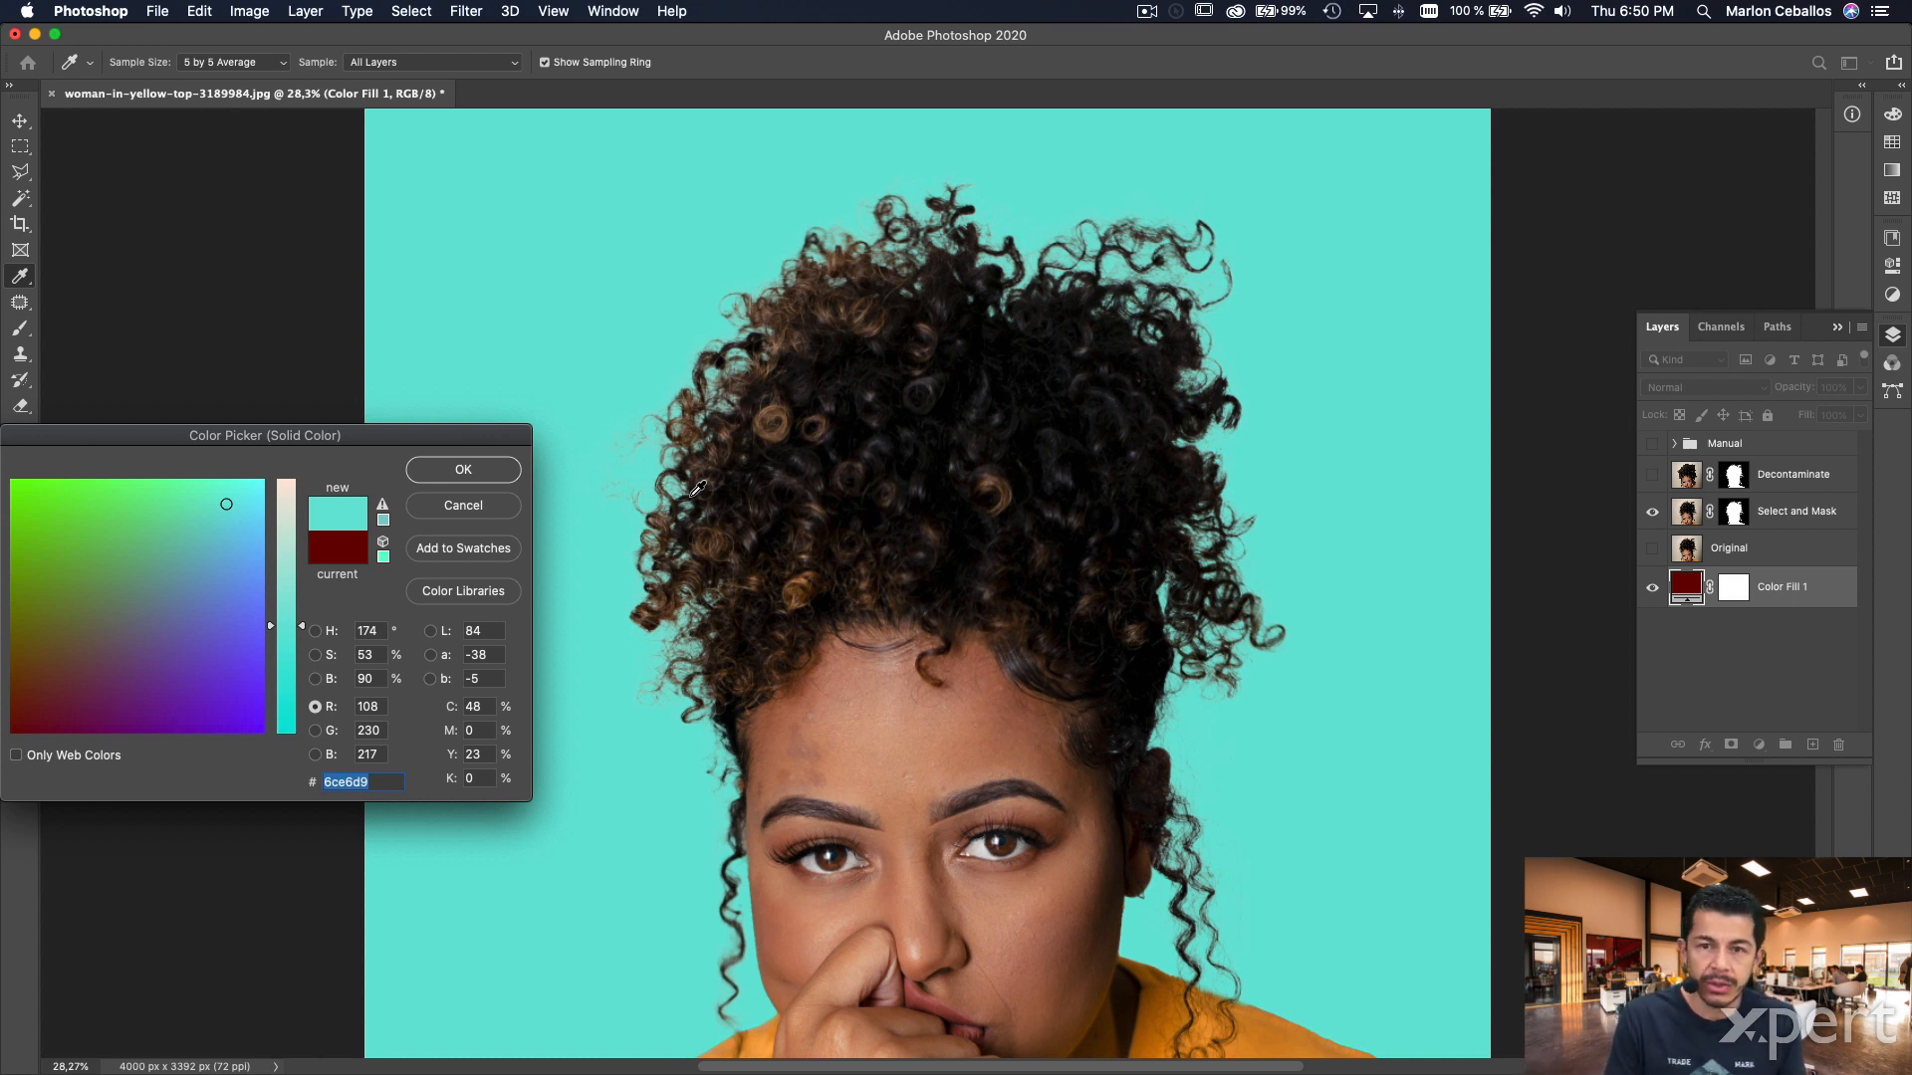
left_click(451, 505)
key("s")
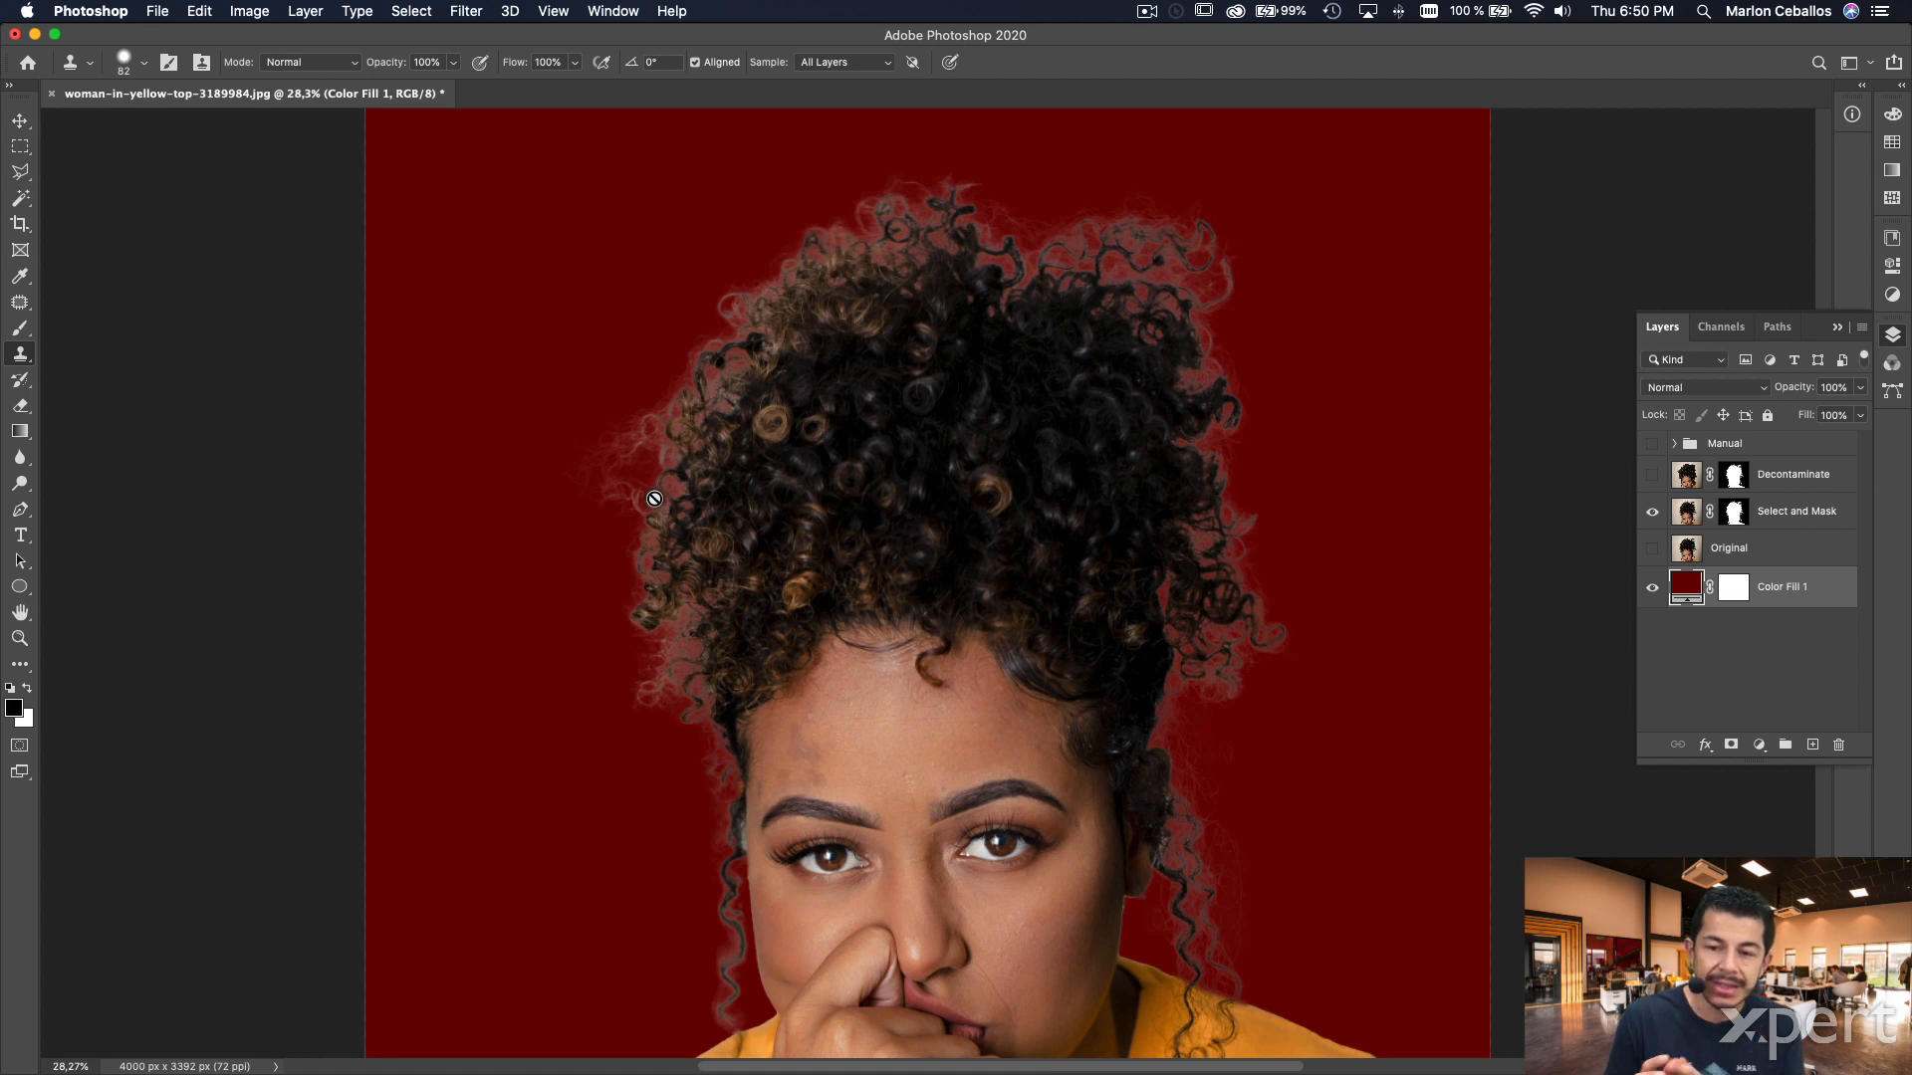
- Hide the Select and Mask layer and compare the Decontaminate and Manual cutouts by showing each alone on the red background
left_click(1653, 513)
left_click(1652, 476)
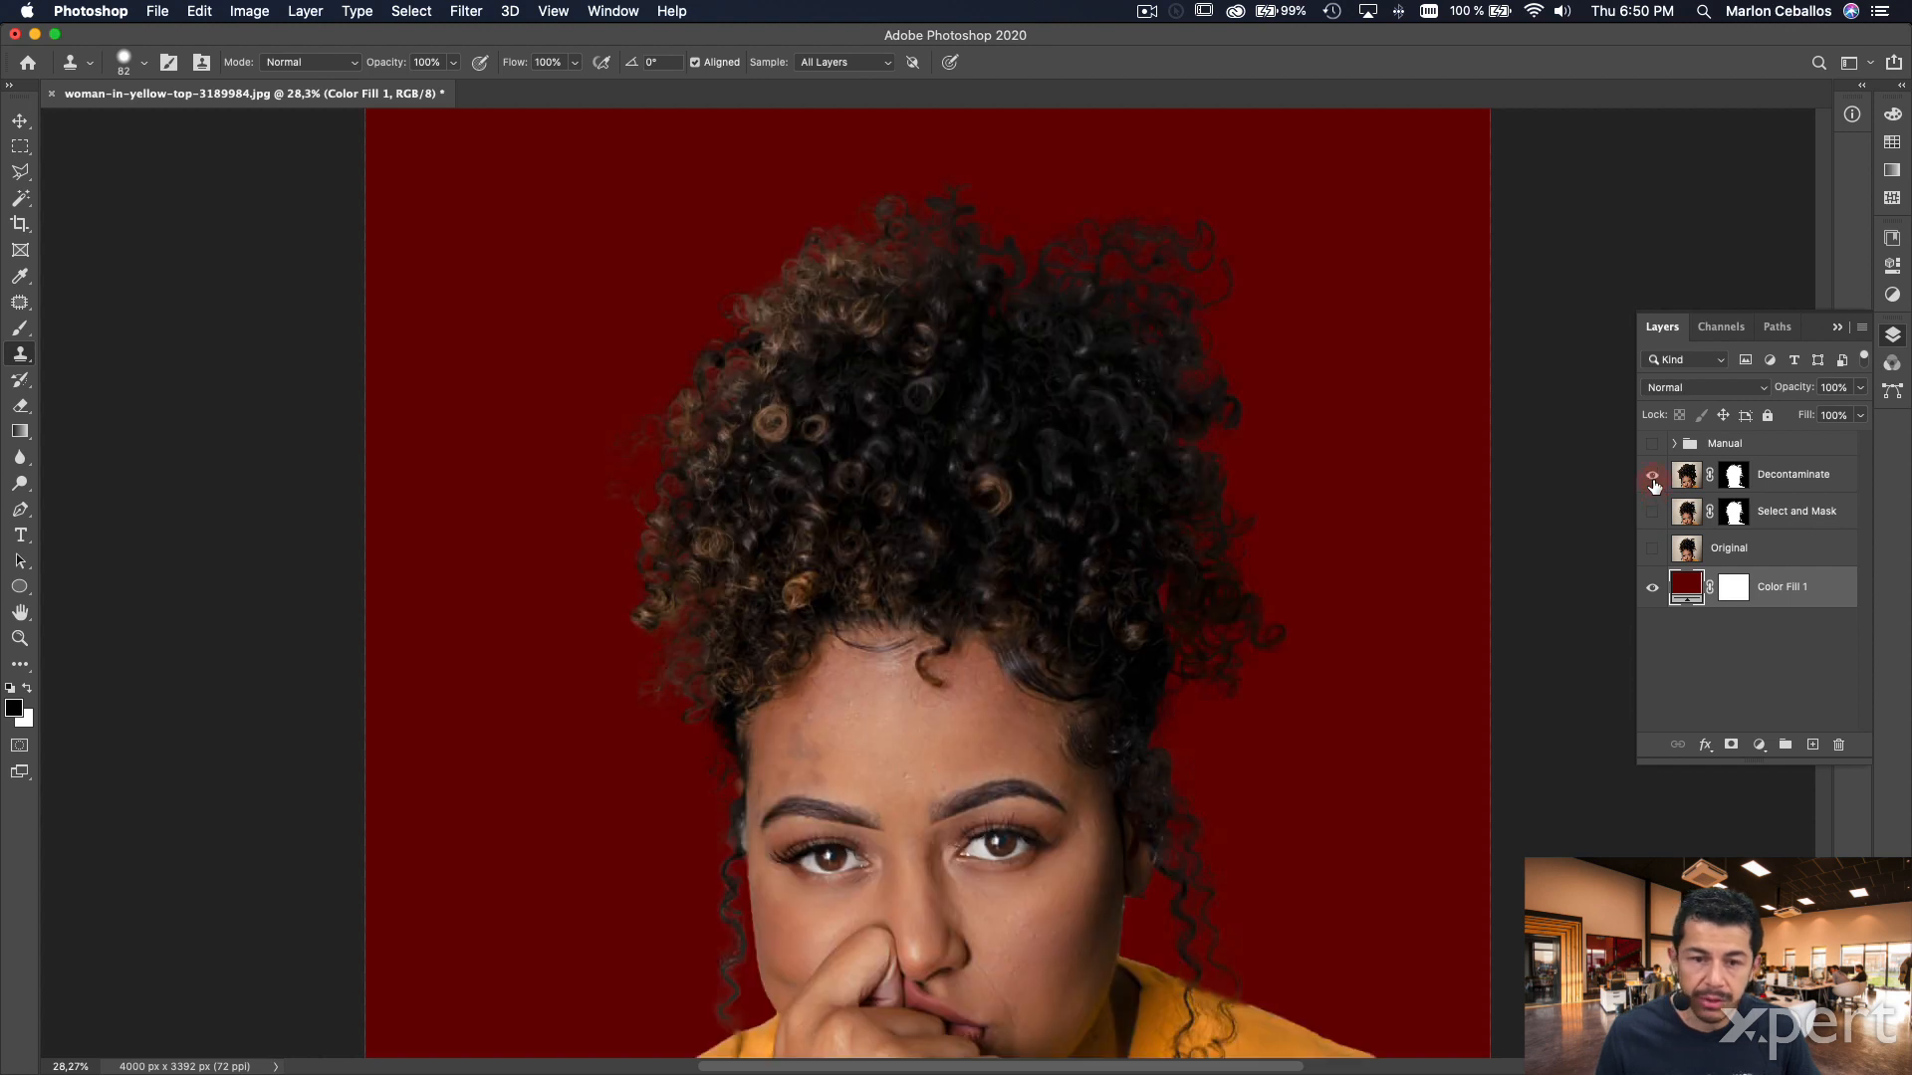
left_click(1653, 477)
left_click(1653, 445)
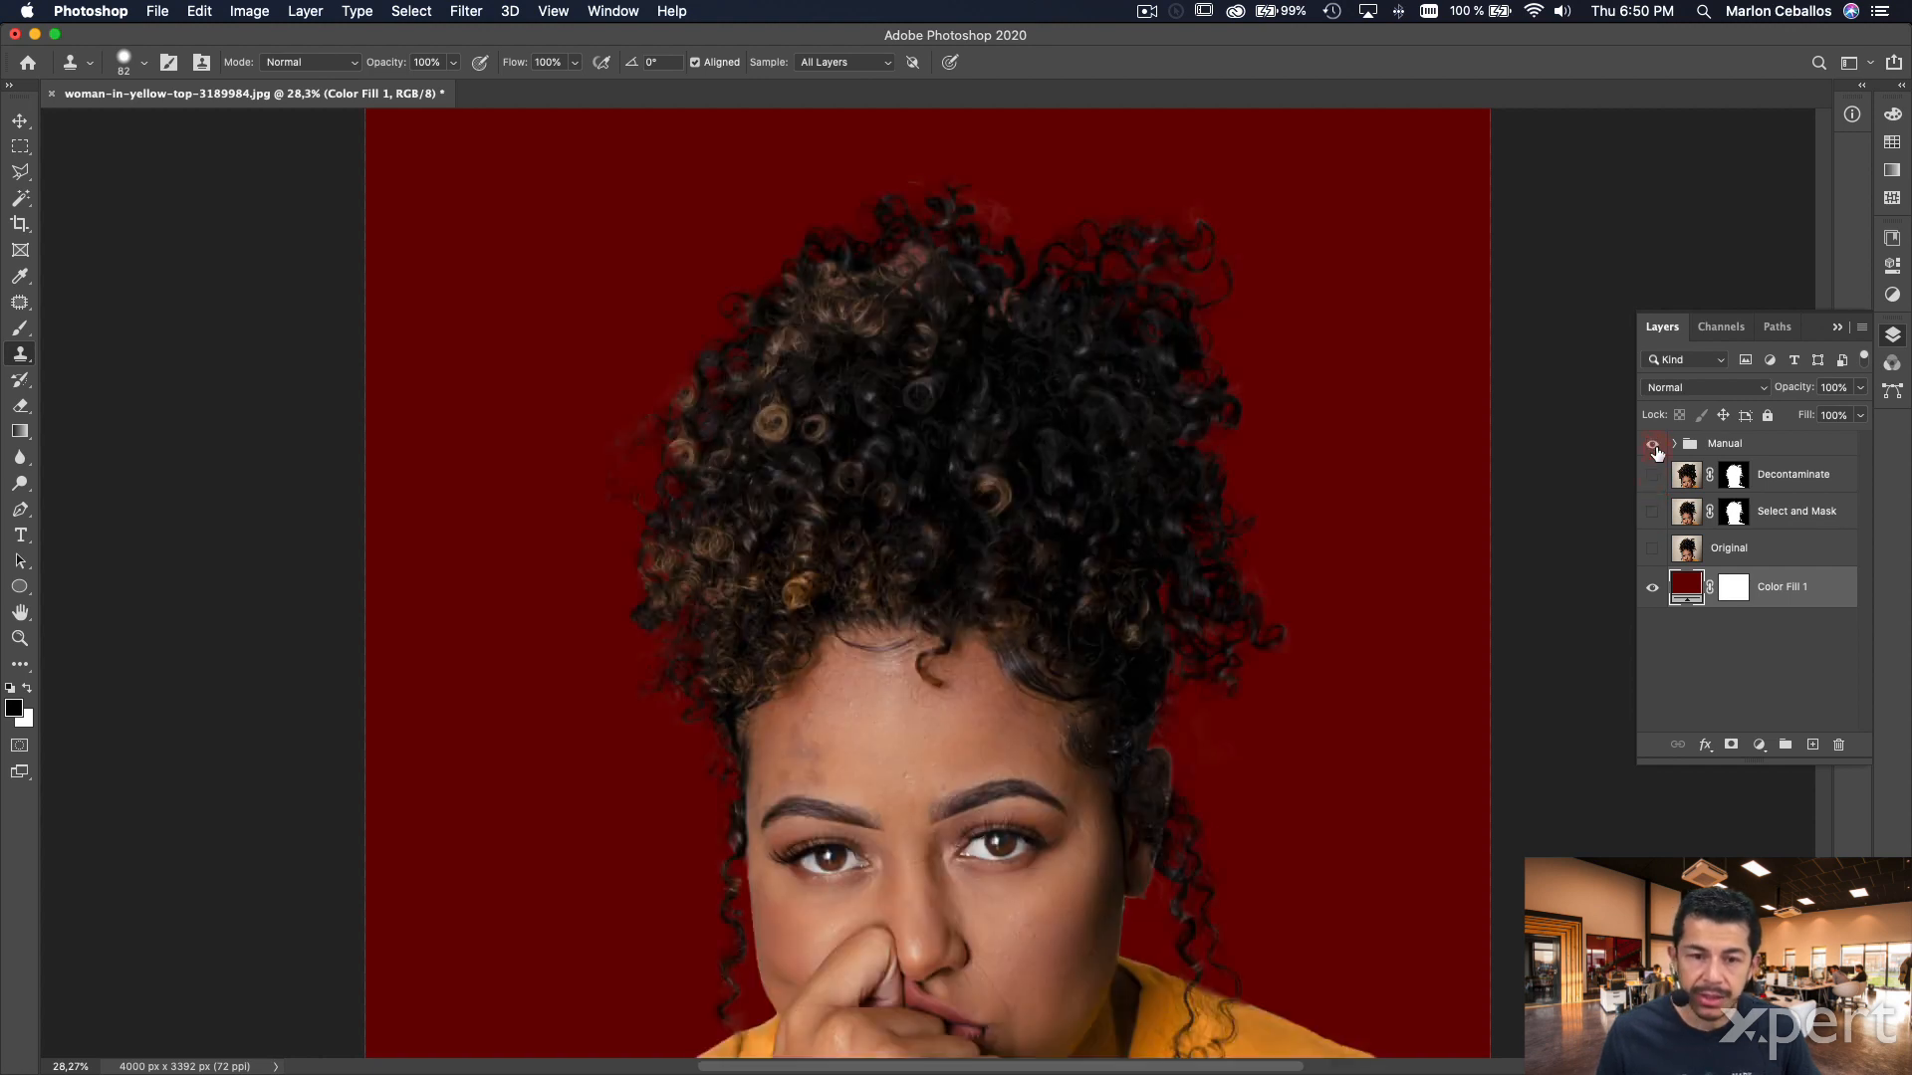
left_click(1653, 445)
left_click(1653, 477)
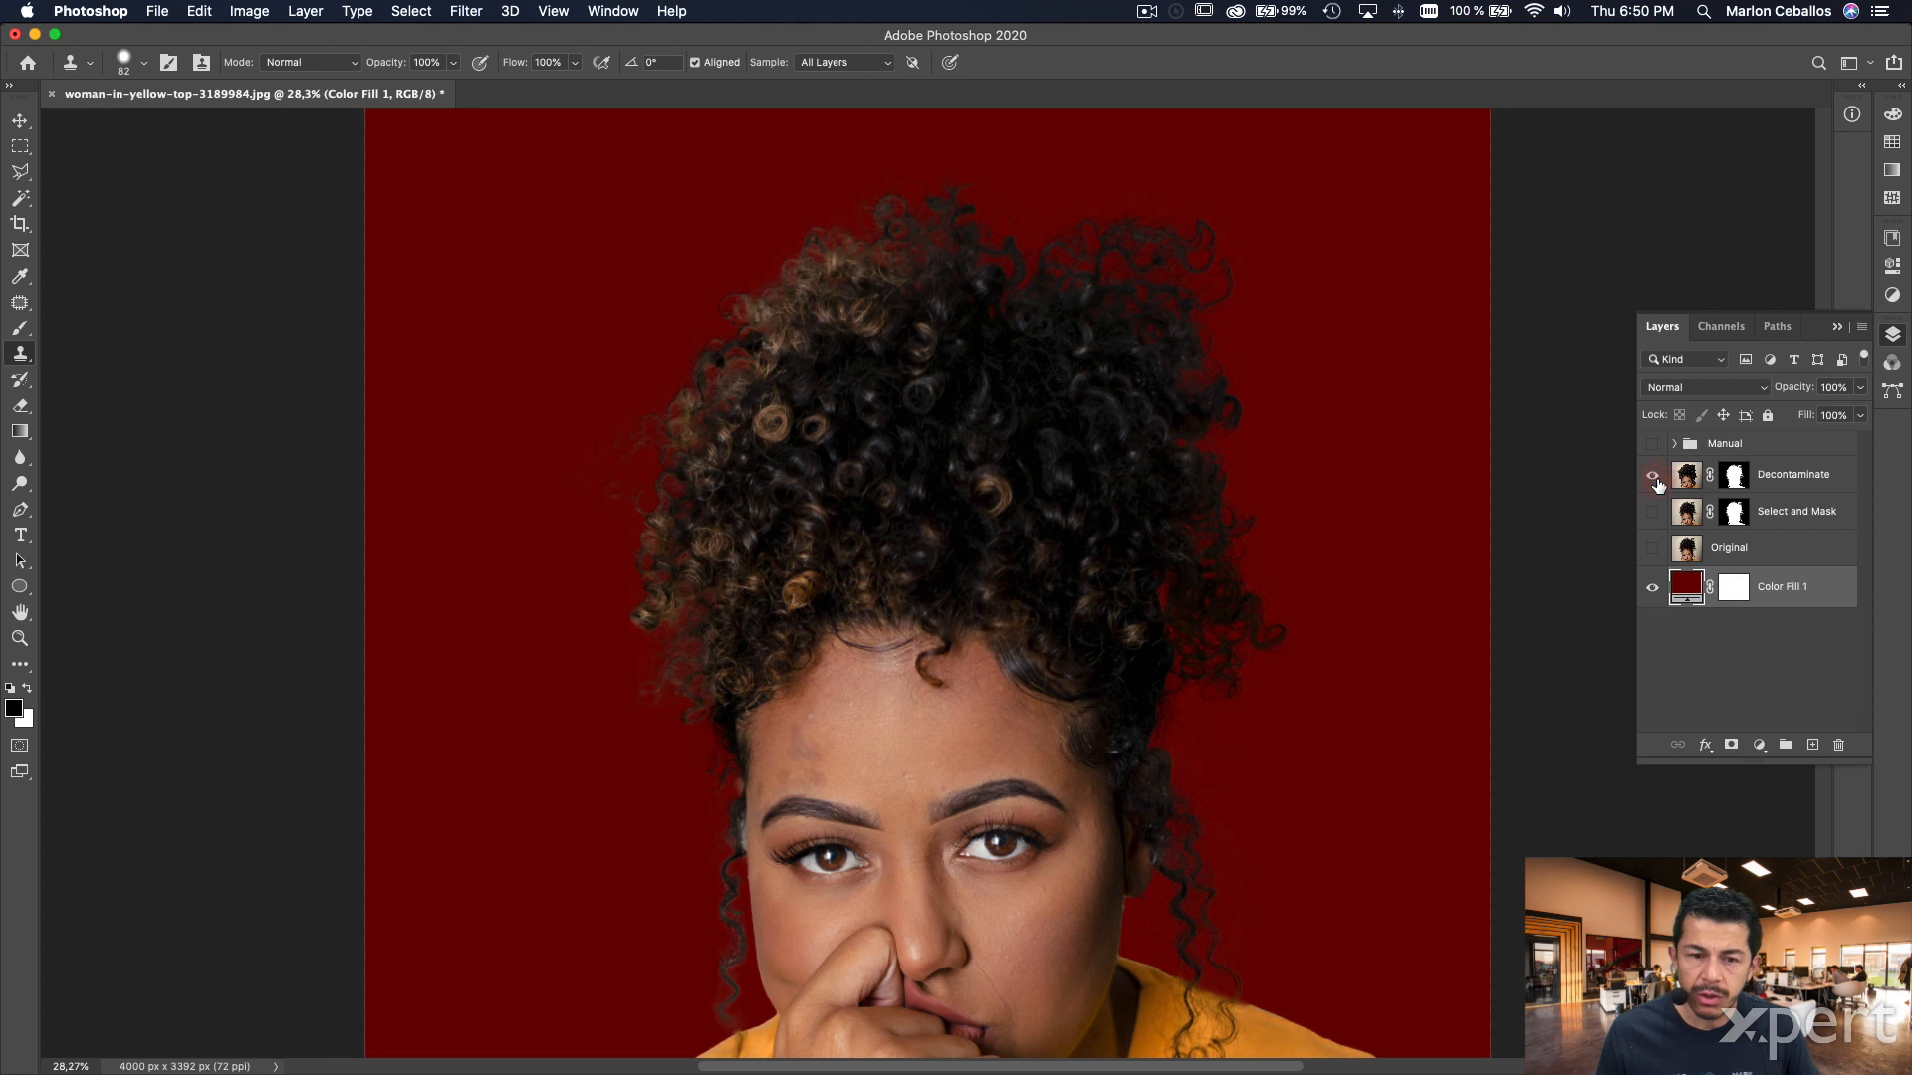
left_click(1653, 477)
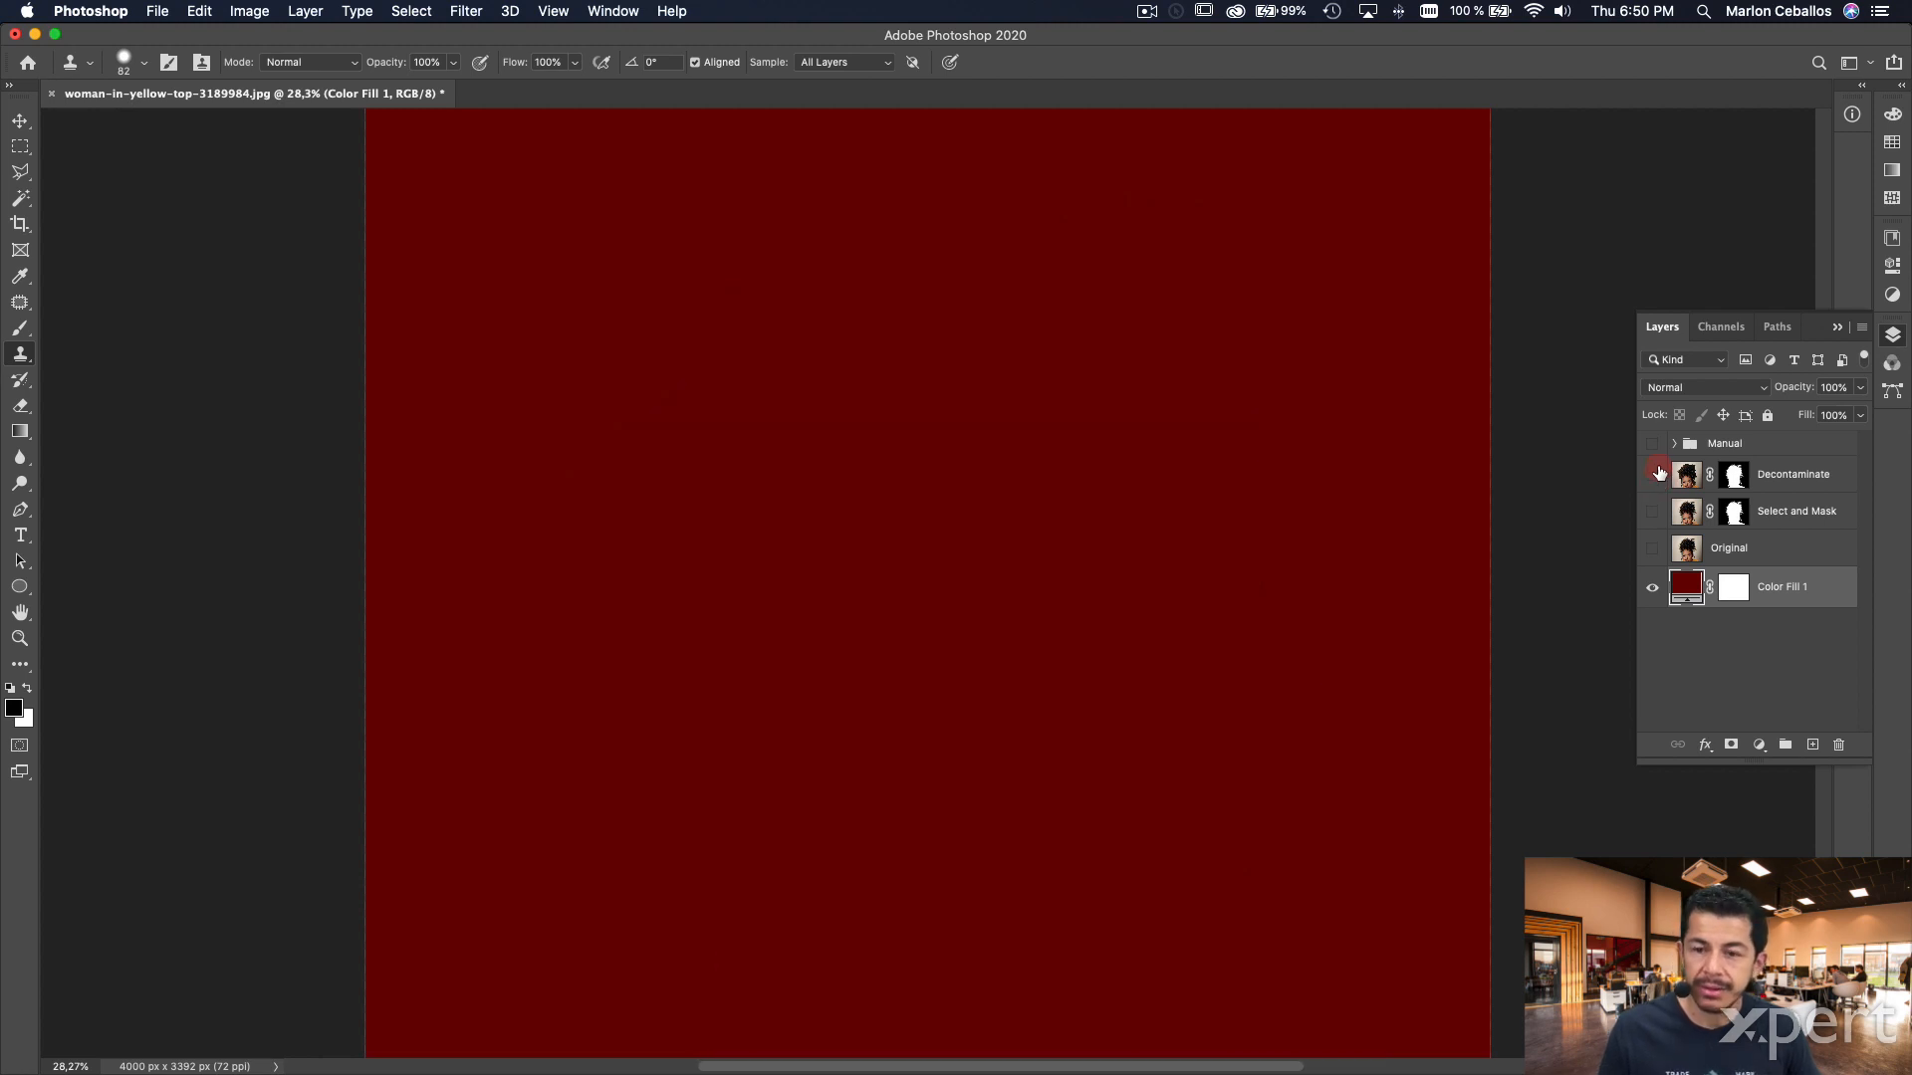
left_click(1652, 474)
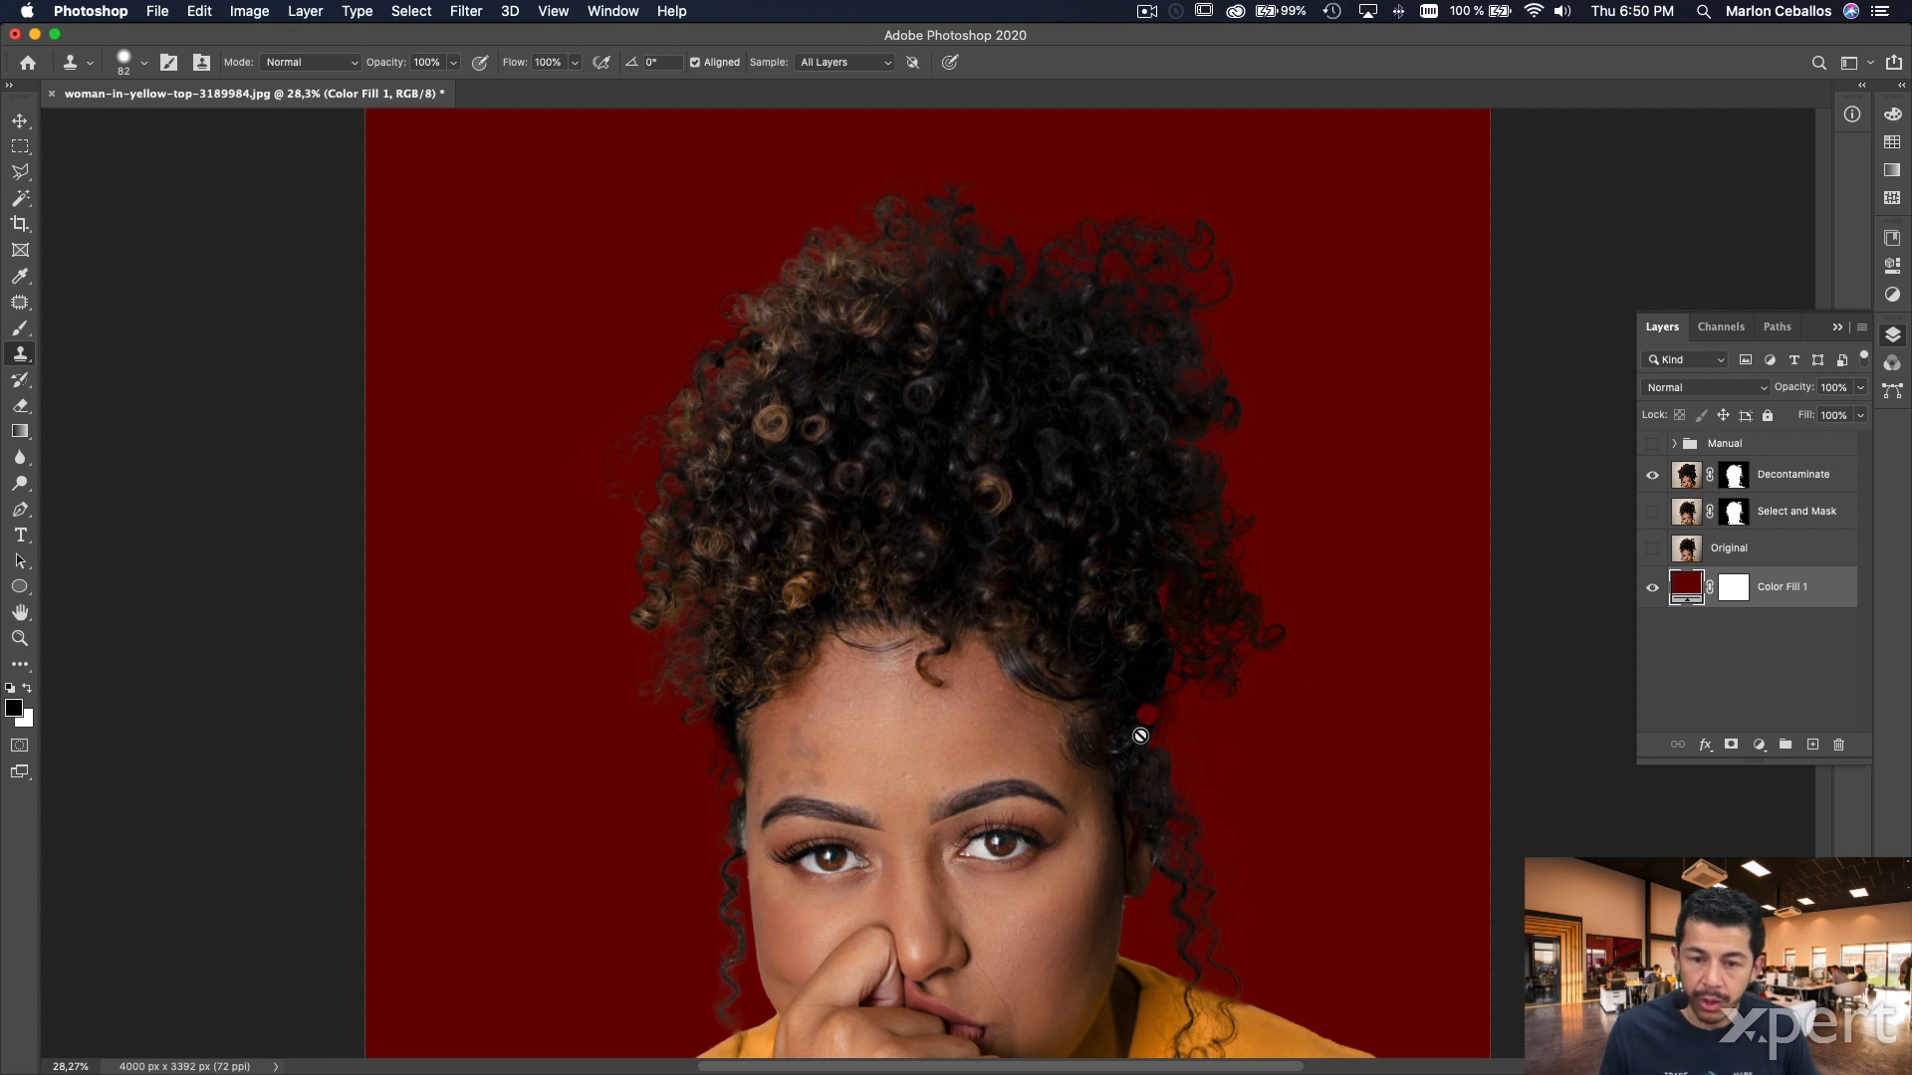
left_click(1653, 478)
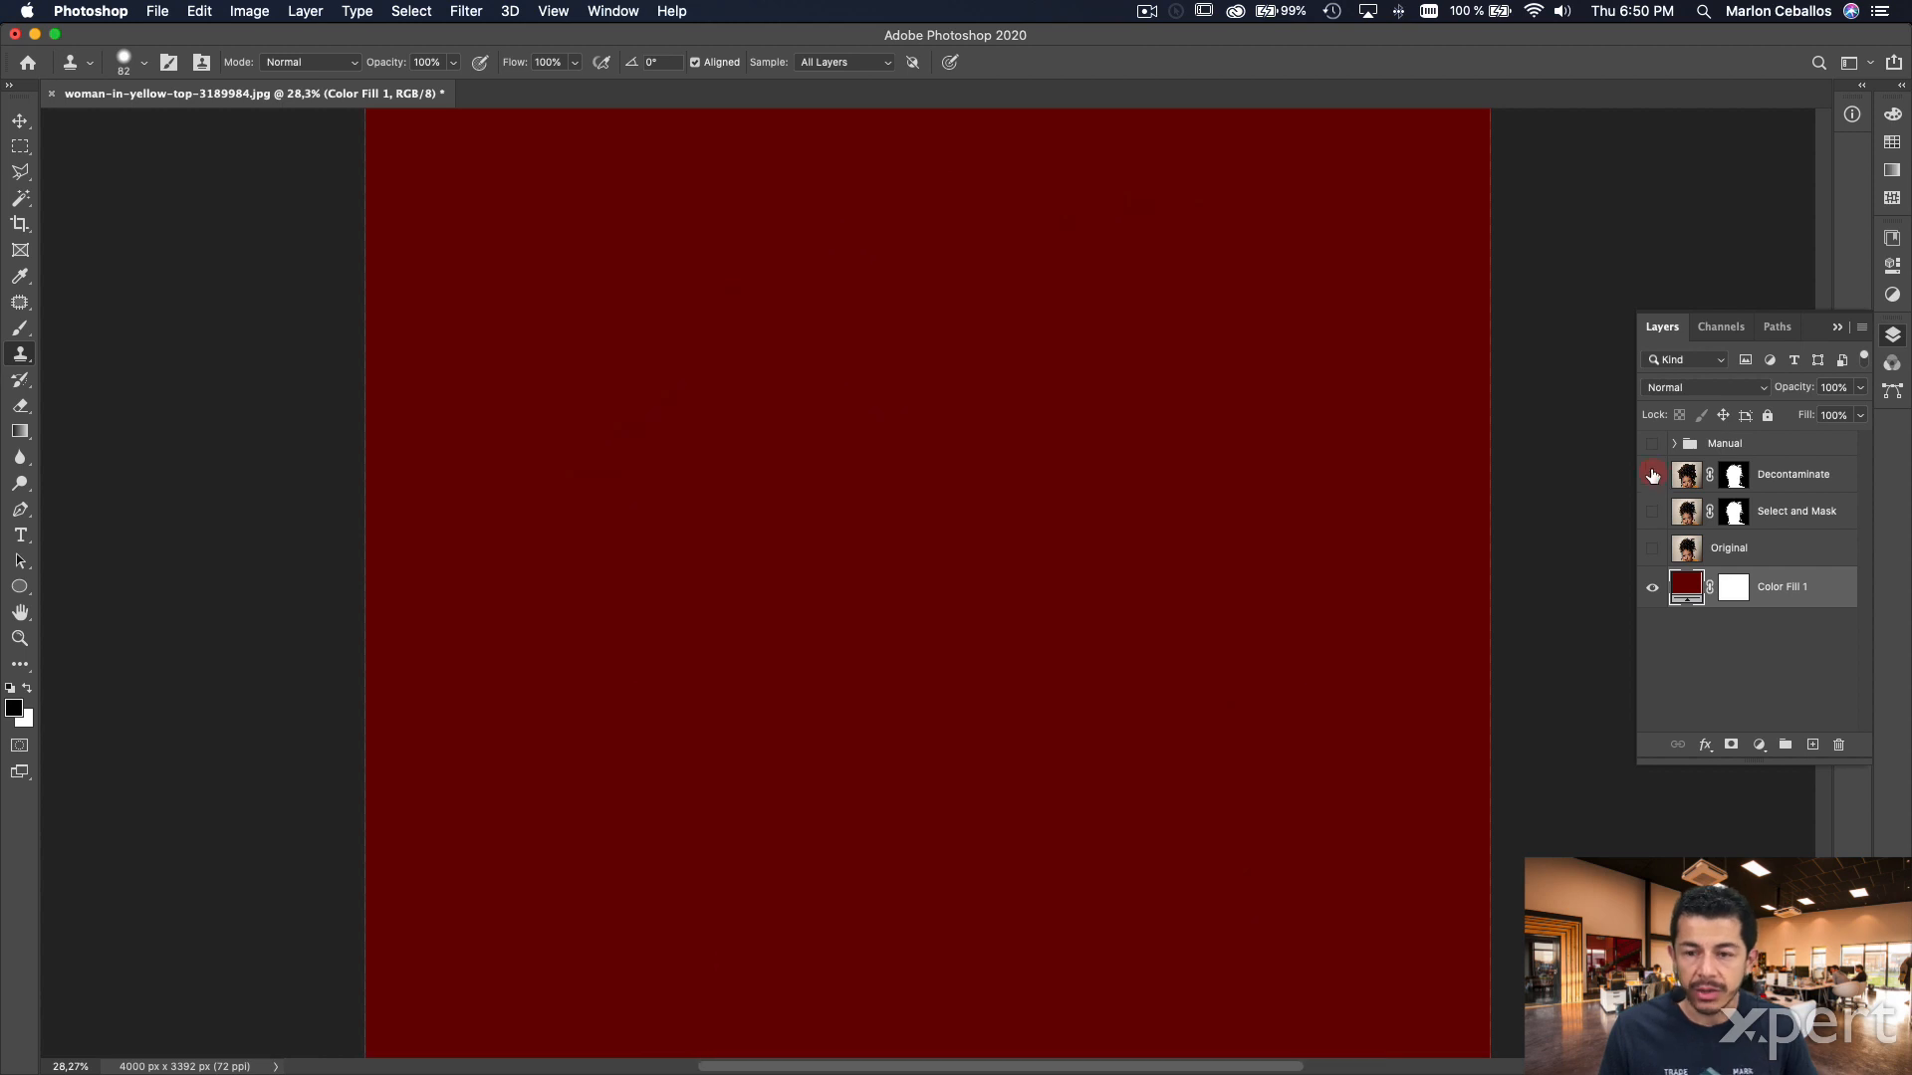
left_click(1652, 445)
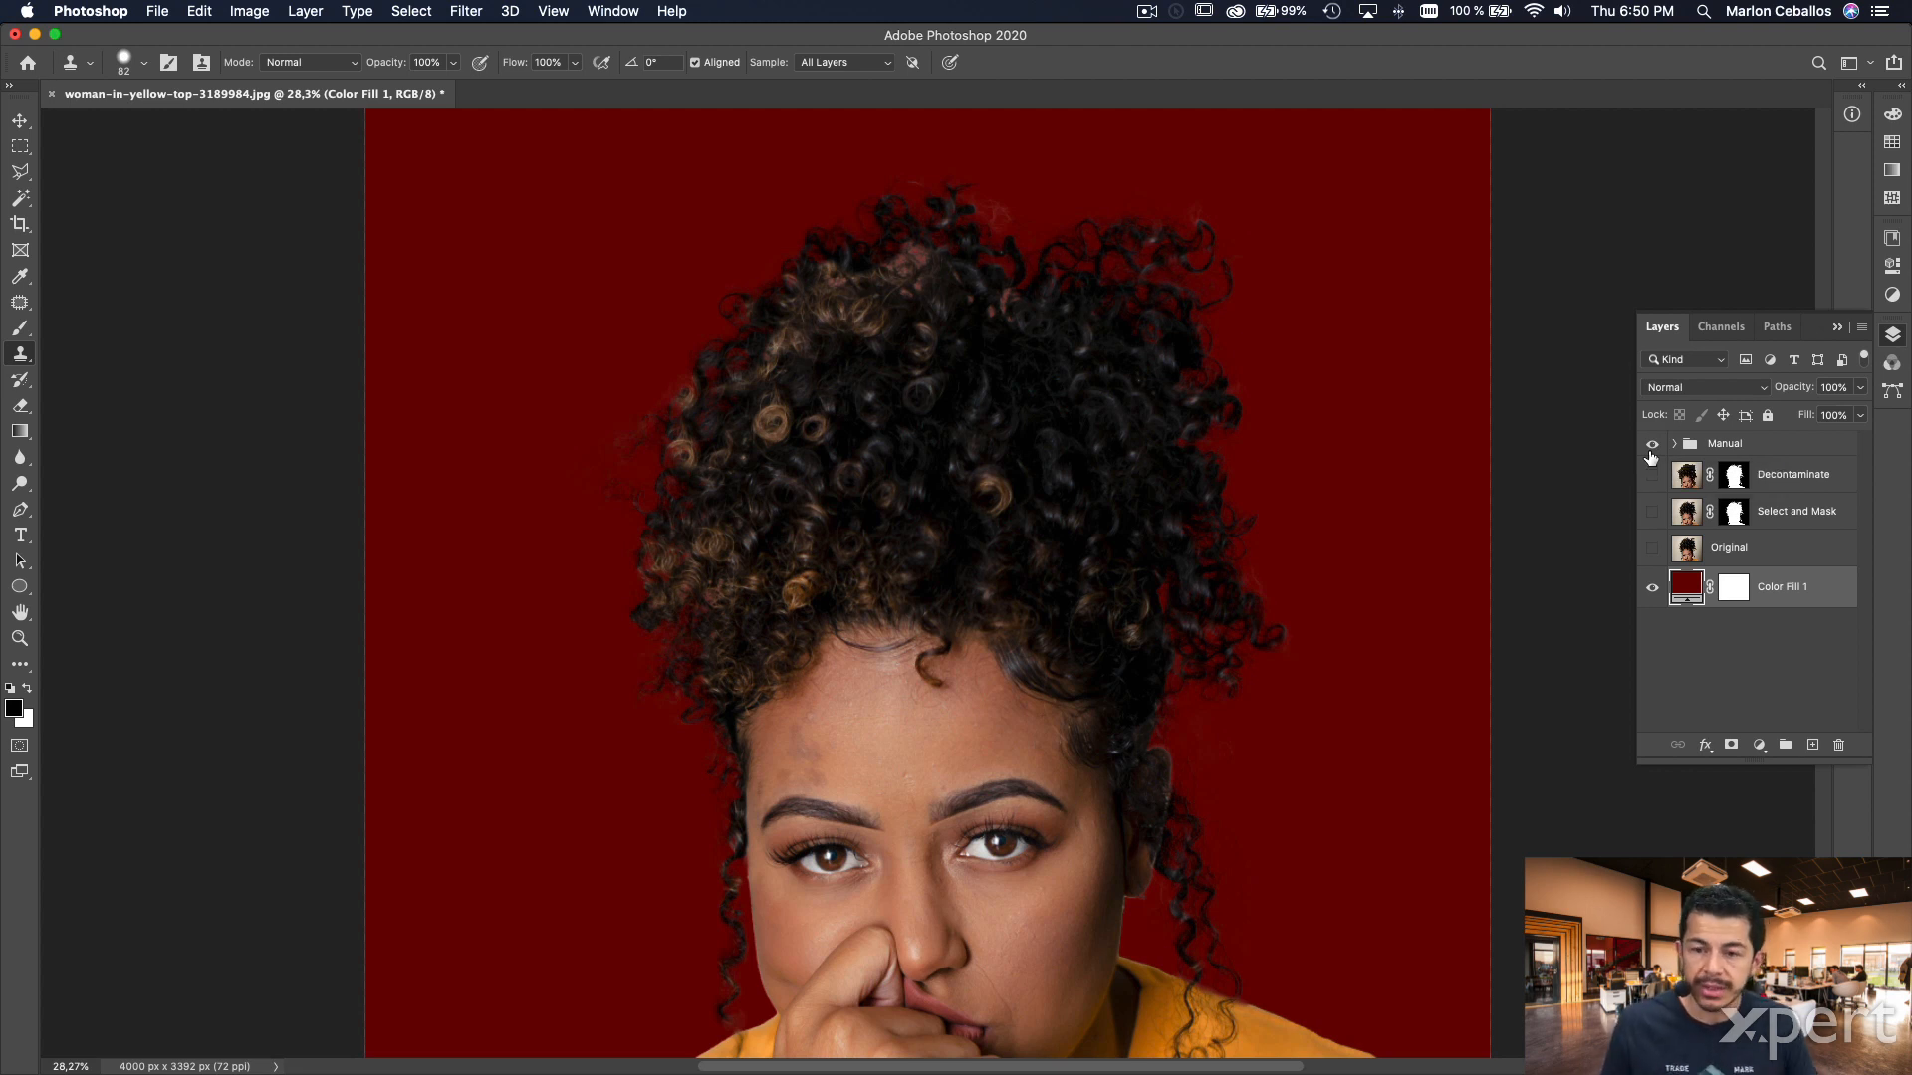
left_click(1652, 446)
left_click(1652, 475)
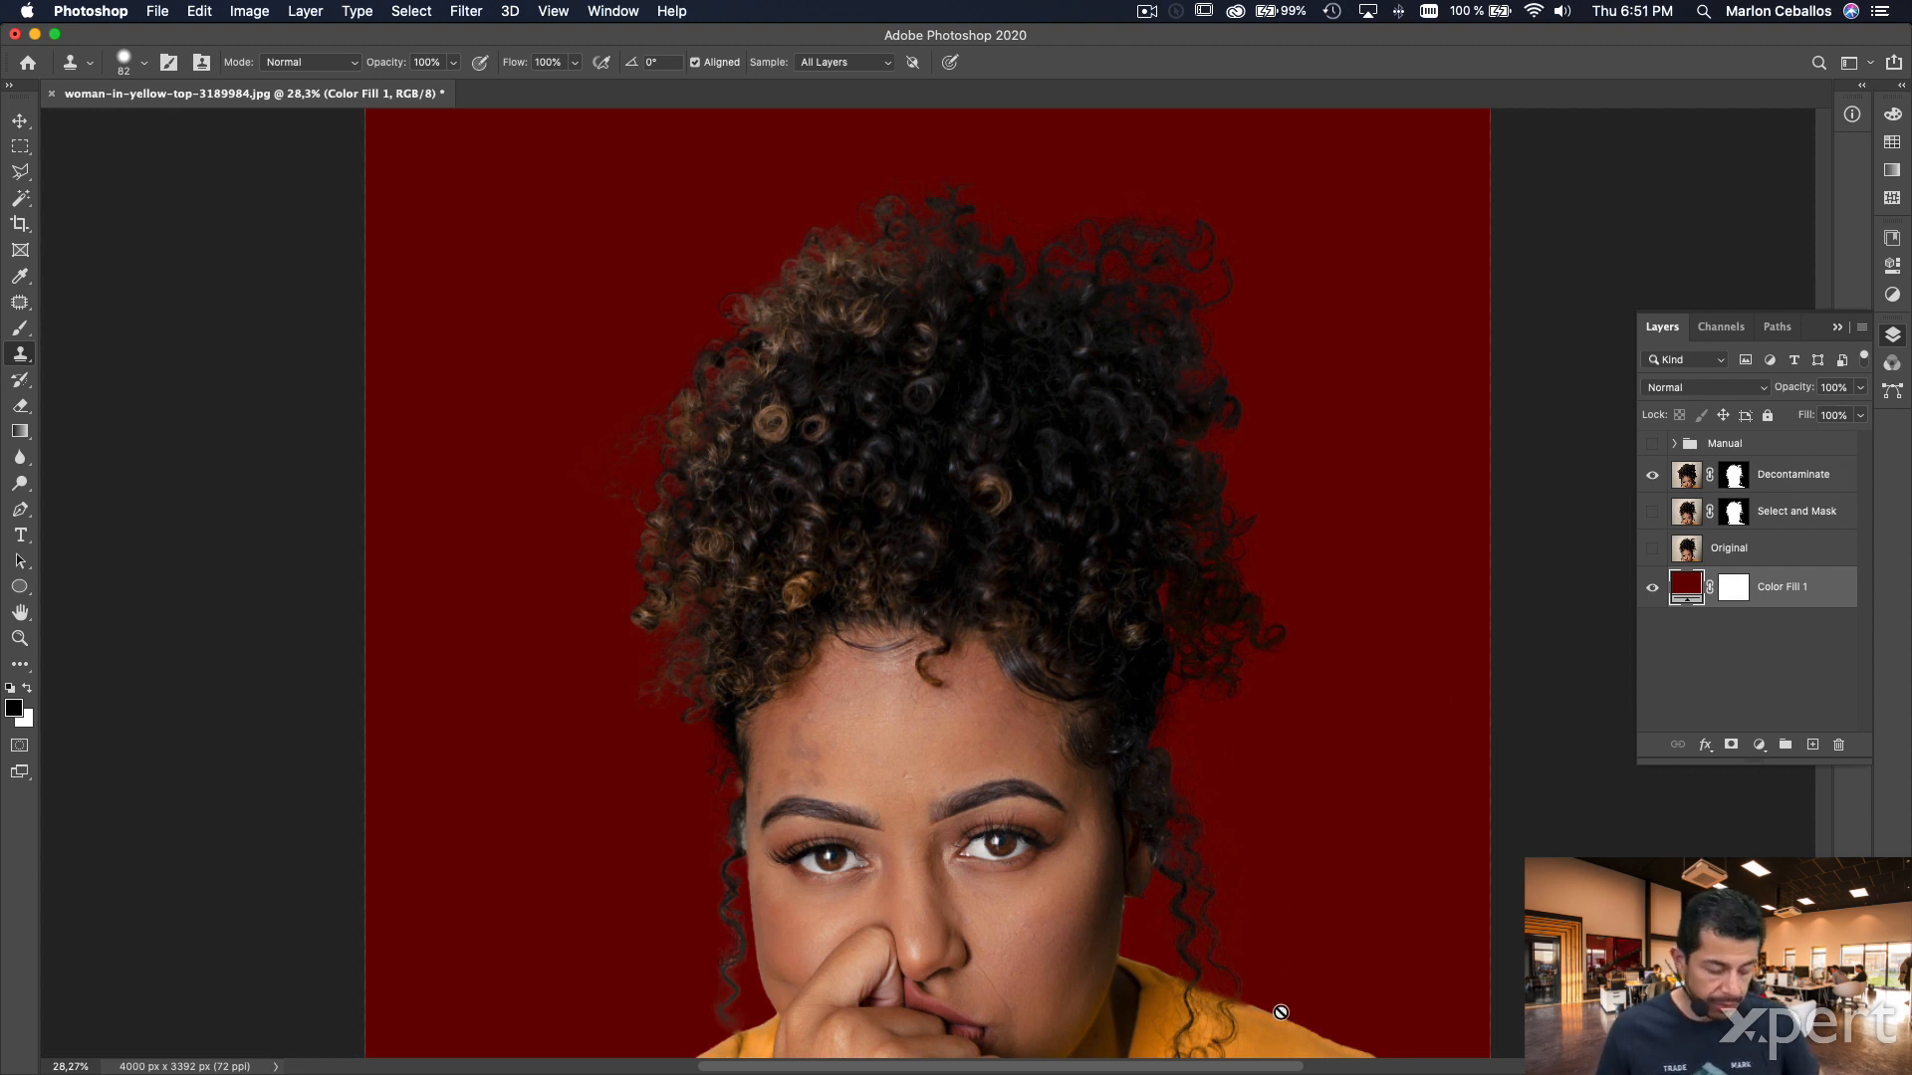
- Select the Decontaminate layer's mask with white as foreground color and examine the ringlets crossing the yellow shoulder up close
key("z")
left_click_drag(1282, 1011, 1389, 981)
key("s")
key("super+0")
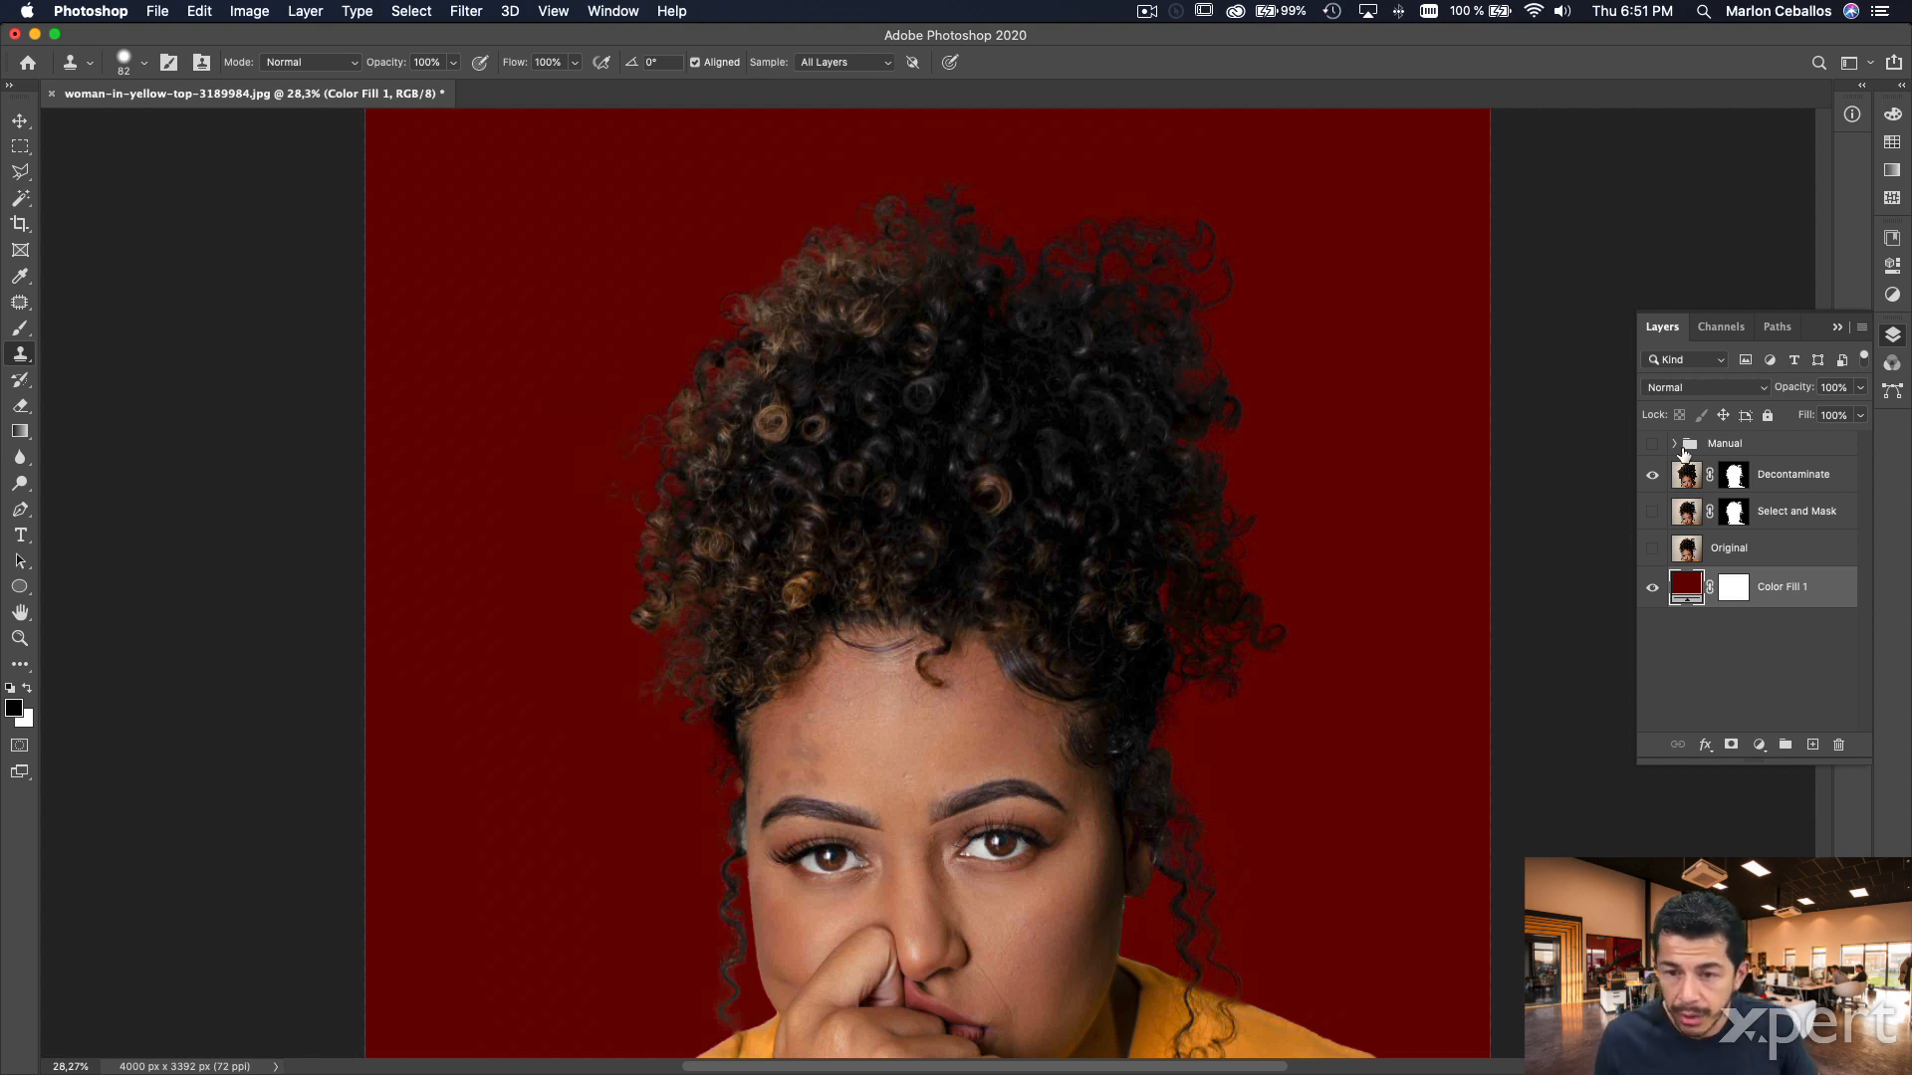
left_click(1733, 475)
key("x")
left_click_drag(1216, 1027, 1411, 942)
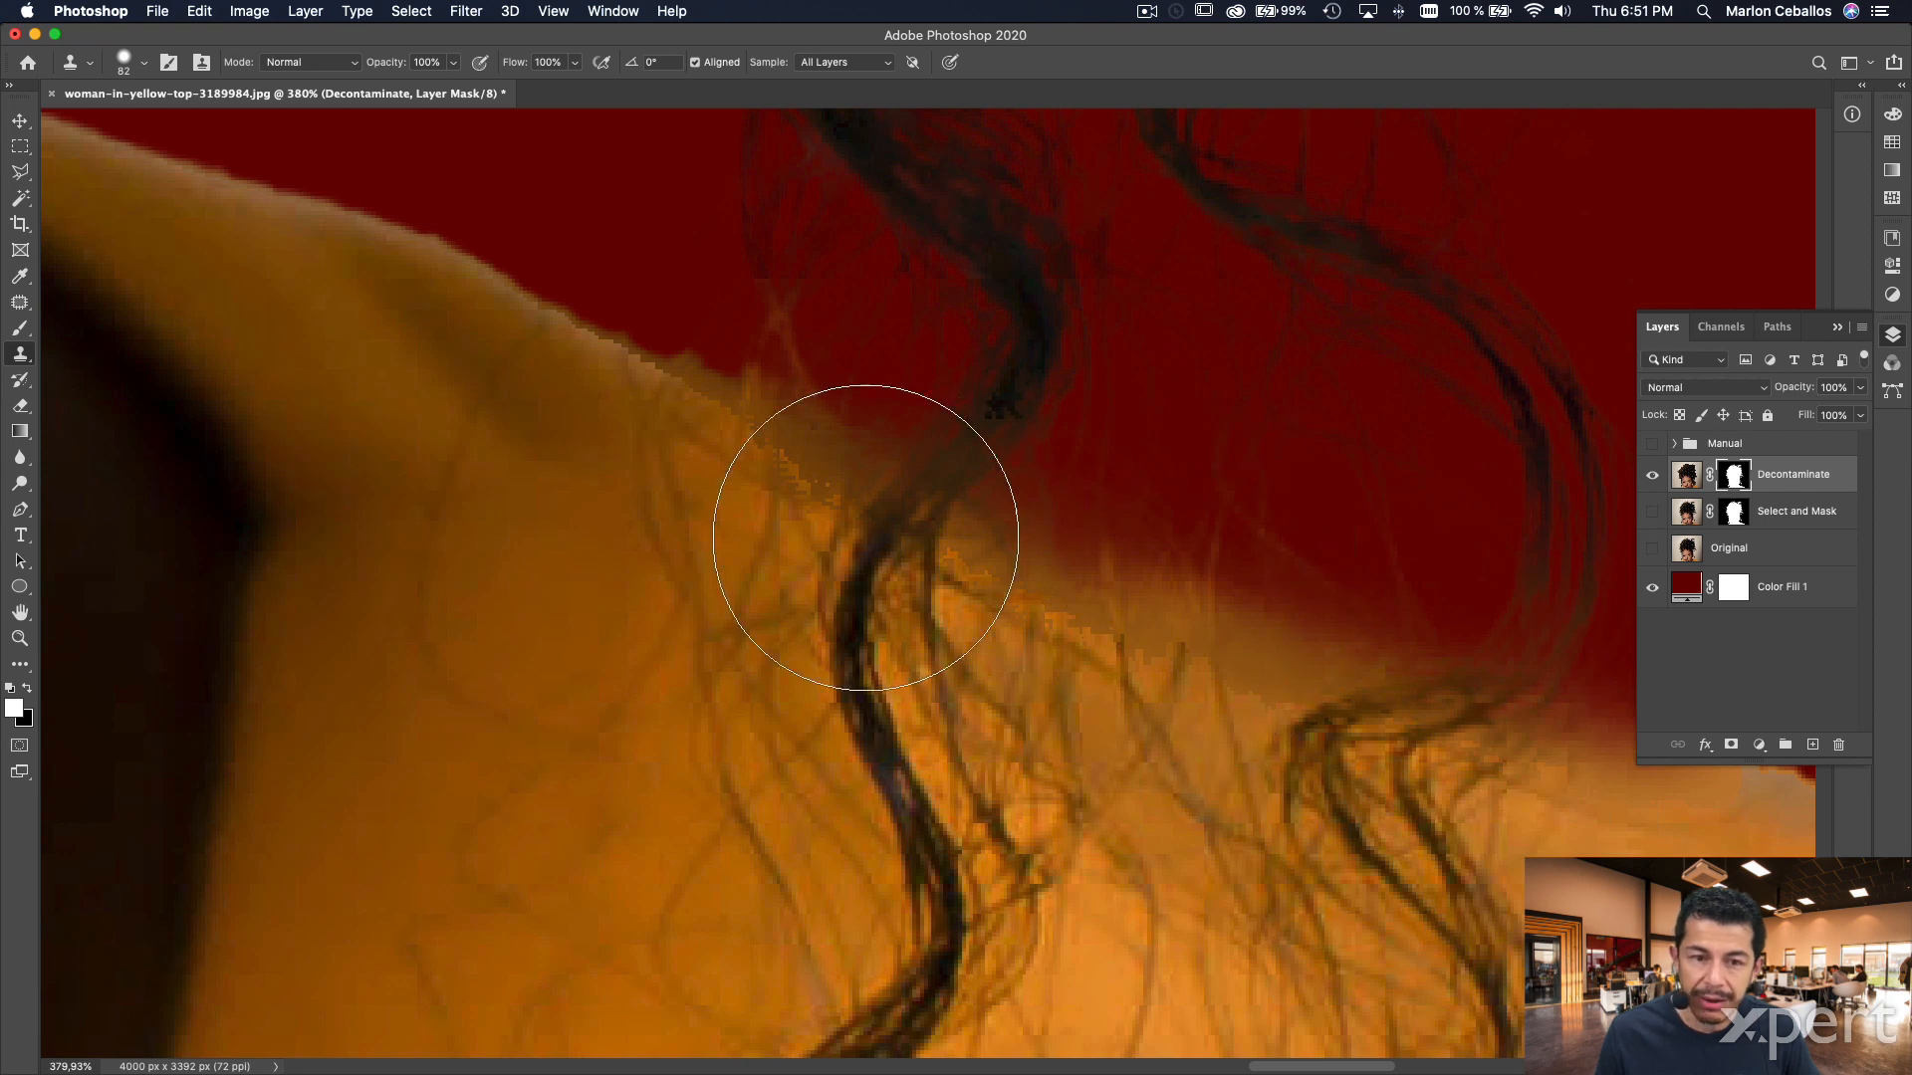
key("super+0")
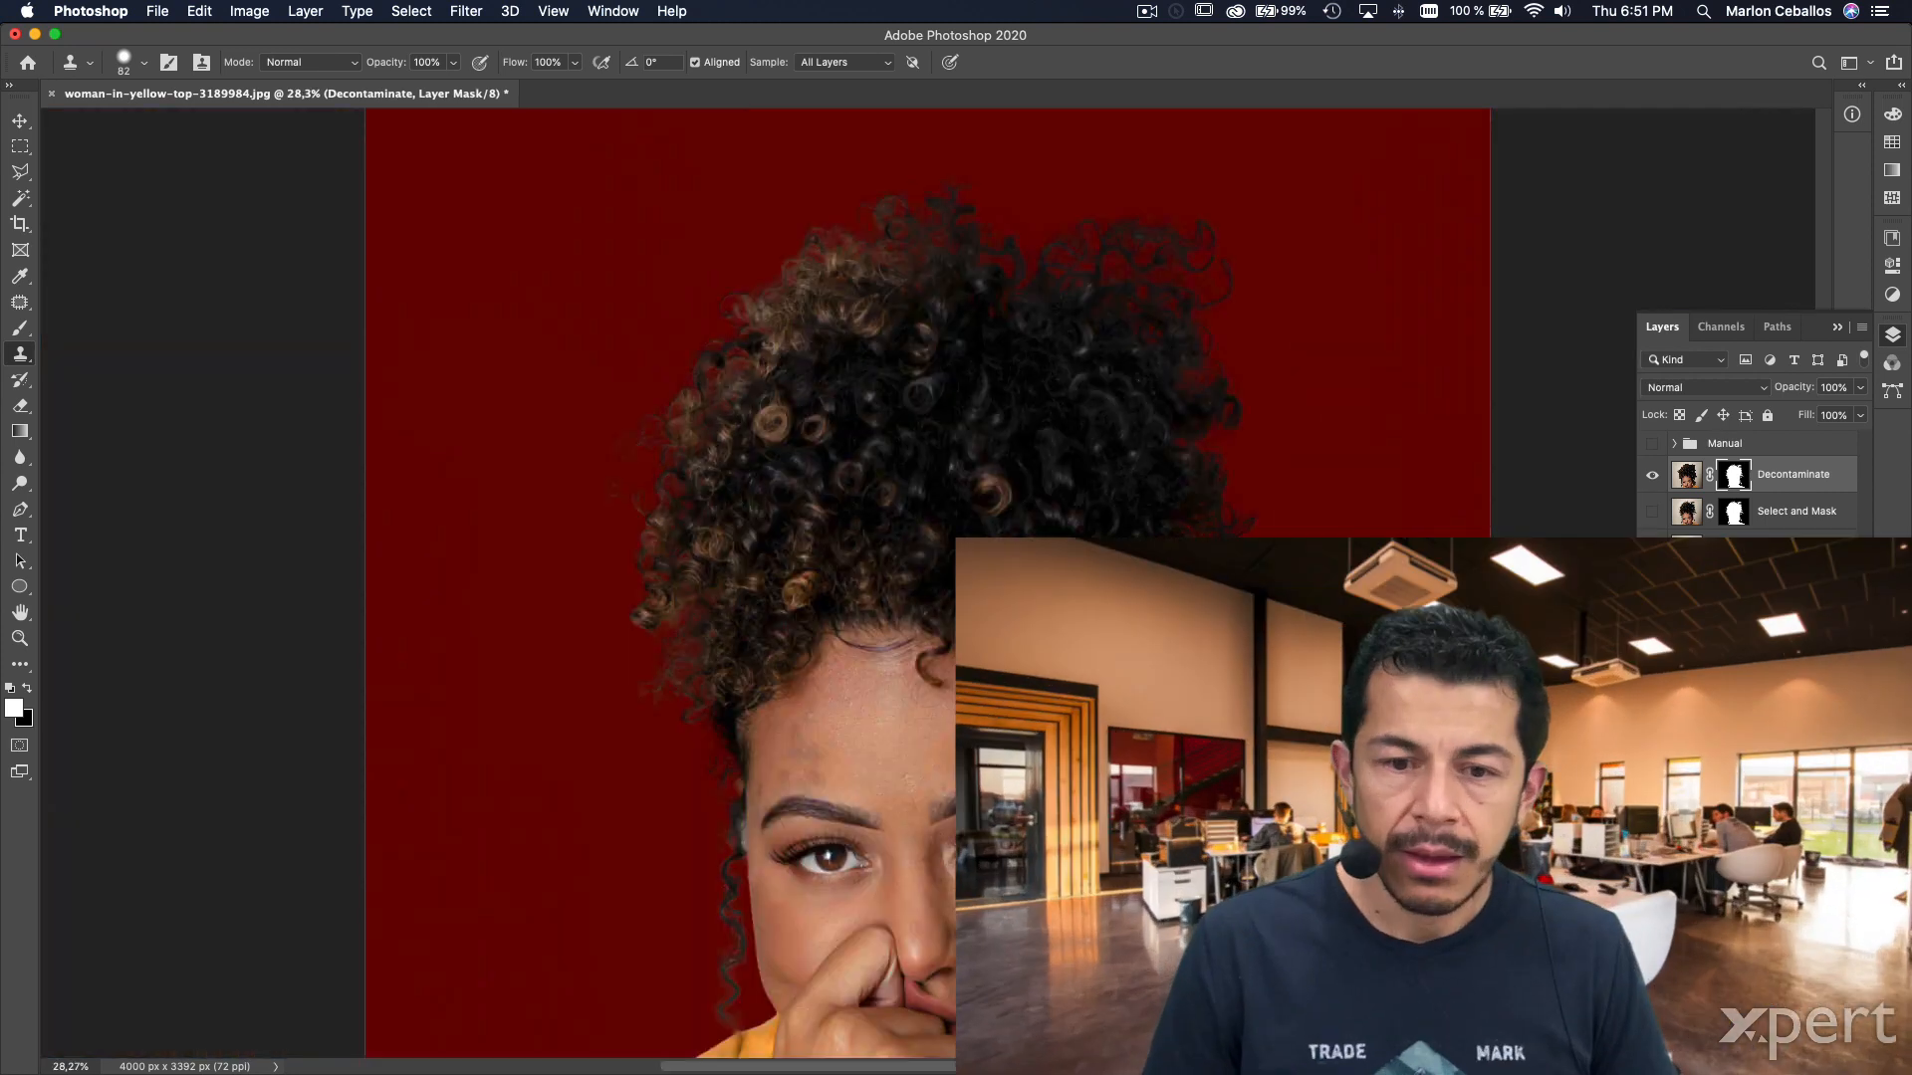